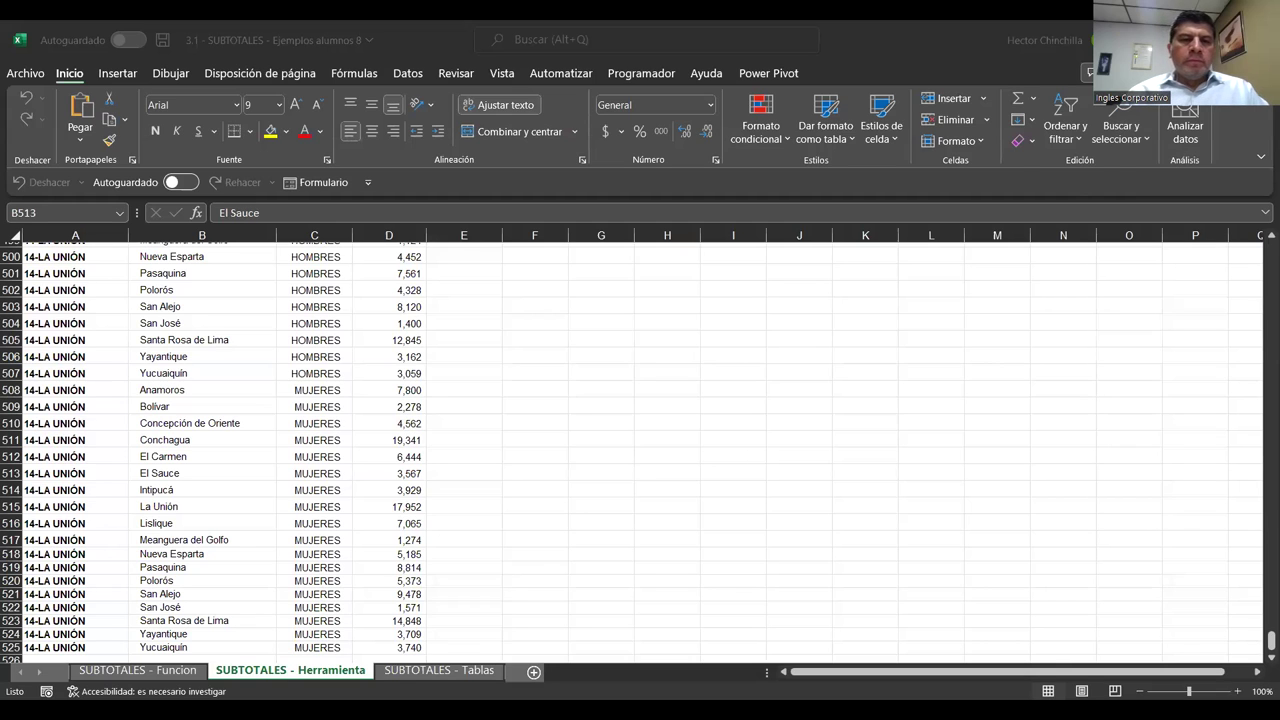
Step: Switch to the SUBTOTALES - Funcion sheet and inspect =SUBTOTALES(9;D2:D525) in D528
{"action": "left_click", "coordinate": [497, 438]}
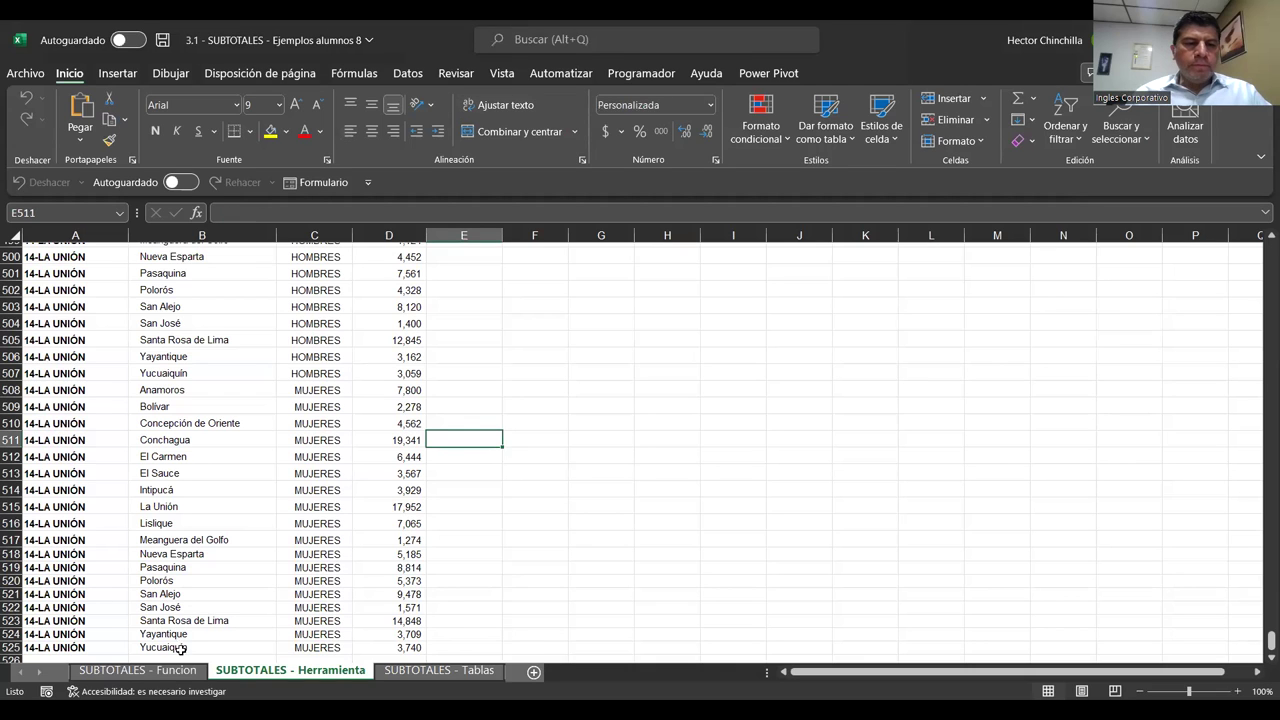
{"action": "left_click", "coordinate": [138, 670]}
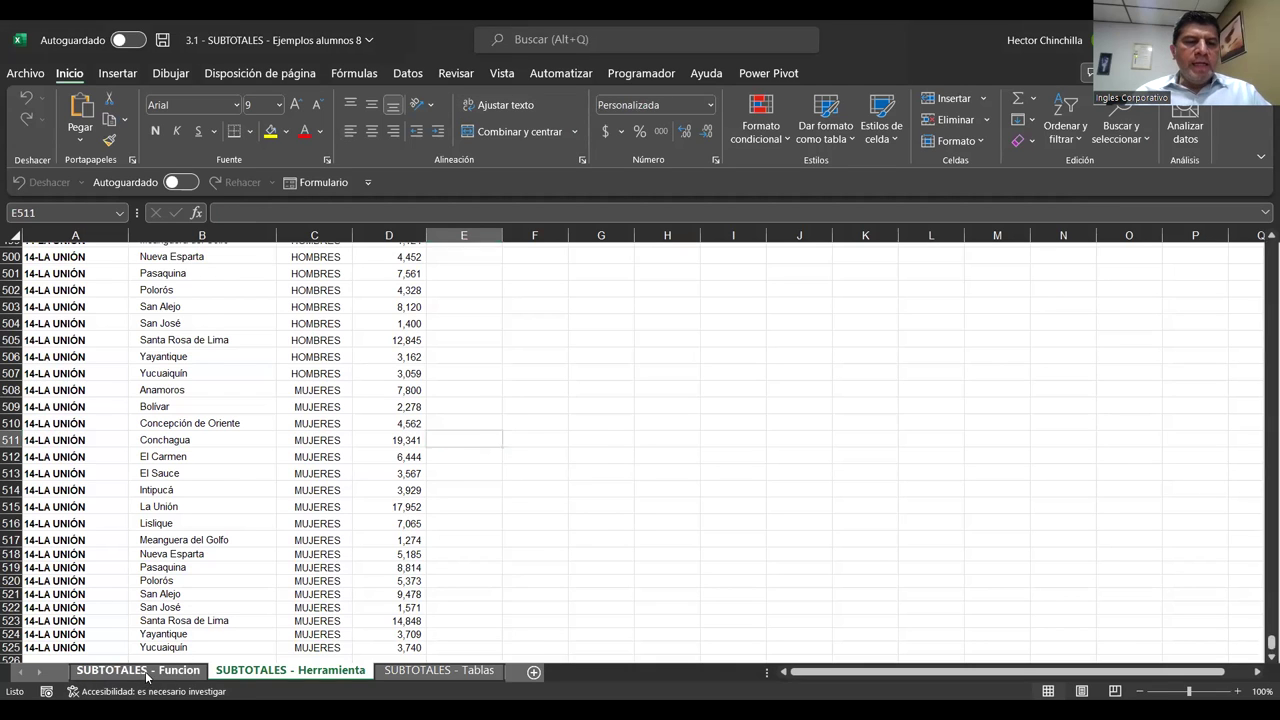
{"action": "left_click", "coordinate": [288, 558]}
{"action": "left_click", "coordinate": [284, 542]}
{"action": "left_click", "coordinate": [340, 493]}
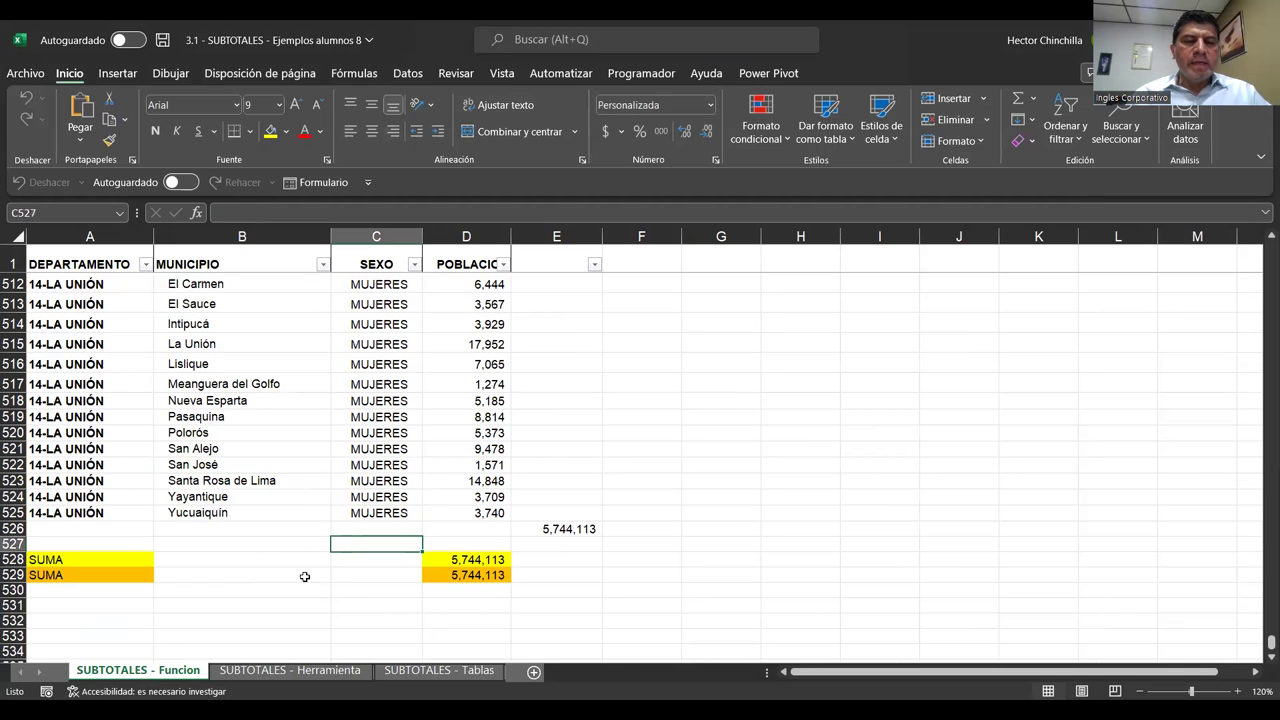
{"action": "left_click", "coordinate": [279, 558]}
{"action": "key", "text": "Right"}
{"action": "key", "text": "Right"}
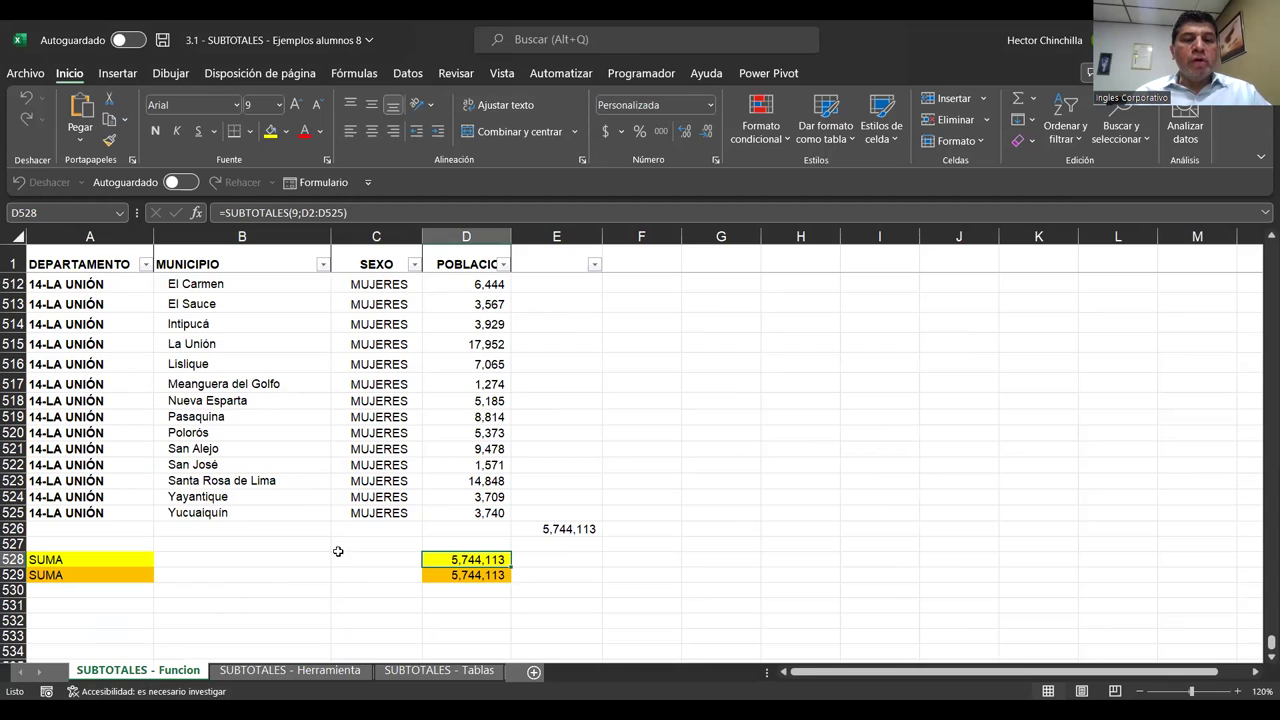
Step: Enter PROMEDIO labels in A531 and A532 below the SUMA rows
{"action": "left_click", "coordinate": [350, 563]}
{"action": "key", "text": "Left"}
{"action": "key", "text": "Left"}
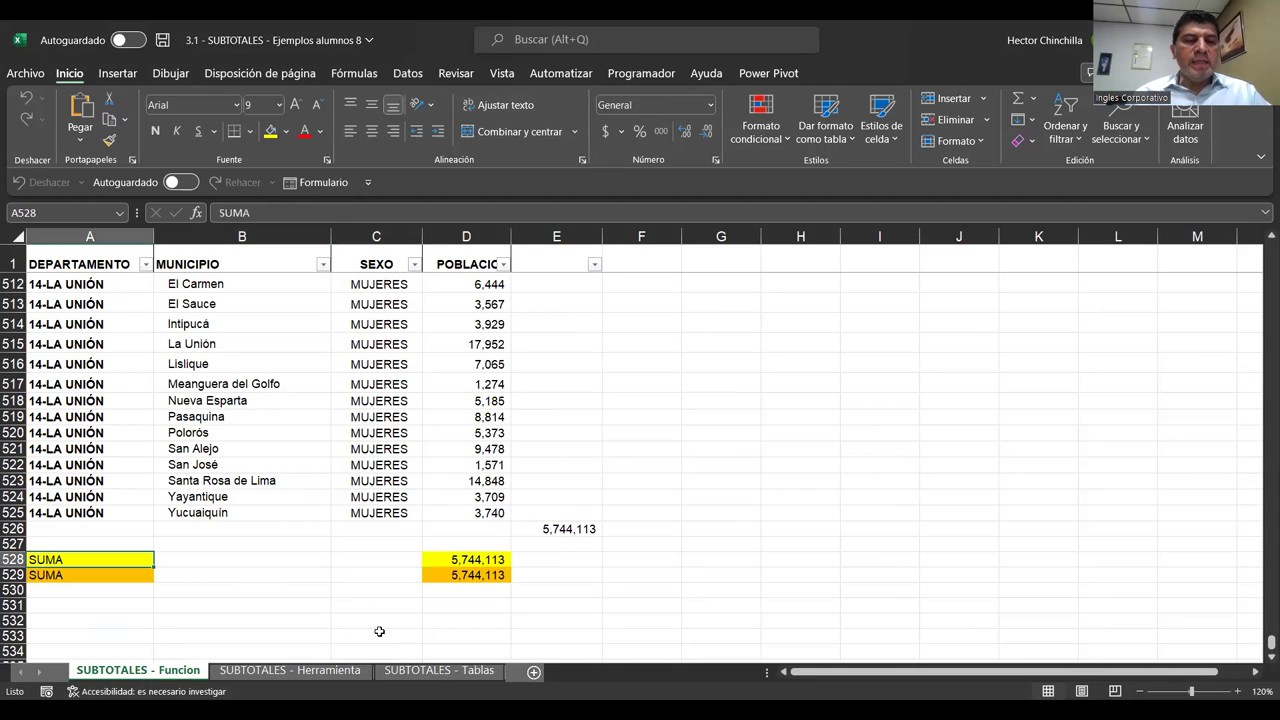
{"action": "key", "text": "Down"}
{"action": "key", "text": "Down"}
{"action": "key", "text": "Down"}
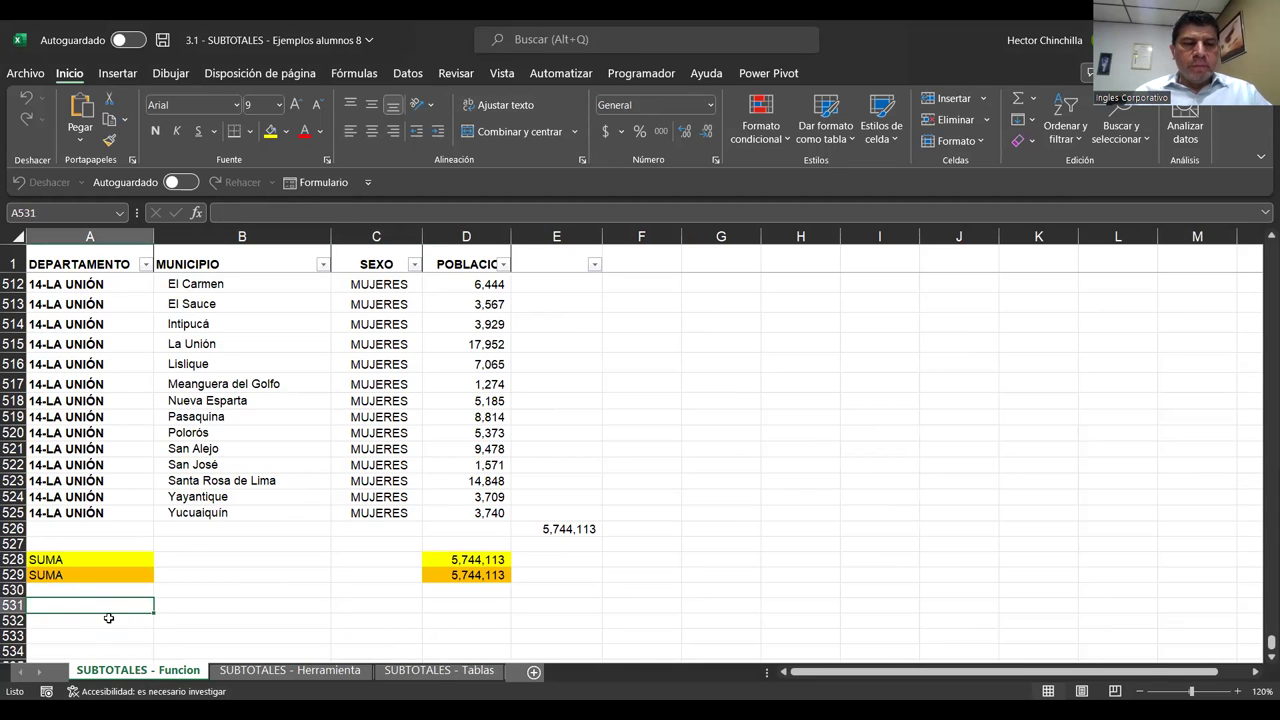
{"action": "type", "text": "PROMEDIO"}
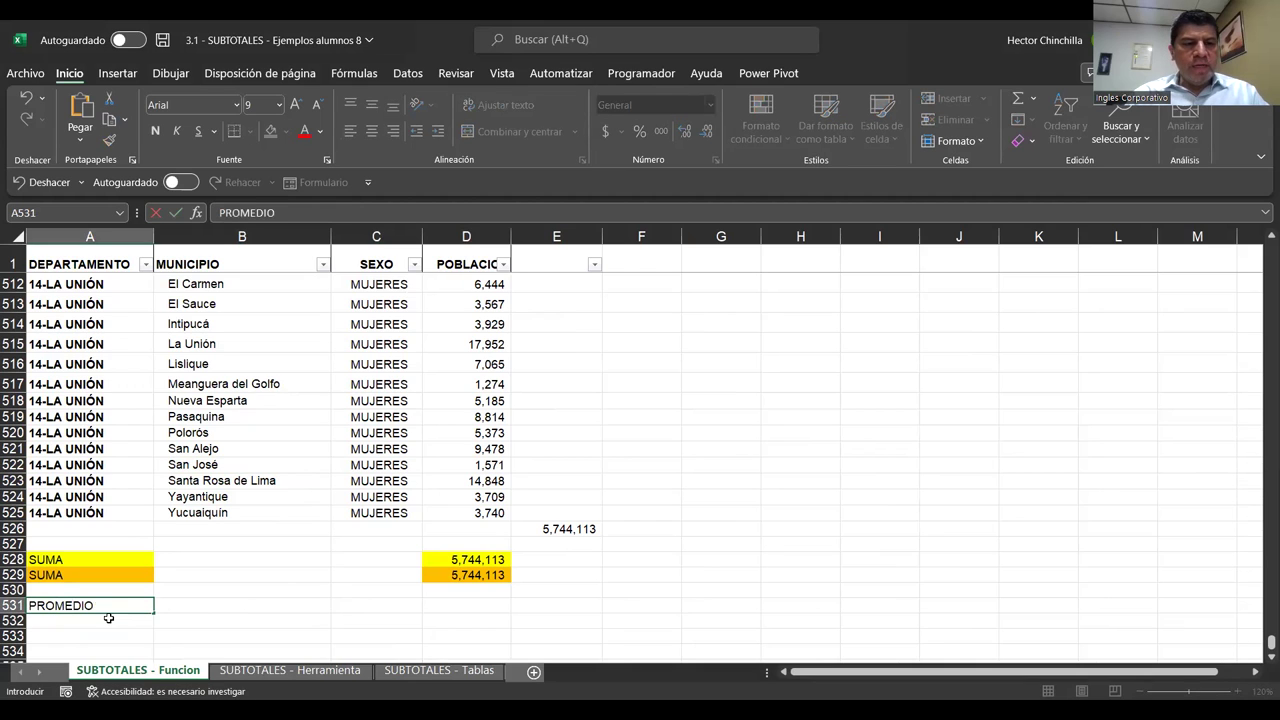
{"action": "key", "text": "Return"}
{"action": "type", "text": "PROMEDIO"}
{"action": "key", "text": "Return"}
{"action": "left_click", "coordinate": [109, 619]}
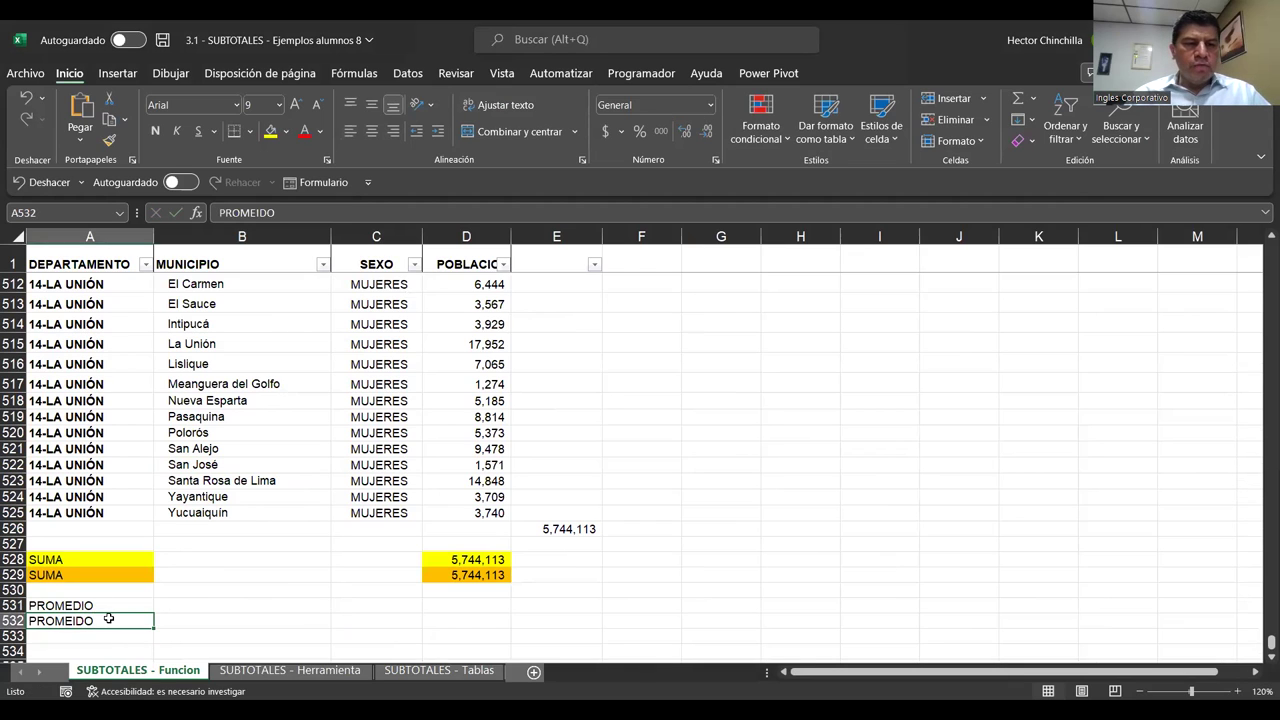
{"action": "double_click", "coordinate": [110, 619]}
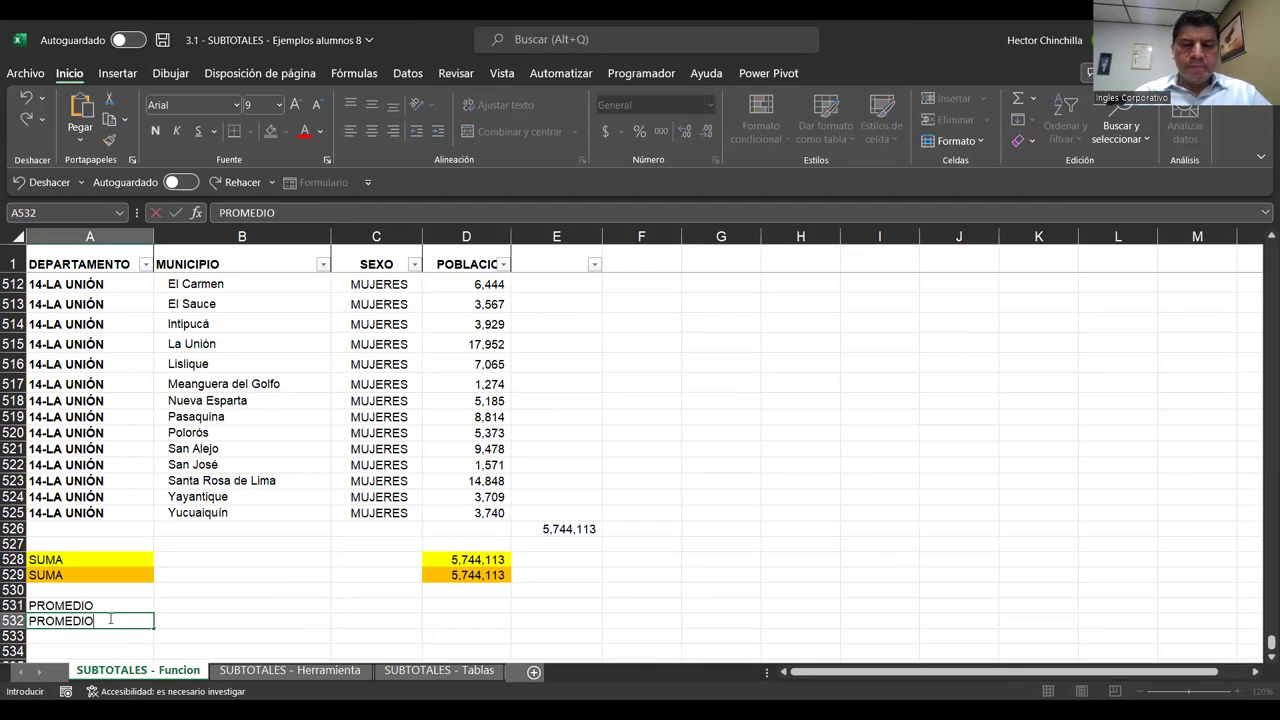
{"action": "key", "text": "Return"}
{"action": "key", "text": "Up"}
{"action": "key", "text": "Up"}
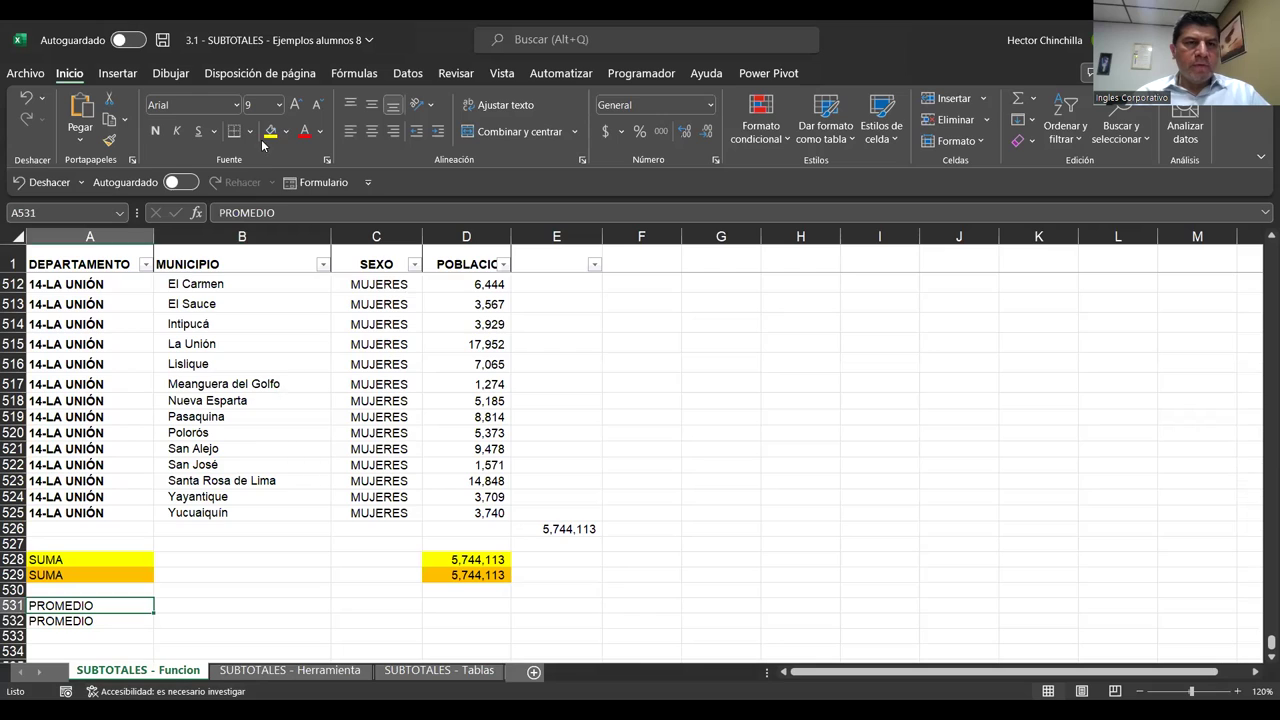
Step: Shade A531 yellow and A532 light orange to match the SUMA labels
{"action": "left_click", "coordinate": [265, 134]}
{"action": "key", "text": "Down"}
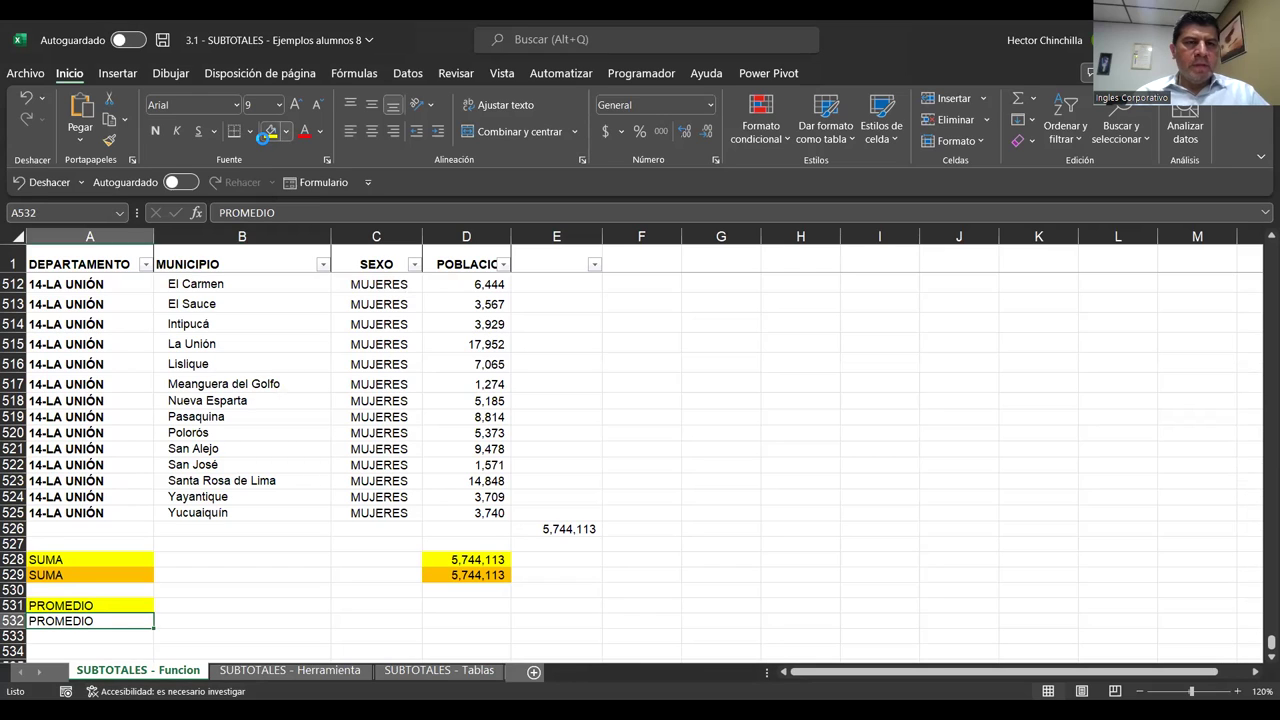
{"action": "left_click", "coordinate": [286, 131]}
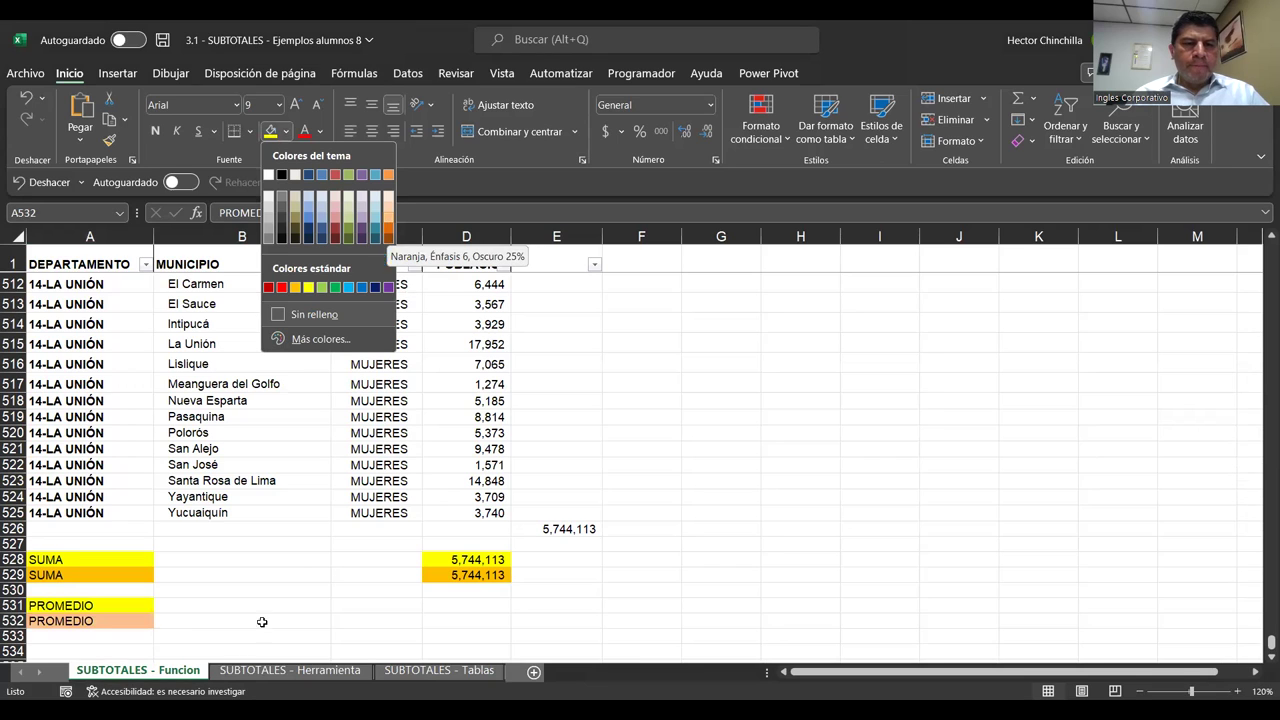
{"action": "left_click", "coordinate": [263, 622]}
{"action": "key", "text": "Up"}
{"action": "key", "text": "Up"}
{"action": "key", "text": "Up"}
{"action": "key", "text": "Right"}
{"action": "key", "text": "Right"}
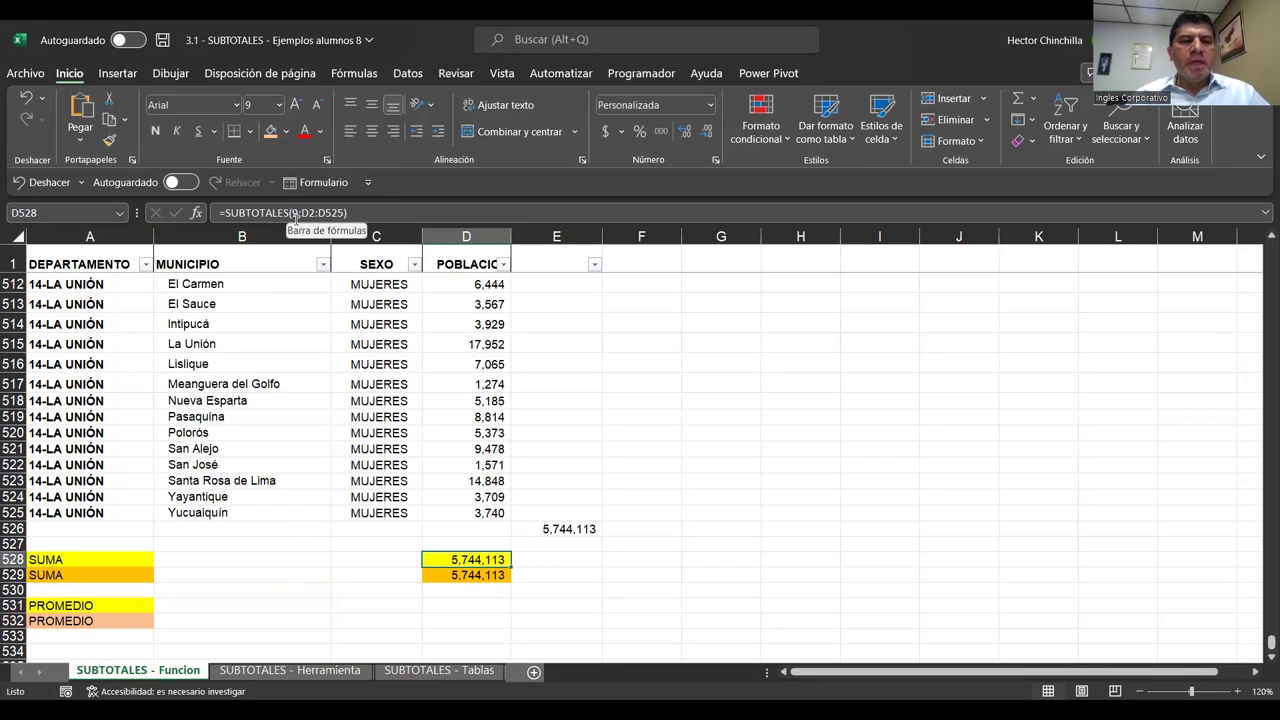
Step: Enter =SUBTOTALES(1;D2:D525) in D531 to average the population, giving 10,962
{"action": "key", "text": "Down"}
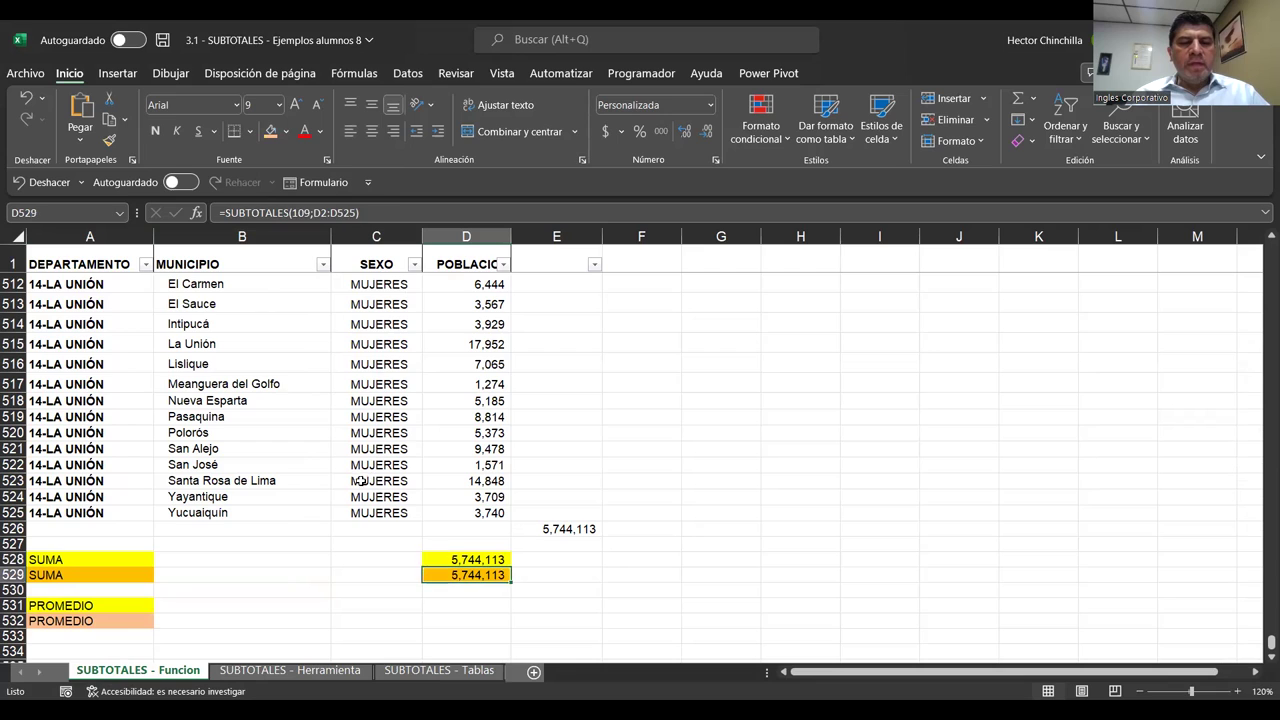
{"action": "key", "text": "Down"}
{"action": "key", "text": "Down"}
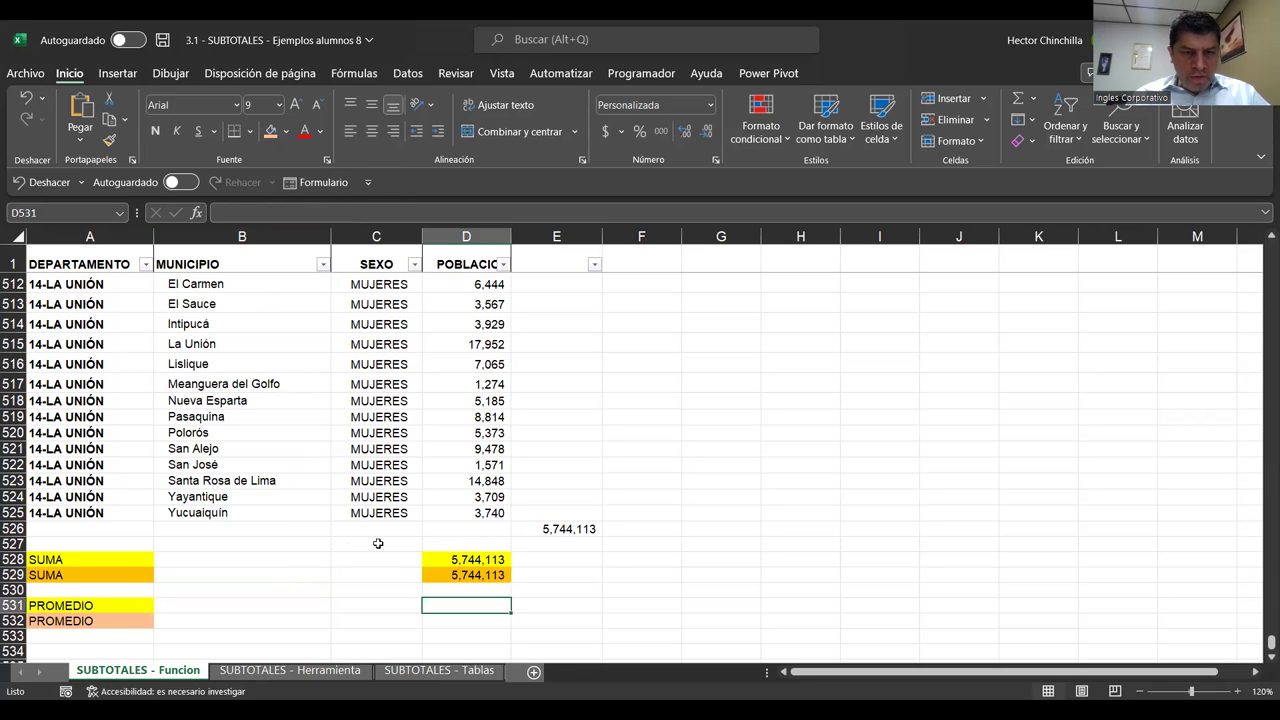
{"action": "type", "text": "="}
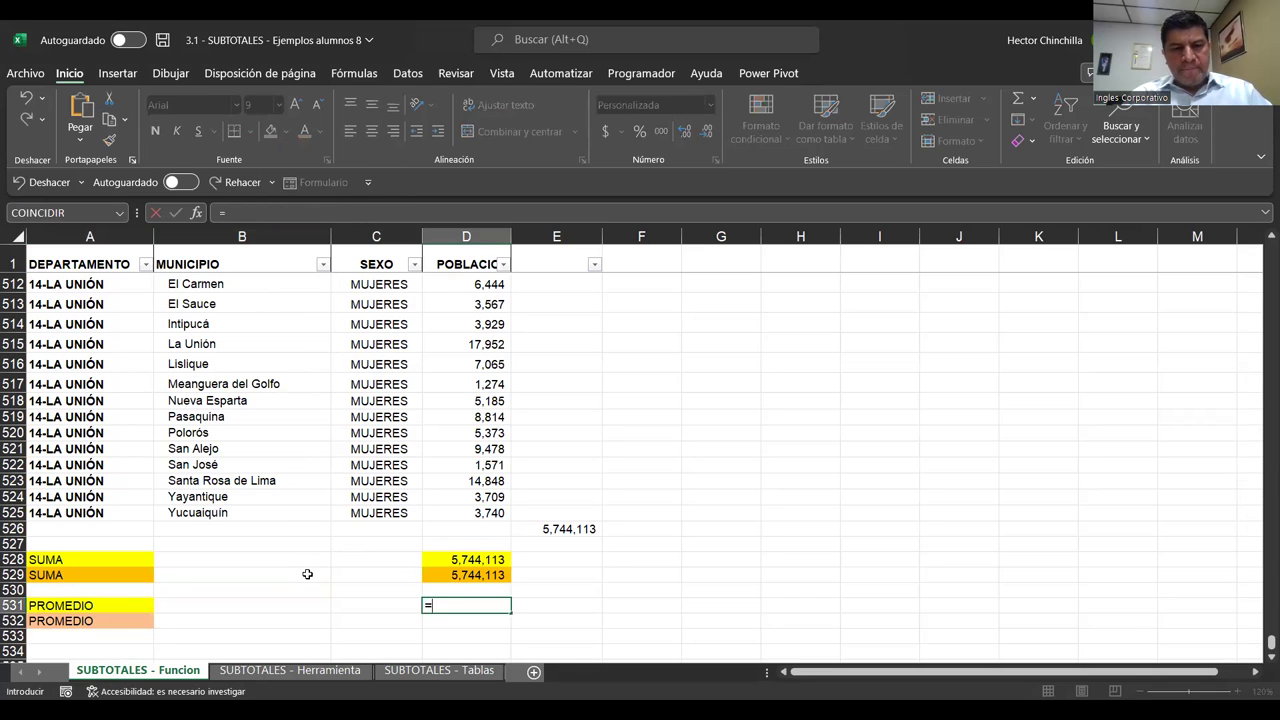
{"action": "type", "text": "S"}
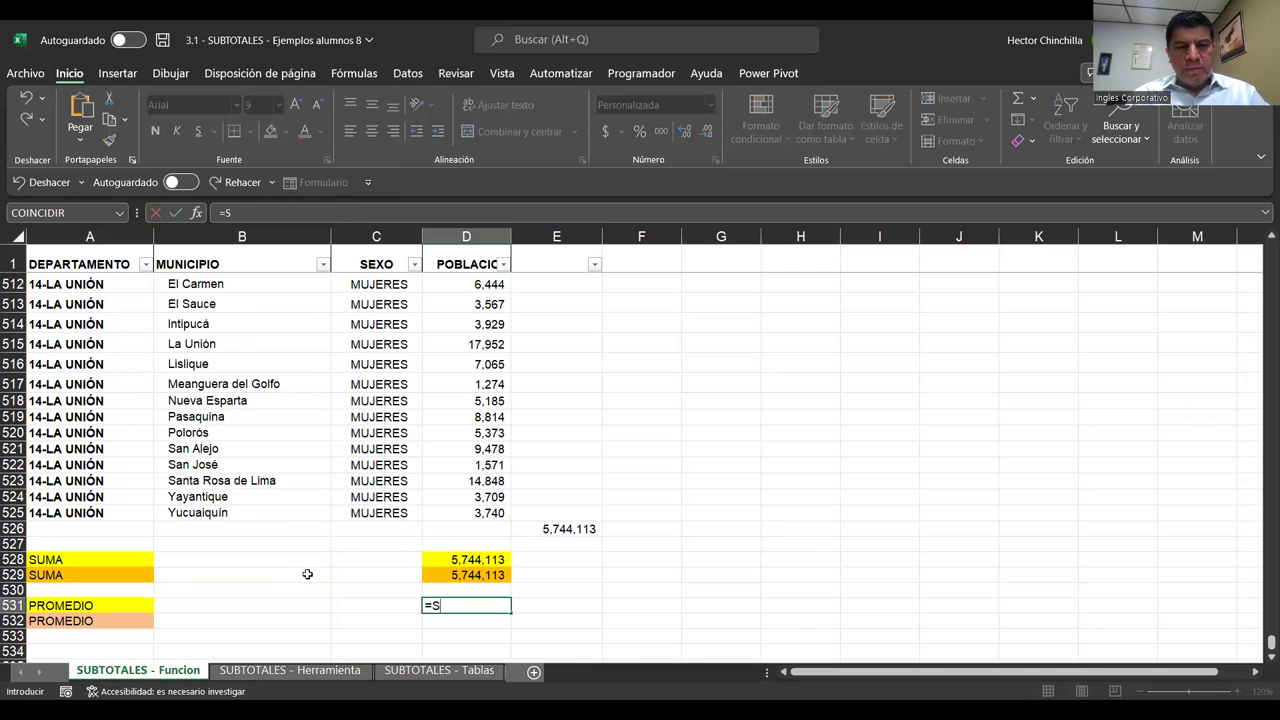
{"action": "type", "text": "UBTOTALES"}
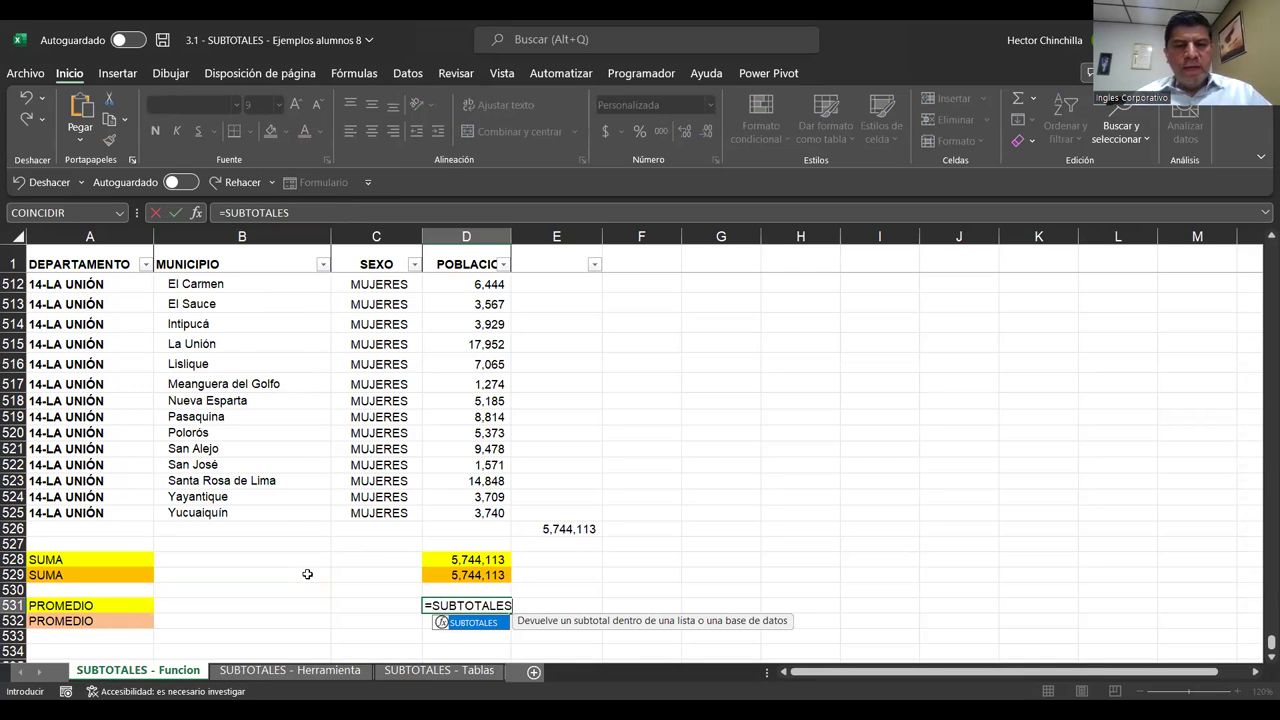
{"action": "type", "text": "("}
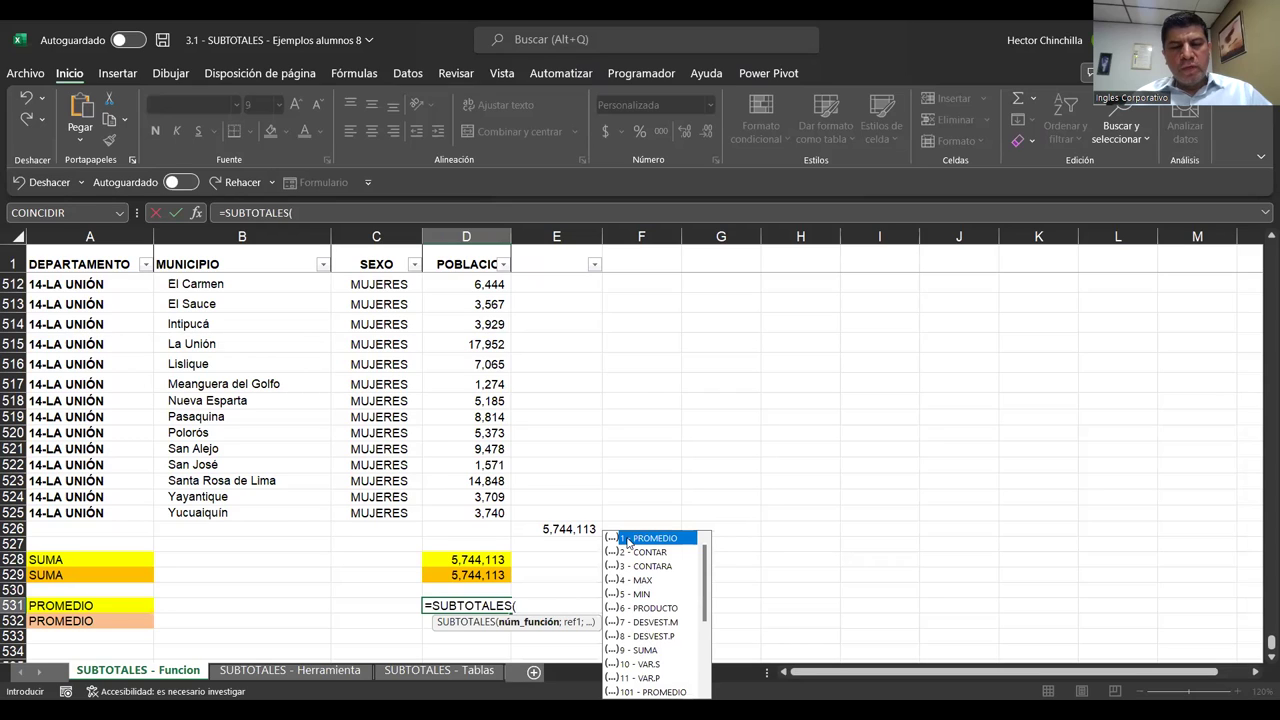
{"action": "double_click", "coordinate": [627, 537]}
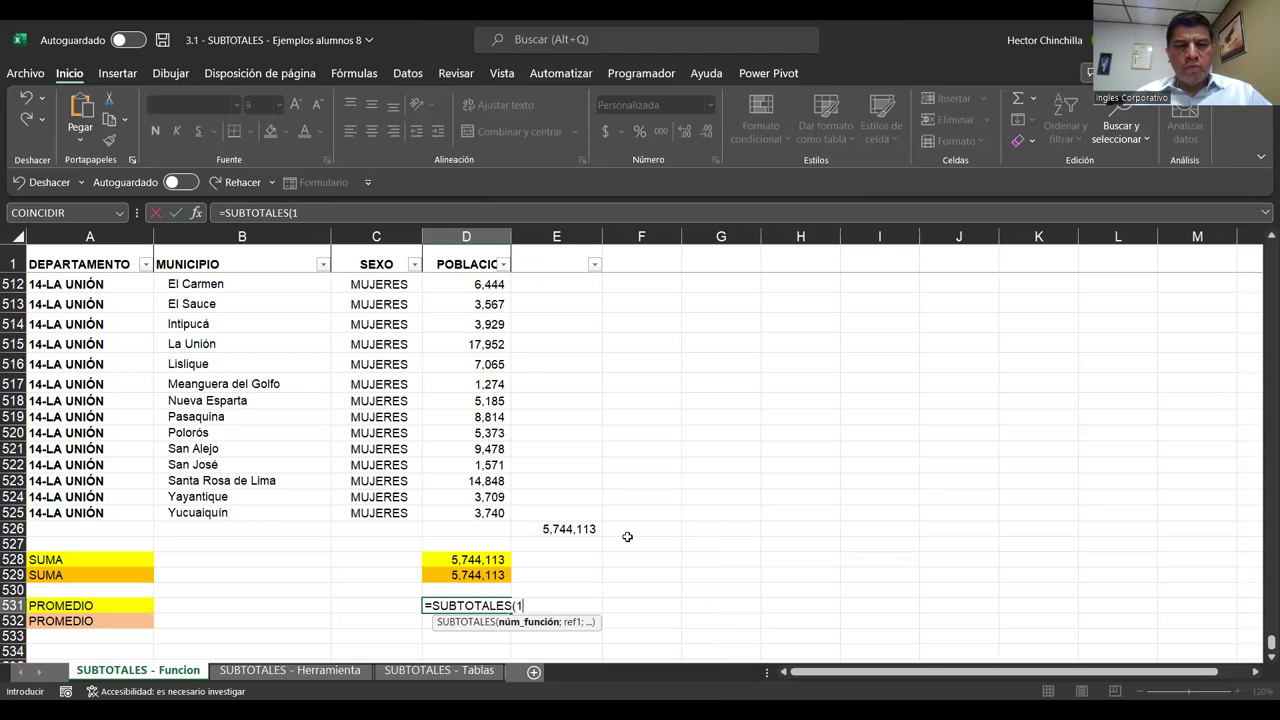
{"action": "type", "text": ";"}
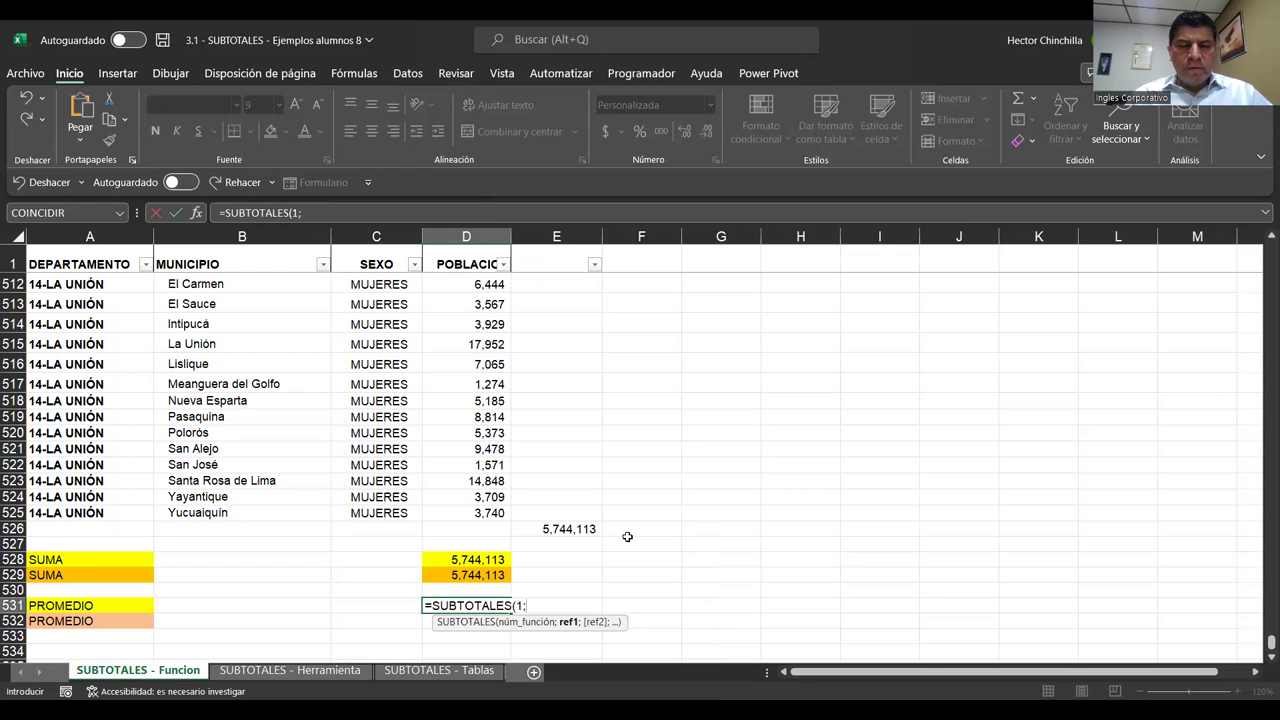
{"action": "key", "text": "BackSpace"}
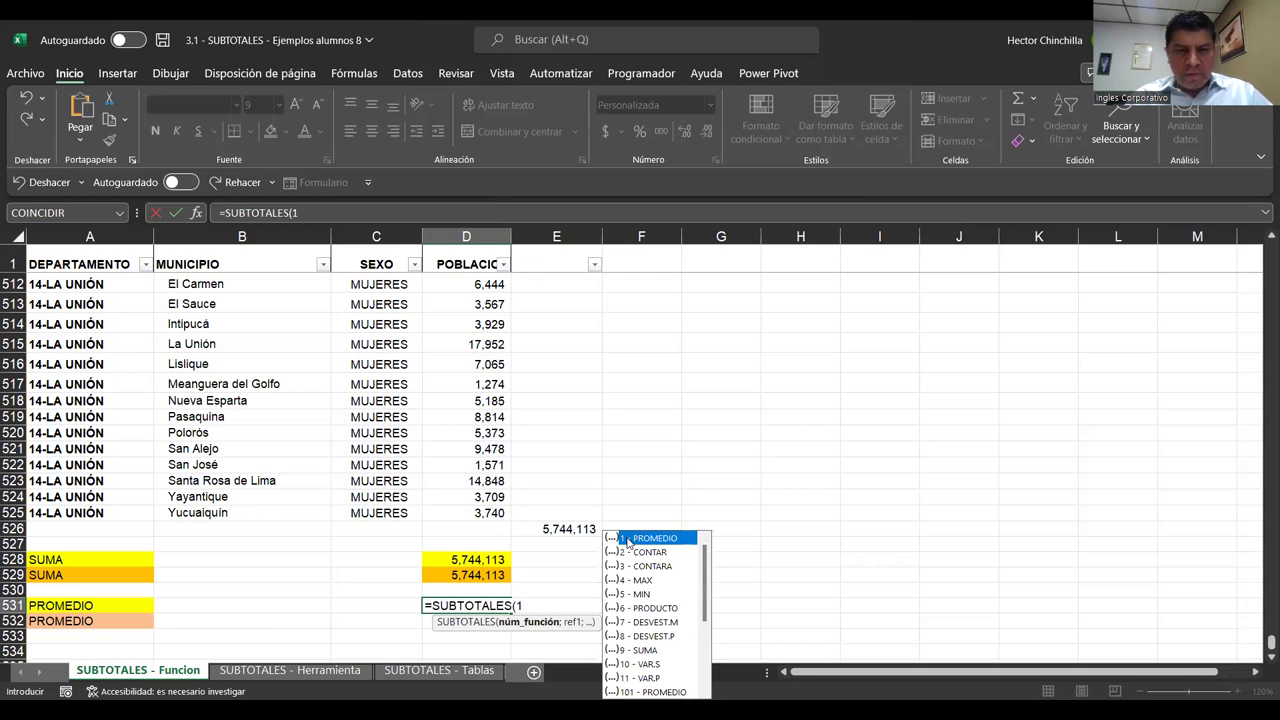
{"action": "type", "text": ";"}
{"action": "left_click", "coordinate": [452, 515]}
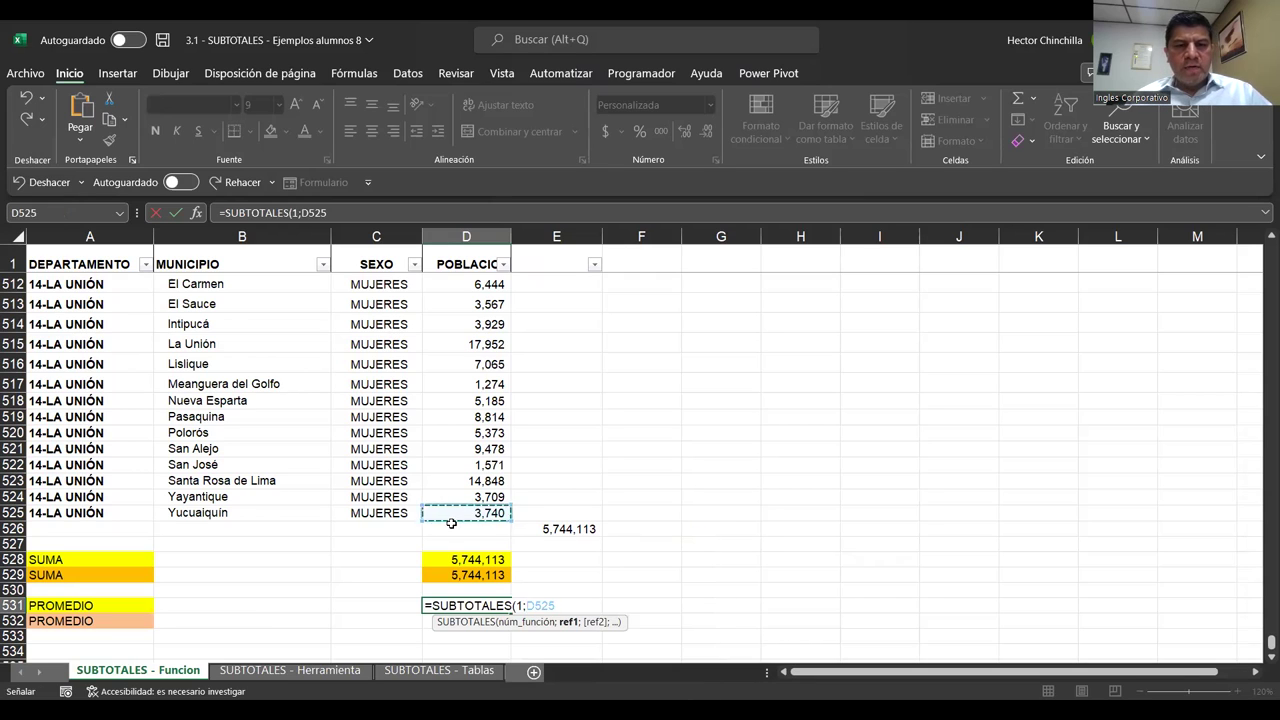
{"action": "key", "text": "ctrl+Up"}
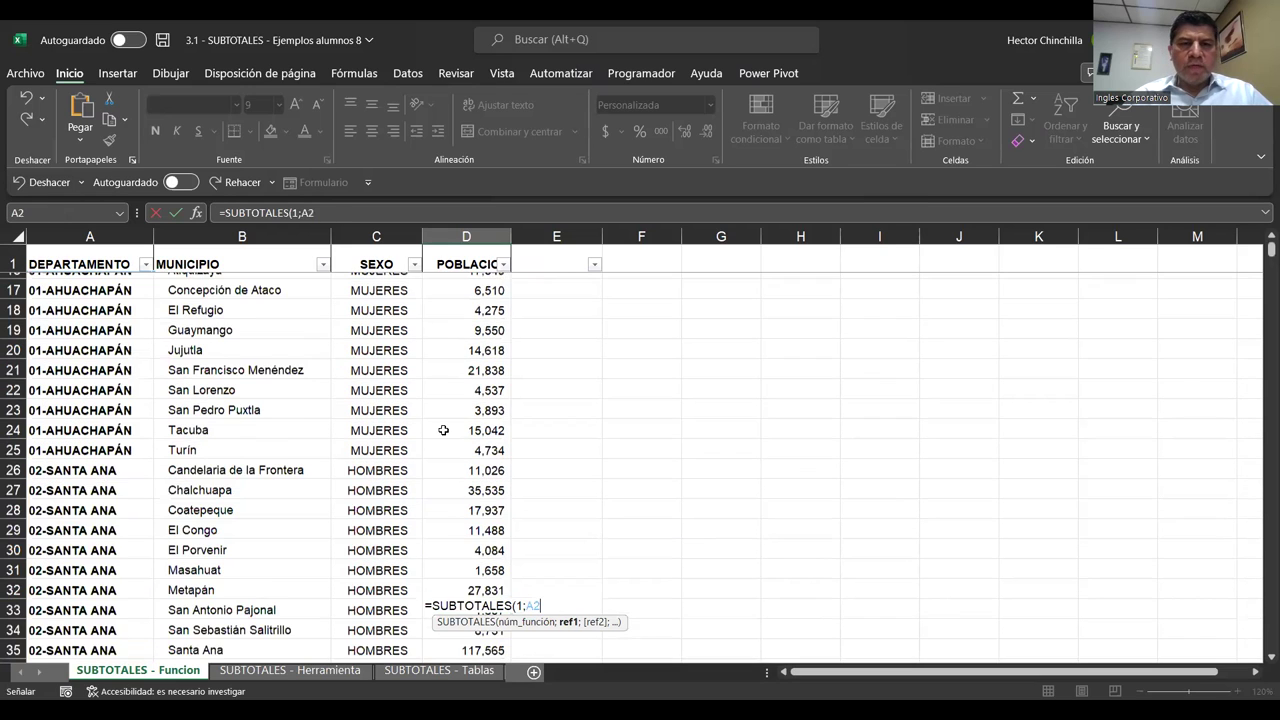
{"action": "key", "text": "ctrl+Left"}
{"action": "left_click", "coordinate": [458, 289]}
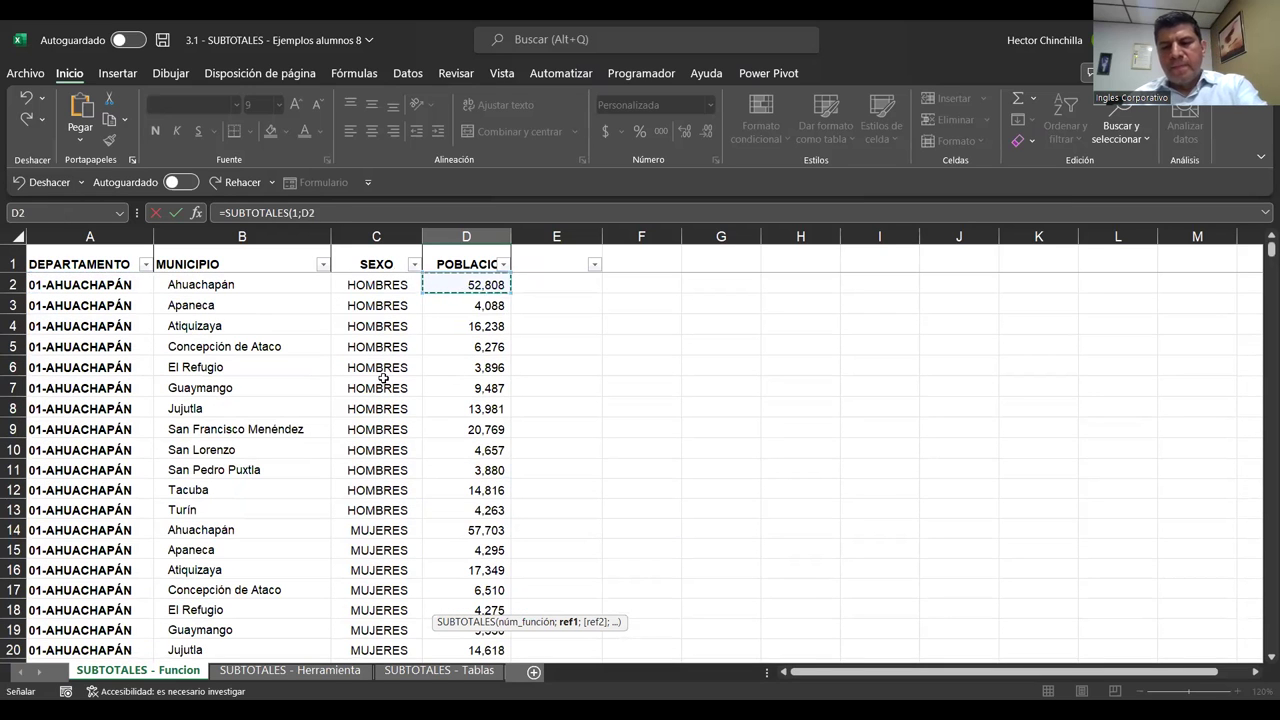
{"action": "key", "text": "shift+Down"}
{"action": "key", "text": "End"}
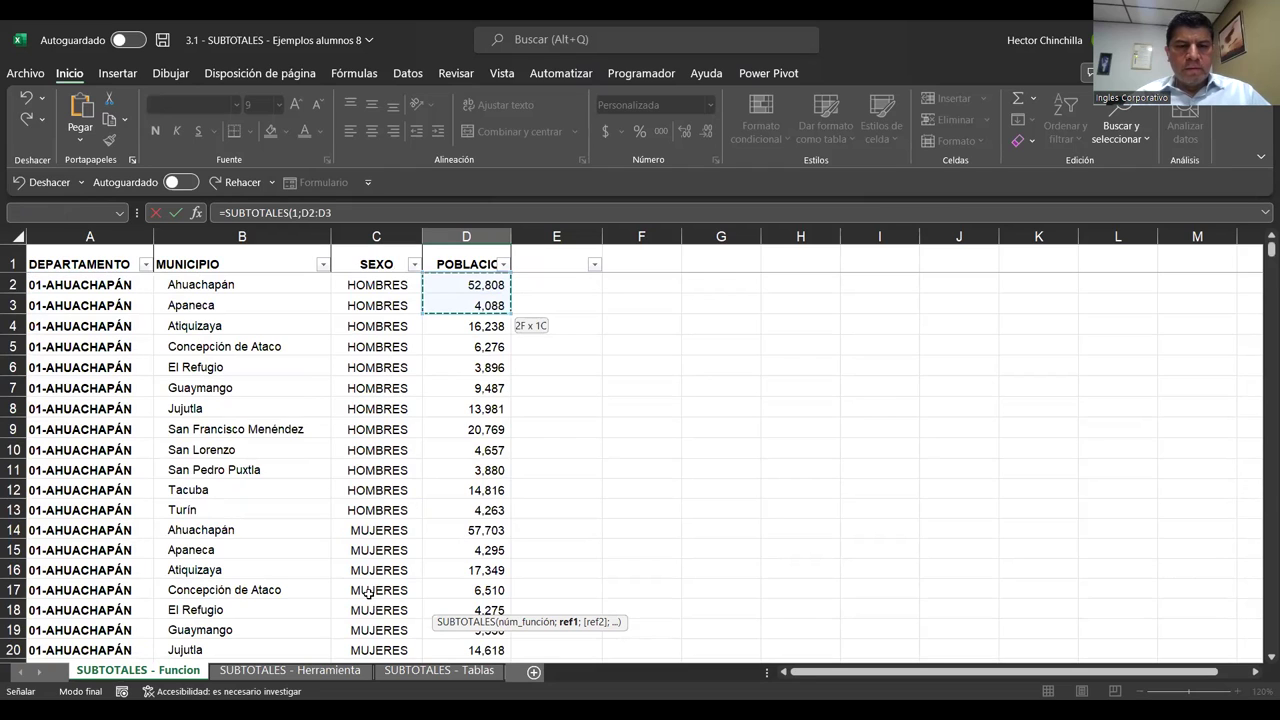
{"action": "key", "text": "shift+Down"}
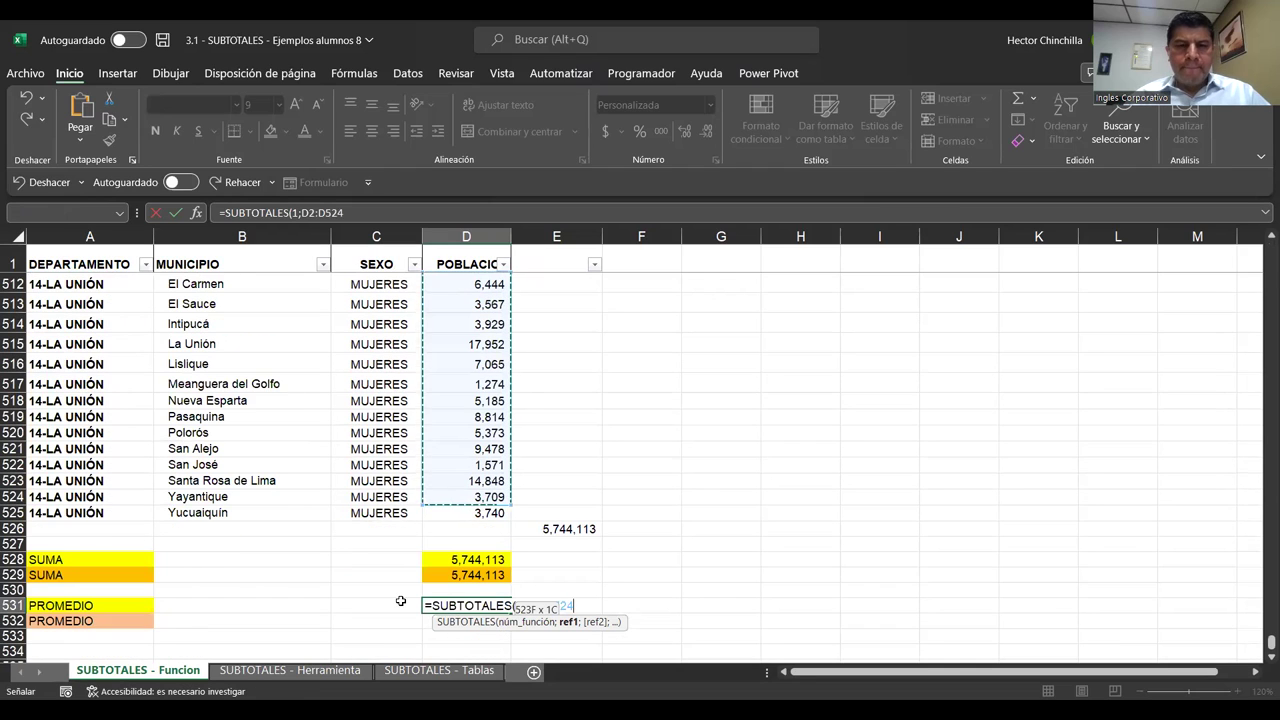
{"action": "key", "text": "ctrl+Return"}
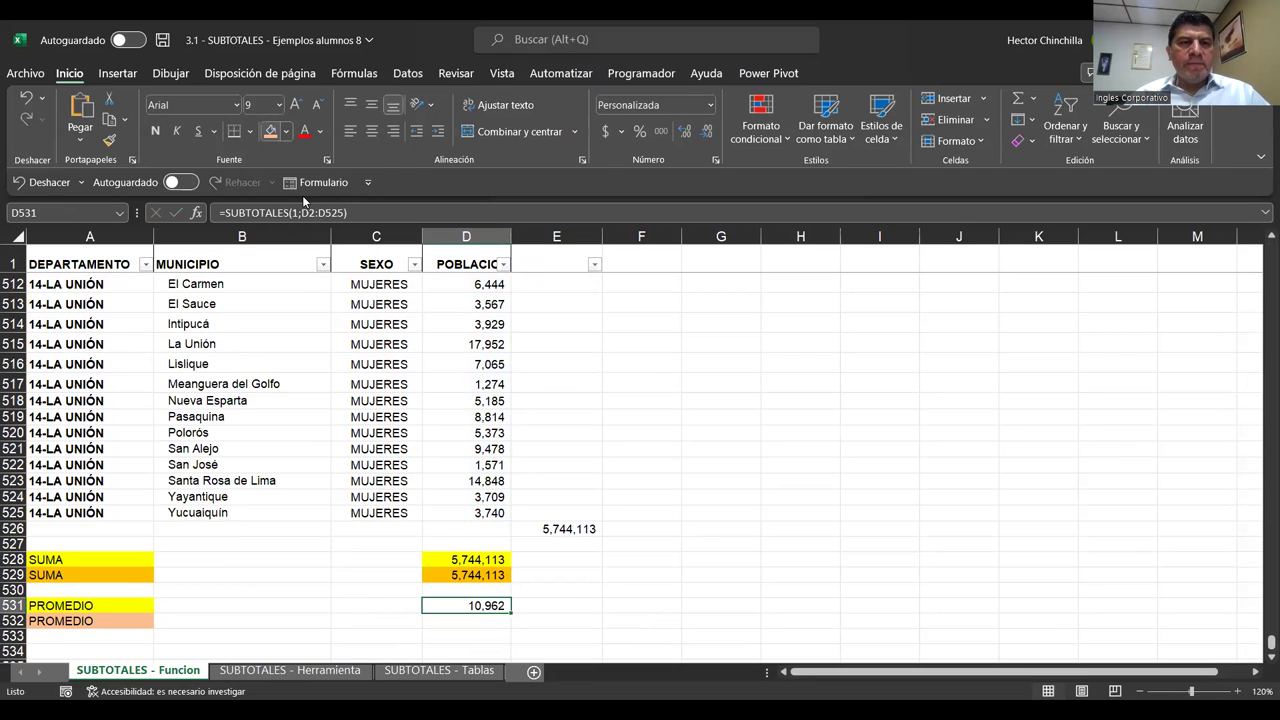
Step: Shade D532 orange and give D531 a yellow fill
{"action": "key", "text": "Down"}
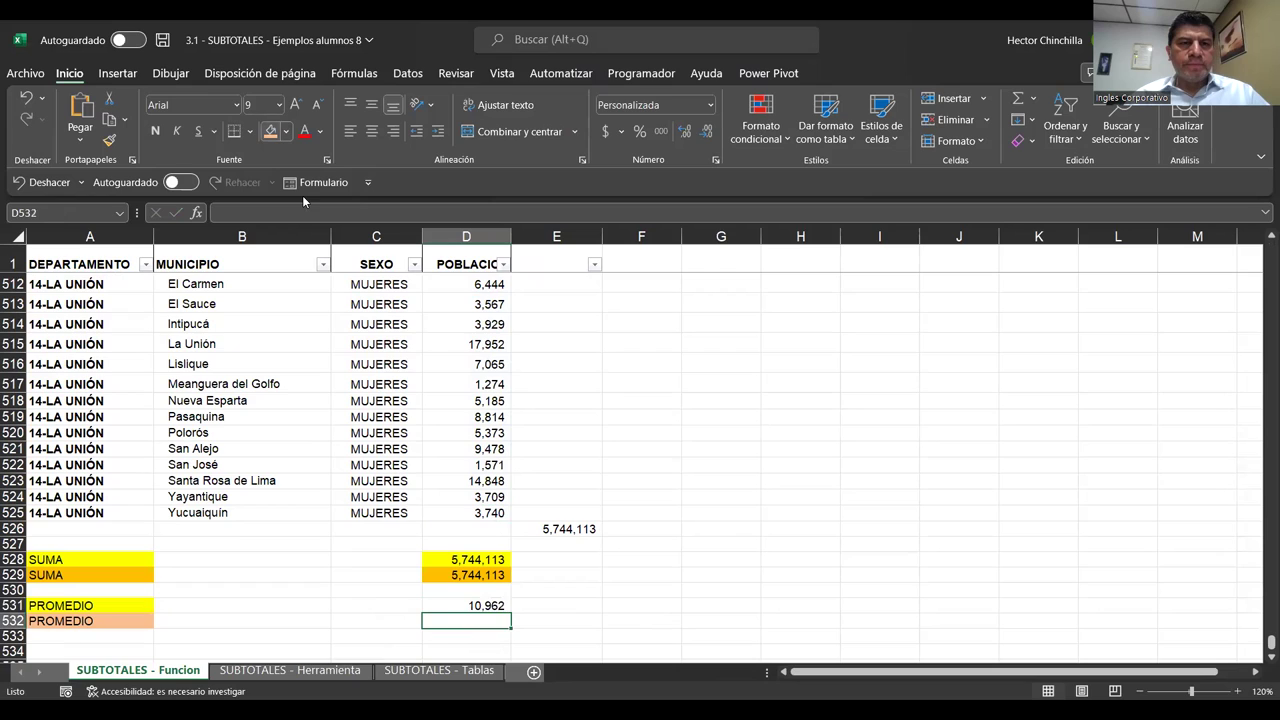
{"action": "key", "text": "F4"}
{"action": "key", "text": "Up"}
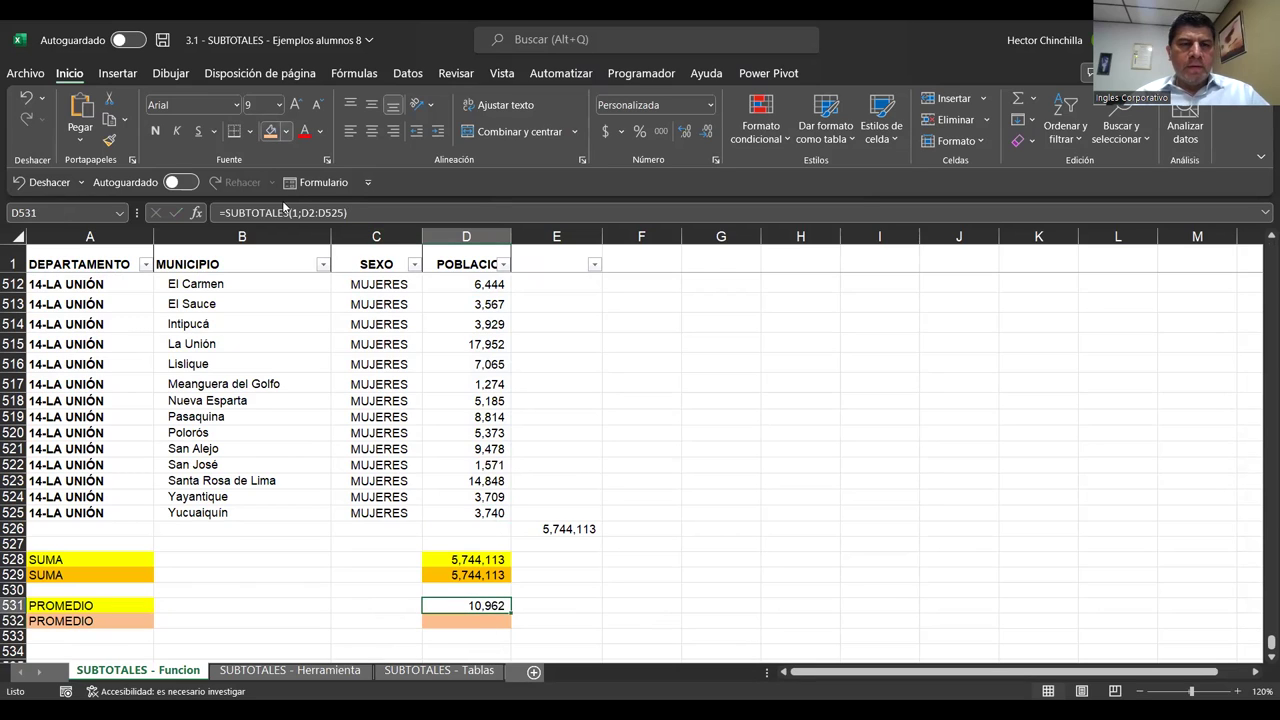
{"action": "left_click", "coordinate": [285, 131]}
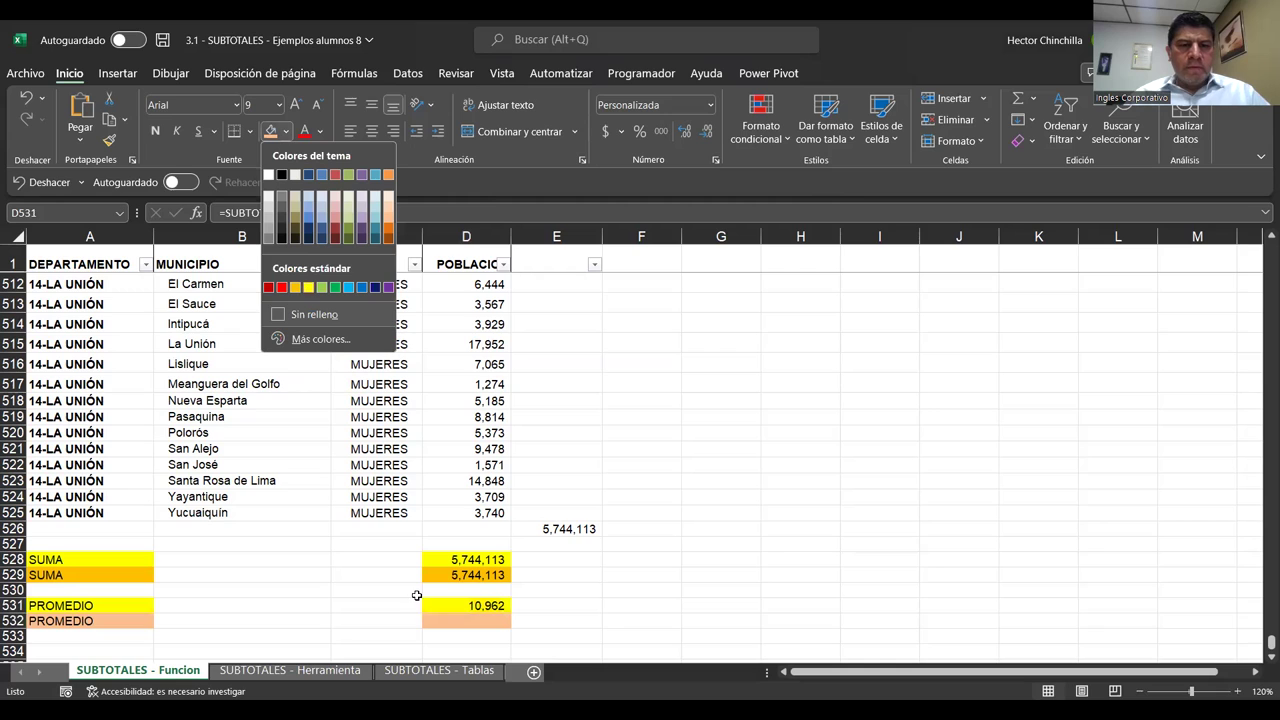
{"action": "key", "text": "Escape"}
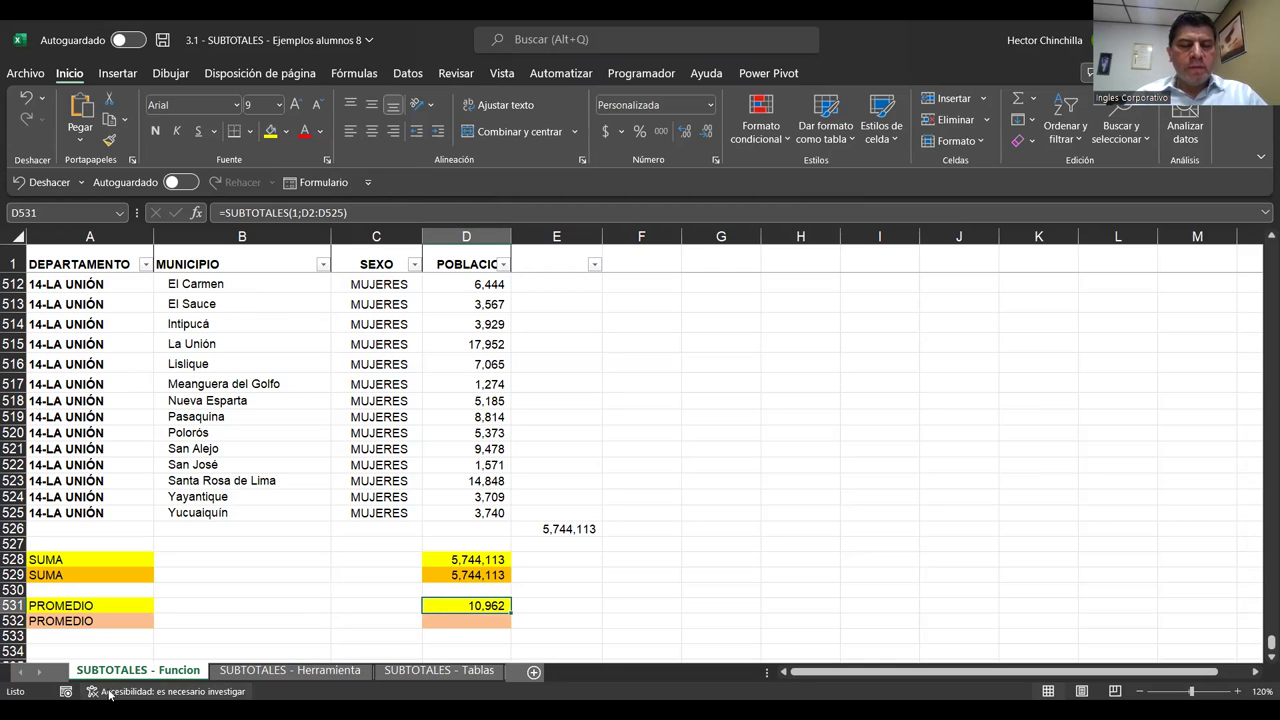
Step: Enter =SUBTOTALES(101;D2:D525) in D532 using 101 - PROMEDIO, returning 10,962
{"action": "key", "text": "Down"}
{"action": "type", "text": "="}
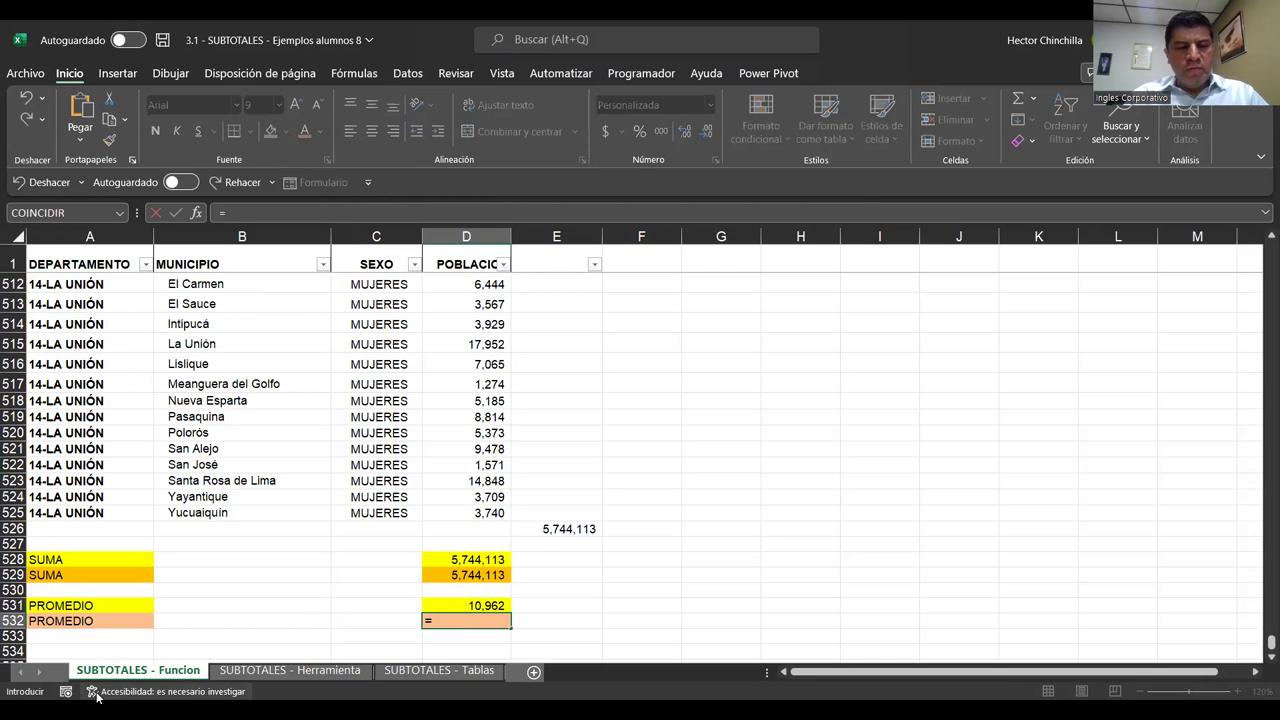
{"action": "type", "text": "SUBTOTALES"}
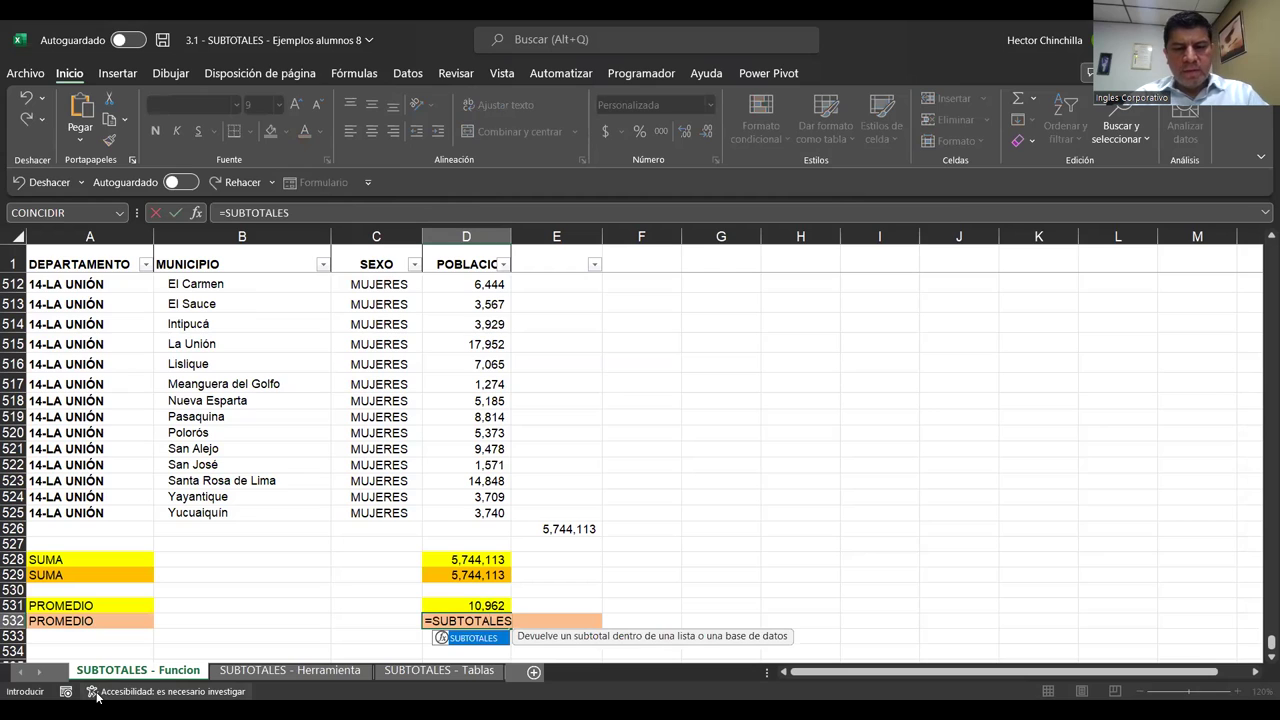
{"action": "type", "text": "("}
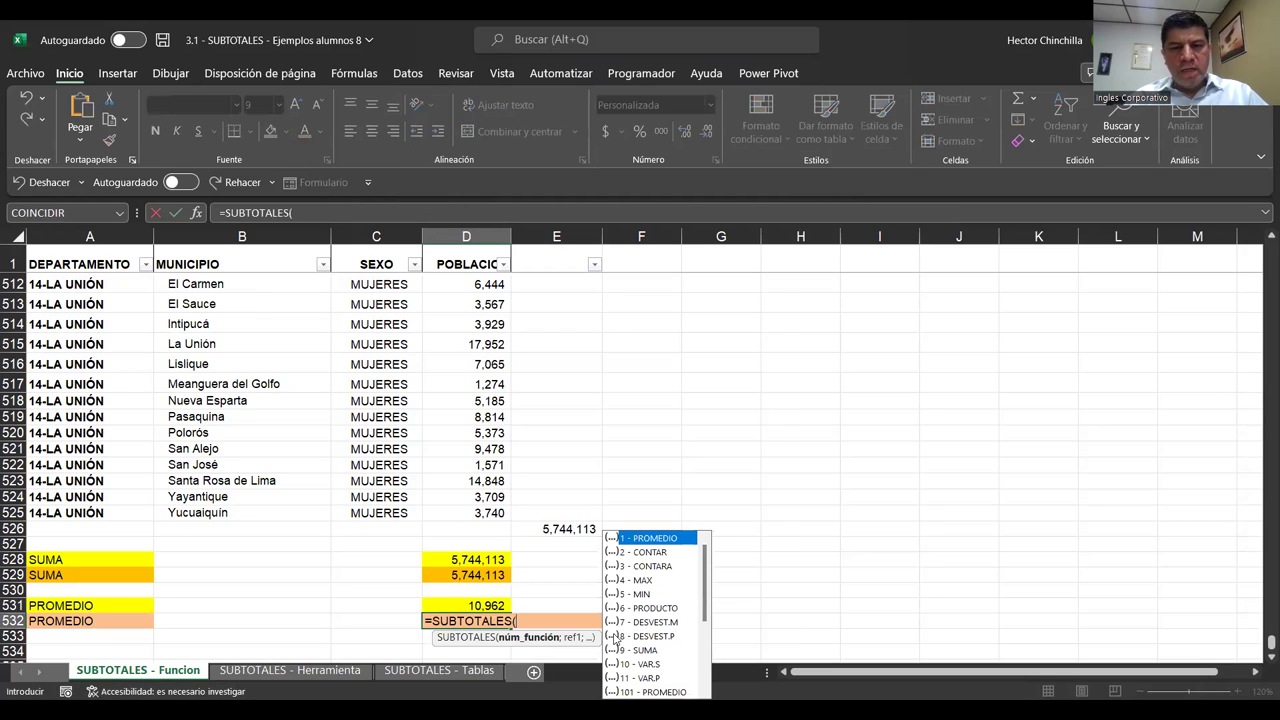
{"action": "scroll", "coordinate": [709, 613], "scroll_direction": "down", "scroll_amount": 1}
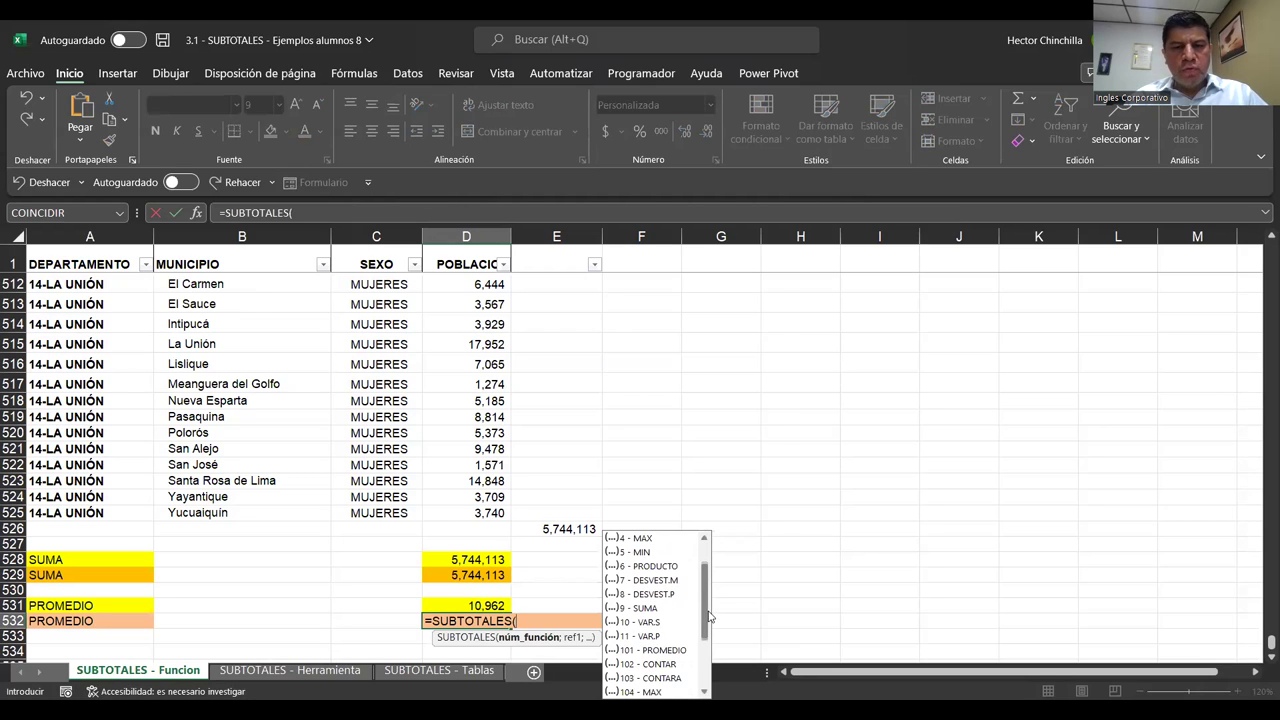
{"action": "left_click", "coordinate": [648, 653]}
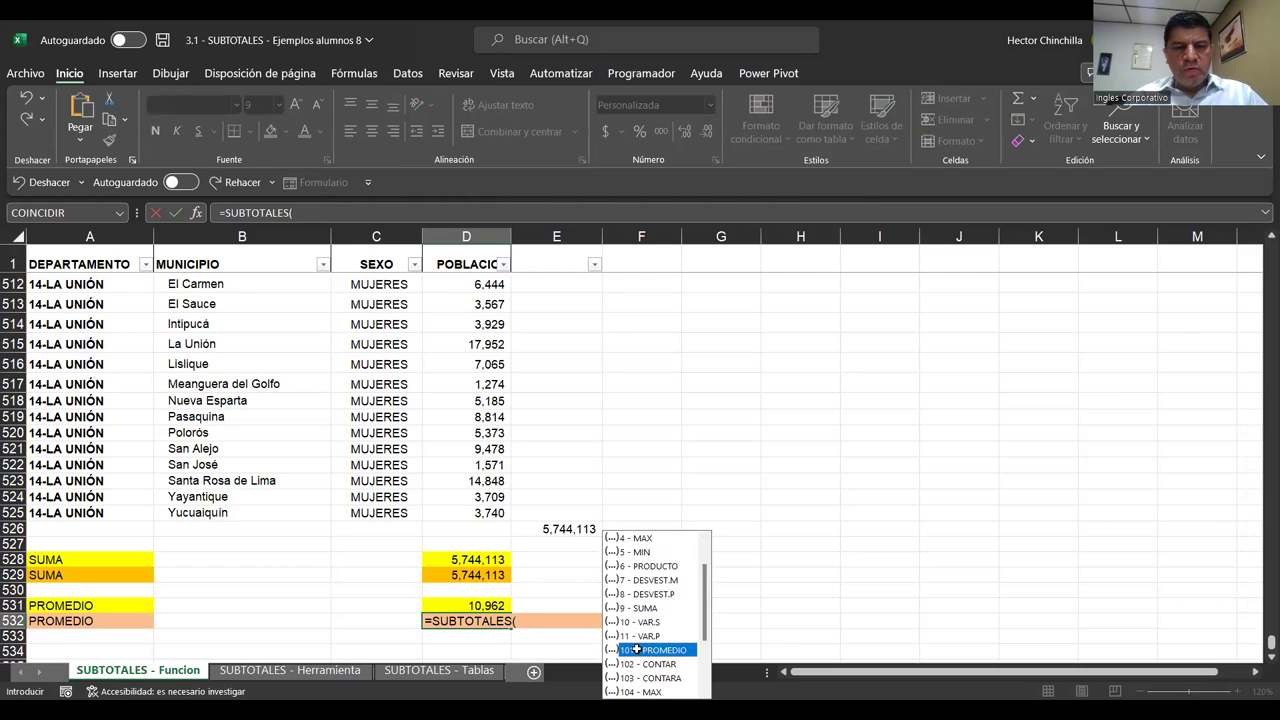
{"action": "double_click", "coordinate": [636, 650]}
{"action": "type", "text": ";"}
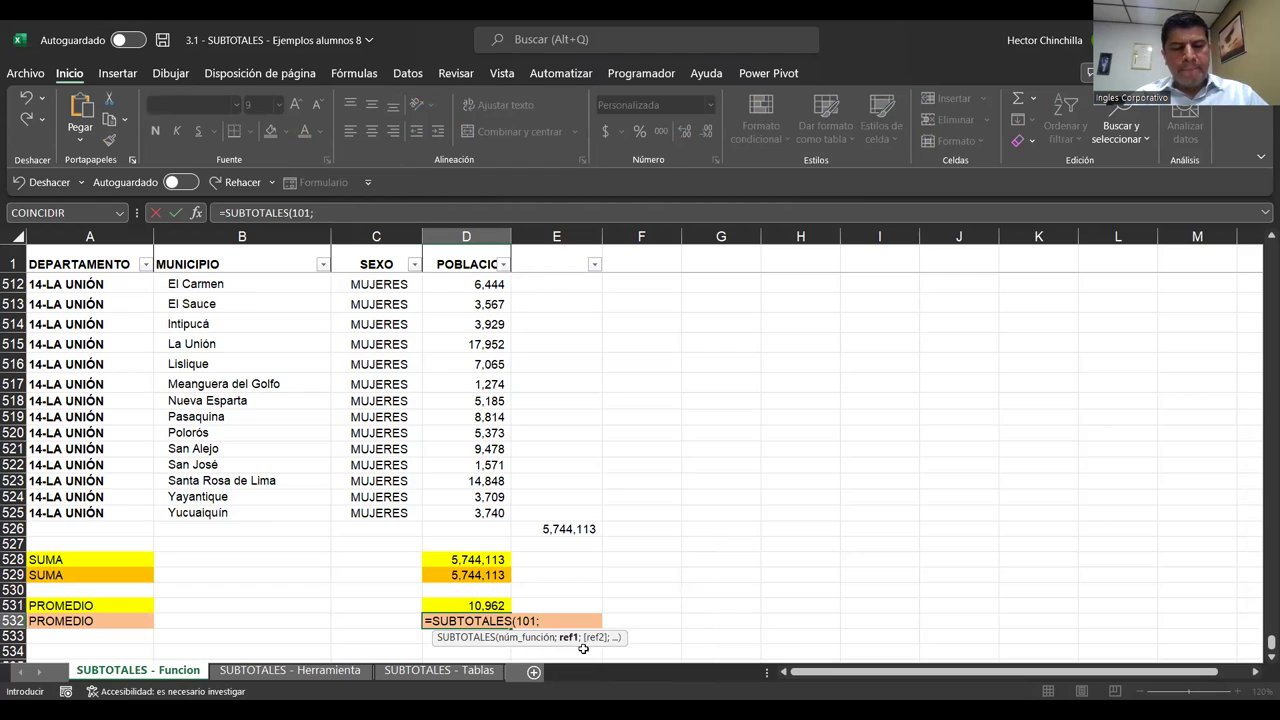
{"action": "type", "text": "D2:"}
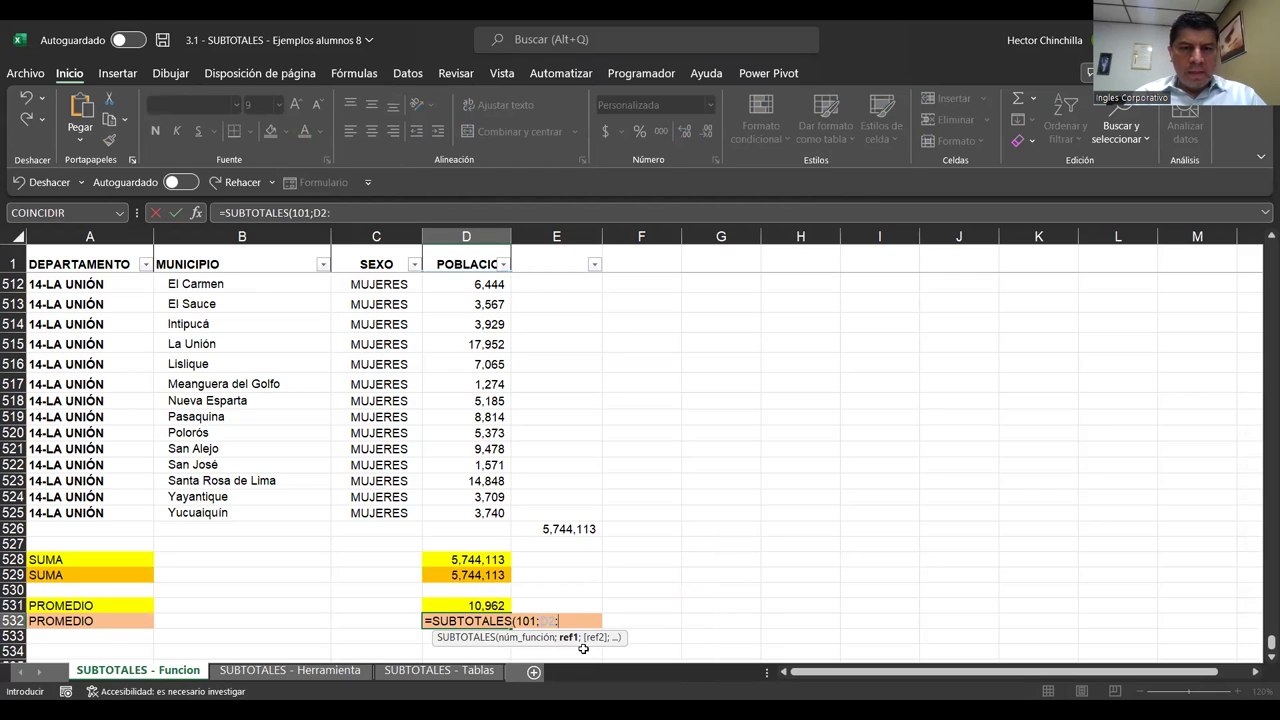
{"action": "type", "text": "d"}
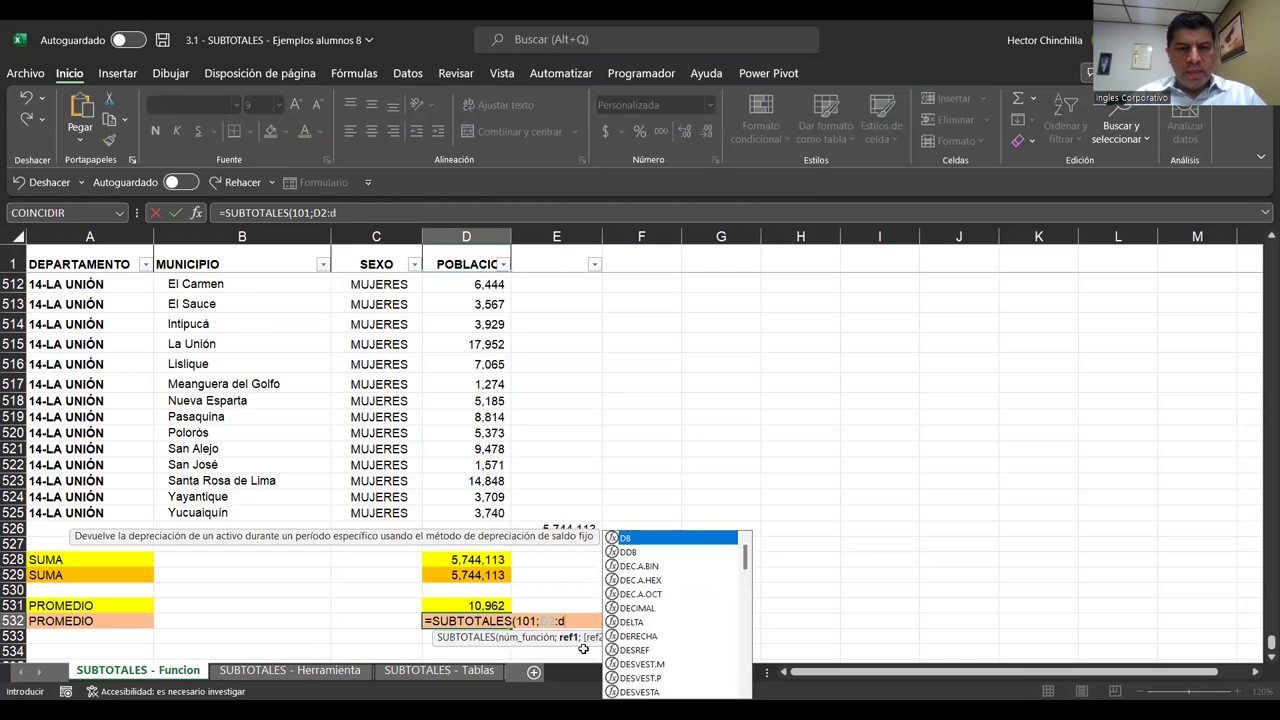
{"action": "key", "text": "BackSpace"}
{"action": "type", "text": "D52"}
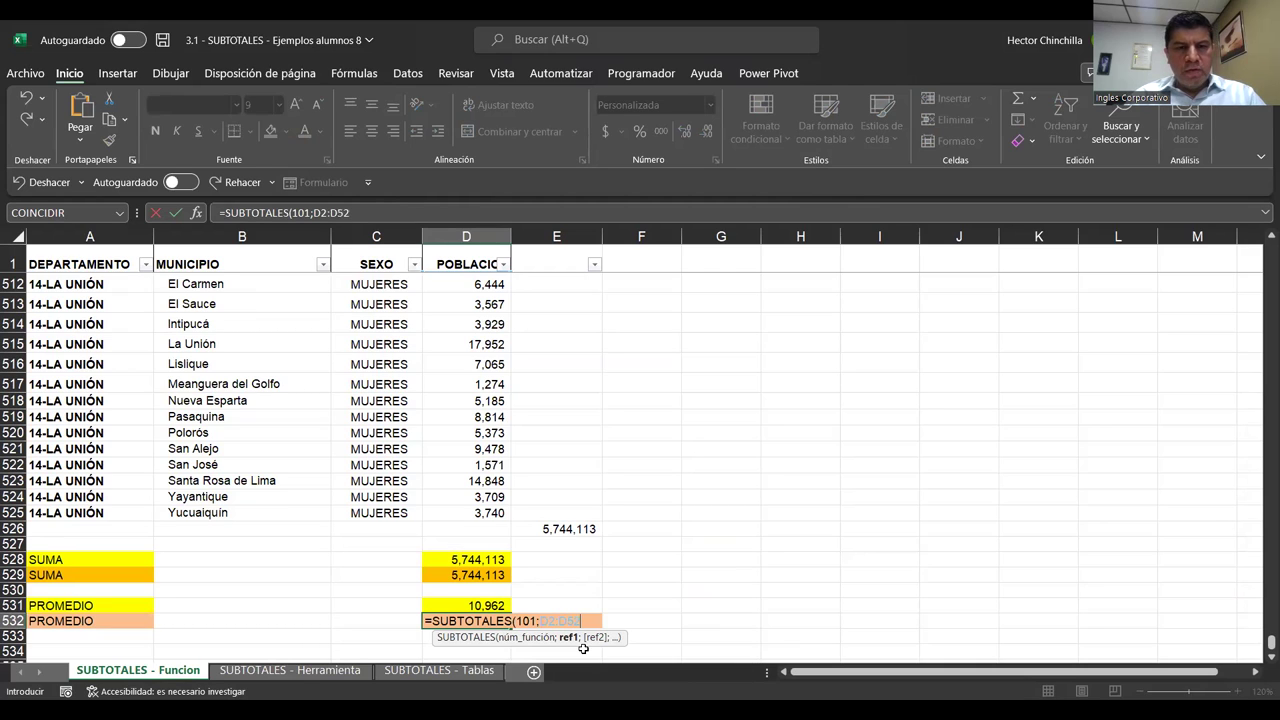
{"action": "type", "text": "5)"}
{"action": "key", "text": "Return"}
Step: Step through the SUMA and PROMEDIO labels and formulas in rows 528–532
{"action": "key", "text": "Up"}
{"action": "key", "text": "Up"}
{"action": "key", "text": "Up"}
{"action": "key", "text": "Up"}
{"action": "key", "text": "Up"}
{"action": "key", "text": "Left"}
{"action": "key", "text": "Left"}
{"action": "key", "text": "Left"}
{"action": "key", "text": "Down"}
{"action": "key", "text": "Down"}
{"action": "key", "text": "Down"}
{"action": "key", "text": "Up"}
{"action": "key", "text": "Up"}
{"action": "key", "text": "Up"}
{"action": "key", "text": "Right"}
{"action": "key", "text": "Right"}
{"action": "key", "text": "Right"}
{"action": "key", "text": "Down"}
{"action": "key", "text": "Down"}
{"action": "key", "text": "Down"}
{"action": "key", "text": "Down"}
{"action": "key", "text": "Up"}
{"action": "key", "text": "Up"}
{"action": "key", "text": "Up"}
{"action": "key", "text": "Left"}
{"action": "key", "text": "Left"}
{"action": "key", "text": "Left"}
{"action": "key", "text": "Right"}
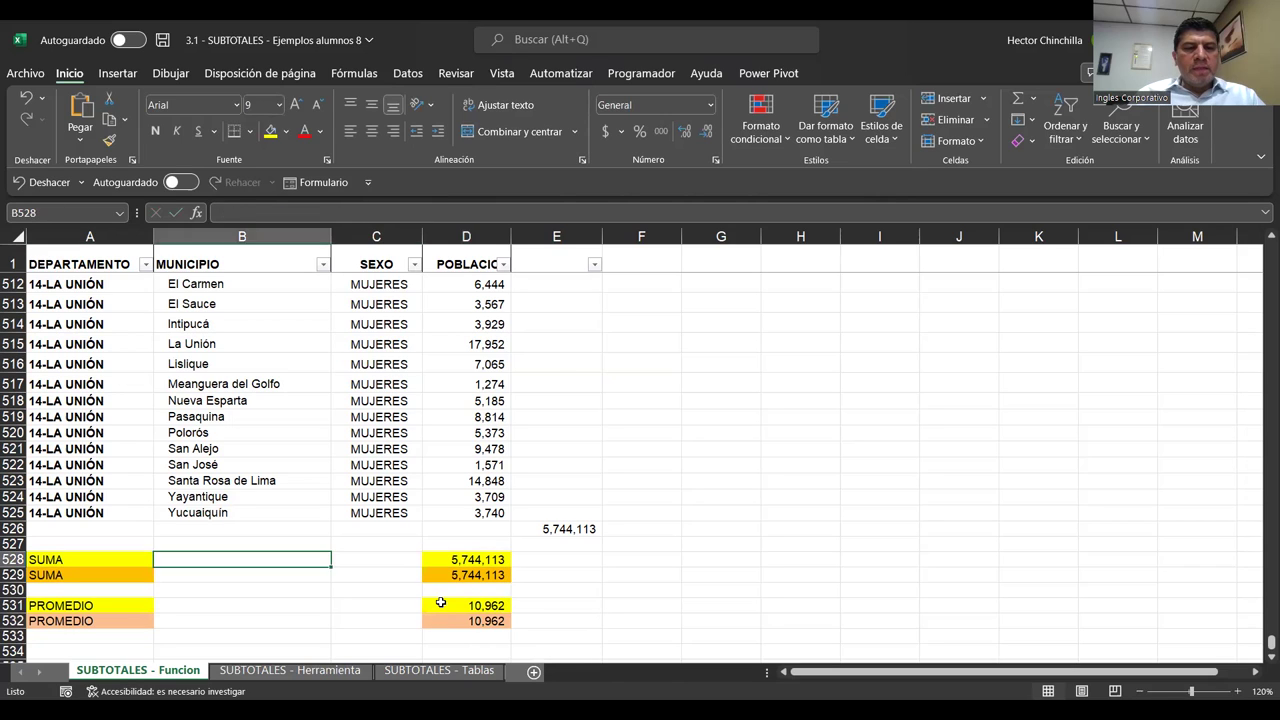
{"action": "key", "text": "Right"}
{"action": "key", "text": "Right"}
{"action": "key", "text": "Left"}
{"action": "key", "text": "Left"}
{"action": "key", "text": "Left"}
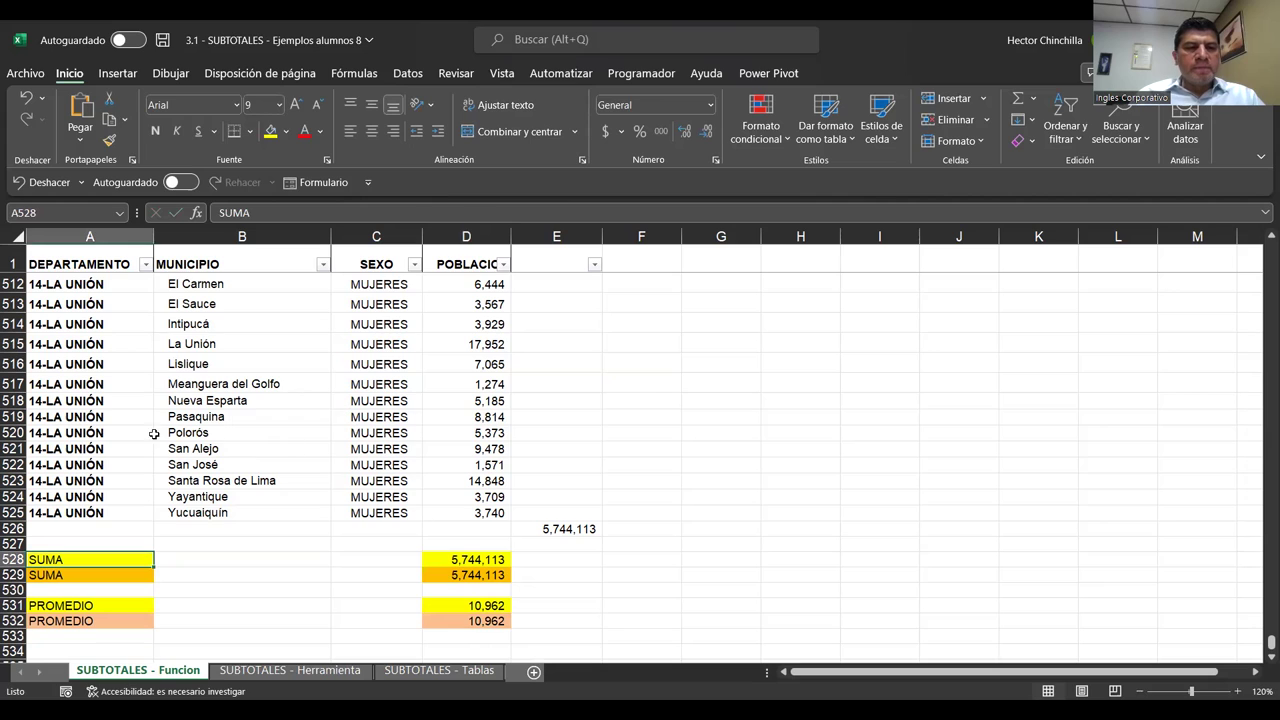
Step: Hide rows 516 to 525 with Ocultar
{"action": "left_click", "coordinate": [10, 364]}
{"action": "left_click_drag", "start_coordinate": [10, 364], "coordinate": [12, 515]}
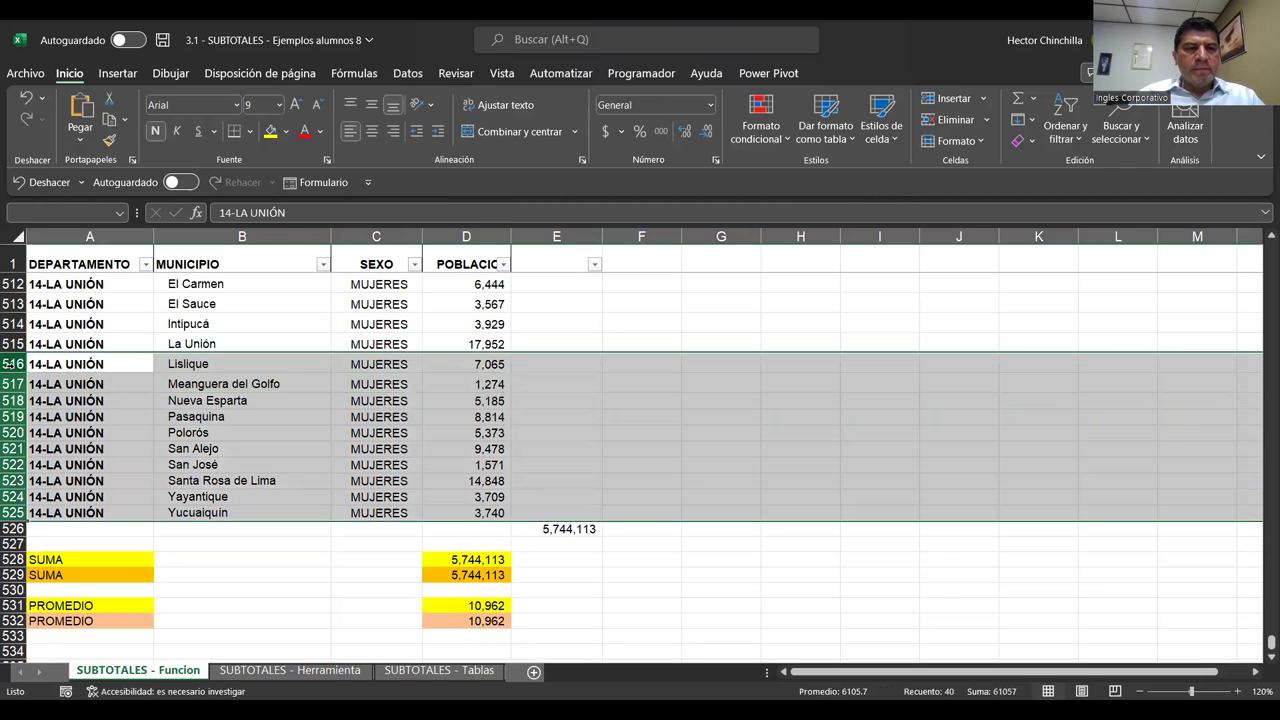
{"action": "right_click", "coordinate": [12, 368]}
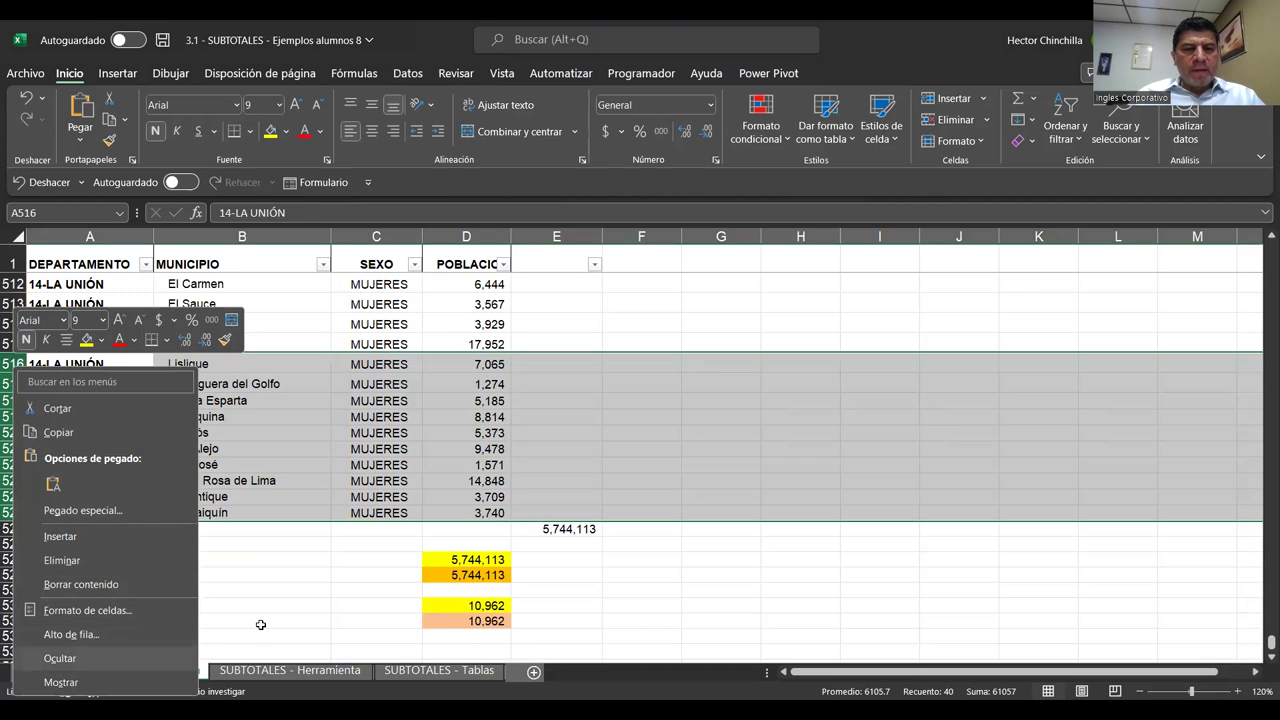
{"action": "left_click", "coordinate": [60, 658]}
{"action": "left_click", "coordinate": [376, 421]}
Step: Compare the D528 and D529 sum formulas, with D529 now at 5,683,056
{"action": "key", "text": "Up"}
{"action": "key", "text": "Up"}
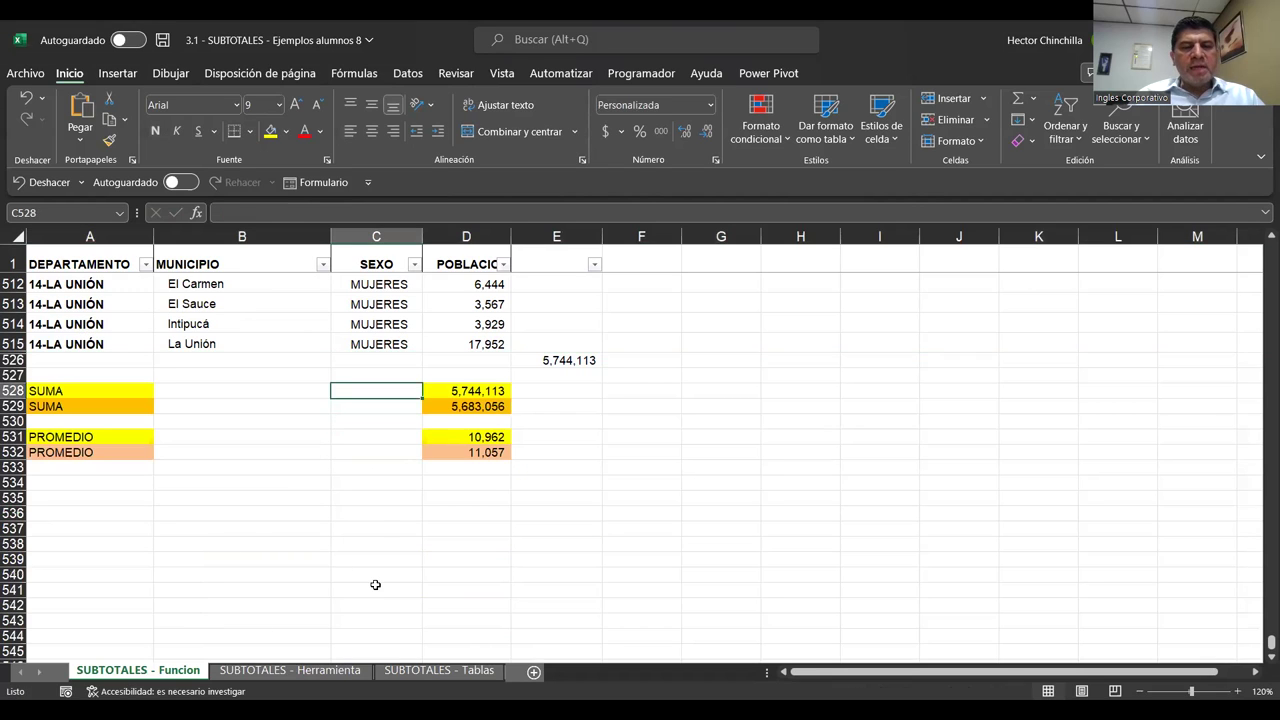
{"action": "key", "text": "Right"}
{"action": "key", "text": "Down"}
{"action": "key", "text": "Up"}
{"action": "key", "text": "Down"}
{"action": "key", "text": "Up"}
{"action": "key", "text": "Down"}
{"action": "key", "text": "Up"}
{"action": "key", "text": "Down"}
{"action": "key", "text": "Up"}
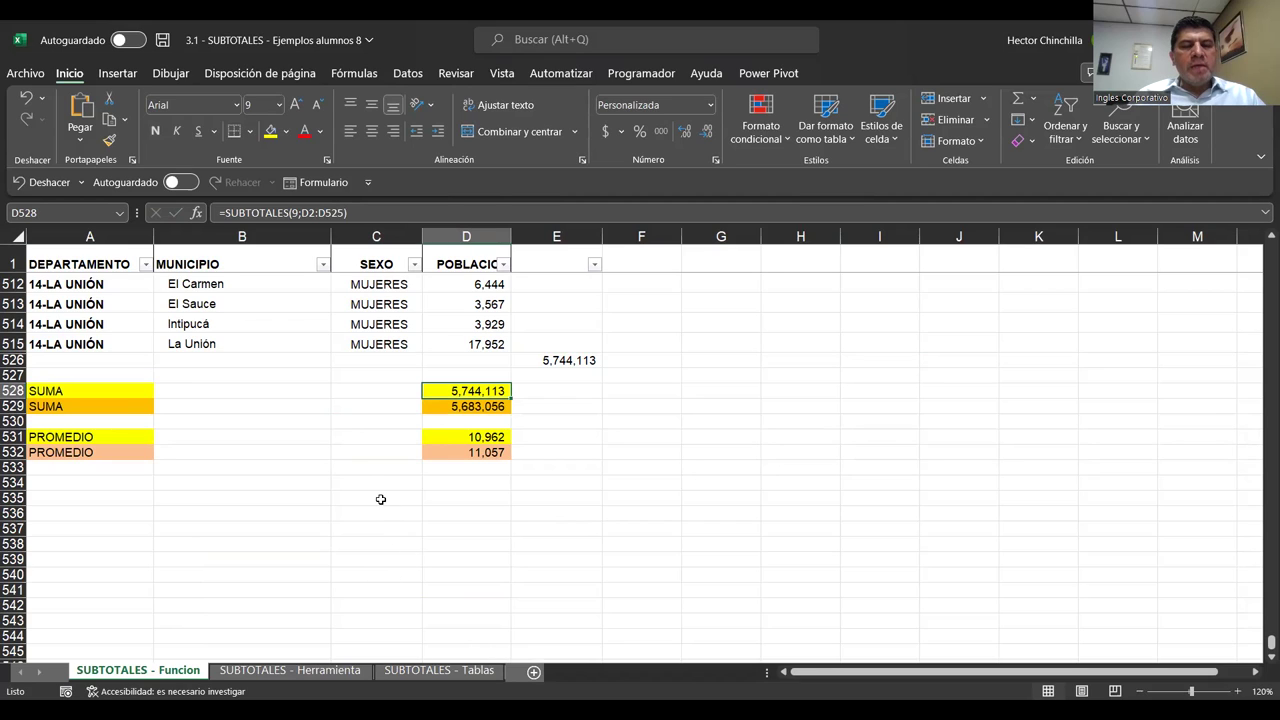
{"action": "key", "text": "Down"}
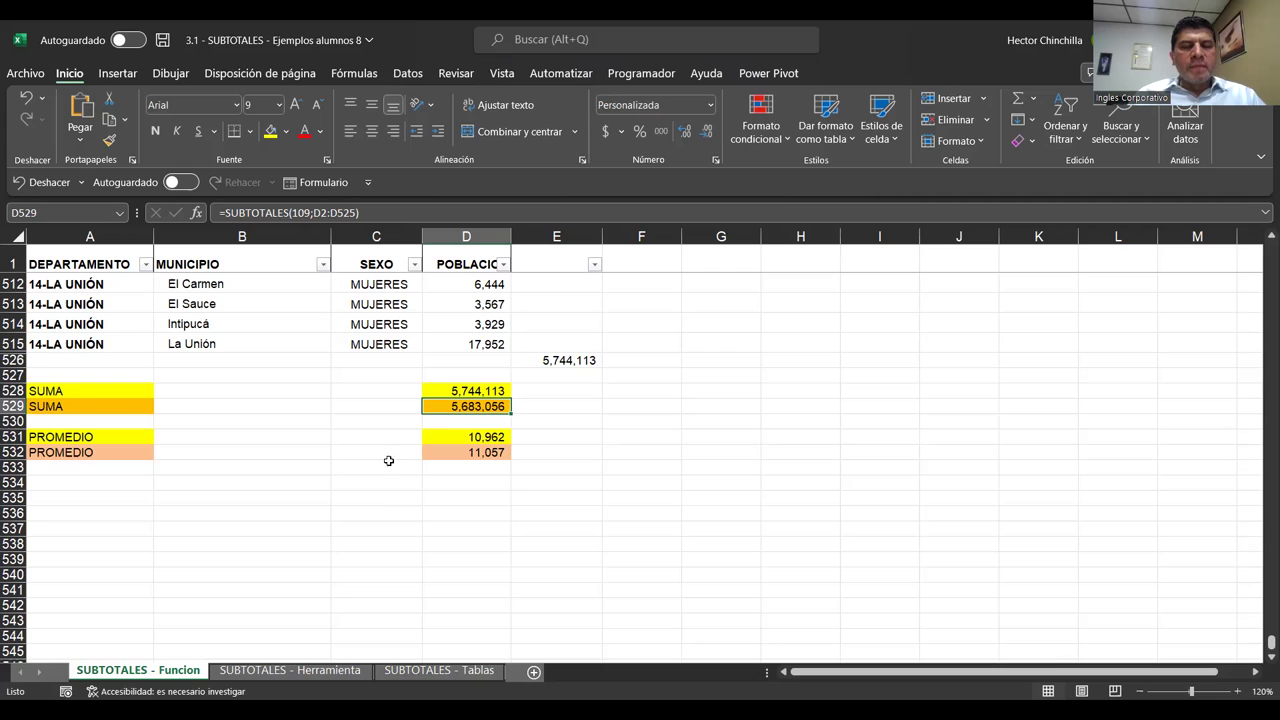
{"action": "key", "text": "Down"}
{"action": "key", "text": "Down"}
{"action": "key", "text": "Down"}
{"action": "key", "text": "Down"}
{"action": "key", "text": "Up"}
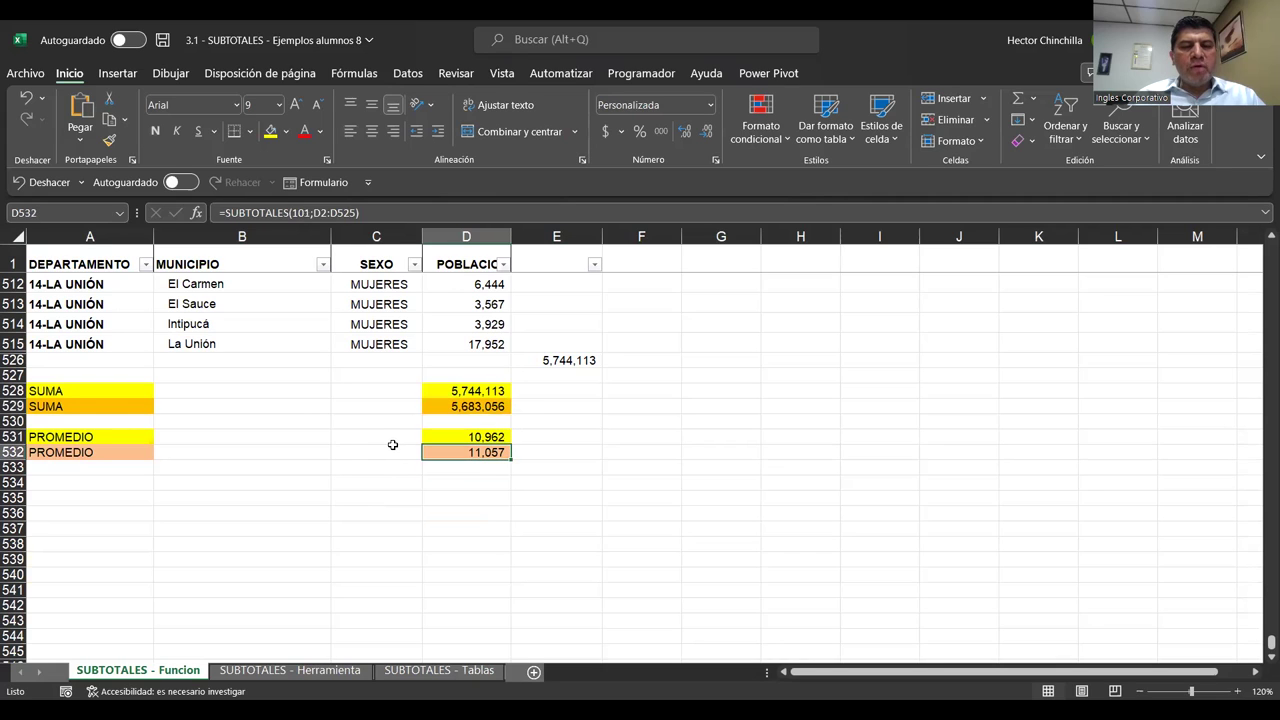
{"action": "key", "text": "Up"}
{"action": "key", "text": "Up"}
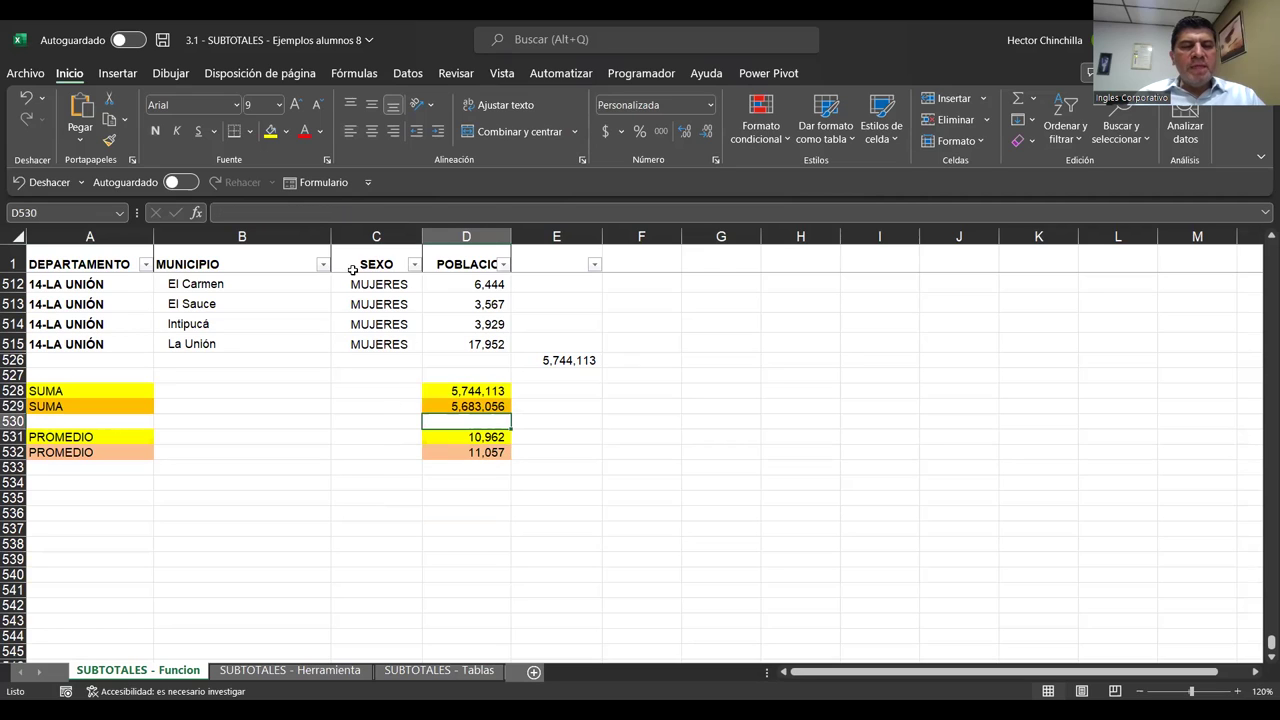
{"action": "left_click", "coordinate": [293, 324]}
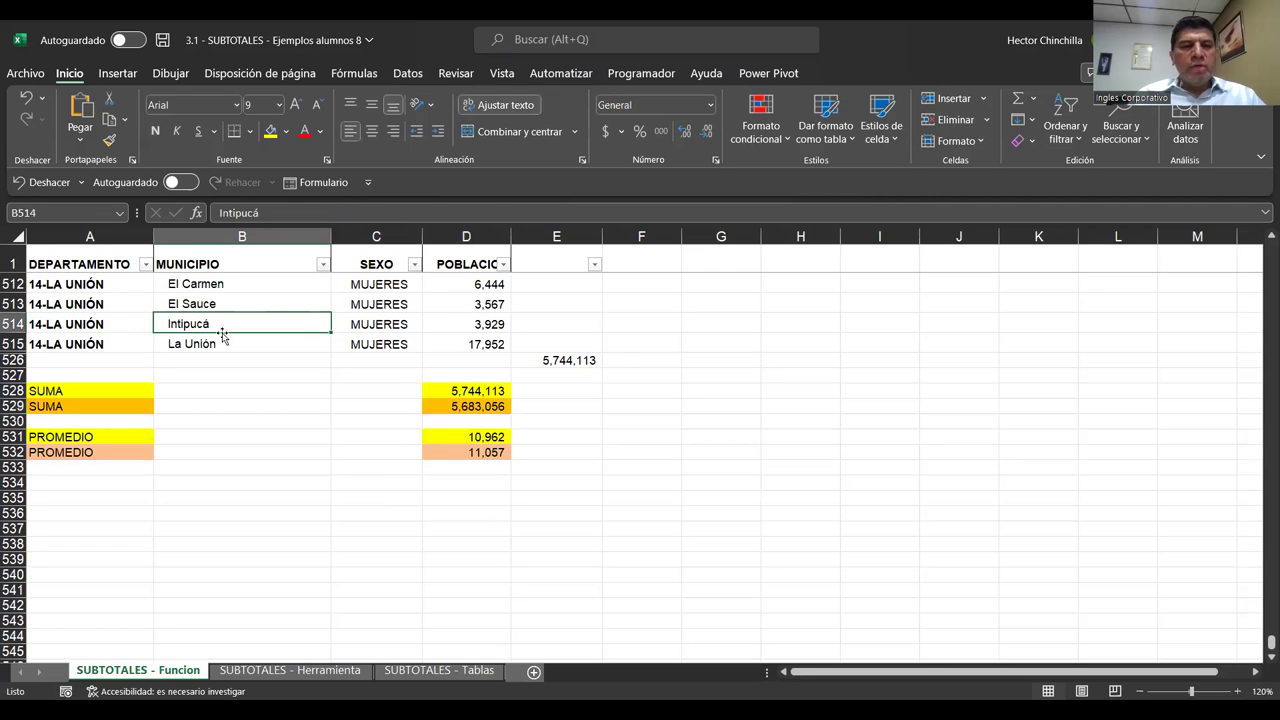
{"action": "left_click", "coordinate": [140, 323]}
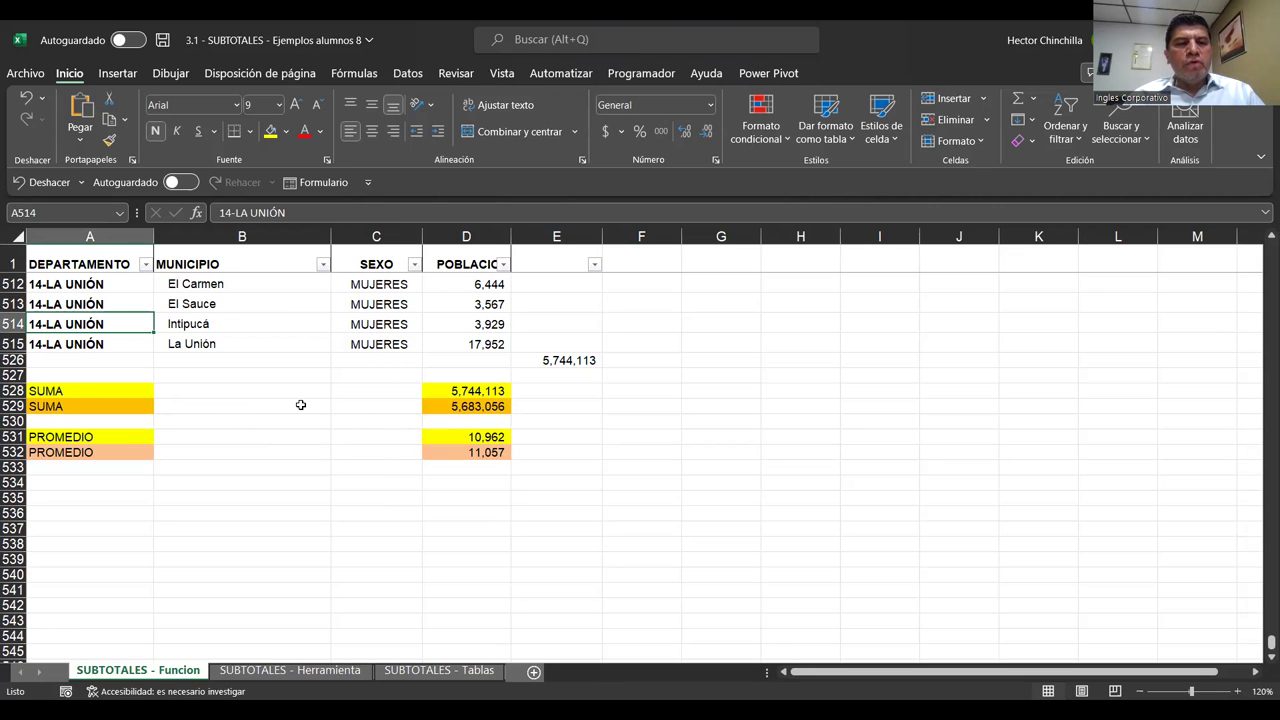
{"action": "scroll", "coordinate": [300, 404], "scroll_direction": "up", "scroll_amount": 2}
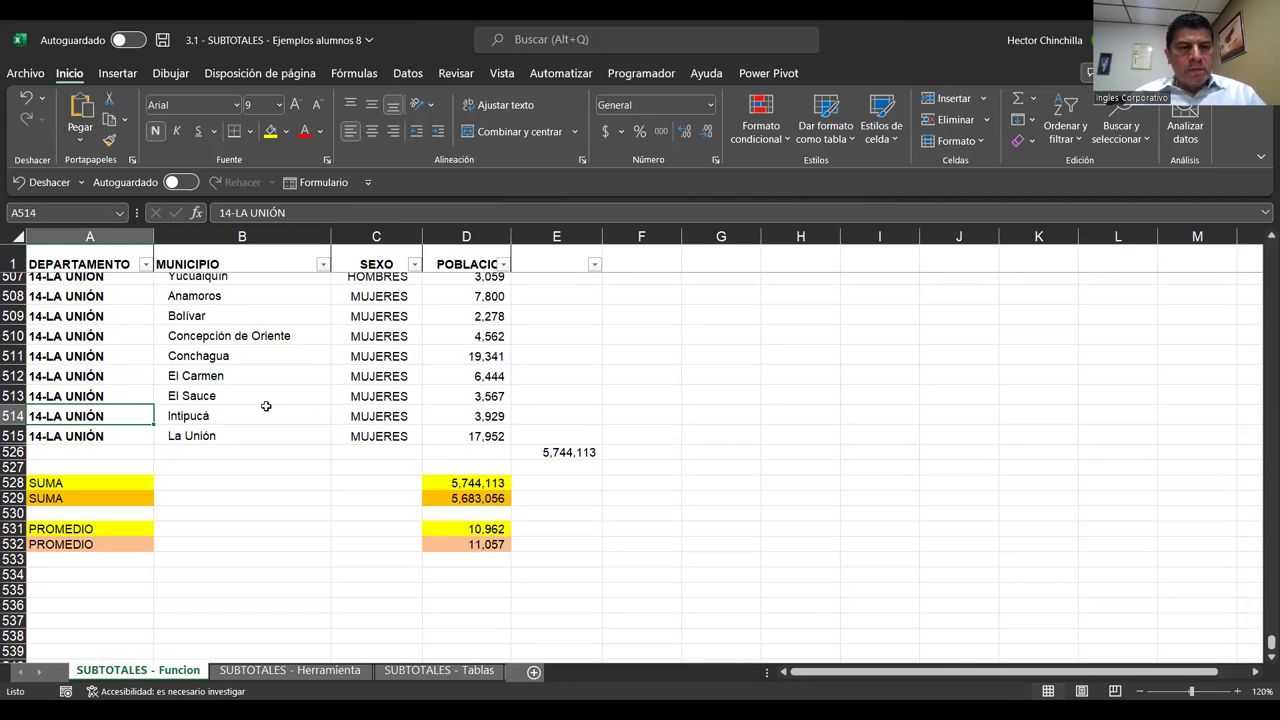
Step: Undo hiding rows 516 to 525 and scroll through the municipality data
{"action": "key", "text": "ctrl+z"}
{"action": "scroll", "coordinate": [238, 376], "scroll_direction": "down", "scroll_amount": 2}
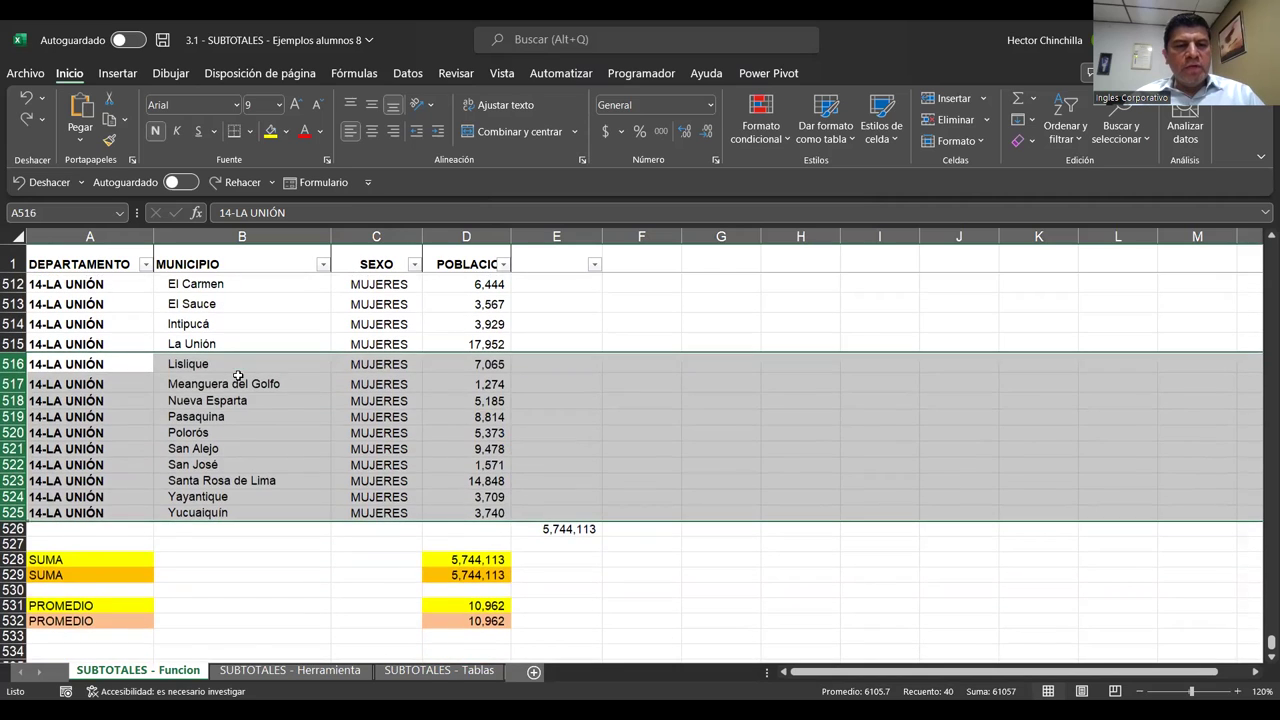
{"action": "left_click", "coordinate": [264, 430]}
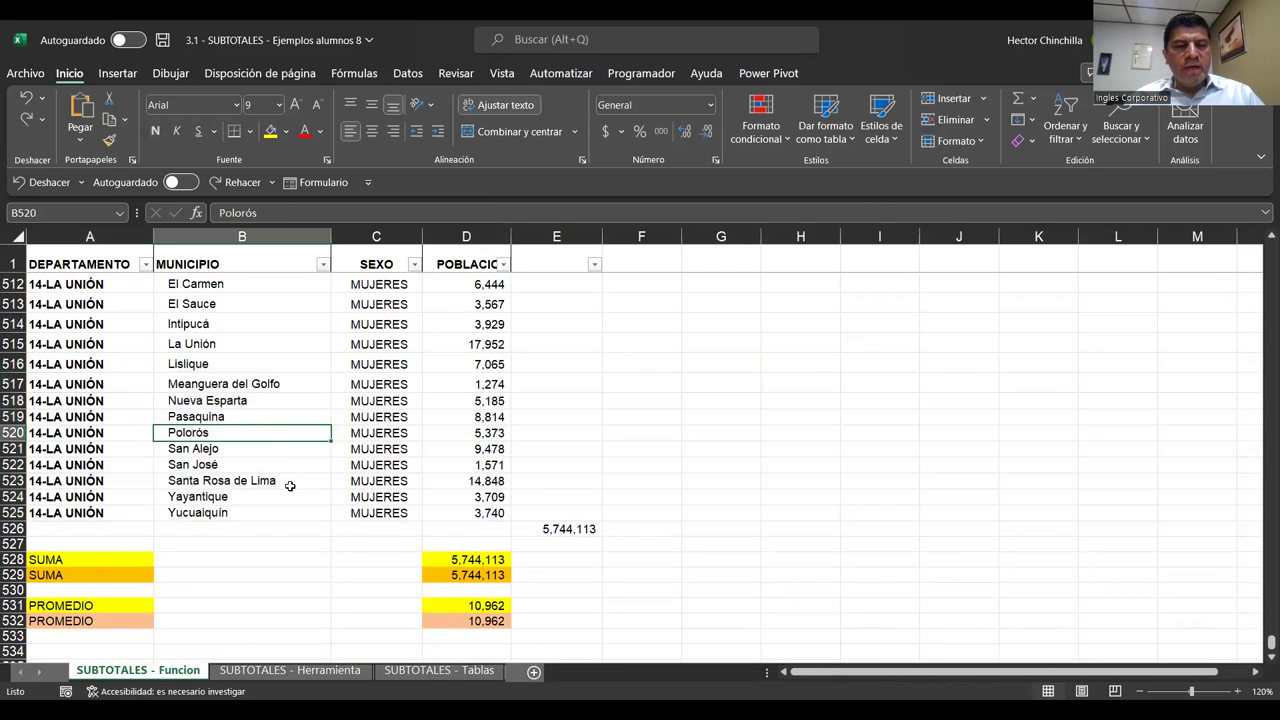
{"action": "left_click", "coordinate": [203, 418]}
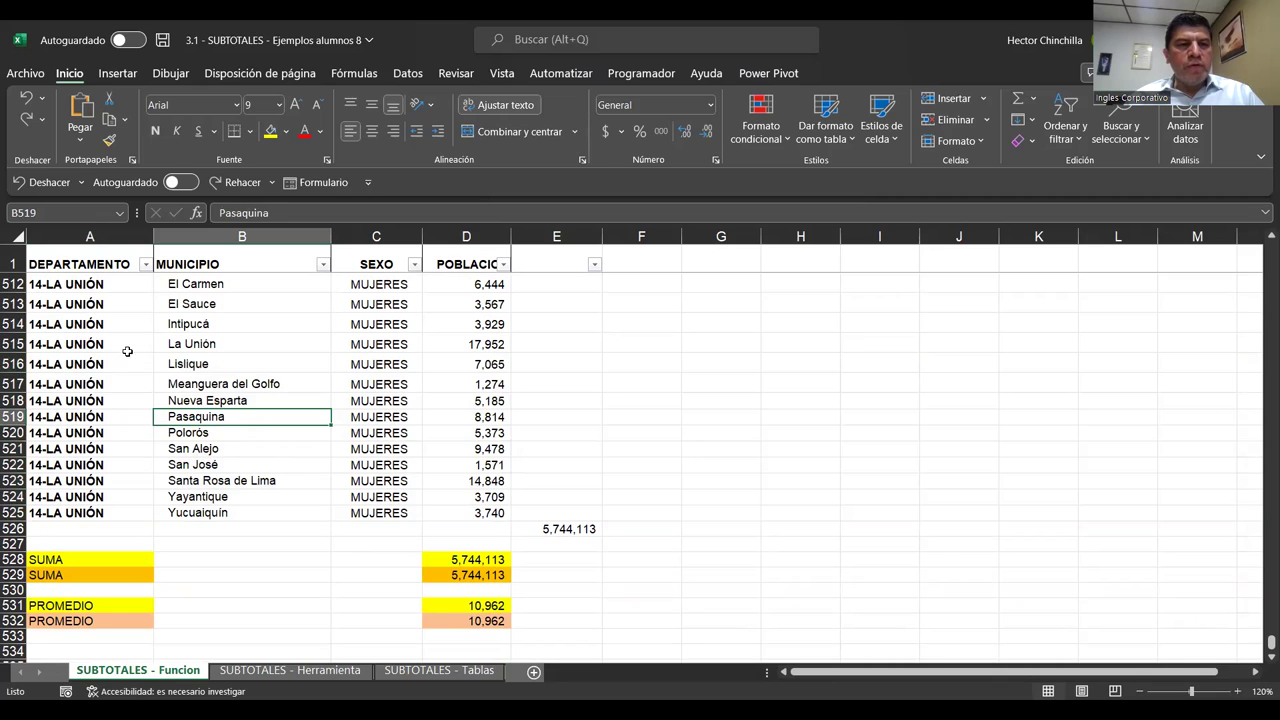
Step: Filter DEPARTAMENTO to show only 14-LA UNIÓN and check the subtotals below
{"action": "left_click", "coordinate": [144, 264]}
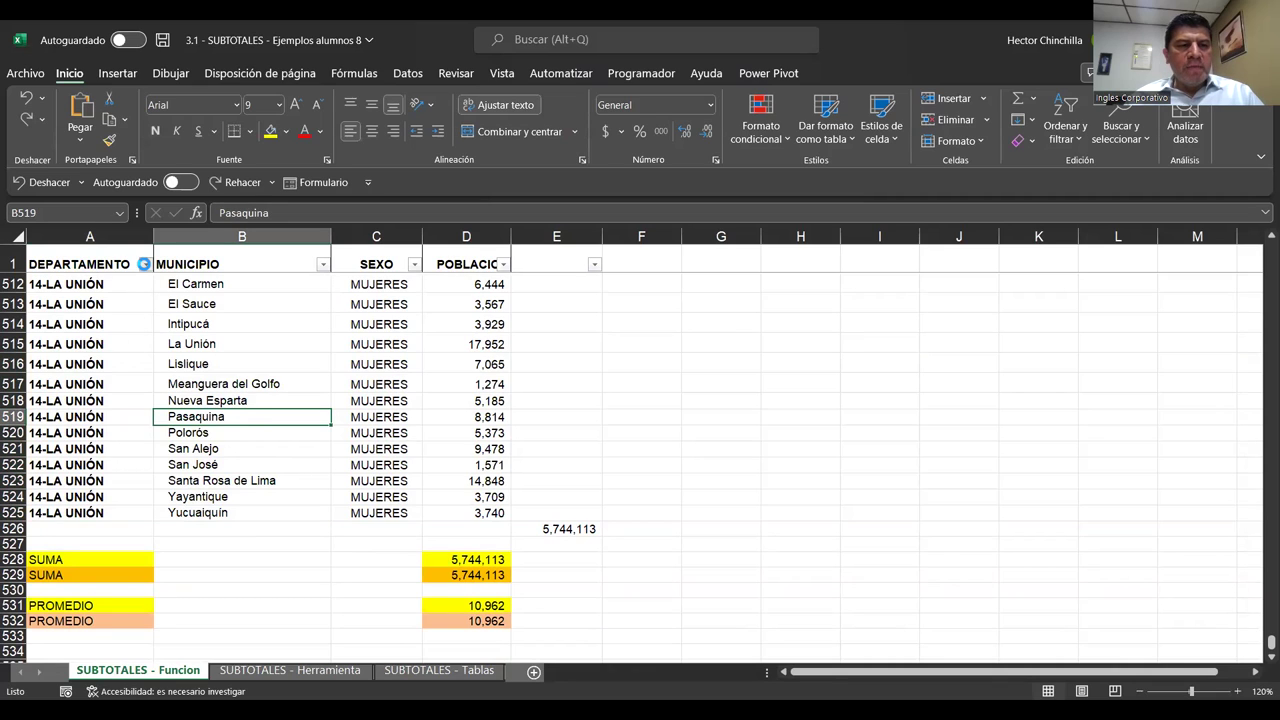
{"action": "left_click", "coordinate": [45, 461]}
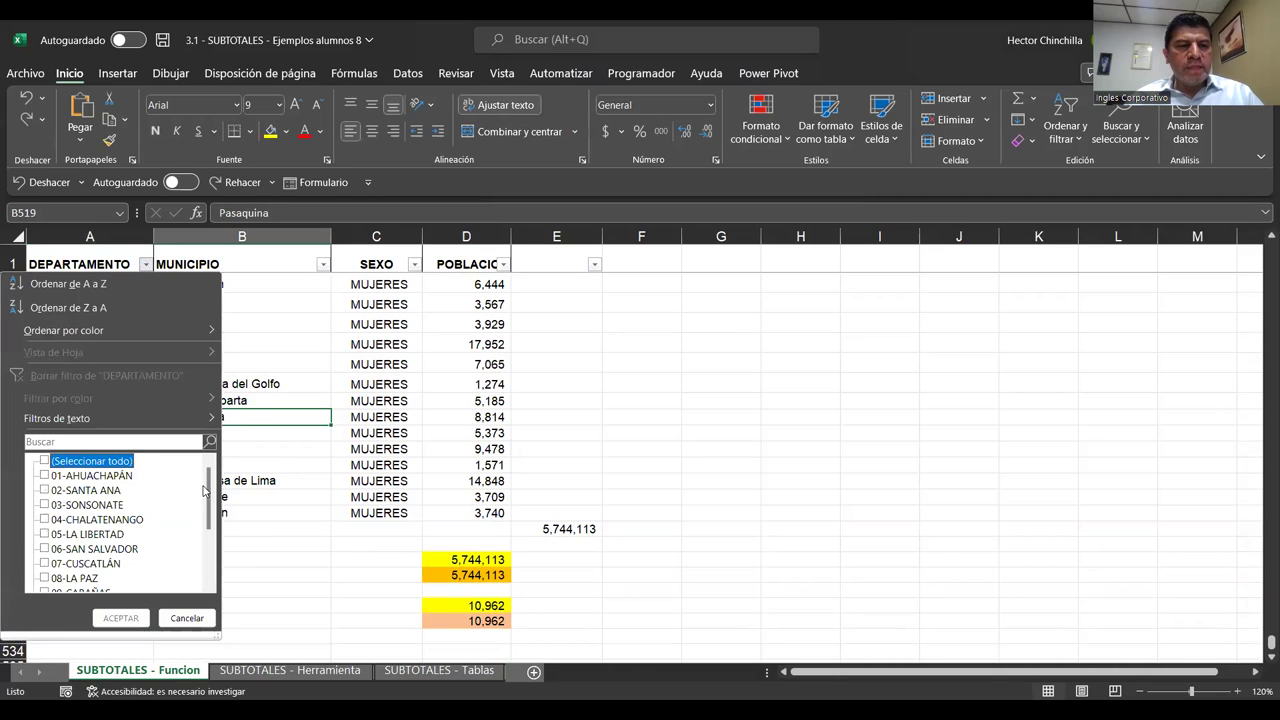
{"action": "left_click_drag", "start_coordinate": [210, 512], "coordinate": [186, 571]}
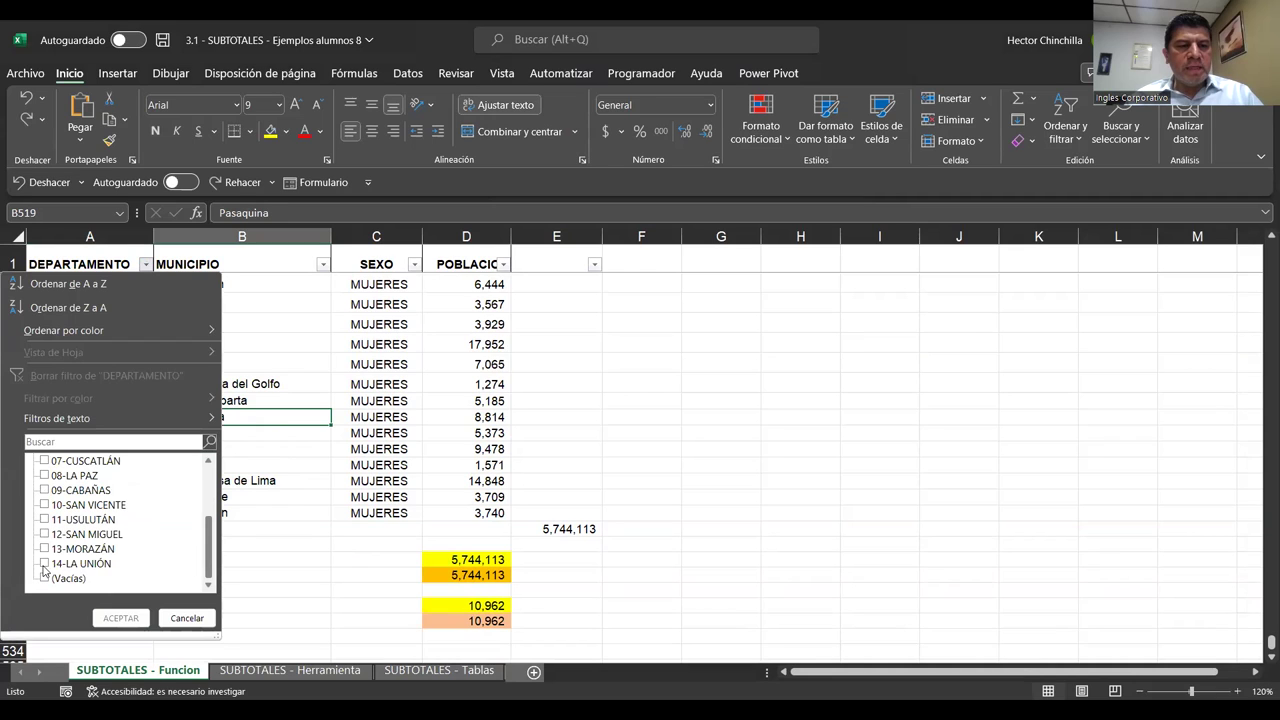
{"action": "left_click", "coordinate": [43, 564]}
{"action": "left_click", "coordinate": [121, 621]}
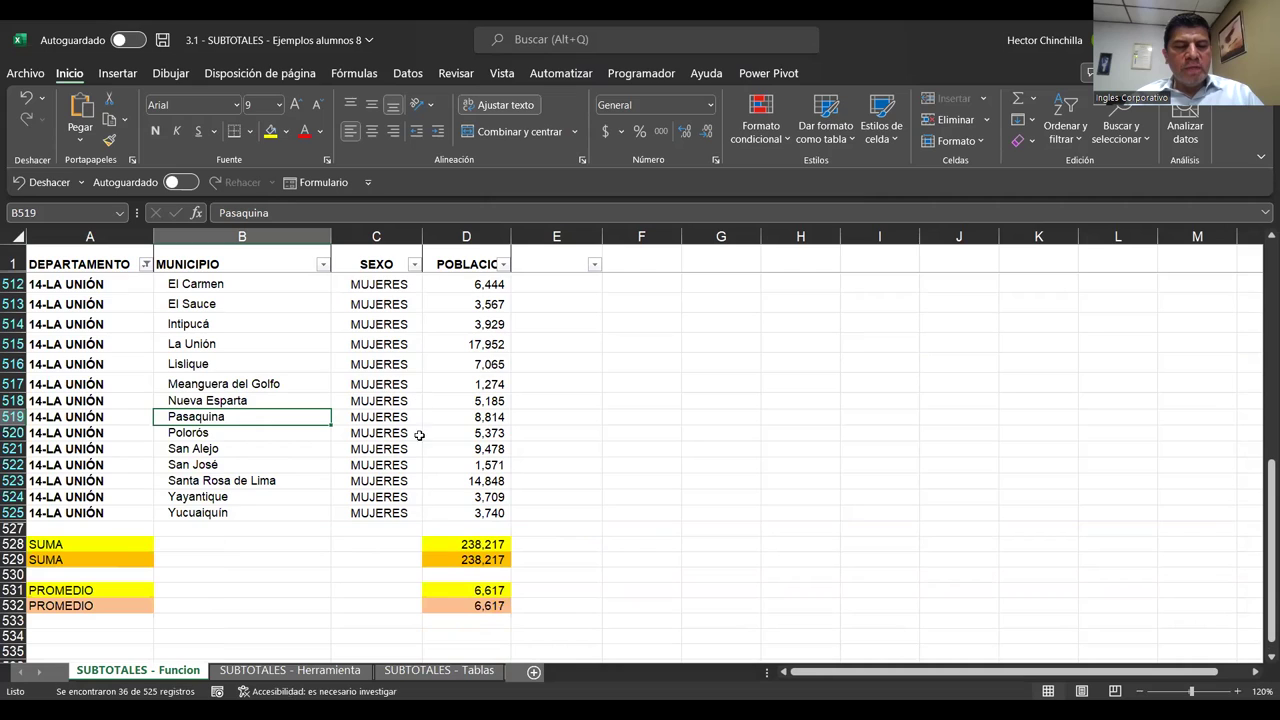
{"action": "left_click", "coordinate": [437, 543]}
Step: Hide and restore rows 516–523, then reselect all departments in the DEPARTAMENTO filter
{"action": "key", "text": "Down"}
{"action": "key", "text": "Down"}
{"action": "key", "text": "Down"}
{"action": "key", "text": "Down"}
{"action": "key", "text": "Up"}
{"action": "key", "text": "Up"}
{"action": "key", "text": "Up"}
{"action": "key", "text": "Up"}
{"action": "left_click_drag", "start_coordinate": [12, 364], "coordinate": [12, 390]}
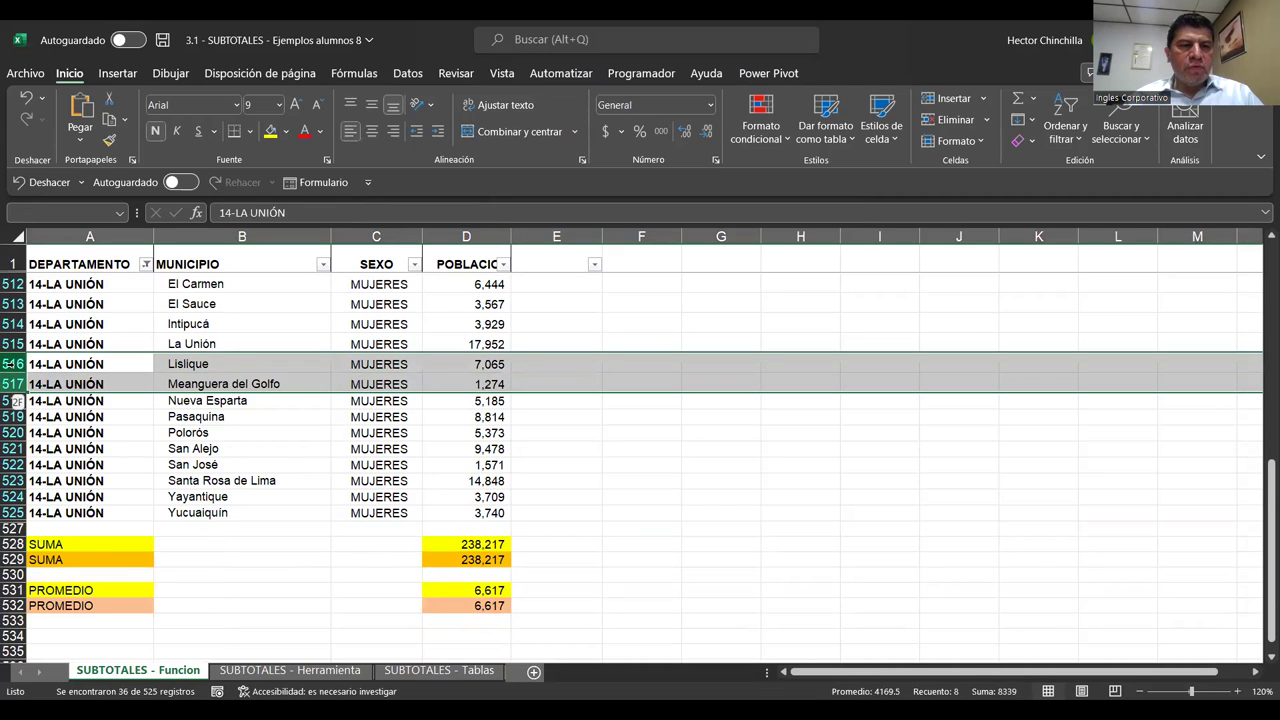
{"action": "left_click_drag", "start_coordinate": [12, 368], "coordinate": [12, 480]}
{"action": "right_click", "coordinate": [12, 480]}
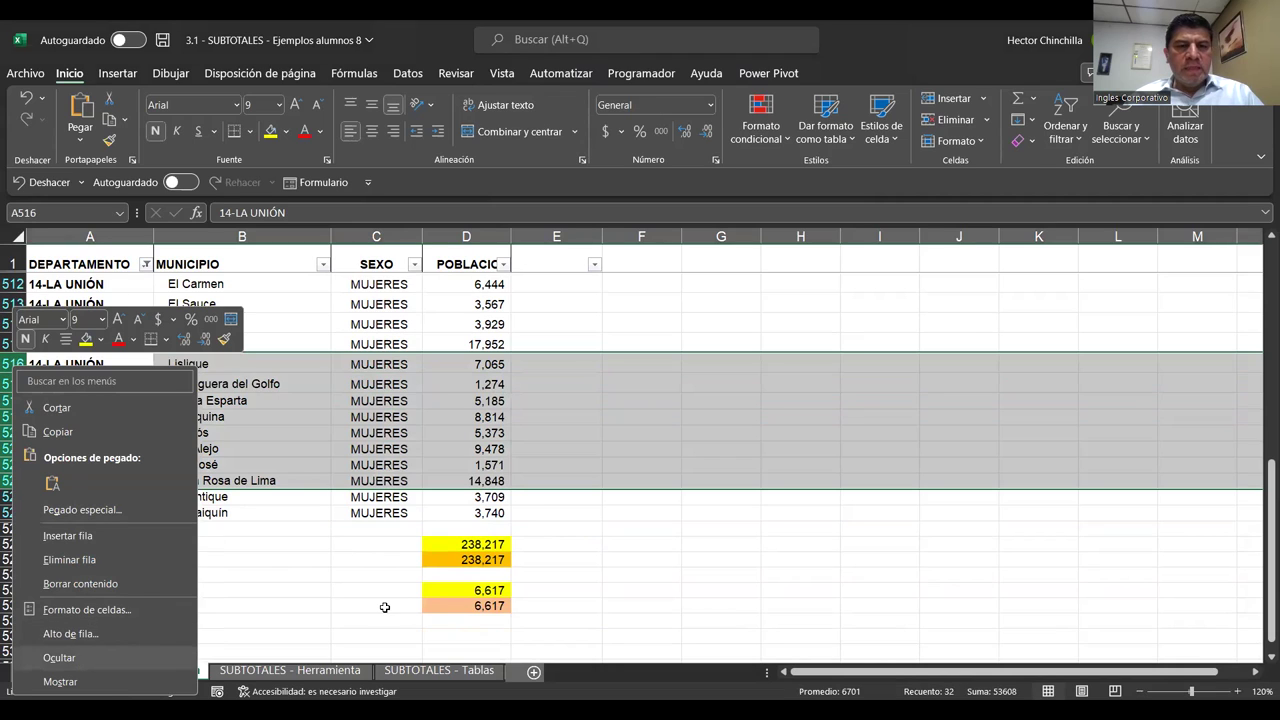
{"action": "key", "text": "Return"}
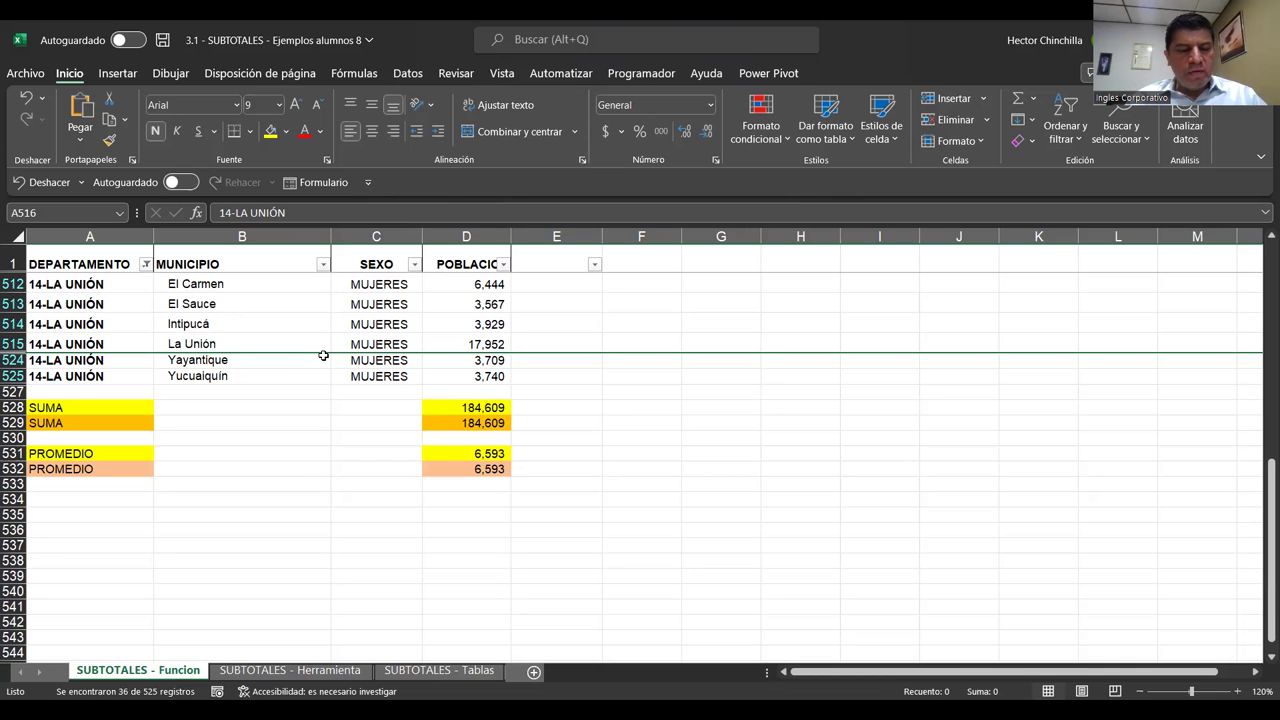
{"action": "key", "text": "ctrl+z"}
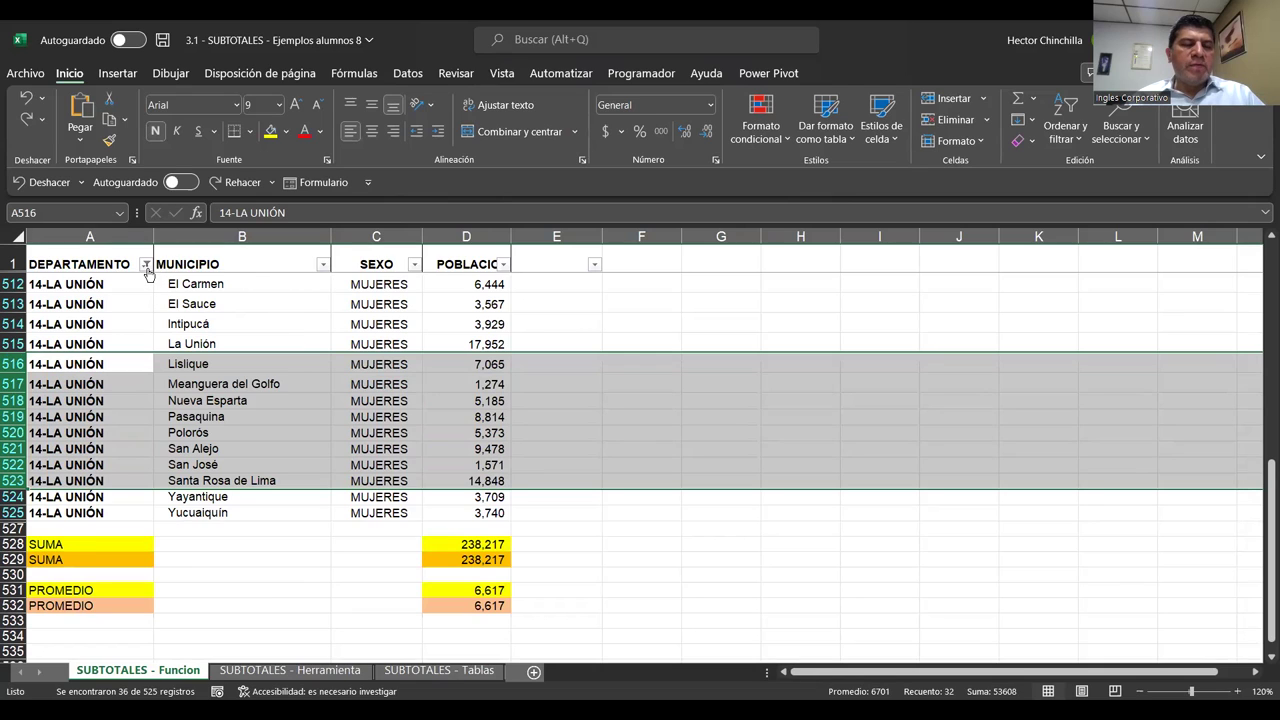
{"action": "left_click", "coordinate": [44, 461]}
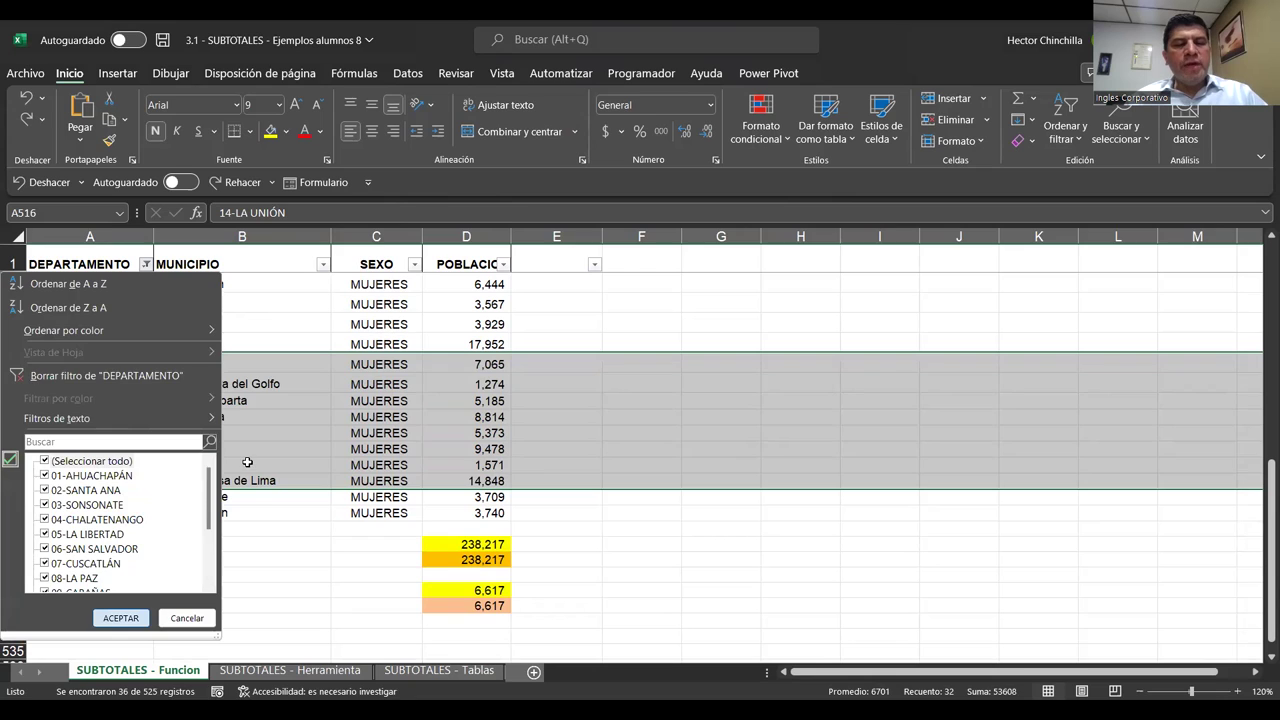
{"action": "key", "text": "Return"}
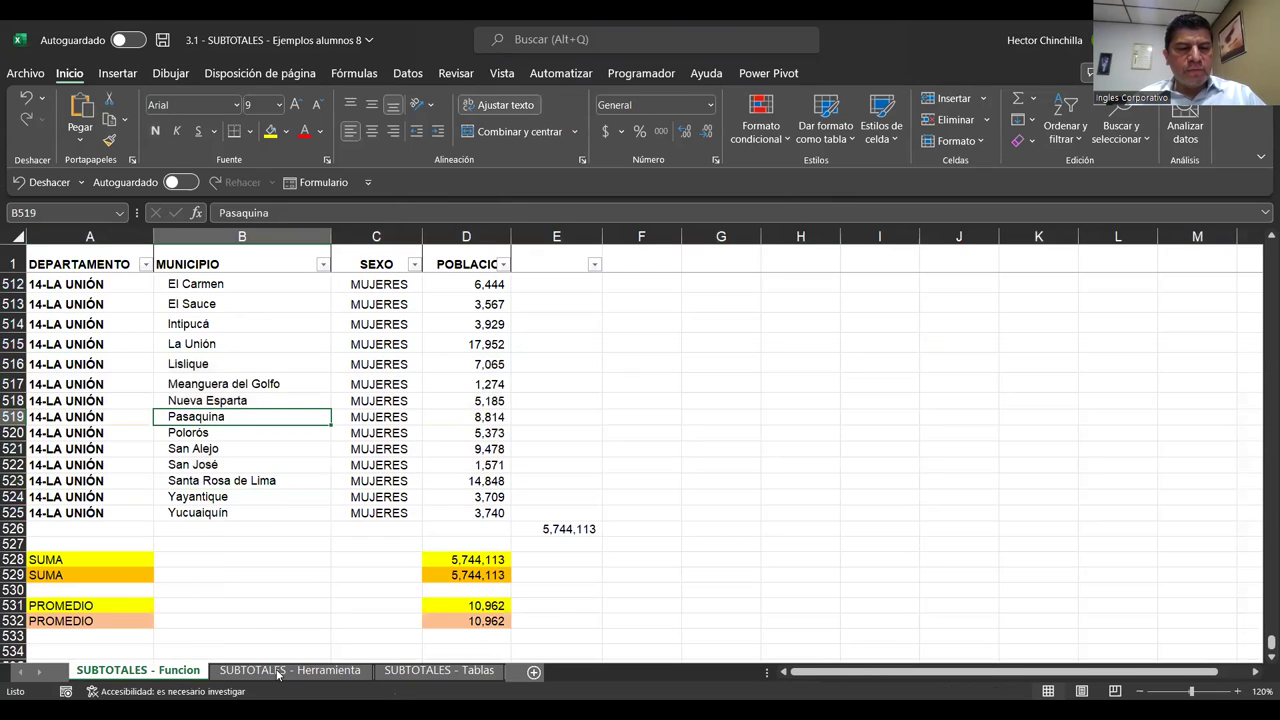
Step: Switch to the SUBTOTALES - Herramienta sheet, zoom to 120% and return to the top
{"action": "left_click", "coordinate": [266, 669]}
{"action": "left_click", "coordinate": [263, 494]}
{"action": "key", "text": "ctrl+Home"}
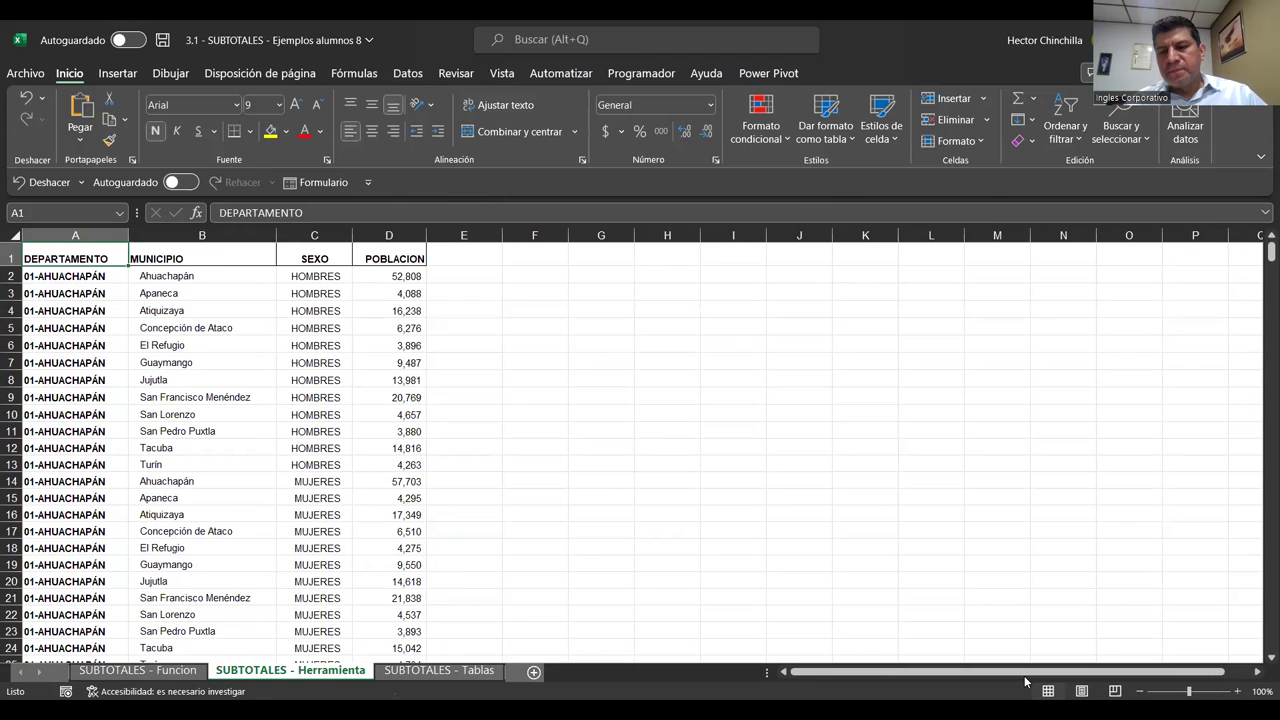
{"action": "left_click", "coordinate": [1237, 691]}
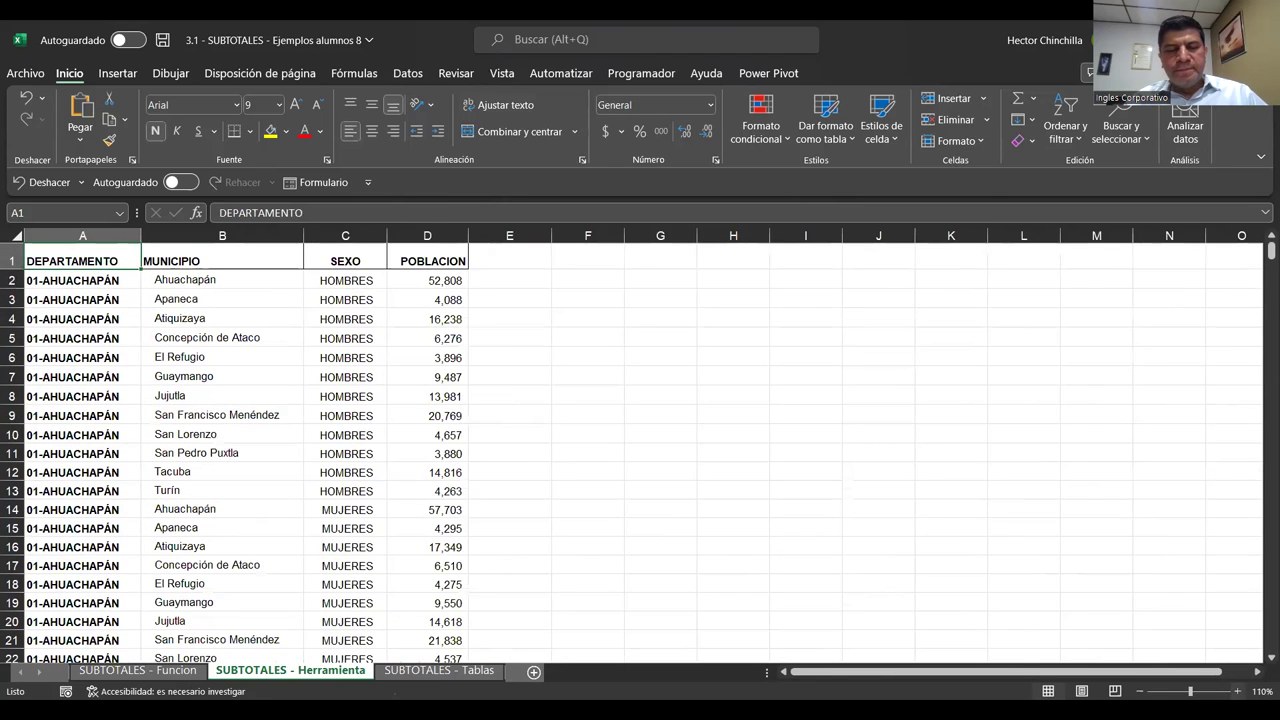
{"action": "left_click", "coordinate": [1237, 691]}
{"action": "left_click", "coordinate": [314, 370]}
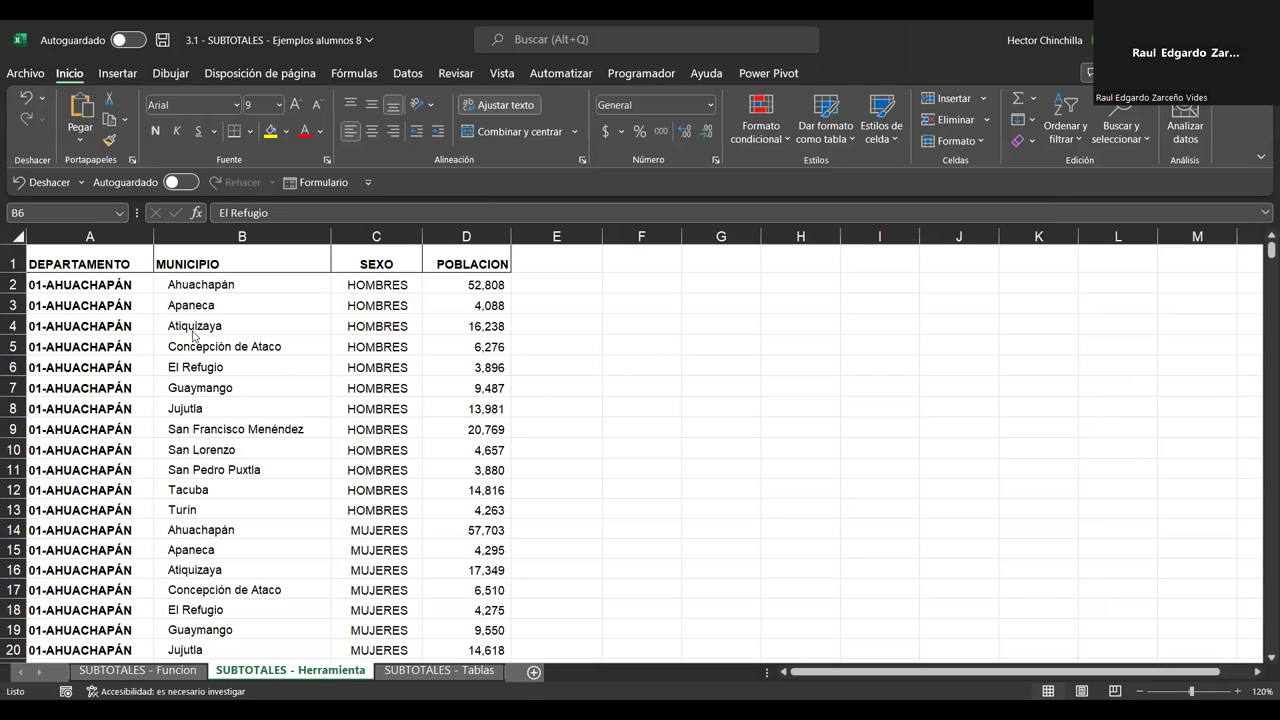
{"action": "left_click", "coordinate": [223, 420]}
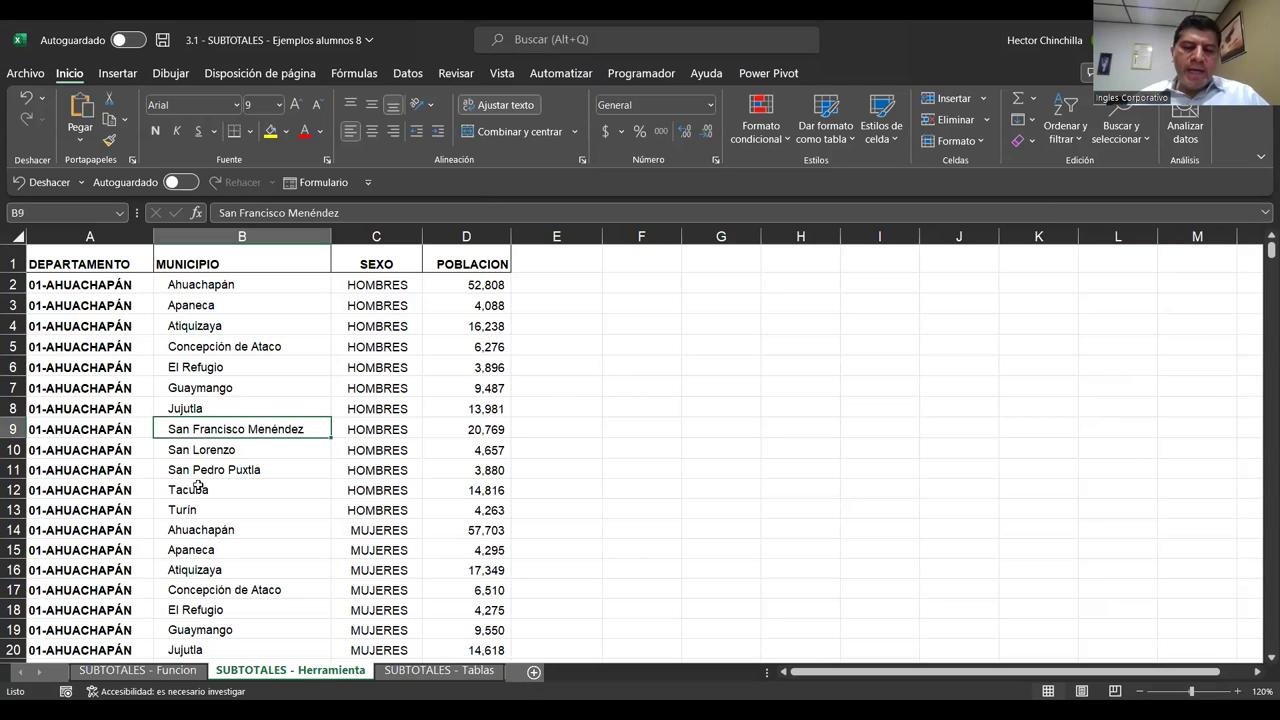
{"action": "key", "text": "ctrl+Home"}
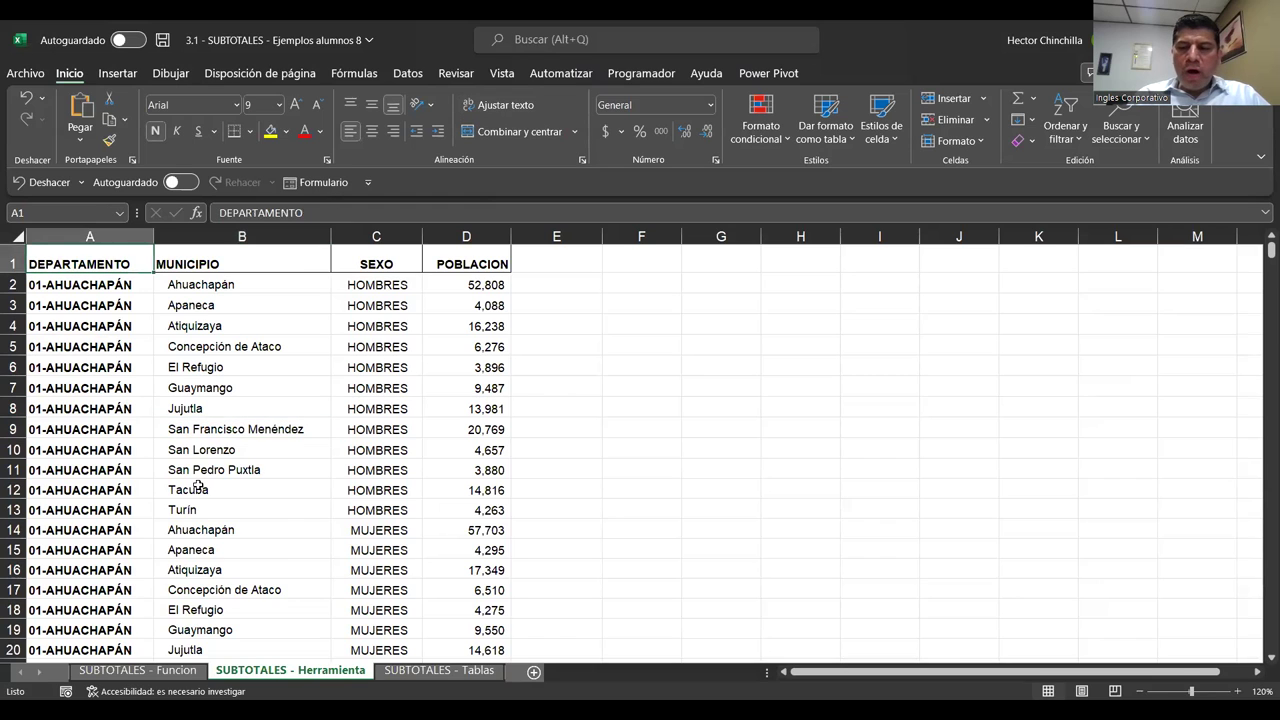
{"action": "key", "text": "Page_Down"}
{"action": "key", "text": "Page_Up"}
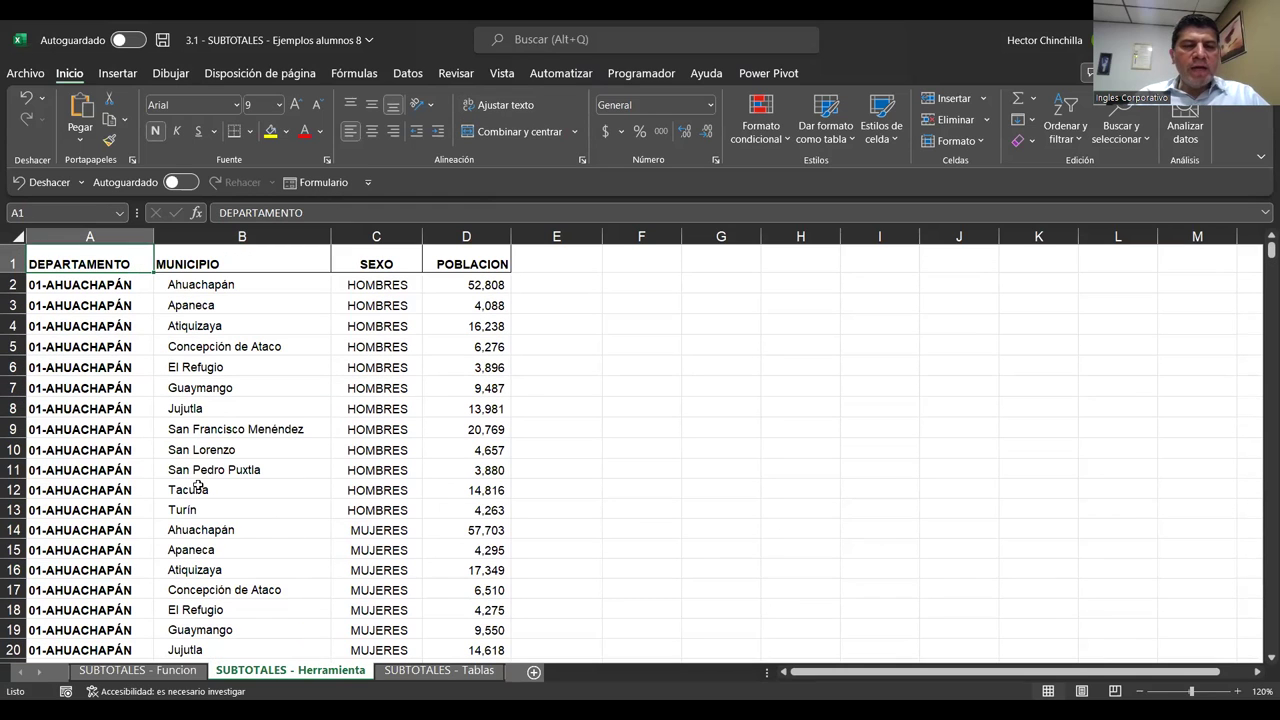
{"action": "left_click", "coordinate": [608, 366]}
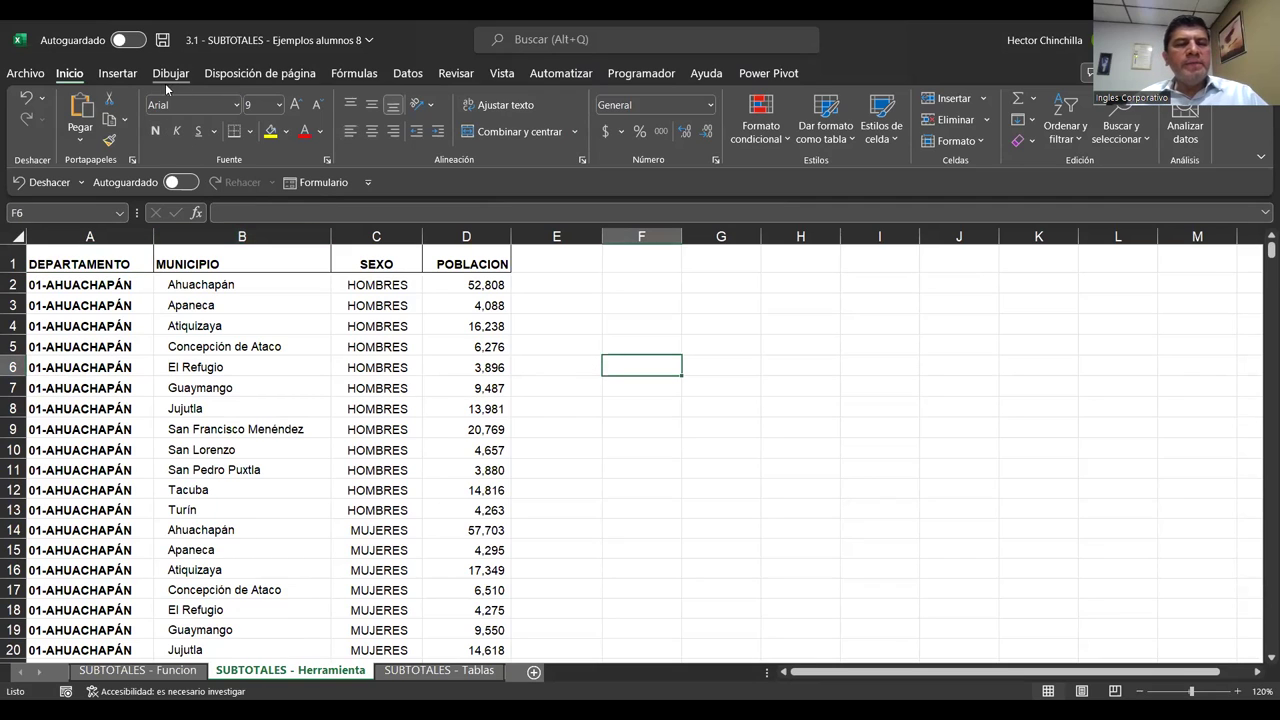
Step: Try Datos > Esquema > Subtotal from an empty cell and dismiss the range warning
{"action": "left_click", "coordinate": [405, 73]}
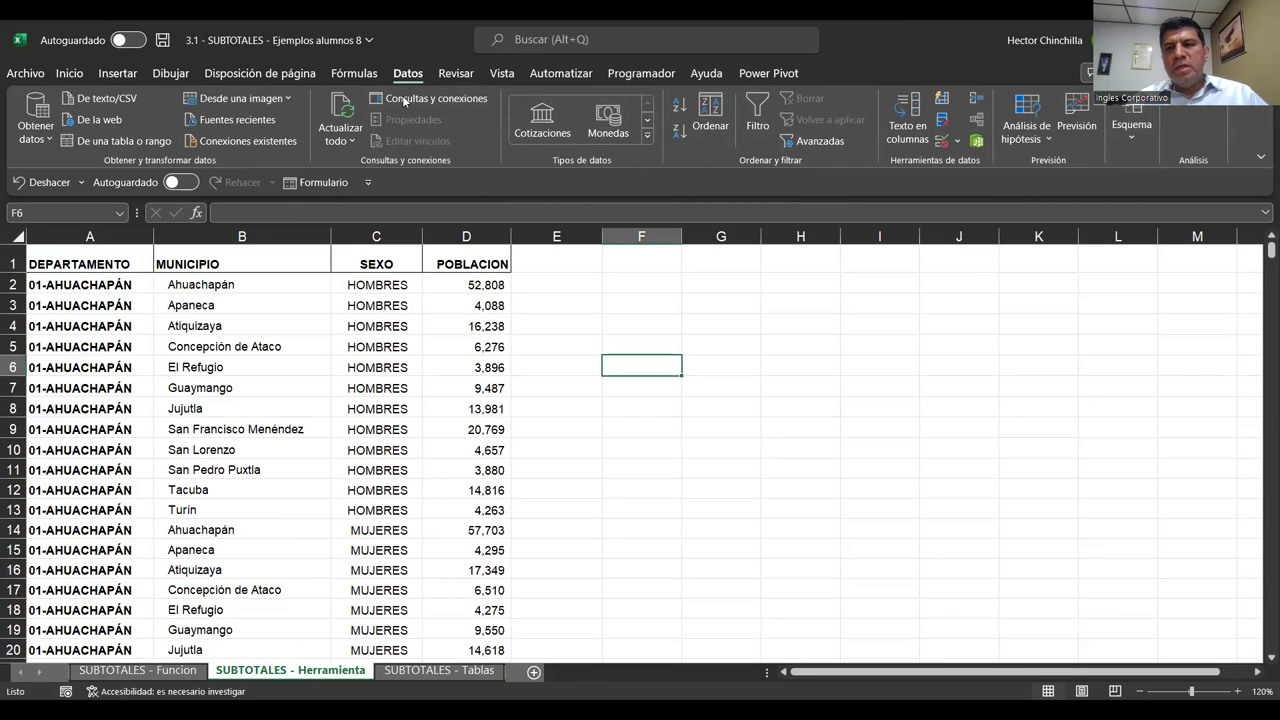
{"action": "left_click", "coordinate": [1128, 138]}
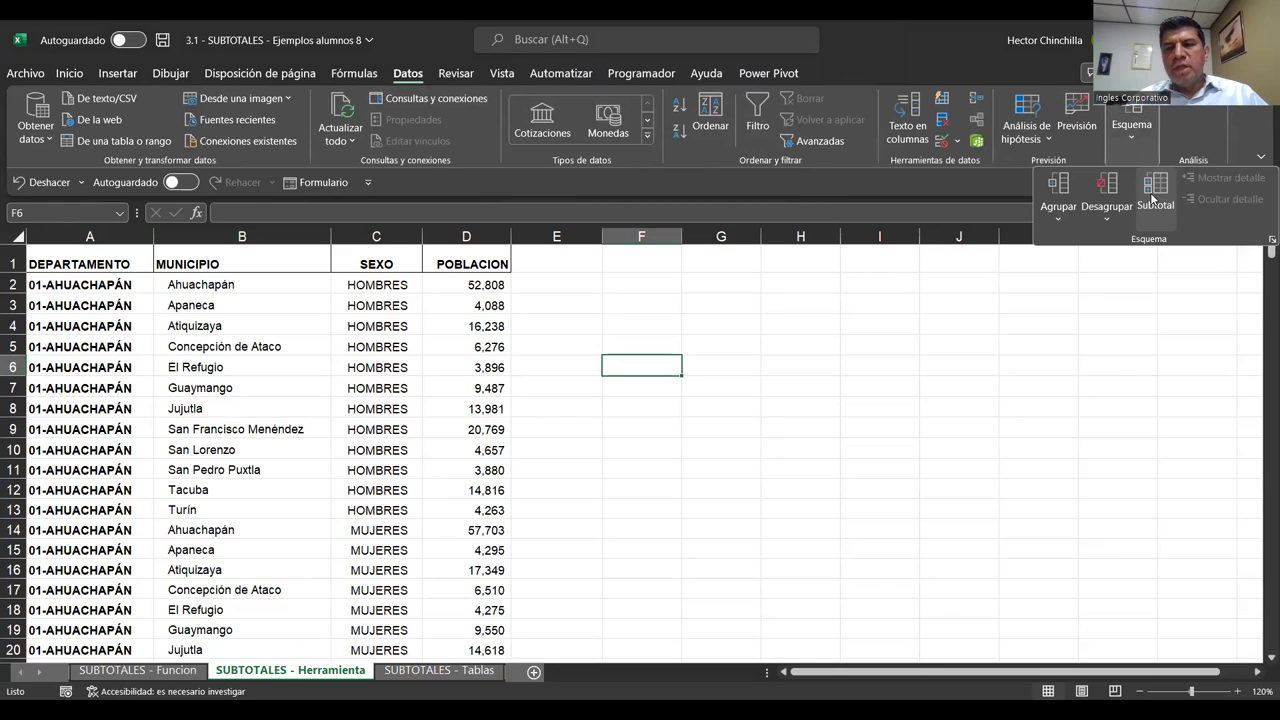
{"action": "left_click", "coordinate": [1152, 198]}
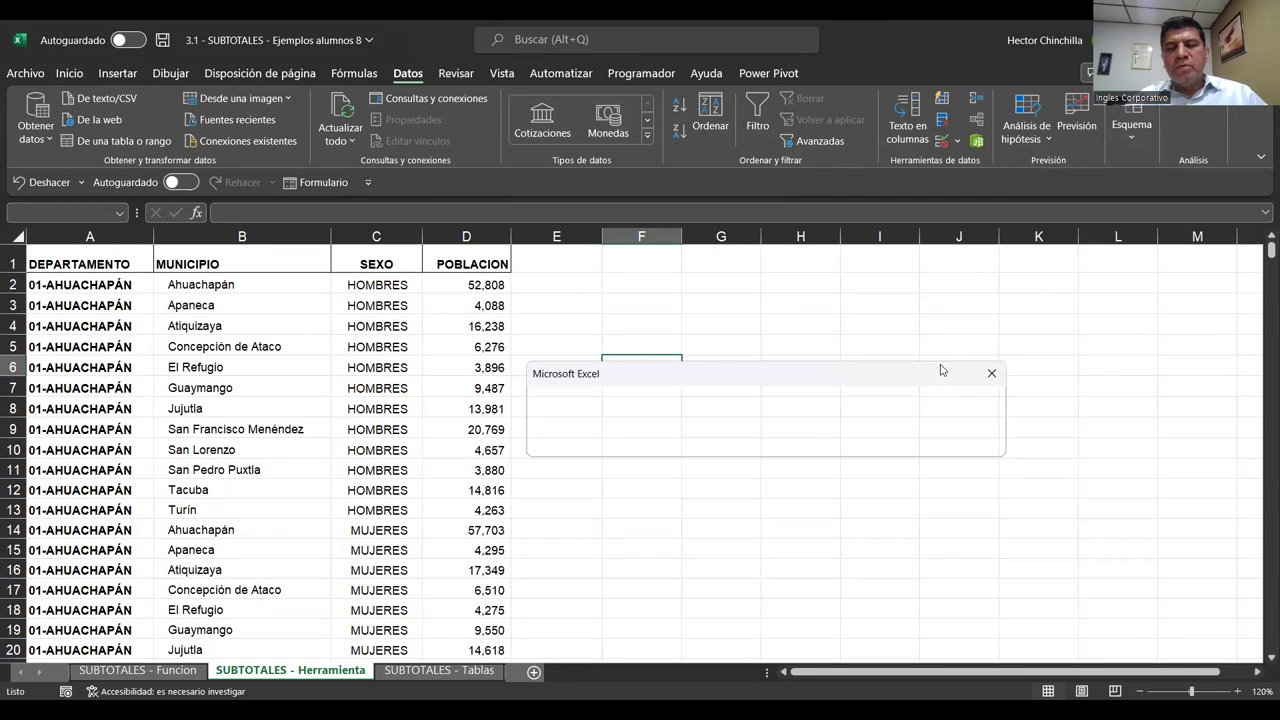
{"action": "left_click_drag", "start_coordinate": [925, 374], "coordinate": [922, 403]}
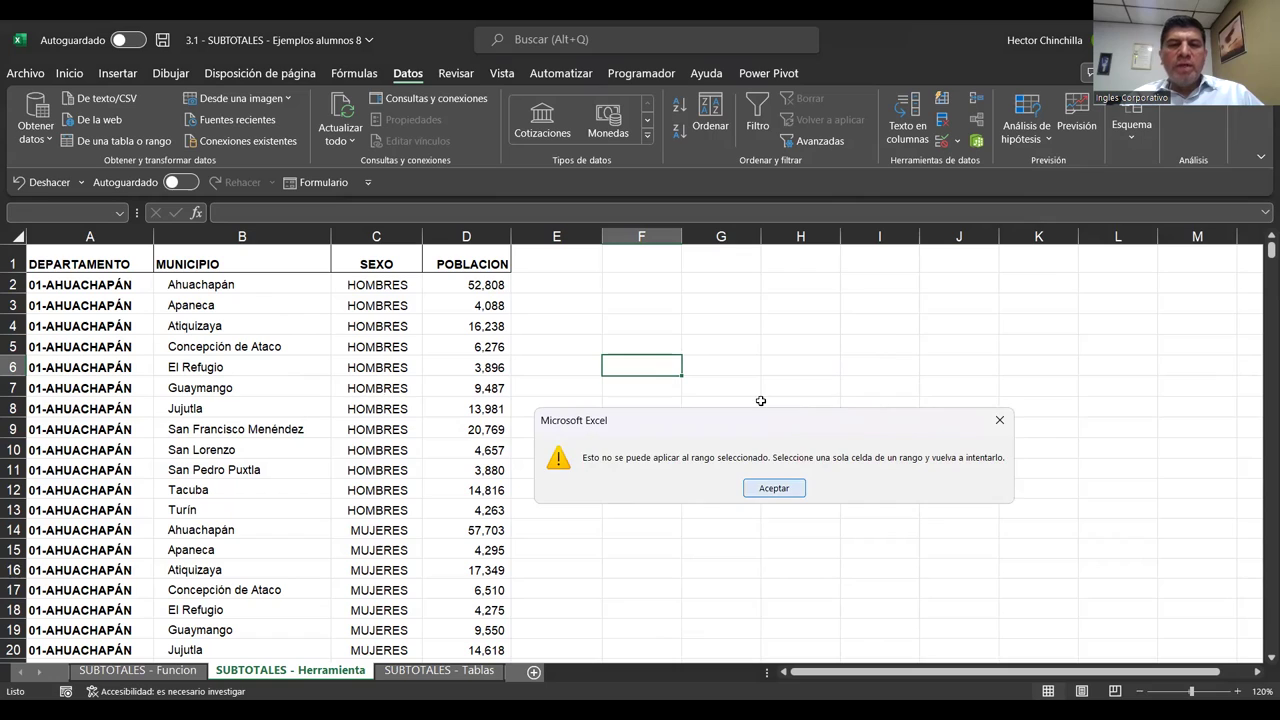
{"action": "key", "text": "Return"}
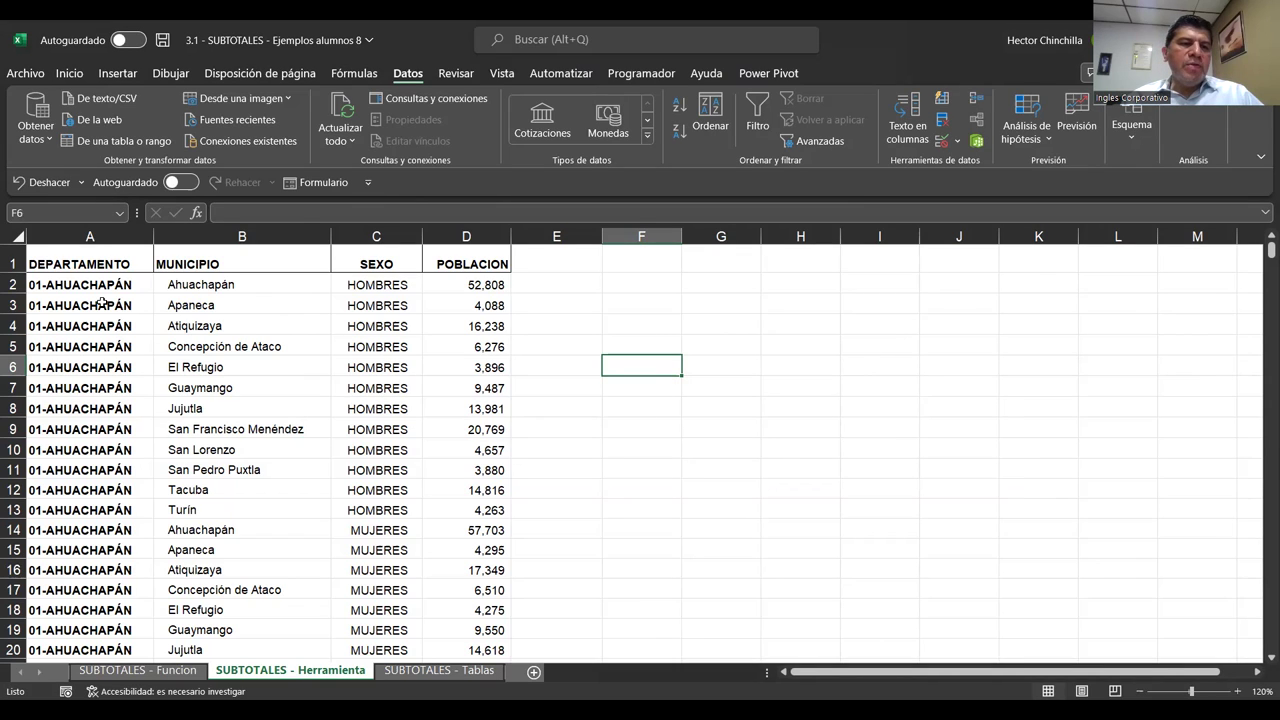
{"action": "left_click", "coordinate": [102, 304]}
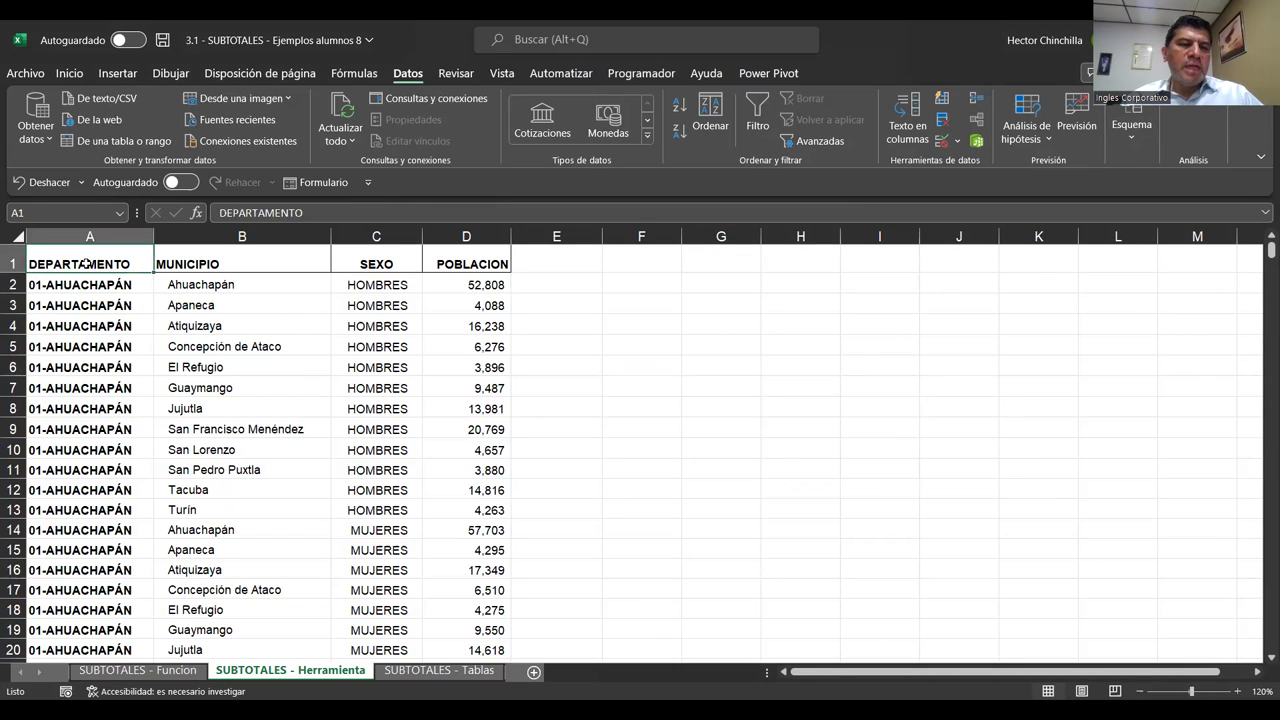
{"action": "left_click", "coordinate": [205, 304]}
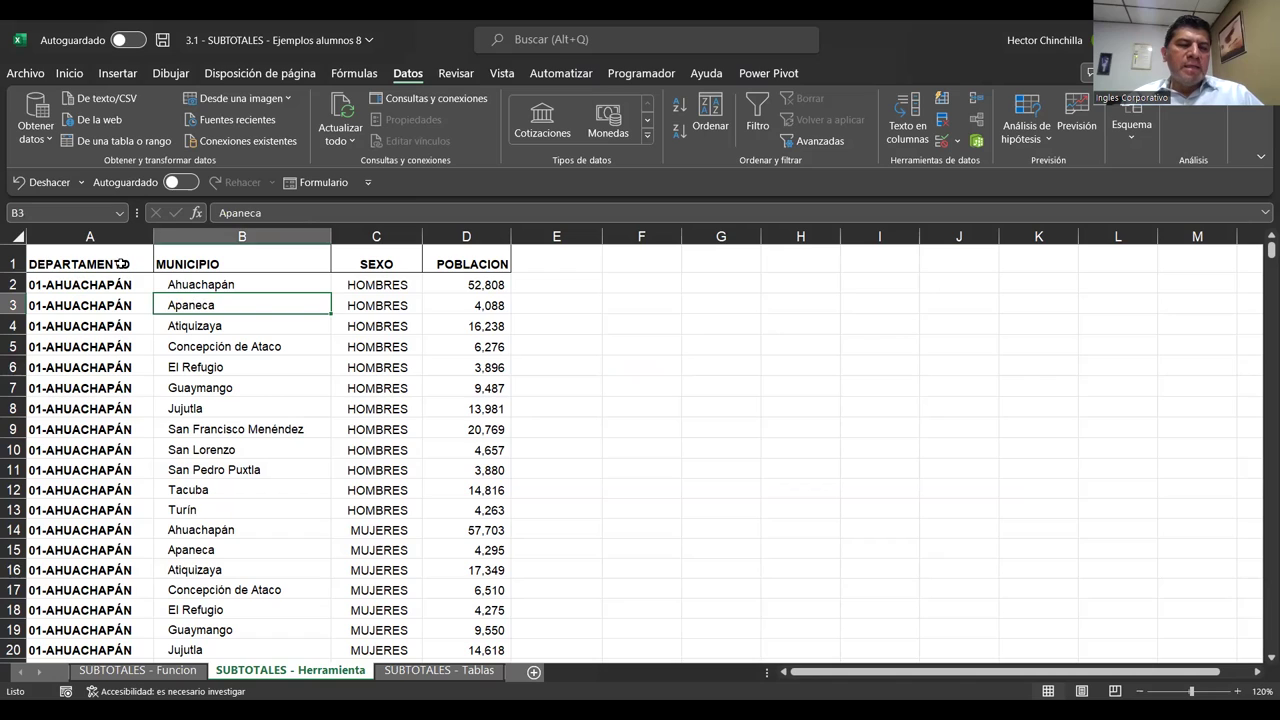
{"action": "left_click", "coordinate": [125, 268]}
{"action": "left_click", "coordinate": [121, 304]}
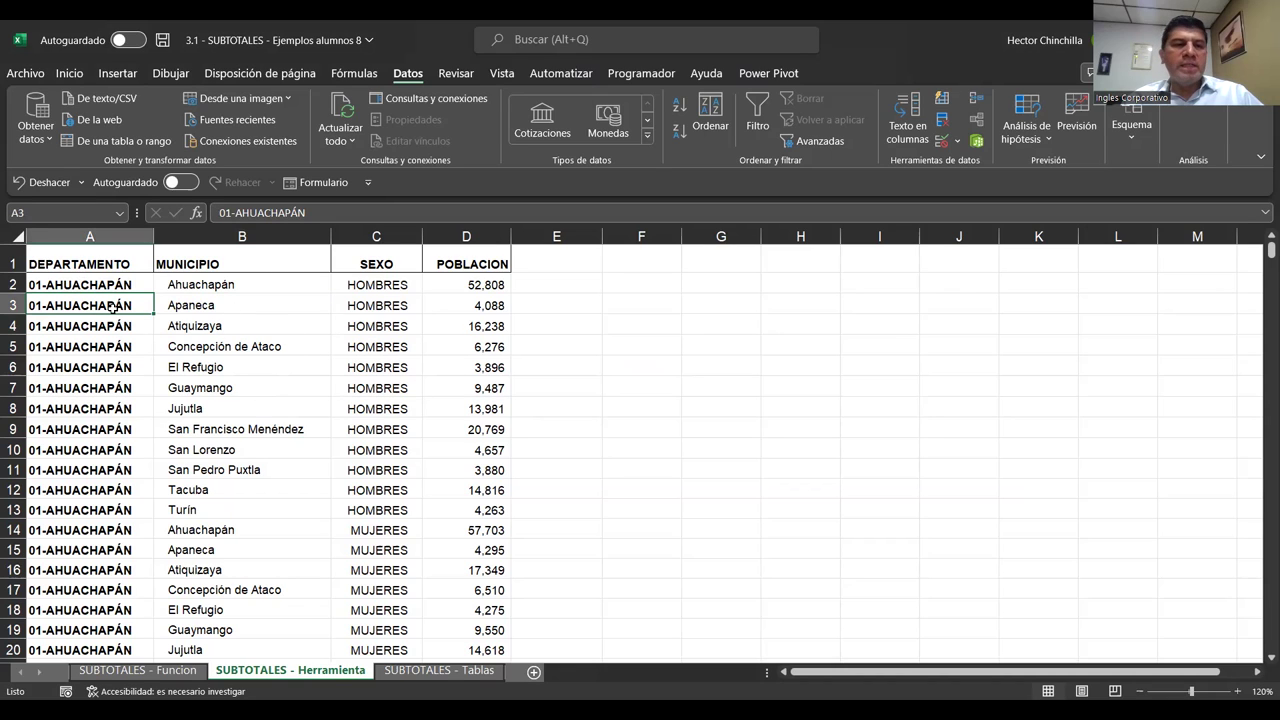
{"action": "left_click", "coordinate": [117, 400]}
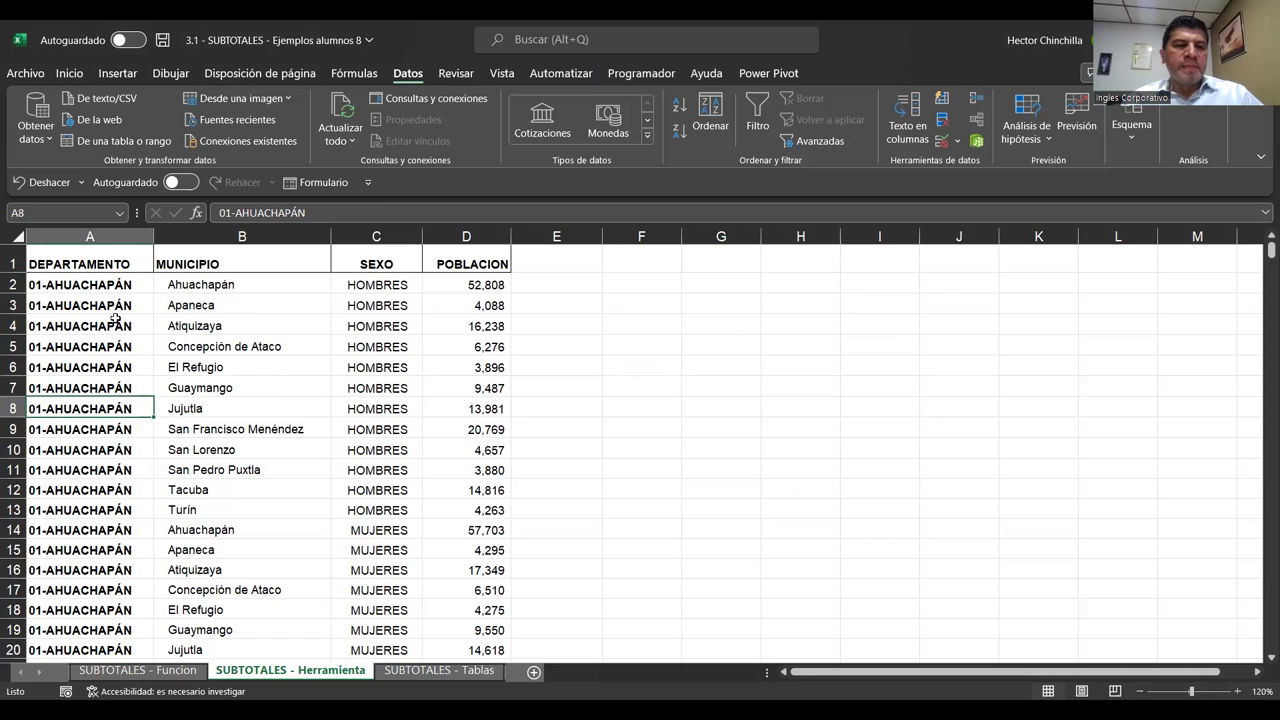
{"action": "left_click", "coordinate": [115, 261]}
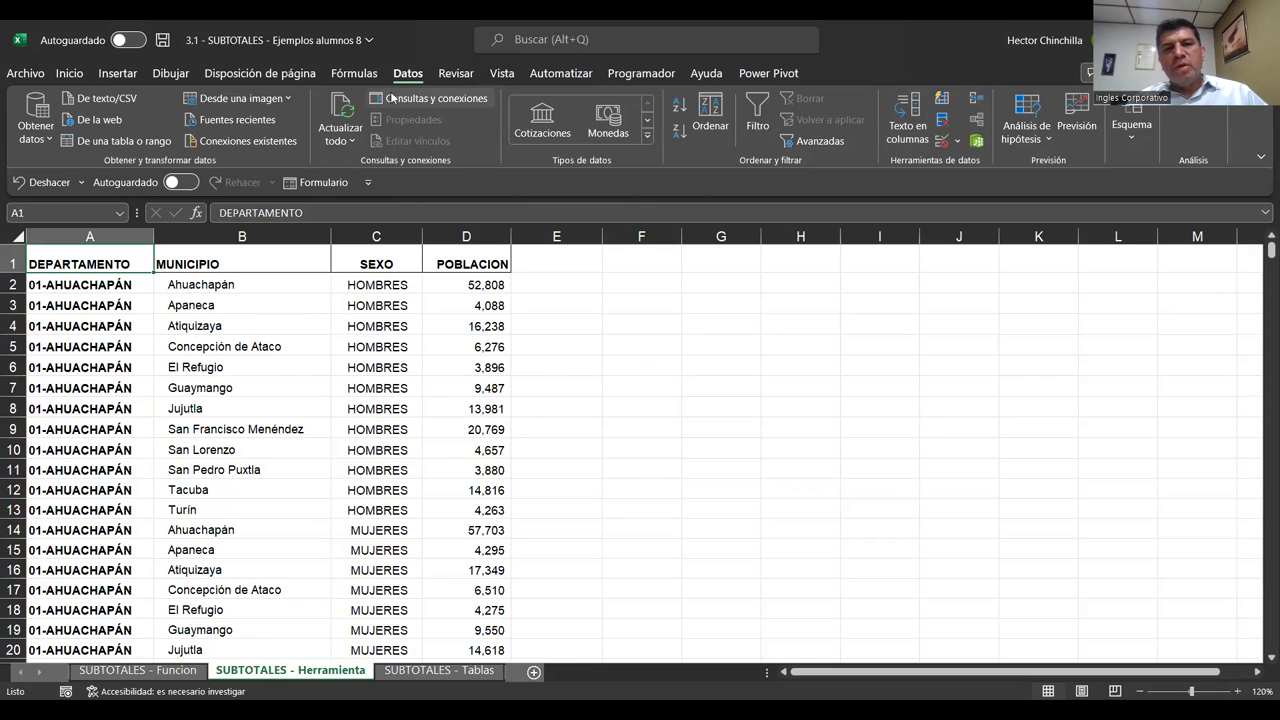
Step: Subtotal POBLACION by DEPARTAMENTO with Suma, reaching Total 01-AHUACHAPÁN of 319,503
{"action": "left_click", "coordinate": [1131, 125]}
{"action": "left_click", "coordinate": [1102, 204]}
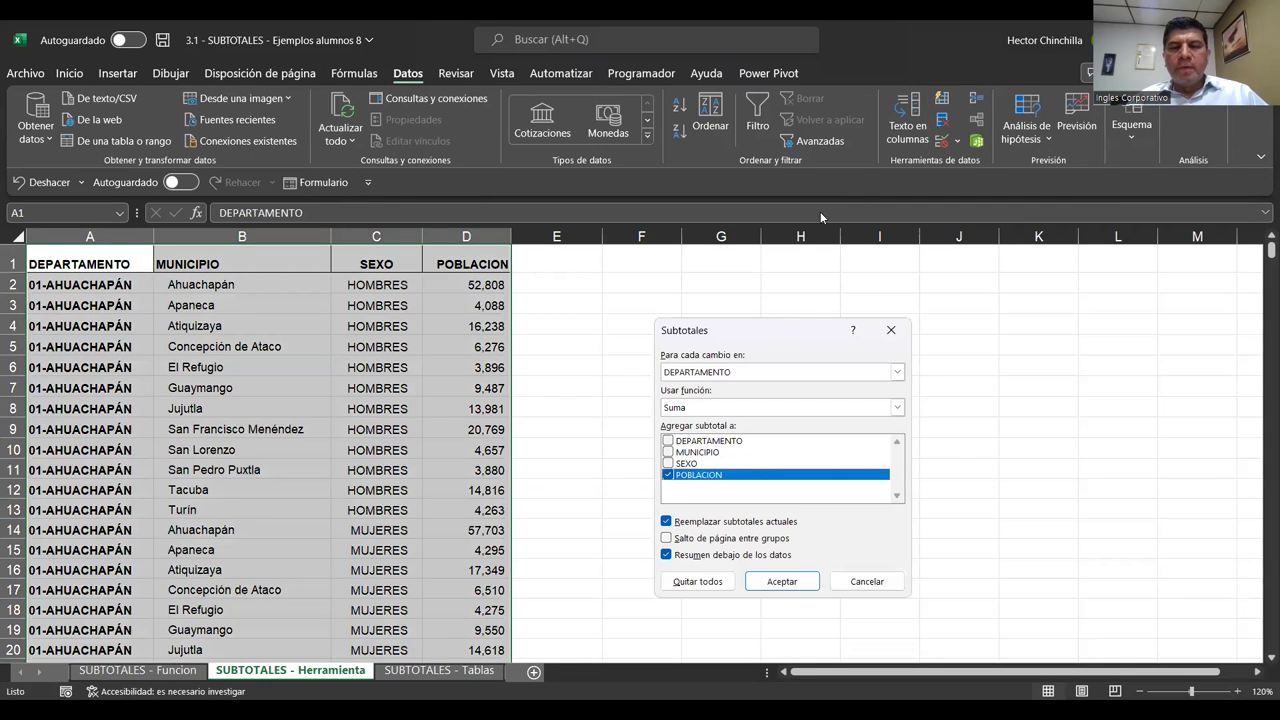
{"action": "left_click_drag", "start_coordinate": [820, 211], "coordinate": [820, 211]}
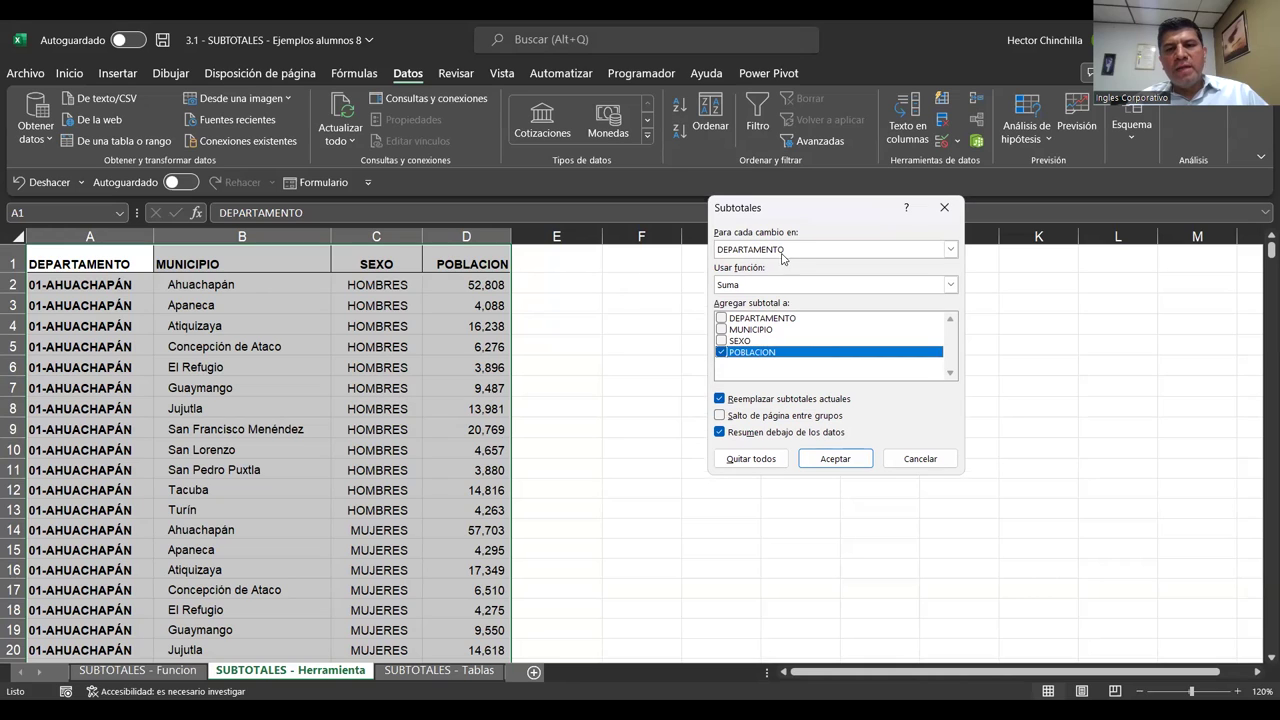
{"action": "left_click", "coordinate": [950, 286]}
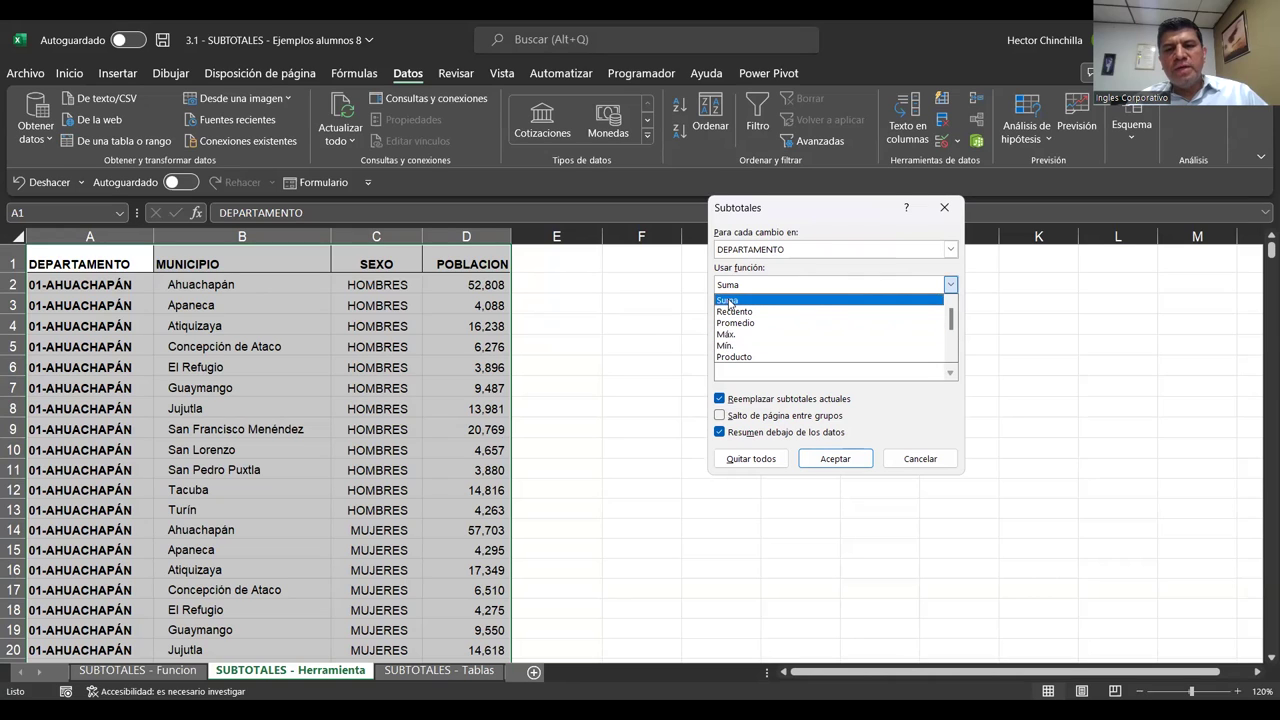
{"action": "left_click", "coordinate": [730, 301]}
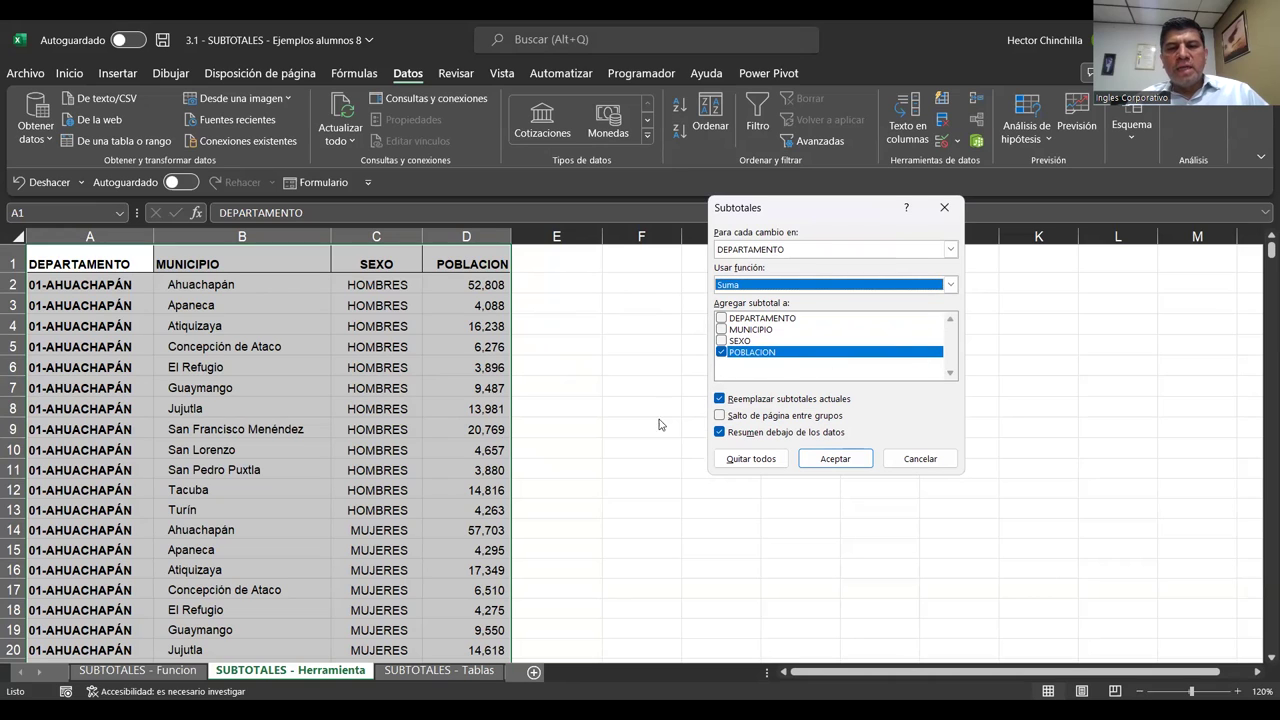
{"action": "left_click", "coordinate": [815, 463]}
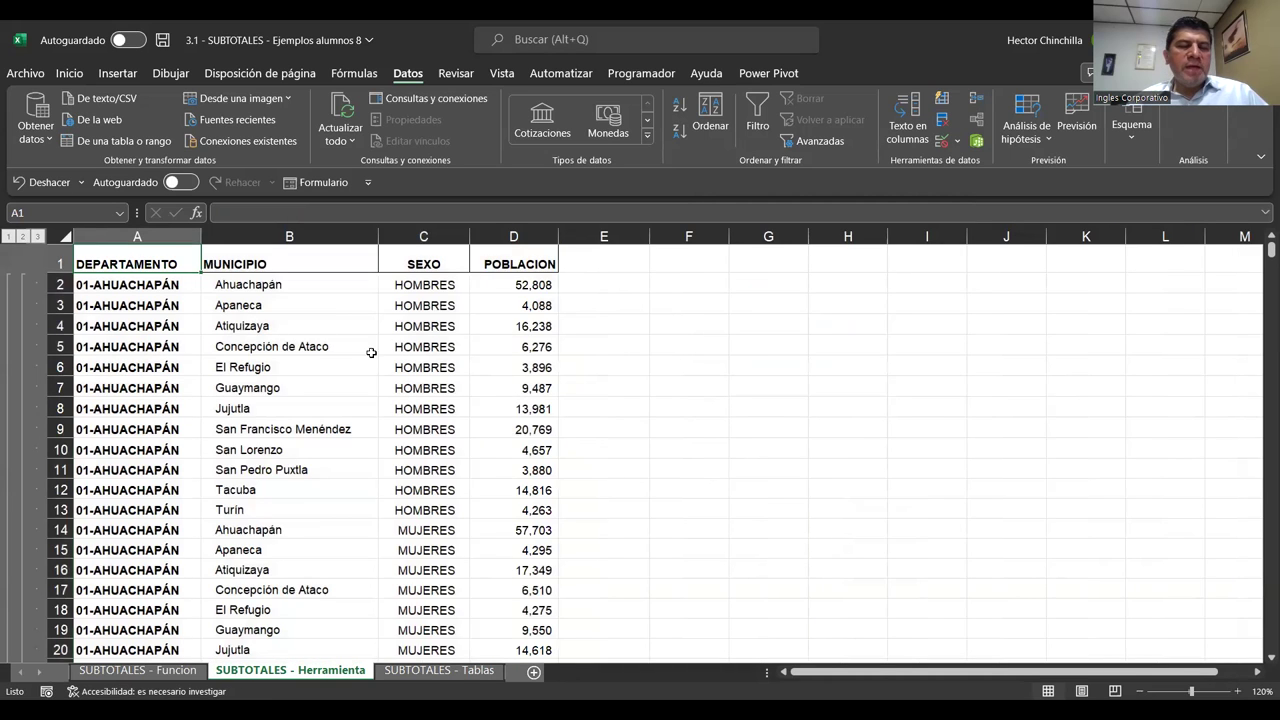
{"action": "scroll", "coordinate": [371, 353], "scroll_direction": "down", "scroll_amount": 1}
{"action": "scroll", "coordinate": [372, 356], "scroll_direction": "down", "scroll_amount": 1}
{"action": "scroll", "coordinate": [374, 360], "scroll_direction": "down", "scroll_amount": 2}
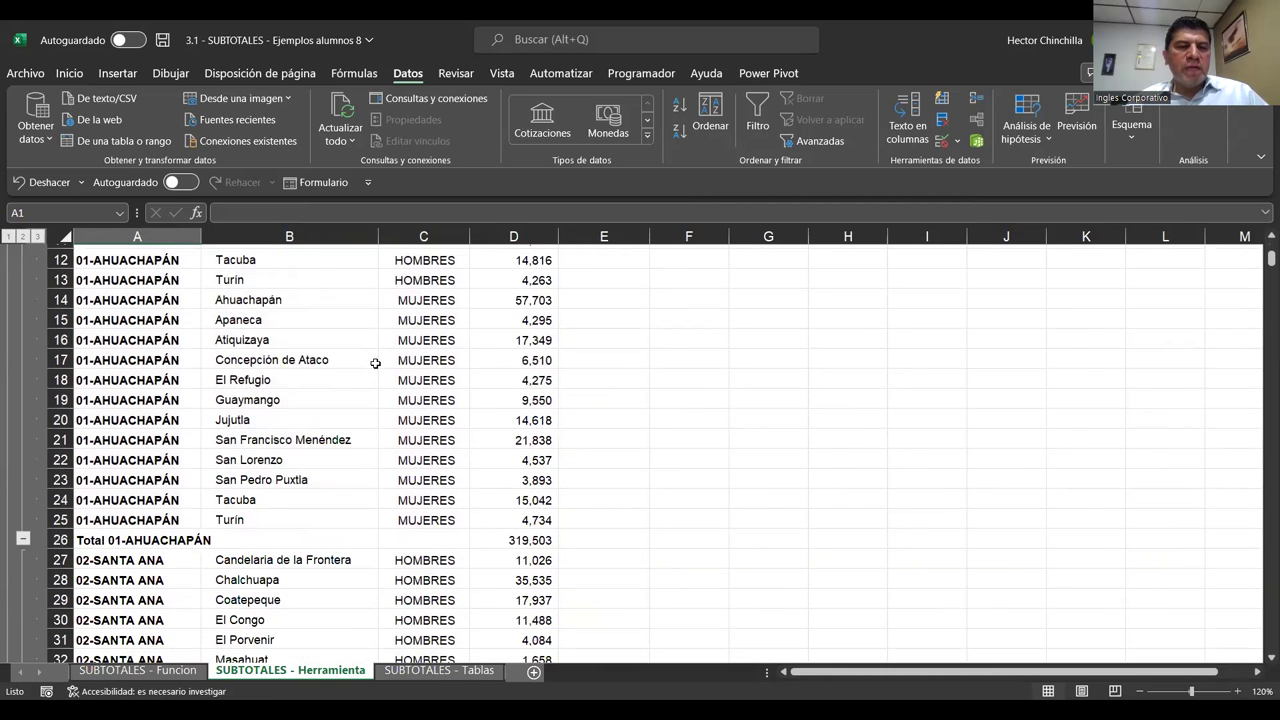
{"action": "left_click", "coordinate": [90, 540]}
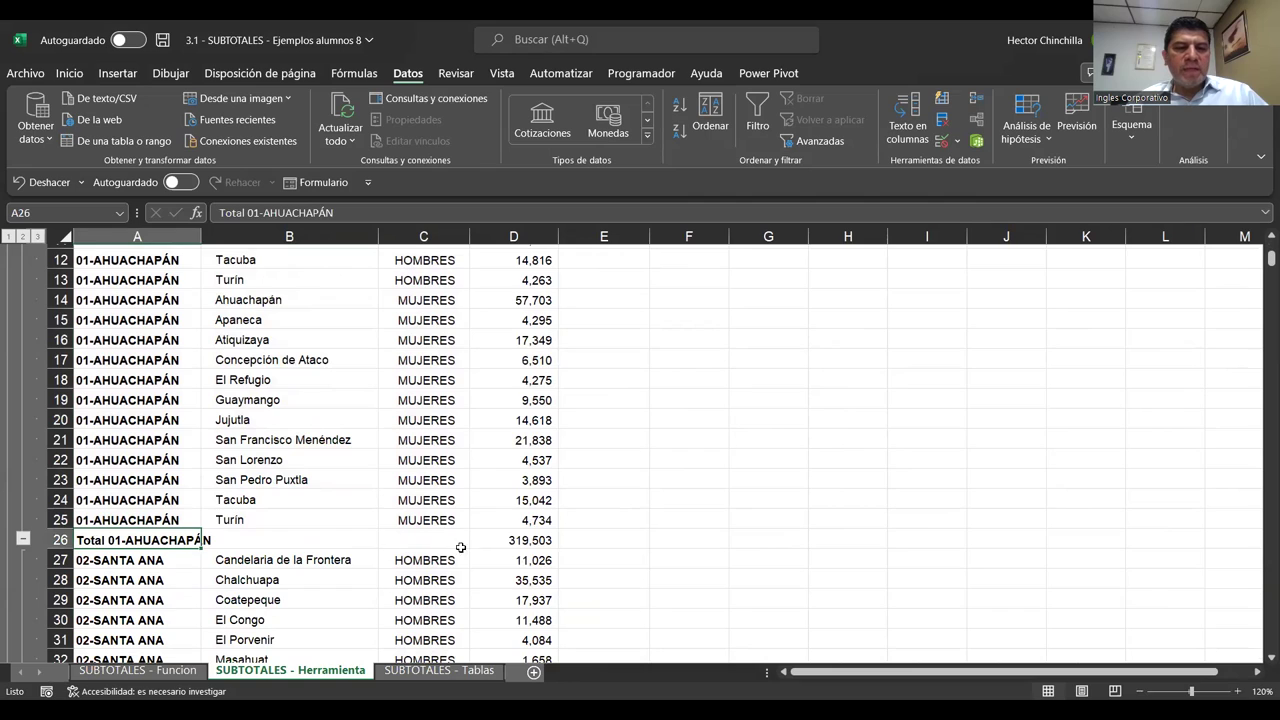
{"action": "left_click", "coordinate": [492, 541]}
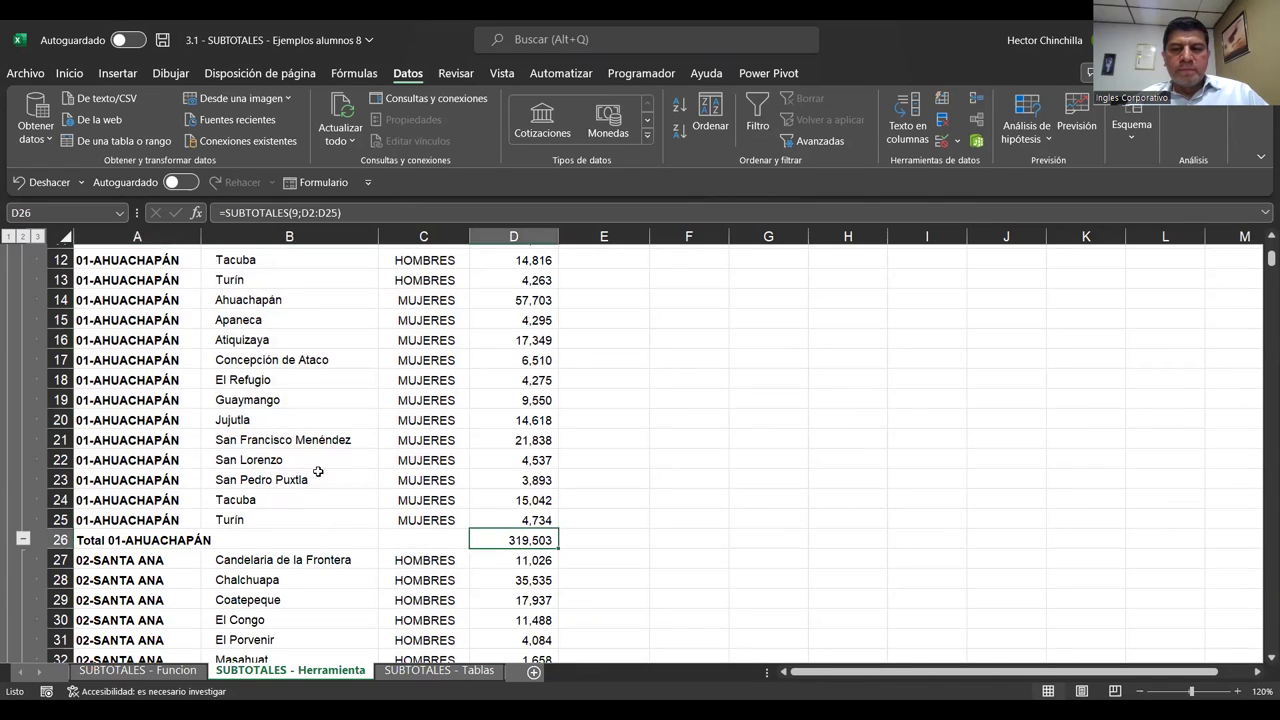
{"action": "left_click_drag", "start_coordinate": [145, 540], "coordinate": [477, 540]}
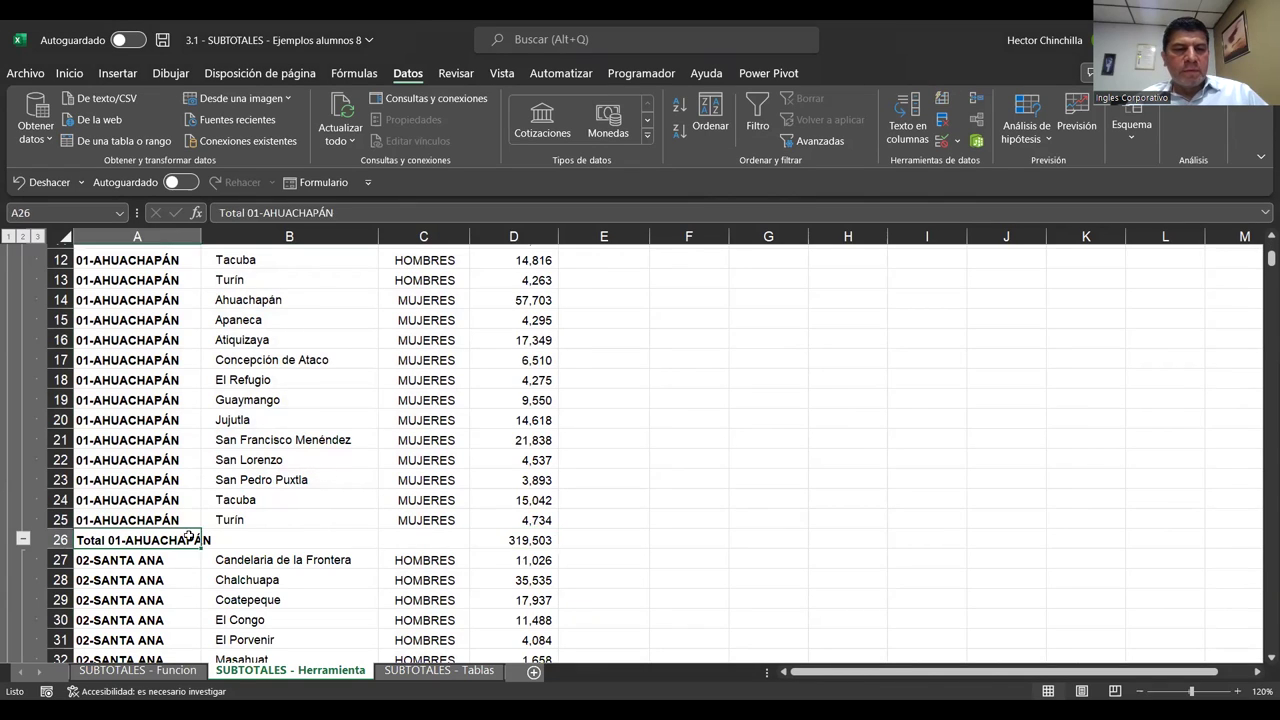
{"action": "left_click", "coordinate": [342, 483]}
{"action": "scroll", "coordinate": [342, 483], "scroll_direction": "down", "scroll_amount": 1}
{"action": "scroll", "coordinate": [342, 483], "scroll_direction": "down", "scroll_amount": 2}
{"action": "scroll", "coordinate": [342, 483], "scroll_direction": "down", "scroll_amount": 3}
{"action": "scroll", "coordinate": [342, 483], "scroll_direction": "down", "scroll_amount": 2}
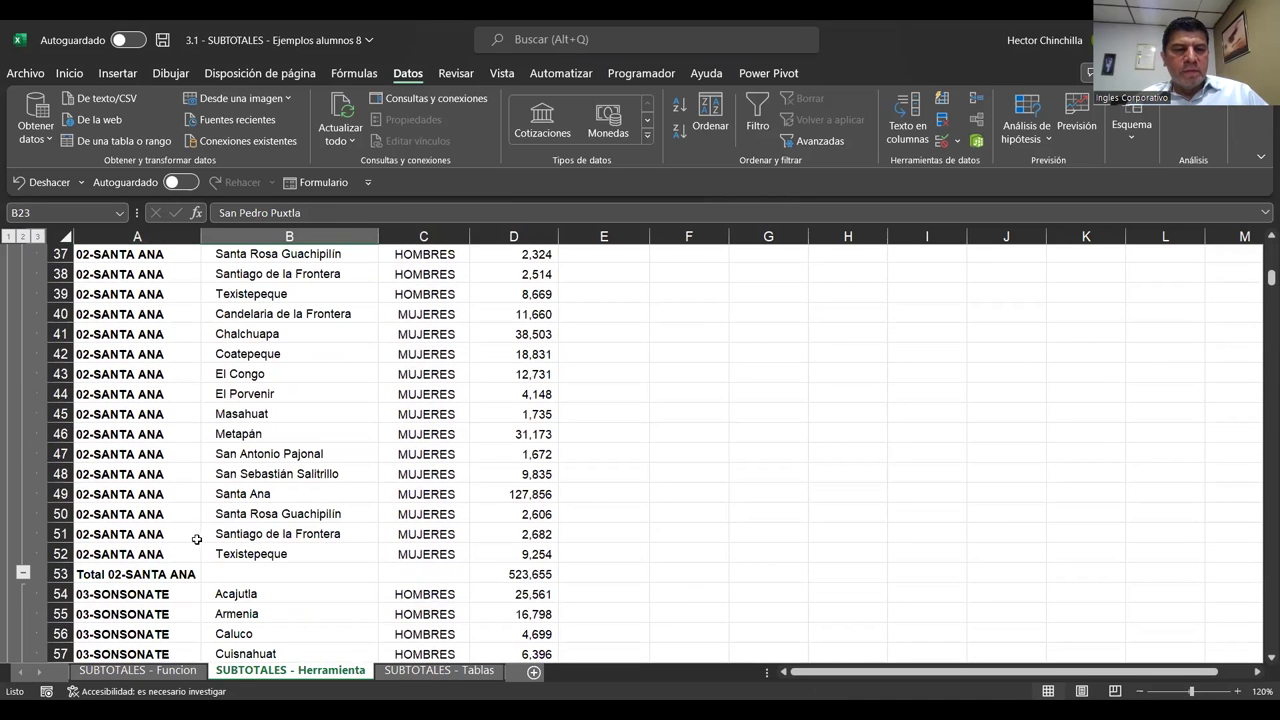
{"action": "left_click_drag", "start_coordinate": [170, 572], "coordinate": [530, 574]}
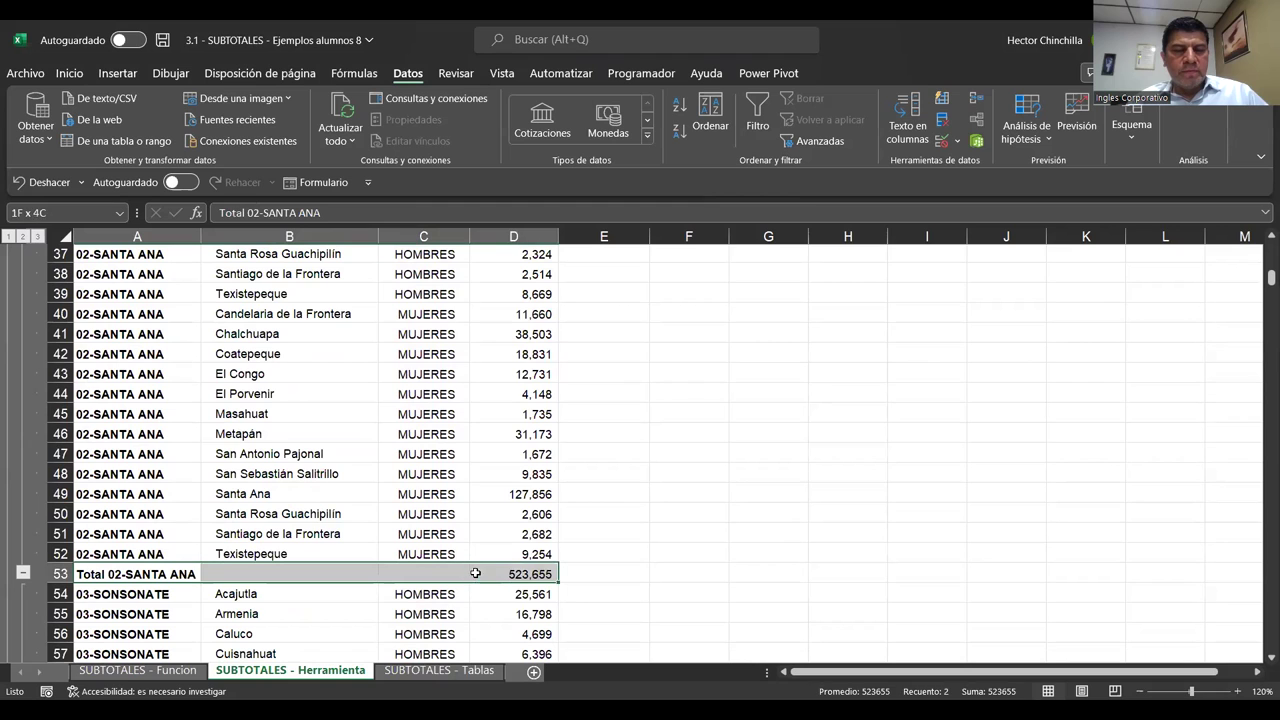
{"action": "scroll", "coordinate": [290, 449], "scroll_direction": "down", "scroll_amount": 7}
{"action": "scroll", "coordinate": [290, 449], "scroll_direction": "down", "scroll_amount": 3}
{"action": "scroll", "coordinate": [290, 449], "scroll_direction": "down", "scroll_amount": 5}
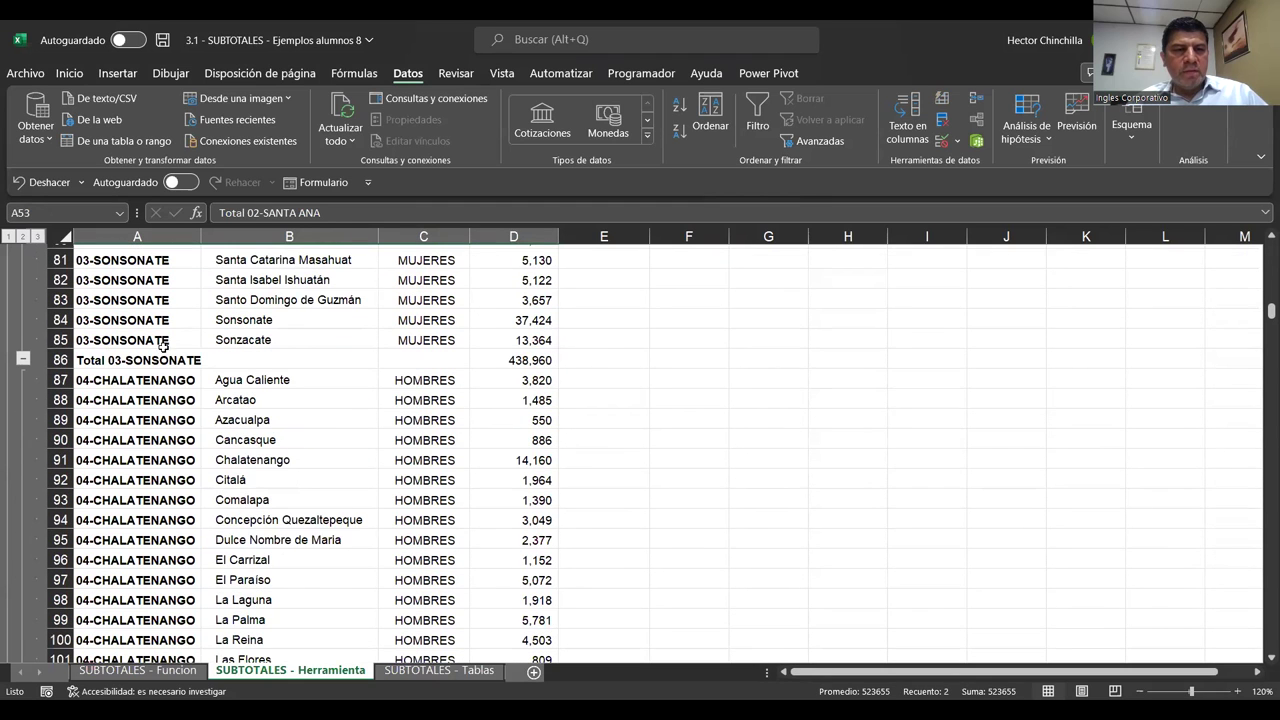
{"action": "left_click_drag", "start_coordinate": [166, 358], "coordinate": [540, 360]}
{"action": "left_click", "coordinate": [345, 320]}
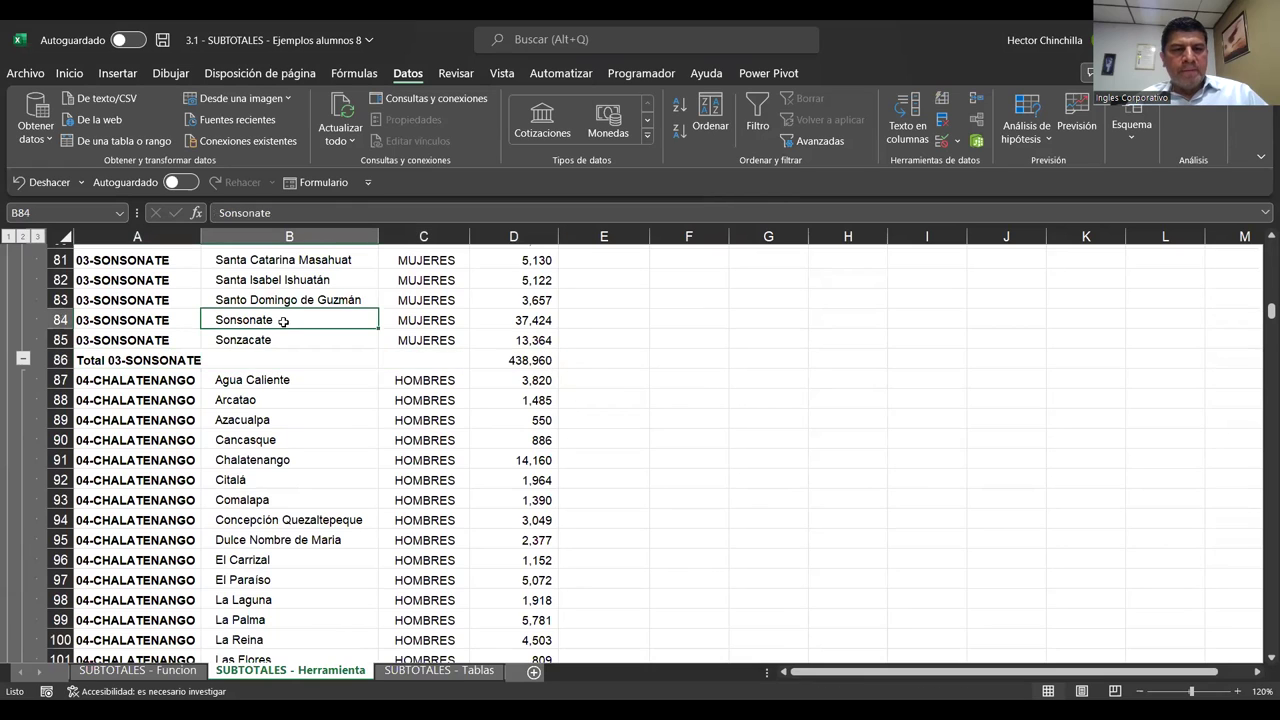
{"action": "scroll", "coordinate": [283, 321], "scroll_direction": "up", "scroll_amount": 5}
{"action": "scroll", "coordinate": [283, 321], "scroll_direction": "up", "scroll_amount": 5}
{"action": "scroll", "coordinate": [285, 316], "scroll_direction": "up", "scroll_amount": 8}
{"action": "scroll", "coordinate": [286, 314], "scroll_direction": "up", "scroll_amount": 5}
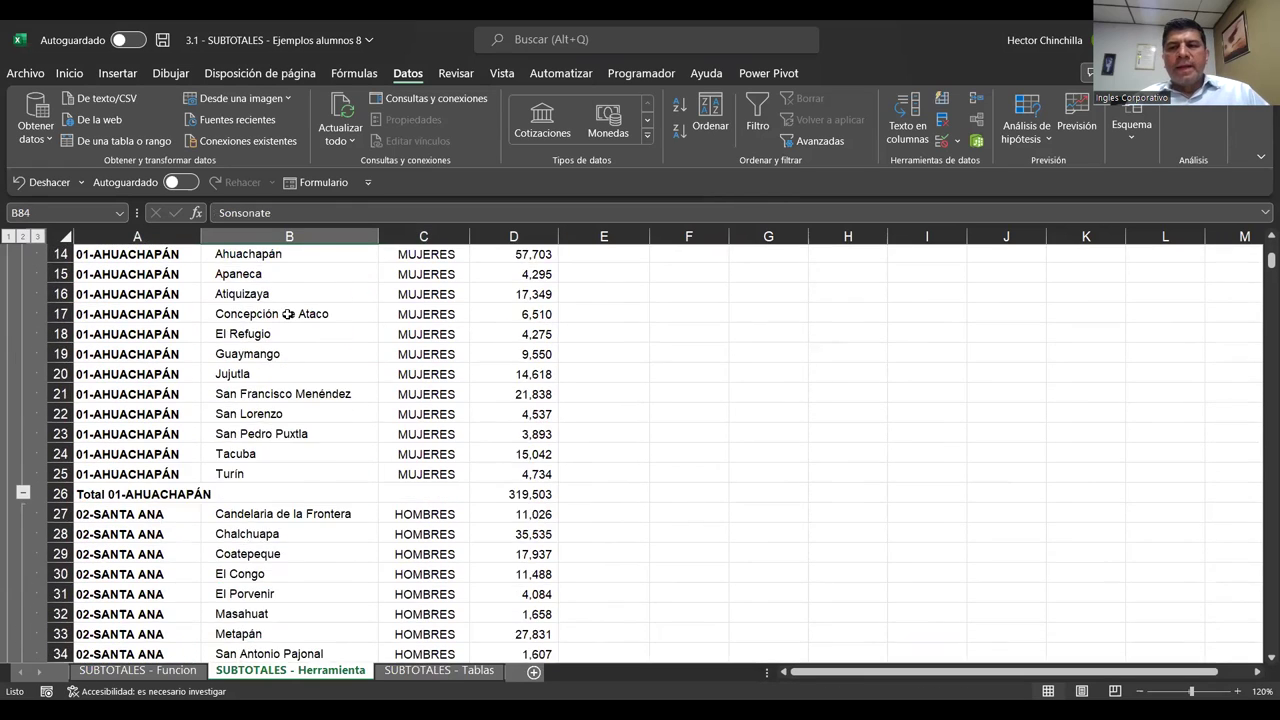
{"action": "scroll", "coordinate": [287, 311], "scroll_direction": "up", "scroll_amount": 5}
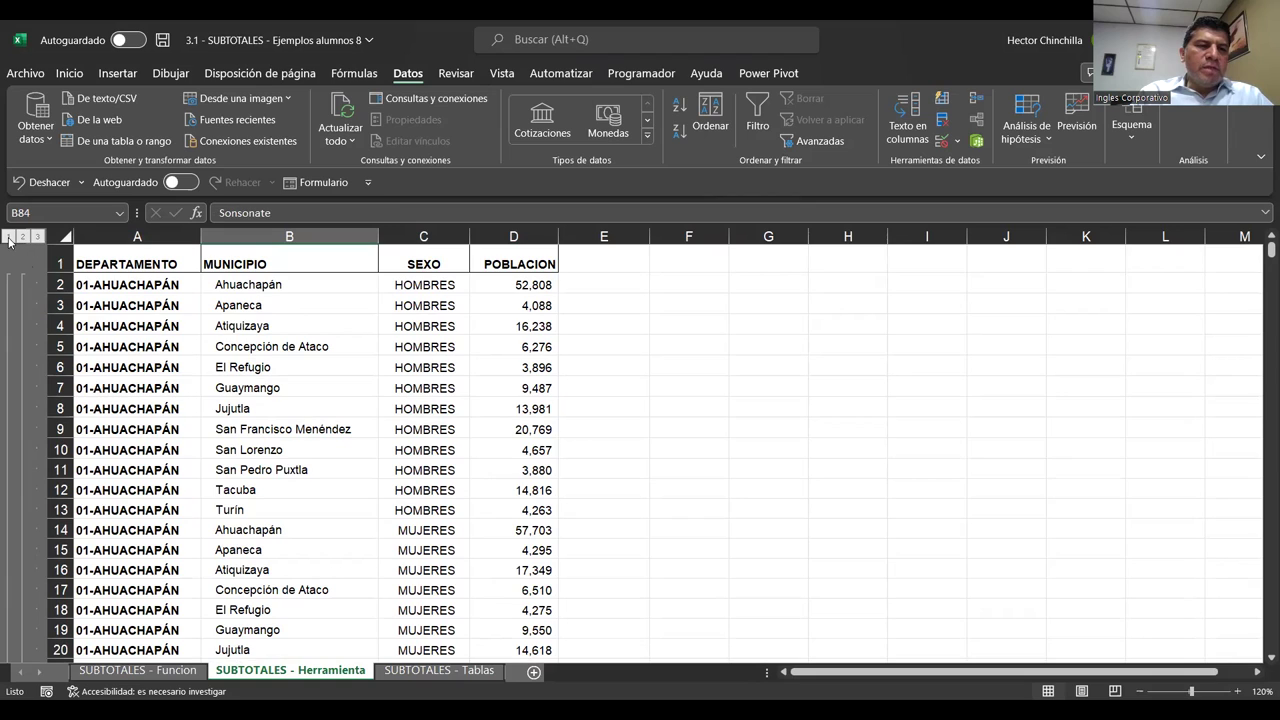
Step: Collapse the outline to the grand total, then to department totals, and expand then re-collapse 01-AHUACHAPÁN
{"action": "left_click", "coordinate": [8, 237]}
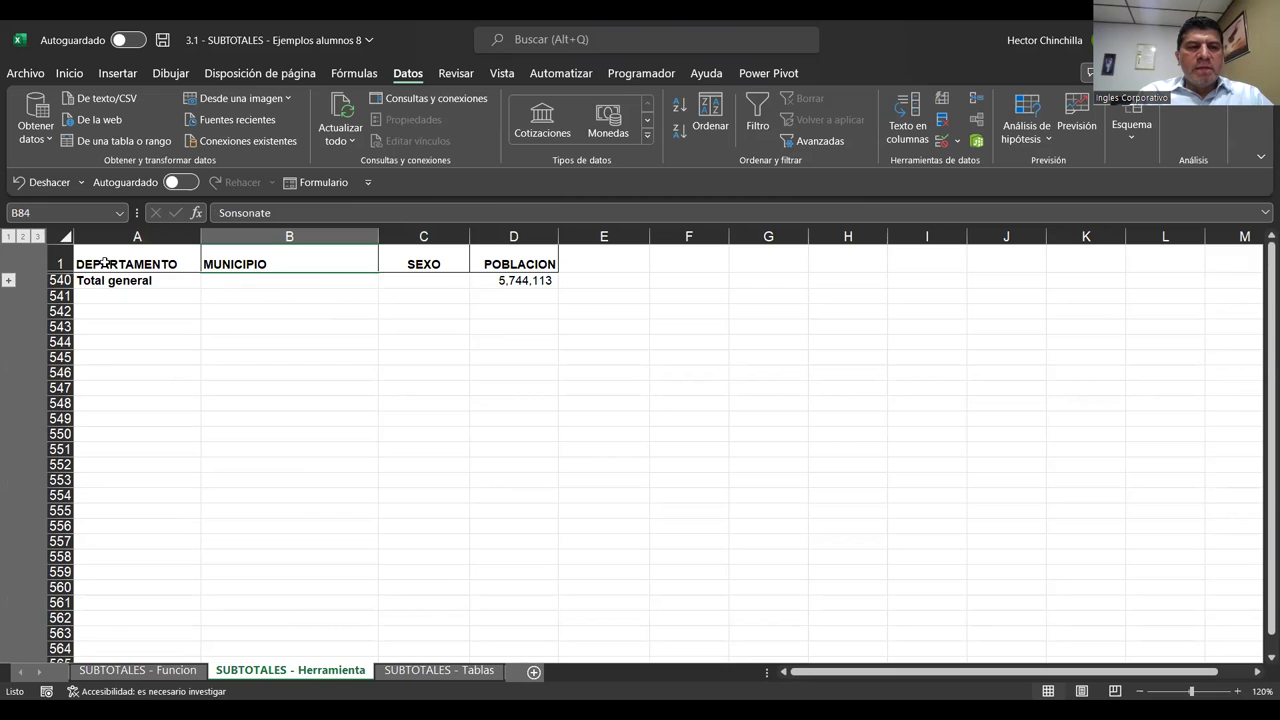
{"action": "left_click", "coordinate": [22, 238]}
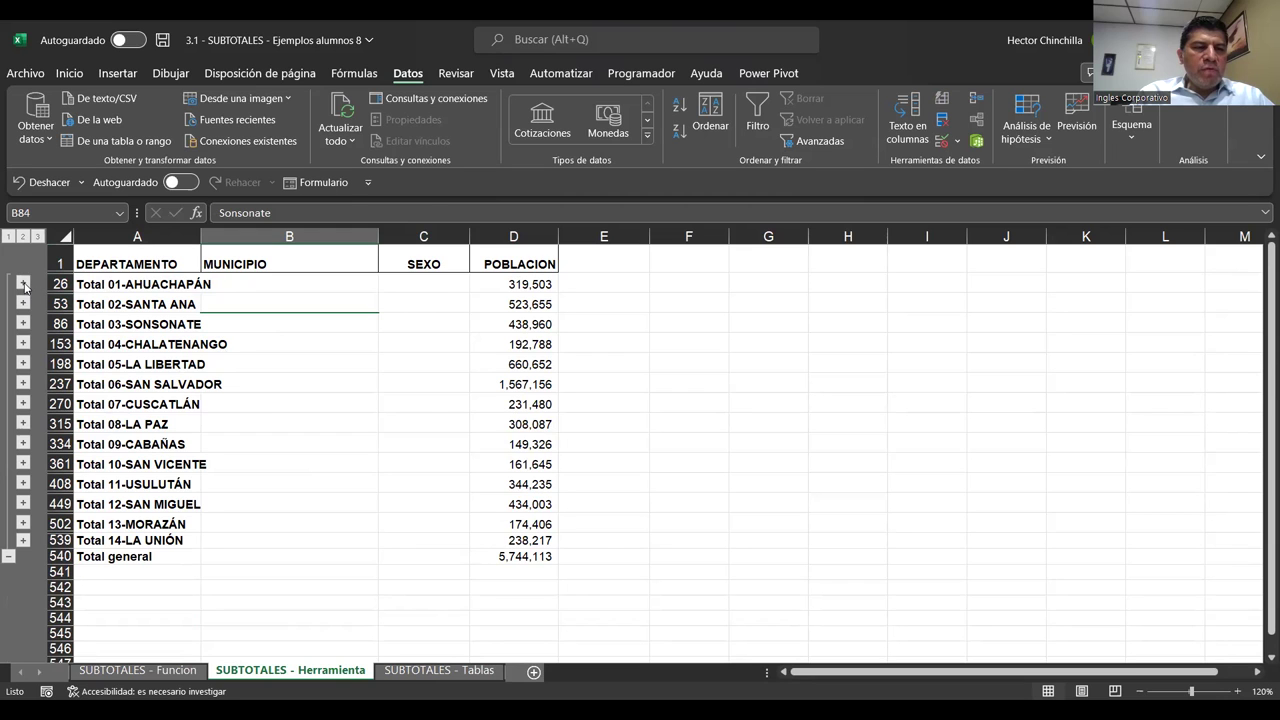
{"action": "left_click", "coordinate": [24, 285]}
{"action": "scroll", "coordinate": [30, 405], "scroll_direction": "down", "scroll_amount": 2}
{"action": "scroll", "coordinate": [30, 408], "scroll_direction": "down", "scroll_amount": 2}
{"action": "scroll", "coordinate": [30, 408], "scroll_direction": "down", "scroll_amount": 1}
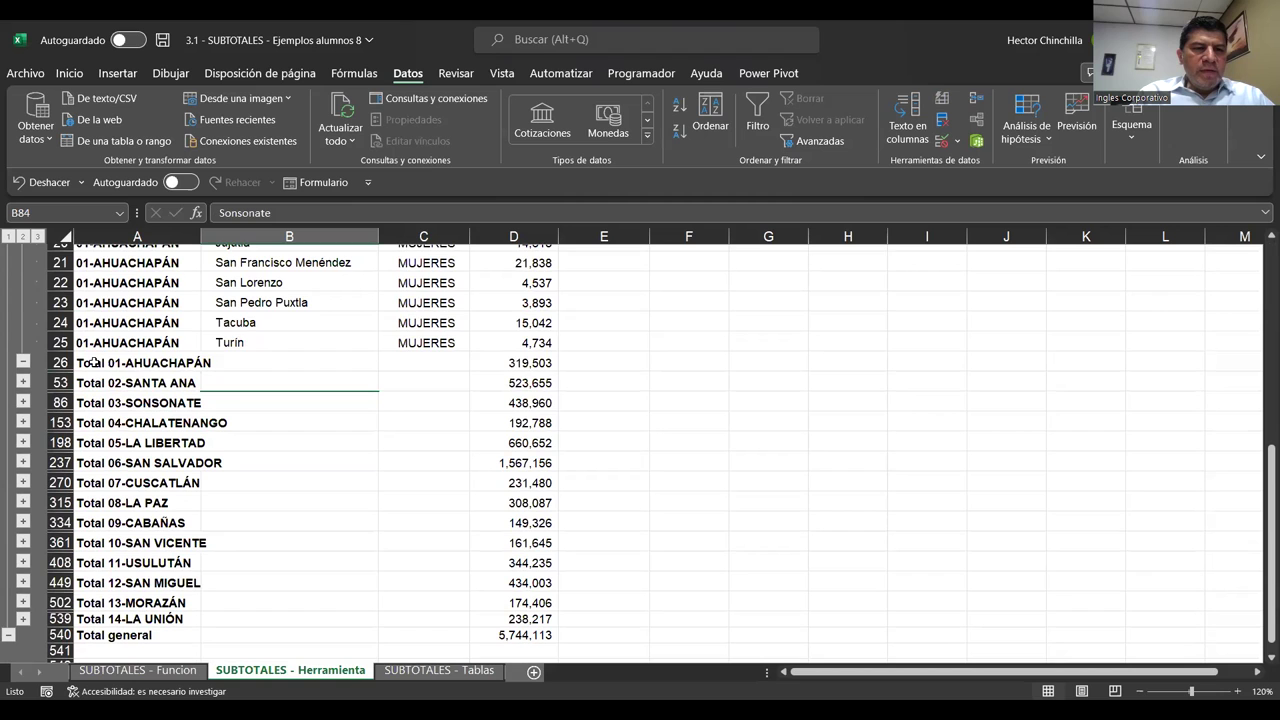
{"action": "scroll", "coordinate": [314, 317], "scroll_direction": "up", "scroll_amount": 1}
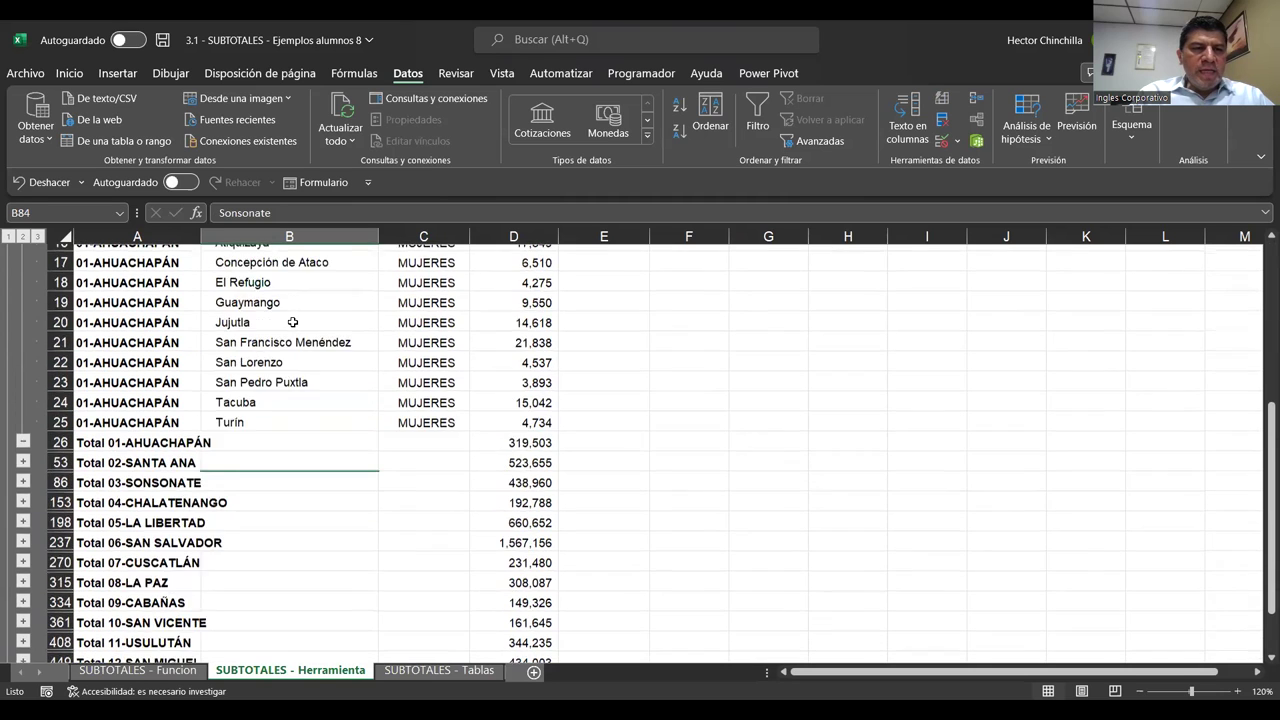
{"action": "scroll", "coordinate": [294, 325], "scroll_direction": "up", "scroll_amount": 5}
{"action": "scroll", "coordinate": [290, 325], "scroll_direction": "down", "scroll_amount": 4}
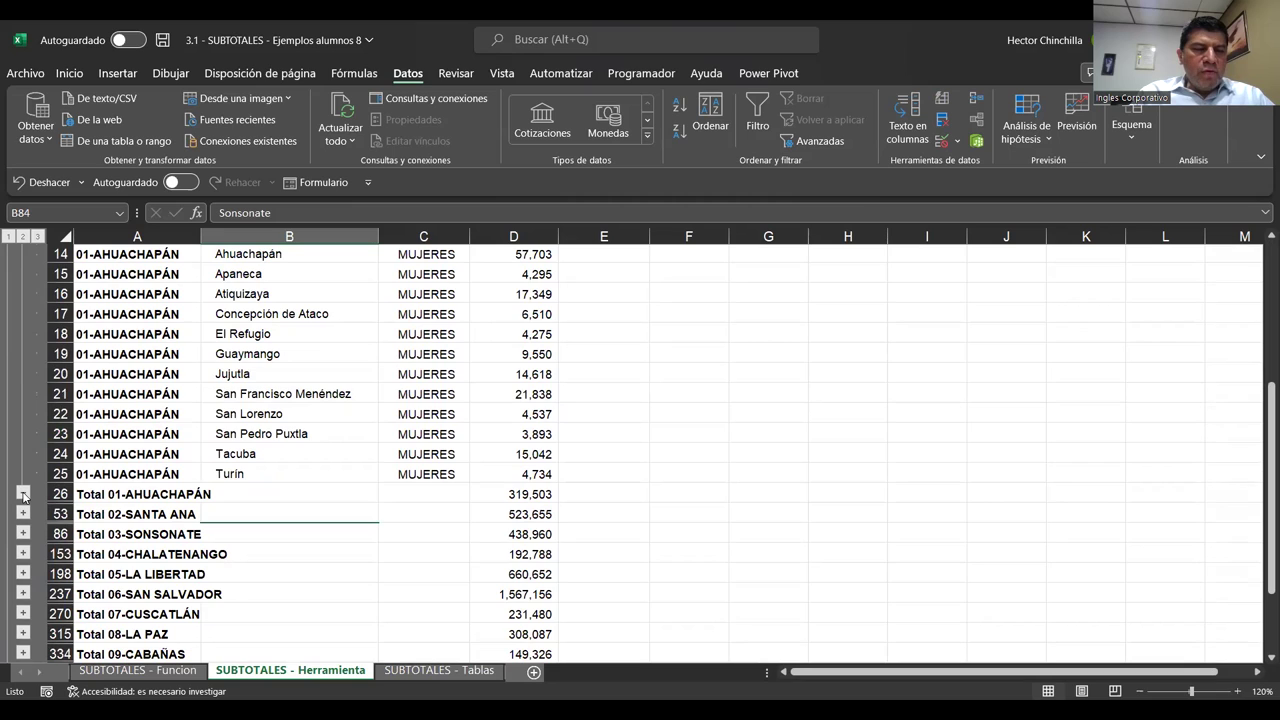
{"action": "left_click", "coordinate": [23, 494]}
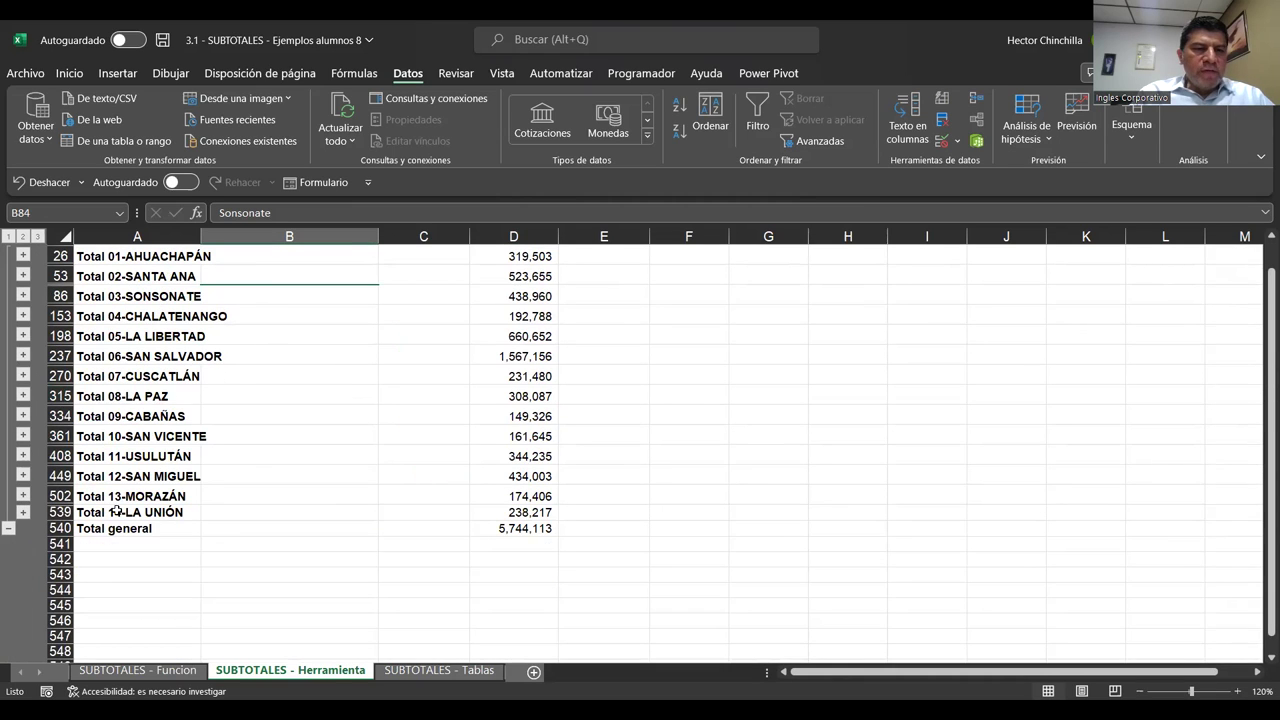
Step: Expand the 12-SAN MIGUEL group, select its total row, then collapse its detail rows again
{"action": "left_click", "coordinate": [23, 476]}
{"action": "scroll", "coordinate": [151, 455], "scroll_direction": "down", "scroll_amount": 2}
{"action": "scroll", "coordinate": [151, 455], "scroll_direction": "up", "scroll_amount": 1}
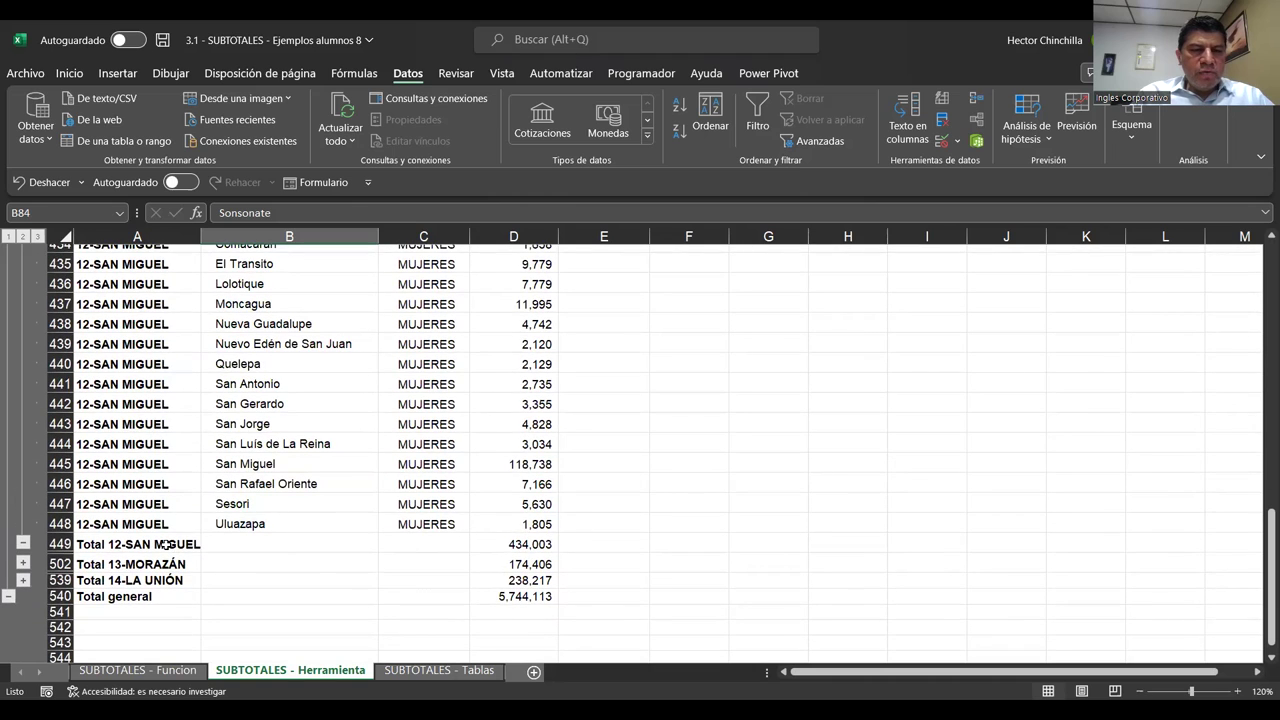
{"action": "left_click_drag", "start_coordinate": [166, 544], "coordinate": [505, 544]}
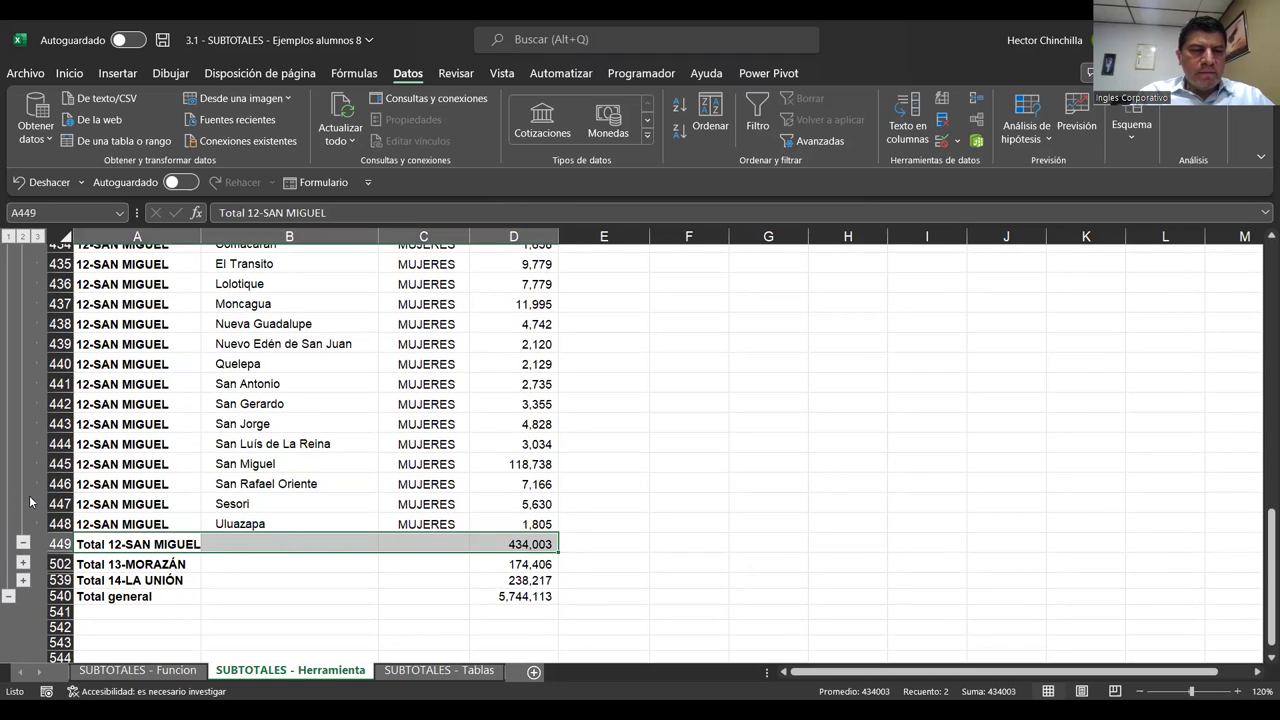
{"action": "scroll", "coordinate": [30, 502], "scroll_direction": "up", "scroll_amount": 6}
{"action": "scroll", "coordinate": [30, 502], "scroll_direction": "up", "scroll_amount": 4}
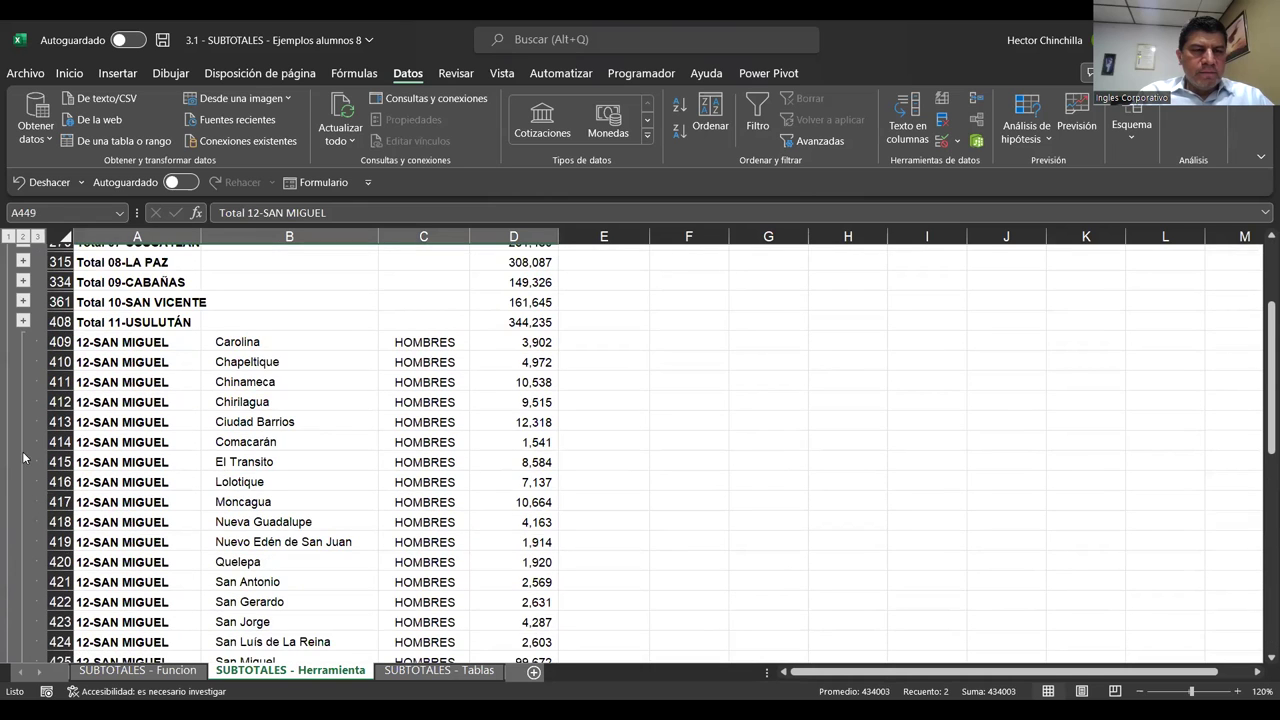
{"action": "scroll", "coordinate": [24, 458], "scroll_direction": "down", "scroll_amount": 3}
{"action": "scroll", "coordinate": [36, 445], "scroll_direction": "down", "scroll_amount": 2}
{"action": "scroll", "coordinate": [44, 435], "scroll_direction": "down", "scroll_amount": 2}
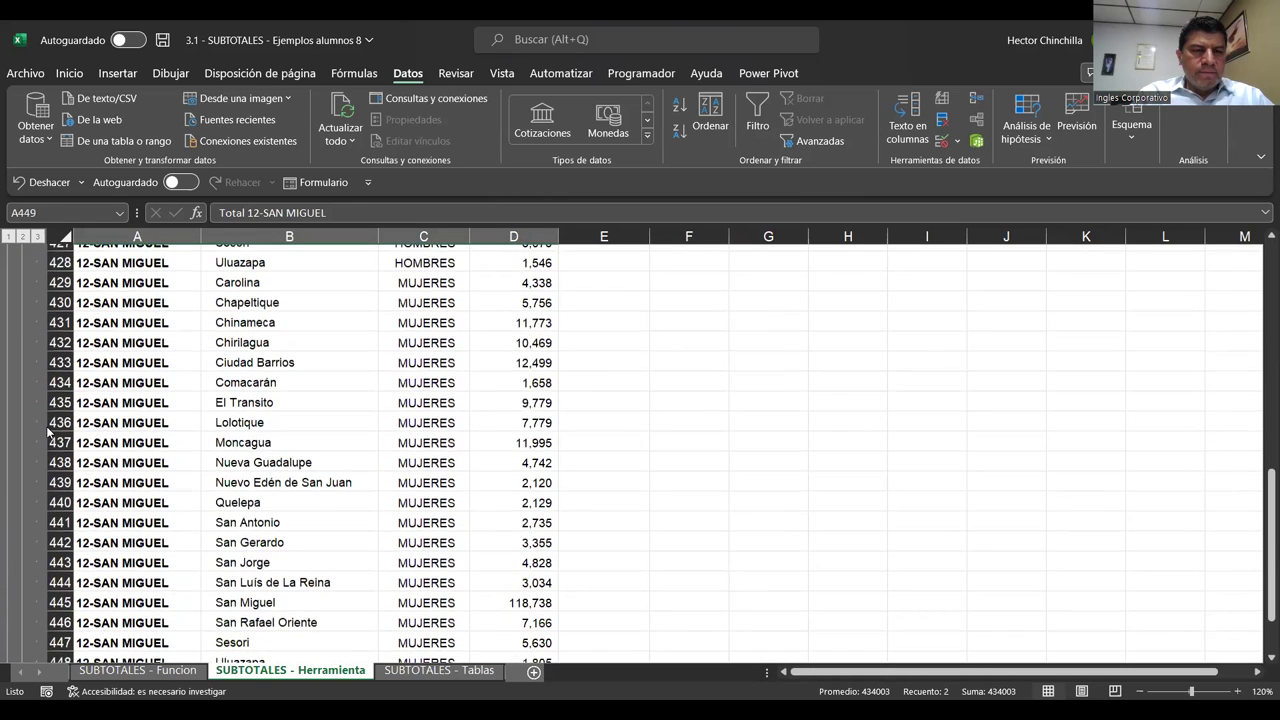
{"action": "scroll", "coordinate": [18, 567], "scroll_direction": "down", "scroll_amount": 2}
{"action": "left_click", "coordinate": [23, 590]}
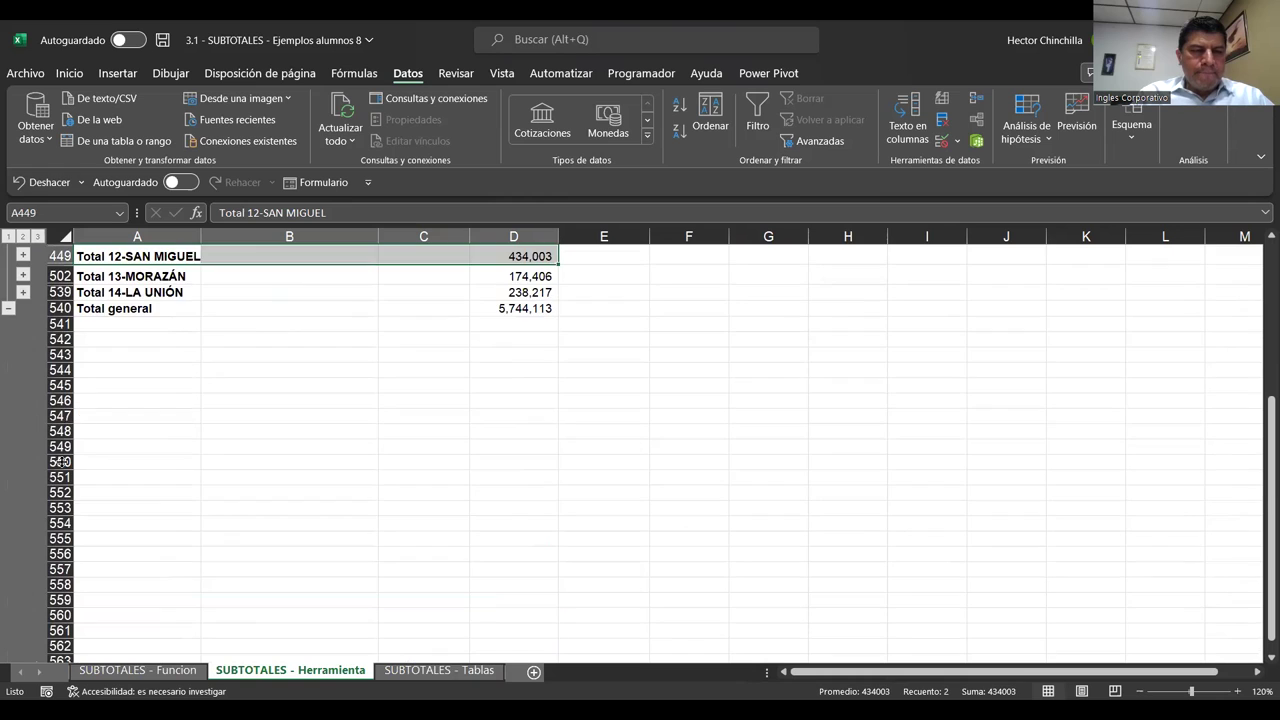
{"action": "scroll", "coordinate": [160, 335], "scroll_direction": "up", "scroll_amount": 1}
{"action": "scroll", "coordinate": [197, 348], "scroll_direction": "up", "scroll_amount": 4}
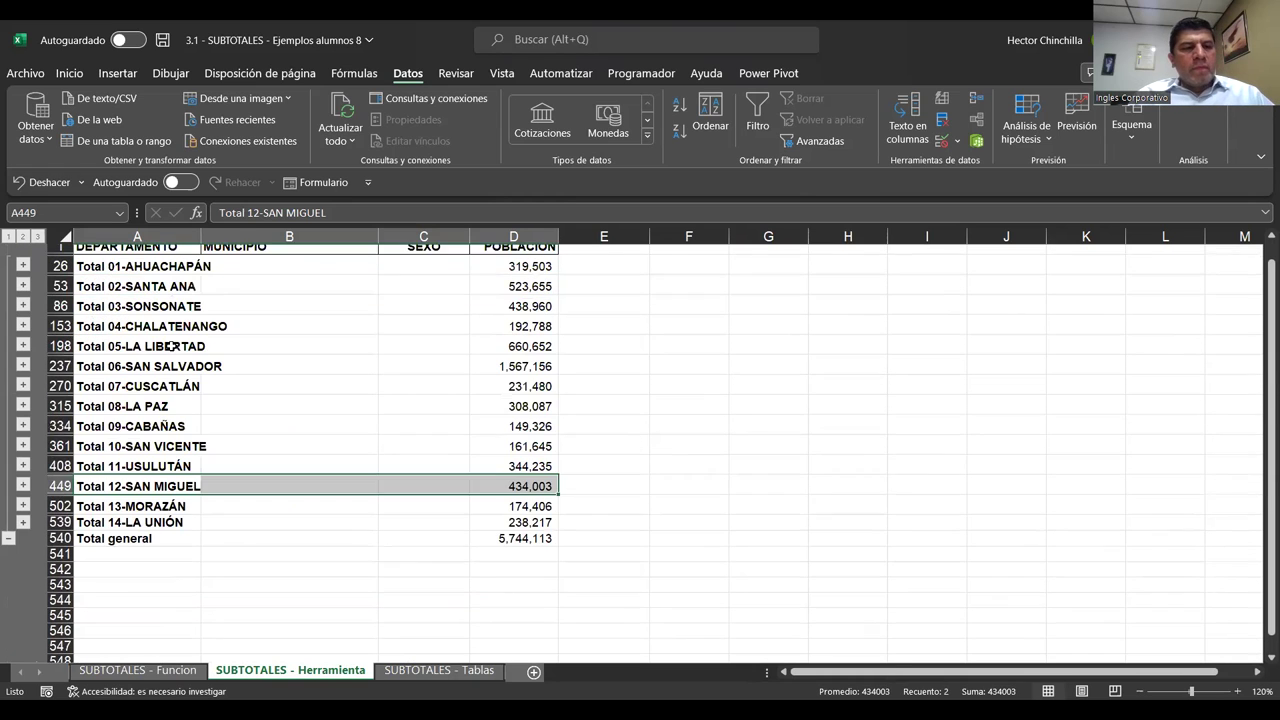
Step: Switch to outline level 3 so every municipality detail row shows again
{"action": "left_click", "coordinate": [38, 238]}
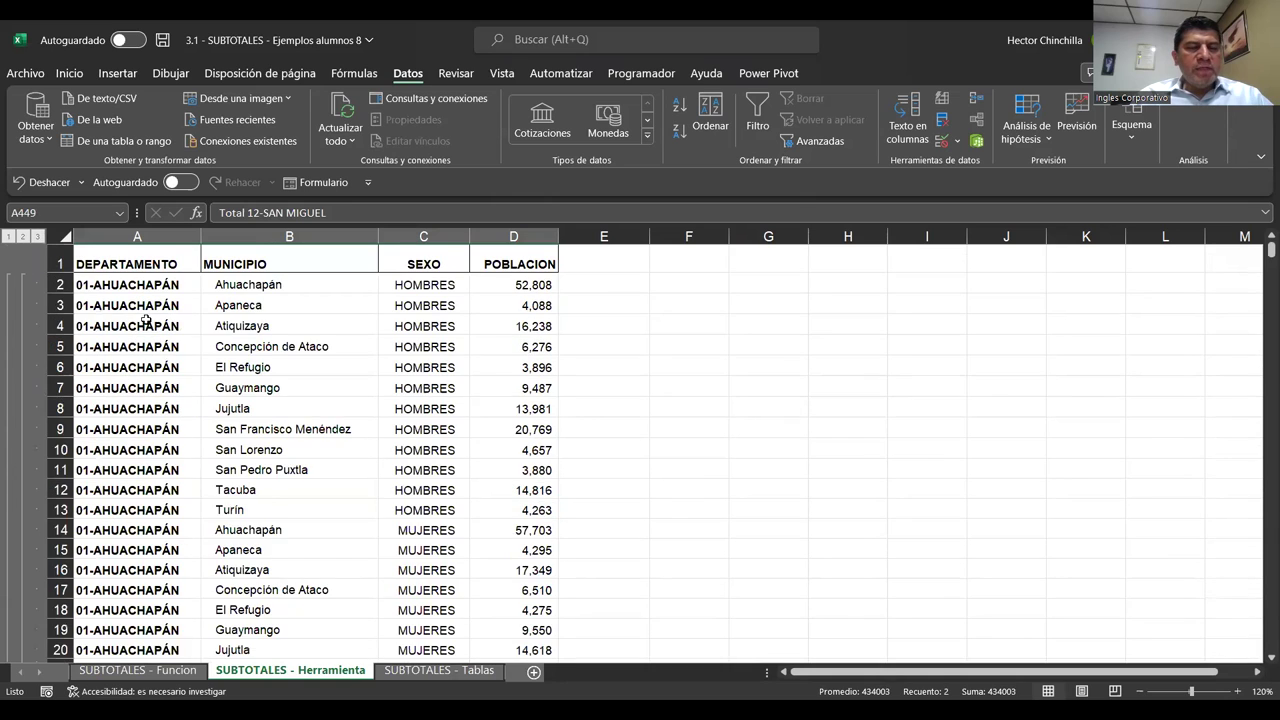
{"action": "scroll", "coordinate": [180, 363], "scroll_direction": "down", "scroll_amount": 2}
{"action": "scroll", "coordinate": [194, 365], "scroll_direction": "down", "scroll_amount": 3}
{"action": "scroll", "coordinate": [194, 365], "scroll_direction": "down", "scroll_amount": 3}
{"action": "scroll", "coordinate": [196, 365], "scroll_direction": "up", "scroll_amount": 6}
{"action": "scroll", "coordinate": [196, 365], "scroll_direction": "up", "scroll_amount": 2}
{"action": "scroll", "coordinate": [196, 366], "scroll_direction": "down", "scroll_amount": 3}
{"action": "scroll", "coordinate": [196, 366], "scroll_direction": "up", "scroll_amount": 3}
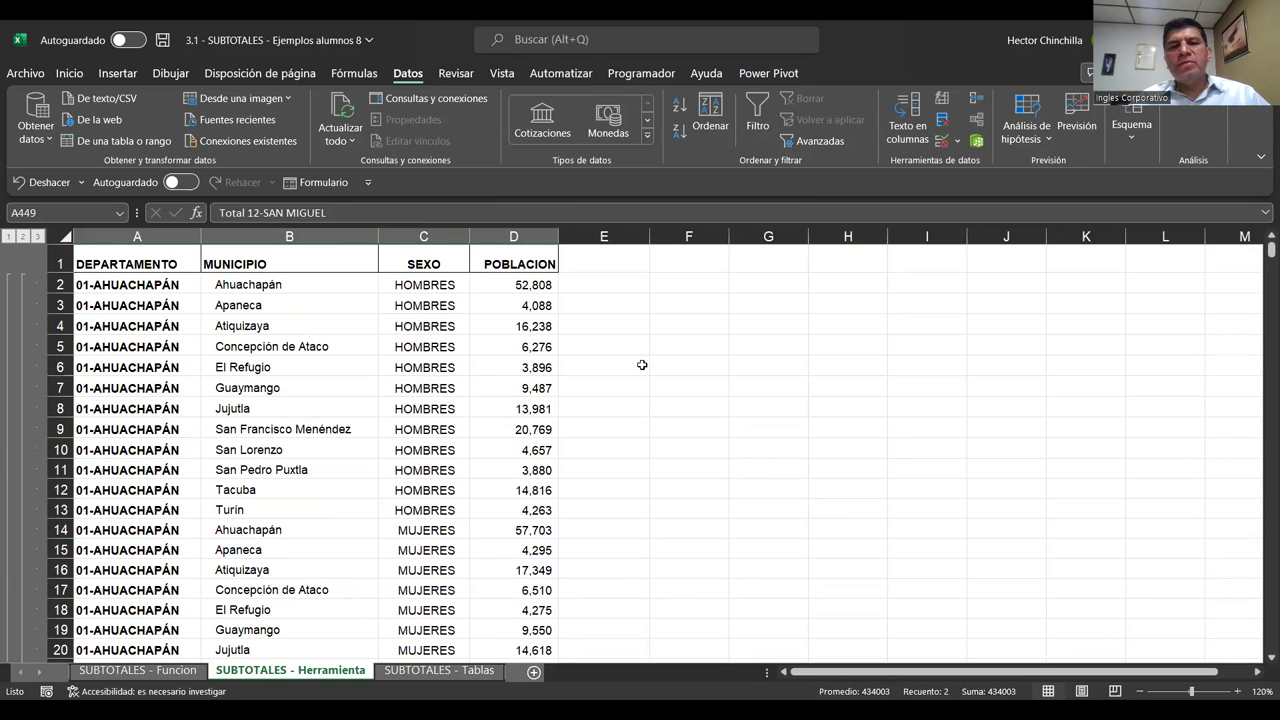
{"action": "scroll", "coordinate": [404, 383], "scroll_direction": "down", "scroll_amount": 2}
{"action": "scroll", "coordinate": [404, 383], "scroll_direction": "down", "scroll_amount": 2}
{"action": "scroll", "coordinate": [404, 383], "scroll_direction": "down", "scroll_amount": 1}
Step: Select D26 to view its SUBTOTALES formula
{"action": "left_click", "coordinate": [508, 452]}
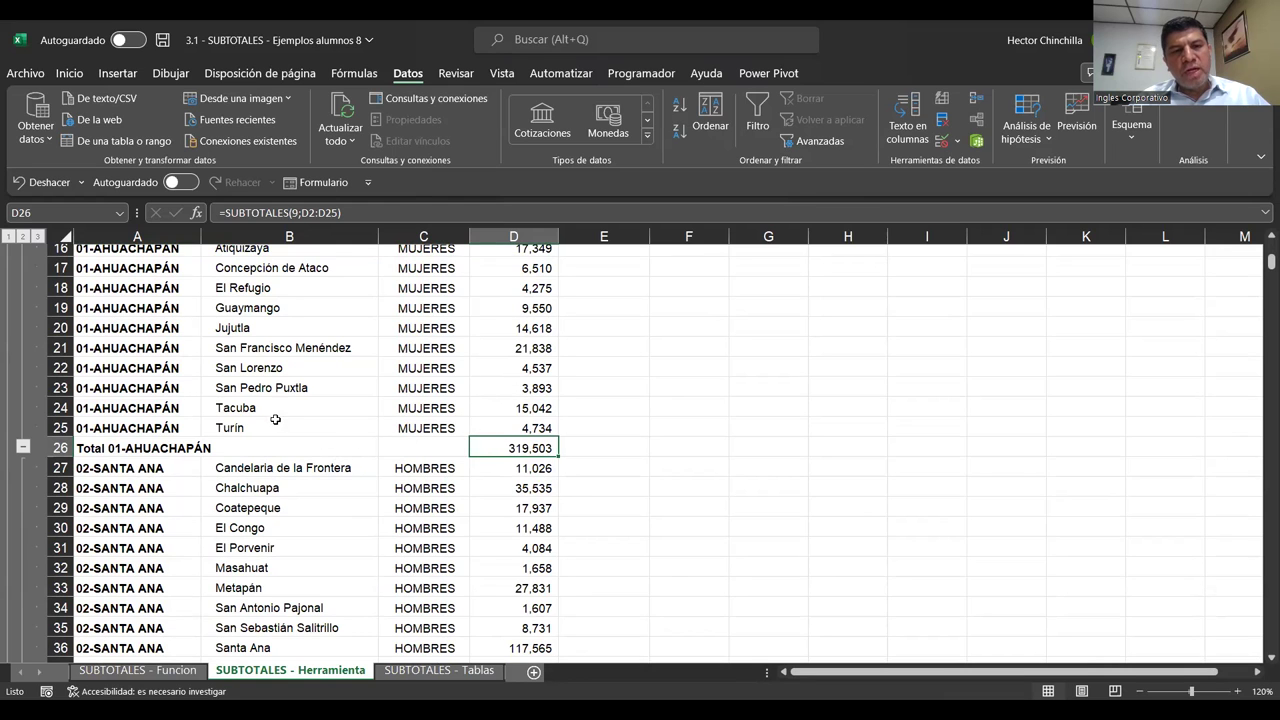
{"action": "scroll", "coordinate": [288, 420], "scroll_direction": "up", "scroll_amount": 2}
{"action": "scroll", "coordinate": [300, 414], "scroll_direction": "up", "scroll_amount": 2}
{"action": "scroll", "coordinate": [301, 412], "scroll_direction": "up", "scroll_amount": 3}
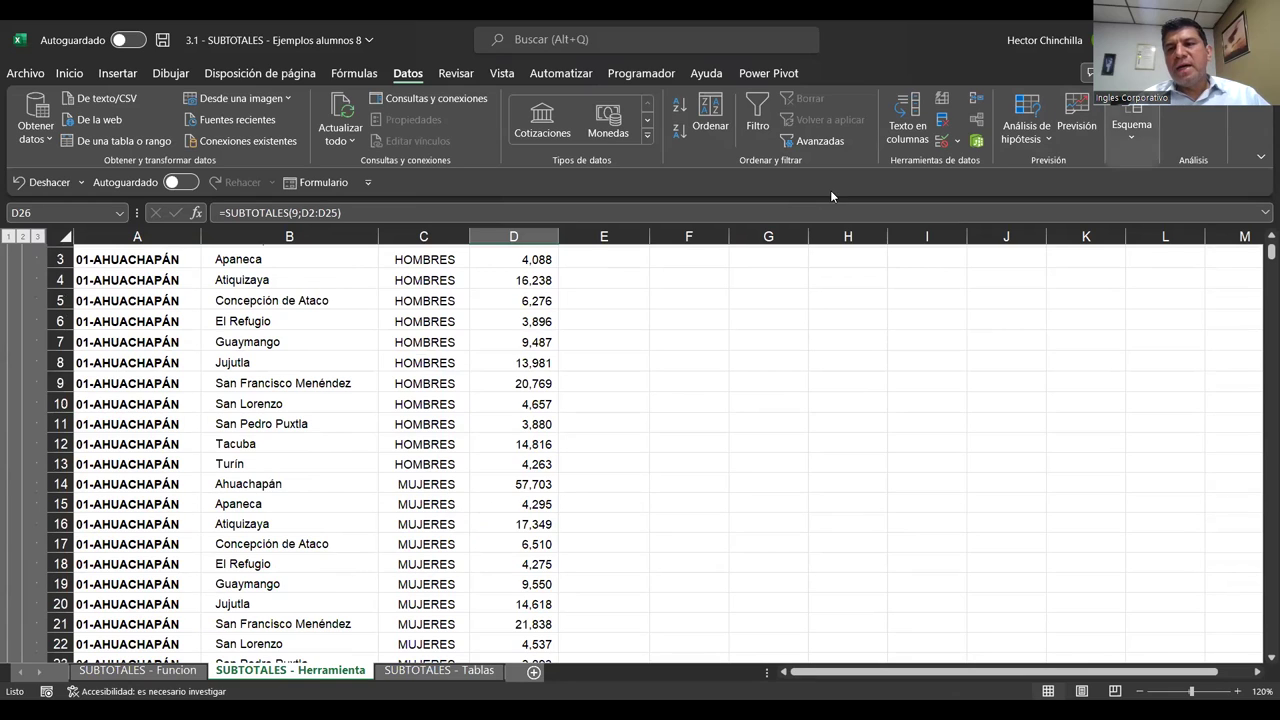
Step: Change the Subtotal function to Promedio on POBLACION, replacing the sums, e.g. AHUACHAPÁN average 13,313
{"action": "left_click", "coordinate": [1130, 140]}
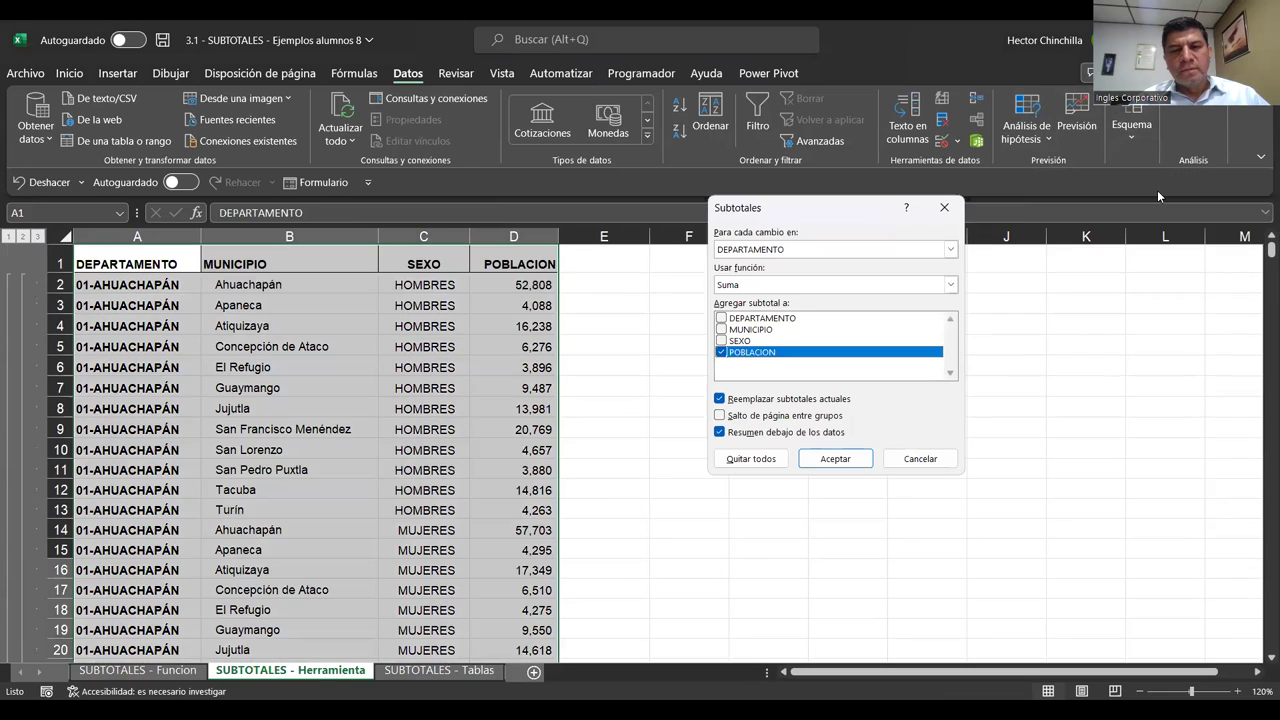
{"action": "left_click", "coordinate": [1157, 195]}
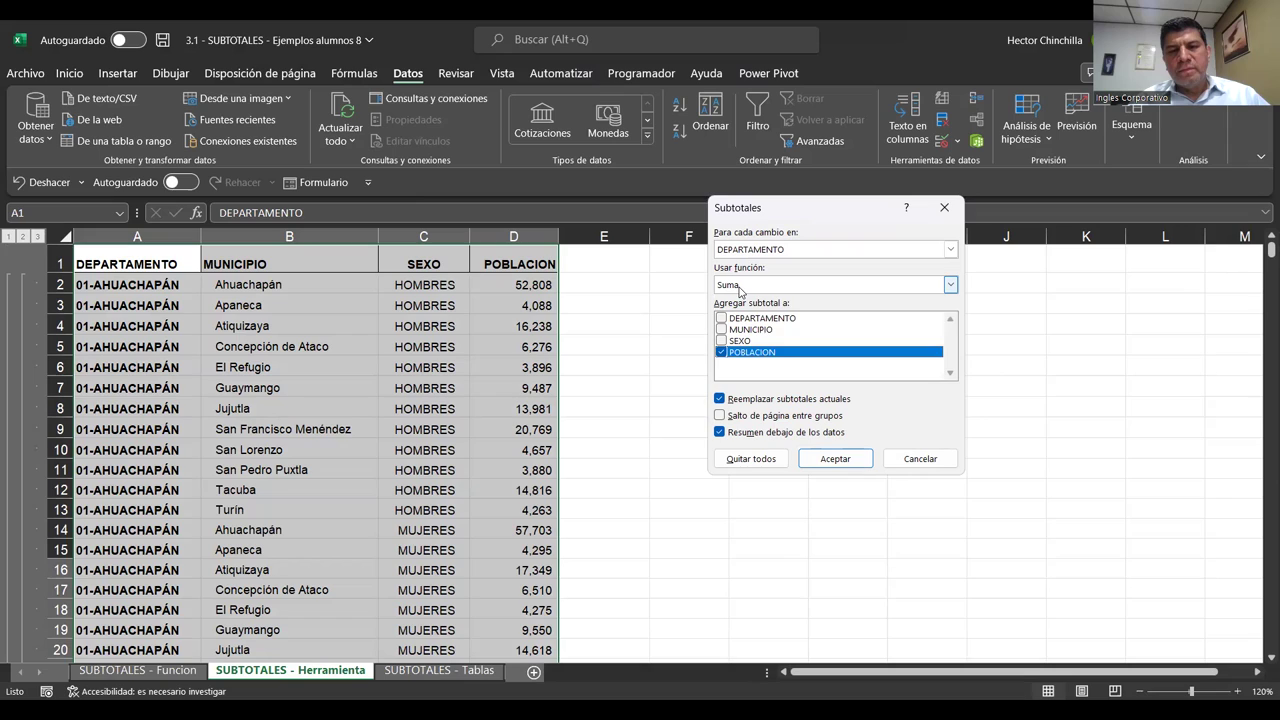
{"action": "left_click", "coordinate": [740, 286]}
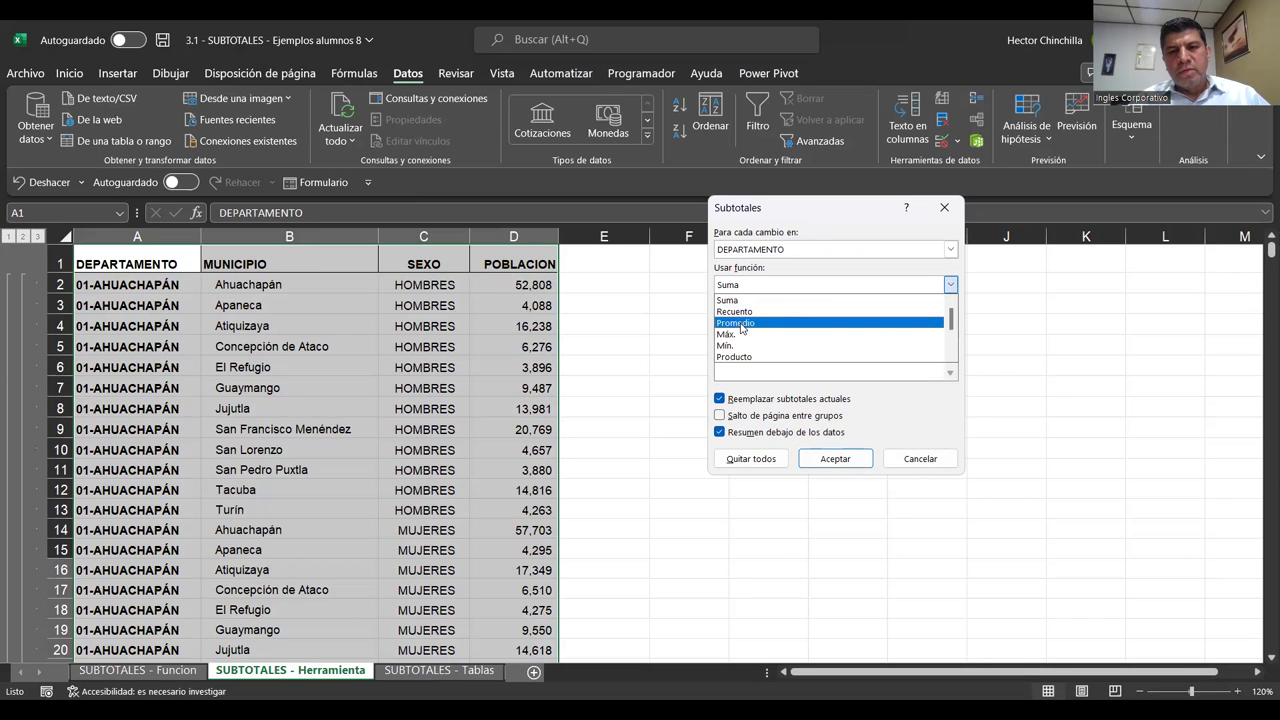
{"action": "left_click", "coordinate": [741, 324]}
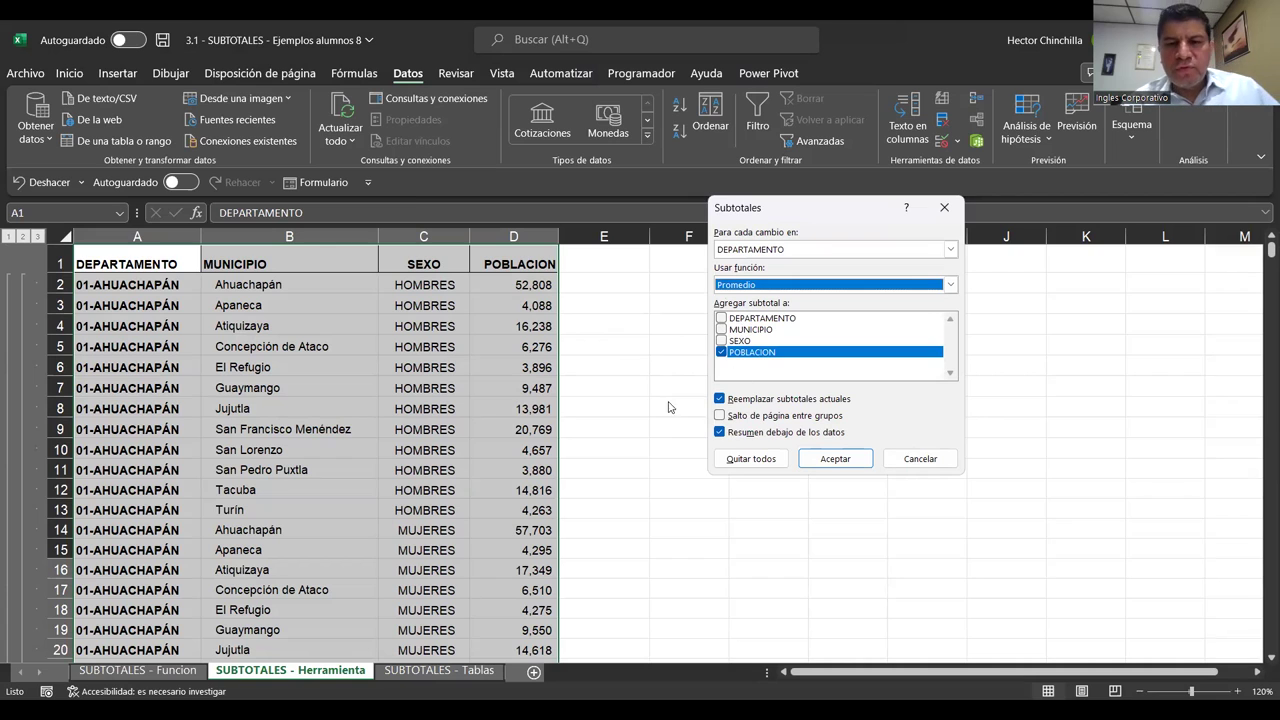
{"action": "left_click", "coordinate": [825, 463]}
Step: Set the Subtotal function back to Suma on POBLACION, restoring Total 01-AHUACHAPÁN at 319,503
{"action": "scroll", "coordinate": [486, 390], "scroll_direction": "down", "scroll_amount": 3}
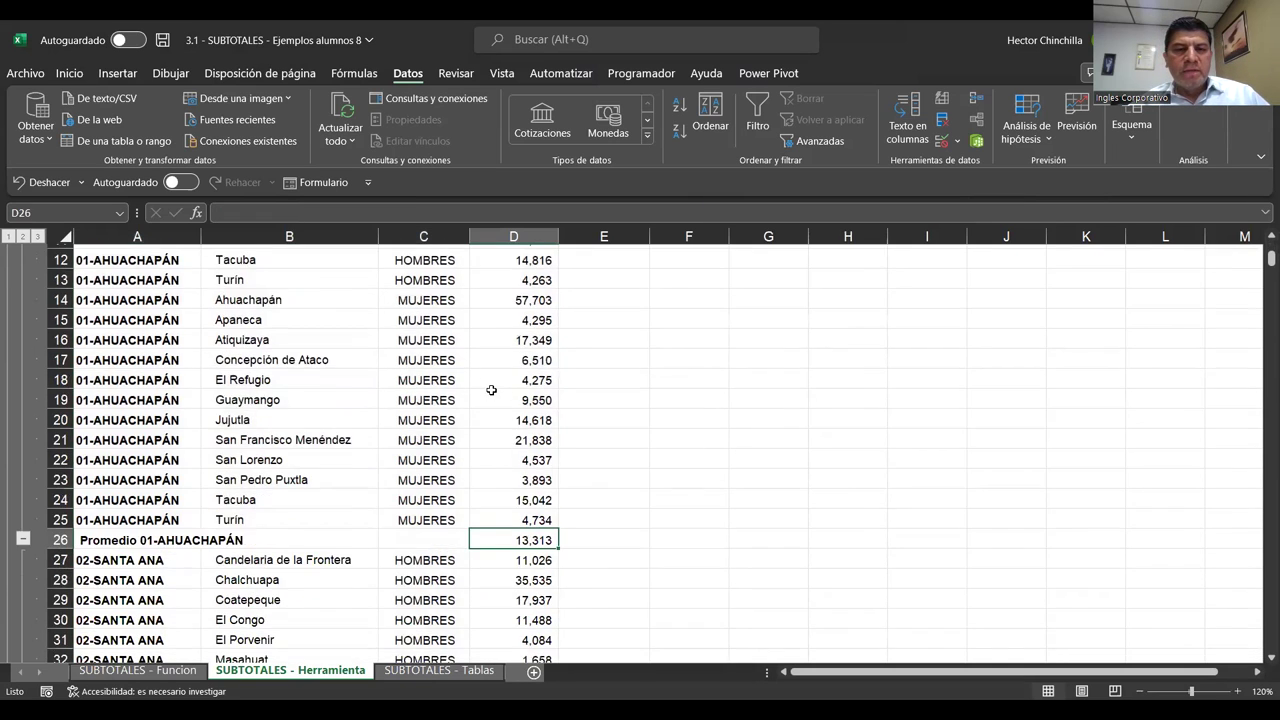
{"action": "scroll", "coordinate": [486, 390], "scroll_direction": "down", "scroll_amount": 1}
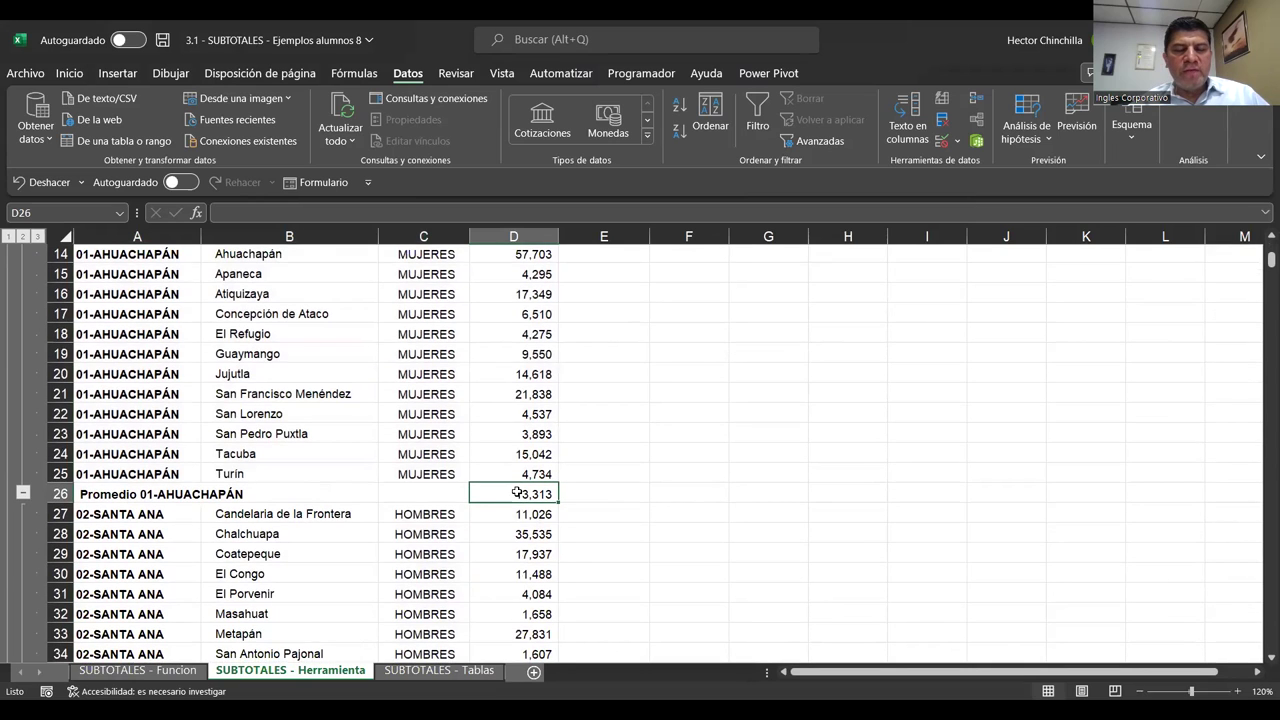
{"action": "scroll", "coordinate": [471, 447], "scroll_direction": "up", "scroll_amount": 3}
{"action": "scroll", "coordinate": [471, 447], "scroll_direction": "up", "scroll_amount": 2}
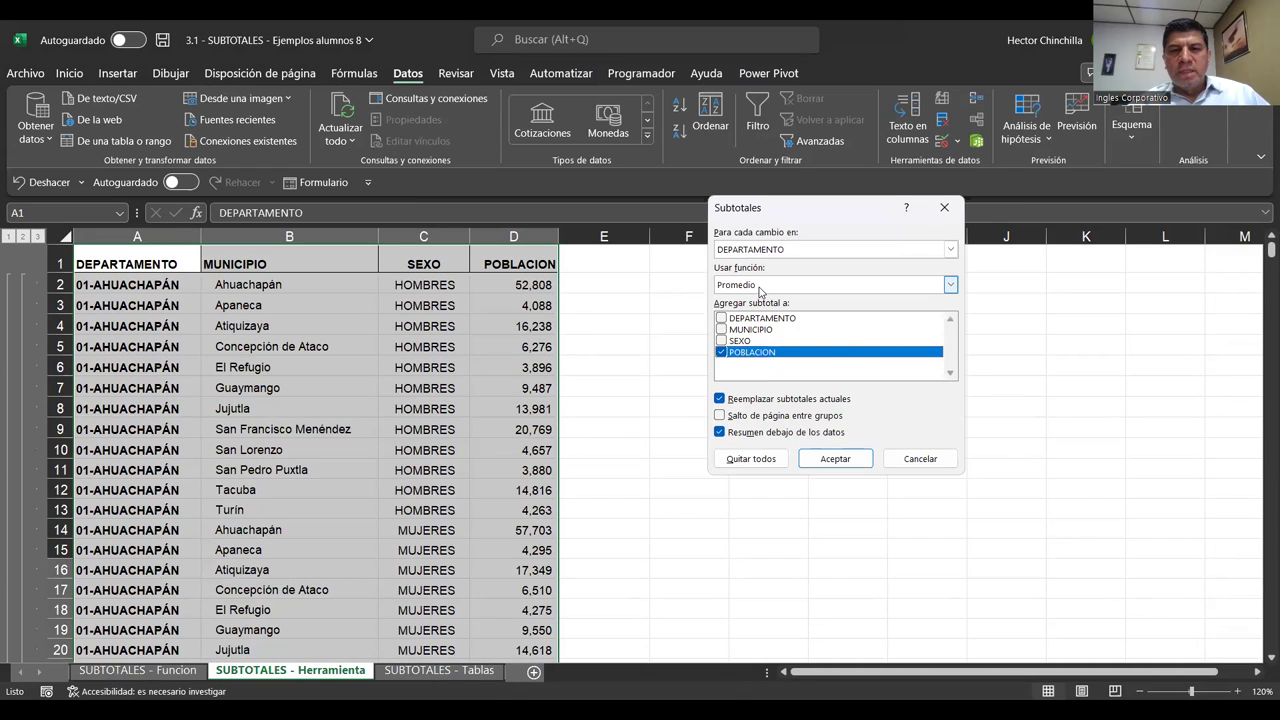
{"action": "left_click", "coordinate": [760, 287]}
{"action": "left_click", "coordinate": [760, 300]}
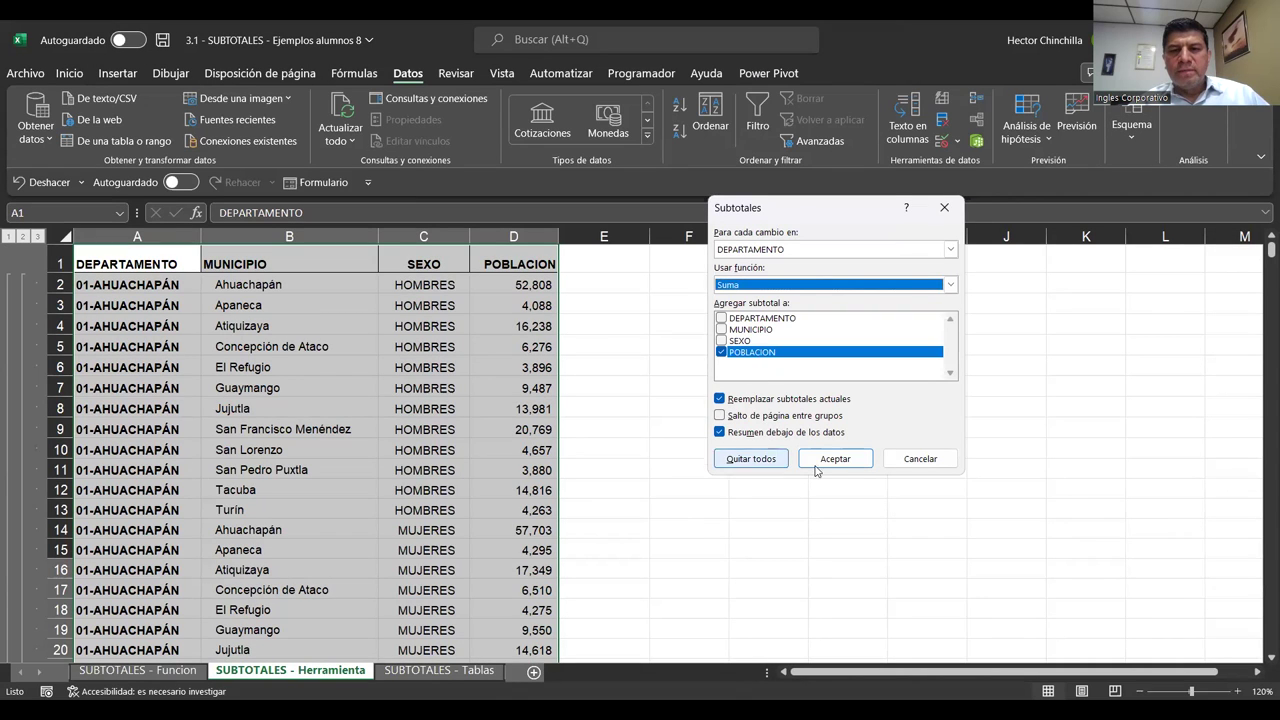
{"action": "left_click", "coordinate": [827, 465]}
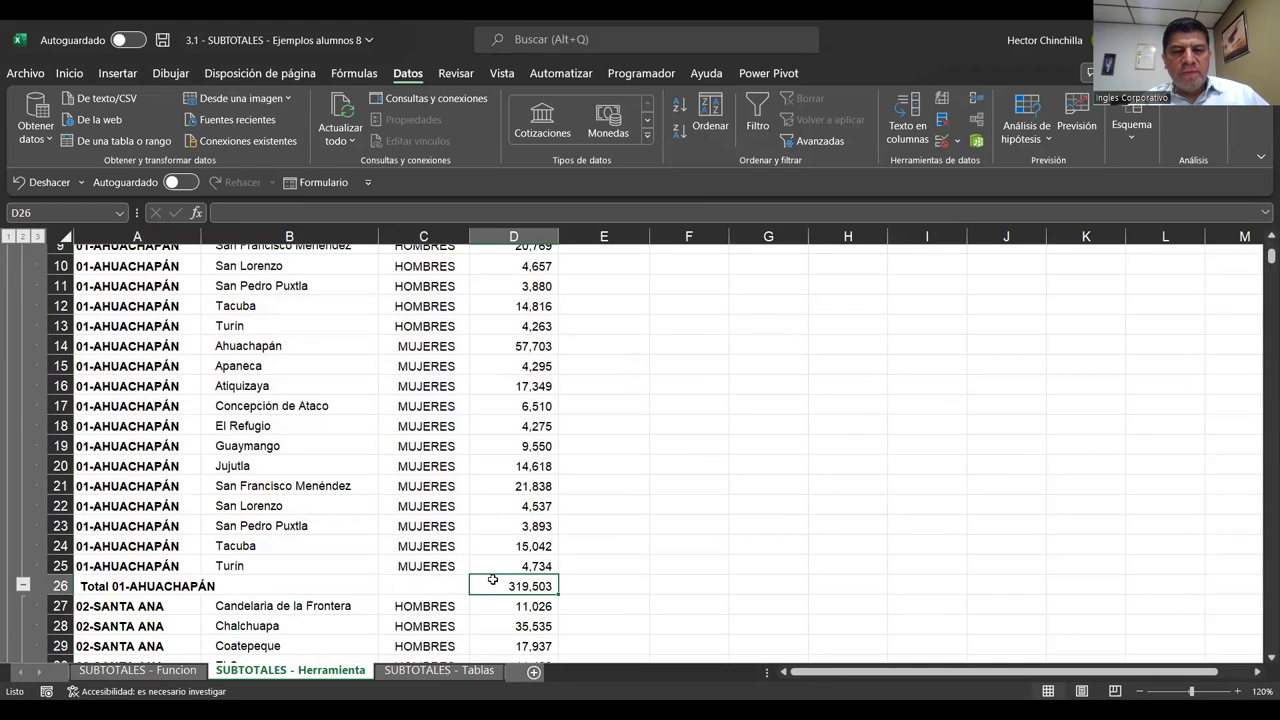
{"action": "scroll", "coordinate": [540, 458], "scroll_direction": "up", "scroll_amount": 3}
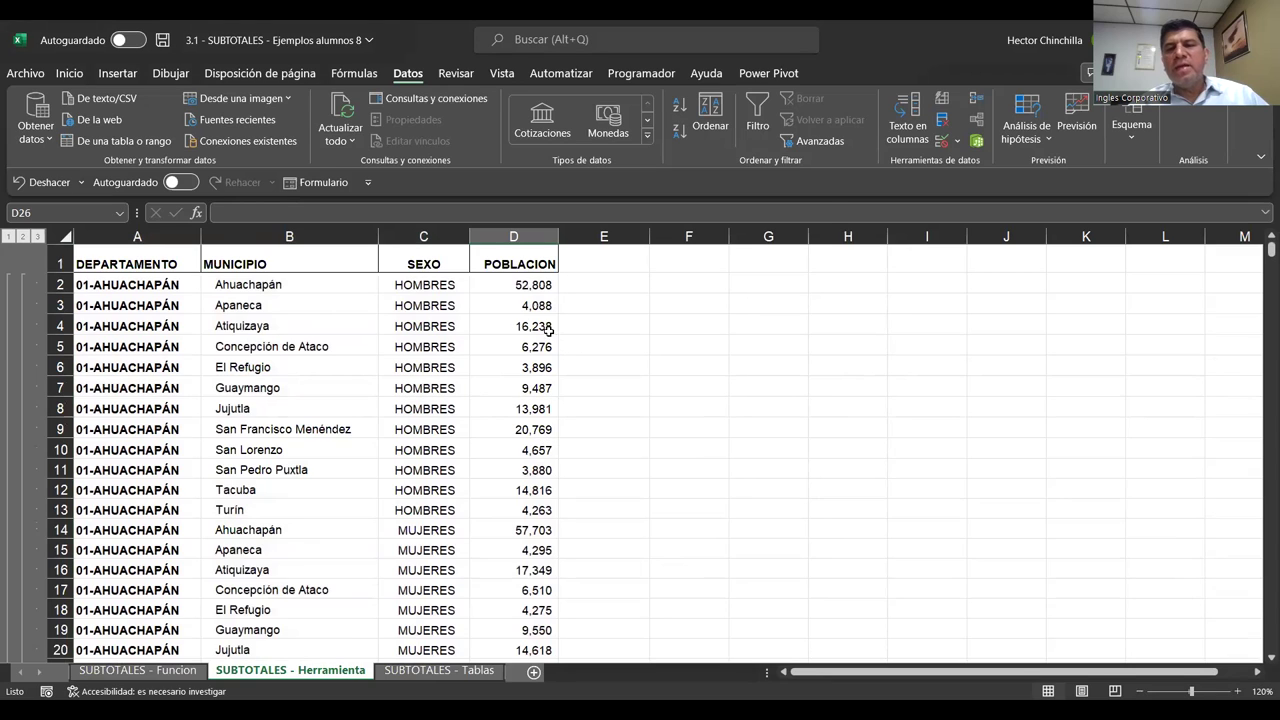
Step: Apply a Promedio subtotal on POBLACION with 'Reemplazar subtotales actuales' unchecked
{"action": "left_click", "coordinate": [1148, 181]}
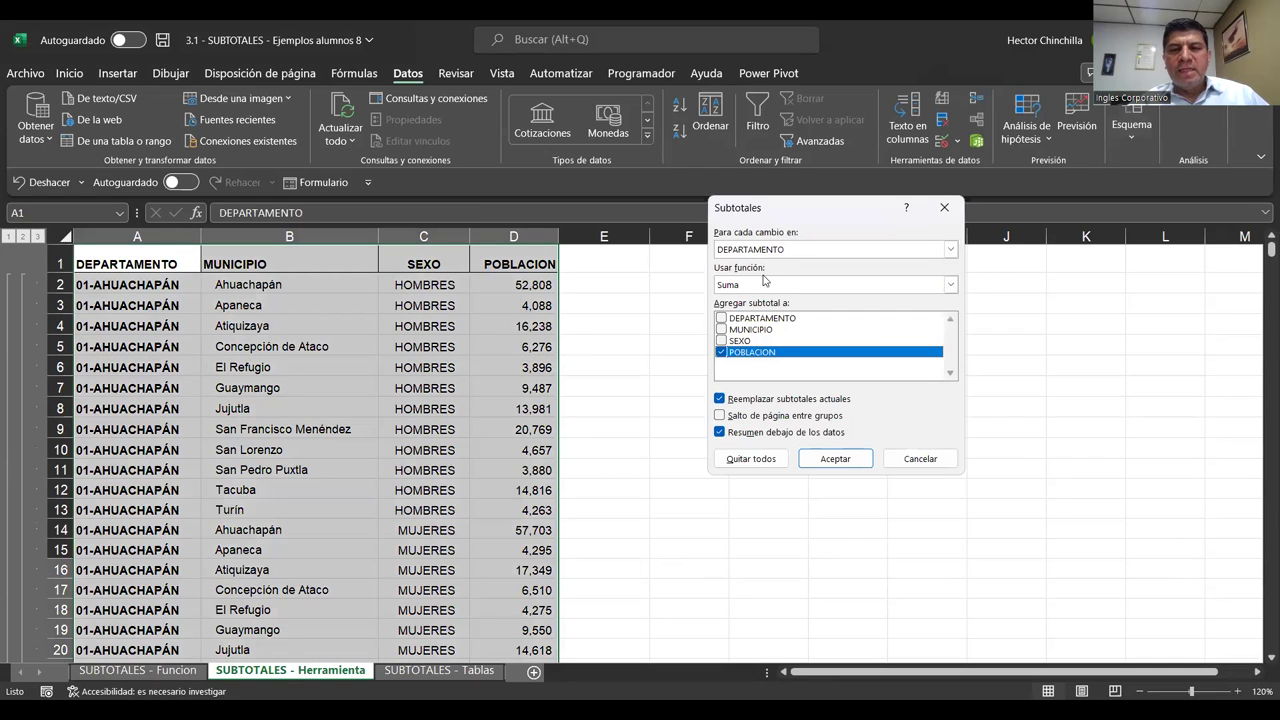
{"action": "left_click", "coordinate": [766, 284]}
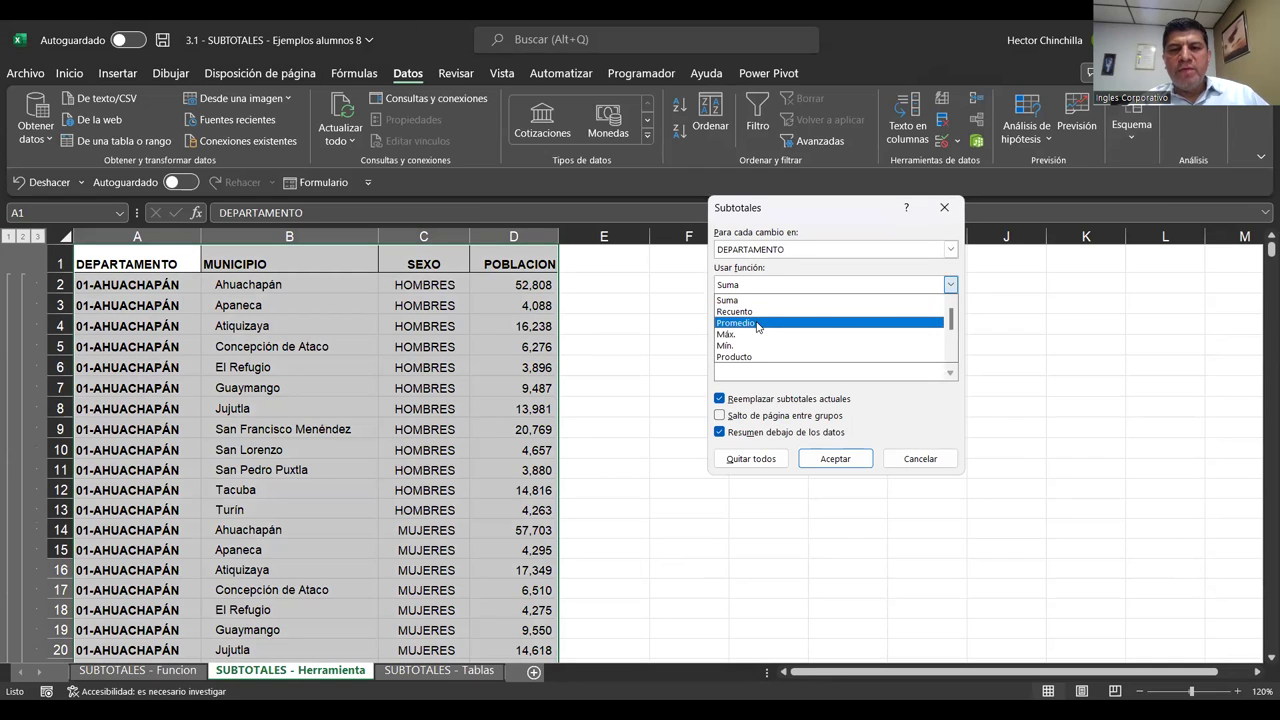
{"action": "left_click", "coordinate": [758, 325]}
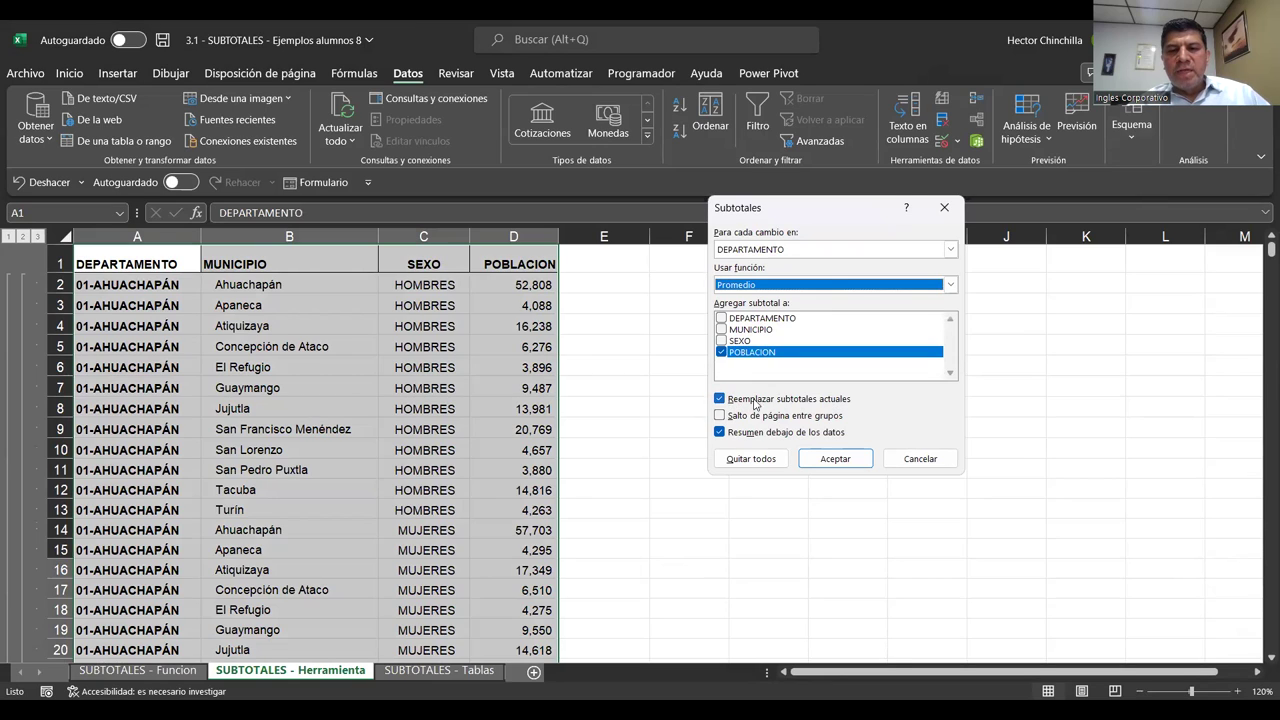
{"action": "left_click", "coordinate": [719, 399]}
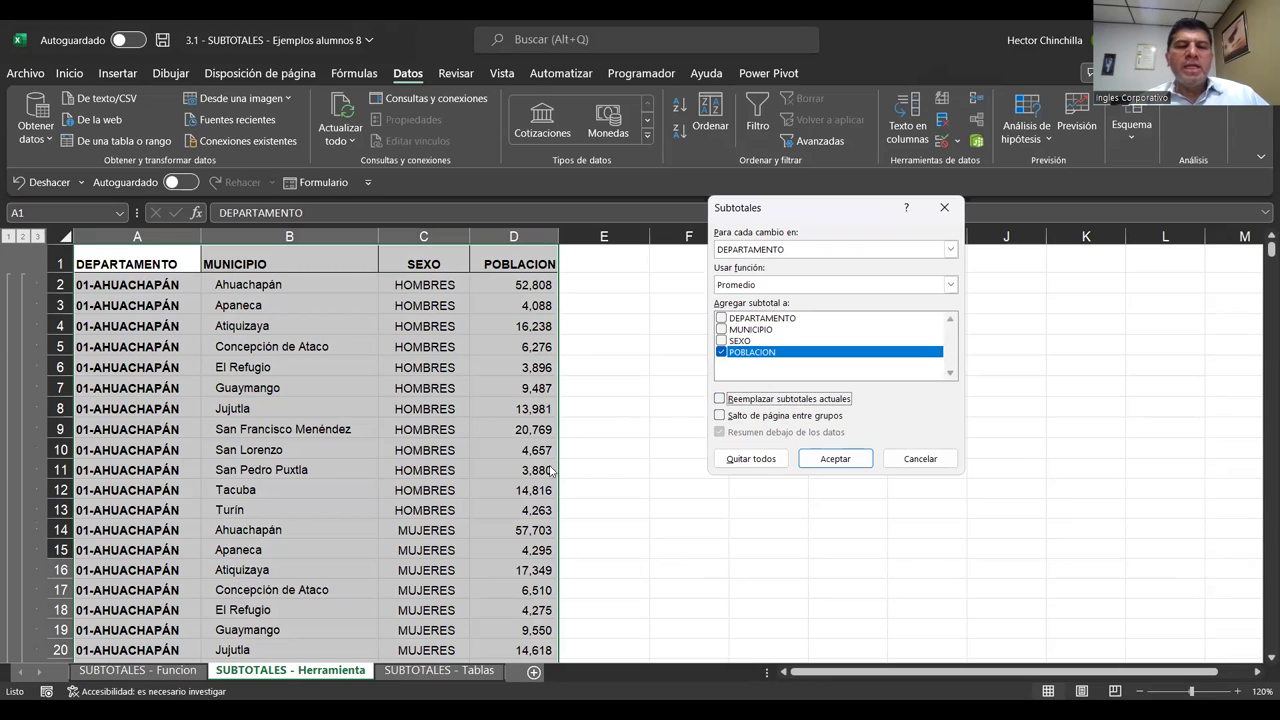
{"action": "left_click", "coordinate": [833, 460]}
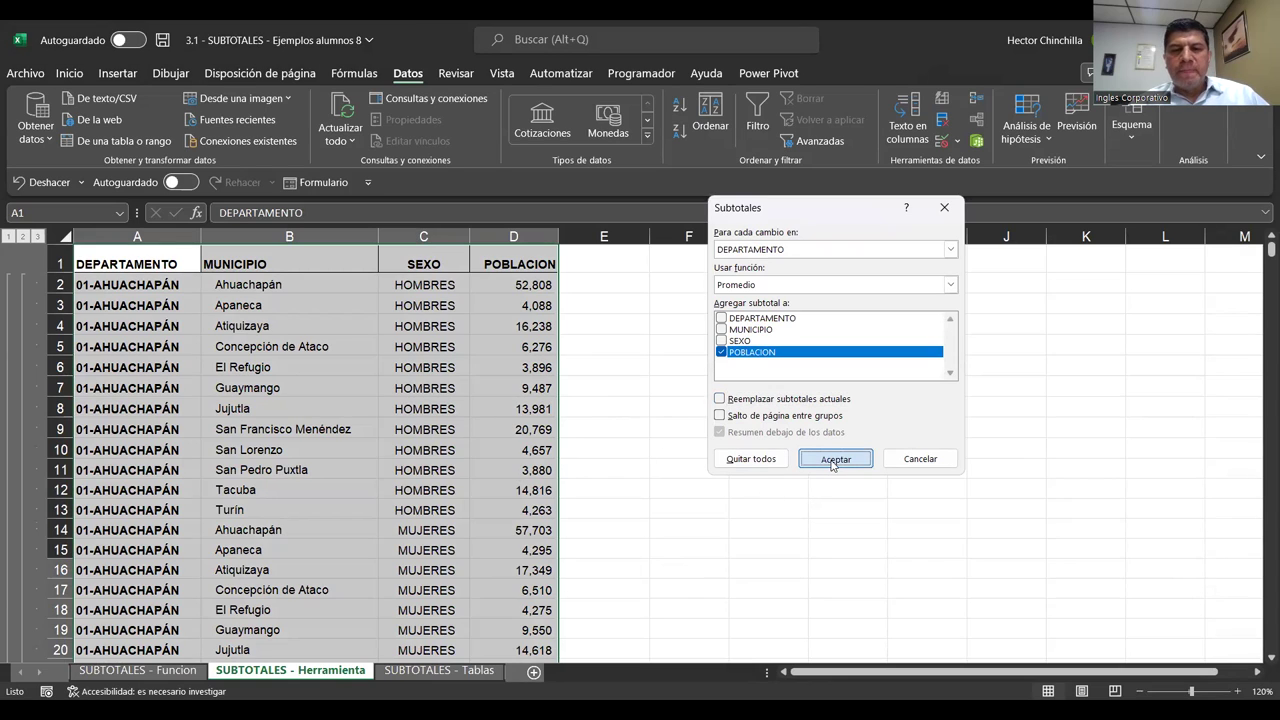
Step: Inspect the total formula in D27 and average formula in D26, then collapse to outline level 3
{"action": "scroll", "coordinate": [453, 413], "scroll_direction": "down", "scroll_amount": 4}
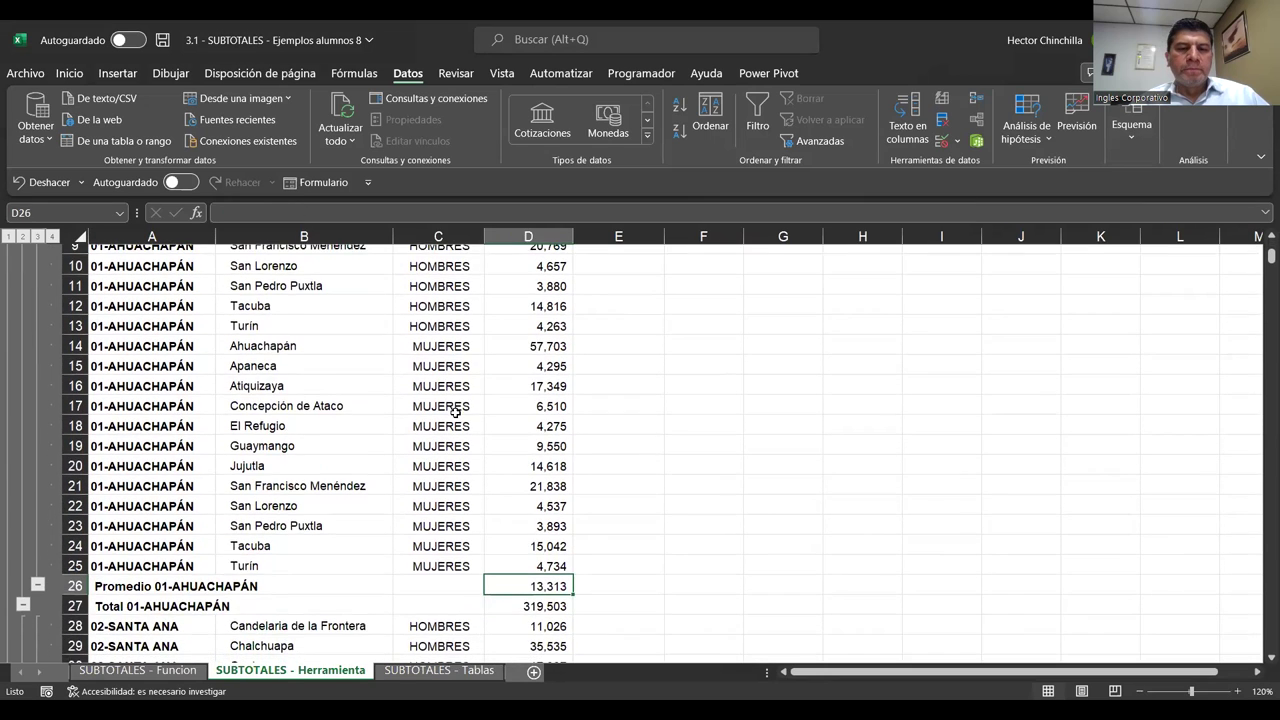
{"action": "scroll", "coordinate": [455, 413], "scroll_direction": "down", "scroll_amount": 1}
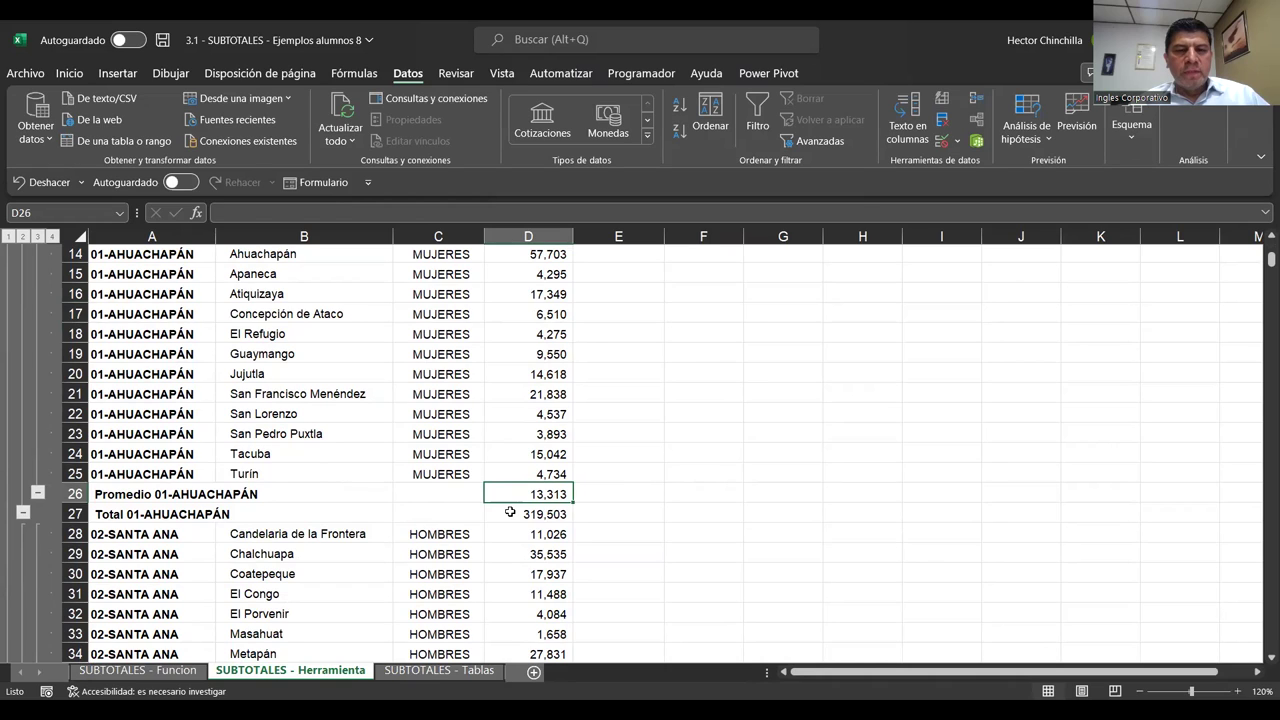
{"action": "left_click", "coordinate": [510, 512]}
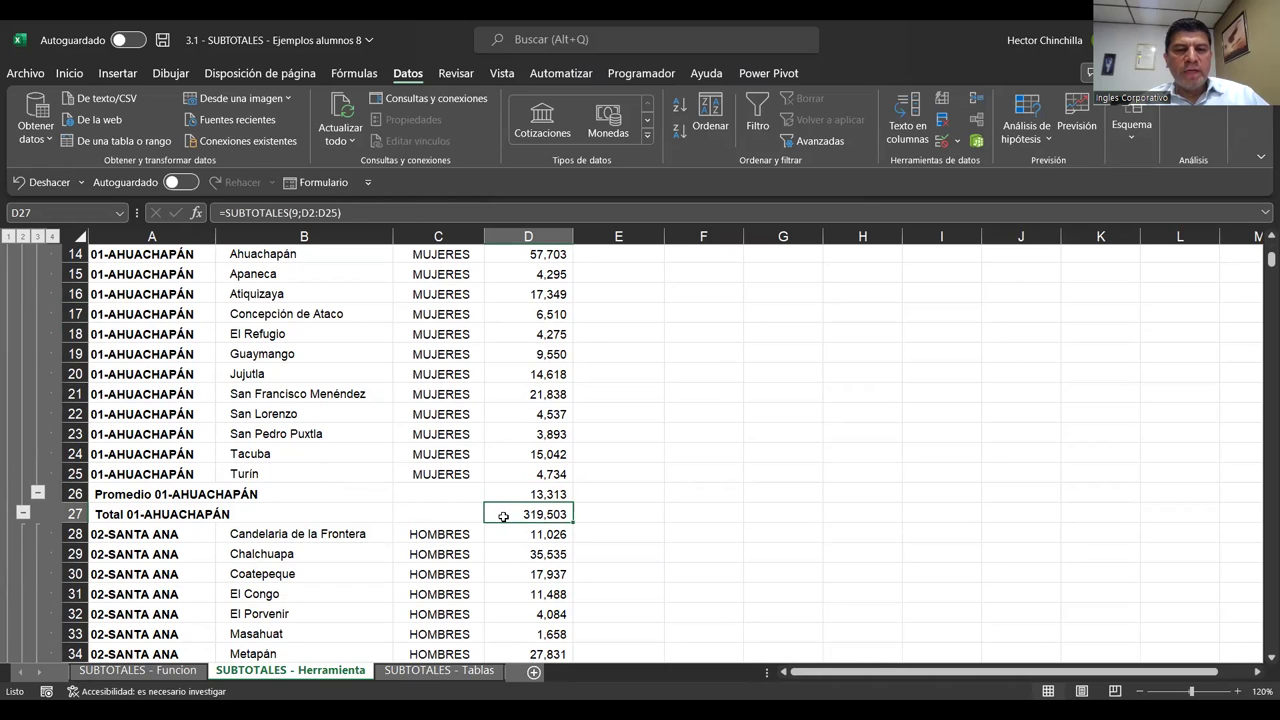
{"action": "left_click", "coordinate": [510, 496]}
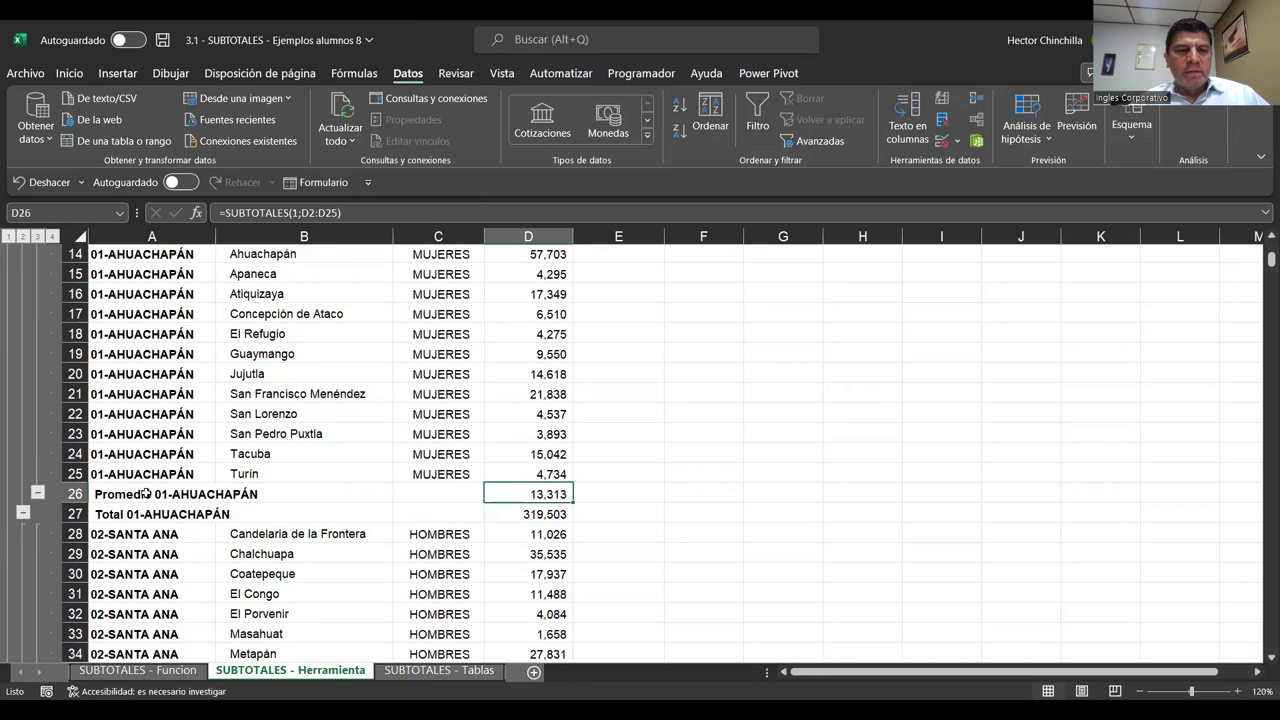
{"action": "scroll", "coordinate": [146, 494], "scroll_direction": "up", "scroll_amount": 5}
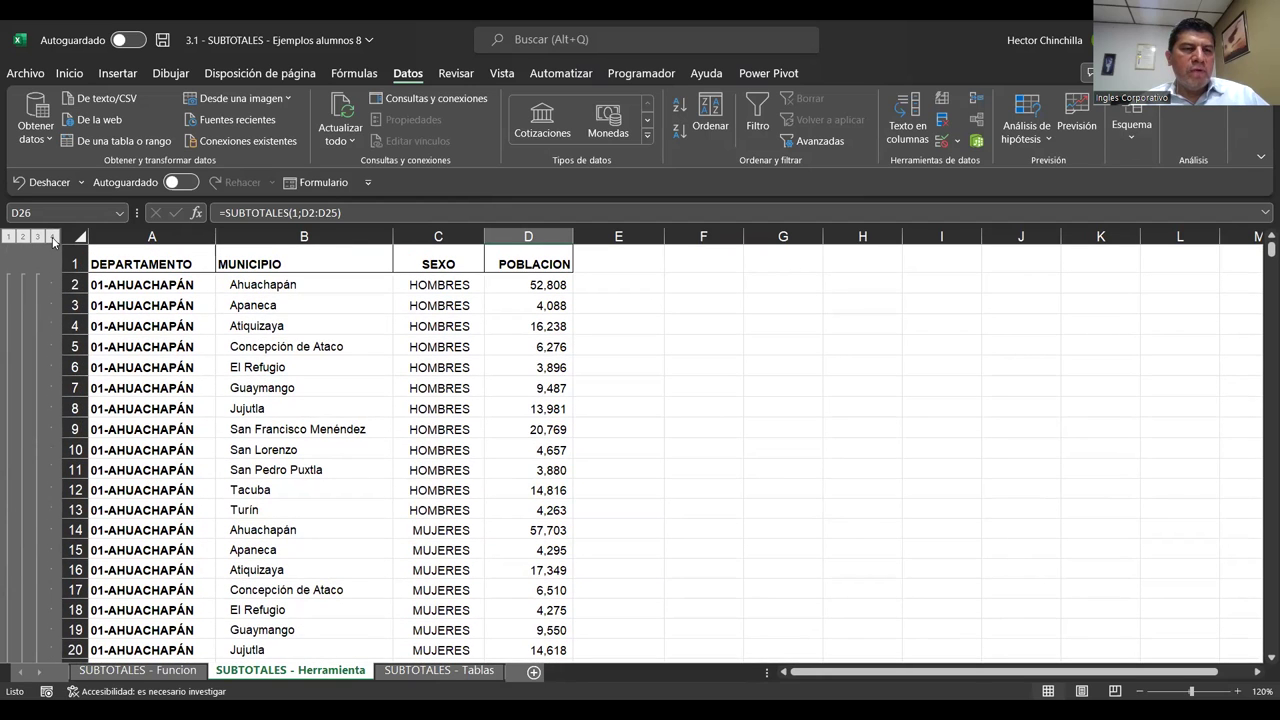
{"action": "left_click", "coordinate": [38, 237]}
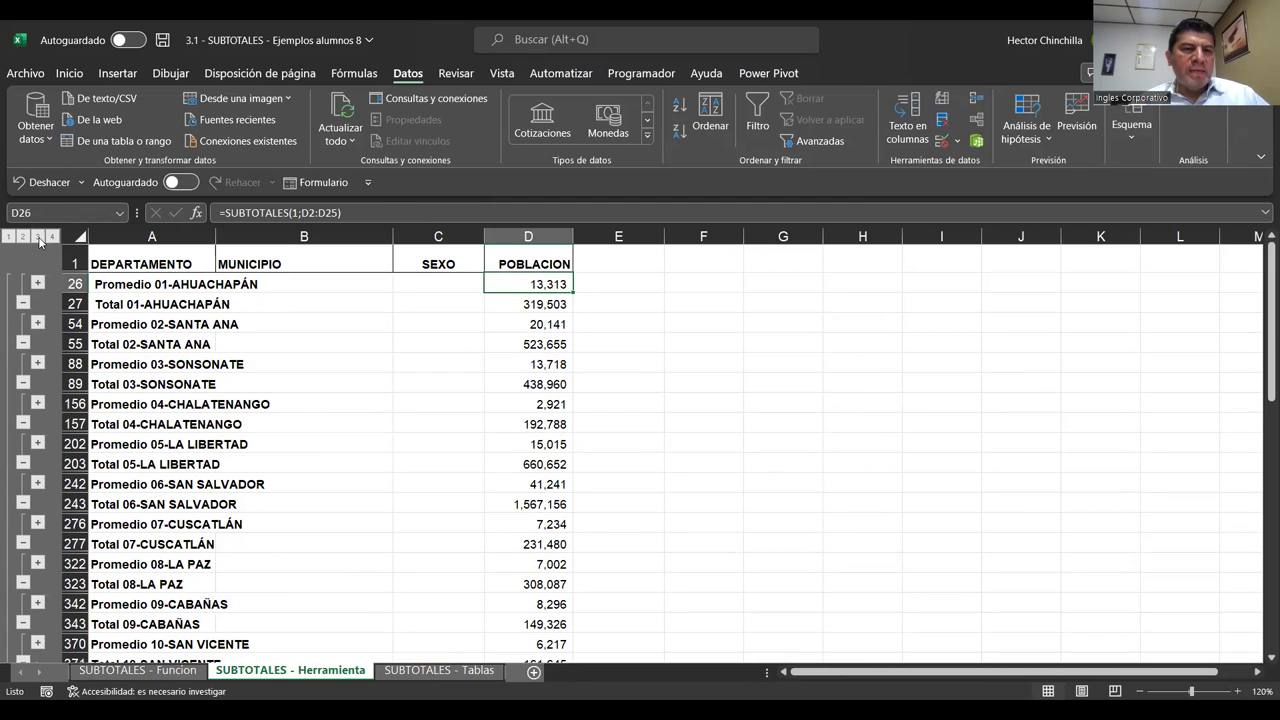
Step: Switch to outline level 4, then level 2, and expand the 01-AHUACHAPÁN group
{"action": "left_click", "coordinate": [53, 237]}
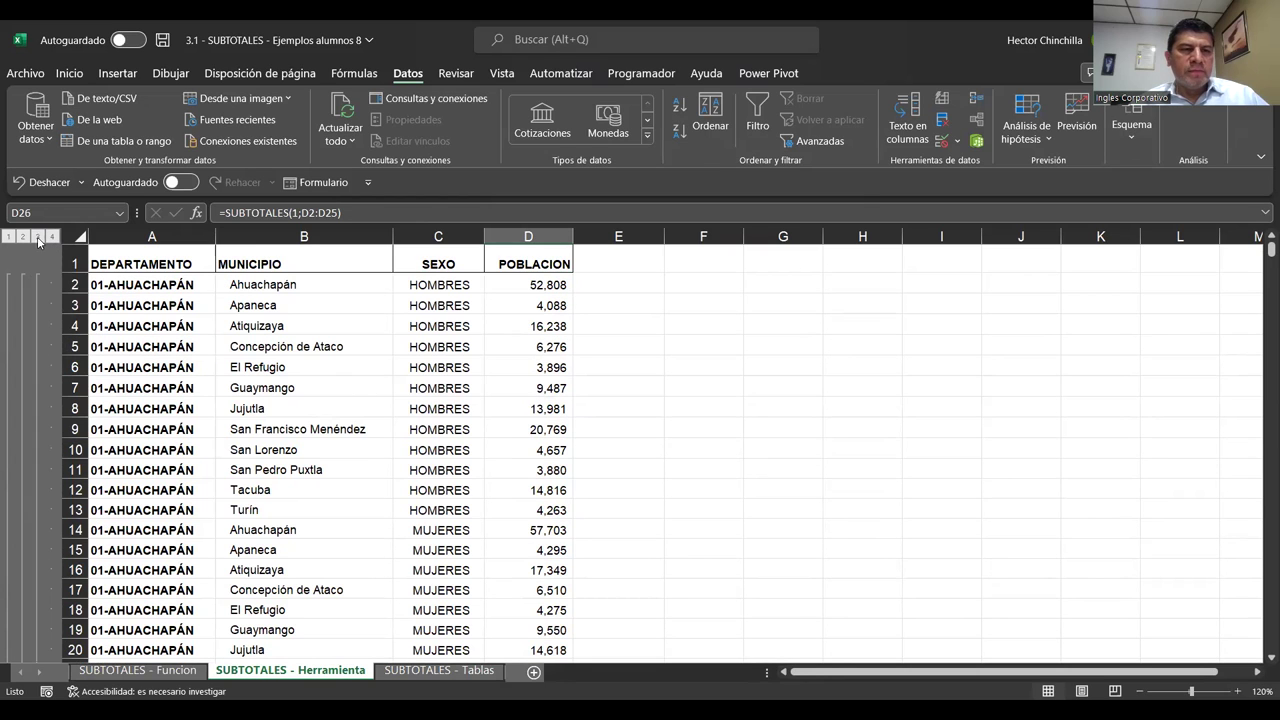
{"action": "left_click", "coordinate": [25, 239]}
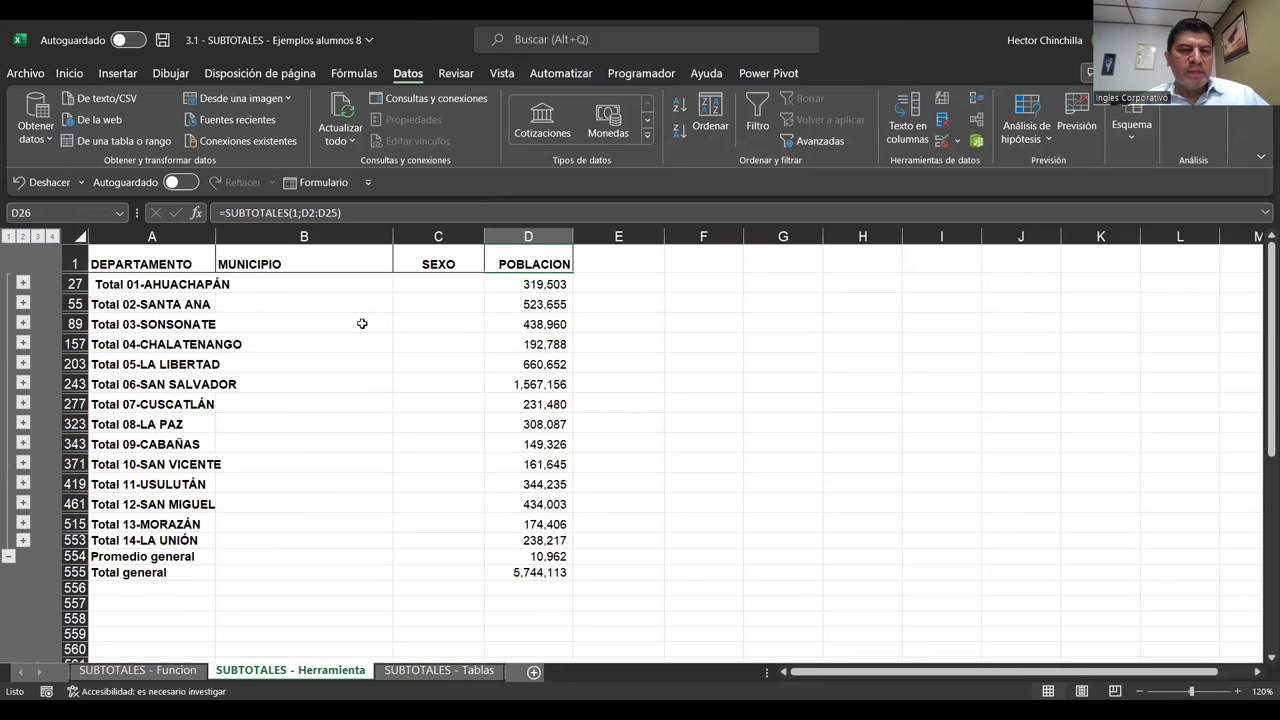
{"action": "left_click", "coordinate": [23, 283]}
{"action": "left_click", "coordinate": [50, 237]}
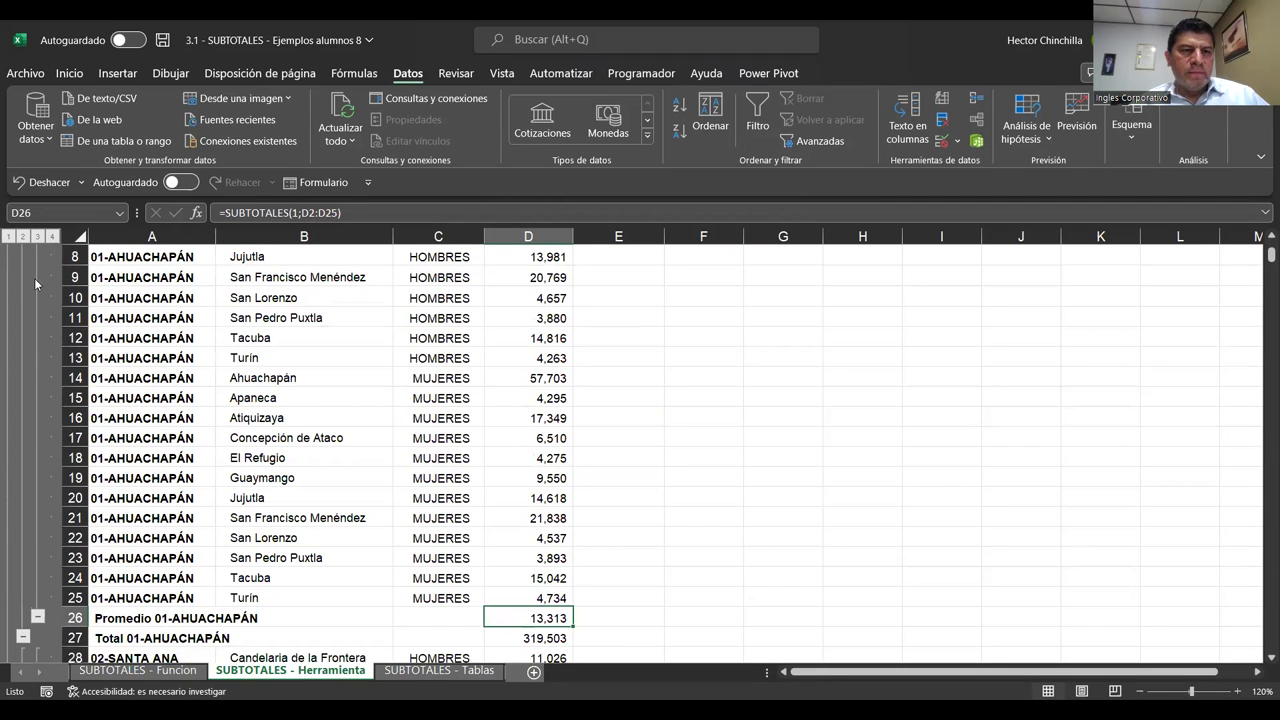
Step: Toggle between outline levels 3 and 4, ending with all municipality detail rows shown
{"action": "left_click", "coordinate": [36, 237]}
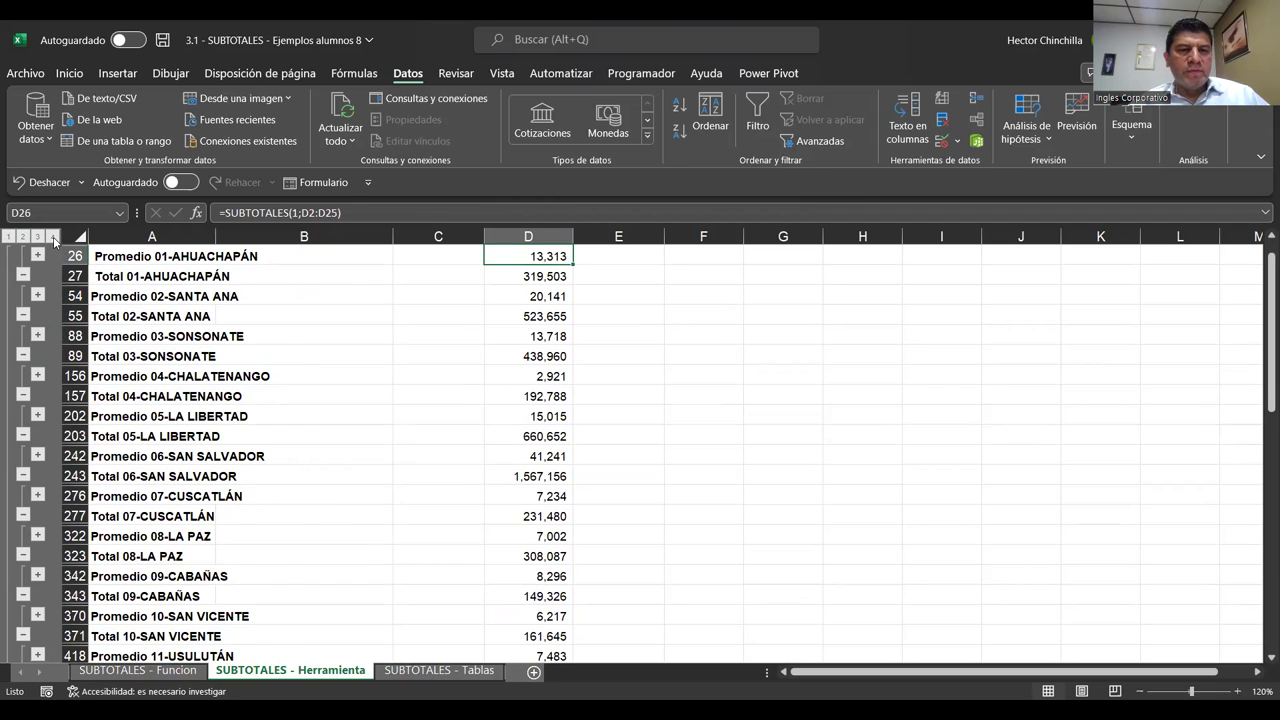
{"action": "left_click", "coordinate": [53, 237]}
{"action": "scroll", "coordinate": [244, 327], "scroll_direction": "up", "scroll_amount": 1}
{"action": "scroll", "coordinate": [340, 400], "scroll_direction": "up", "scroll_amount": 1}
{"action": "scroll", "coordinate": [420, 445], "scroll_direction": "up", "scroll_amount": 1}
{"action": "scroll", "coordinate": [420, 380], "scroll_direction": "up", "scroll_amount": 3}
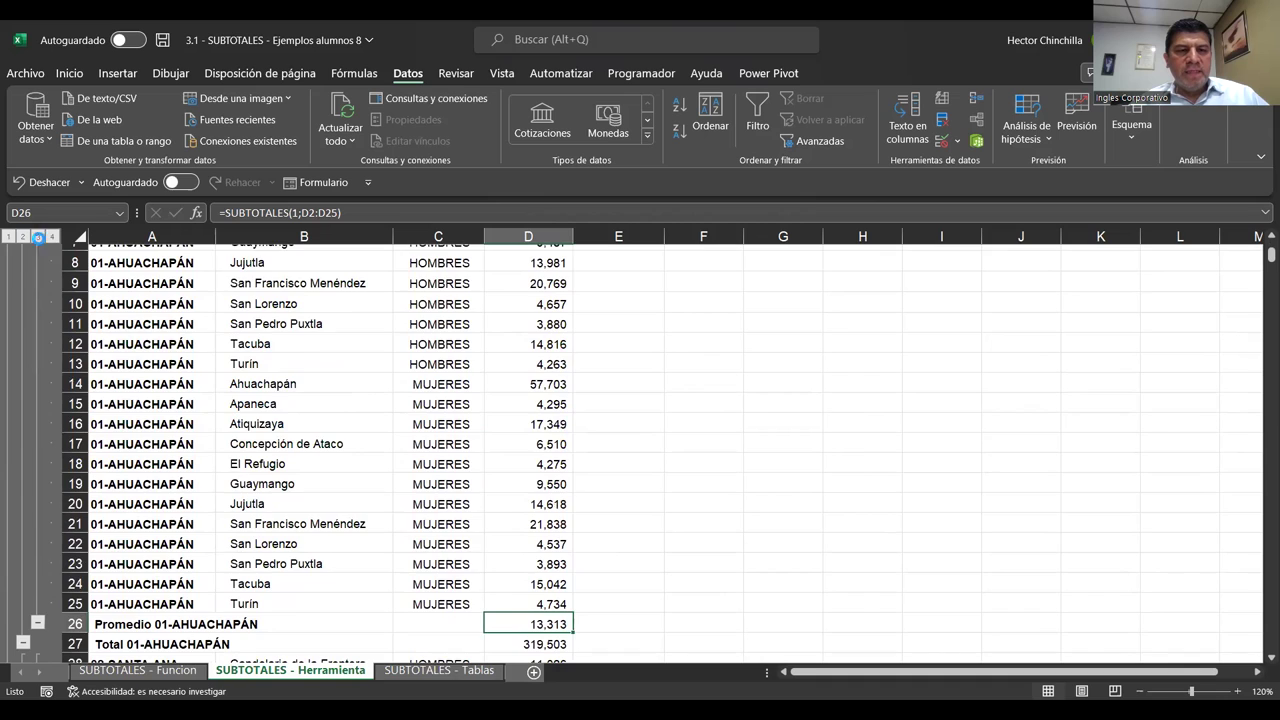
{"action": "left_click", "coordinate": [37, 237]}
{"action": "scroll", "coordinate": [330, 403], "scroll_direction": "up", "scroll_amount": 1}
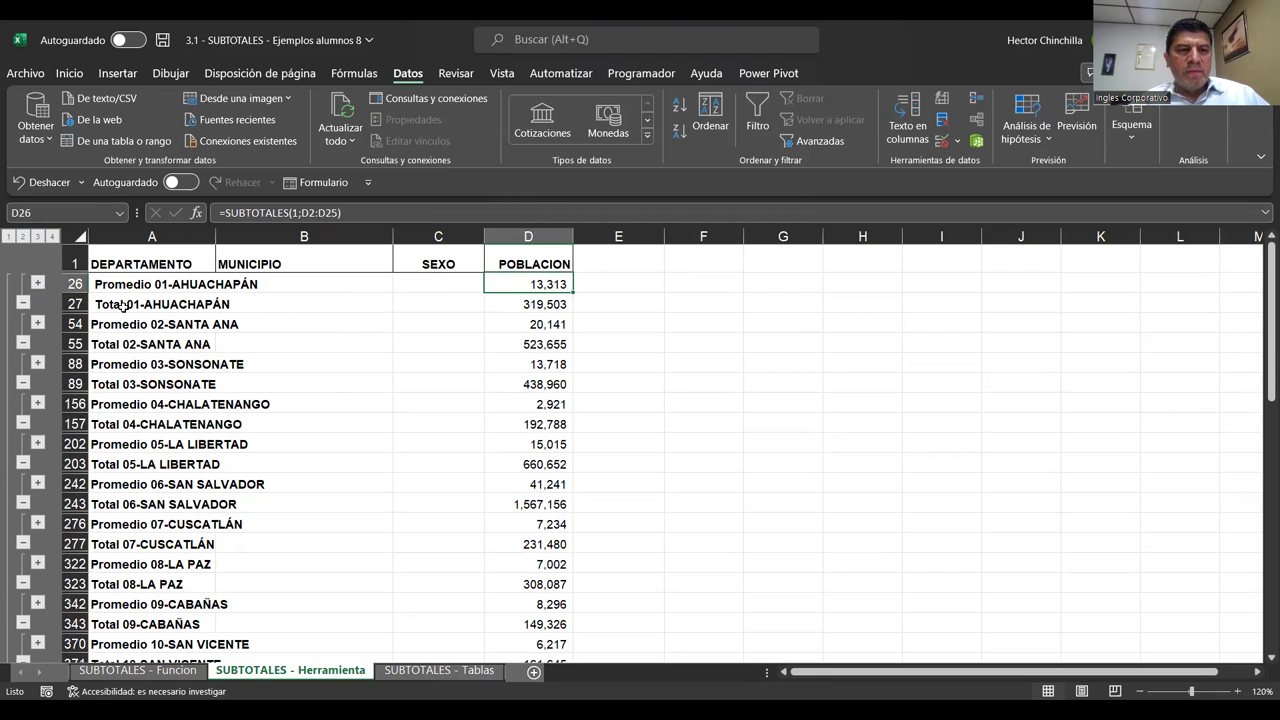
{"action": "left_click", "coordinate": [53, 237]}
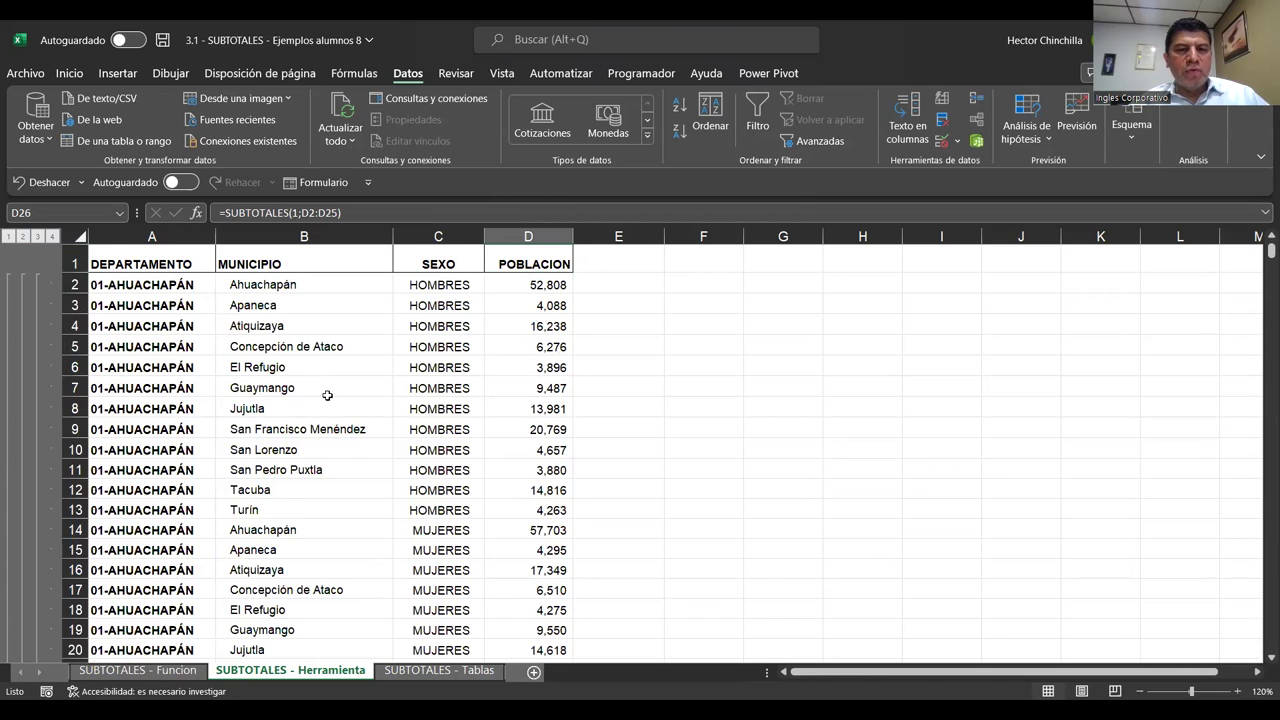
{"action": "scroll", "coordinate": [328, 403], "scroll_direction": "down", "scroll_amount": 3}
{"action": "scroll", "coordinate": [328, 403], "scroll_direction": "down", "scroll_amount": 2}
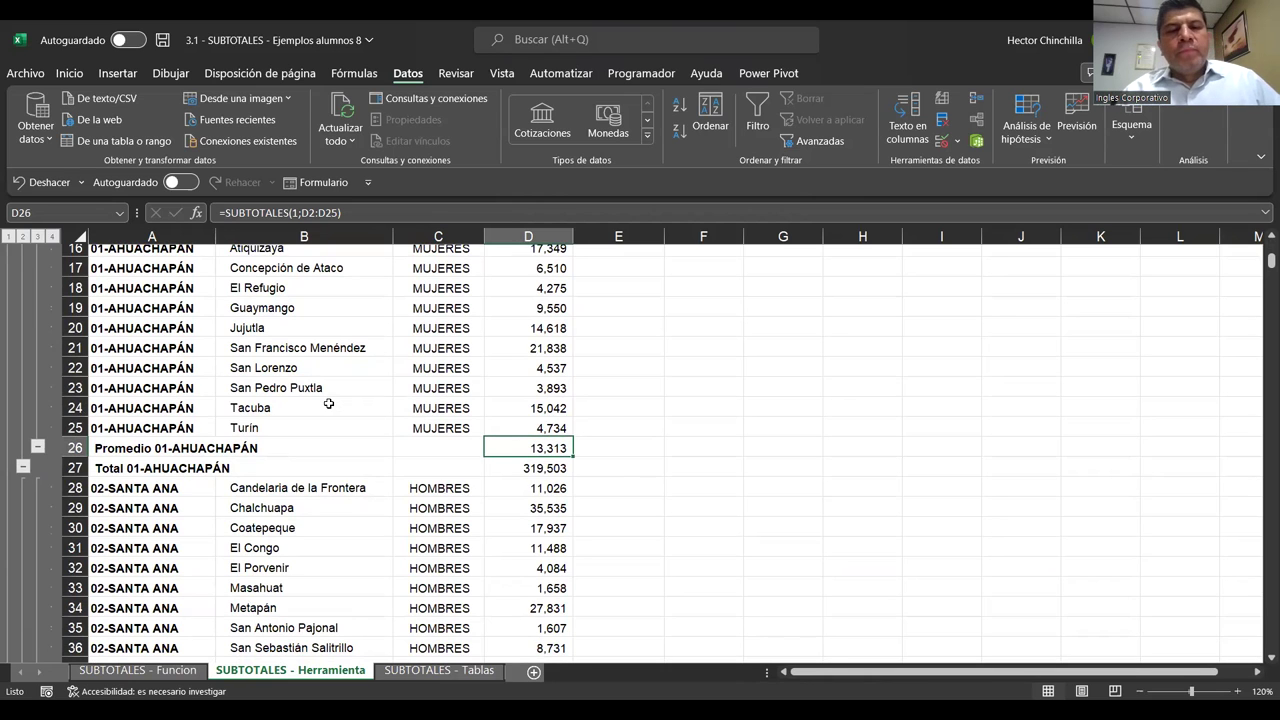
{"action": "scroll", "coordinate": [337, 437], "scroll_direction": "up", "scroll_amount": 2}
{"action": "scroll", "coordinate": [337, 437], "scroll_direction": "up", "scroll_amount": 3}
{"action": "scroll", "coordinate": [337, 437], "scroll_direction": "up", "scroll_amount": 1}
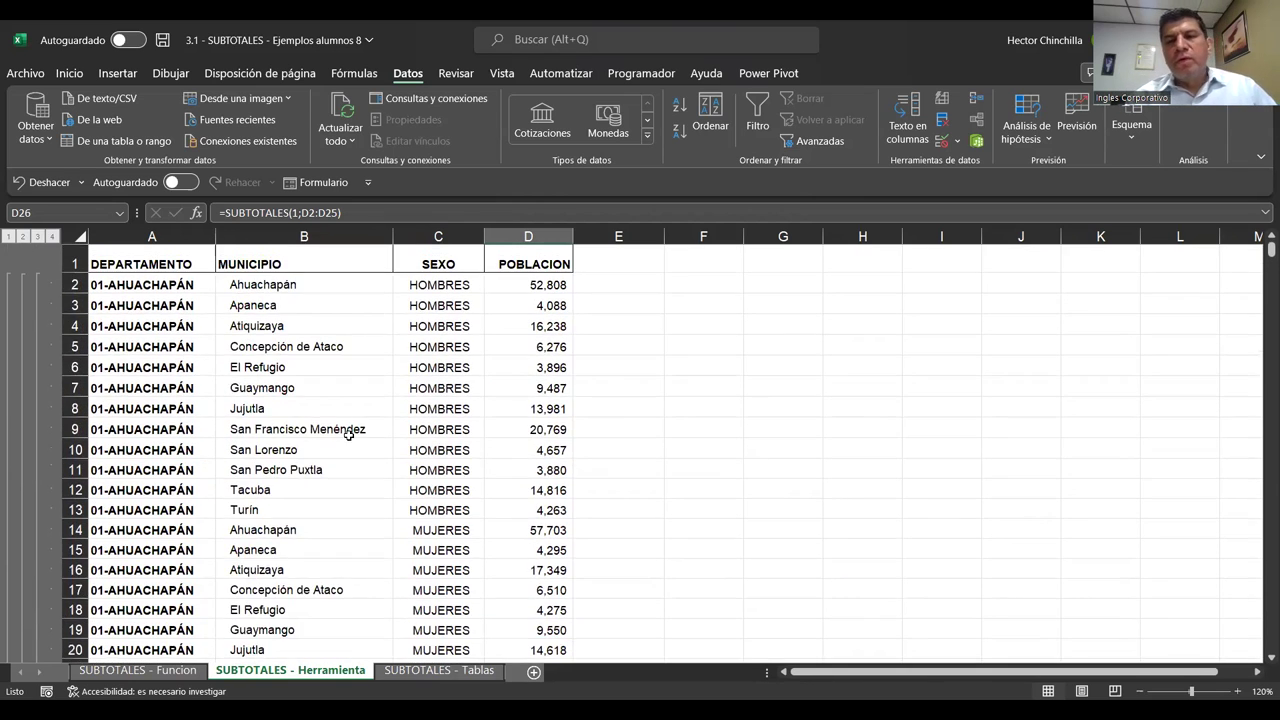
{"action": "left_click", "coordinate": [231, 362]}
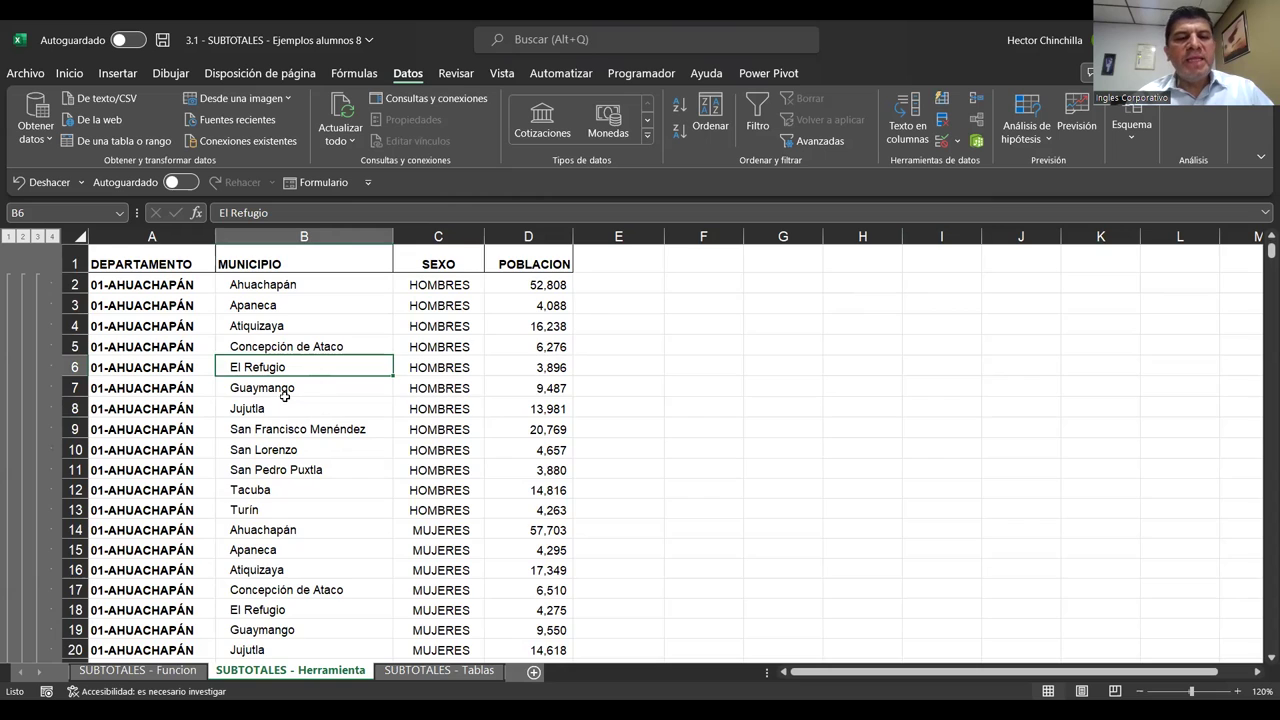
{"action": "scroll", "coordinate": [279, 397], "scroll_direction": "down", "scroll_amount": 3}
{"action": "scroll", "coordinate": [279, 397], "scroll_direction": "down", "scroll_amount": 2}
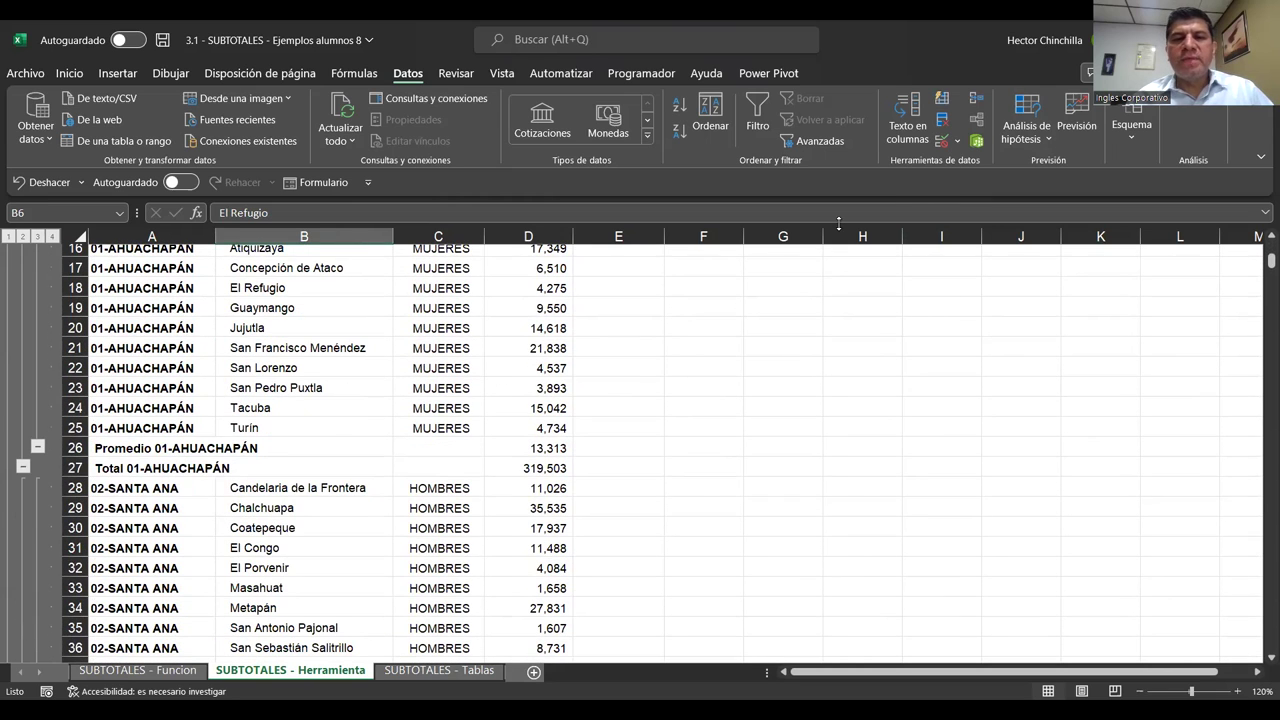
{"action": "left_click", "coordinate": [450, 368]}
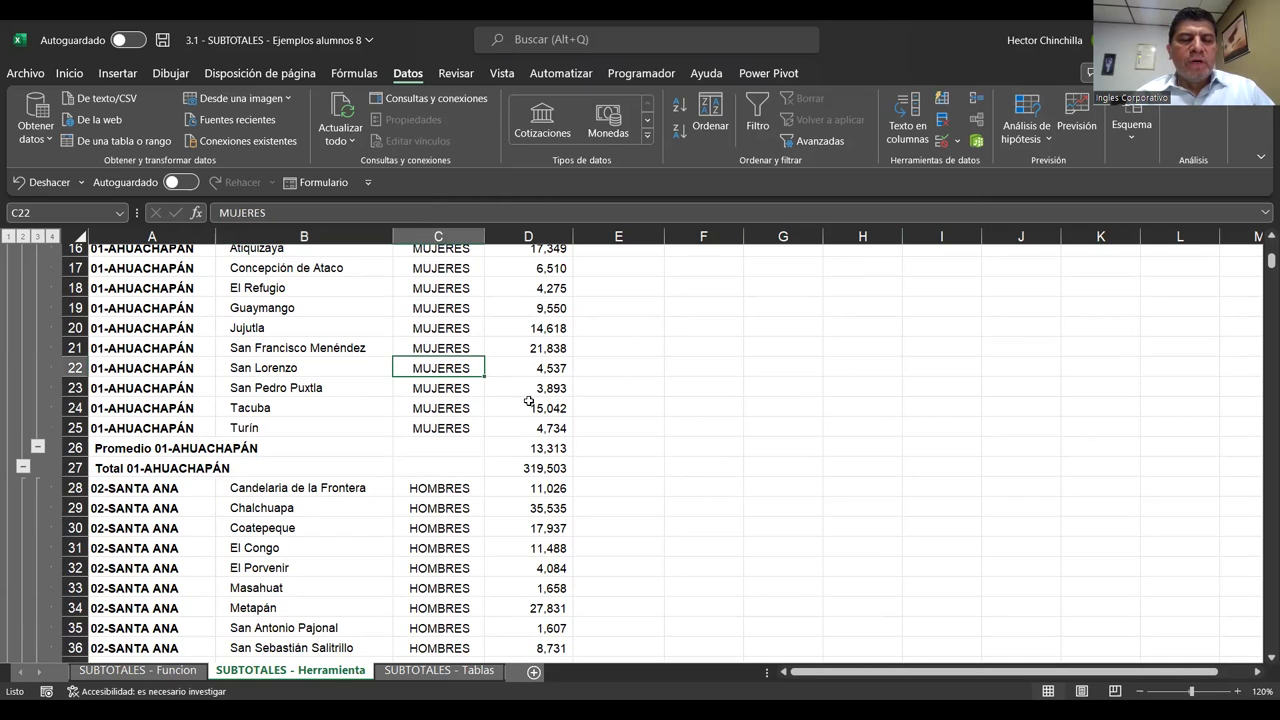
{"action": "left_click", "coordinate": [354, 366]}
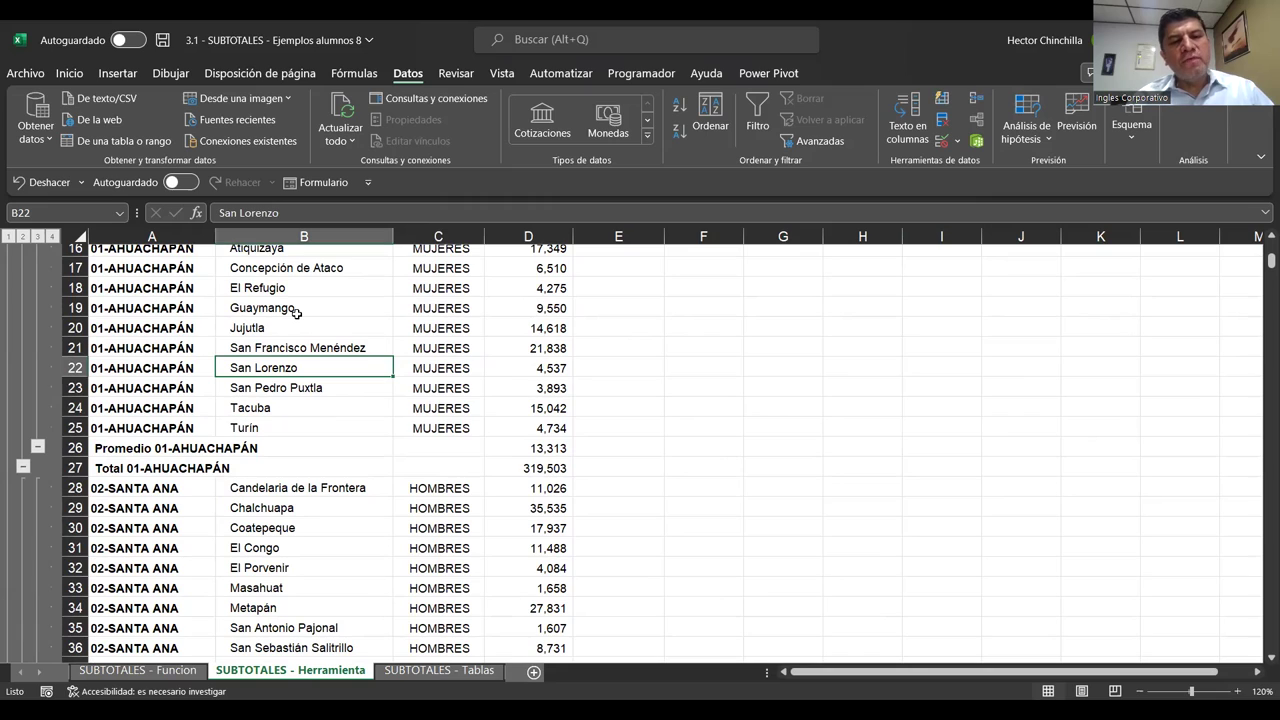
{"action": "left_click", "coordinate": [462, 328]}
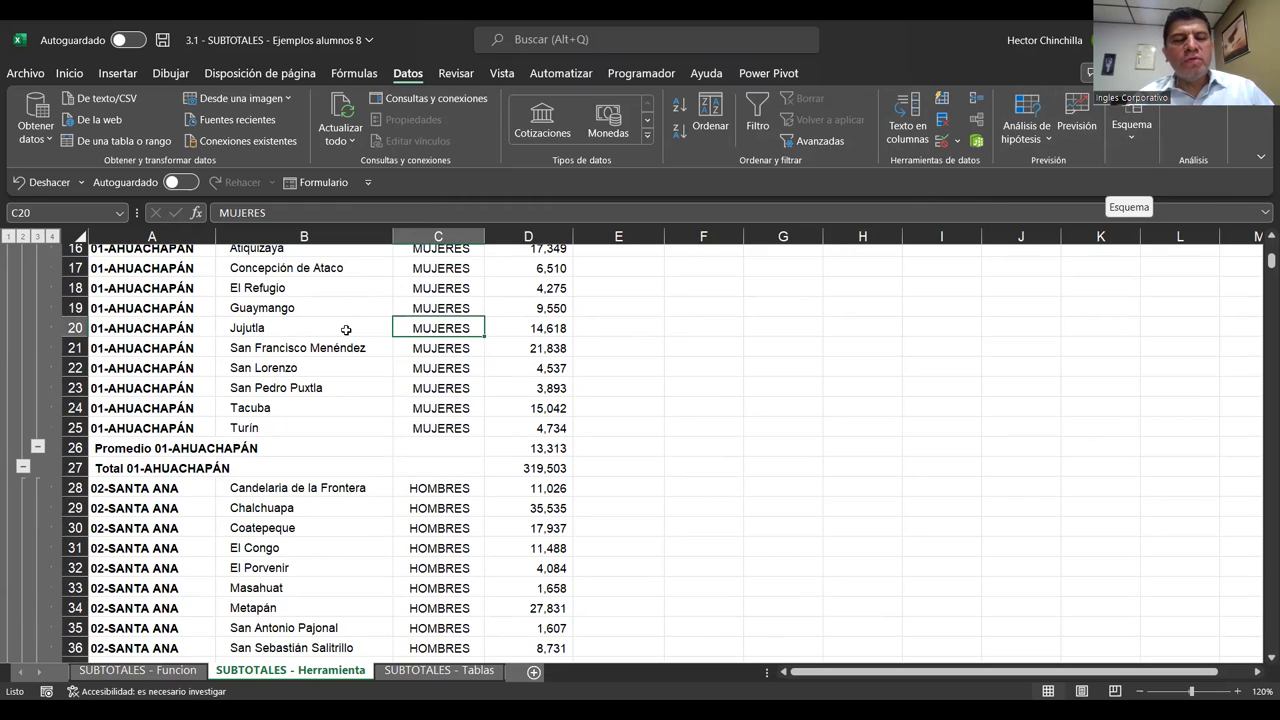
{"action": "left_click", "coordinate": [266, 372]}
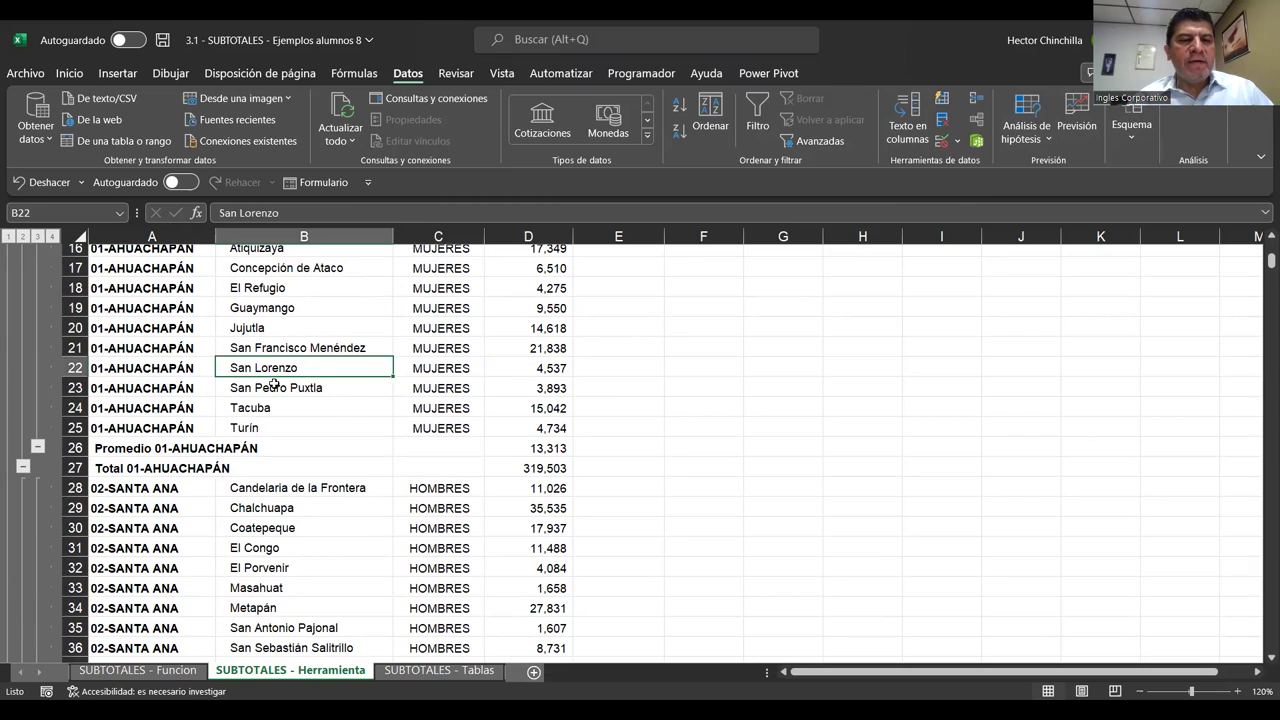
{"action": "left_click", "coordinate": [258, 330]}
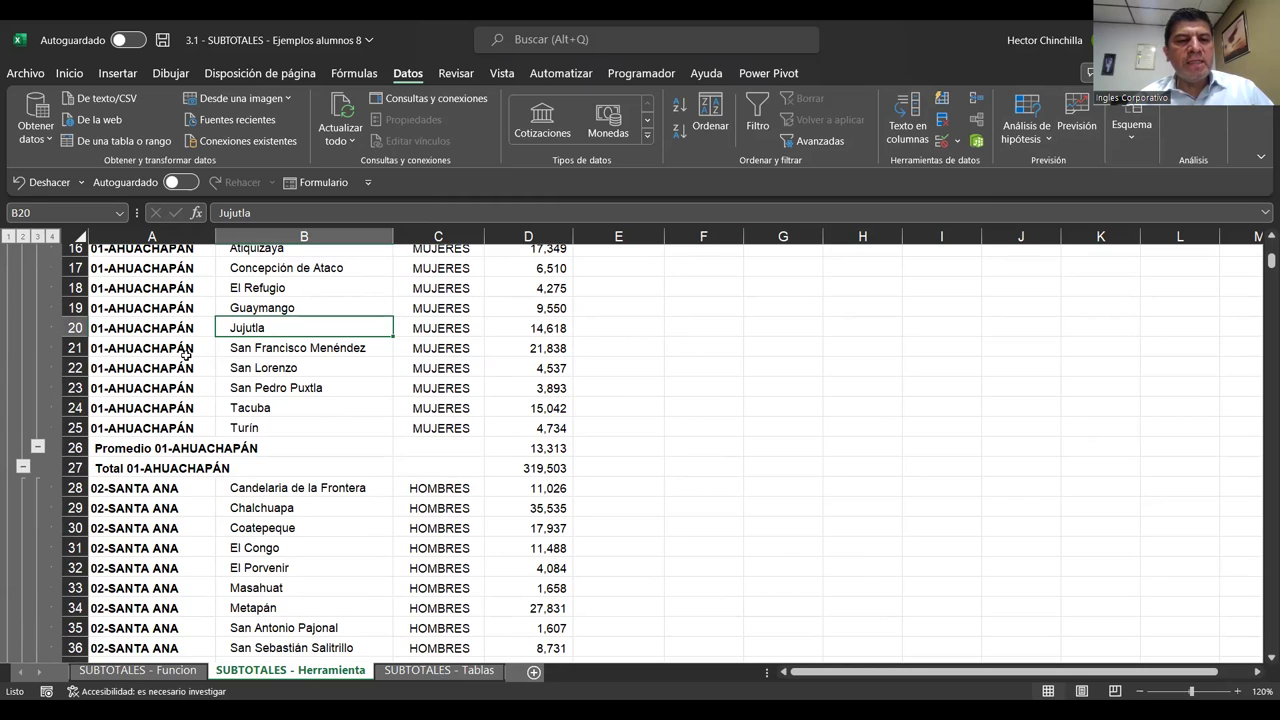
{"action": "left_click", "coordinate": [508, 451]}
{"action": "left_click", "coordinate": [468, 408]}
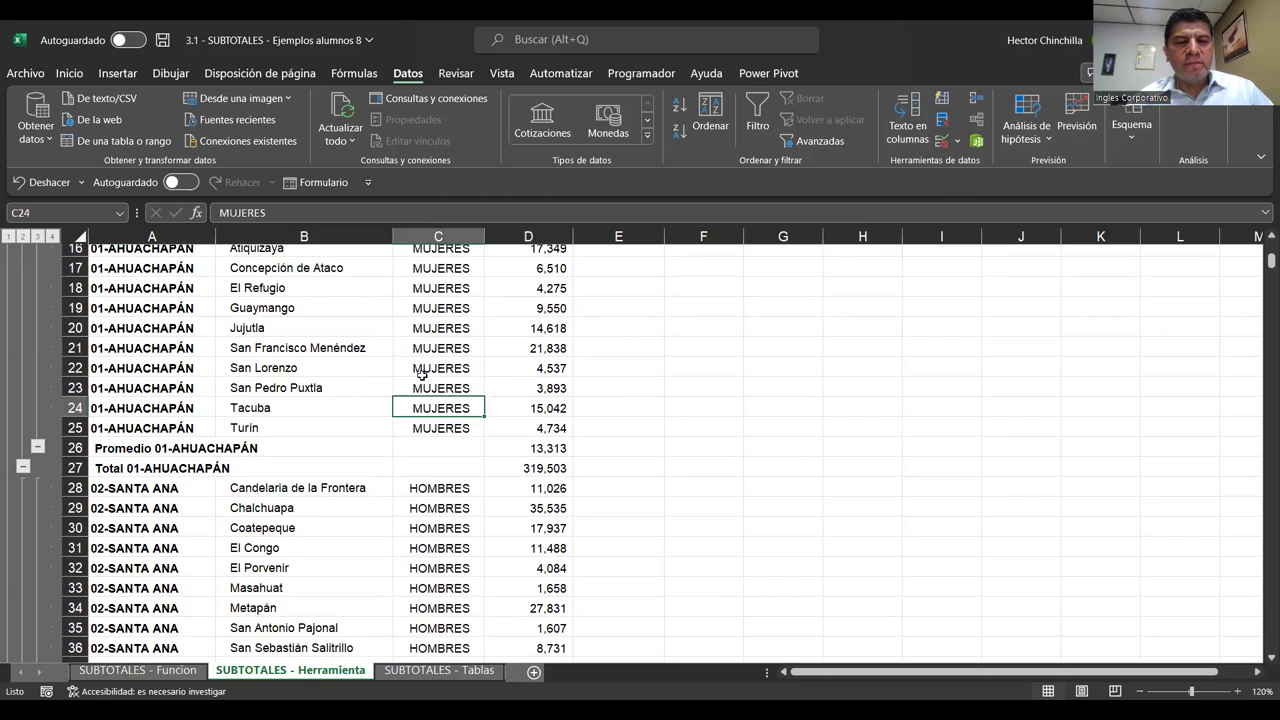
{"action": "left_click", "coordinate": [362, 367]}
{"action": "scroll", "coordinate": [298, 332], "scroll_direction": "up", "scroll_amount": 2}
{"action": "scroll", "coordinate": [298, 332], "scroll_direction": "up", "scroll_amount": 3}
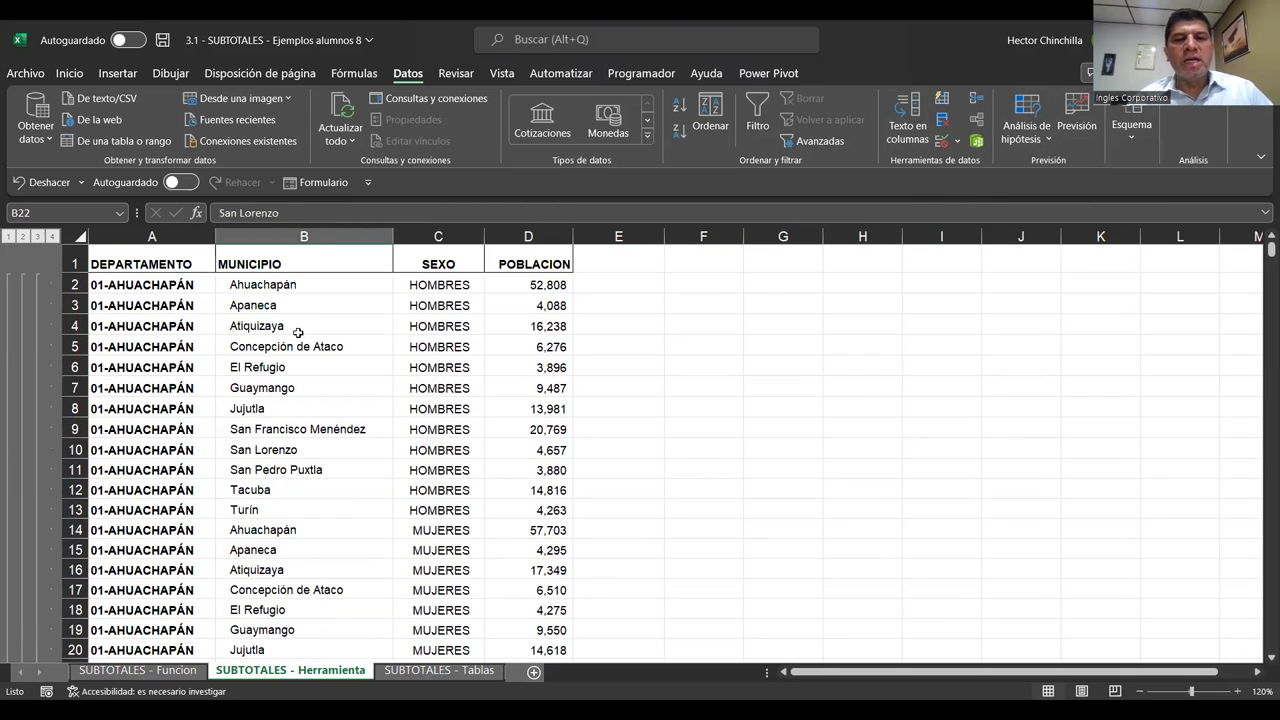
{"action": "scroll", "coordinate": [298, 332], "scroll_direction": "down", "scroll_amount": 3}
{"action": "scroll", "coordinate": [298, 332], "scroll_direction": "up", "scroll_amount": 3}
{"action": "scroll", "coordinate": [298, 332], "scroll_direction": "down", "scroll_amount": 1}
{"action": "scroll", "coordinate": [298, 332], "scroll_direction": "up", "scroll_amount": 1}
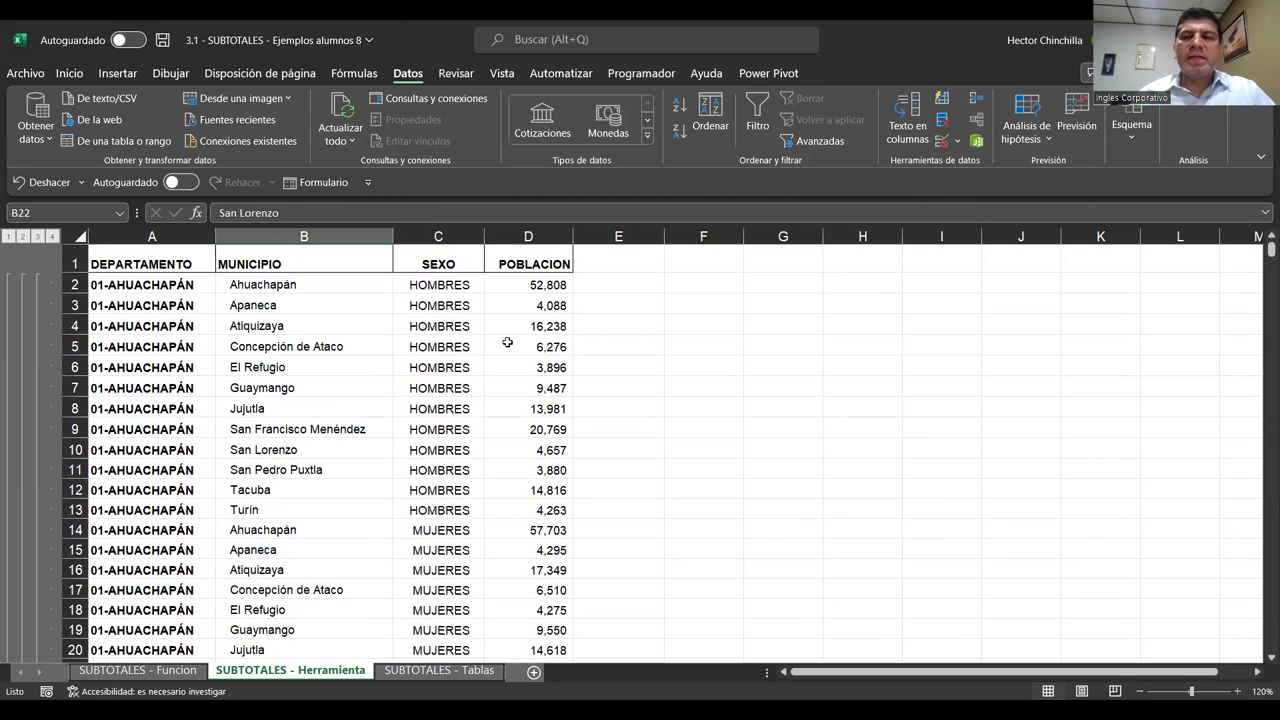
{"action": "left_click", "coordinate": [320, 345]}
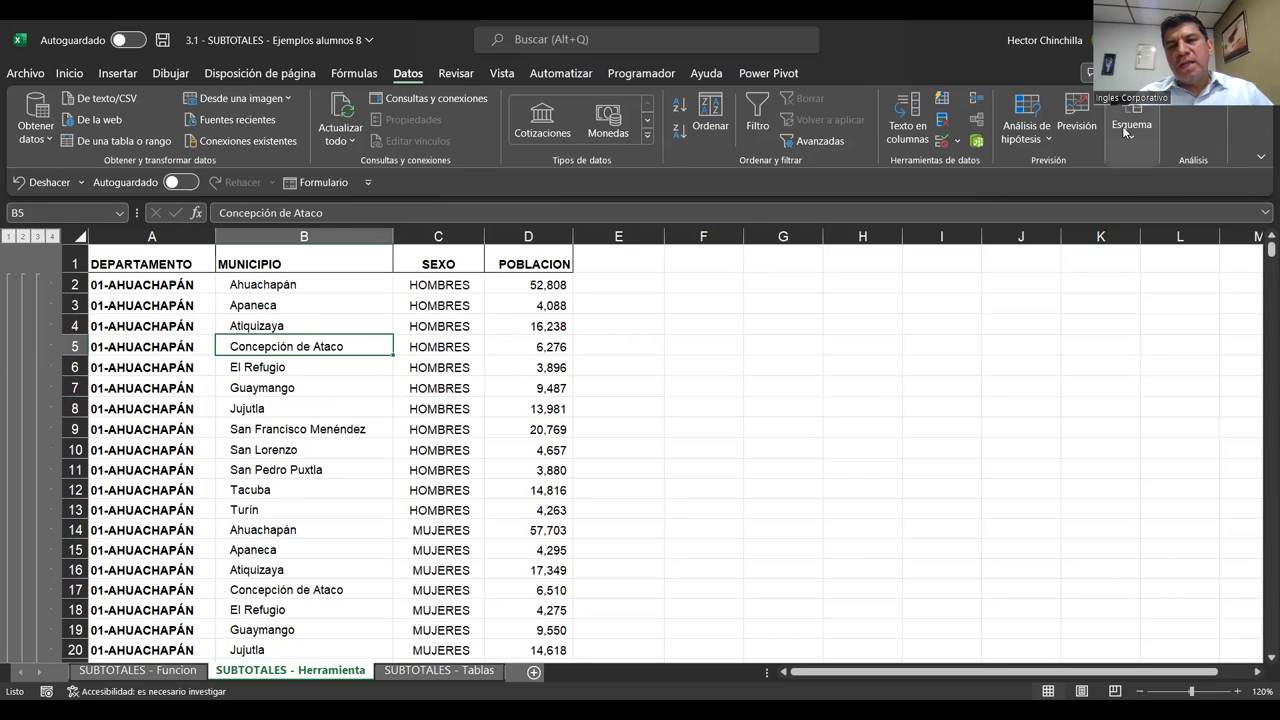
{"action": "left_click", "coordinate": [368, 414]}
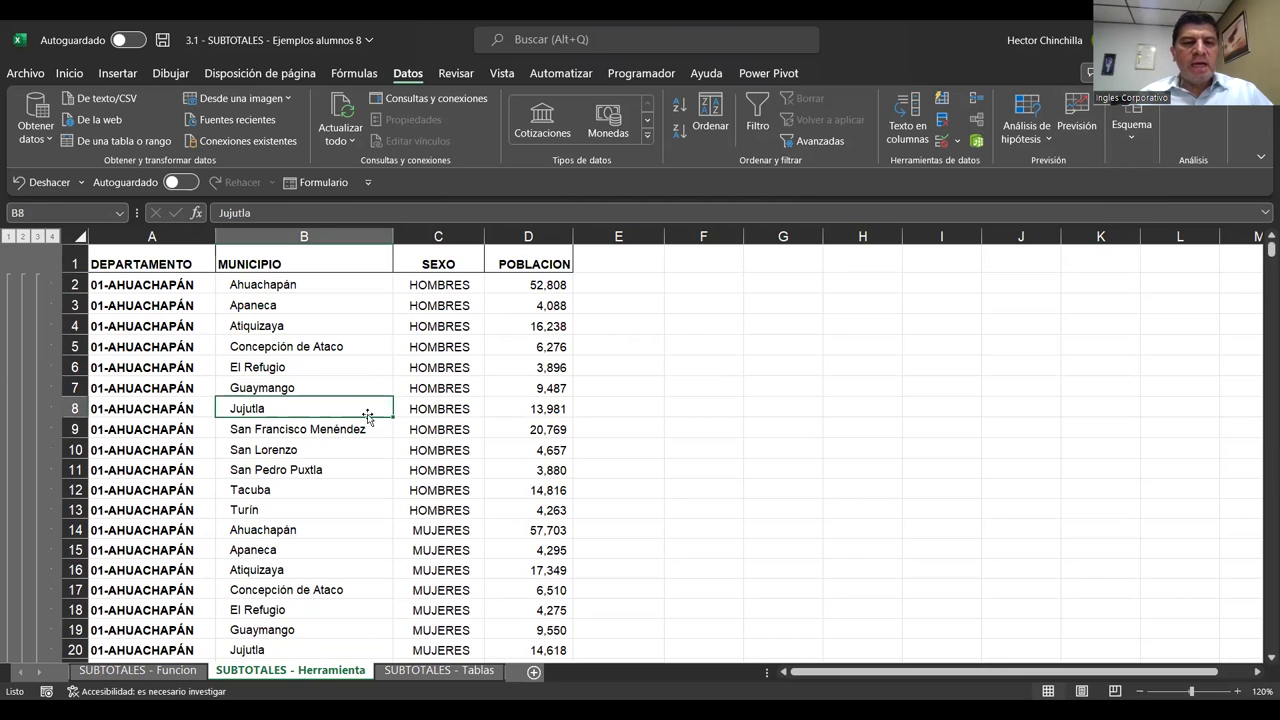
{"action": "key", "text": "ctrl+Home"}
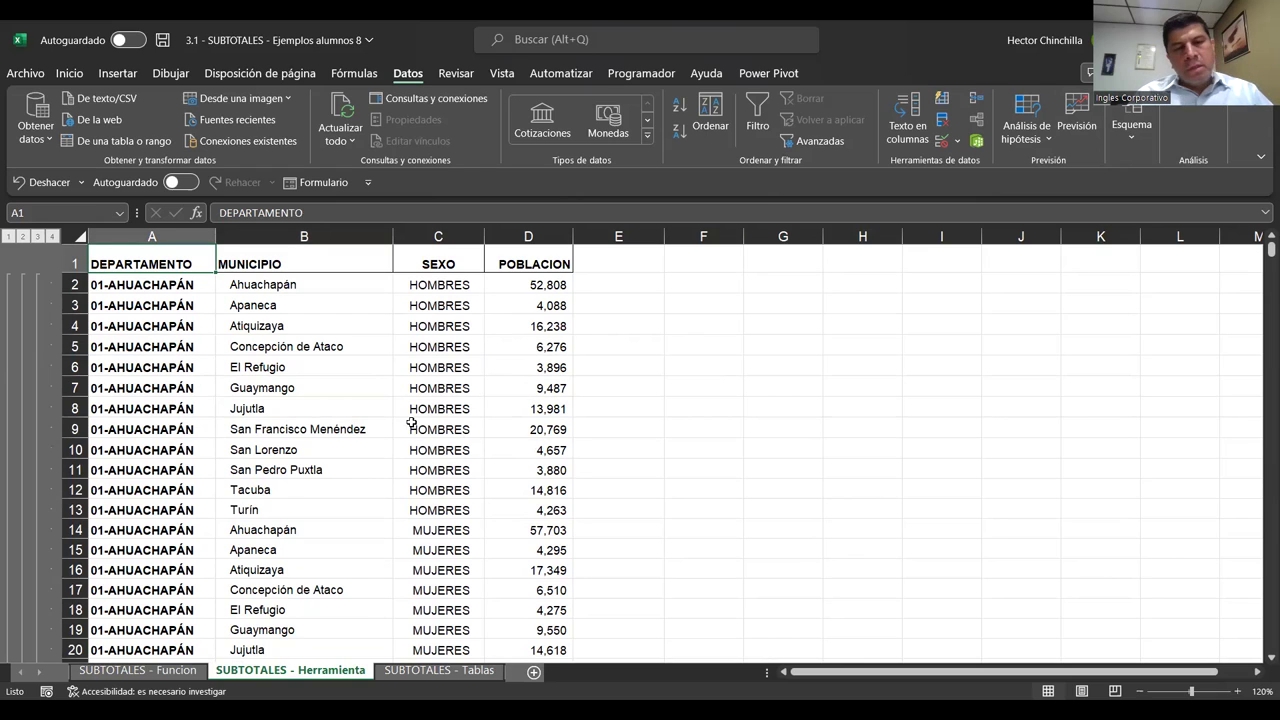
{"action": "scroll", "coordinate": [360, 415], "scroll_direction": "down", "scroll_amount": 3}
{"action": "scroll", "coordinate": [360, 415], "scroll_direction": "up", "scroll_amount": 3}
{"action": "scroll", "coordinate": [355, 410], "scroll_direction": "down", "scroll_amount": 1}
{"action": "scroll", "coordinate": [355, 410], "scroll_direction": "down", "scroll_amount": 1}
{"action": "scroll", "coordinate": [355, 408], "scroll_direction": "up", "scroll_amount": 2}
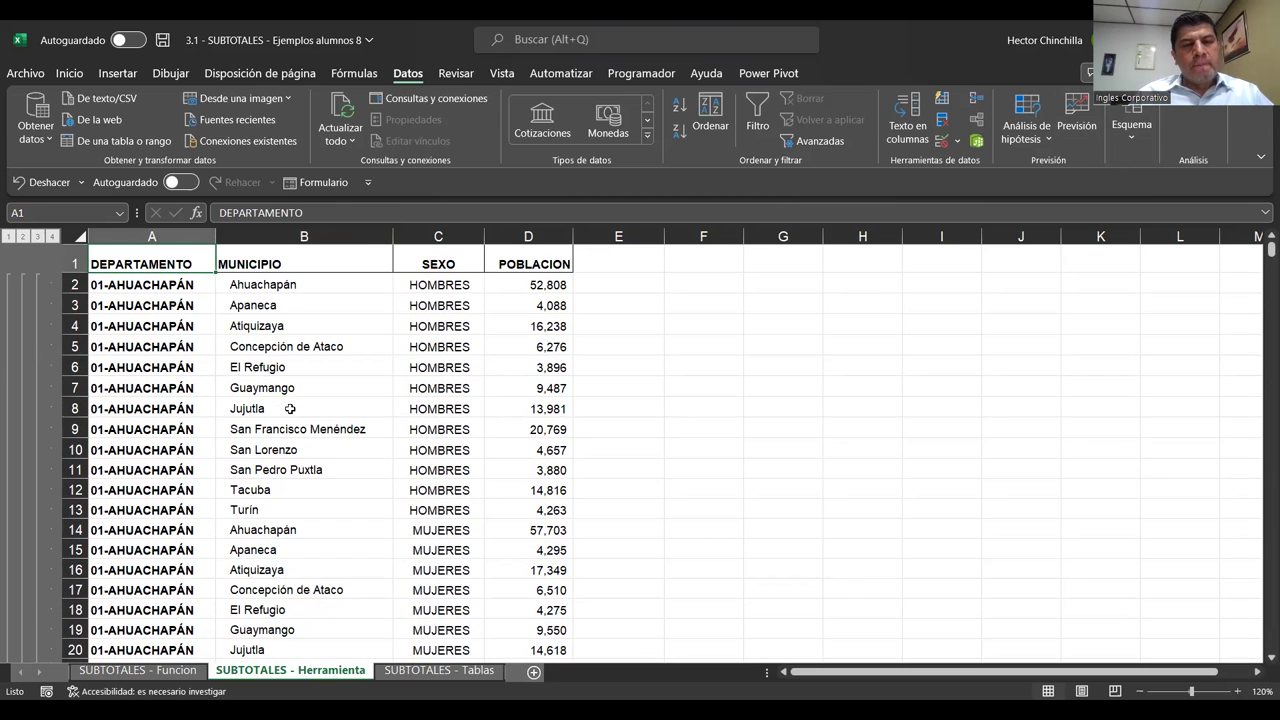
Step: Use Quitar todos in the Subtotal dialog to strip all subtotals and grouping from the table
{"action": "left_click", "coordinate": [1128, 138]}
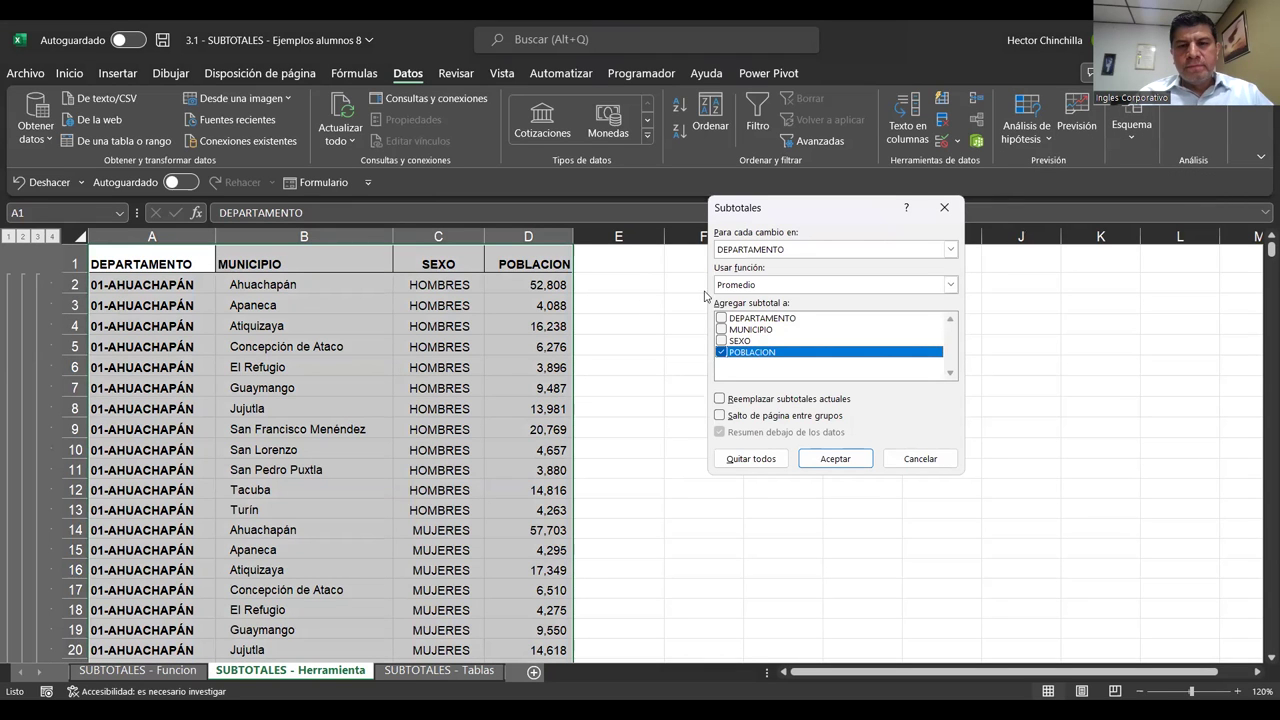
{"action": "left_click", "coordinate": [912, 459]}
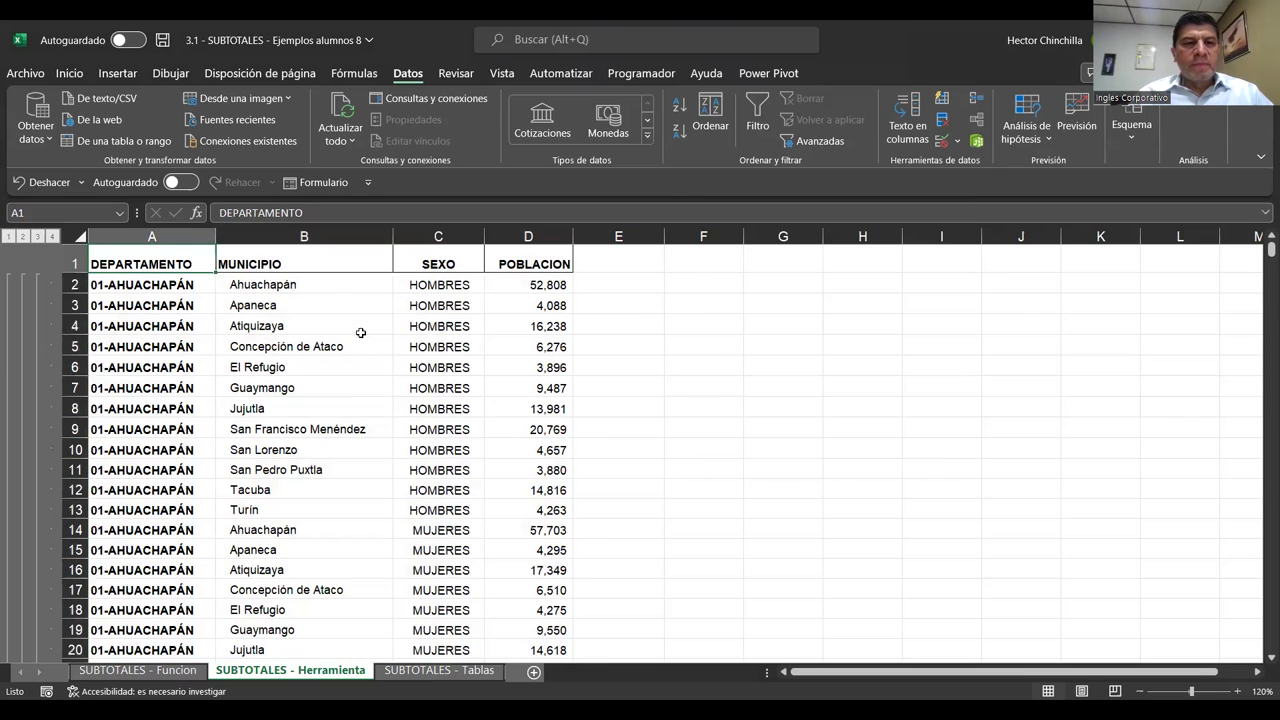
{"action": "left_click", "coordinate": [360, 330]}
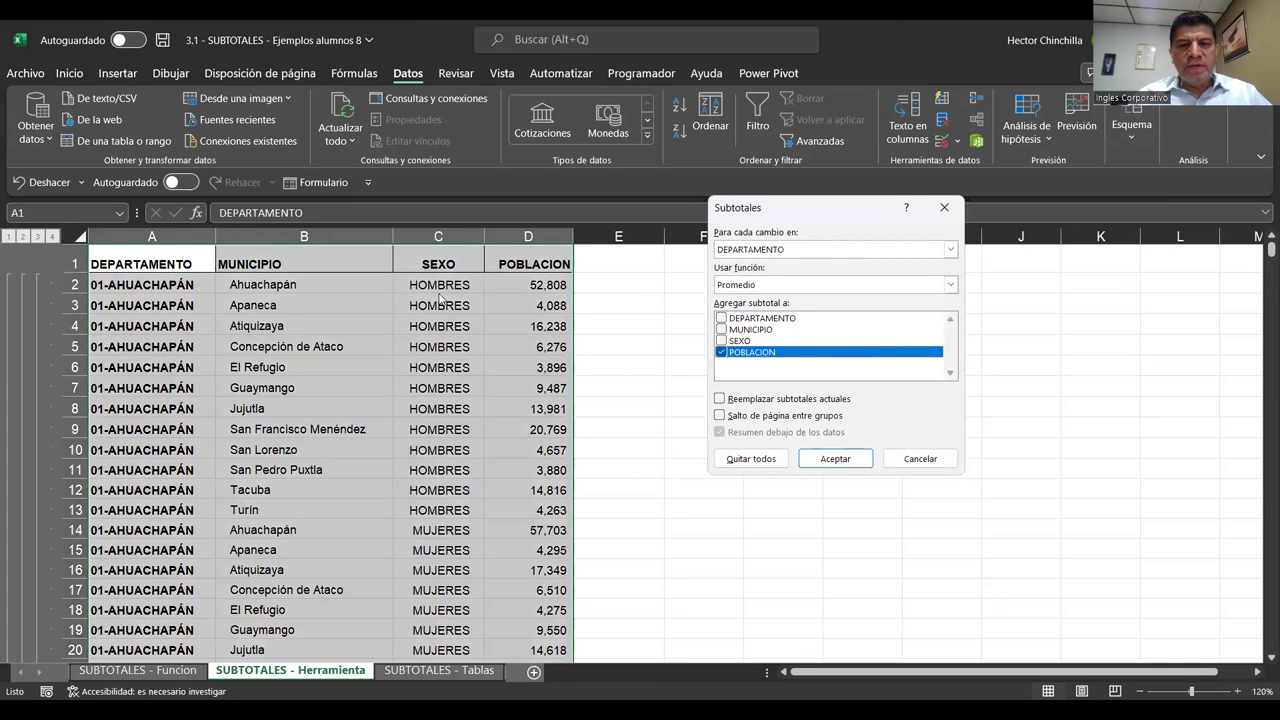
{"action": "left_click", "coordinate": [750, 462]}
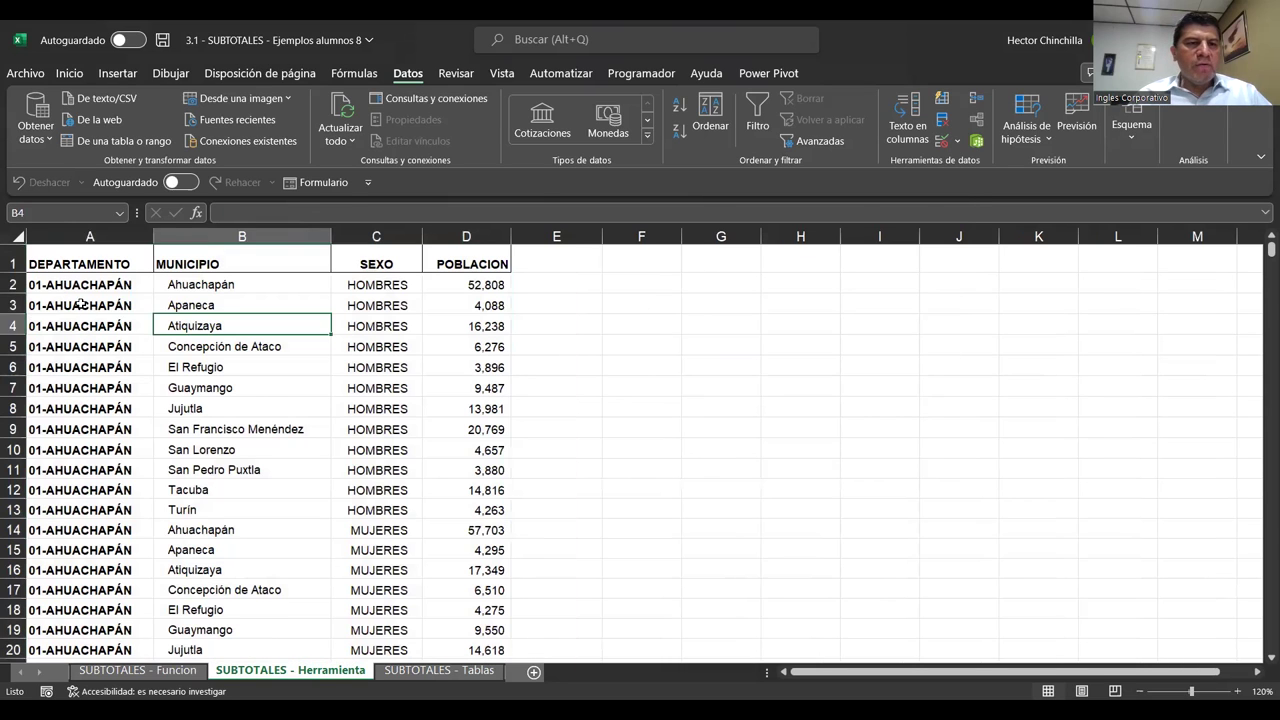
{"action": "left_click", "coordinate": [84, 306]}
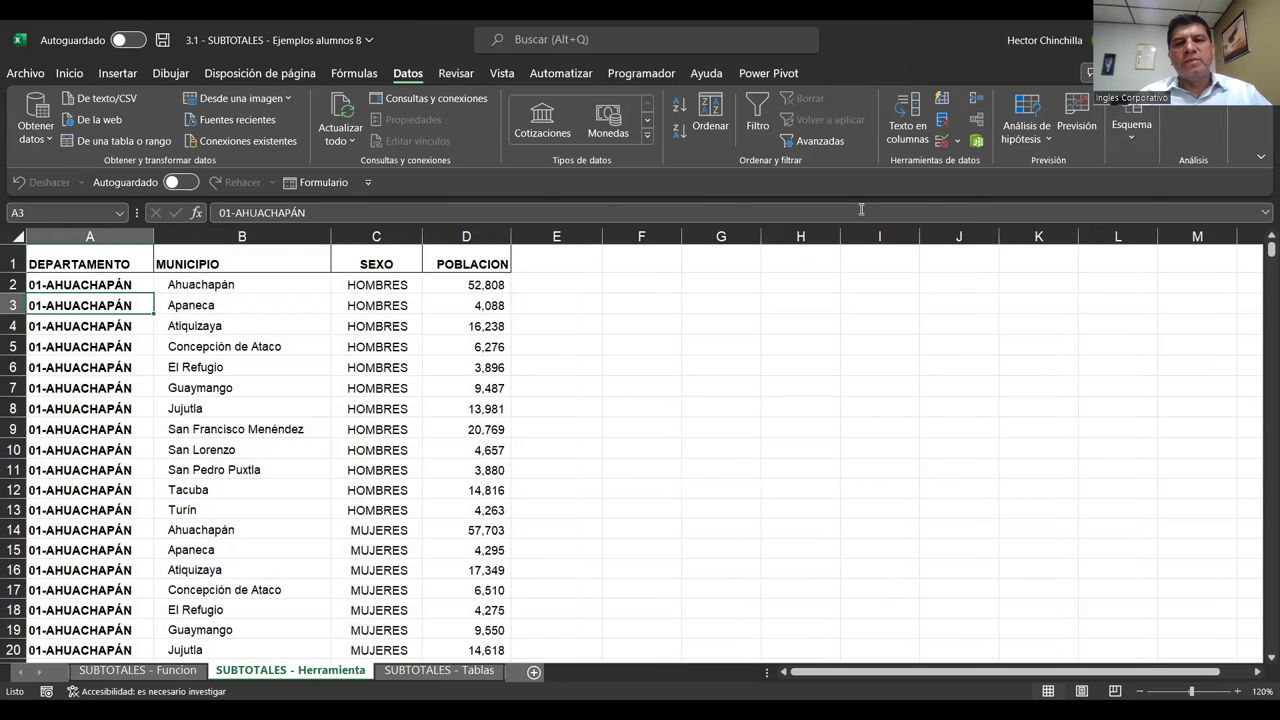
{"action": "scroll", "coordinate": [140, 438], "scroll_direction": "down", "scroll_amount": 2}
{"action": "scroll", "coordinate": [140, 438], "scroll_direction": "down", "scroll_amount": 2}
{"action": "scroll", "coordinate": [140, 438], "scroll_direction": "up", "scroll_amount": 5}
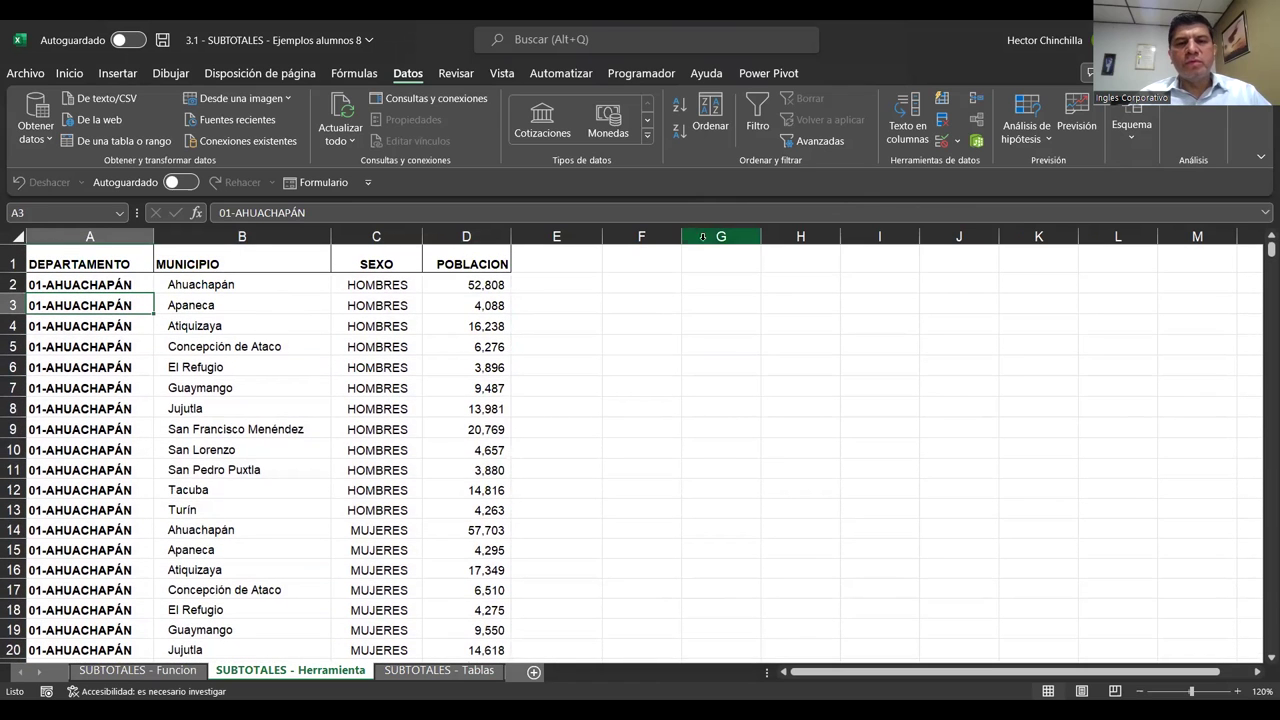
Step: Add Suma subtotals of POBLACION at each change in DEPARTAMENTO
{"action": "left_click", "coordinate": [1135, 130]}
{"action": "left_click", "coordinate": [1152, 188]}
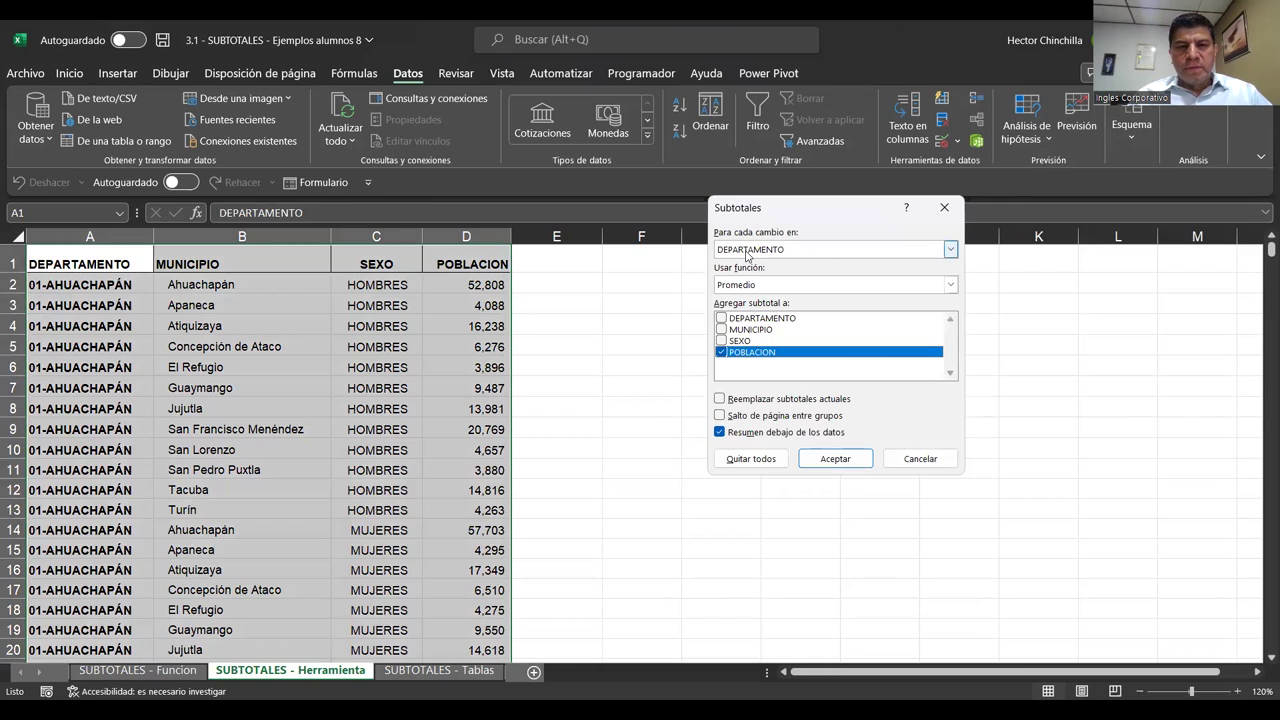
{"action": "left_click", "coordinate": [832, 250]}
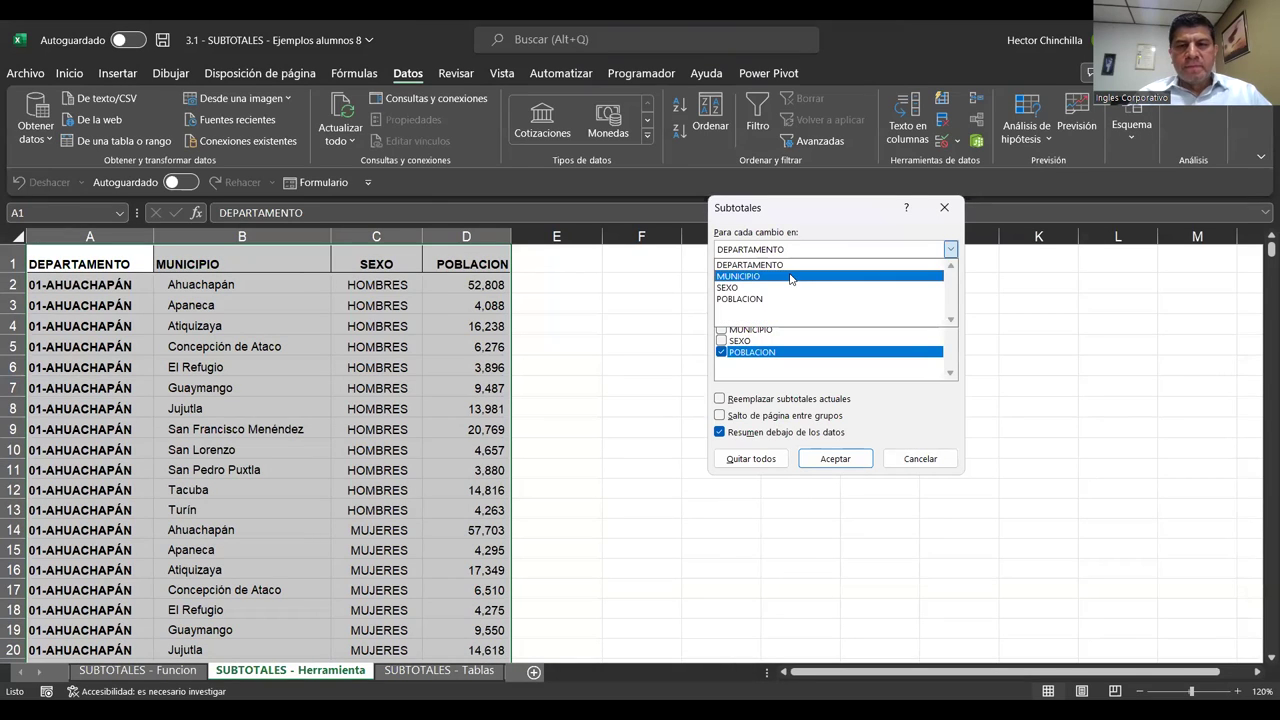
{"action": "left_click", "coordinate": [772, 264]}
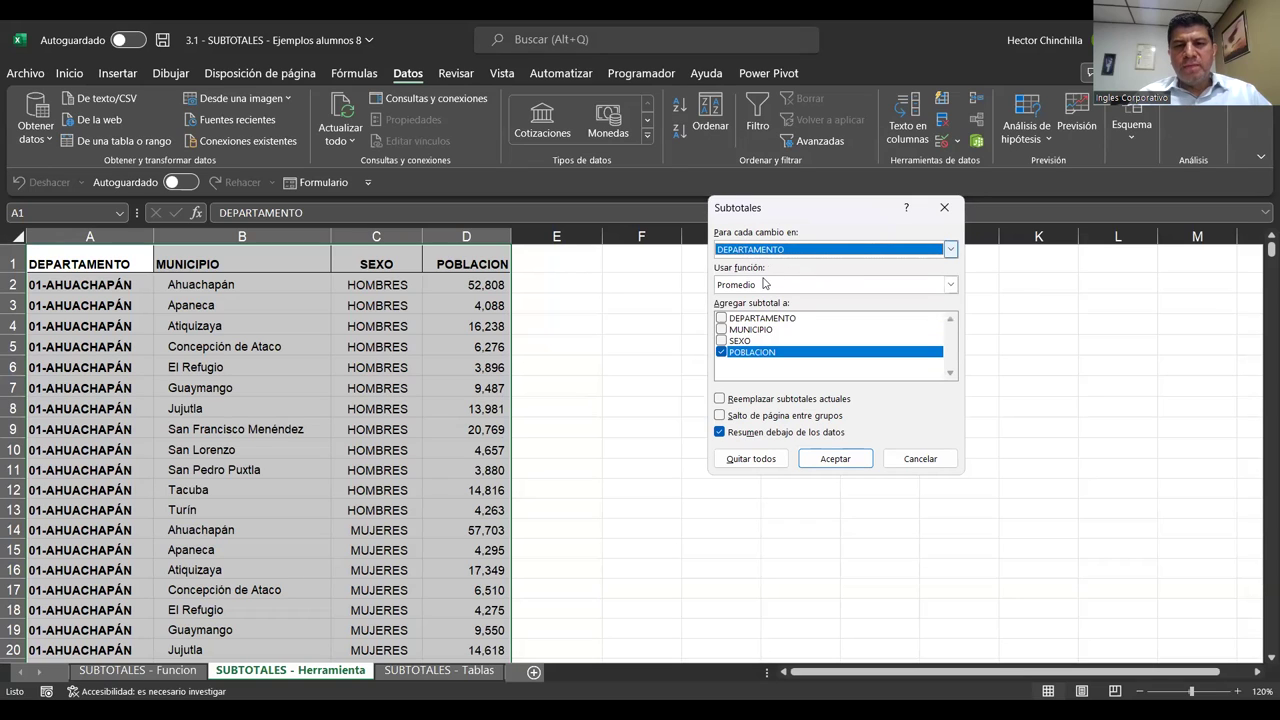
{"action": "left_click", "coordinate": [765, 287]}
{"action": "left_click", "coordinate": [765, 301]}
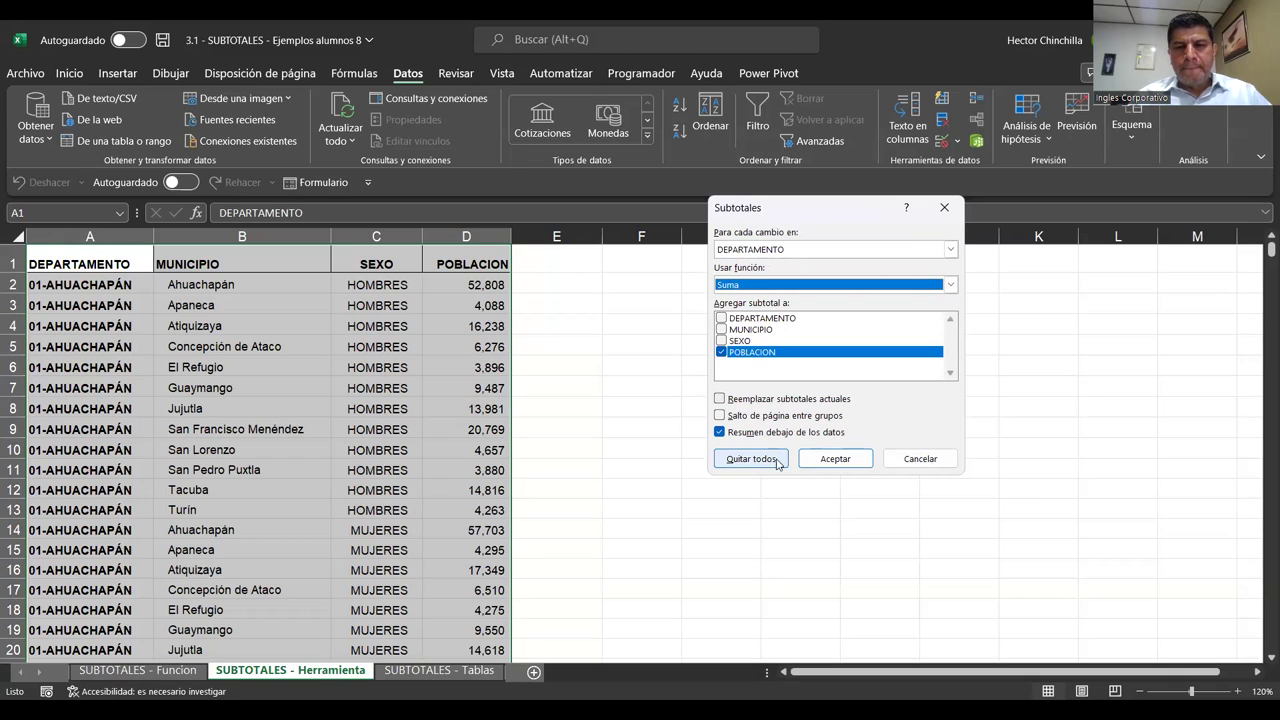
{"action": "left_click", "coordinate": [823, 463]}
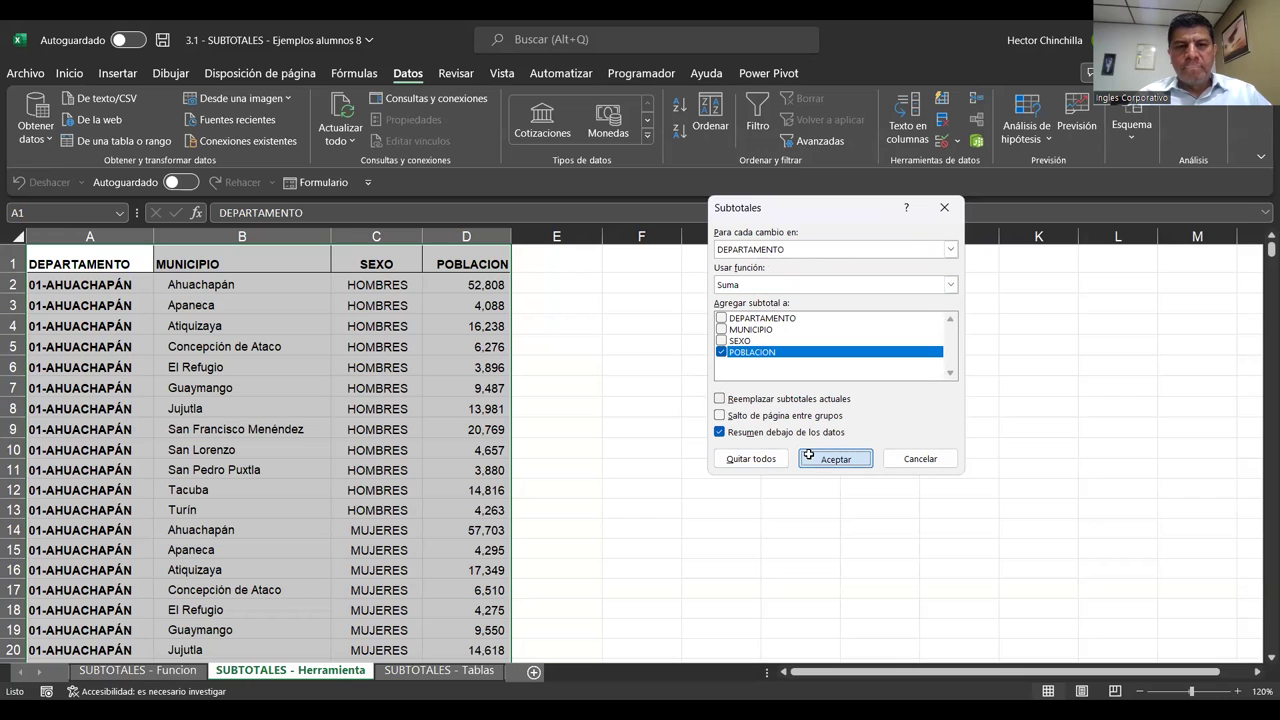
{"action": "scroll", "coordinate": [283, 425], "scroll_direction": "down", "scroll_amount": 3}
{"action": "scroll", "coordinate": [283, 425], "scroll_direction": "down", "scroll_amount": 2}
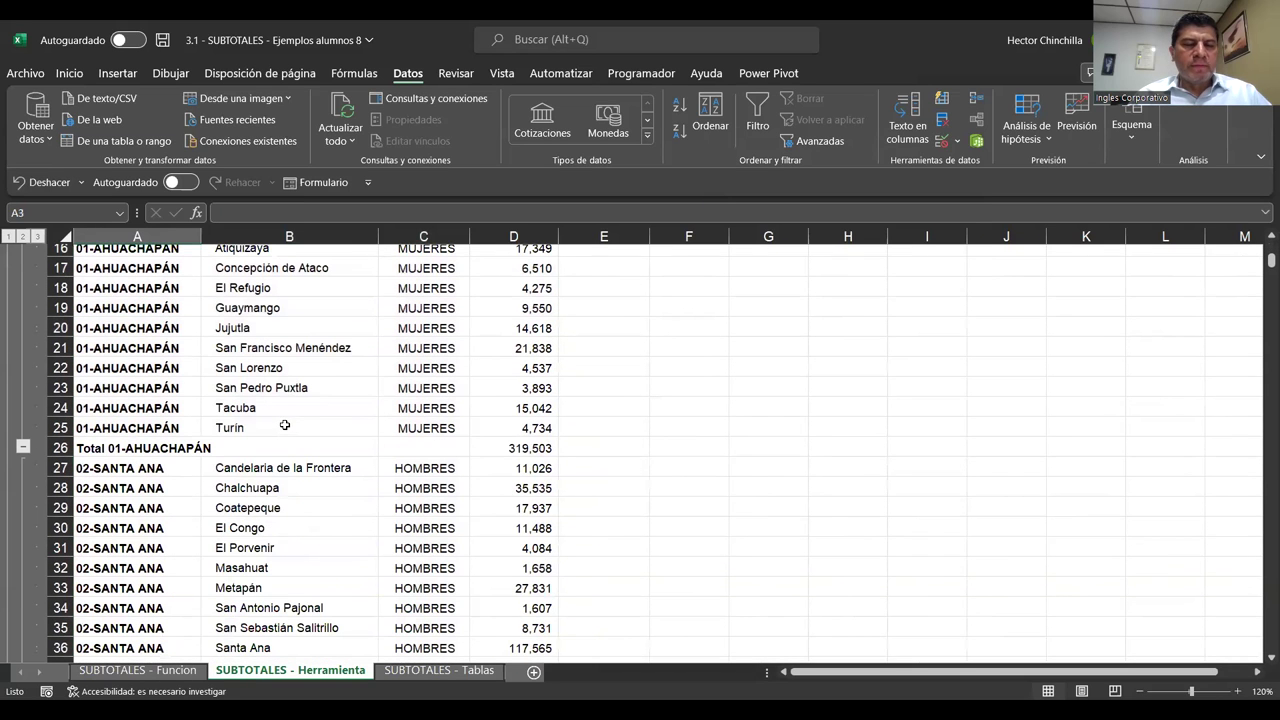
Step: Collapse to outline level 2, re-expand to level 3, and reopen the Subtotal dialog
{"action": "scroll", "coordinate": [350, 414], "scroll_direction": "up", "scroll_amount": 4}
{"action": "scroll", "coordinate": [352, 411], "scroll_direction": "up", "scroll_amount": 1}
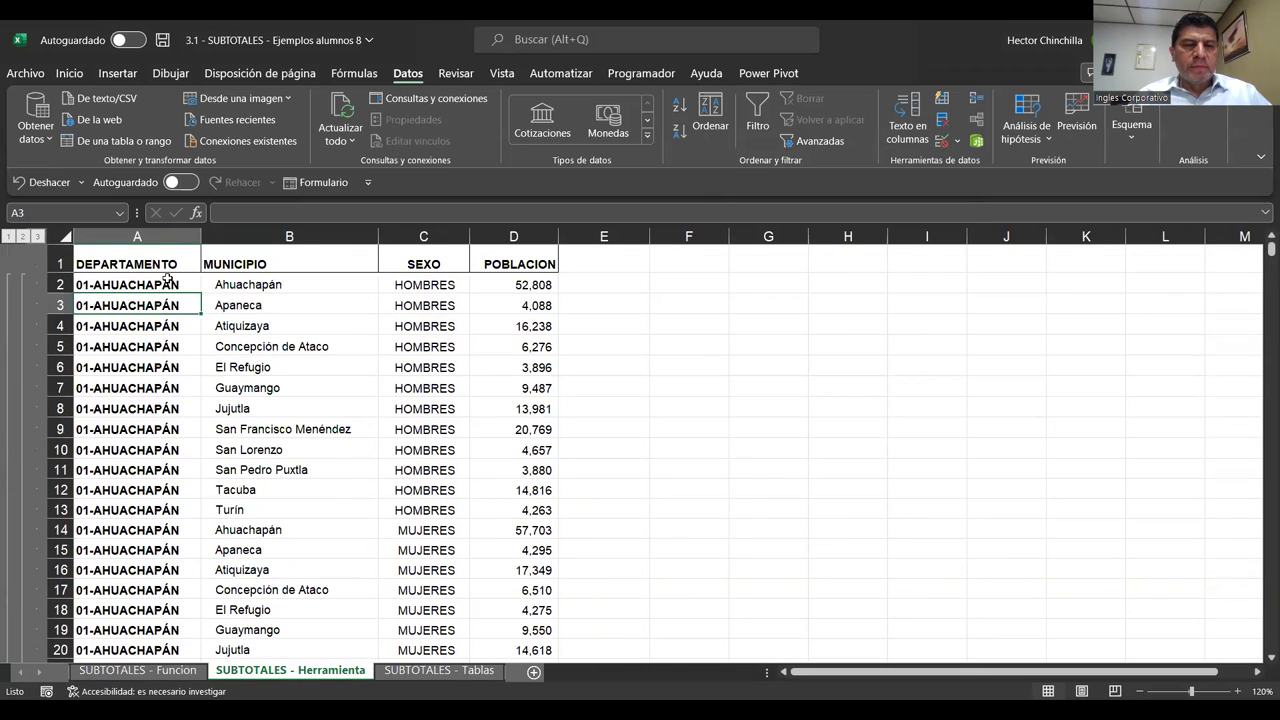
{"action": "left_click", "coordinate": [24, 237]}
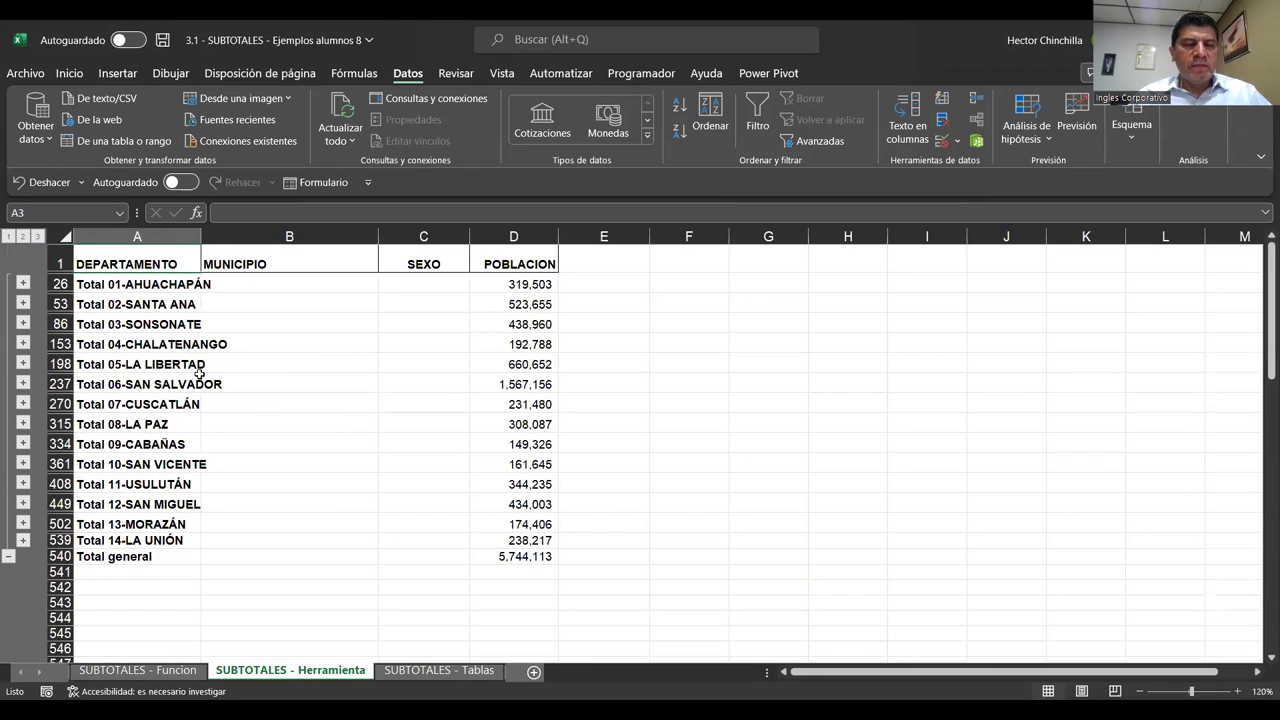
{"action": "left_click", "coordinate": [37, 237]}
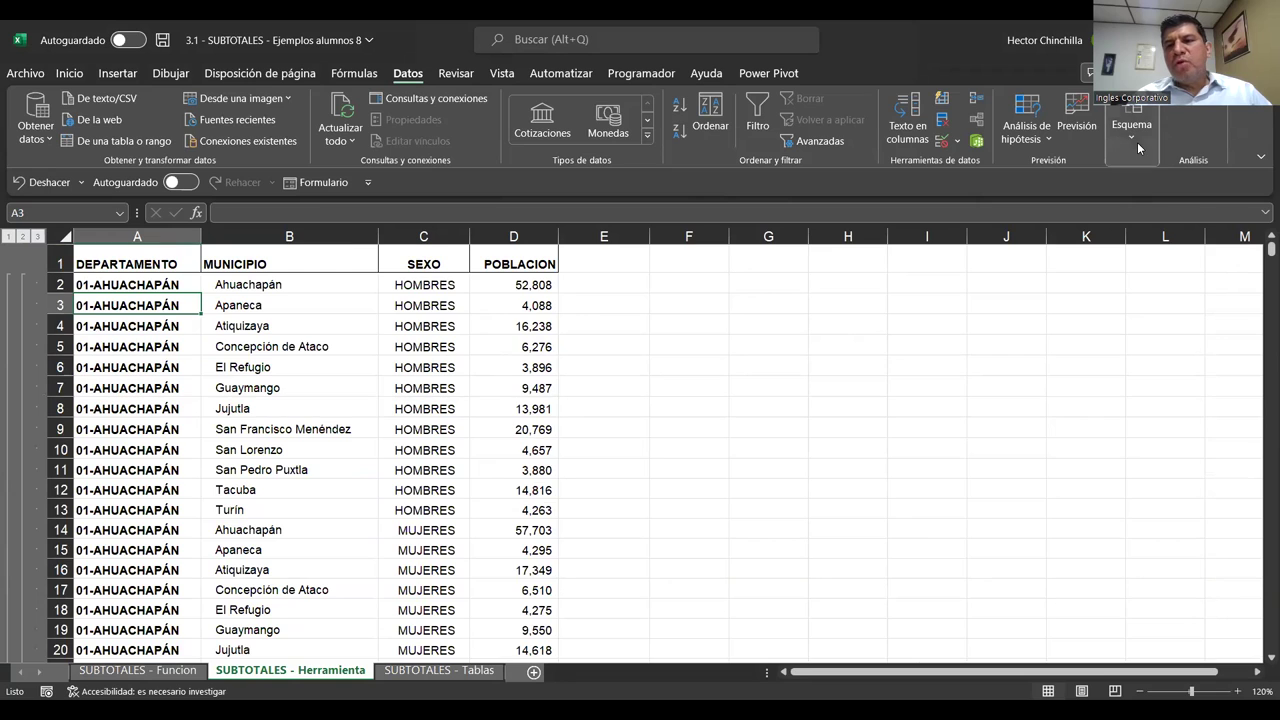
{"action": "left_click", "coordinate": [1153, 203]}
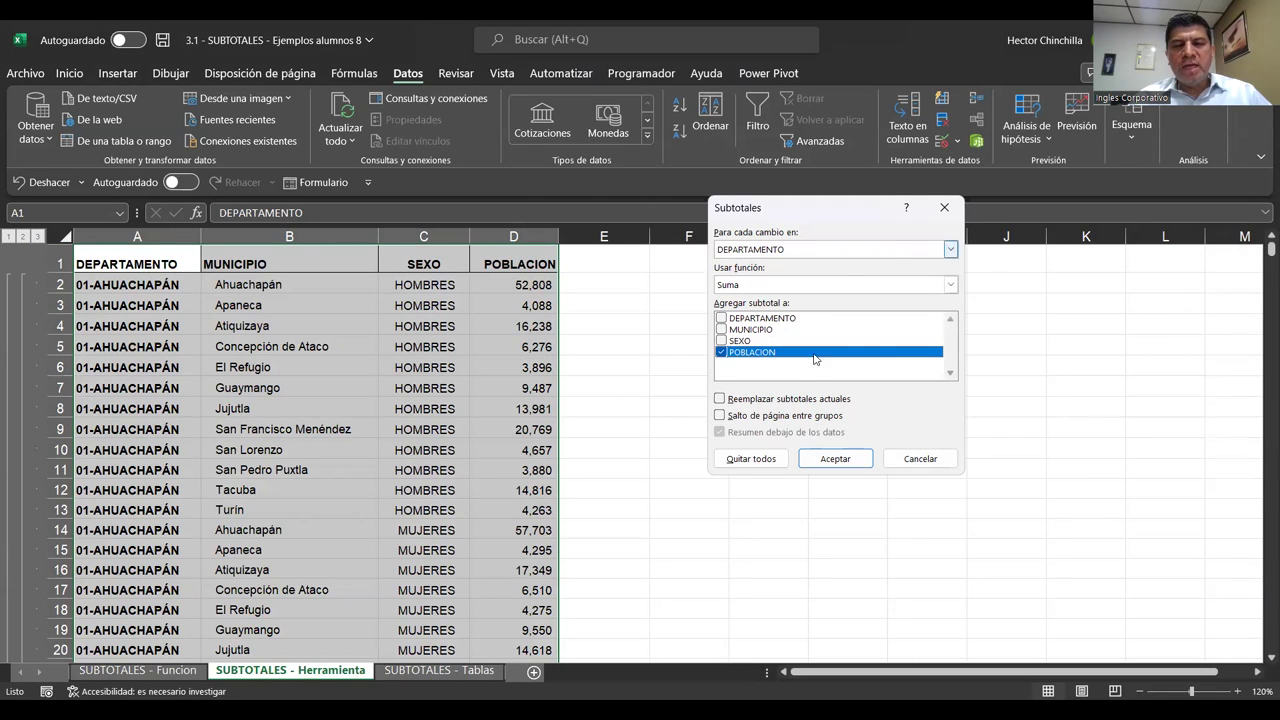
Step: Apply a second set of department sums with Salto de página entre grupos checked and Reemplazar unchecked, then review the duplicate totals
{"action": "left_click", "coordinate": [720, 416]}
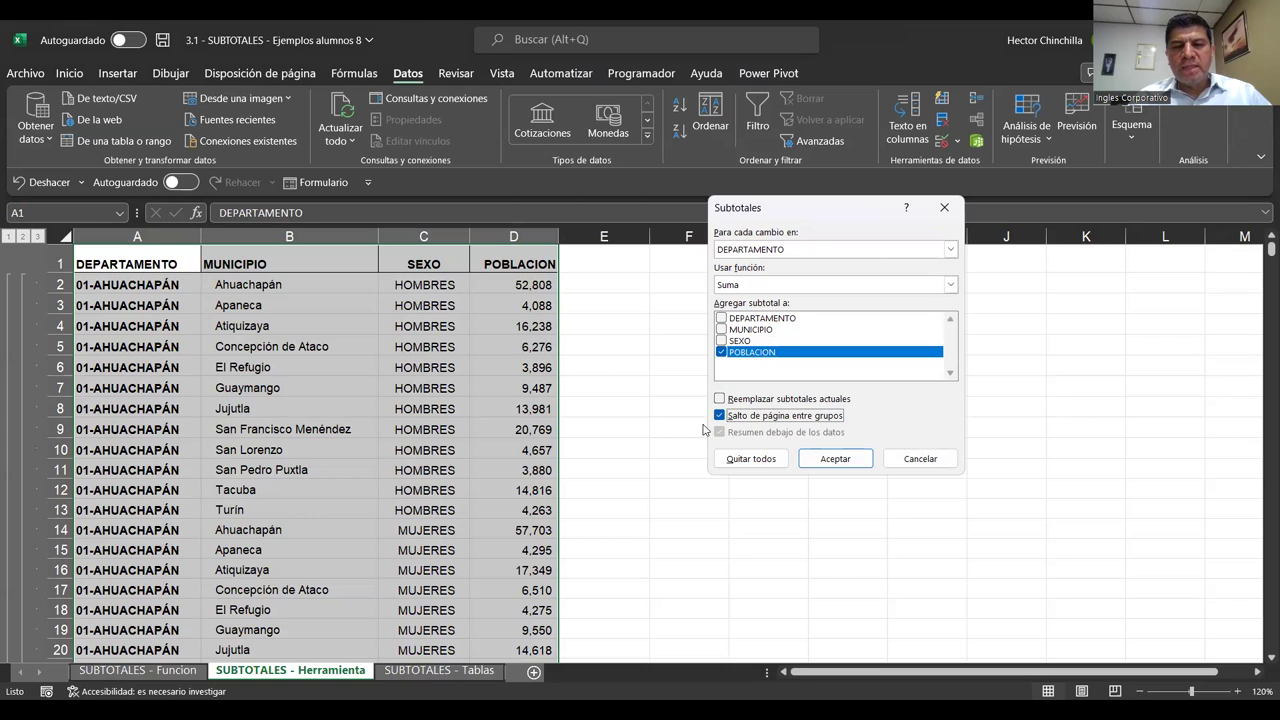
{"action": "left_click", "coordinate": [826, 466]}
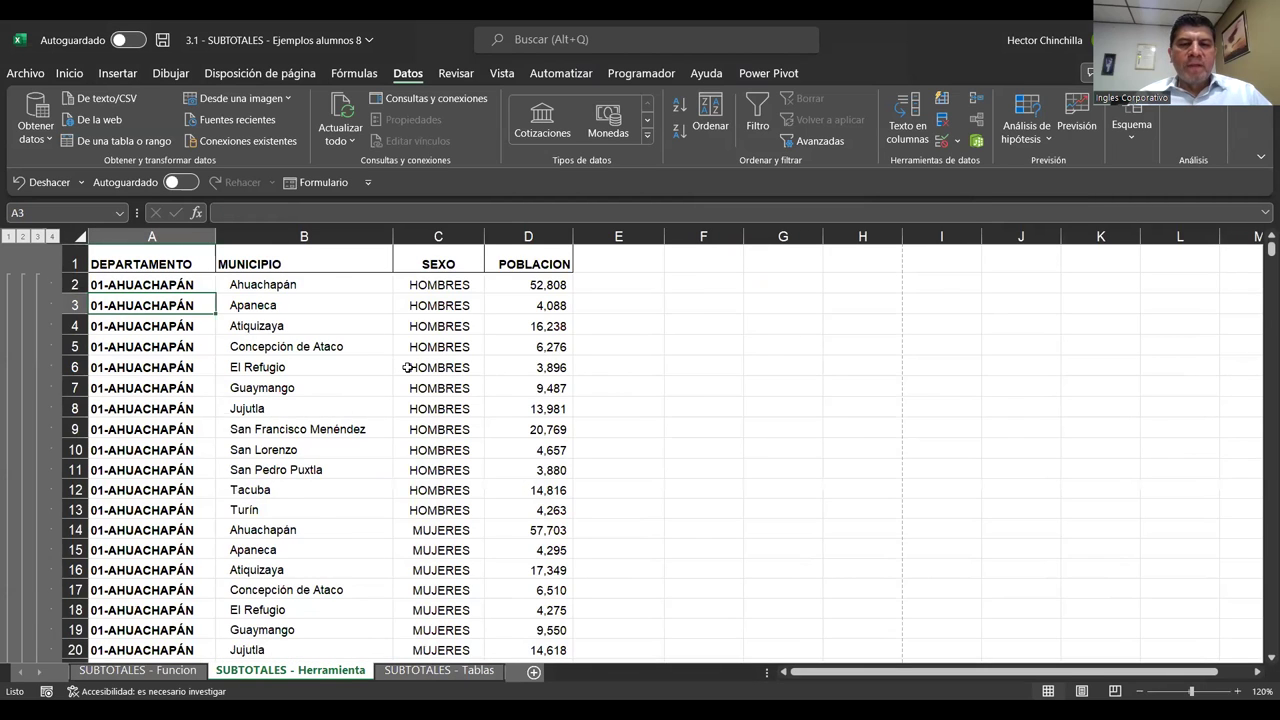
{"action": "scroll", "coordinate": [405, 366], "scroll_direction": "down", "scroll_amount": 3}
{"action": "scroll", "coordinate": [412, 368], "scroll_direction": "up", "scroll_amount": 3}
{"action": "scroll", "coordinate": [412, 368], "scroll_direction": "down", "scroll_amount": 2}
{"action": "scroll", "coordinate": [412, 368], "scroll_direction": "up", "scroll_amount": 1}
{"action": "scroll", "coordinate": [412, 368], "scroll_direction": "down", "scroll_amount": 2}
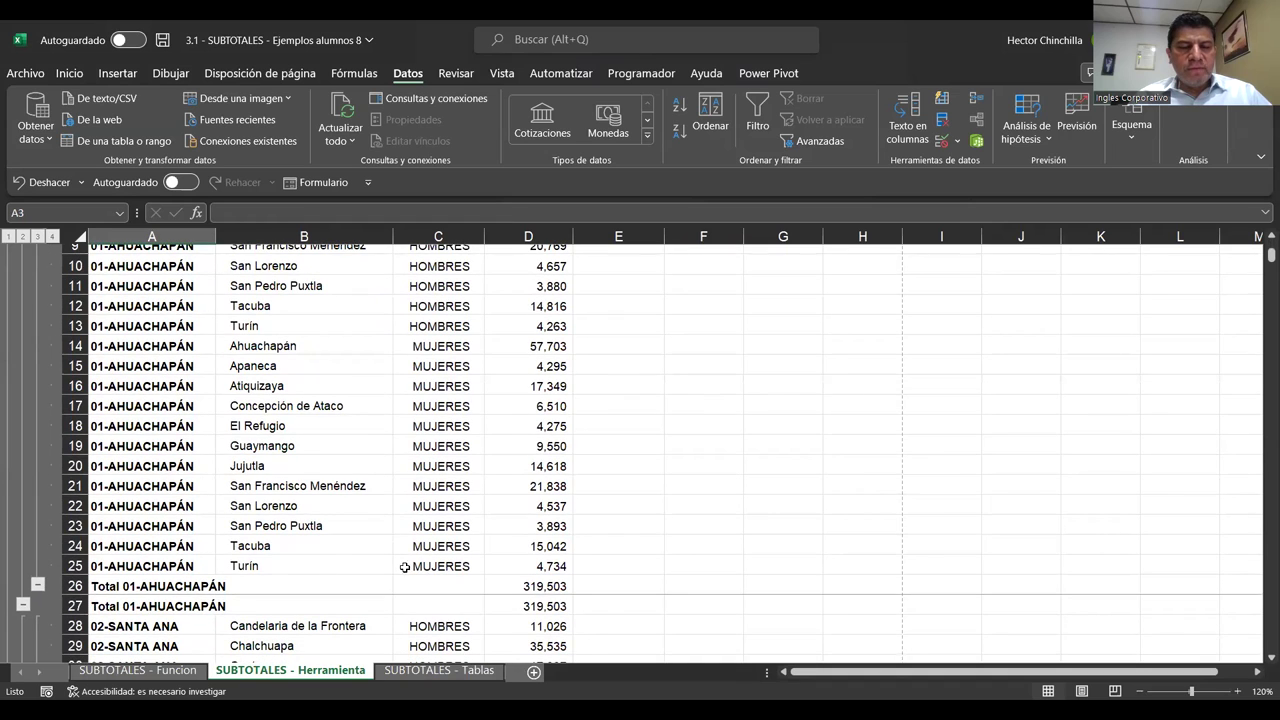
{"action": "scroll", "coordinate": [346, 486], "scroll_direction": "up", "scroll_amount": 1}
{"action": "scroll", "coordinate": [368, 486], "scroll_direction": "down", "scroll_amount": 2}
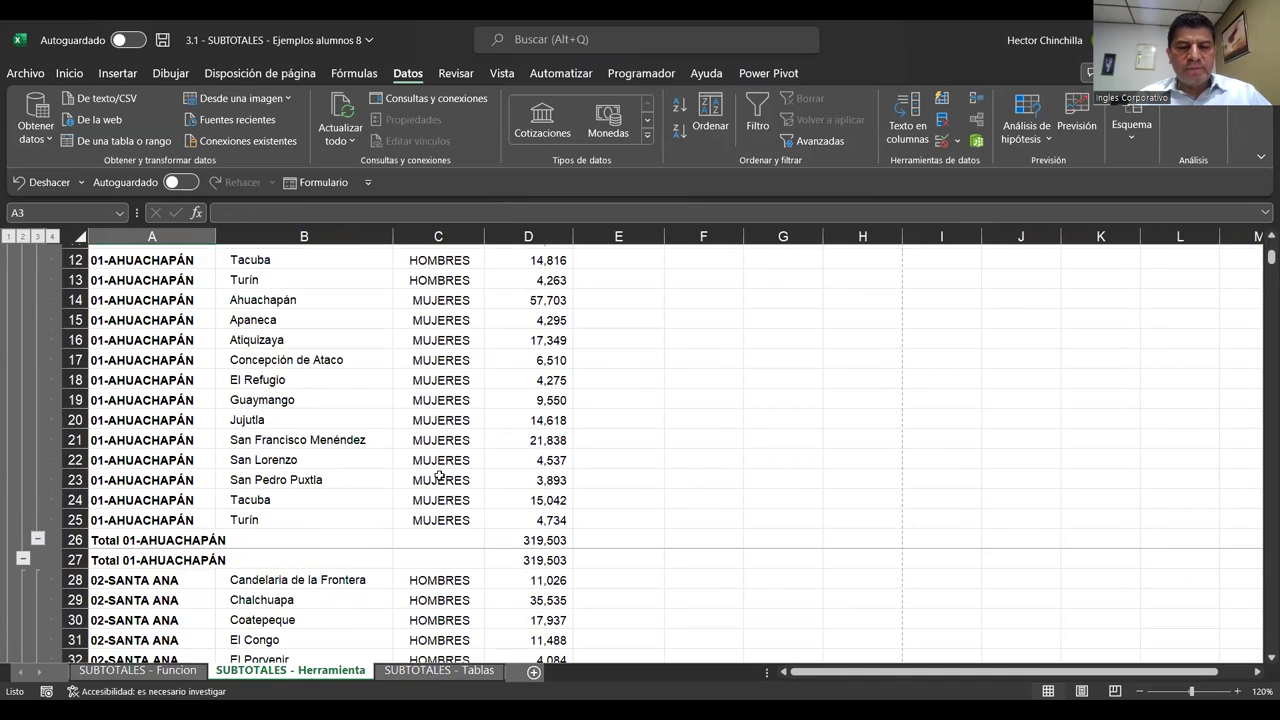
{"action": "scroll", "coordinate": [368, 486], "scroll_direction": "down", "scroll_amount": 1}
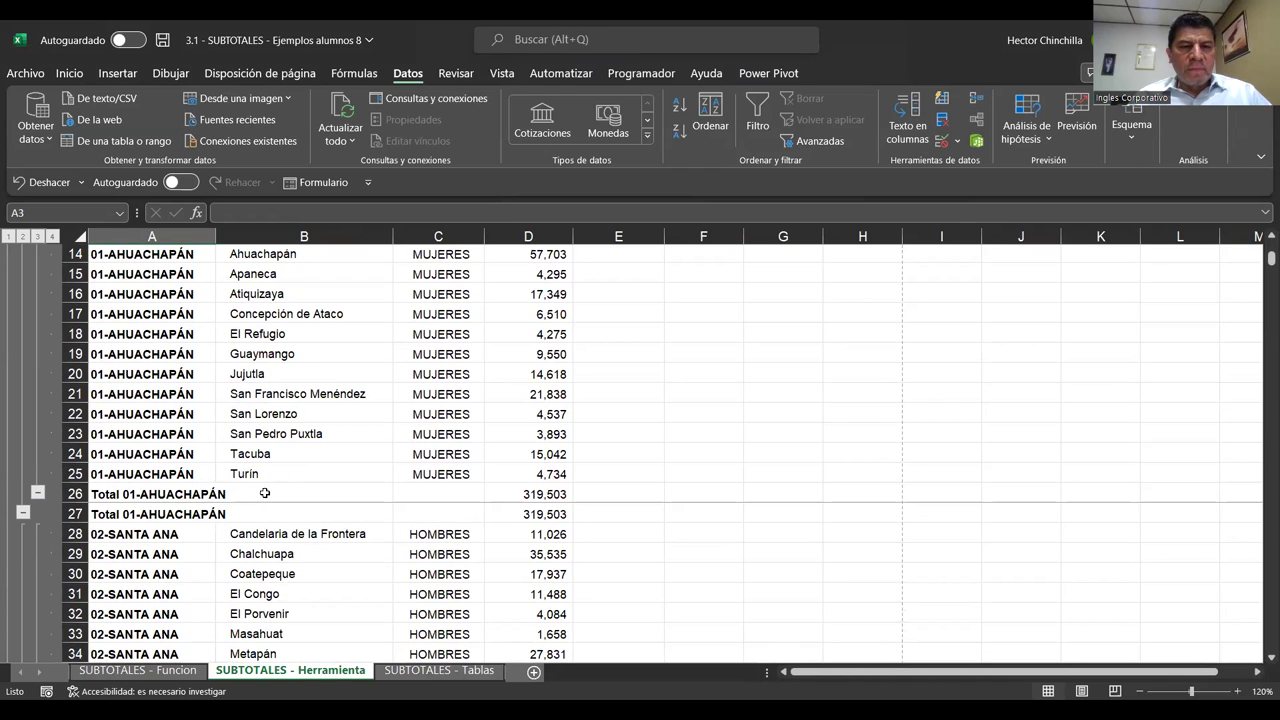
{"action": "scroll", "coordinate": [288, 504], "scroll_direction": "down", "scroll_amount": 1}
{"action": "scroll", "coordinate": [290, 504], "scroll_direction": "down", "scroll_amount": 1}
{"action": "scroll", "coordinate": [295, 504], "scroll_direction": "up", "scroll_amount": 3}
{"action": "scroll", "coordinate": [303, 503], "scroll_direction": "up", "scroll_amount": 3}
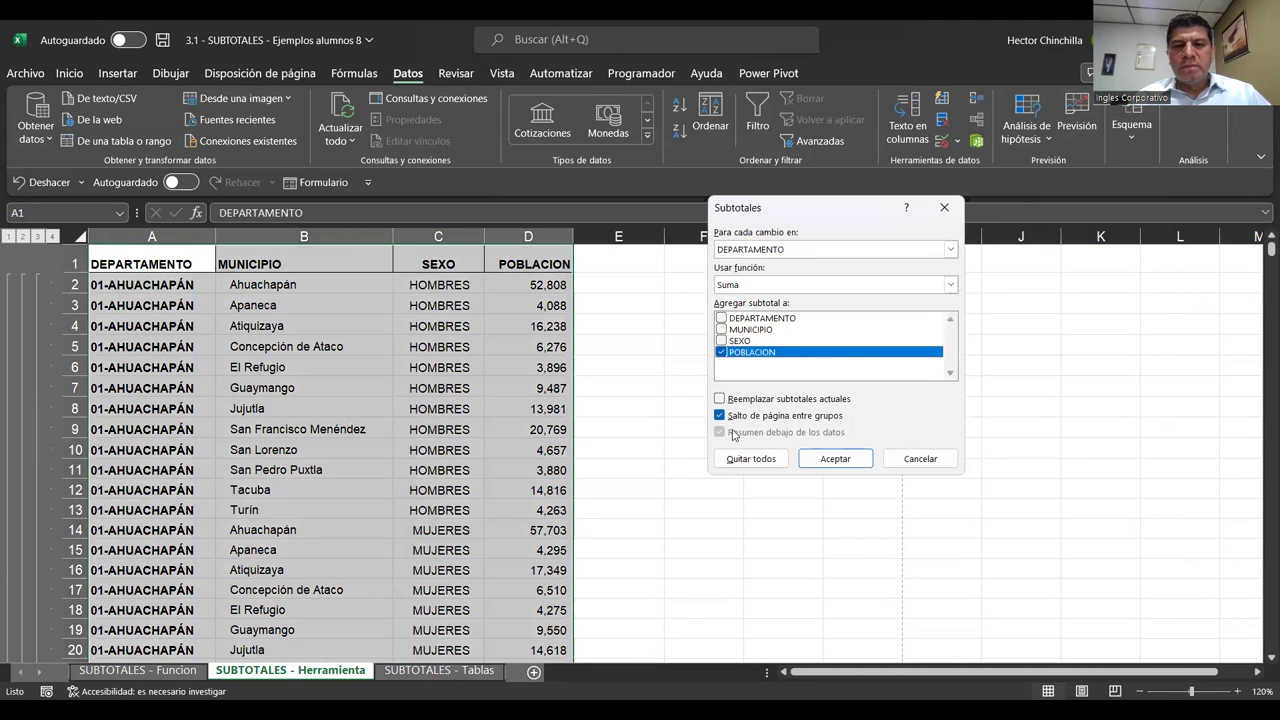
Step: Reapply the department sums with Reemplazar subtotales actuales and page breaks both checked
{"action": "left_click", "coordinate": [720, 399]}
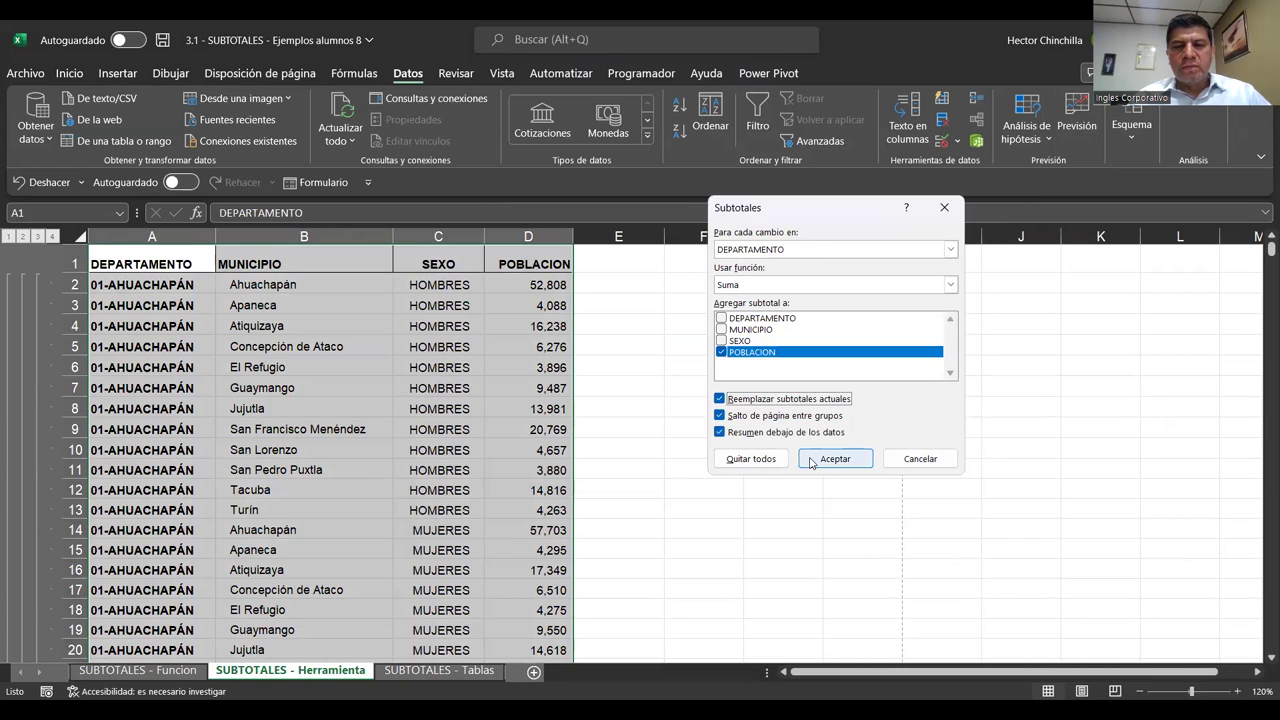
{"action": "left_click", "coordinate": [720, 459]}
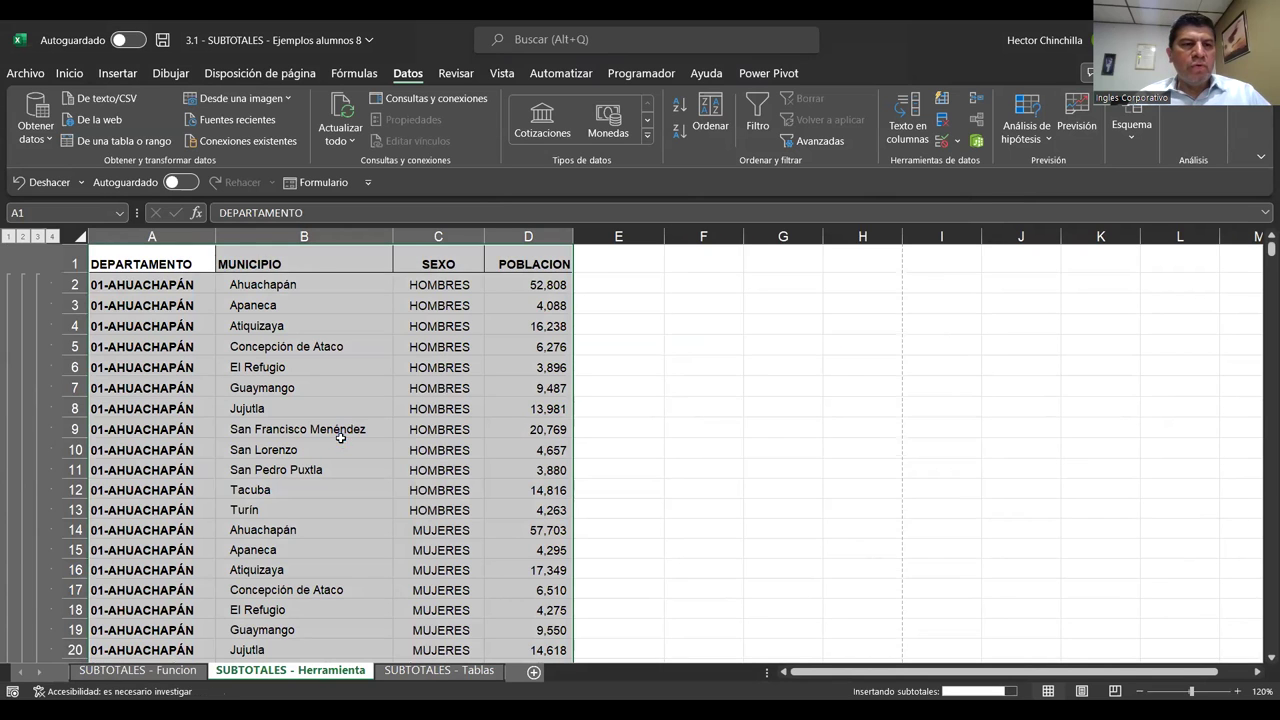
{"action": "scroll", "coordinate": [340, 432], "scroll_direction": "down", "scroll_amount": 2}
{"action": "scroll", "coordinate": [340, 432], "scroll_direction": "down", "scroll_amount": 2}
{"action": "scroll", "coordinate": [340, 432], "scroll_direction": "down", "scroll_amount": 1}
{"action": "scroll", "coordinate": [340, 431], "scroll_direction": "up", "scroll_amount": 3}
{"action": "scroll", "coordinate": [340, 431], "scroll_direction": "down", "scroll_amount": 2}
{"action": "scroll", "coordinate": [340, 431], "scroll_direction": "down", "scroll_amount": 1}
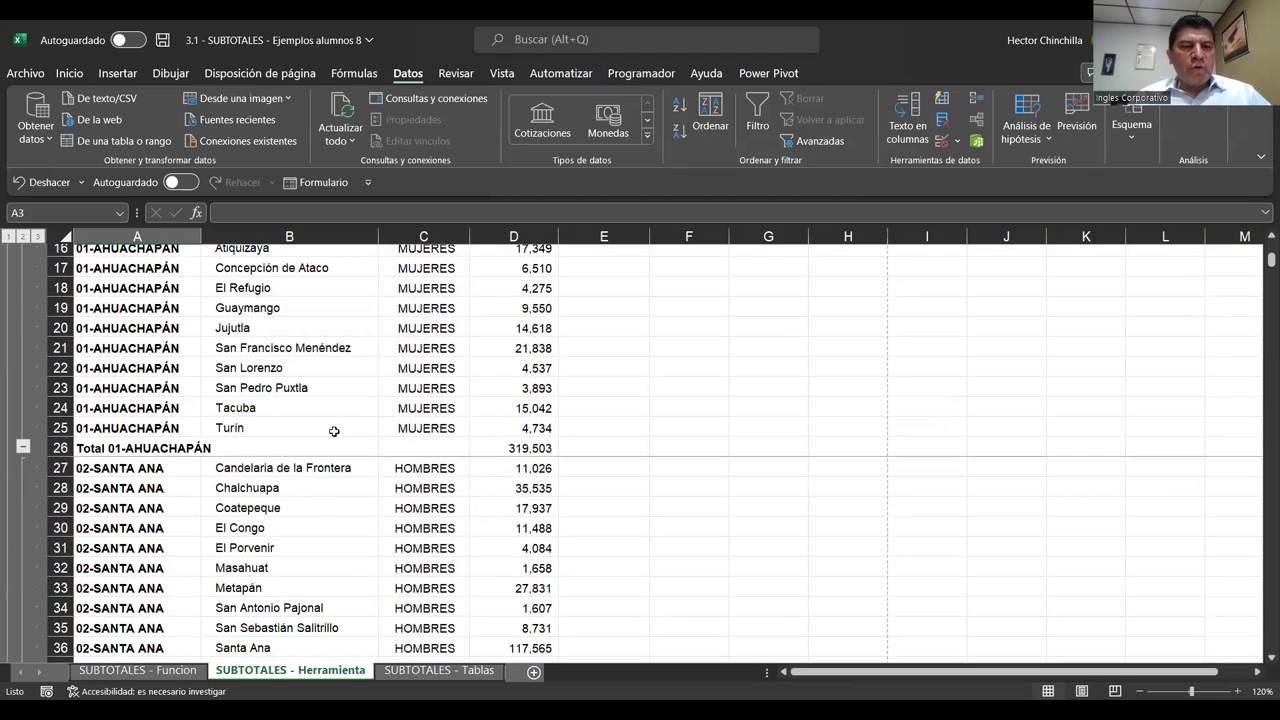
Step: Inspect the subtotal formula in cell D26 and scroll through the regrouped totals
{"action": "left_click", "coordinate": [499, 448]}
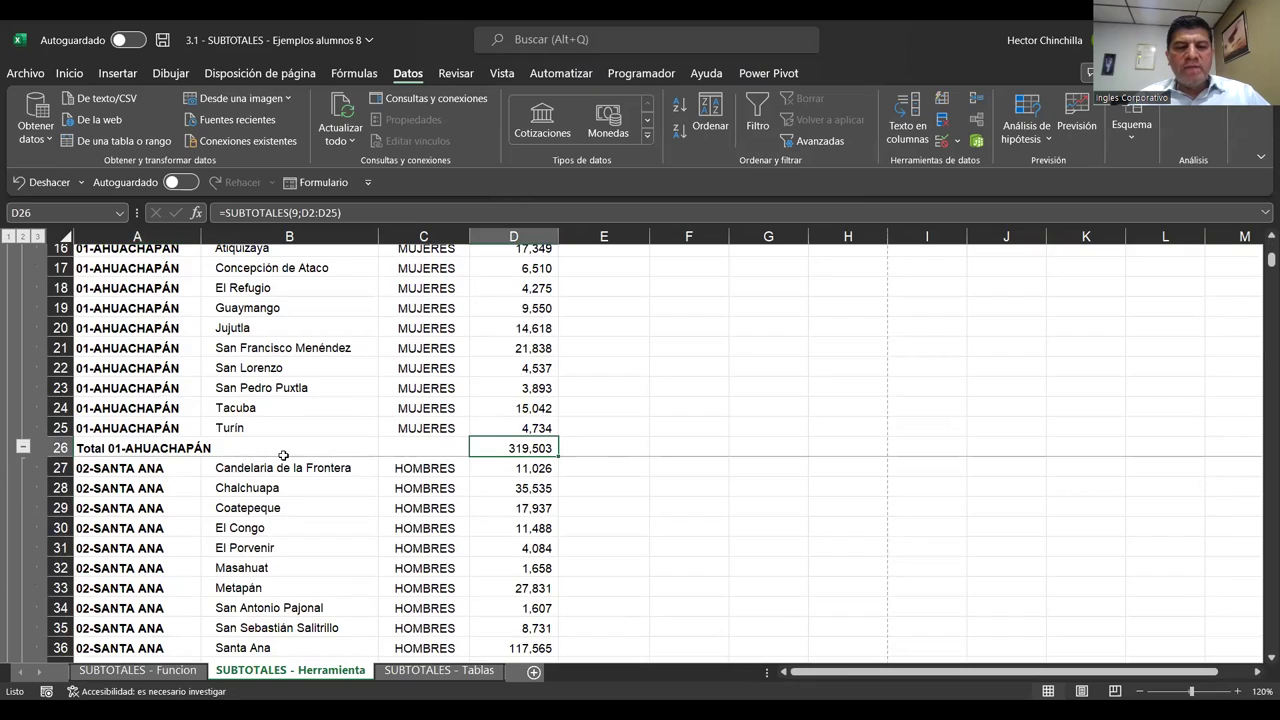
{"action": "scroll", "coordinate": [283, 455], "scroll_direction": "down", "scroll_amount": 3}
{"action": "scroll", "coordinate": [283, 455], "scroll_direction": "down", "scroll_amount": 2}
{"action": "scroll", "coordinate": [283, 455], "scroll_direction": "down", "scroll_amount": 3}
{"action": "scroll", "coordinate": [284, 460], "scroll_direction": "up", "scroll_amount": 5}
{"action": "scroll", "coordinate": [284, 460], "scroll_direction": "up", "scroll_amount": 7}
{"action": "scroll", "coordinate": [299, 457], "scroll_direction": "up", "scroll_amount": 2}
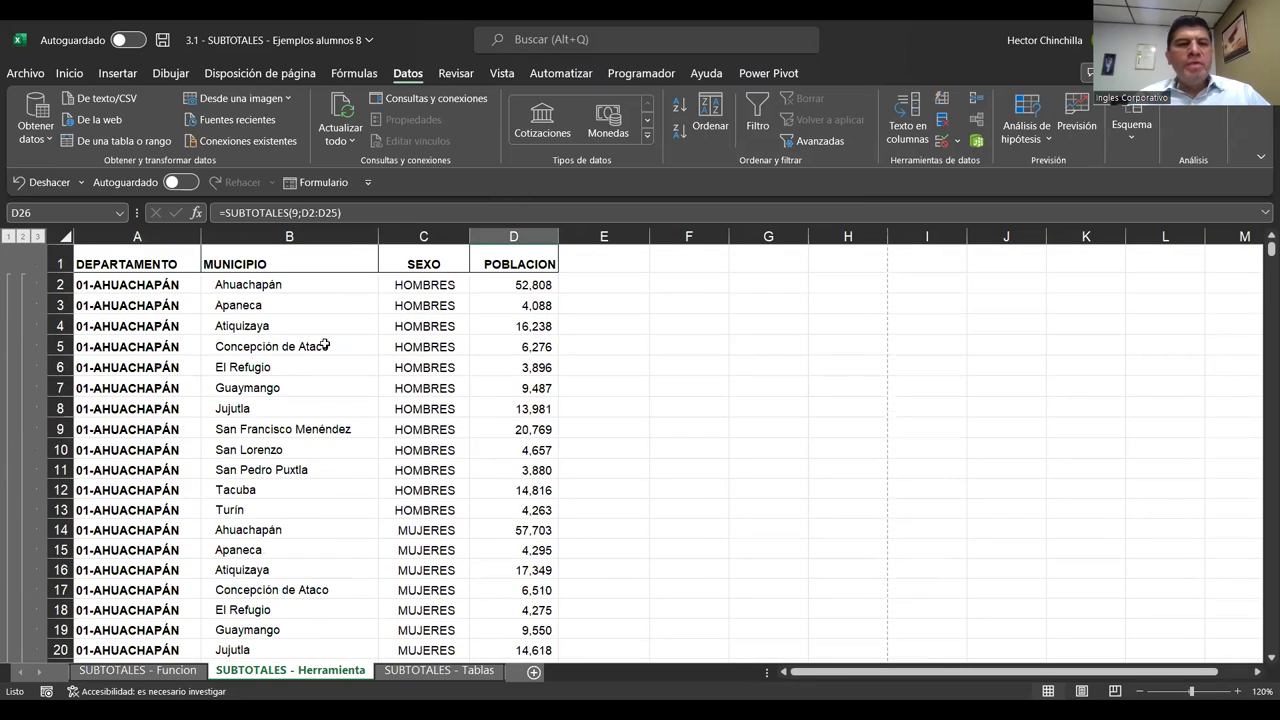
{"action": "left_click", "coordinate": [26, 74]}
{"action": "left_click", "coordinate": [56, 330]}
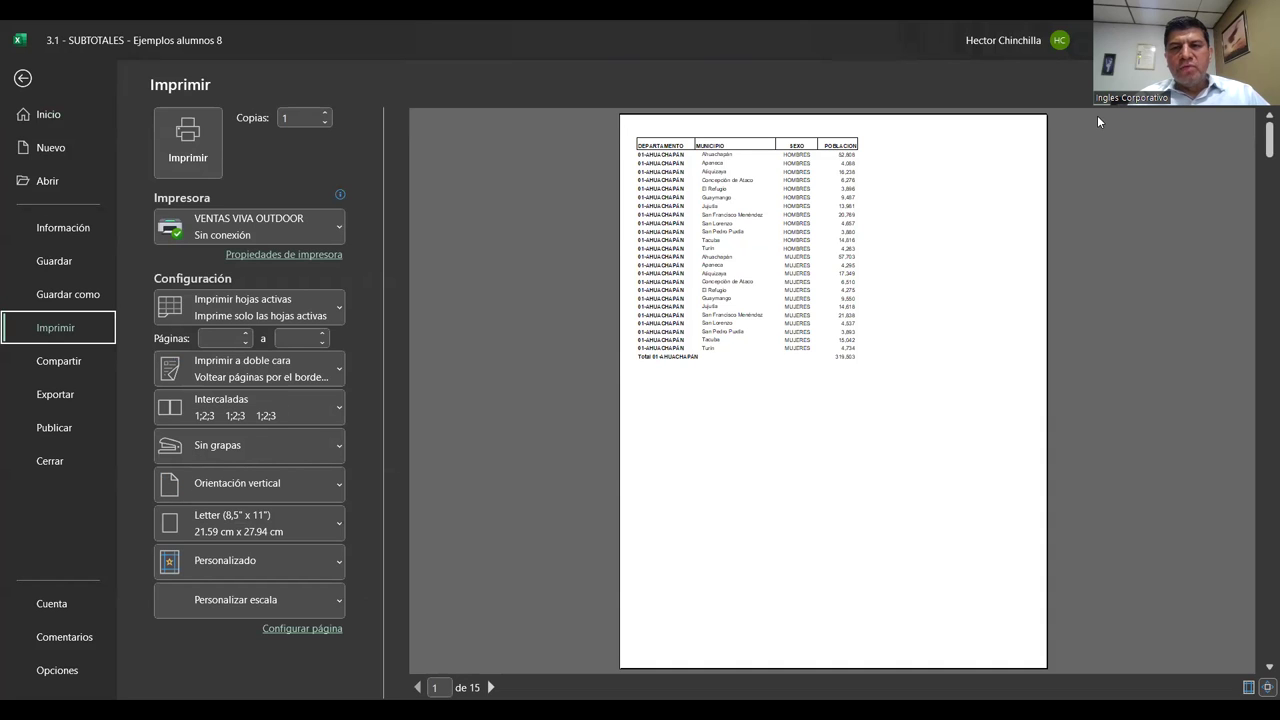
{"action": "left_click", "coordinate": [491, 687]}
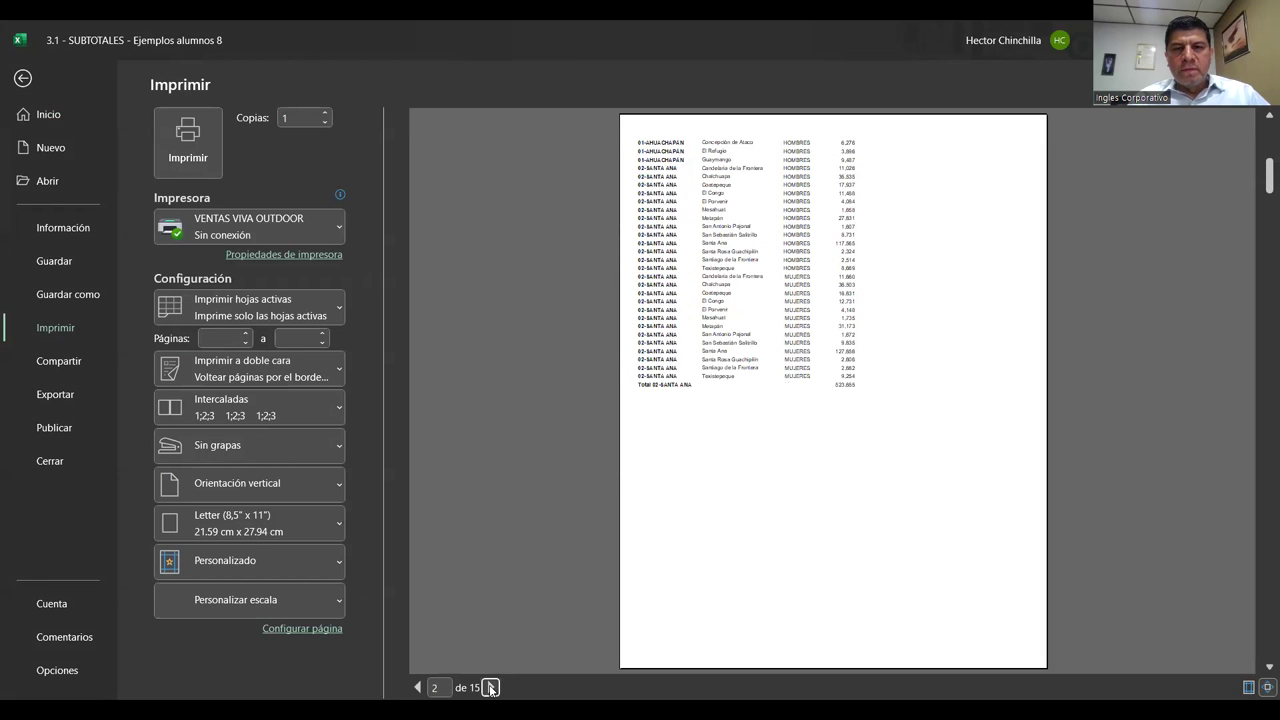
{"action": "left_click", "coordinate": [491, 687]}
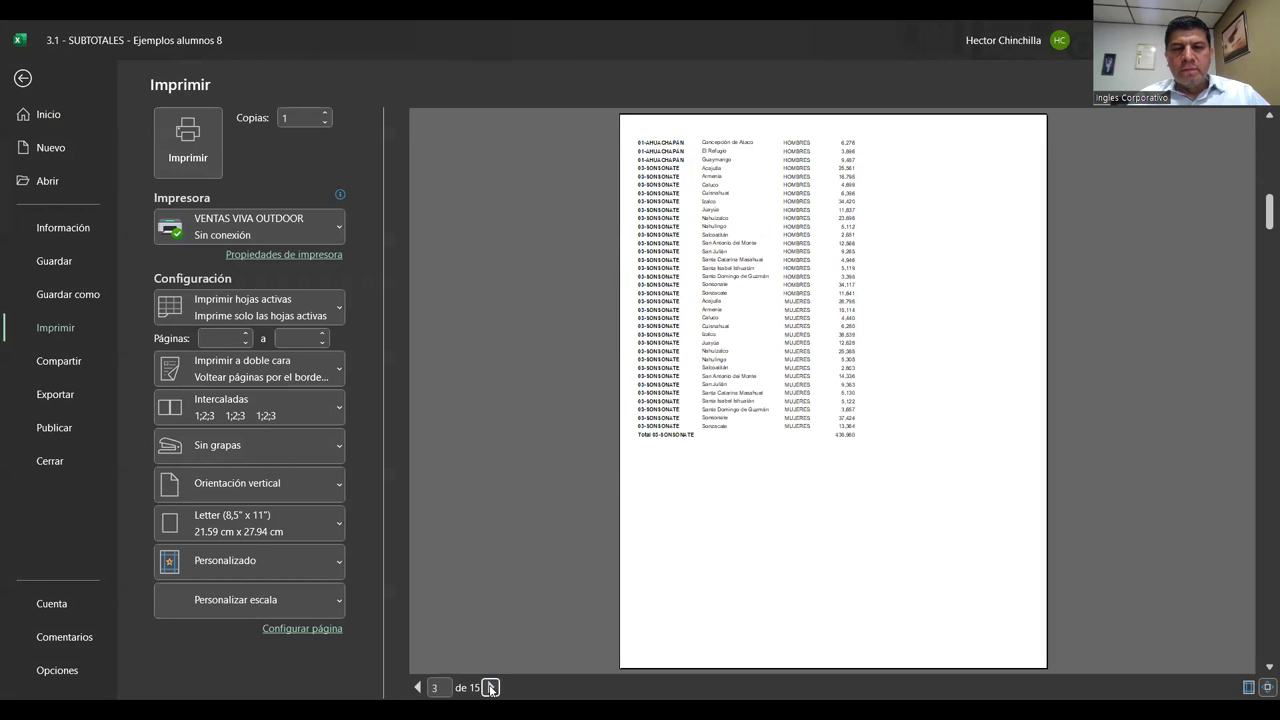
{"action": "left_click", "coordinate": [491, 687]}
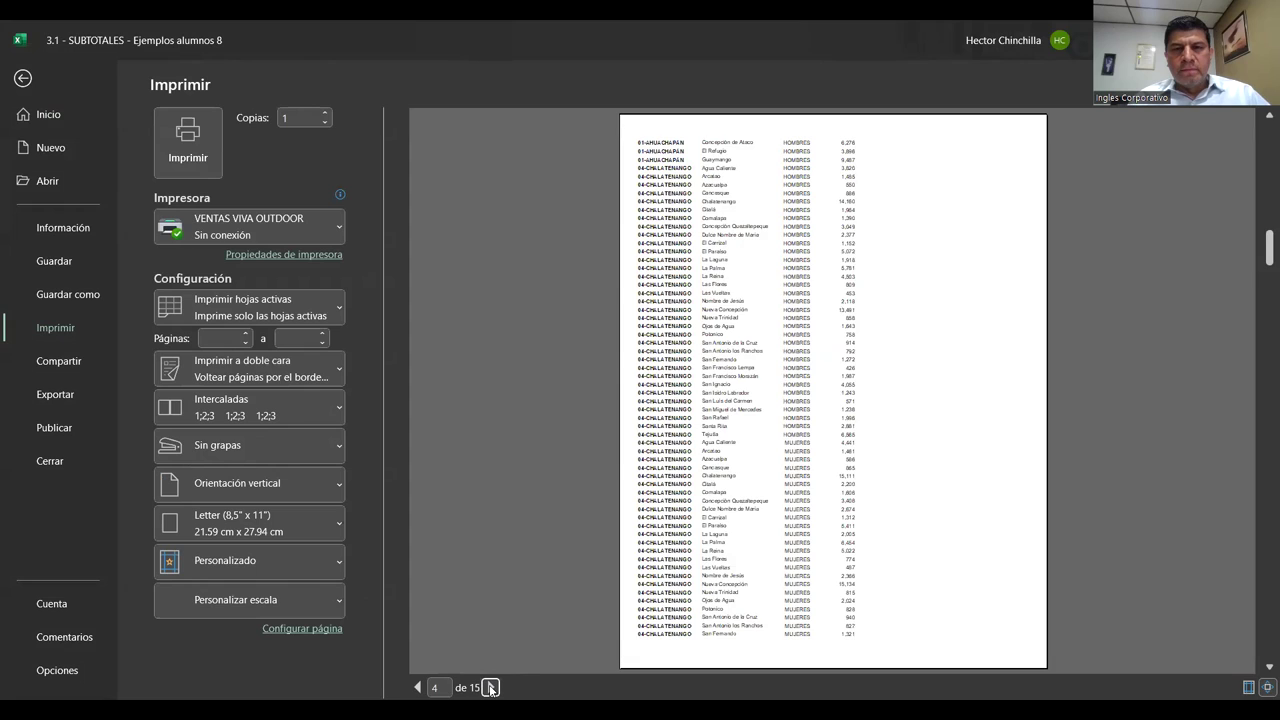
{"action": "left_click", "coordinate": [491, 687]}
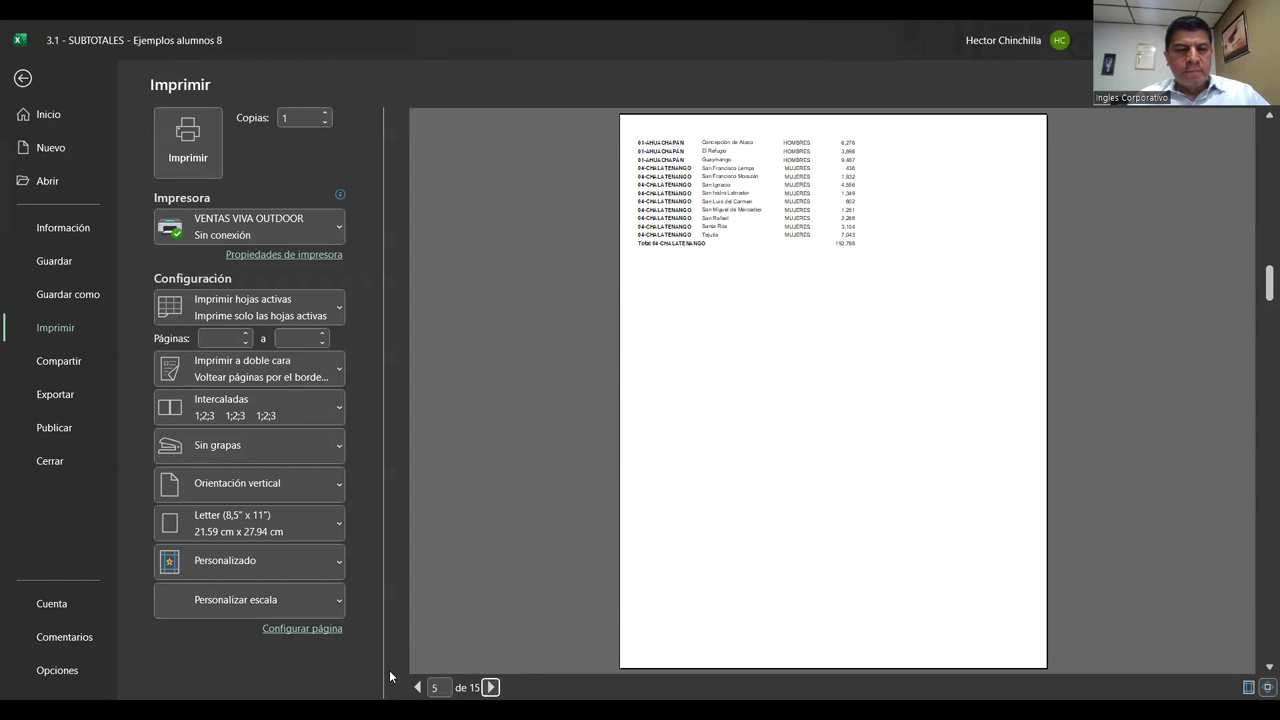
{"action": "left_click", "coordinate": [22, 79]}
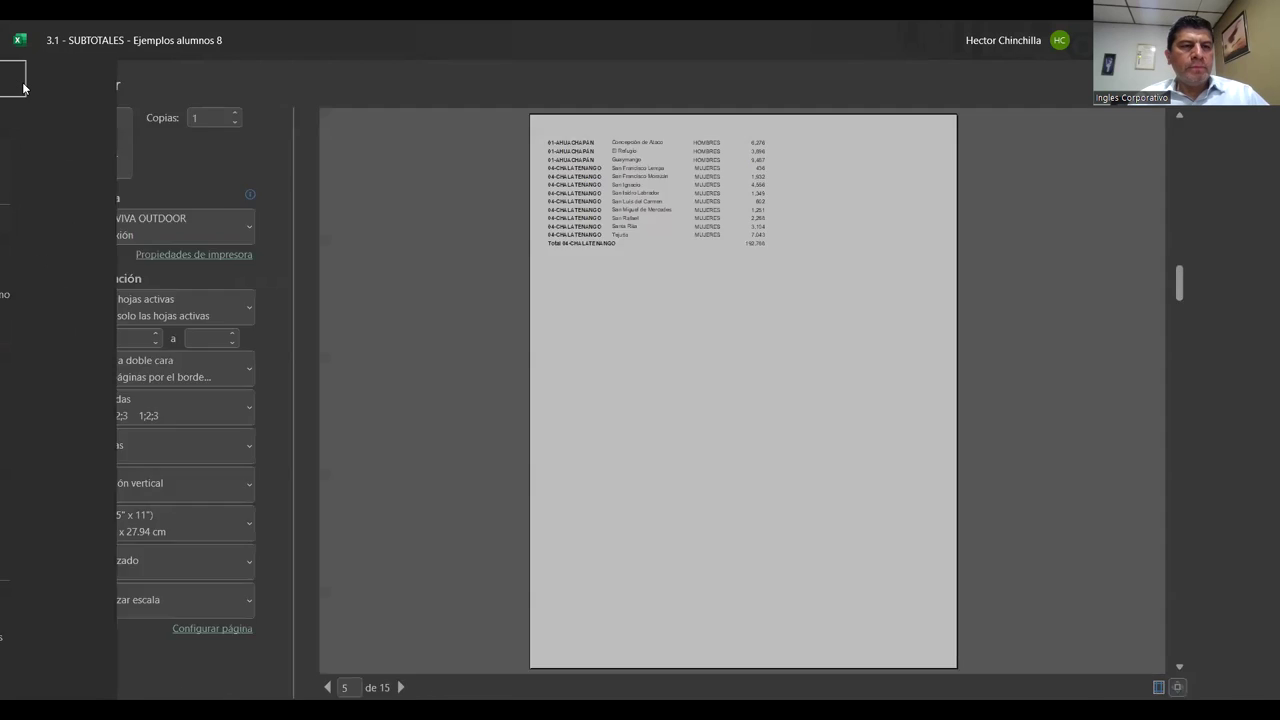
Step: Select a cell in the population data and open Datos > Esquema > Subtotal
{"action": "scroll", "coordinate": [222, 383], "scroll_direction": "up", "scroll_amount": 1}
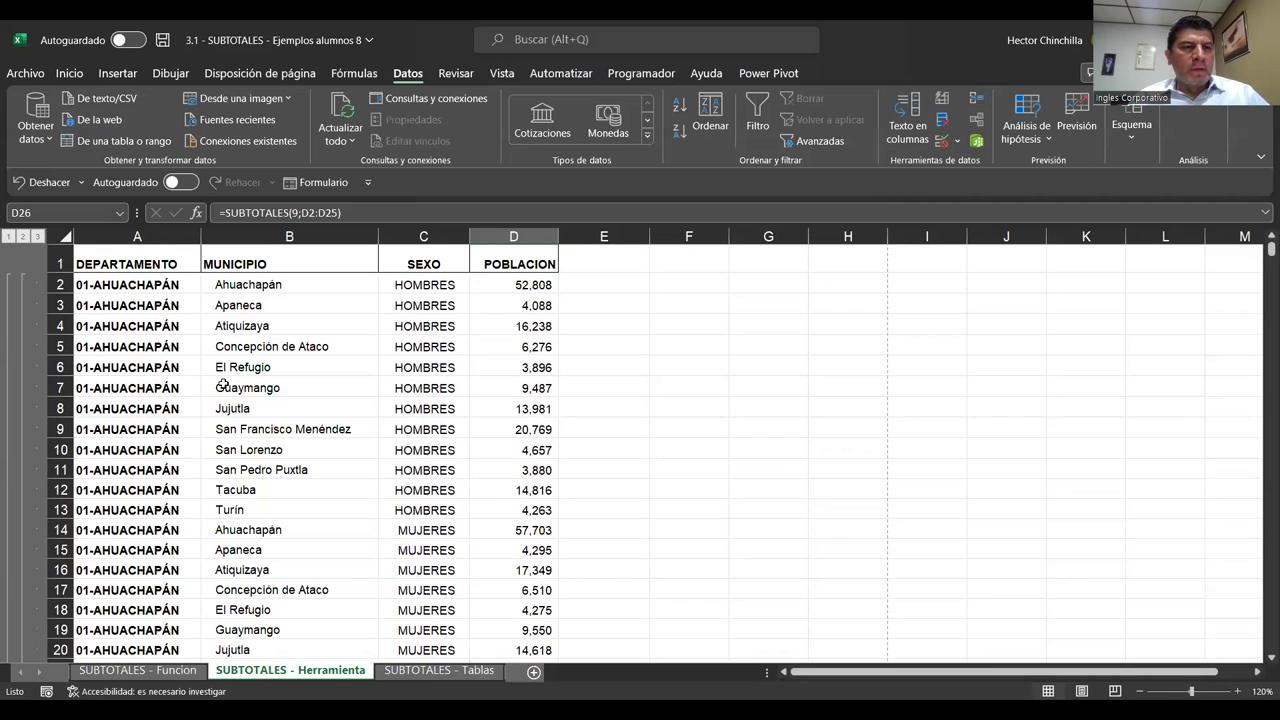
{"action": "scroll", "coordinate": [227, 366], "scroll_direction": "down", "scroll_amount": 4}
{"action": "scroll", "coordinate": [227, 368], "scroll_direction": "down", "scroll_amount": 1}
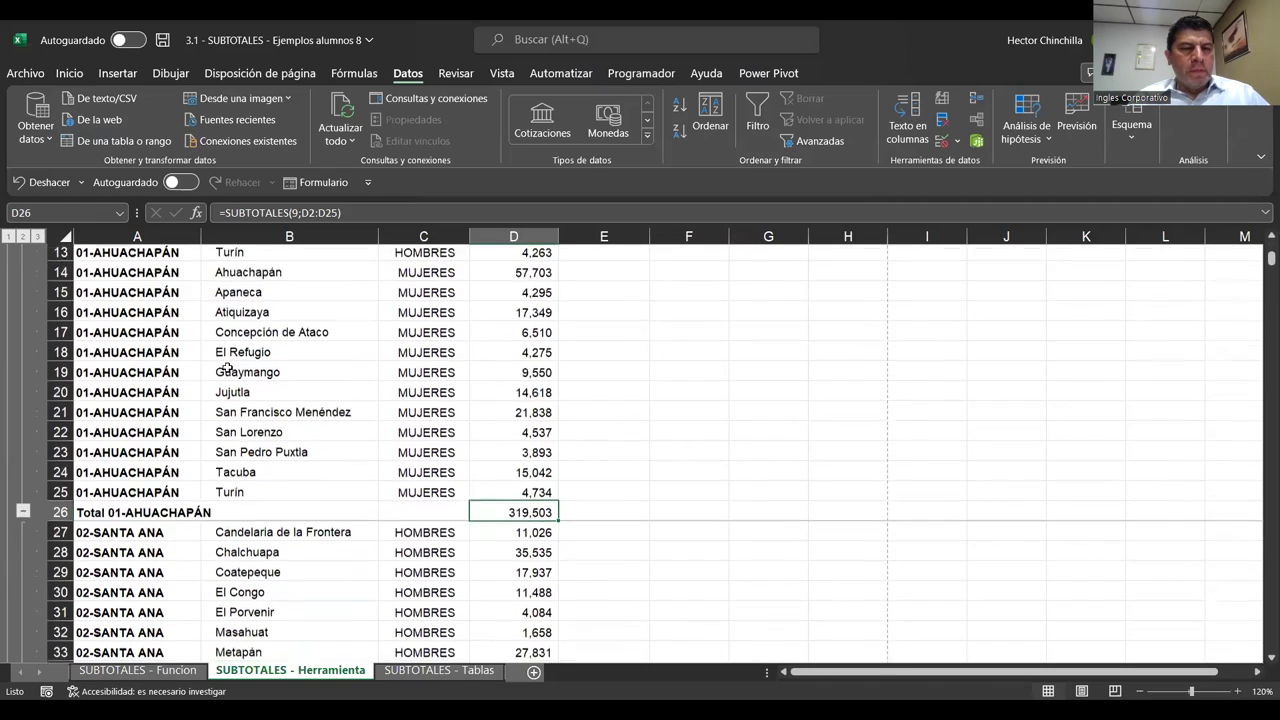
{"action": "scroll", "coordinate": [227, 367], "scroll_direction": "down", "scroll_amount": 2}
{"action": "scroll", "coordinate": [227, 367], "scroll_direction": "down", "scroll_amount": 4}
{"action": "scroll", "coordinate": [227, 368], "scroll_direction": "down", "scroll_amount": 2}
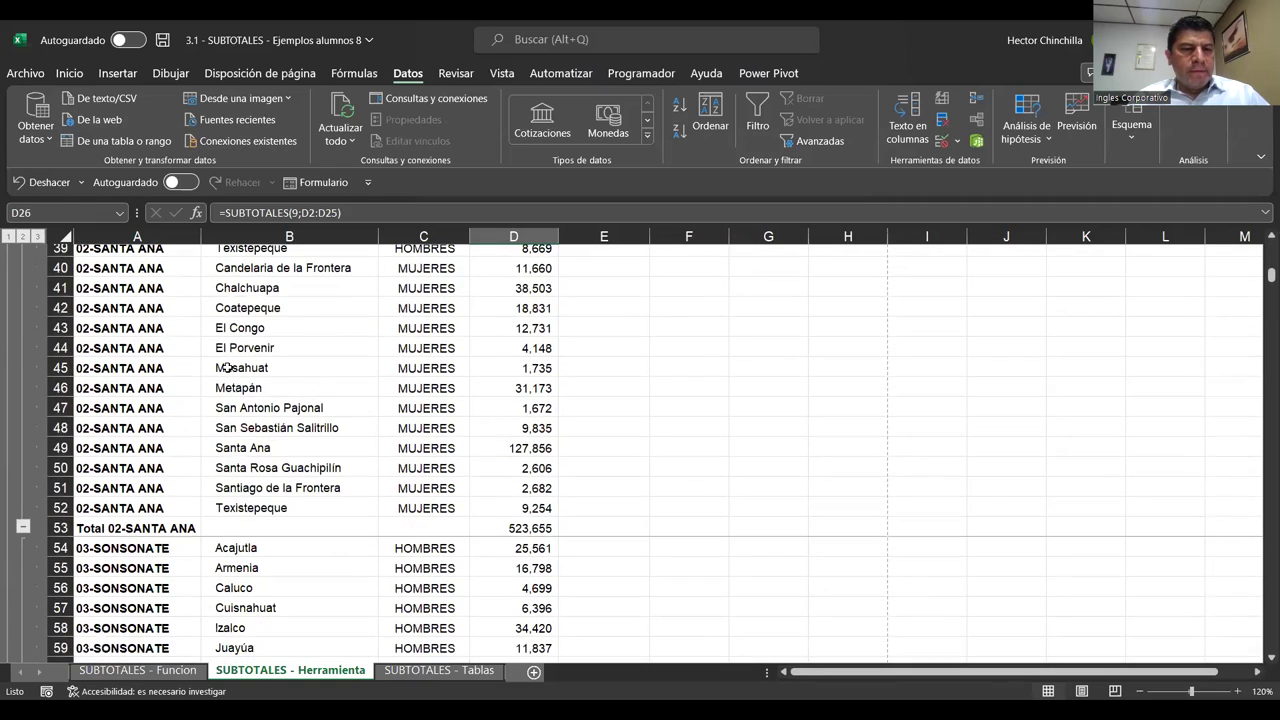
{"action": "scroll", "coordinate": [227, 367], "scroll_direction": "up", "scroll_amount": 3}
{"action": "scroll", "coordinate": [227, 367], "scroll_direction": "up", "scroll_amount": 6}
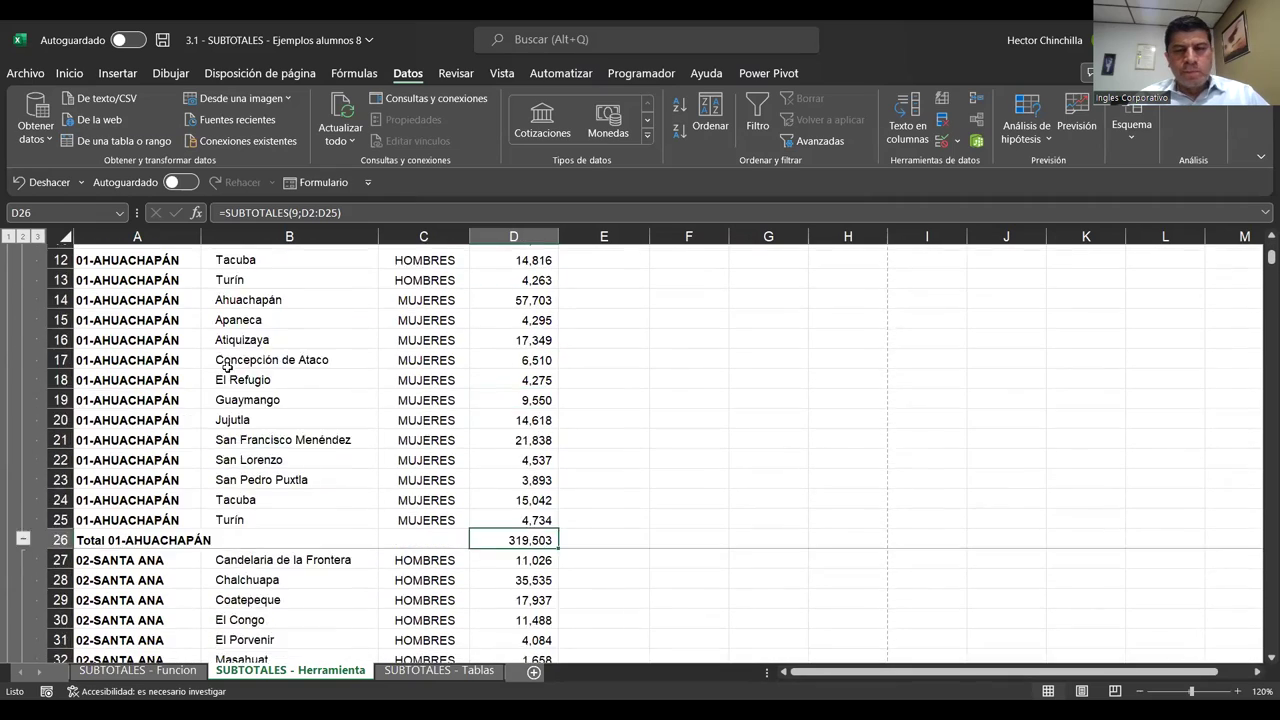
{"action": "scroll", "coordinate": [227, 367], "scroll_direction": "up", "scroll_amount": 4}
{"action": "left_click", "coordinate": [292, 366]}
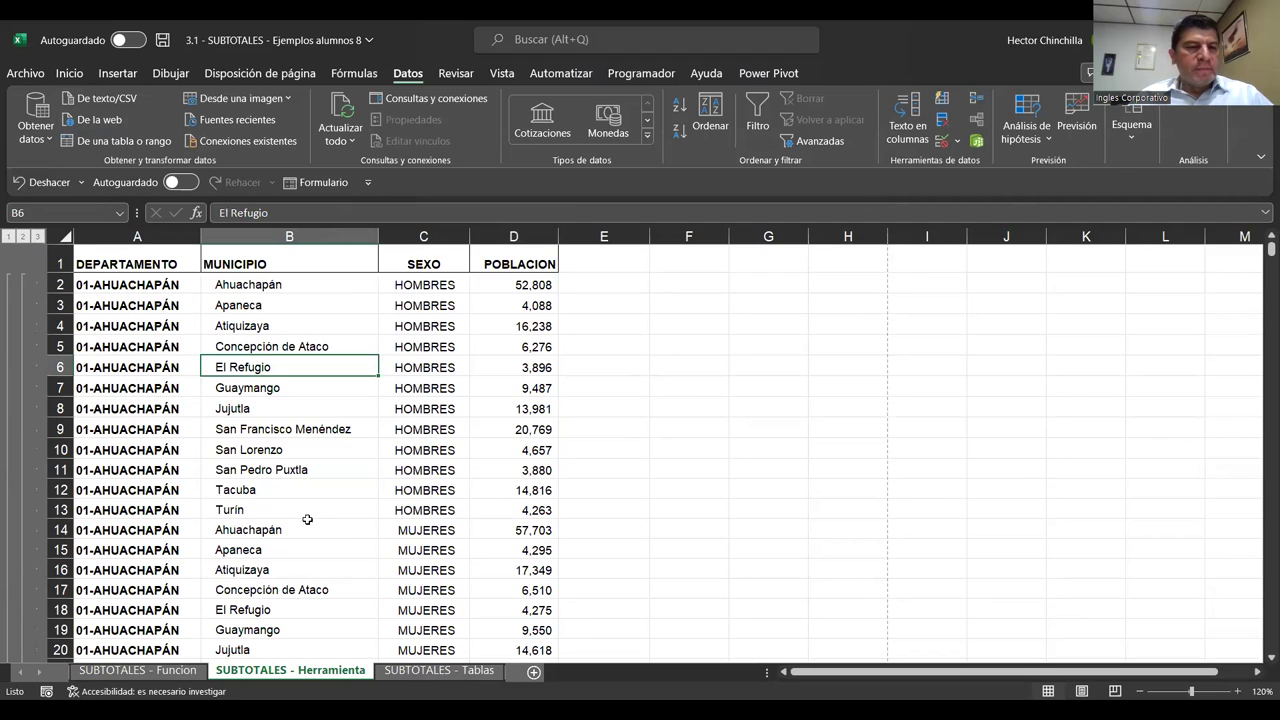
{"action": "left_click", "coordinate": [1130, 146]}
{"action": "left_click", "coordinate": [1157, 195]}
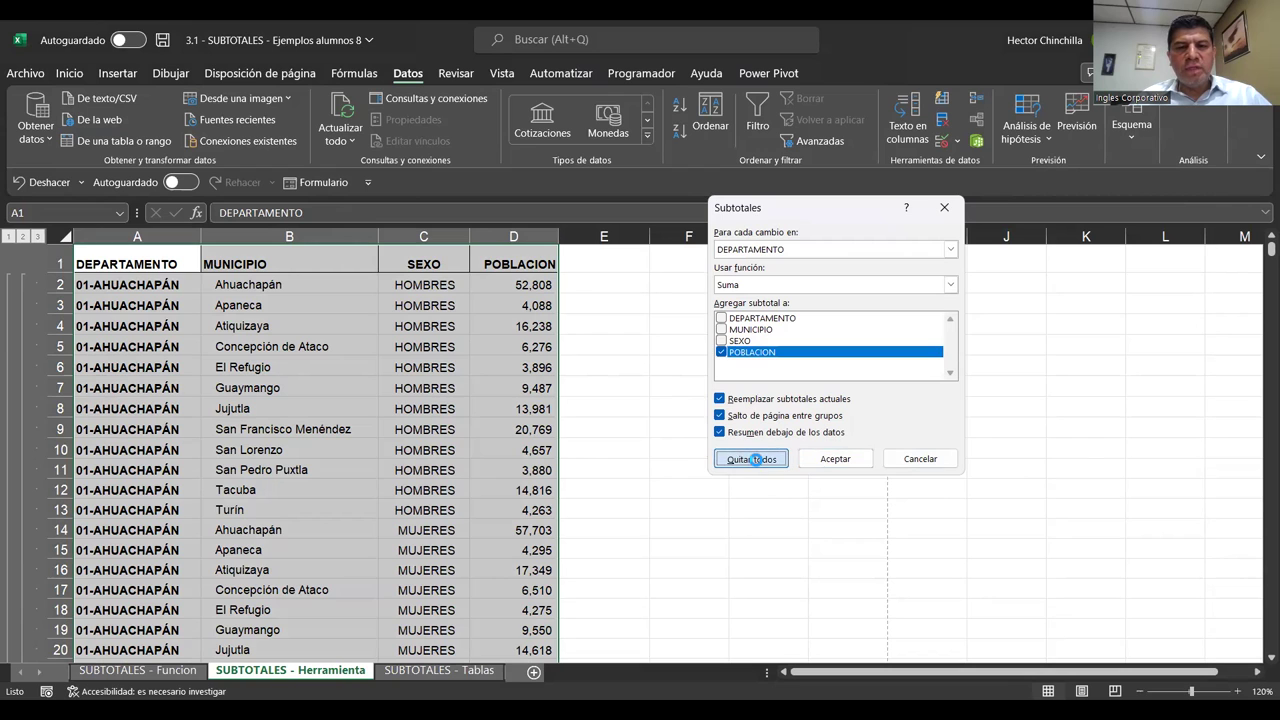
Step: Remove all subtotals with Quitar todos and scroll to confirm the total rows are gone
{"action": "left_click", "coordinate": [752, 458]}
{"action": "left_click", "coordinate": [230, 322]}
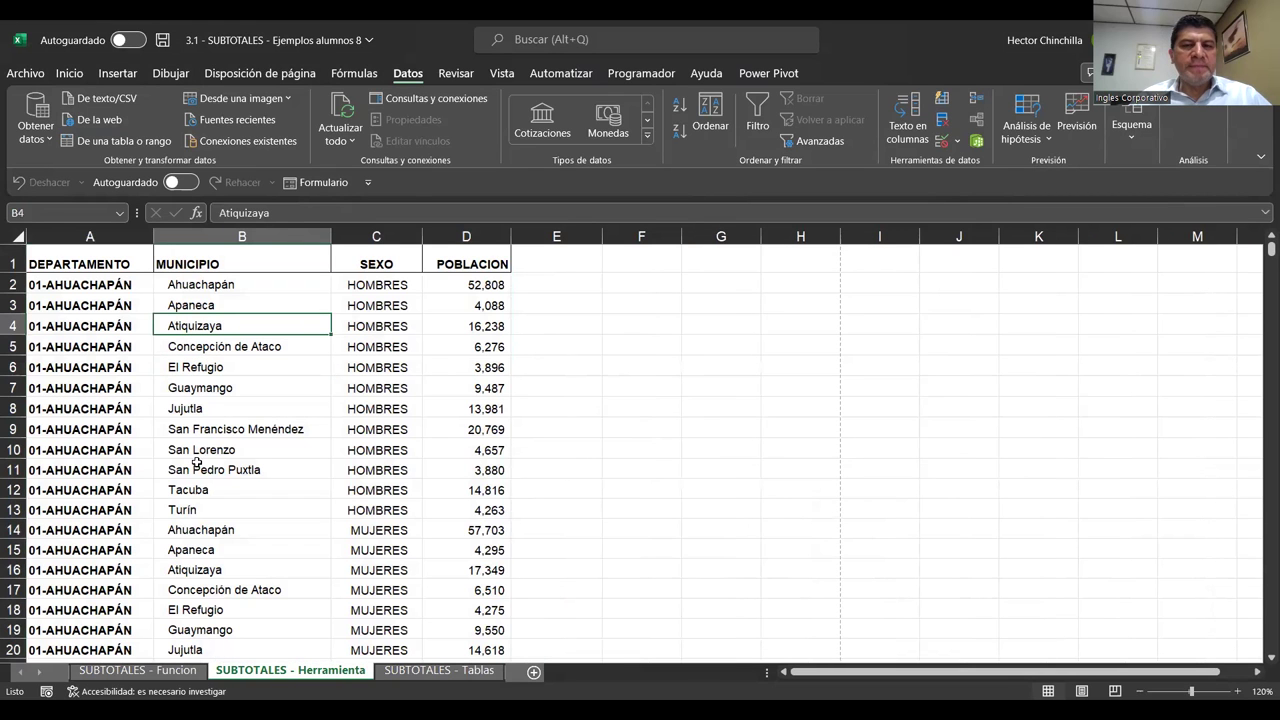
{"action": "scroll", "coordinate": [197, 455], "scroll_direction": "down", "scroll_amount": 1}
{"action": "scroll", "coordinate": [197, 455], "scroll_direction": "up", "scroll_amount": 1}
{"action": "scroll", "coordinate": [197, 455], "scroll_direction": "down", "scroll_amount": 1}
{"action": "scroll", "coordinate": [197, 455], "scroll_direction": "down", "scroll_amount": 1}
{"action": "scroll", "coordinate": [197, 455], "scroll_direction": "up", "scroll_amount": 2}
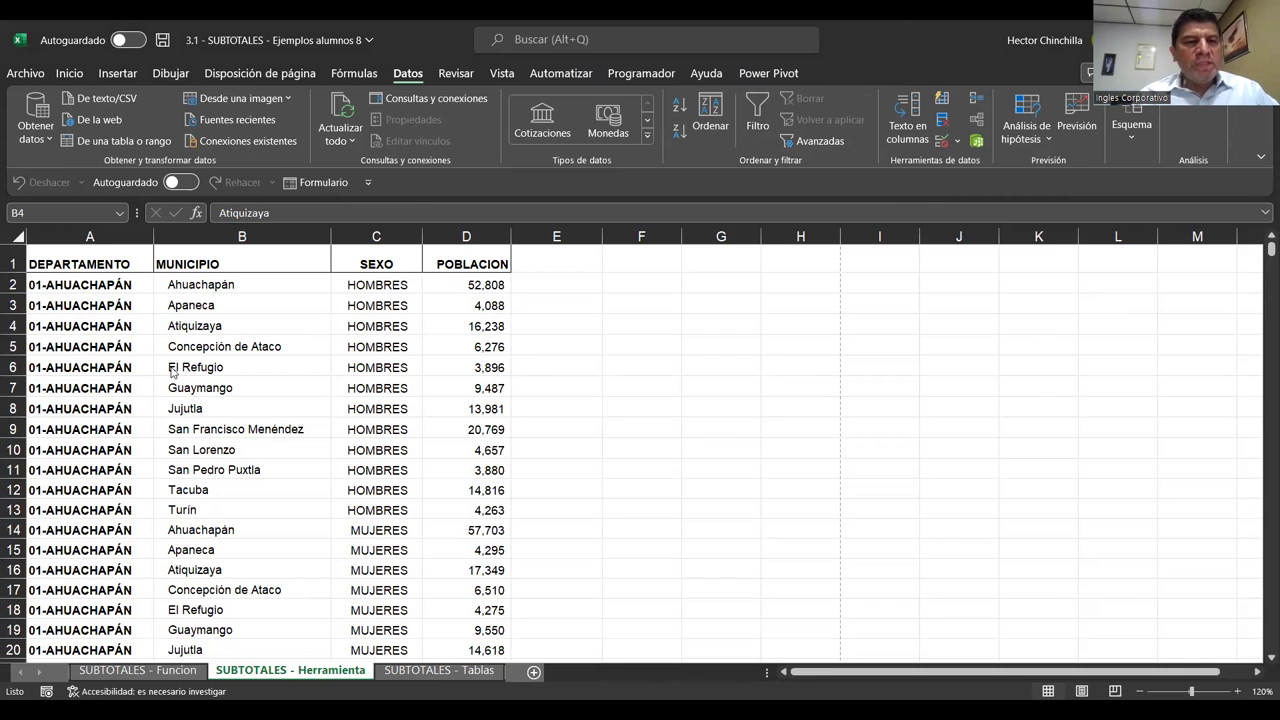
Step: Check the MUNICIPIO column with Down/Up jumps and select Atiquizaya cell B4
{"action": "key", "text": "Down"}
{"action": "key", "text": "Down"}
{"action": "key", "text": "Down"}
{"action": "key", "text": "Down"}
{"action": "key", "text": "Down"}
{"action": "key", "text": "Down"}
{"action": "key", "text": "Down"}
{"action": "key", "text": "Down"}
{"action": "key", "text": "Down"}
{"action": "key", "text": "Down"}
{"action": "key", "text": "Down"}
{"action": "key", "text": "Down"}
{"action": "key", "text": "Up"}
{"action": "key", "text": "Up"}
{"action": "key", "text": "Up"}
{"action": "key", "text": "Up"}
{"action": "key", "text": "Up"}
{"action": "key", "text": "Up"}
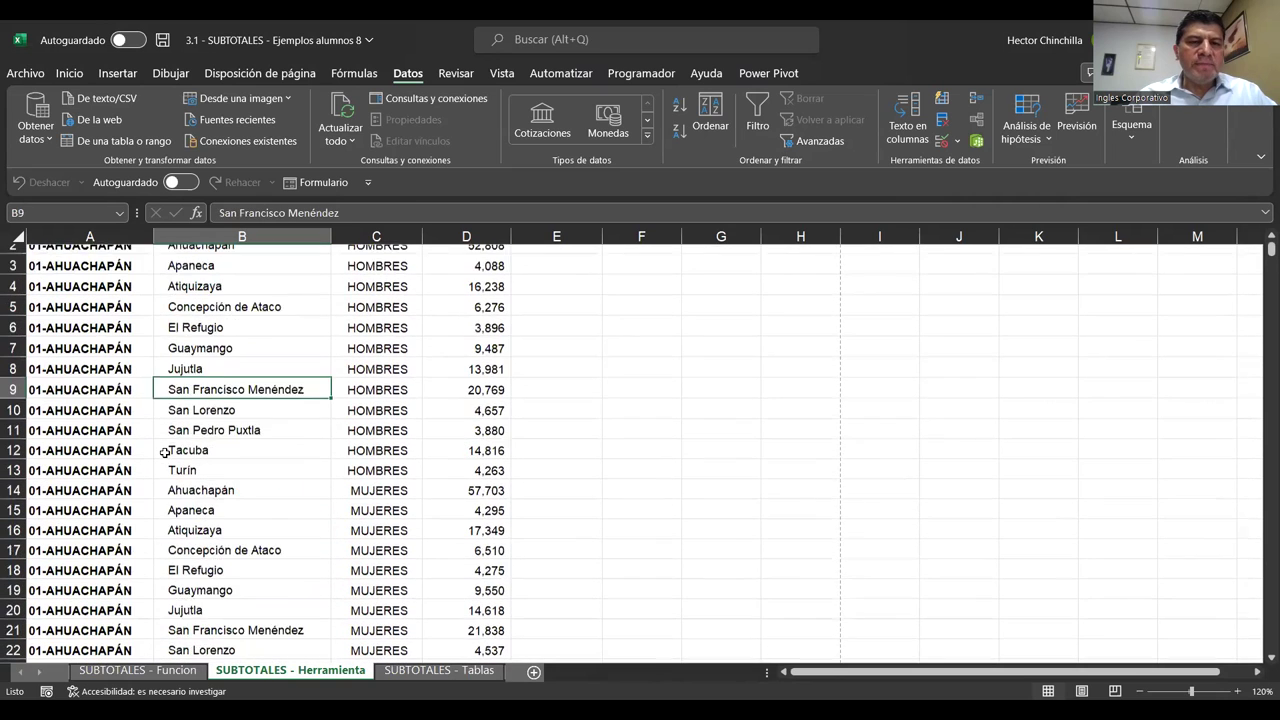
{"action": "left_click", "coordinate": [200, 326]}
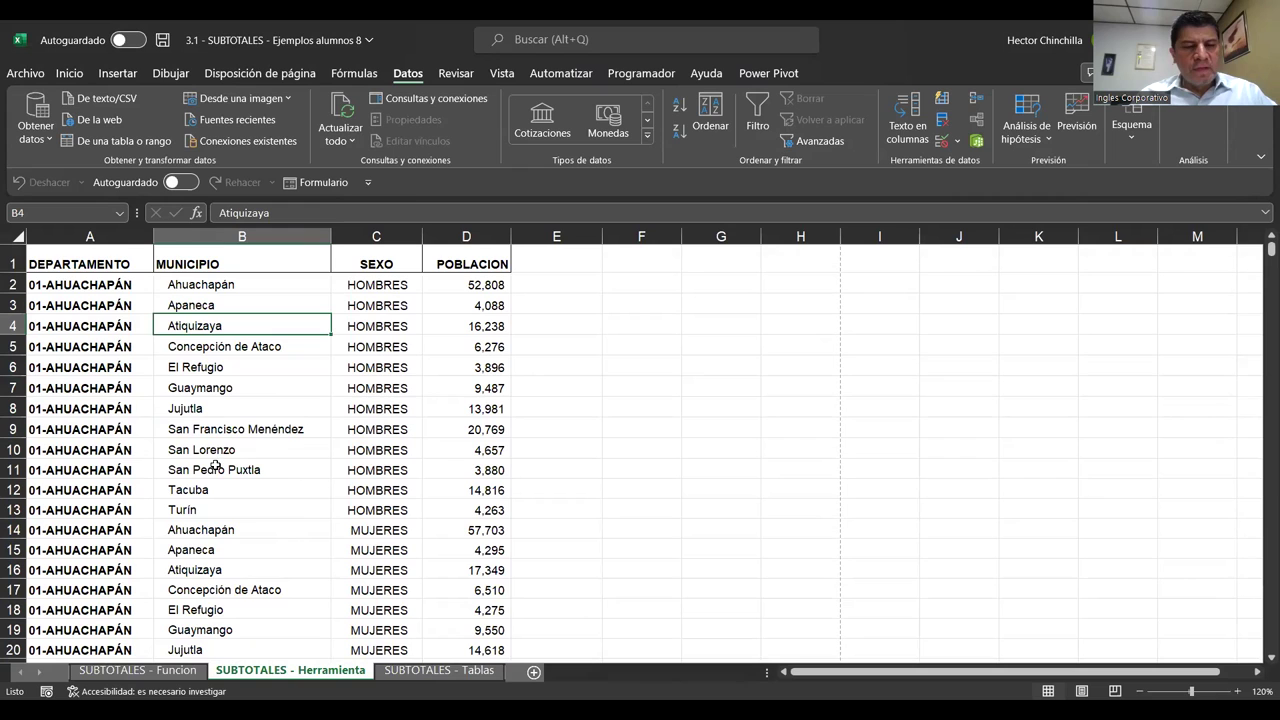
Step: Switch to the SUBTOTALES - Tablas sheet, select a table cell and zoom to 140%
{"action": "left_click", "coordinate": [409, 672]}
{"action": "left_click", "coordinate": [240, 464]}
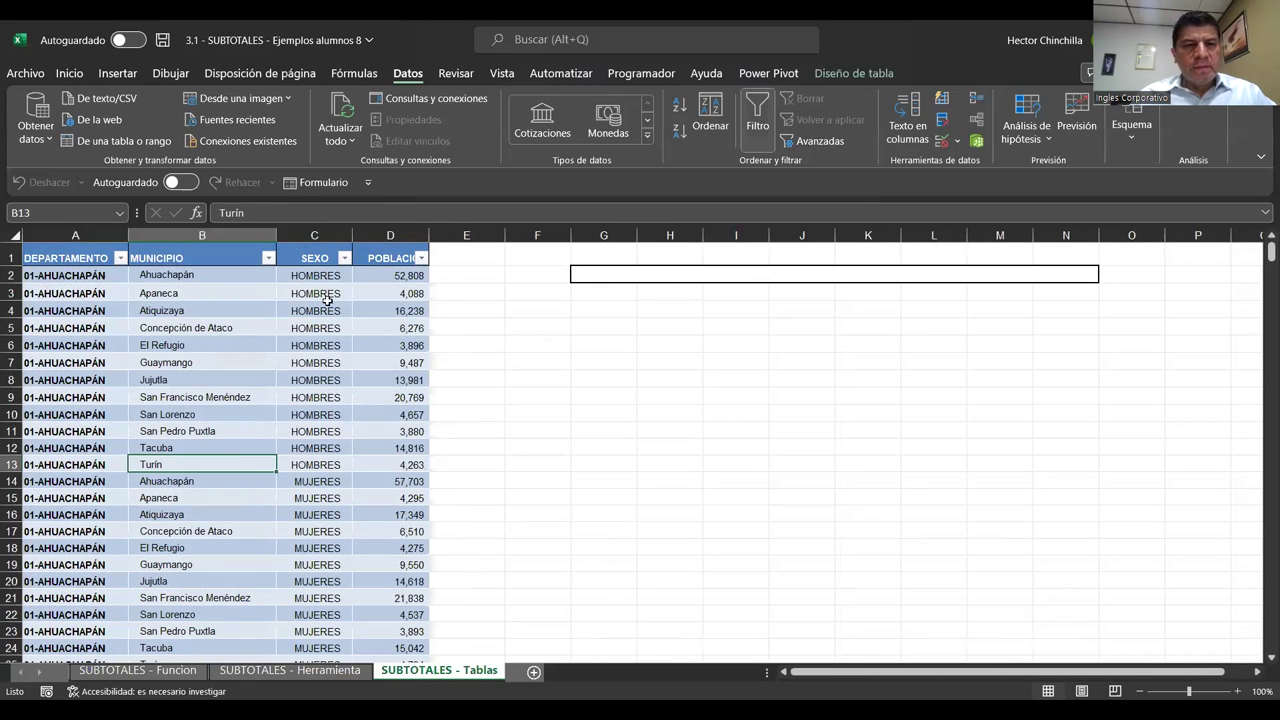
{"action": "left_click", "coordinate": [1240, 693]}
{"action": "left_click", "coordinate": [1240, 693]}
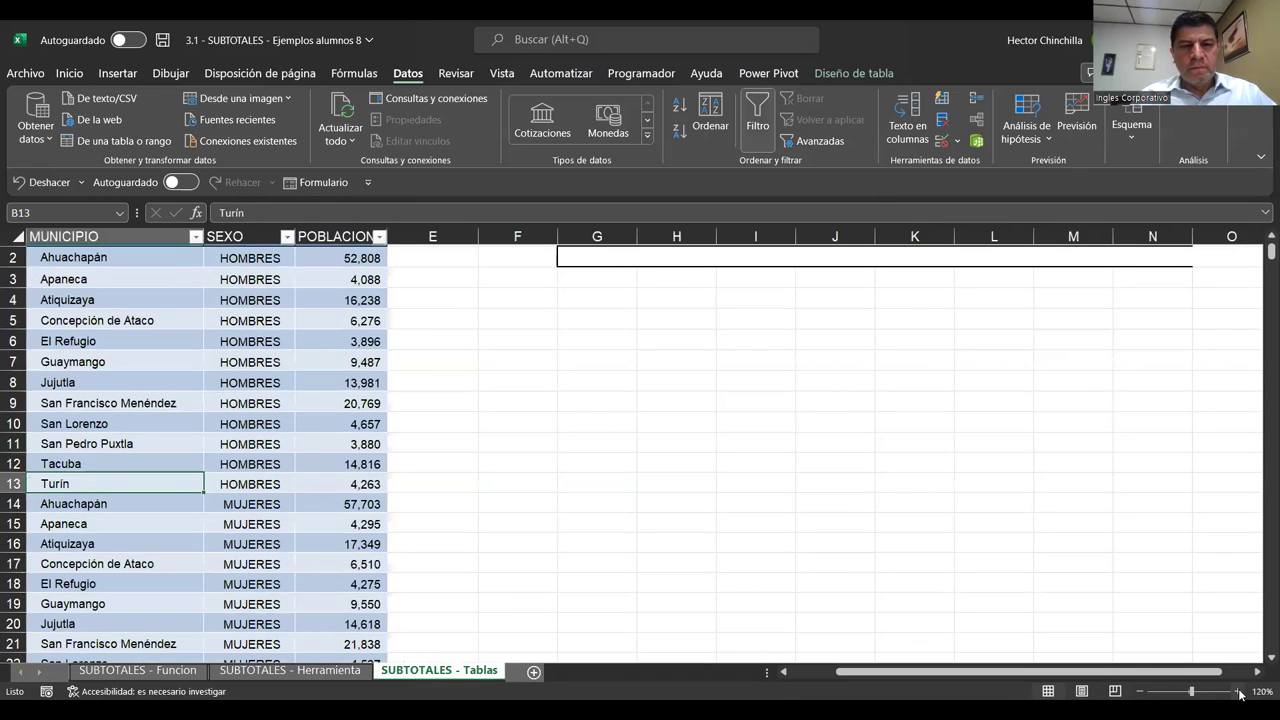
{"action": "left_click", "coordinate": [1240, 693]}
{"action": "left_click", "coordinate": [1237, 693]}
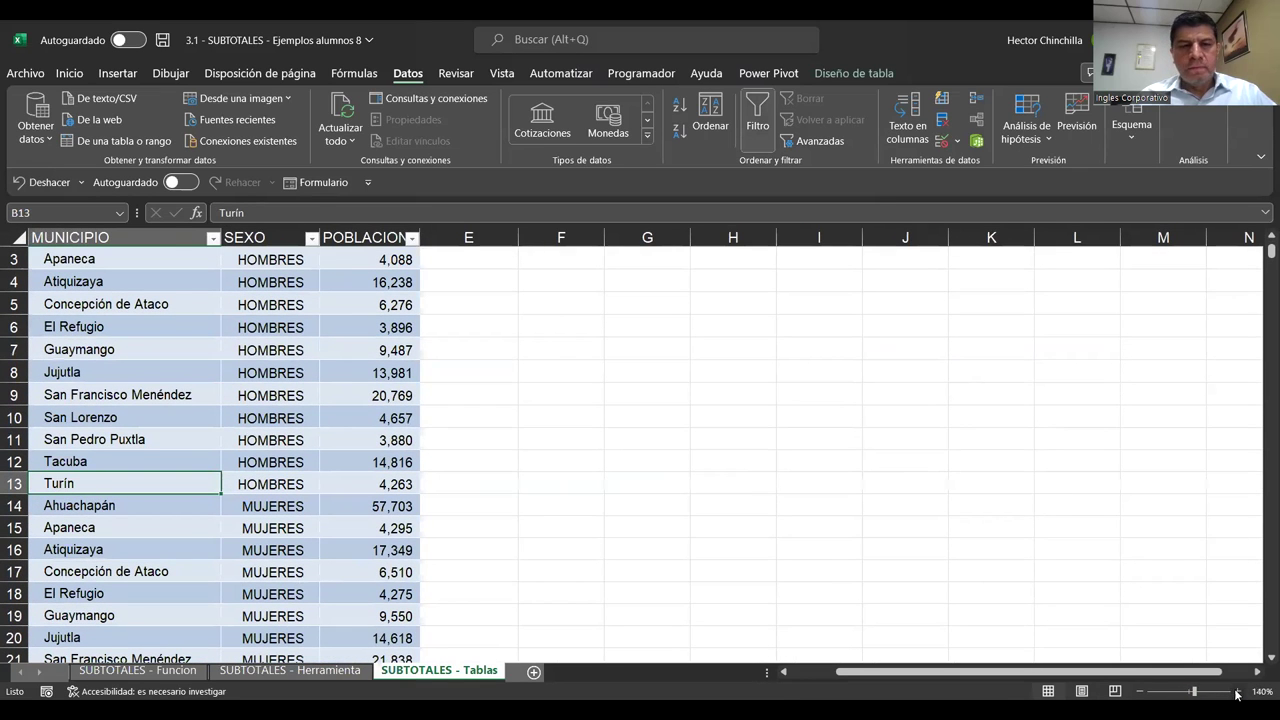
Step: Select a DEPARTAMENTO cell in row 10 and scroll through the banded table
{"action": "left_click", "coordinate": [215, 403]}
{"action": "key", "text": "Left"}
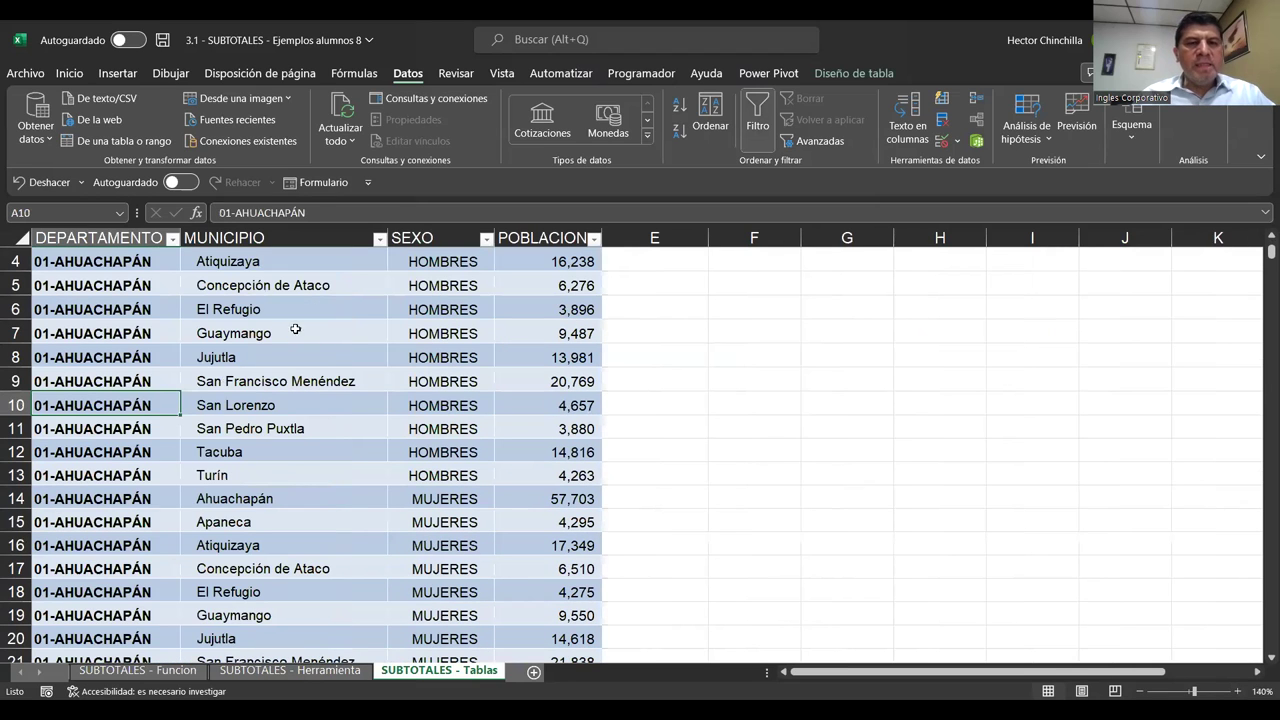
{"action": "scroll", "coordinate": [342, 340], "scroll_direction": "down", "scroll_amount": 2}
{"action": "scroll", "coordinate": [344, 344], "scroll_direction": "up", "scroll_amount": 3}
{"action": "scroll", "coordinate": [344, 344], "scroll_direction": "down", "scroll_amount": 1}
{"action": "scroll", "coordinate": [344, 344], "scroll_direction": "up", "scroll_amount": 1}
{"action": "scroll", "coordinate": [344, 344], "scroll_direction": "down", "scroll_amount": 2}
{"action": "scroll", "coordinate": [344, 344], "scroll_direction": "down", "scroll_amount": 1}
{"action": "scroll", "coordinate": [344, 344], "scroll_direction": "down", "scroll_amount": 1}
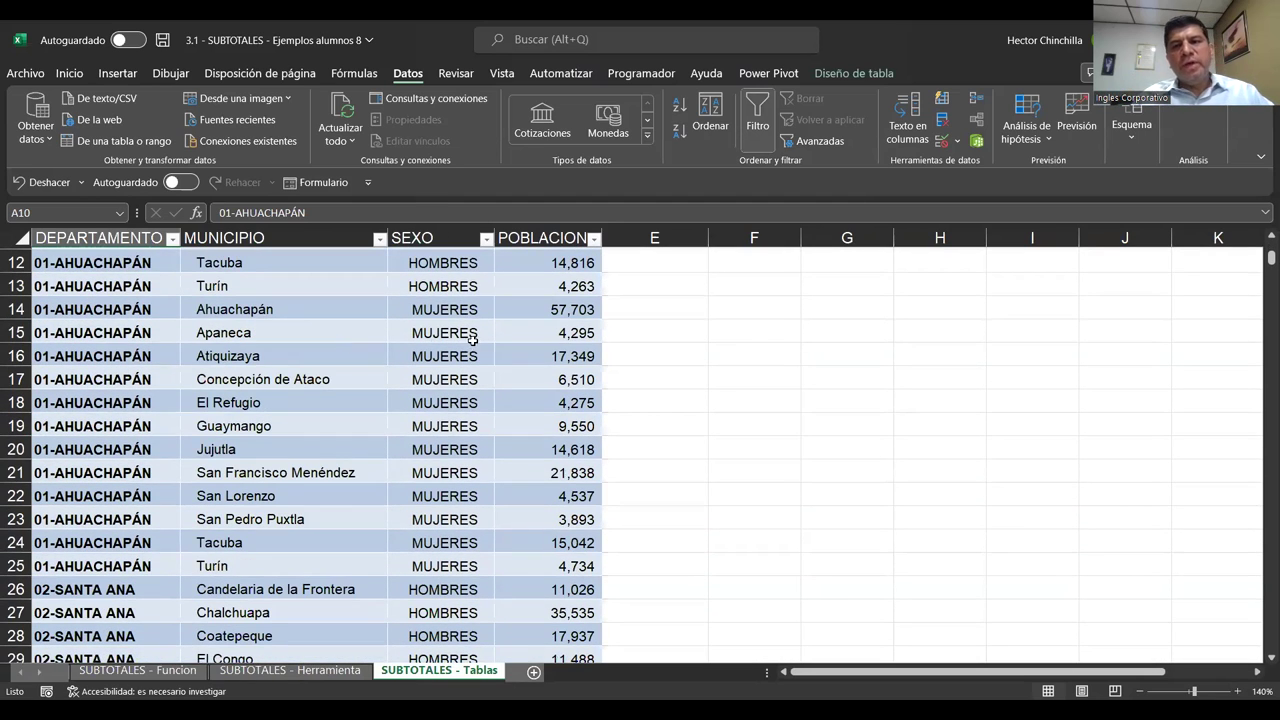
{"action": "scroll", "coordinate": [438, 369], "scroll_direction": "down", "scroll_amount": 2}
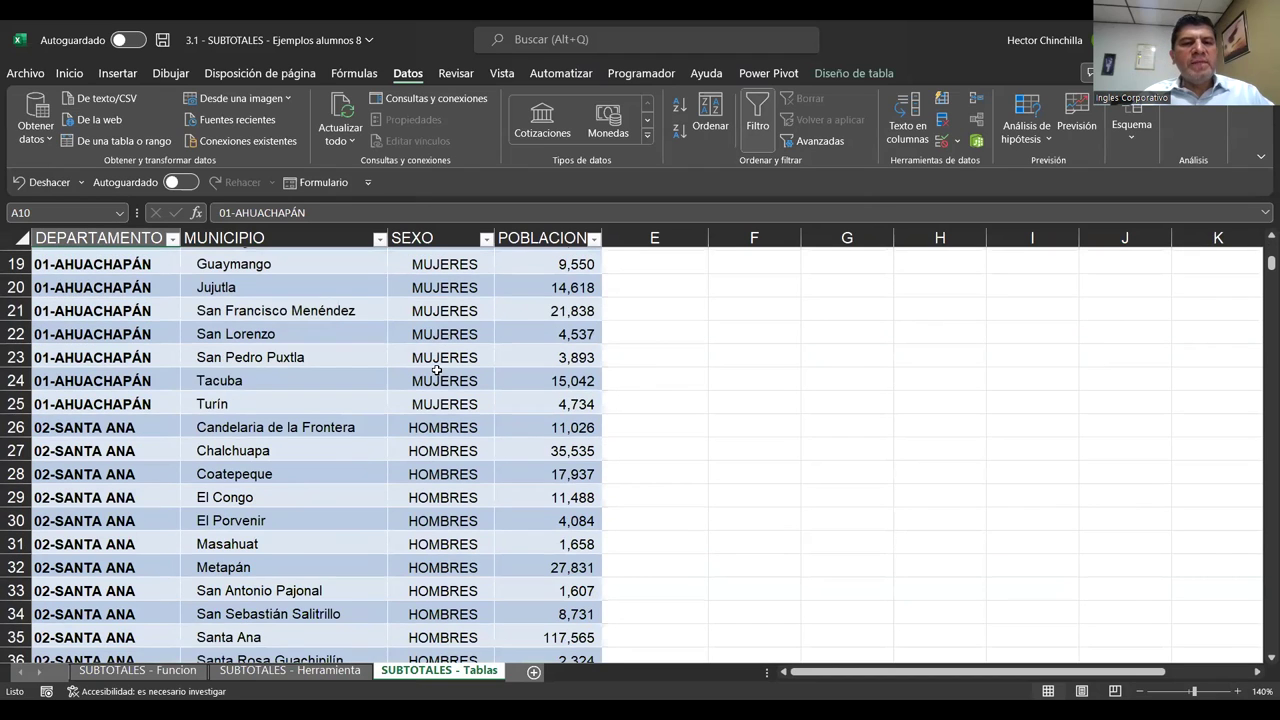
{"action": "scroll", "coordinate": [438, 369], "scroll_direction": "down", "scroll_amount": 2}
Step: Jump to the last used cell with Ctrl+End and move into the table's final rows
{"action": "left_click", "coordinate": [427, 385]}
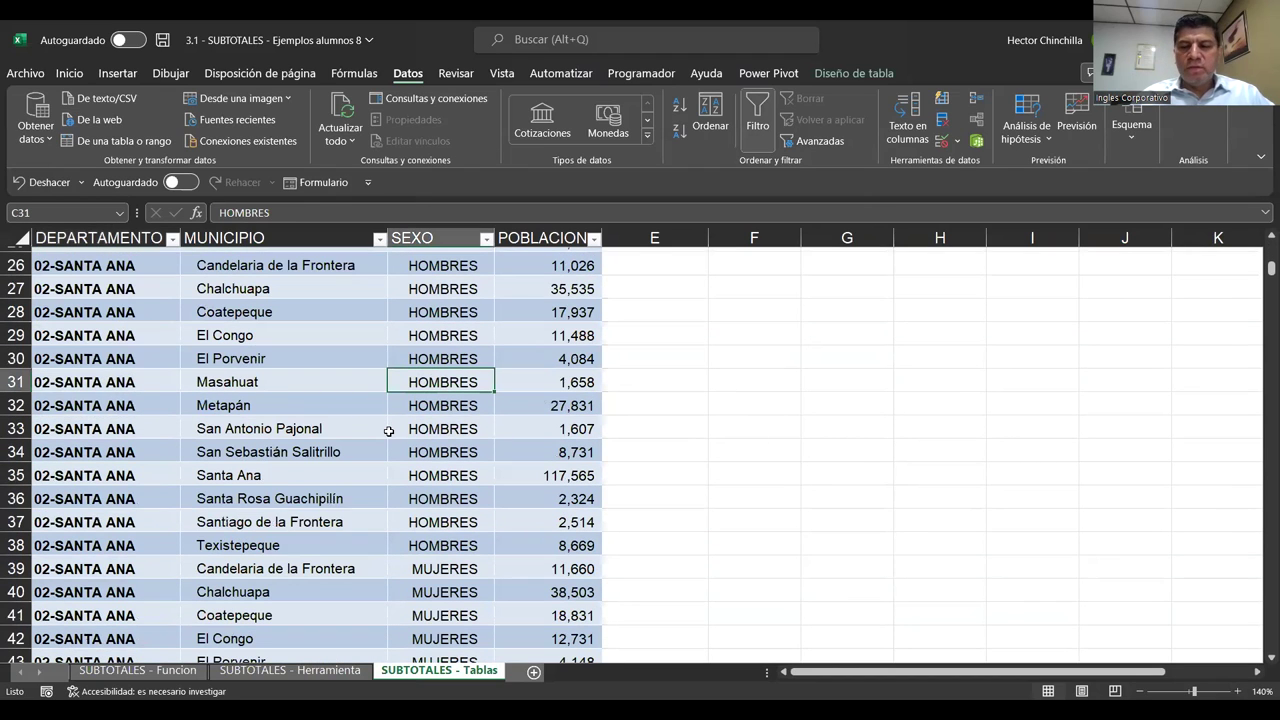
{"action": "key", "text": "ctrl+End"}
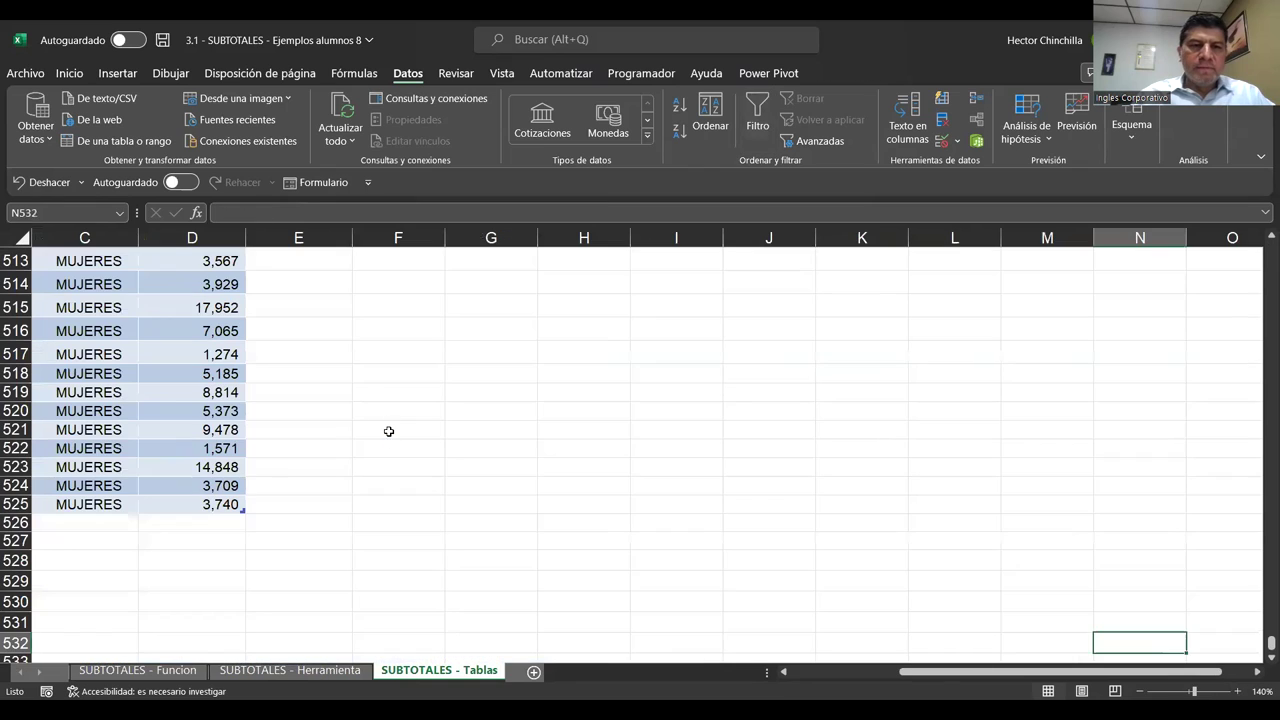
{"action": "left_click", "coordinate": [197, 484]}
{"action": "key", "text": "Left"}
{"action": "key", "text": "Left"}
{"action": "key", "text": "Left"}
{"action": "key", "text": "Up"}
{"action": "key", "text": "Up"}
{"action": "key", "text": "Down"}
{"action": "key", "text": "Down"}
{"action": "key", "text": "Down"}
Step: Step through the cells of last row 525, 14-LA UNIÓN Yucuaiquín MUJERES 3,740
{"action": "key", "text": "Down"}
{"action": "key", "text": "Down"}
{"action": "key", "text": "Up"}
{"action": "key", "text": "Down"}
{"action": "key", "text": "Up"}
{"action": "key", "text": "Down"}
{"action": "key", "text": "Up"}
{"action": "key", "text": "Down"}
{"action": "key", "text": "Up"}
{"action": "key", "text": "Right"}
{"action": "key", "text": "Right"}
{"action": "key", "text": "Right"}
{"action": "key", "text": "Down"}
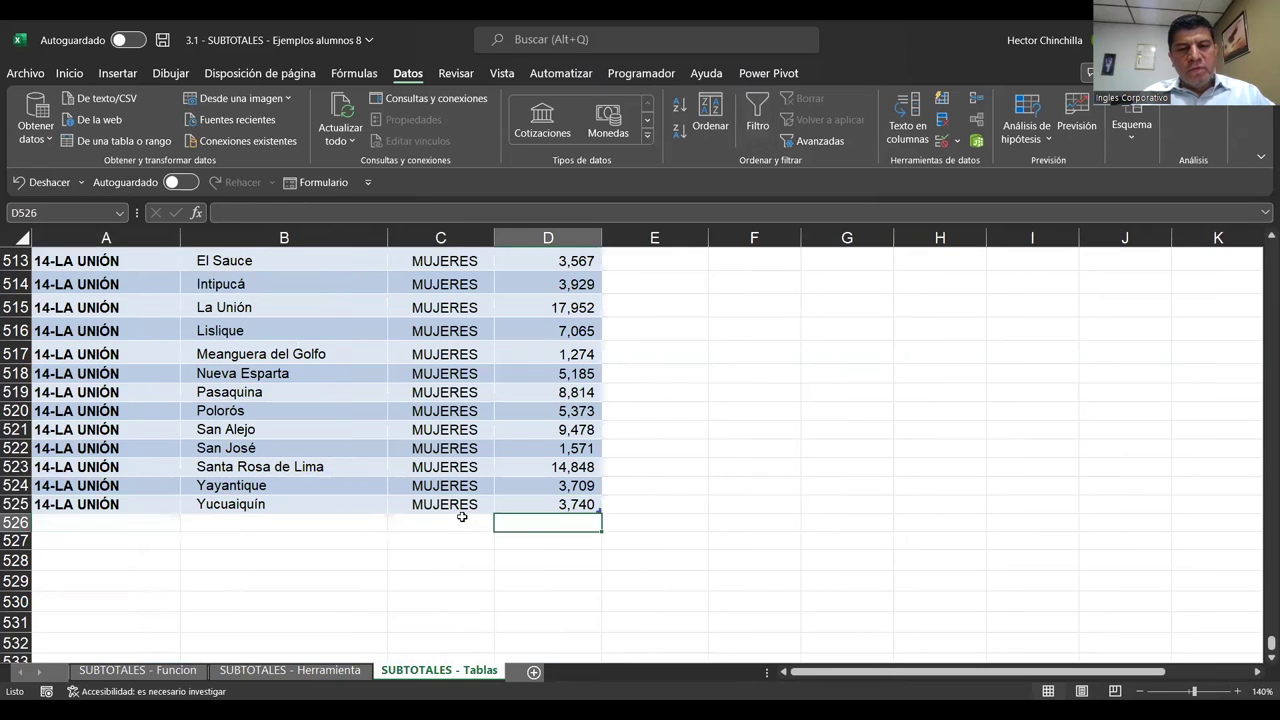
{"action": "key", "text": "Up"}
{"action": "key", "text": "Left"}
{"action": "key", "text": "Left"}
{"action": "key", "text": "Left"}
{"action": "key", "text": "Right"}
{"action": "key", "text": "Right"}
{"action": "key", "text": "Right"}
{"action": "key", "text": "Left"}
{"action": "key", "text": "Left"}
{"action": "key", "text": "Left"}
{"action": "key", "text": "Right"}
{"action": "key", "text": "Right"}
{"action": "key", "text": "Right"}
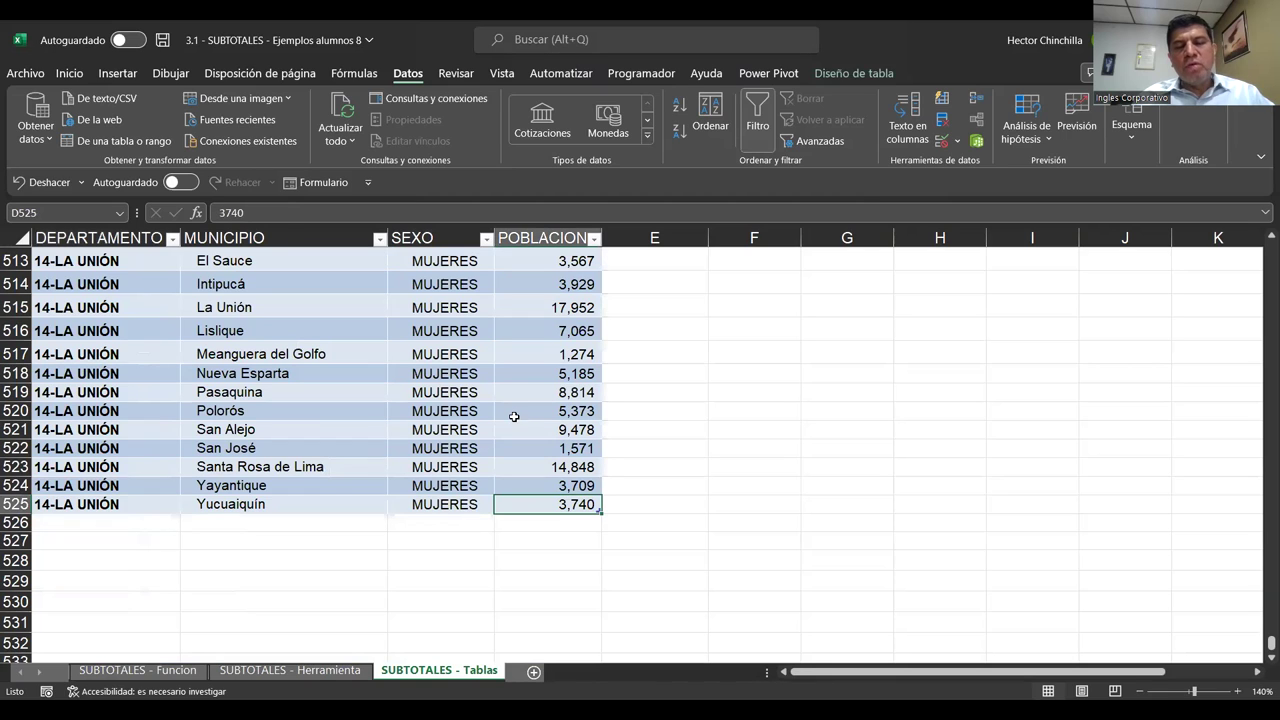
Step: Settle on the empty cell D526 below the last POBLACION value and show the Inicio tab
{"action": "key", "text": "Down"}
{"action": "key", "text": "Up"}
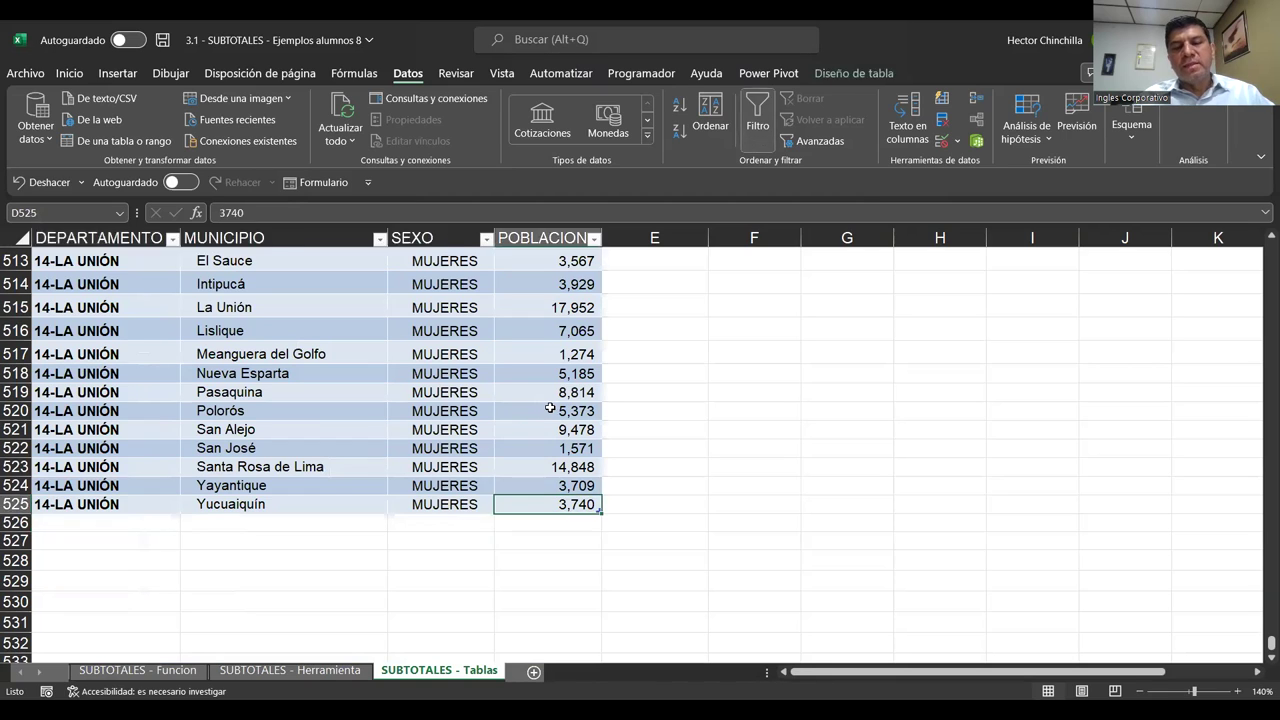
{"action": "key", "text": "Down"}
{"action": "key", "text": "Up"}
{"action": "key", "text": "Down"}
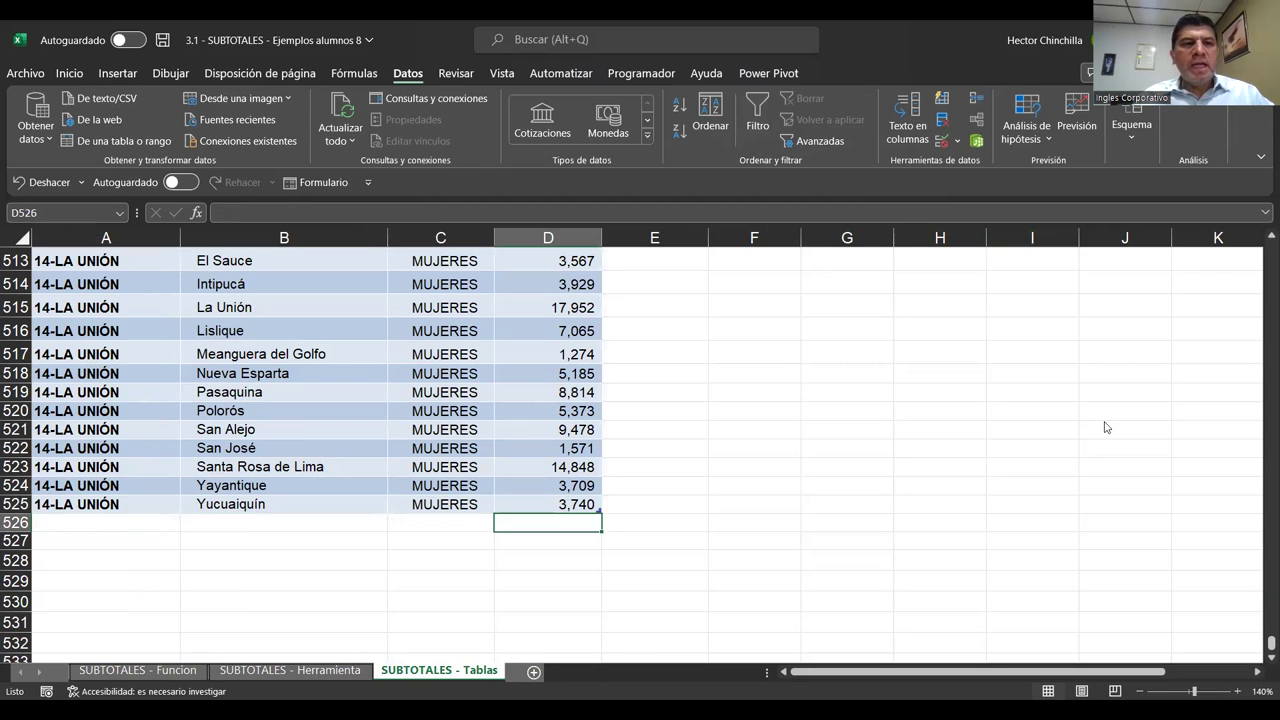
{"action": "left_click", "coordinate": [67, 75]}
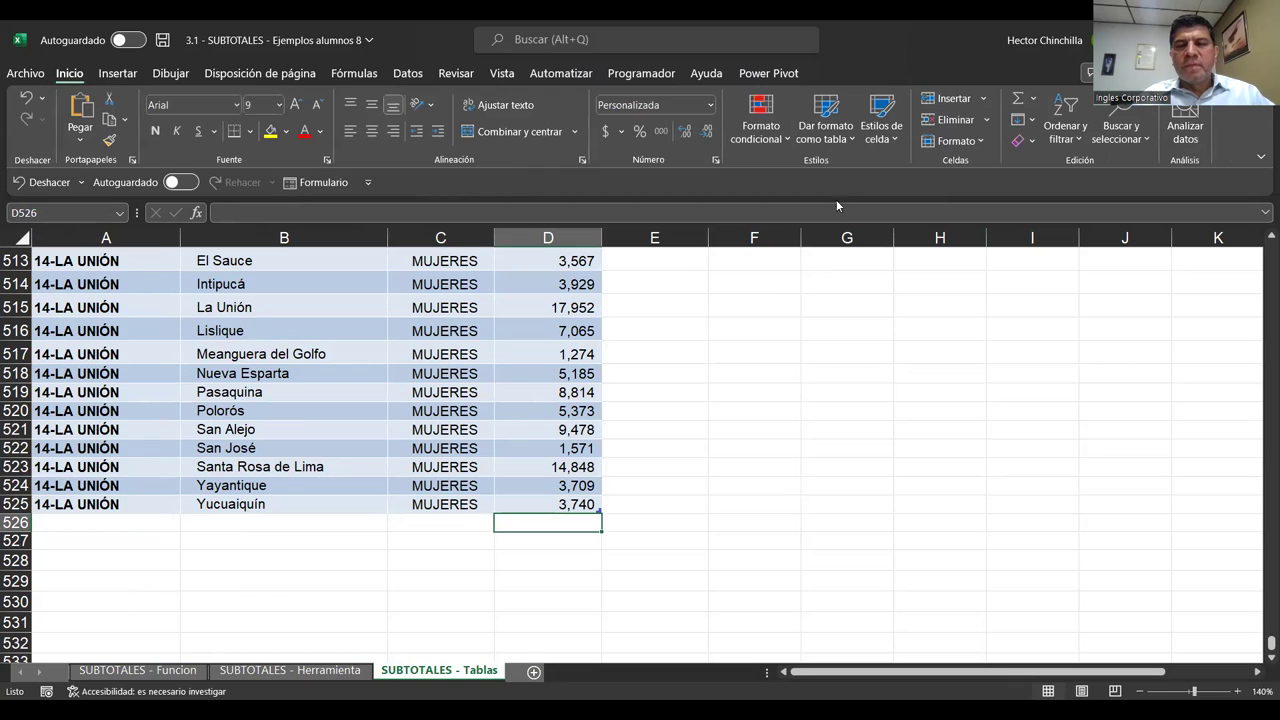
Step: AutoSum POBLACION into a totals row 526 showing 5,744,113 and inspect its cells
{"action": "left_click", "coordinate": [1018, 102]}
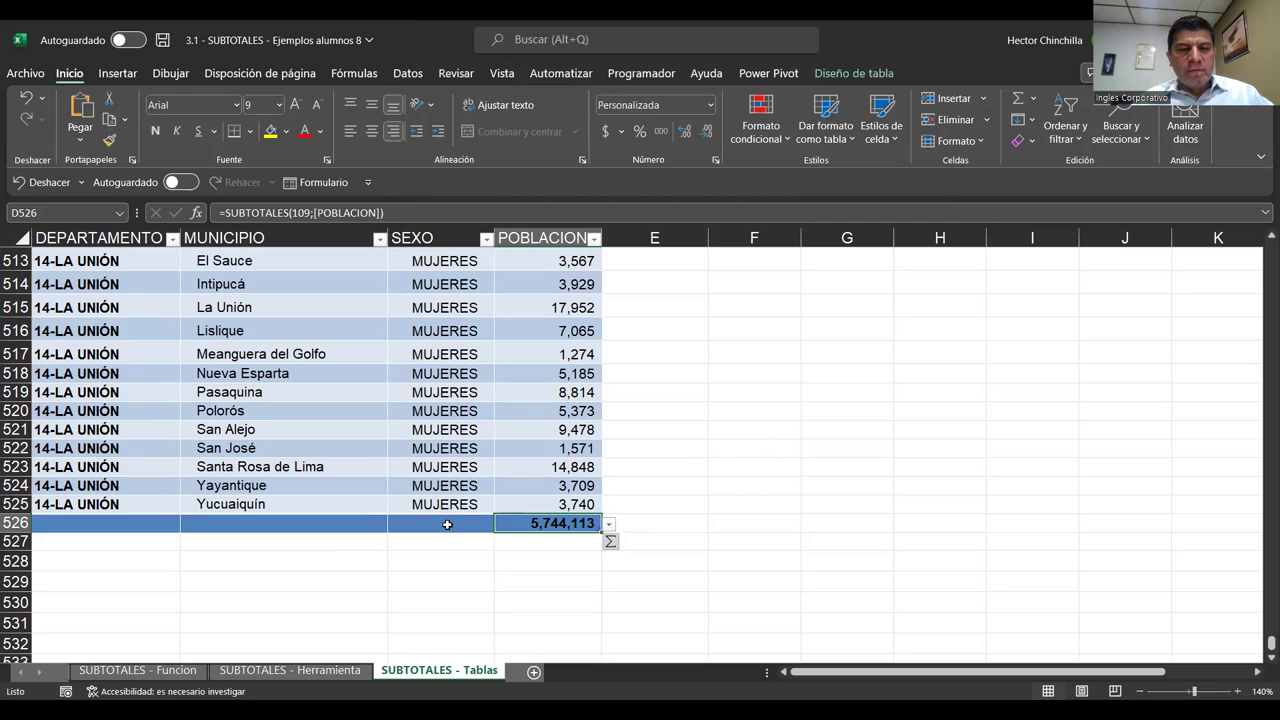
{"action": "left_click", "coordinate": [447, 524]}
{"action": "left_click", "coordinate": [358, 526]}
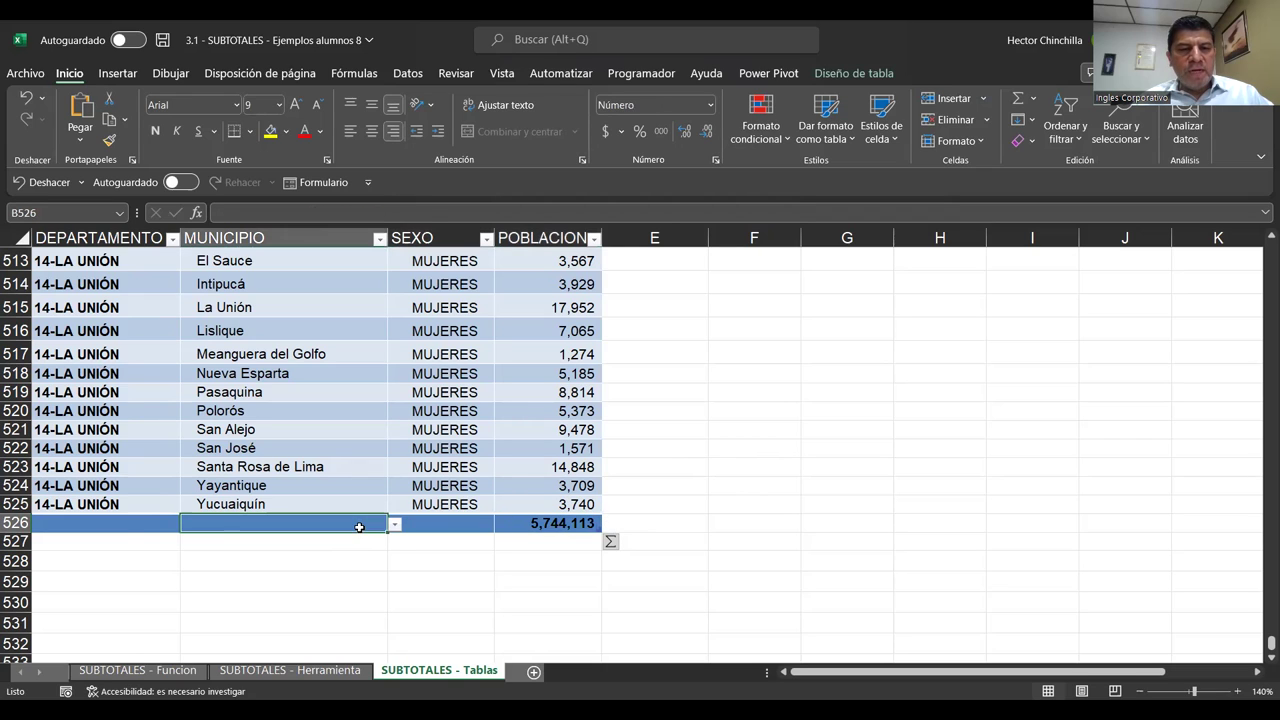
{"action": "left_click", "coordinate": [120, 528]}
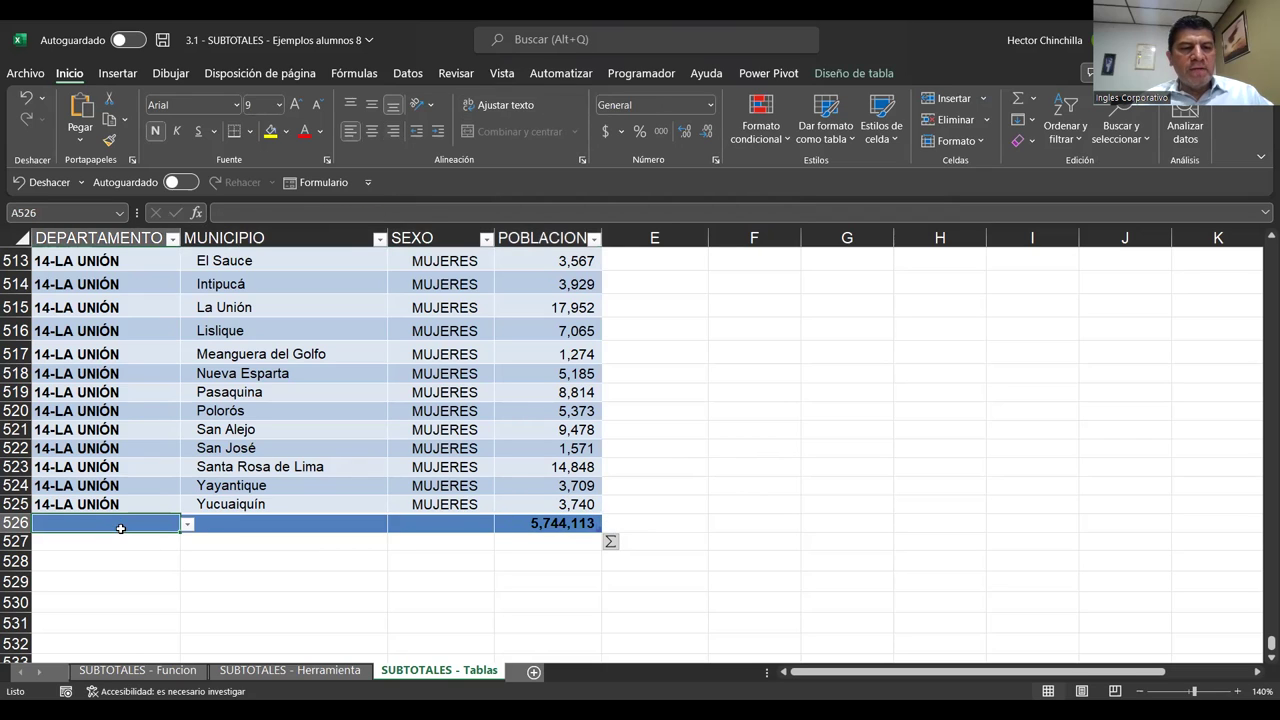
{"action": "left_click", "coordinate": [225, 528]}
{"action": "left_click", "coordinate": [425, 525]}
{"action": "left_click", "coordinate": [515, 524]}
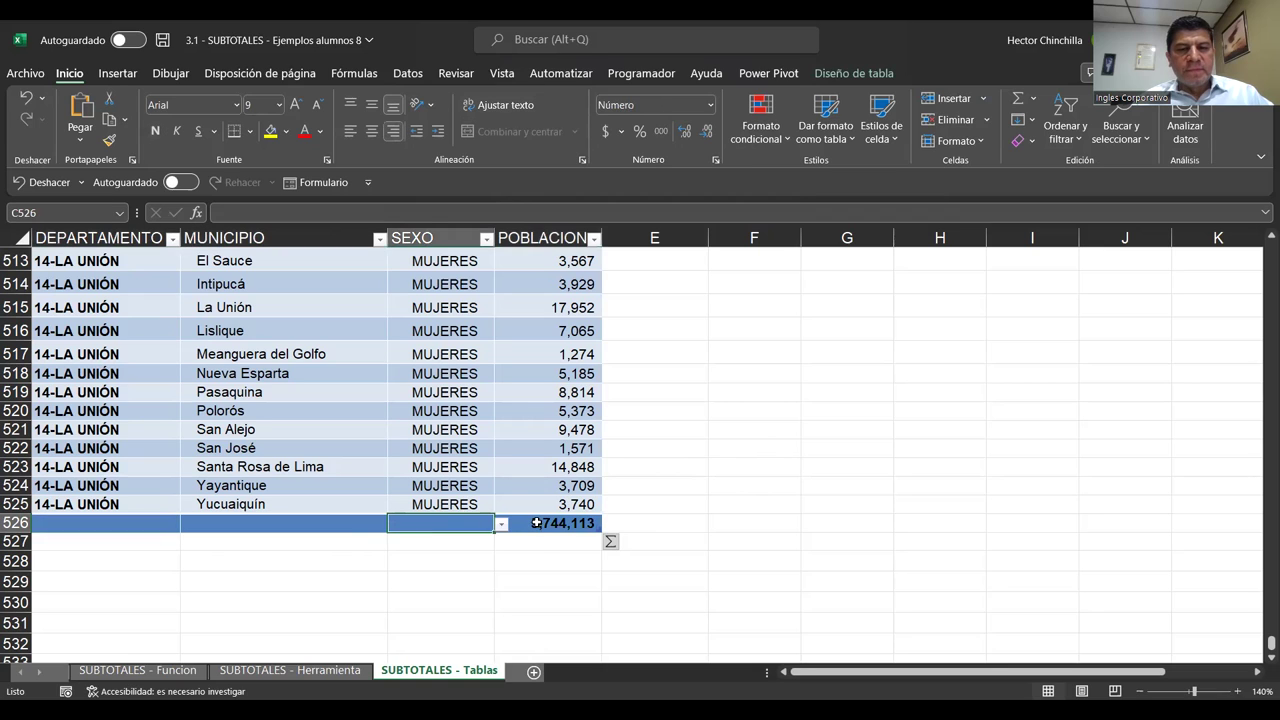
{"action": "left_click", "coordinate": [543, 541]}
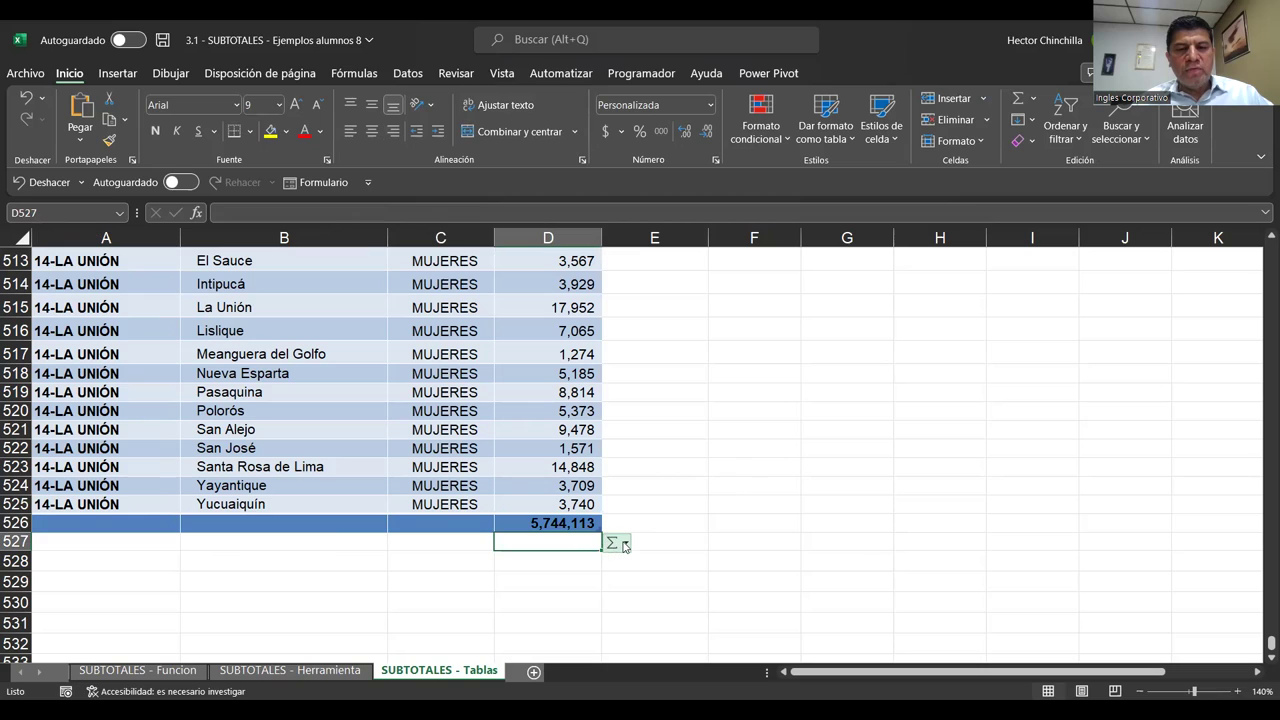
{"action": "left_click", "coordinate": [624, 545]}
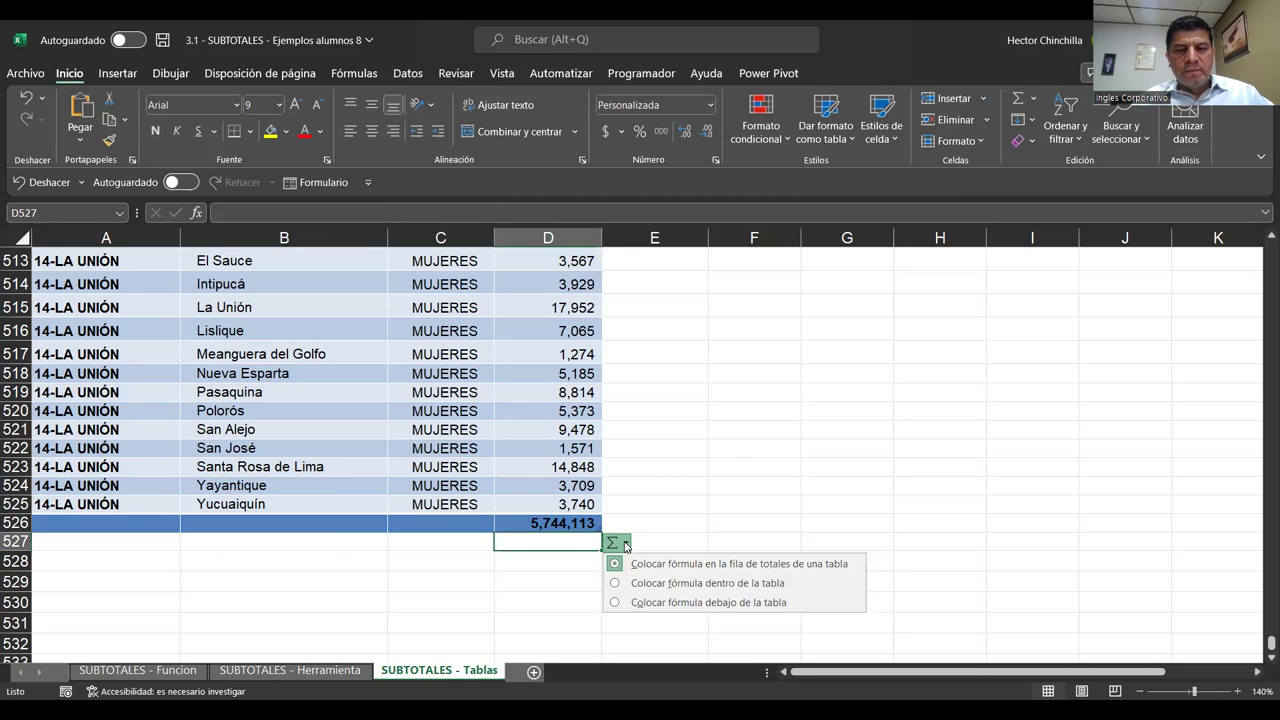
{"action": "left_click", "coordinate": [637, 520]}
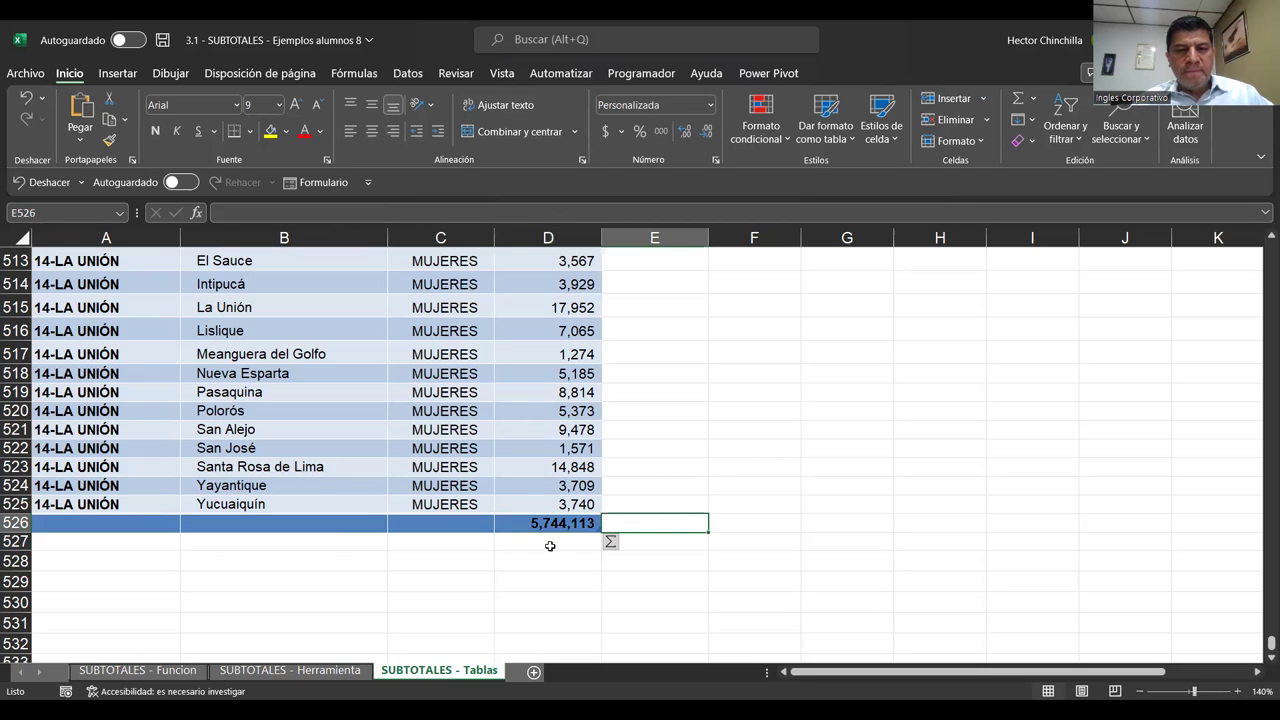
{"action": "left_click", "coordinate": [545, 523]}
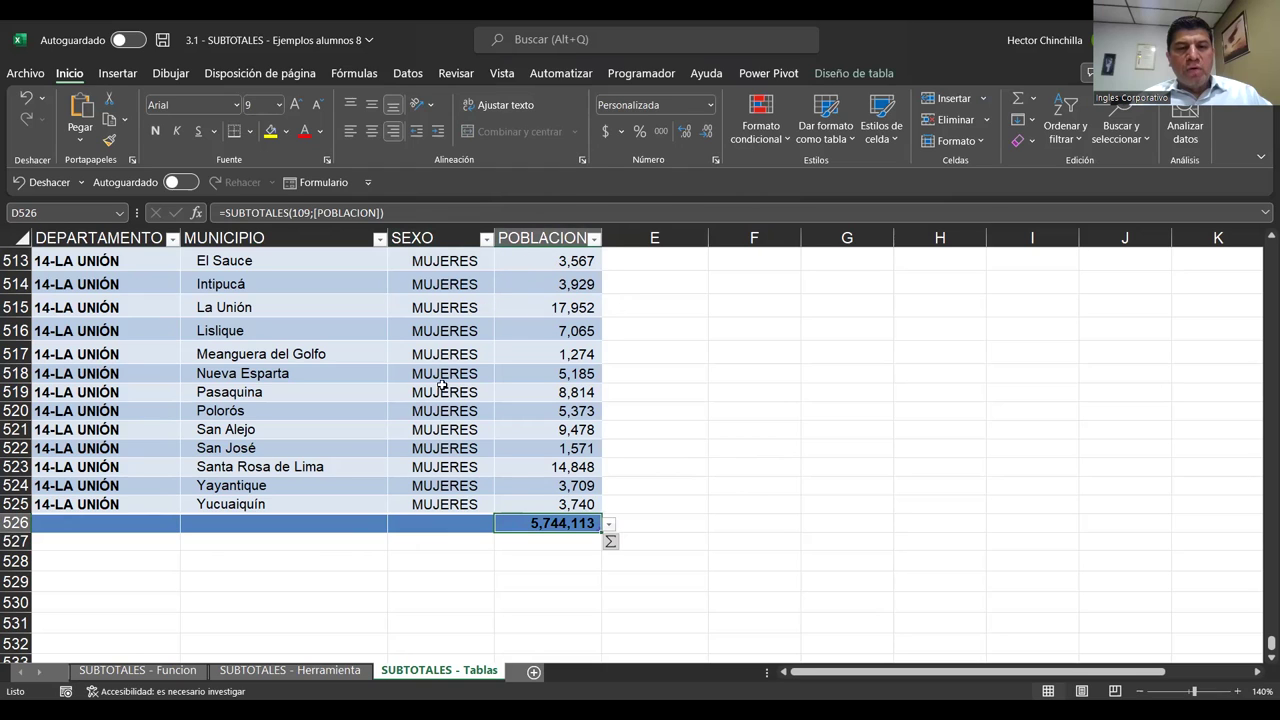
Step: Open the SEXO total-row function list and browse the available functions
{"action": "left_click", "coordinate": [409, 522]}
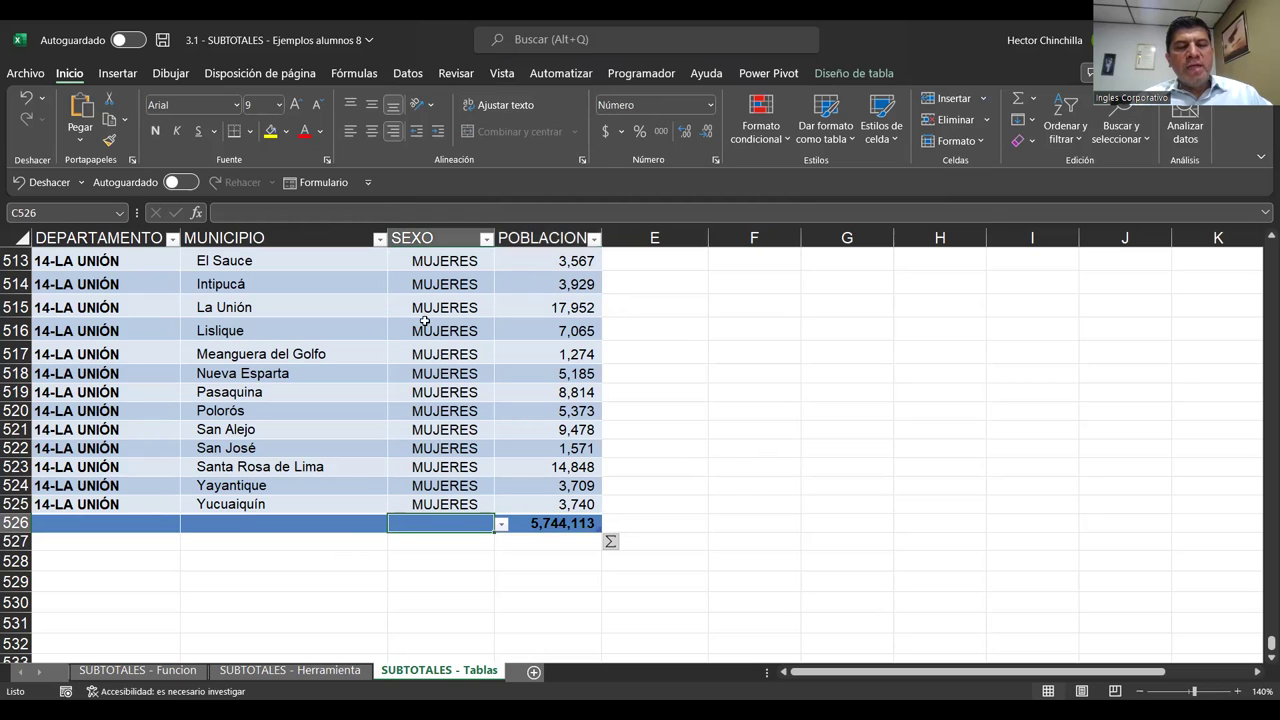
{"action": "left_click", "coordinate": [501, 525]}
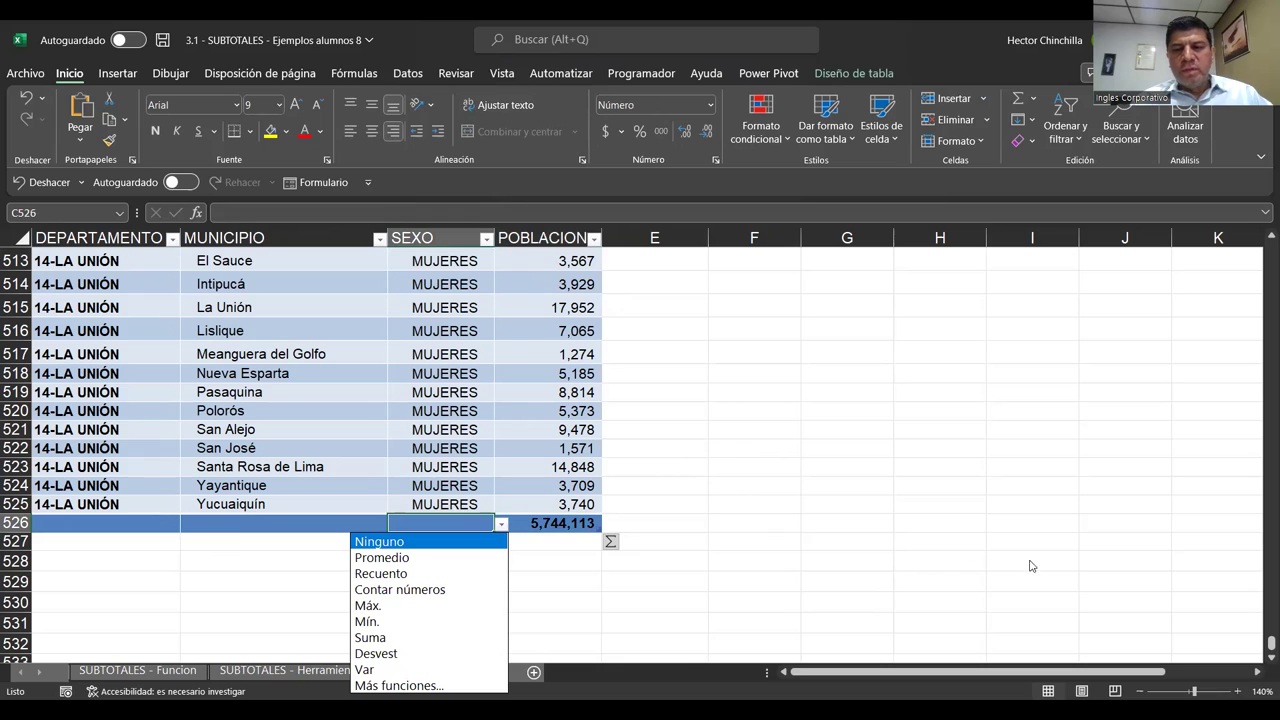
{"action": "key", "text": "Down"}
{"action": "key", "text": "Down"}
{"action": "key", "text": "Down"}
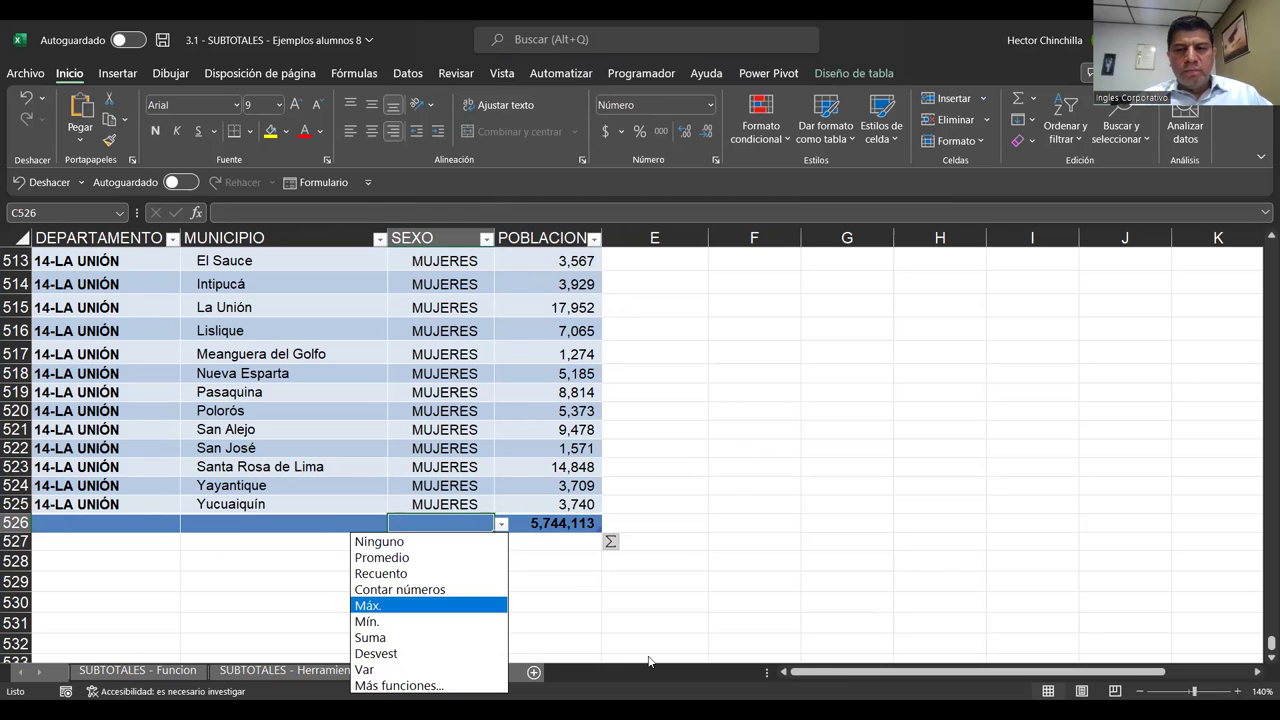
Step: Set the SEXO and MUNICIPIO totals to Recuento, counting 524 entries each
{"action": "key", "text": "Up"}
{"action": "key", "text": "Up"}
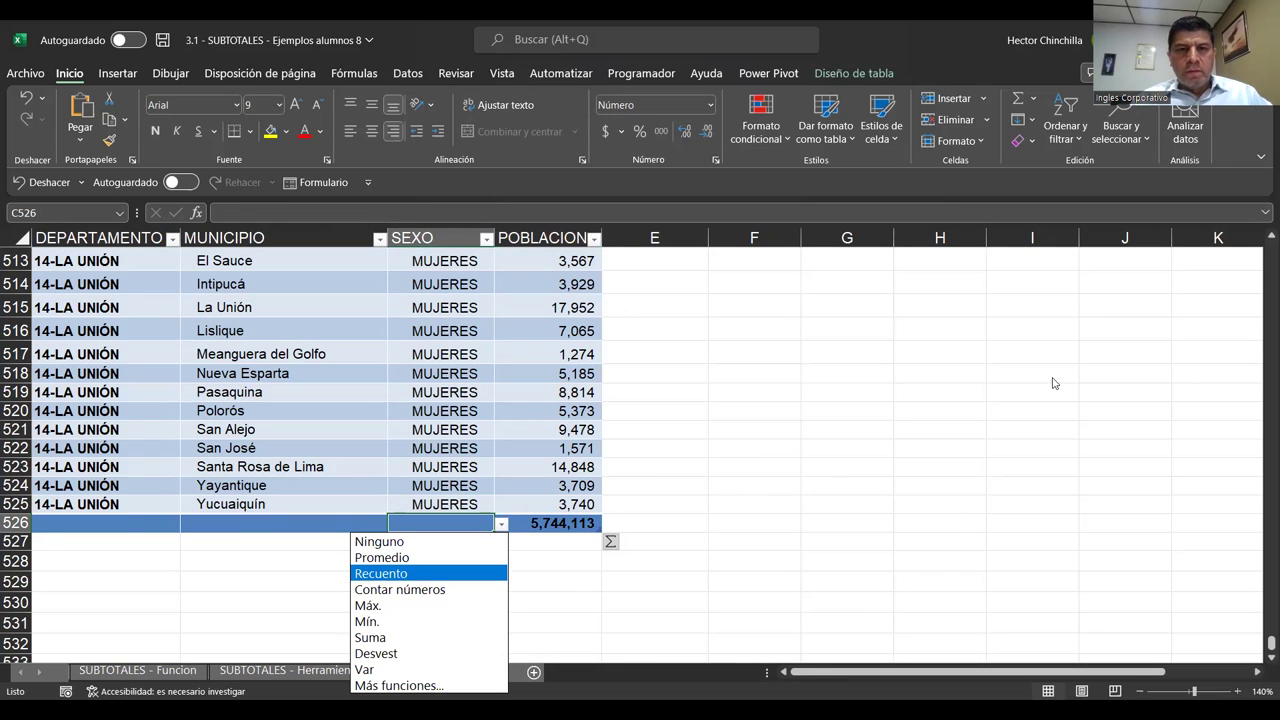
{"action": "left_click", "coordinate": [502, 525]}
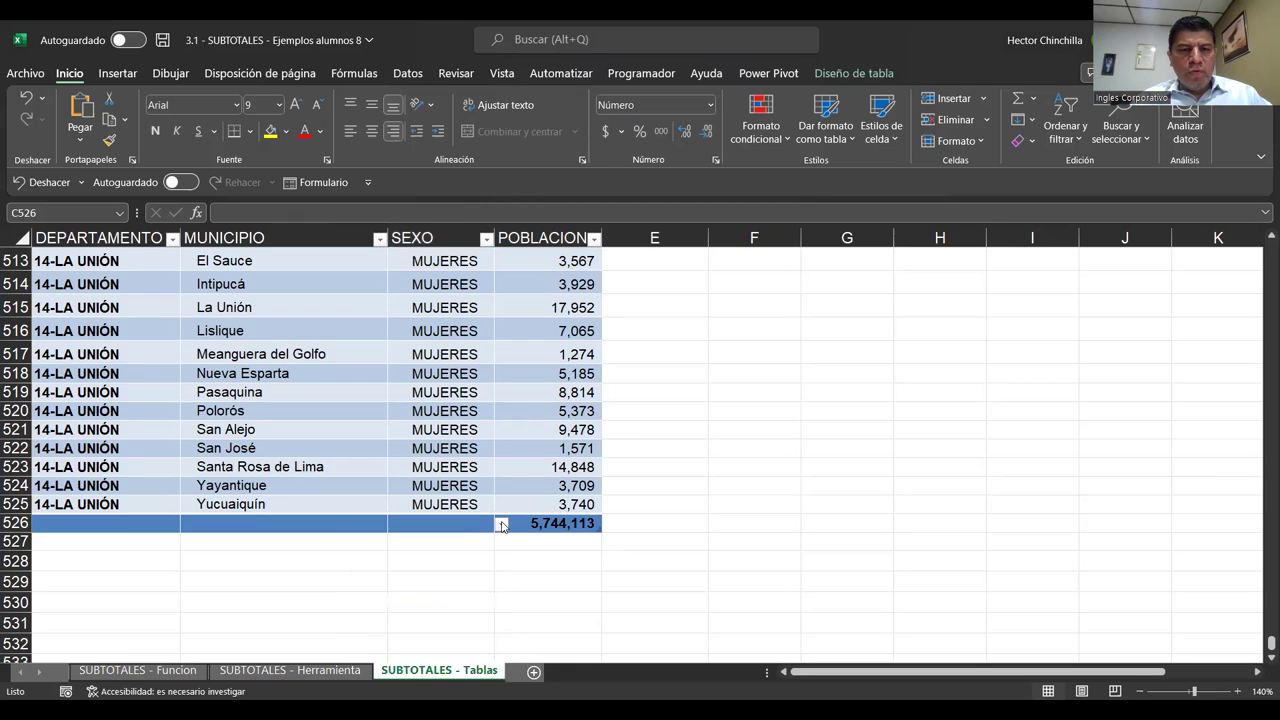
{"action": "left_click", "coordinate": [502, 525]}
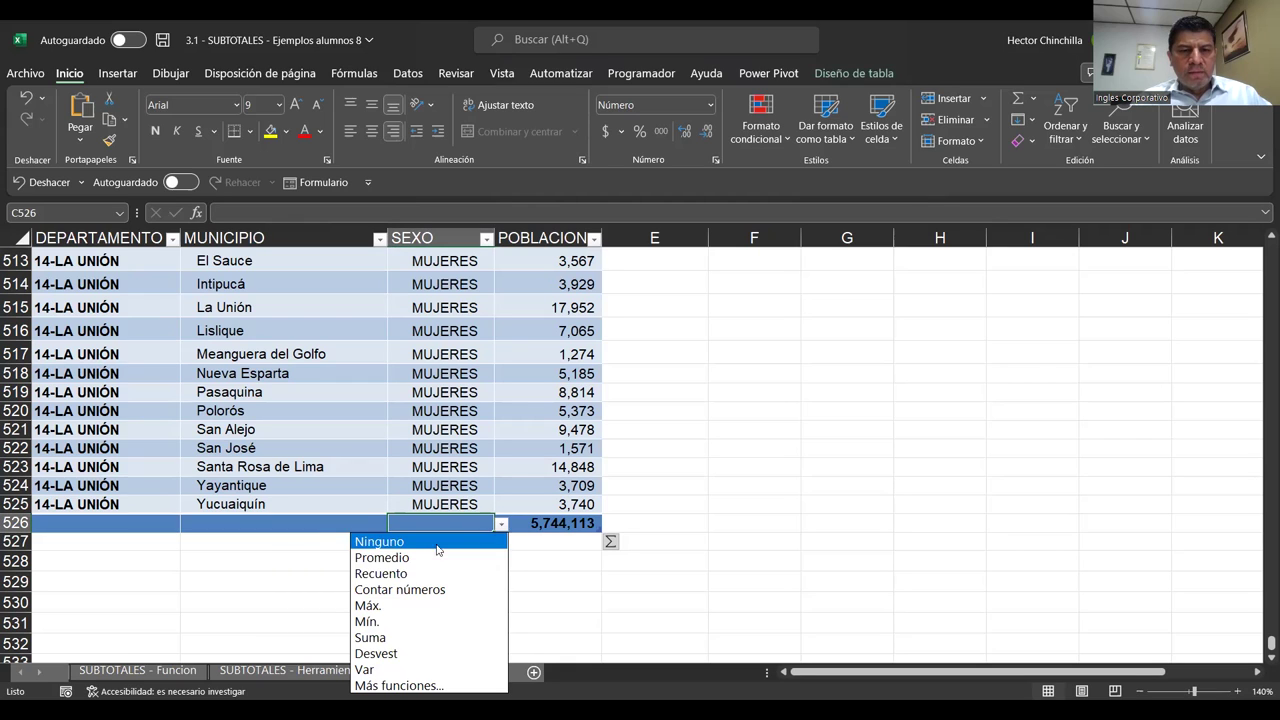
{"action": "left_click", "coordinate": [408, 573]}
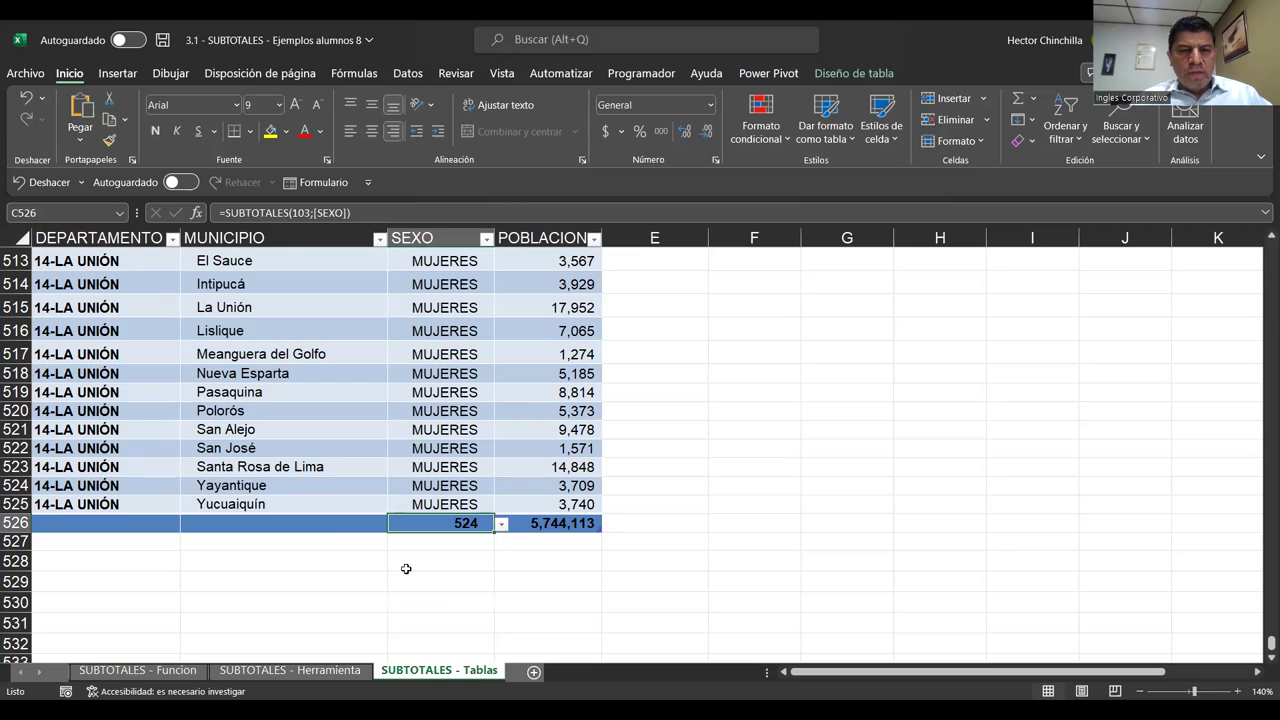
{"action": "left_click", "coordinate": [423, 553]}
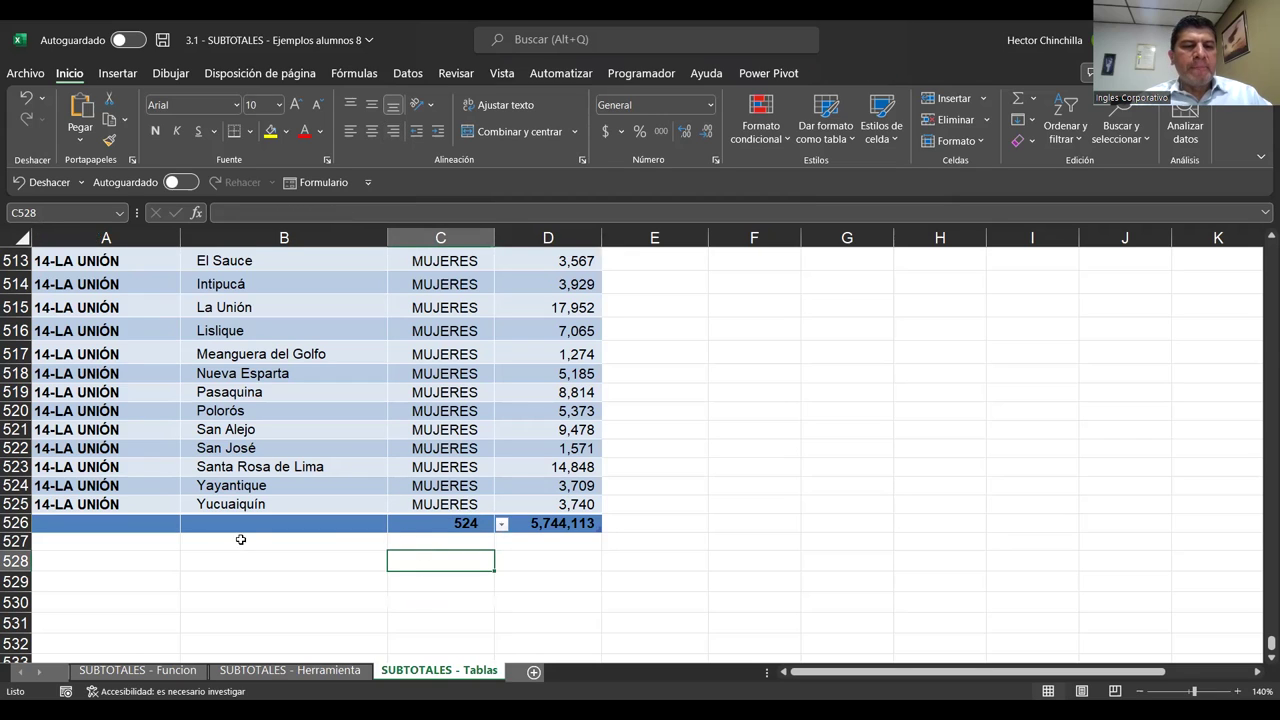
{"action": "left_click", "coordinate": [248, 523]}
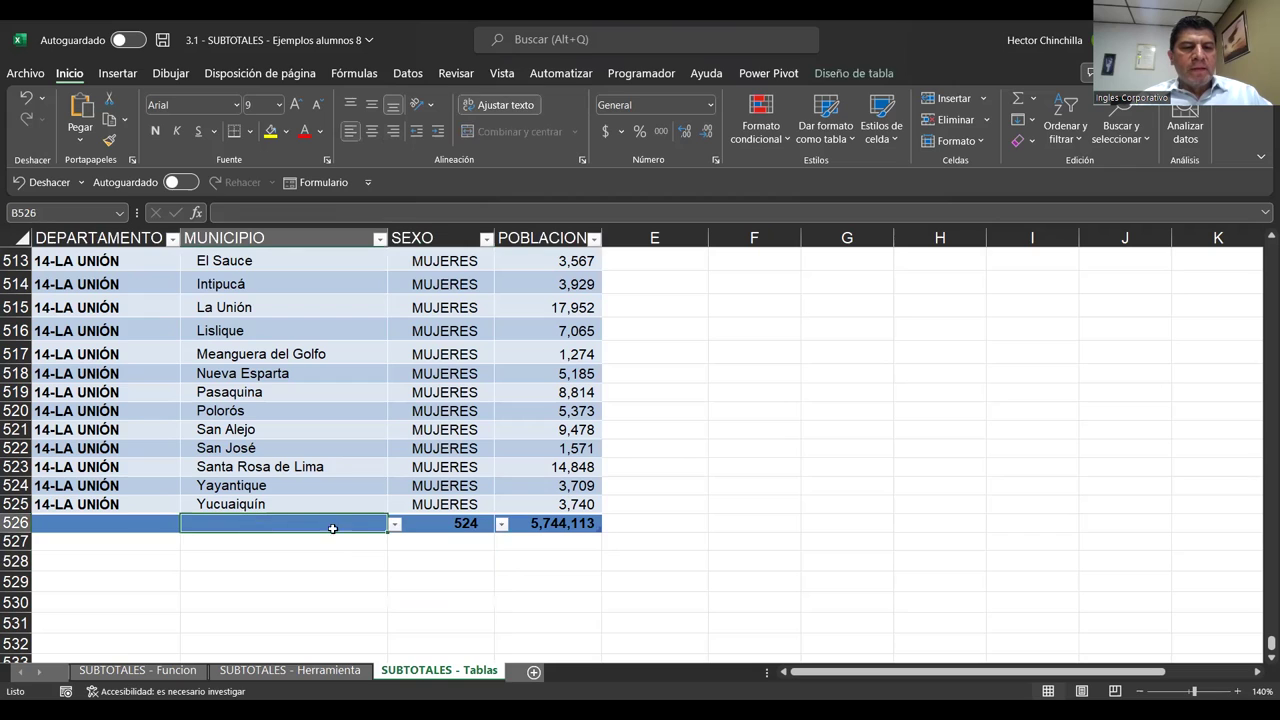
{"action": "left_click", "coordinate": [394, 525]}
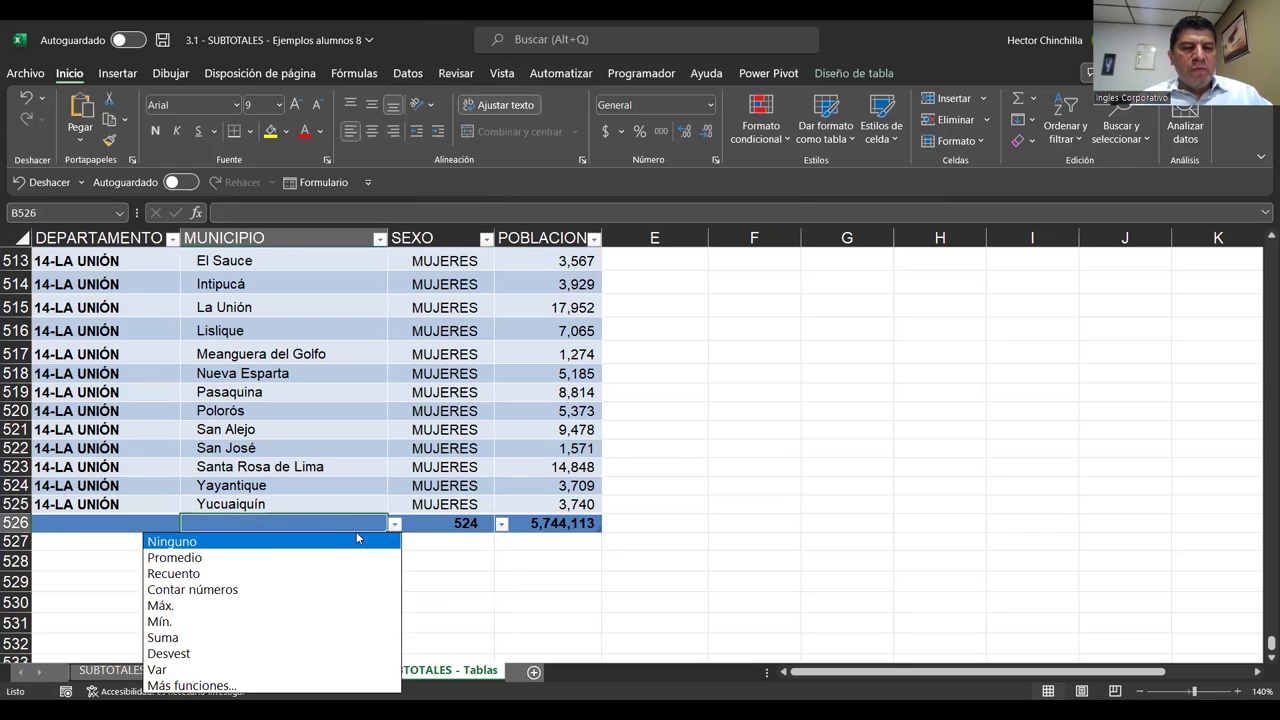
{"action": "left_click", "coordinate": [244, 569]}
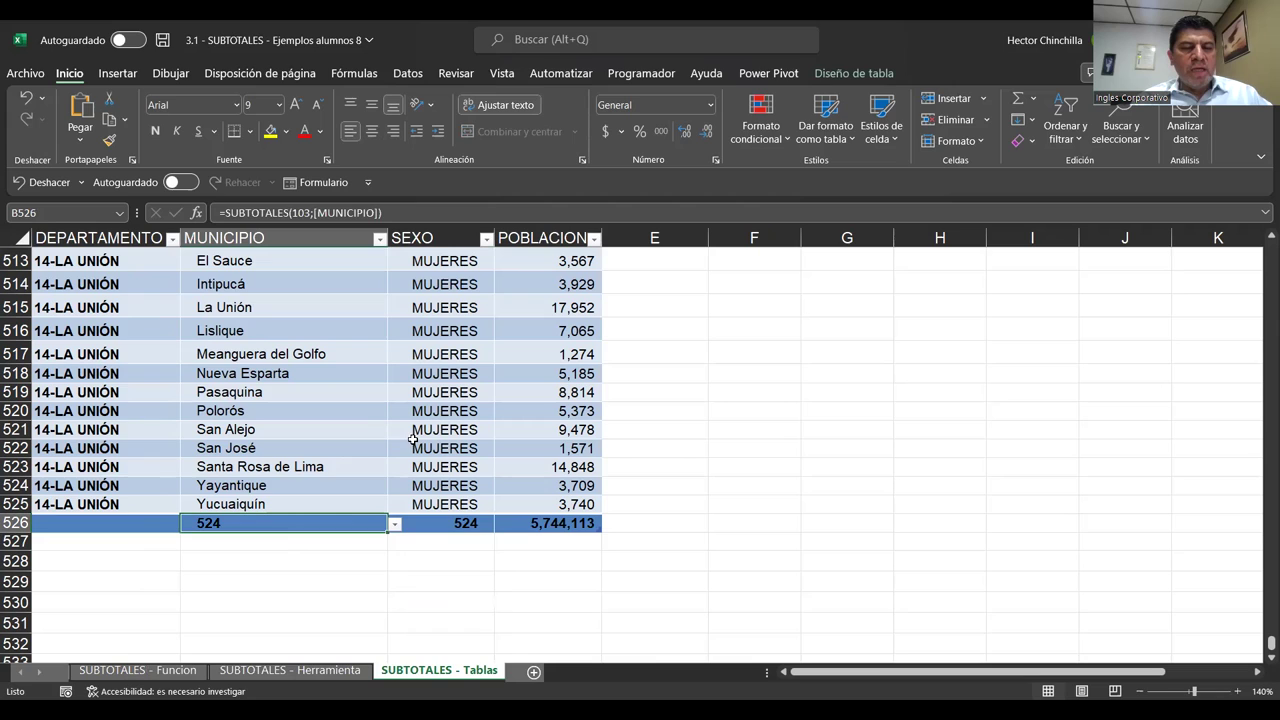
Step: Change the POBLACION total to Promedio, showing 10,962
{"action": "left_click", "coordinate": [136, 523]}
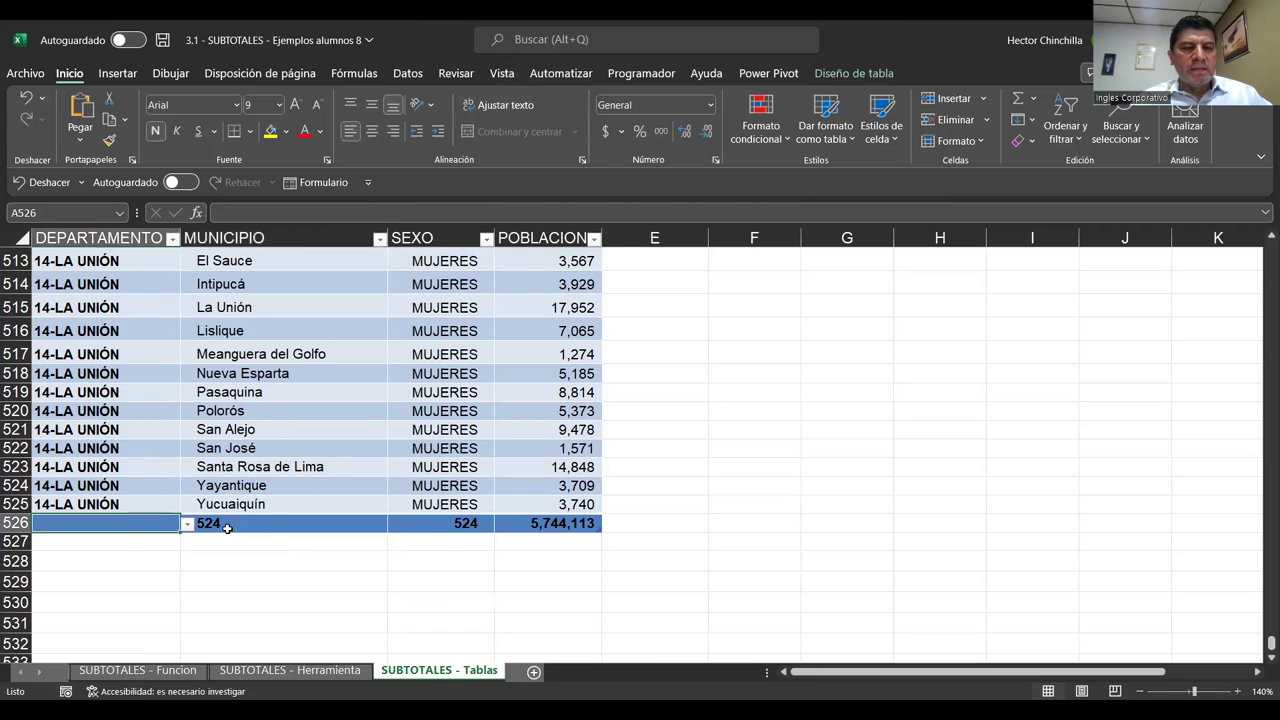
{"action": "left_click", "coordinate": [534, 527]}
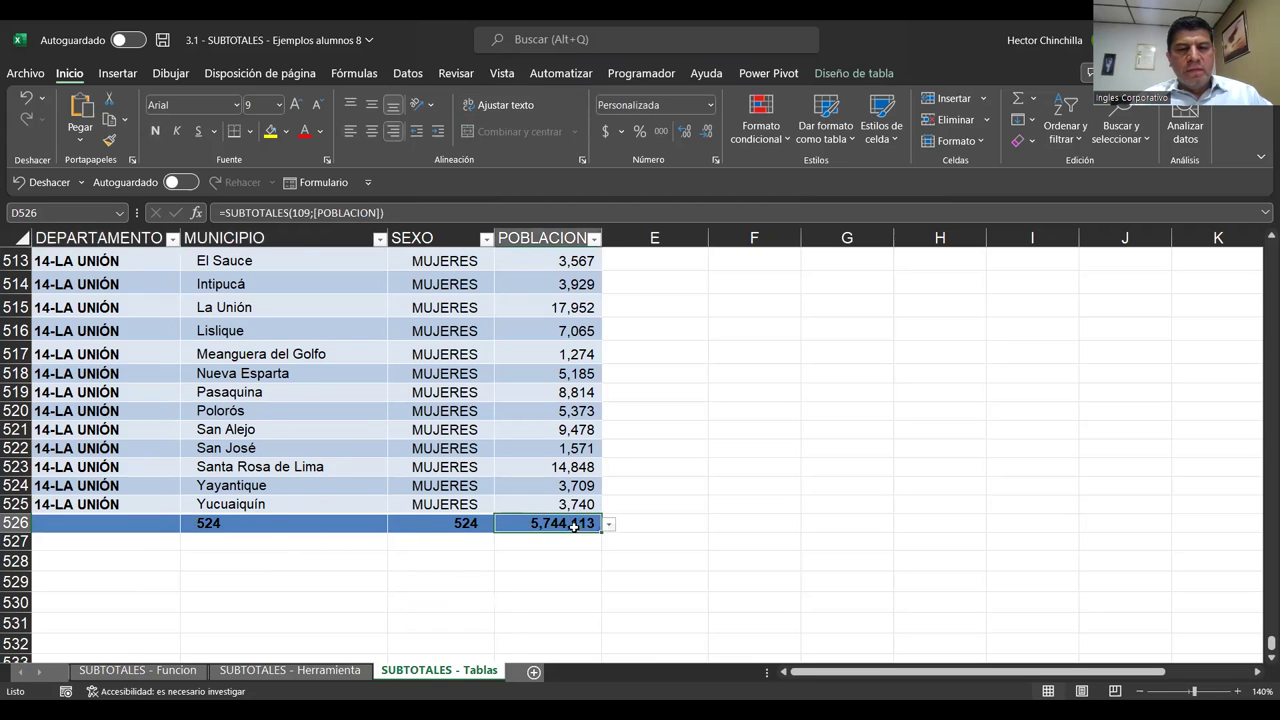
{"action": "left_click", "coordinate": [608, 525]}
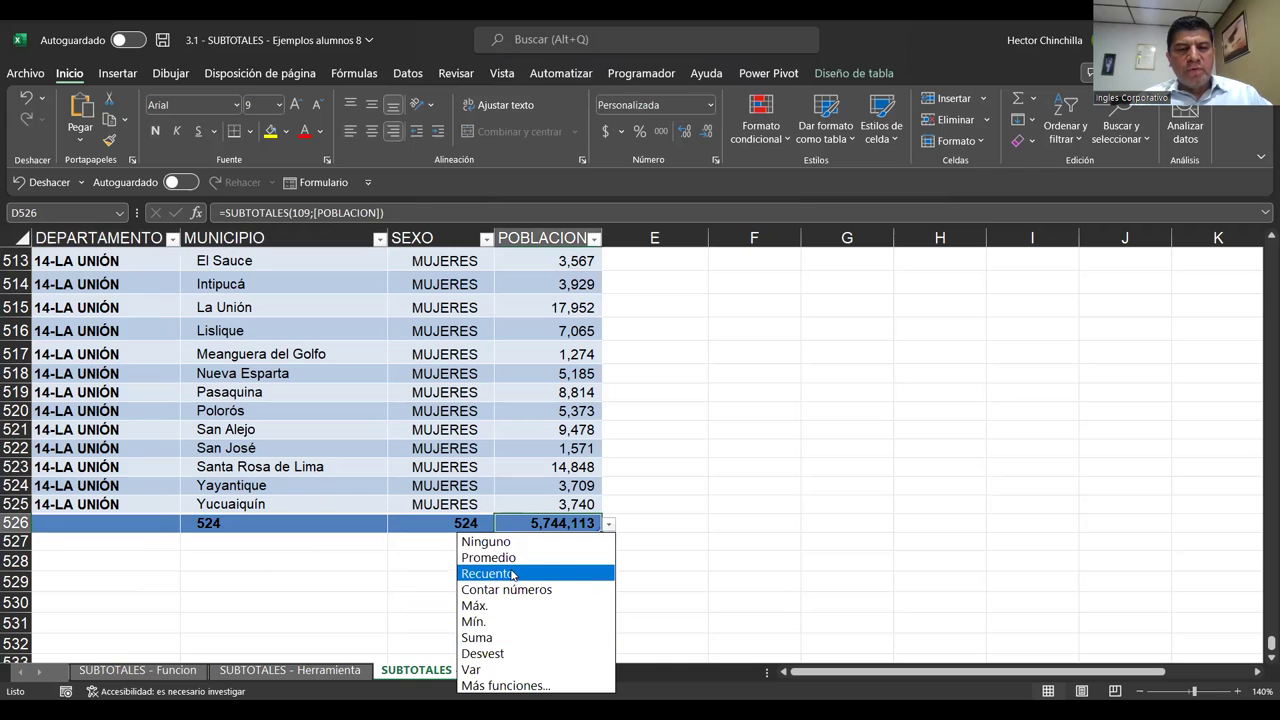
{"action": "left_click", "coordinate": [509, 559]}
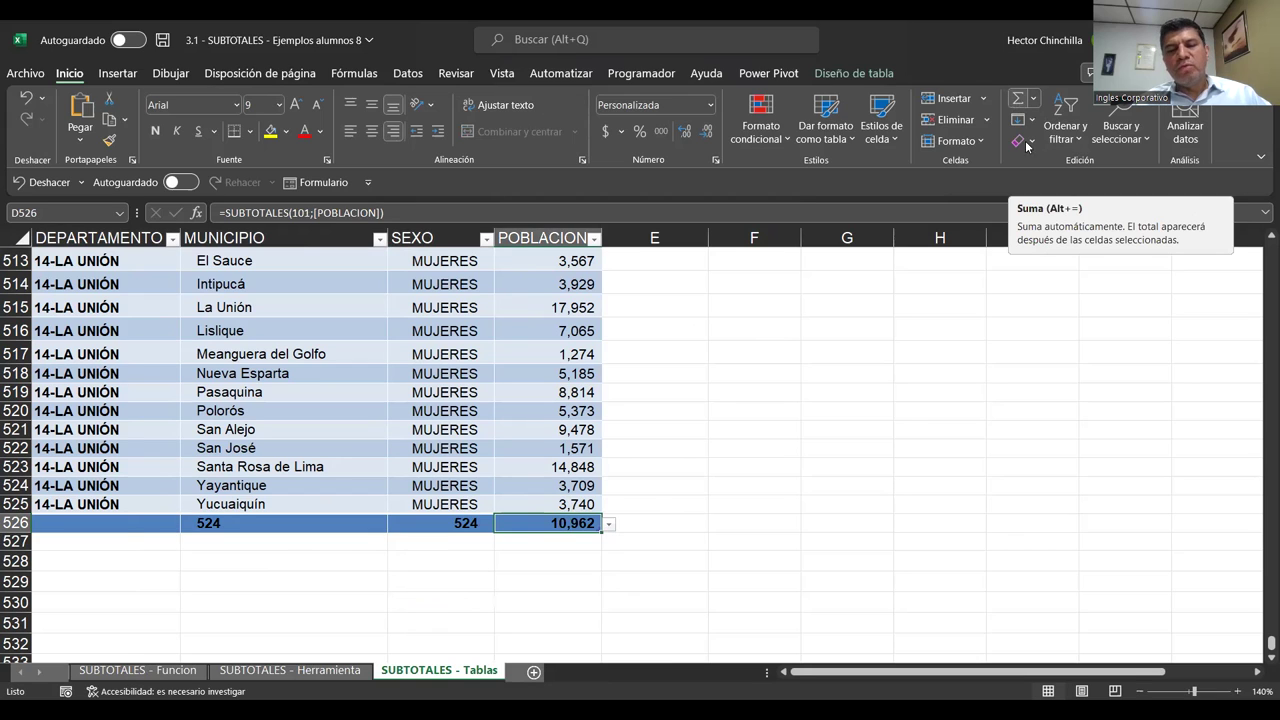
{"action": "left_click", "coordinate": [512, 586]}
Step: Undo the Recuento, Promedio and sum totals with Ctrl+Z so the table ends again at row 525
{"action": "key", "text": "Up"}
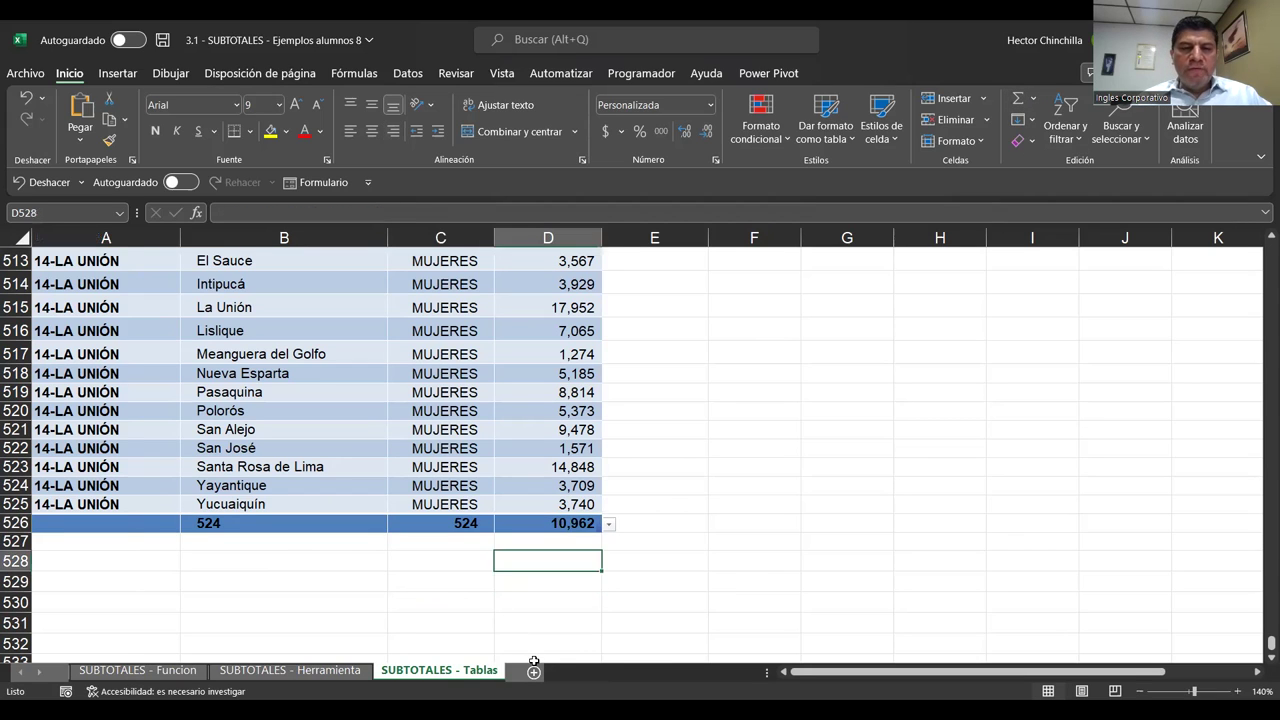
{"action": "key", "text": "Up"}
{"action": "key", "text": "Up"}
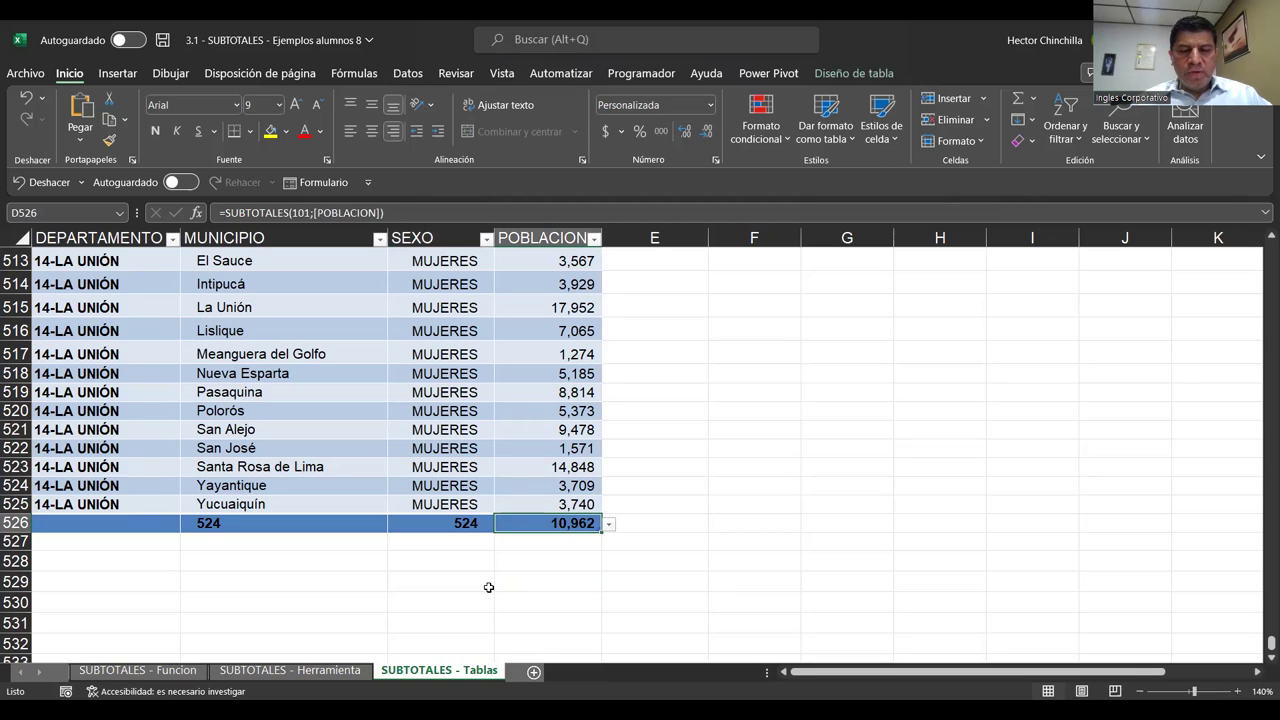
{"action": "key", "text": "ctrl+z"}
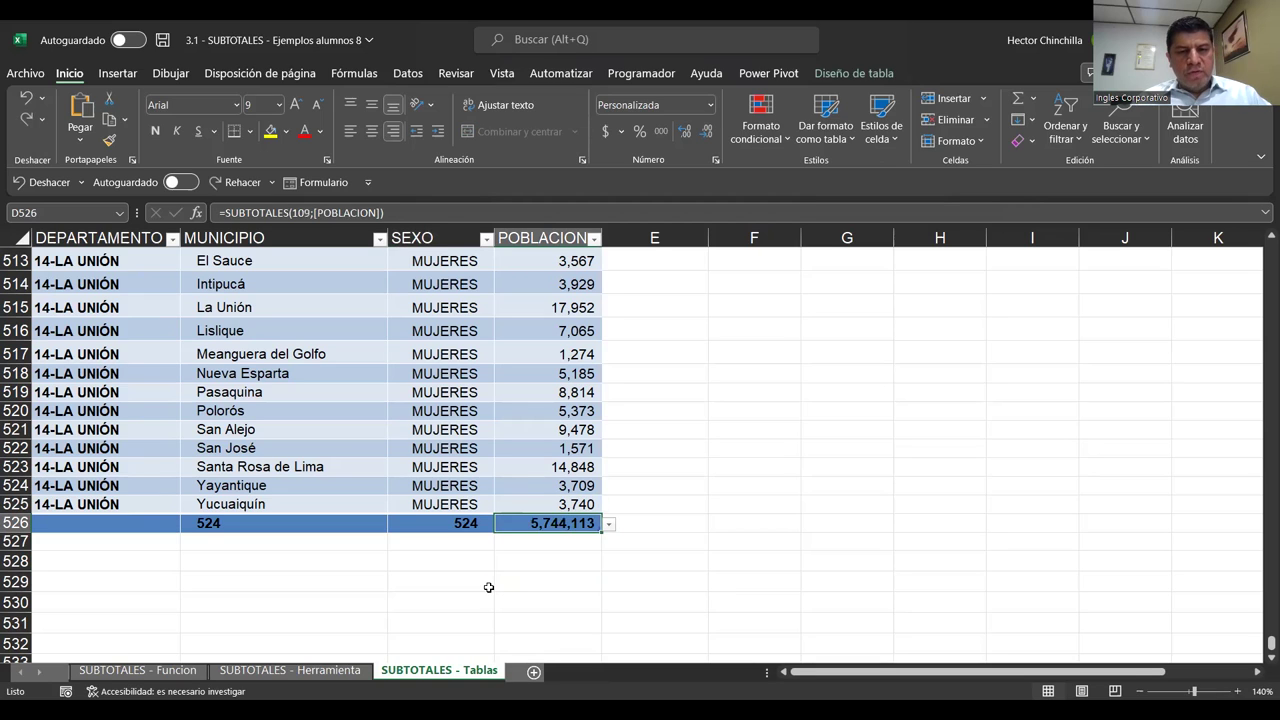
{"action": "key", "text": "ctrl+z"}
{"action": "key", "text": "ctrl+z"}
{"action": "key", "text": "ctrl+z"}
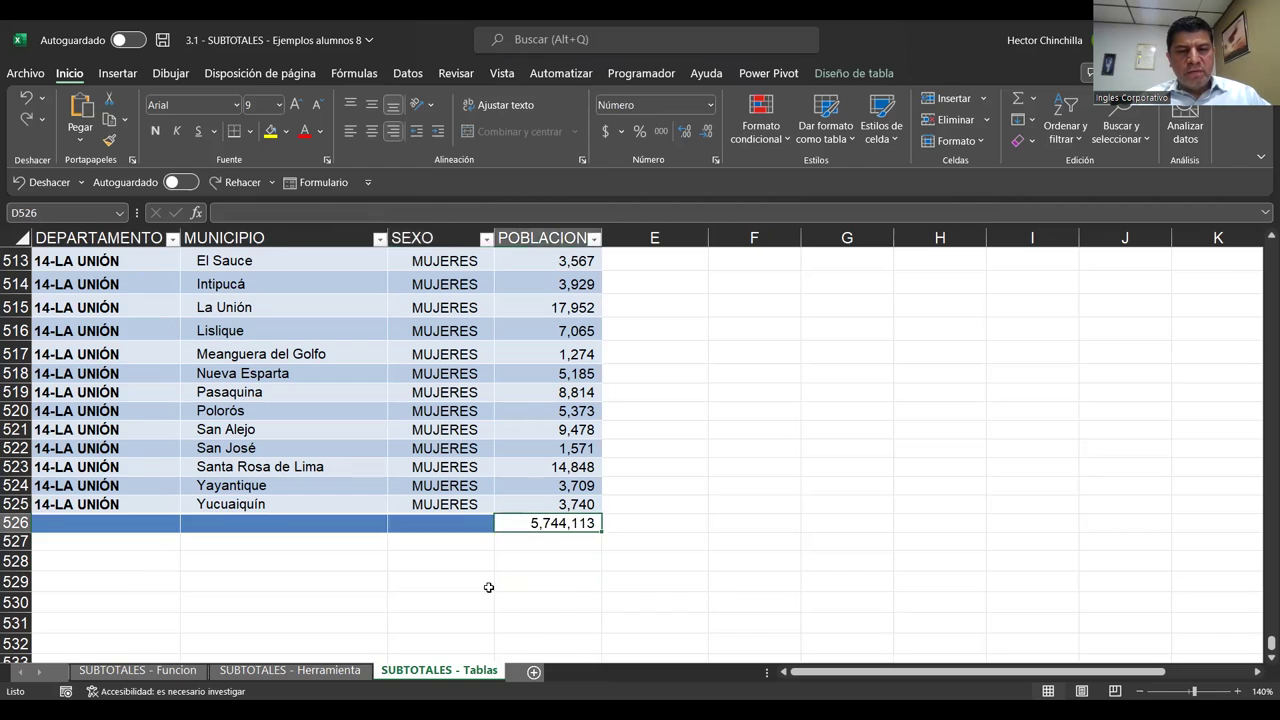
{"action": "key", "text": "ctrl+y"}
{"action": "key", "text": "ctrl+z"}
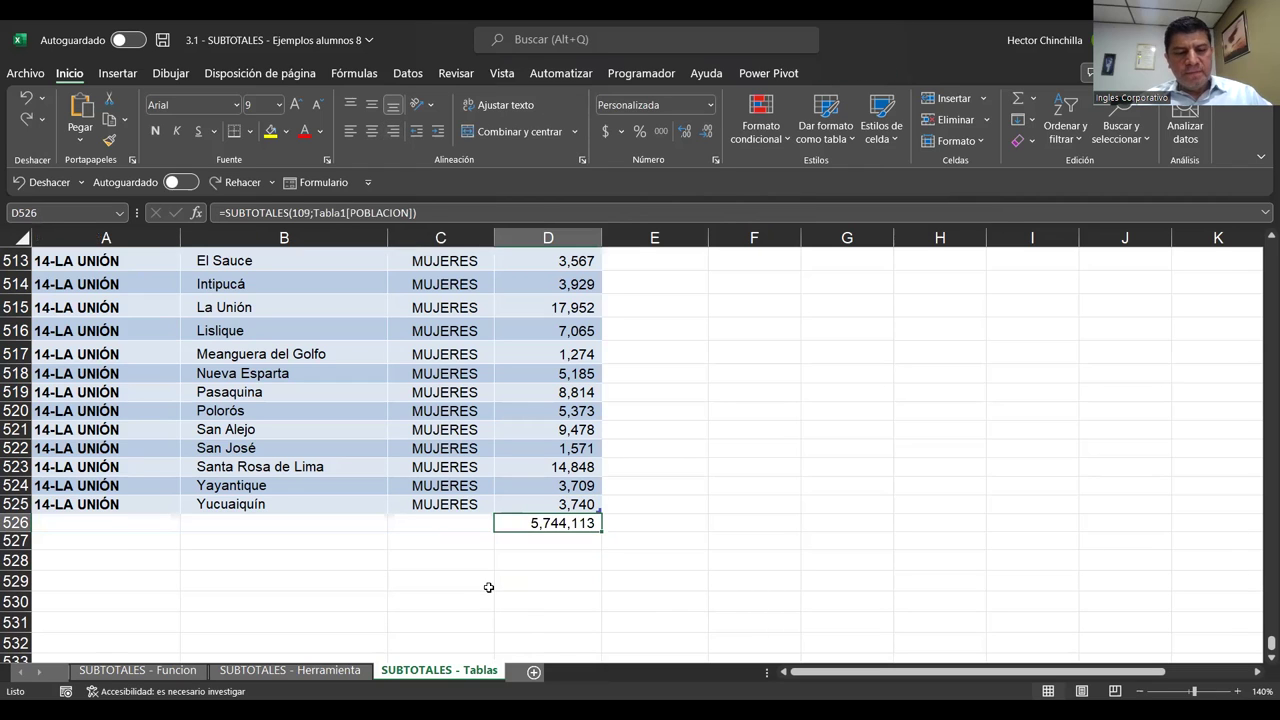
{"action": "key", "text": "ctrl+z"}
{"action": "key", "text": "ctrl+z"}
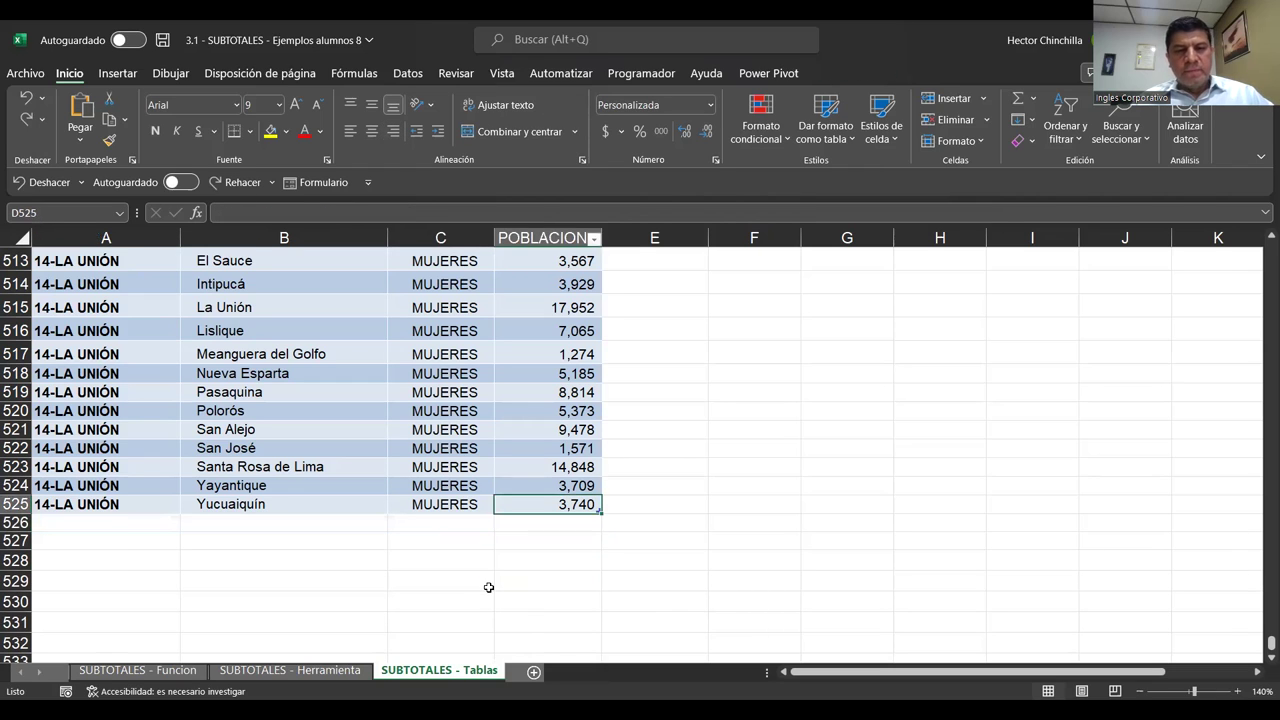
{"action": "key", "text": "ctrl+z"}
{"action": "key", "text": "ctrl+z"}
{"action": "key", "text": "Down"}
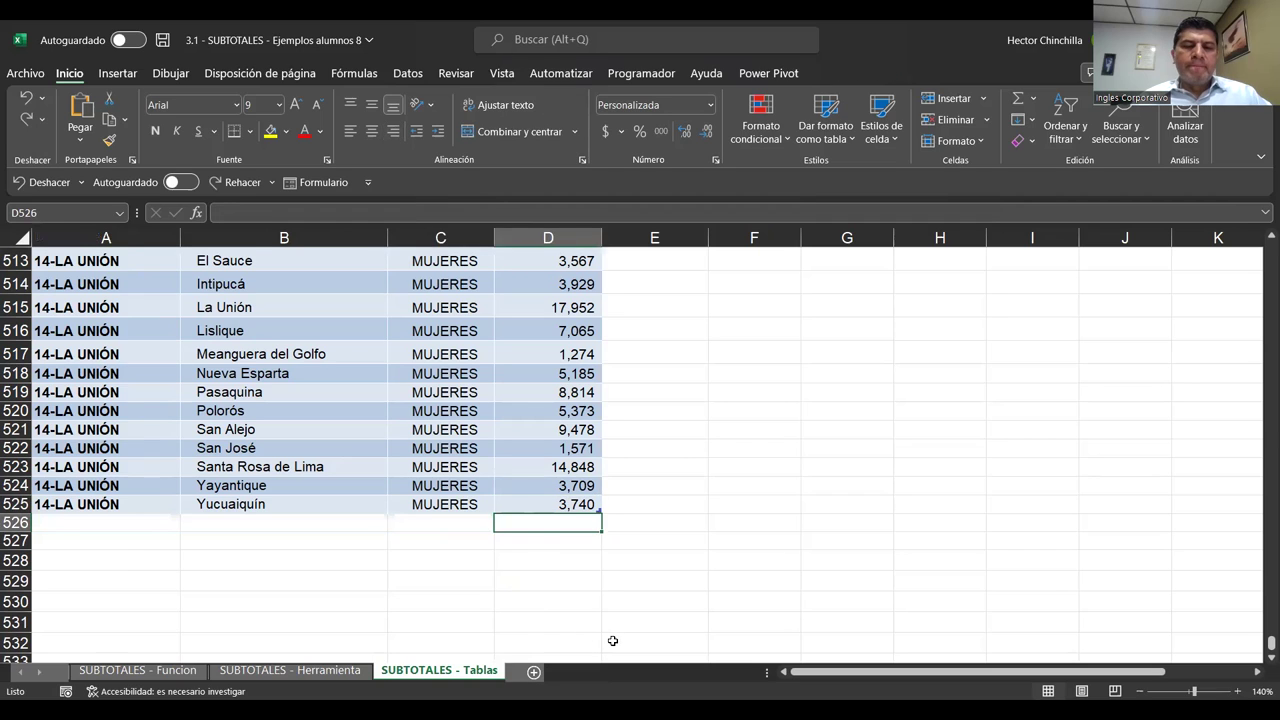
{"action": "key", "text": "Up"}
{"action": "key", "text": "Up"}
{"action": "key", "text": "Down"}
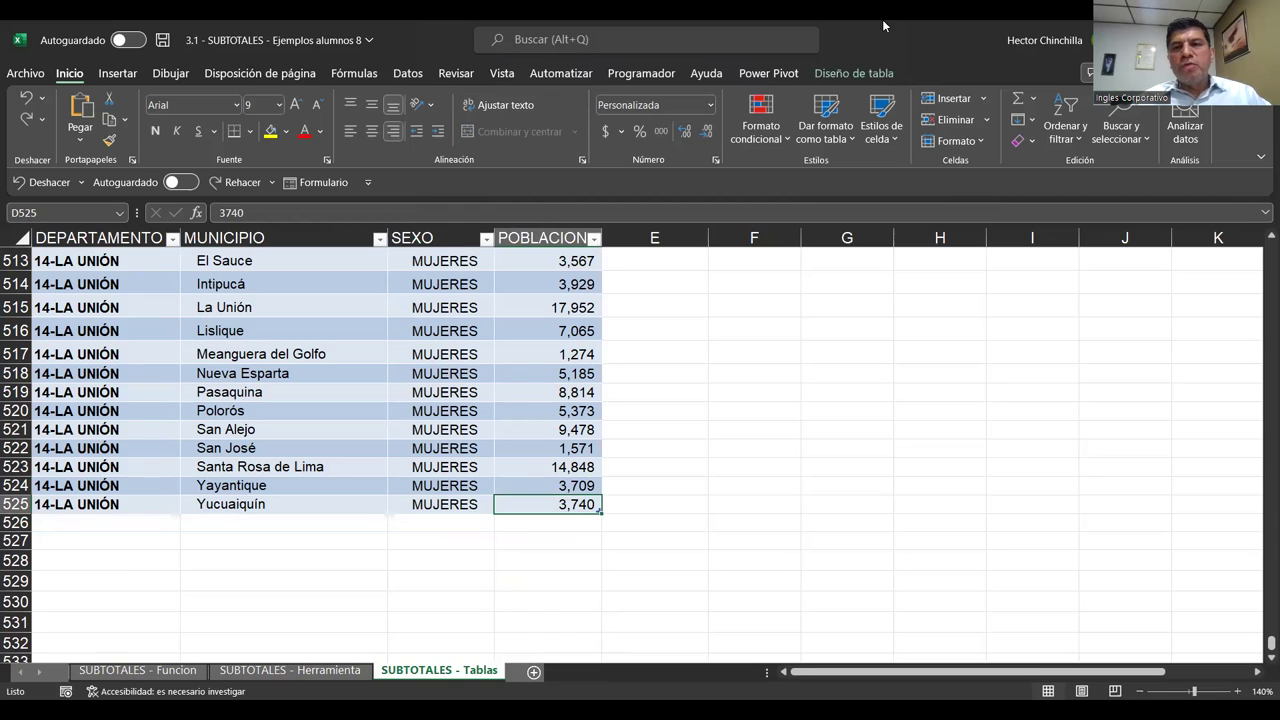
Step: Turn on the table's totals row and inspect its cells, including the POBLACION total
{"action": "left_click", "coordinate": [856, 75]}
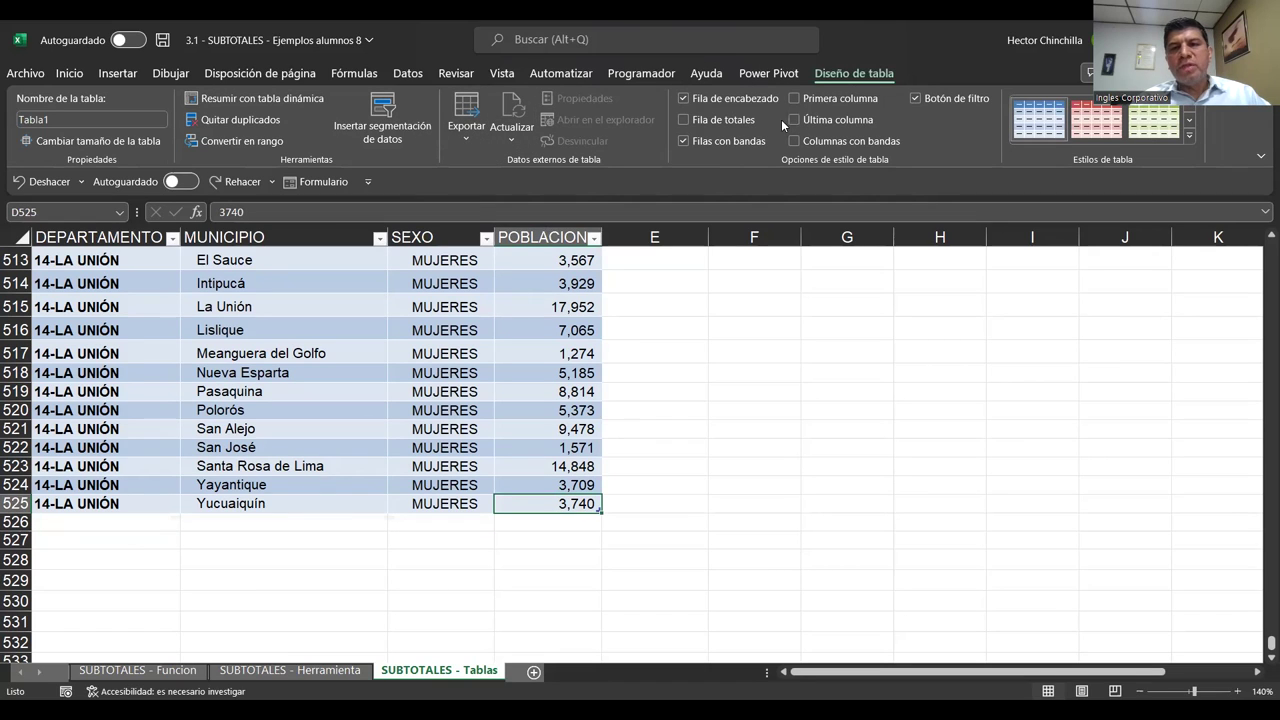
{"action": "left_click", "coordinate": [684, 120]}
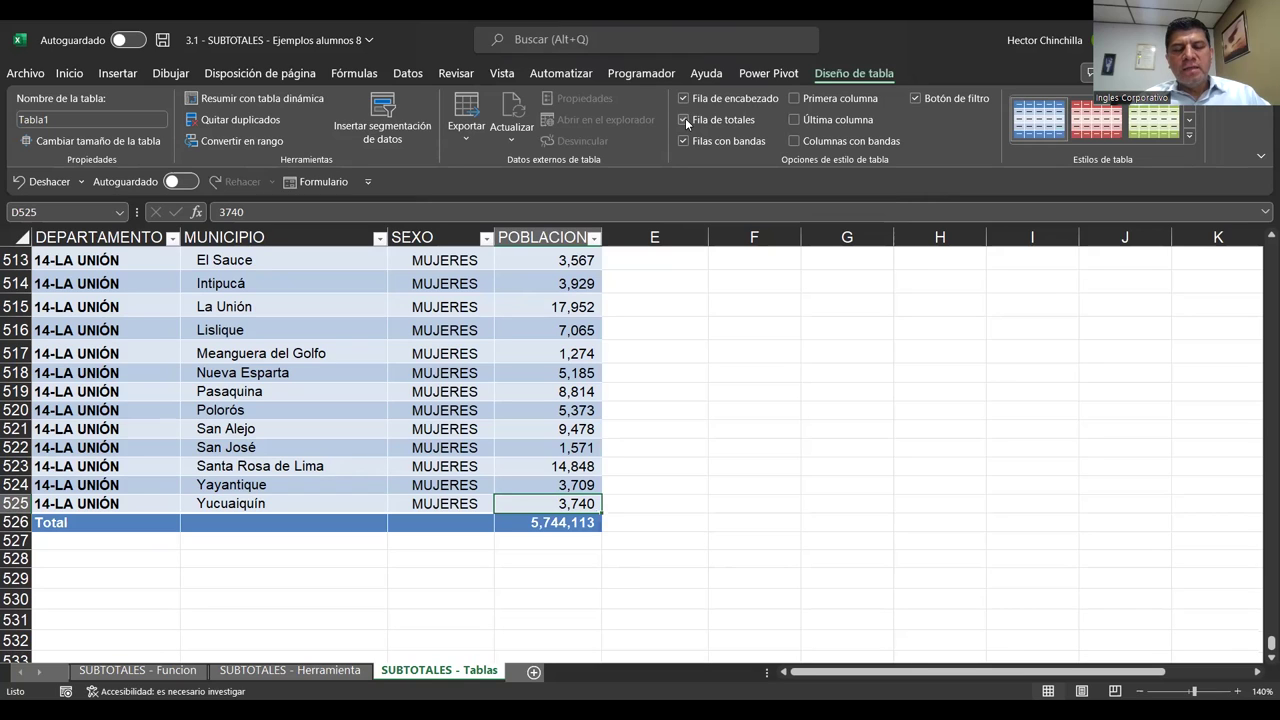
{"action": "left_click", "coordinate": [540, 526]}
{"action": "left_click", "coordinate": [457, 524]}
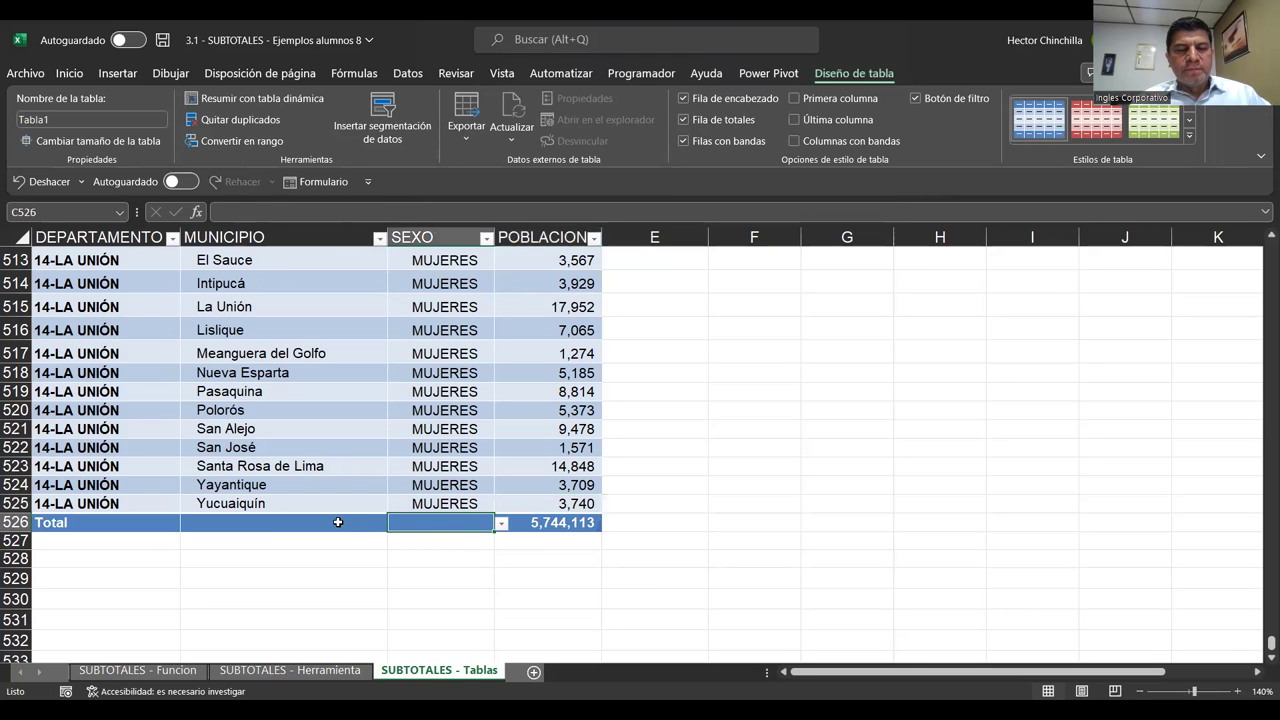
{"action": "left_click", "coordinate": [340, 524]}
{"action": "left_click", "coordinate": [439, 527]}
{"action": "left_click", "coordinate": [536, 526]}
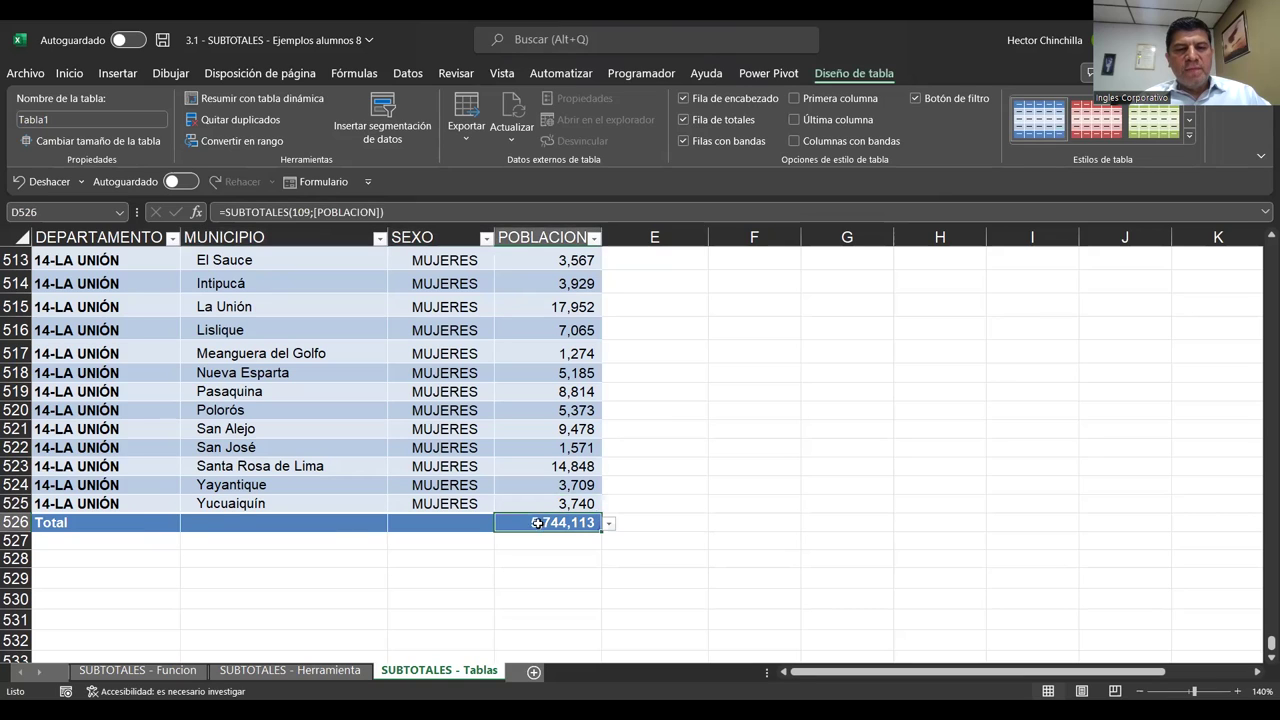
{"action": "left_click", "coordinate": [138, 524]}
{"action": "left_click", "coordinate": [264, 526]}
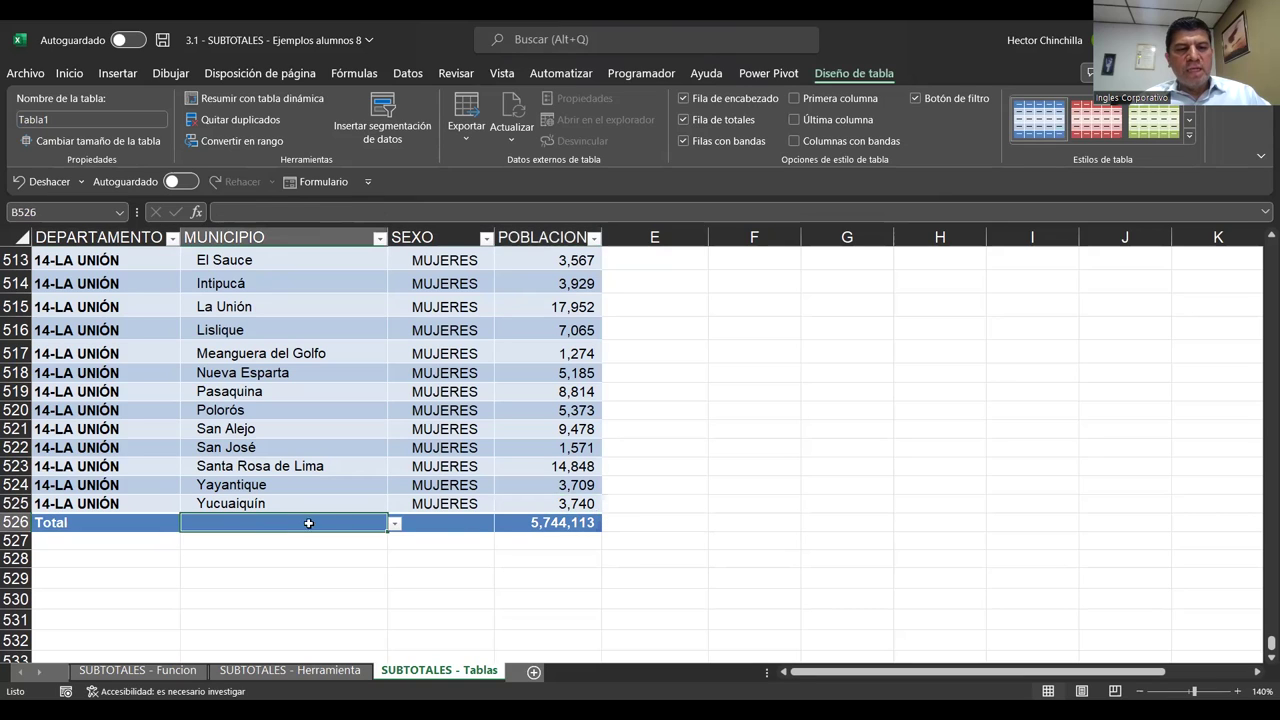
{"action": "left_click", "coordinate": [442, 524]}
{"action": "left_click", "coordinate": [559, 522]}
{"action": "left_click", "coordinate": [457, 521]}
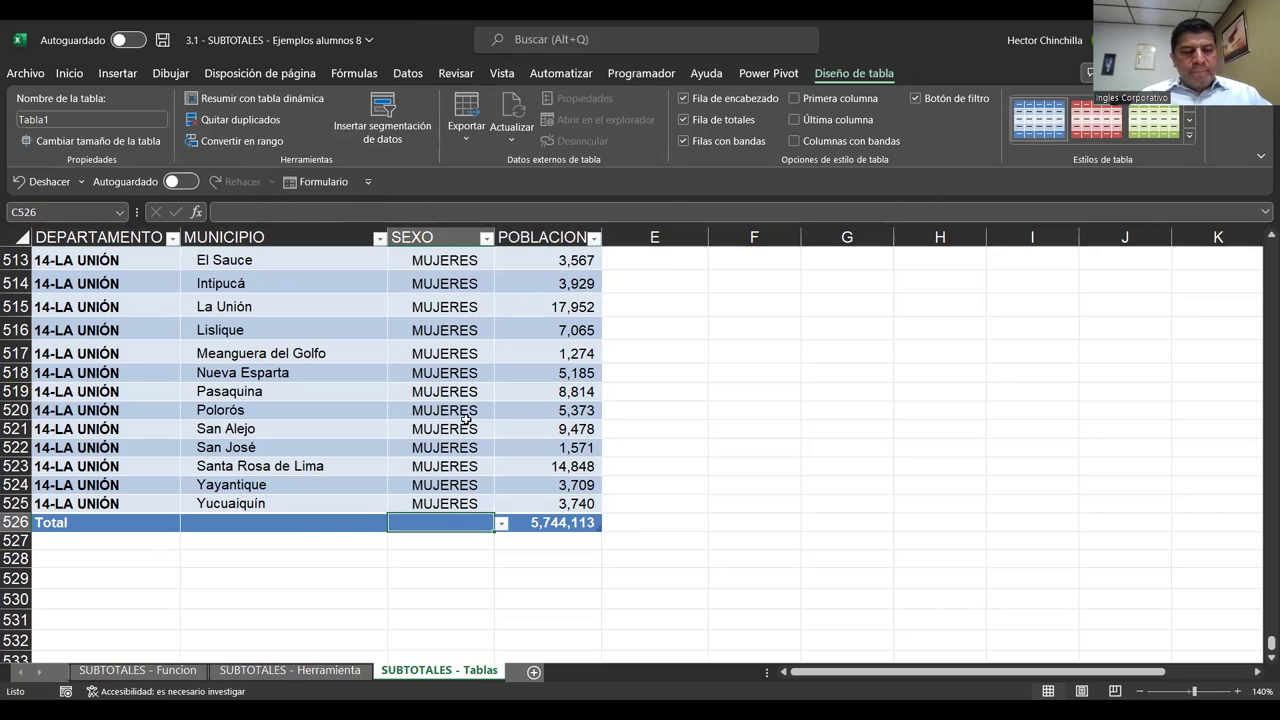
Step: Undo the totals row and jump back to the top of the table with Ctrl+Home
{"action": "key", "text": "ctrl+z"}
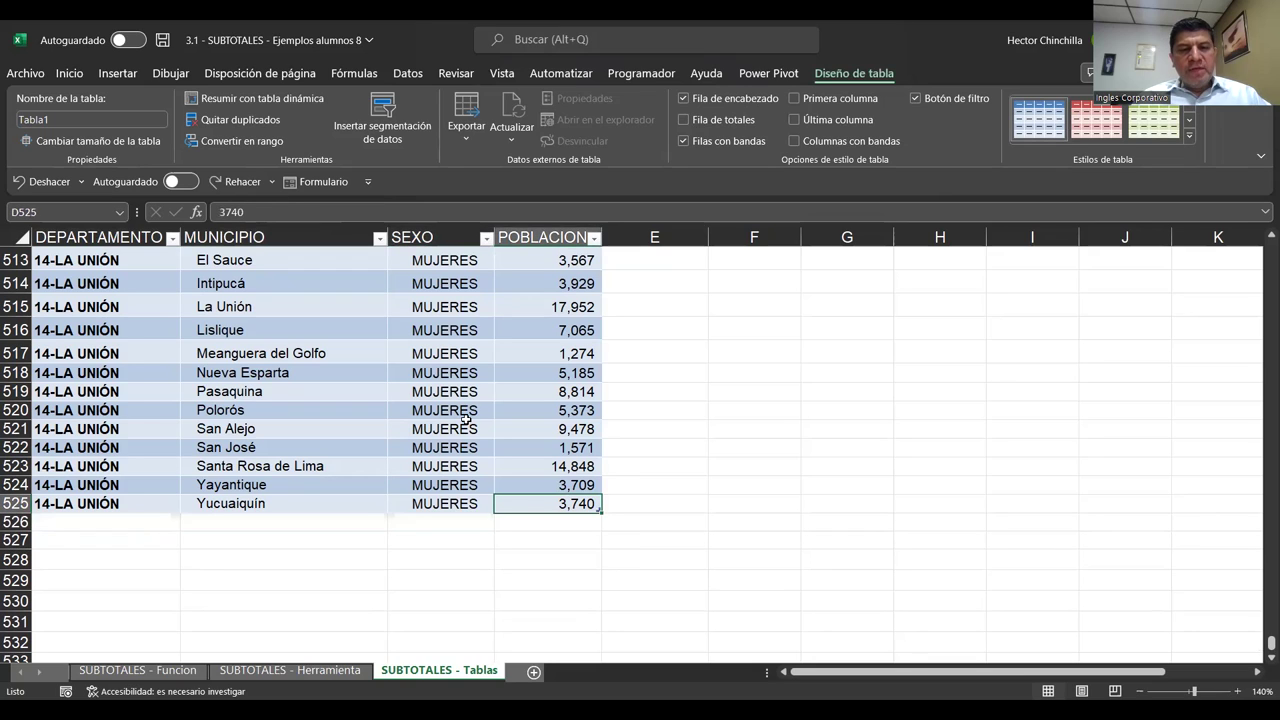
{"action": "key", "text": "Up"}
{"action": "key", "text": "Up"}
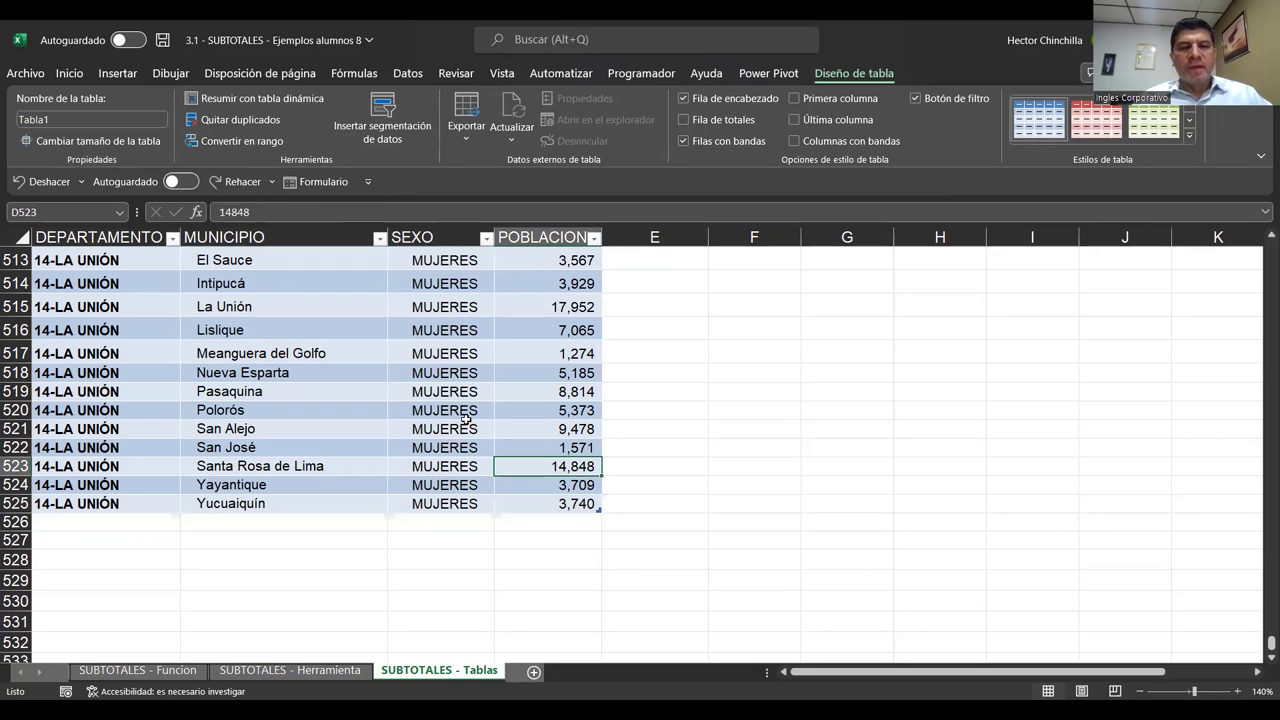
{"action": "key", "text": "Left"}
{"action": "key", "text": "Left"}
{"action": "key", "text": "Left"}
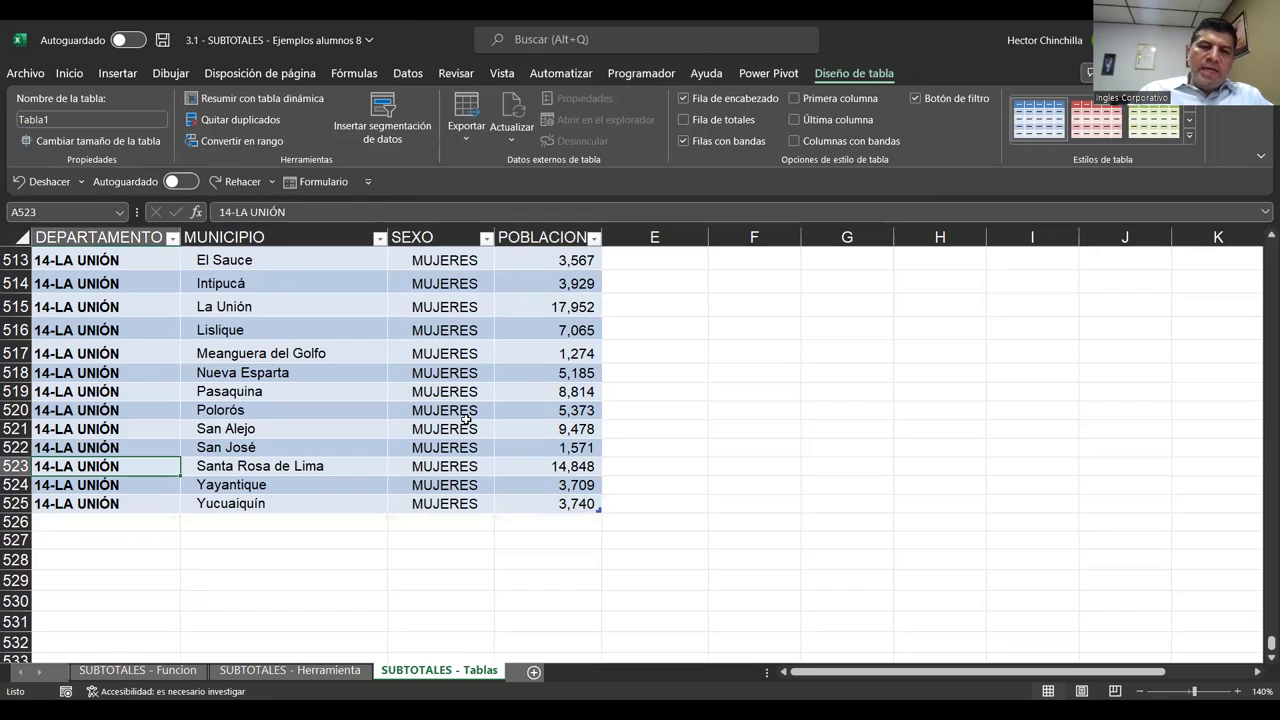
{"action": "key", "text": "ctrl+Home"}
Step: Switch off the header filter arrows with Filtro on the Datos tab
{"action": "left_click", "coordinate": [327, 357]}
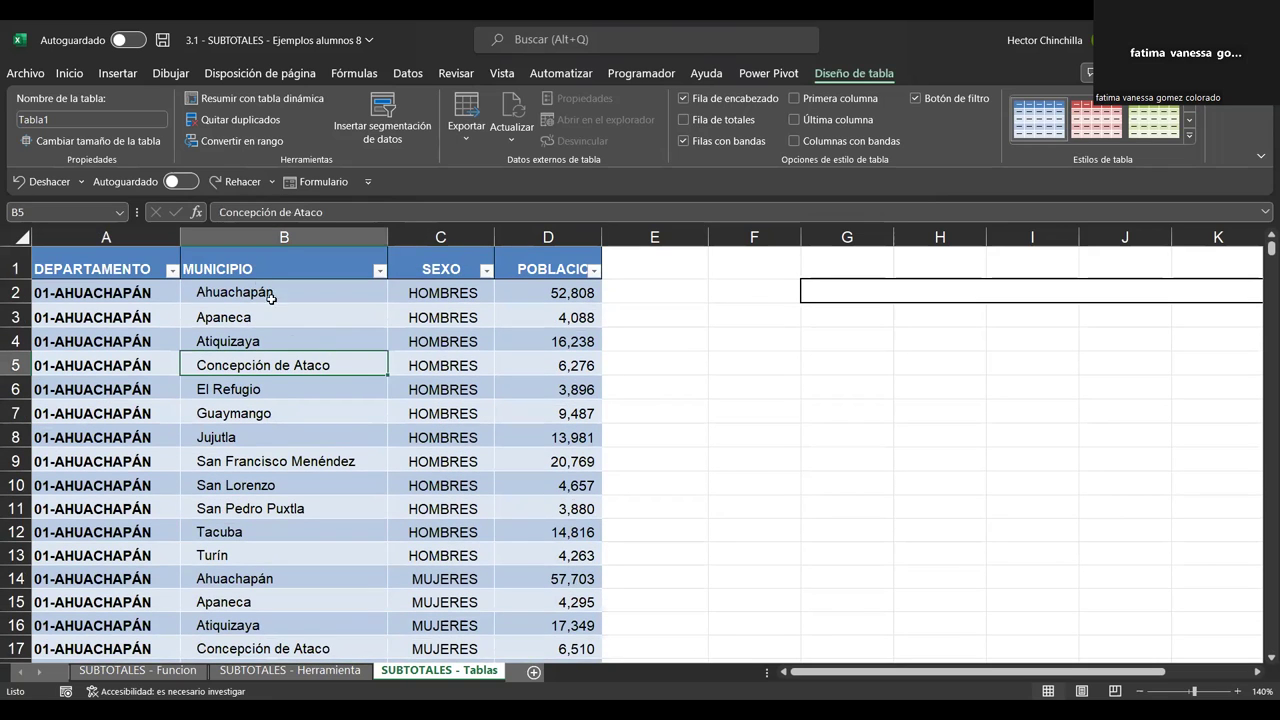
{"action": "left_click", "coordinate": [145, 270]}
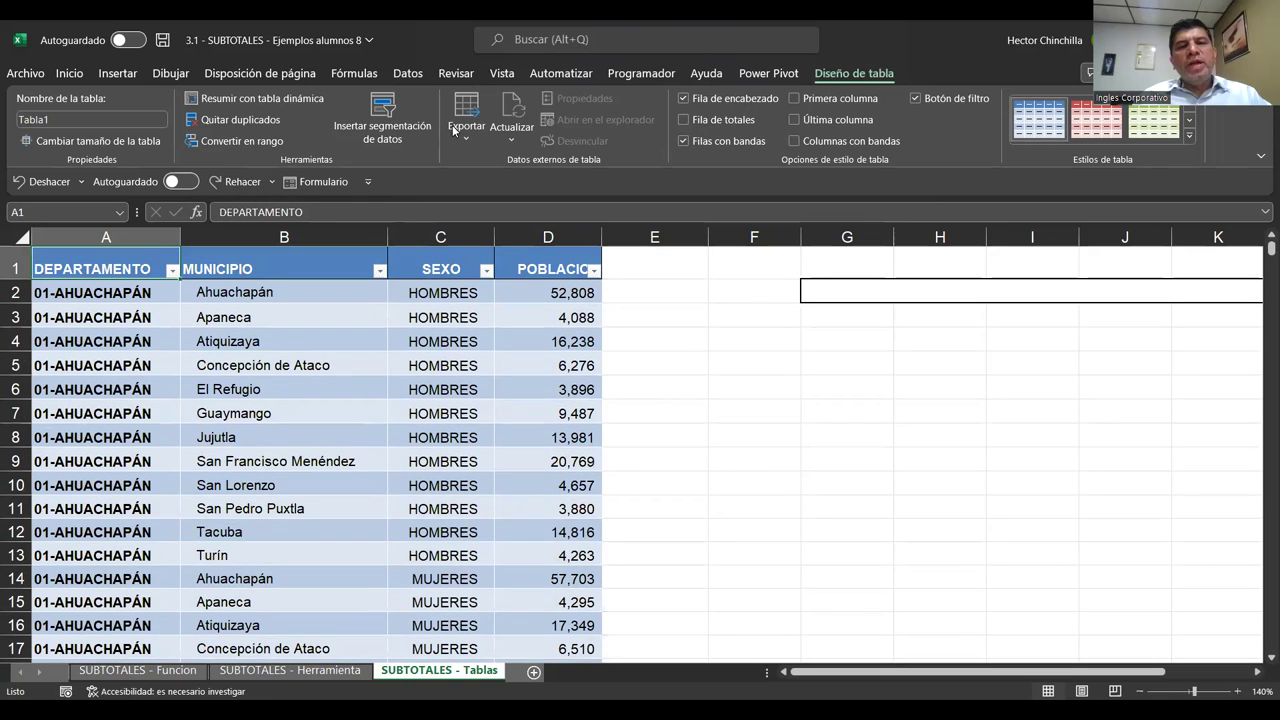
{"action": "left_click", "coordinate": [416, 75]}
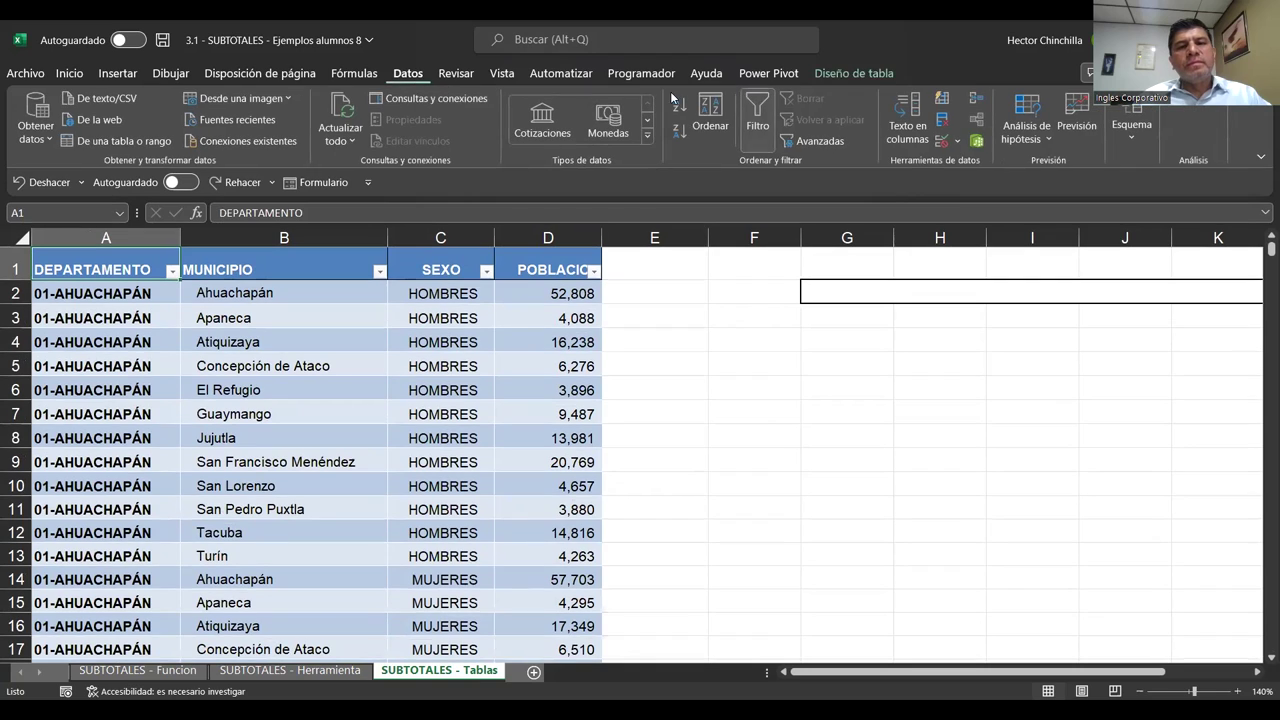
{"action": "left_click", "coordinate": [763, 106]}
{"action": "left_click", "coordinate": [308, 362]}
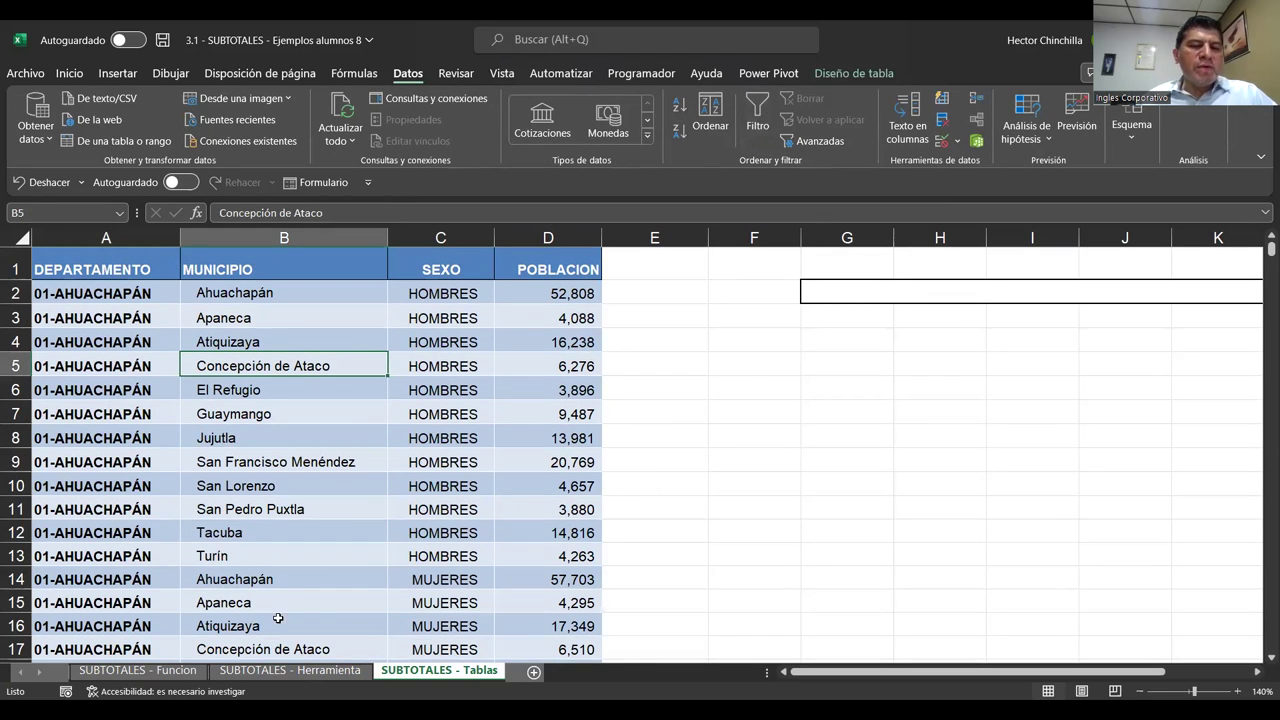
Step: Compare with the SUBTOTALES - Herramienta sheet, then return to the DEPARTAMENTO header on SUBTOTALES - Tablas
{"action": "left_click", "coordinate": [291, 672]}
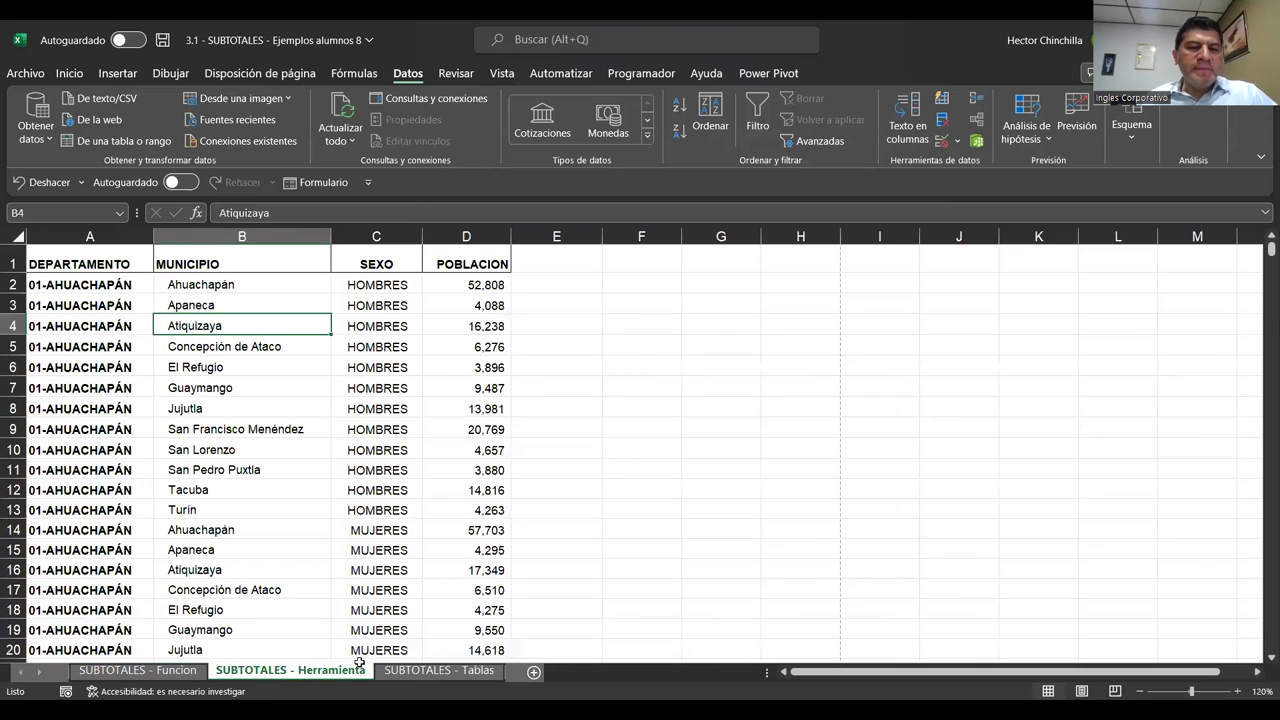
{"action": "left_click", "coordinate": [412, 678]}
{"action": "left_click", "coordinate": [135, 342]}
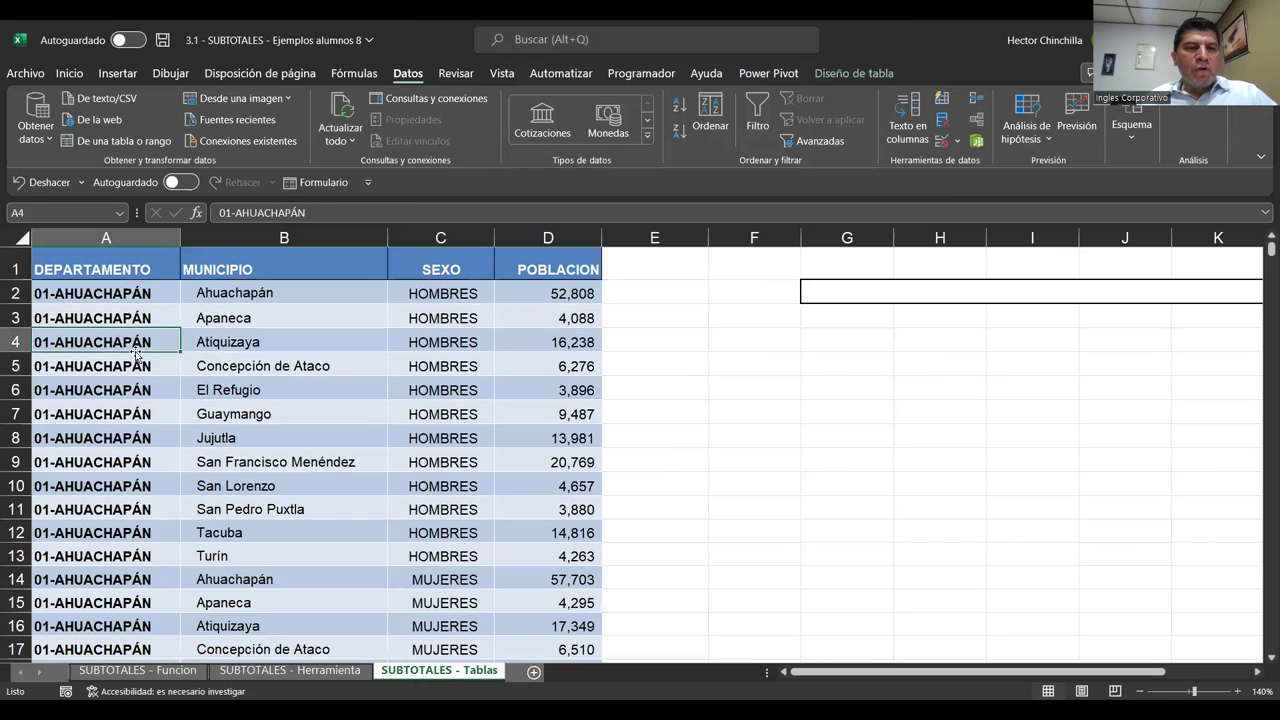
{"action": "left_click", "coordinate": [112, 269]}
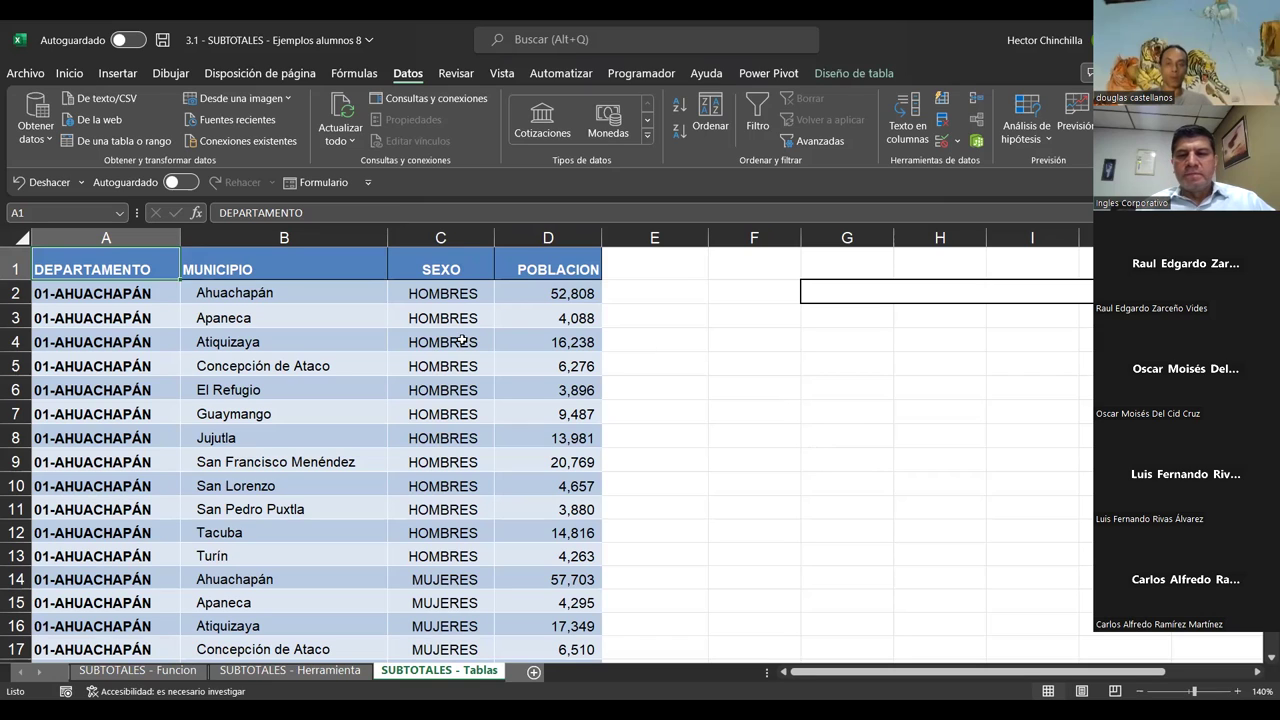
{"action": "left_click", "coordinate": [462, 341]}
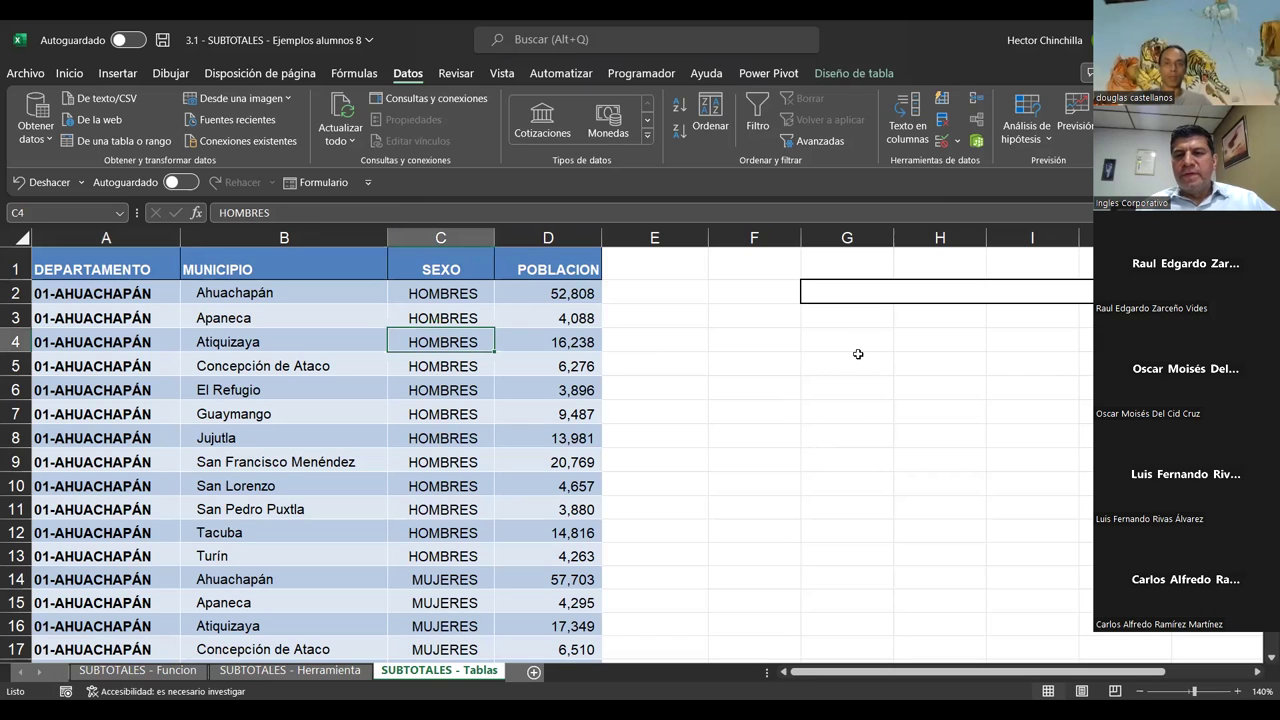
{"action": "left_click", "coordinate": [302, 340]}
{"action": "left_click", "coordinate": [193, 468]}
{"action": "left_click", "coordinate": [128, 368]}
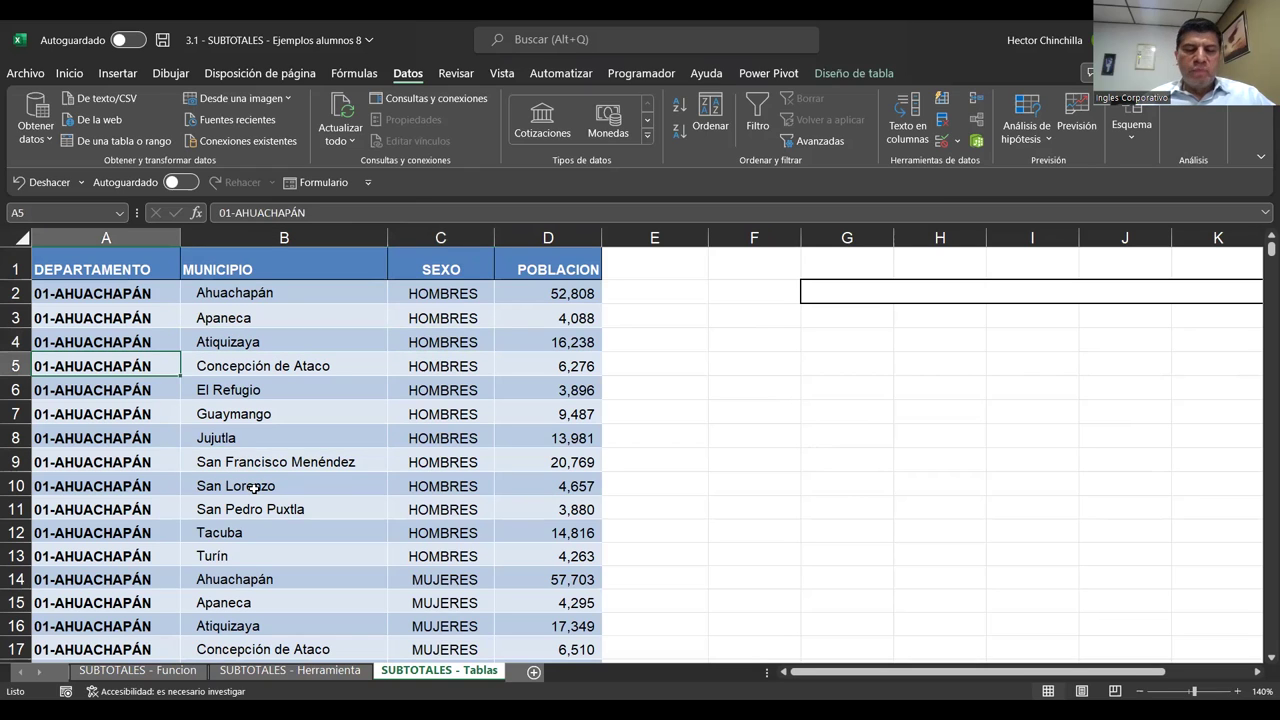
{"action": "left_click", "coordinate": [142, 290]}
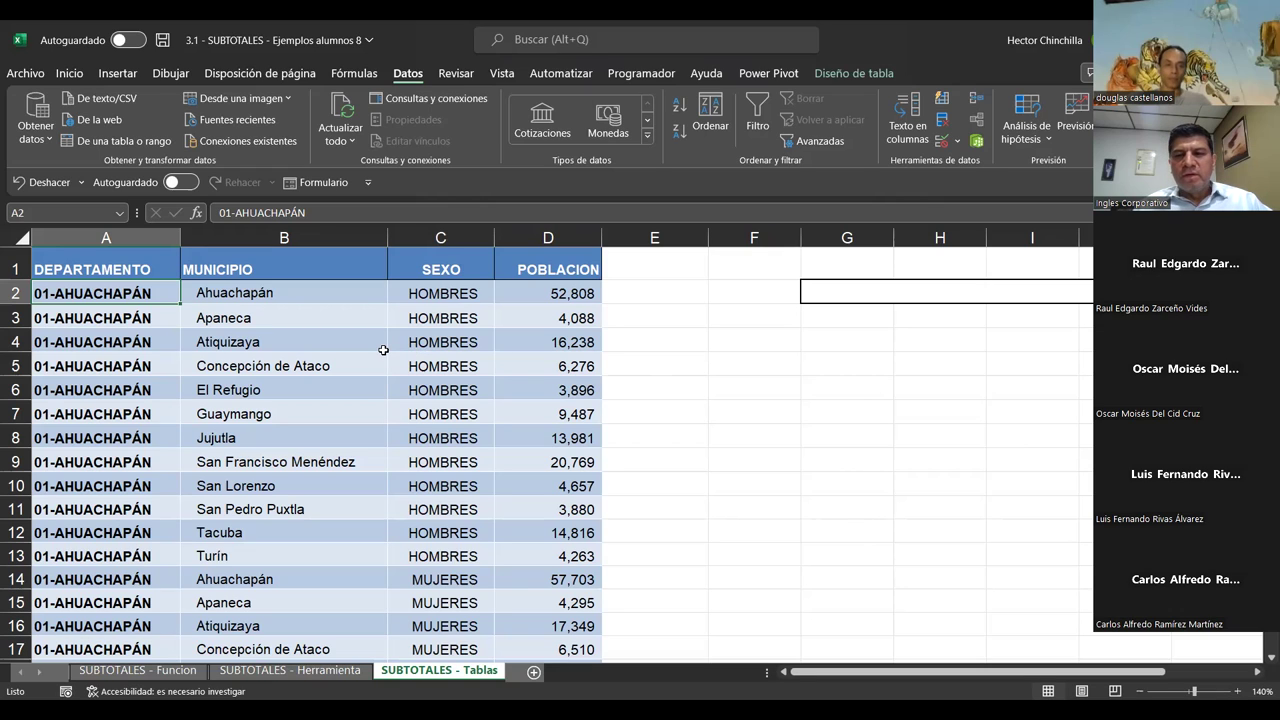
{"action": "left_click", "coordinate": [383, 350]}
{"action": "left_click", "coordinate": [138, 298]}
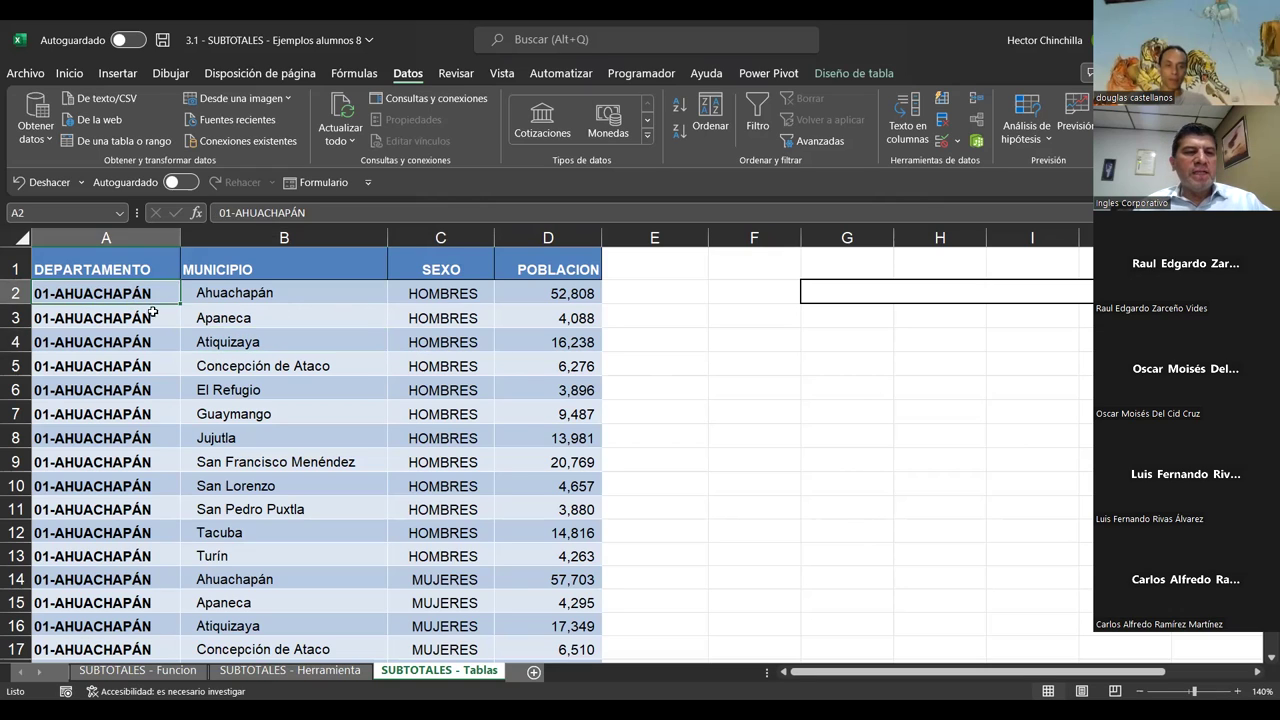
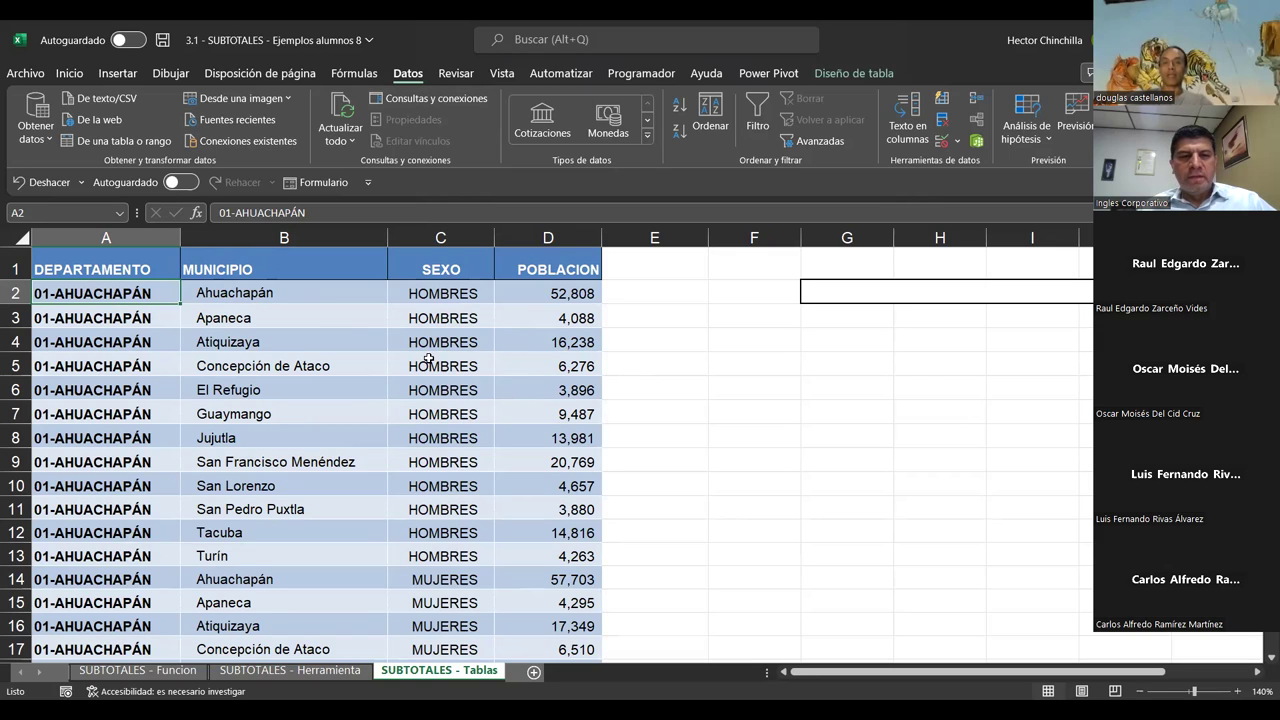
Step: Open the SUBTOTALES - Herramienta sheet and return to cell A1 of the population list
{"action": "left_click", "coordinate": [339, 674]}
{"action": "left_click", "coordinate": [310, 395]}
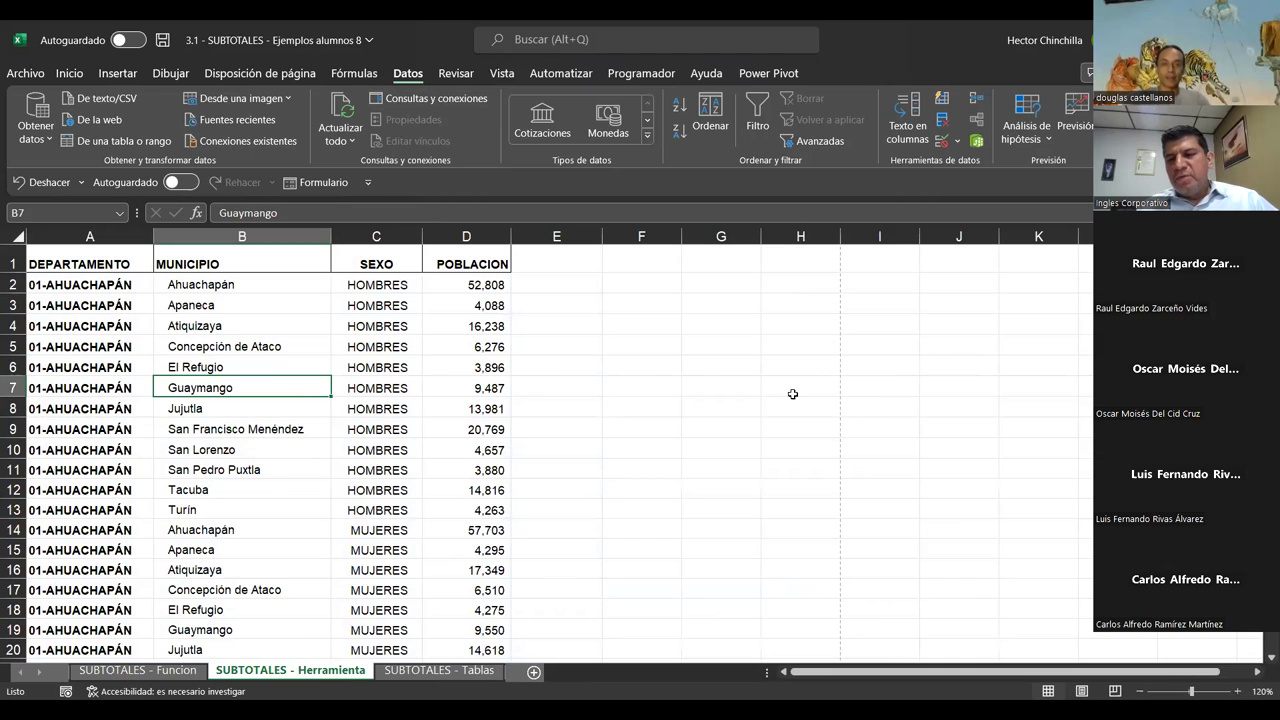
{"action": "left_click", "coordinate": [300, 366]}
{"action": "key", "text": "ctrl+Home"}
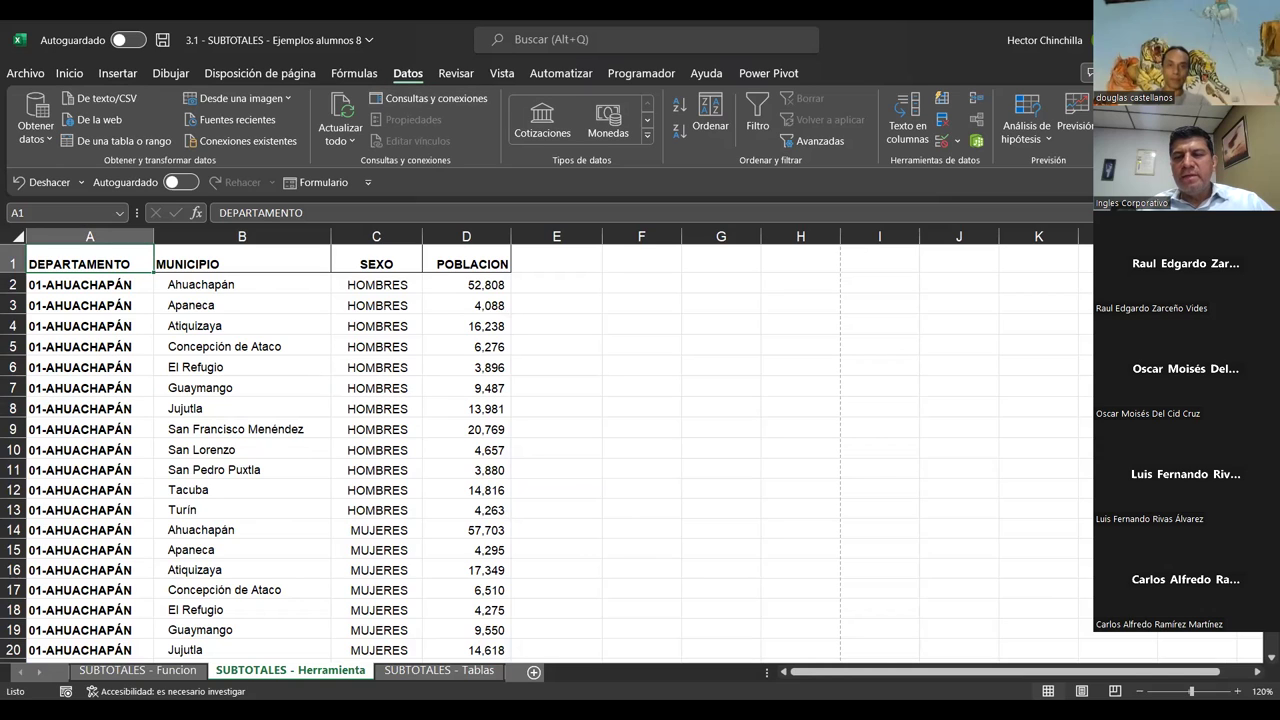
Step: Add Suma subtotals of POBLACION only at each change in DEPARTAMENTO, leaving SEXO and MUNICIPIO unticked
{"action": "left_click", "coordinate": [1140, 125]}
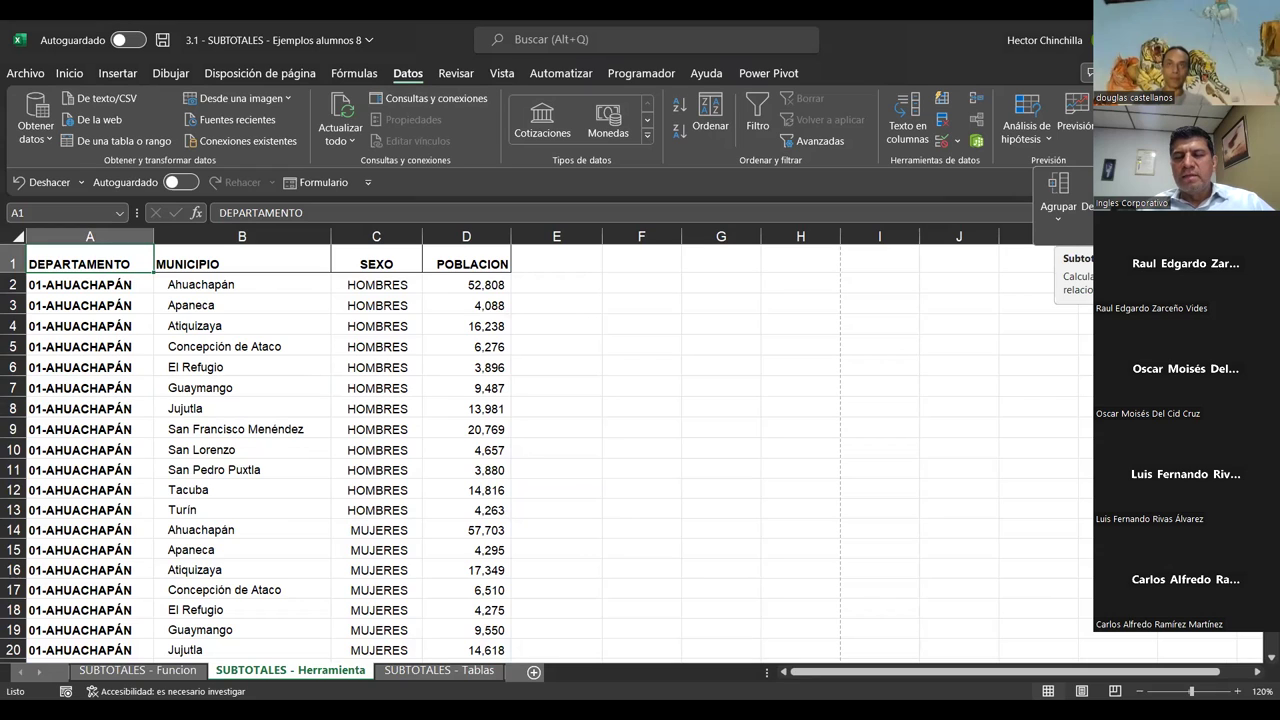
{"action": "left_click", "coordinate": [1125, 205]}
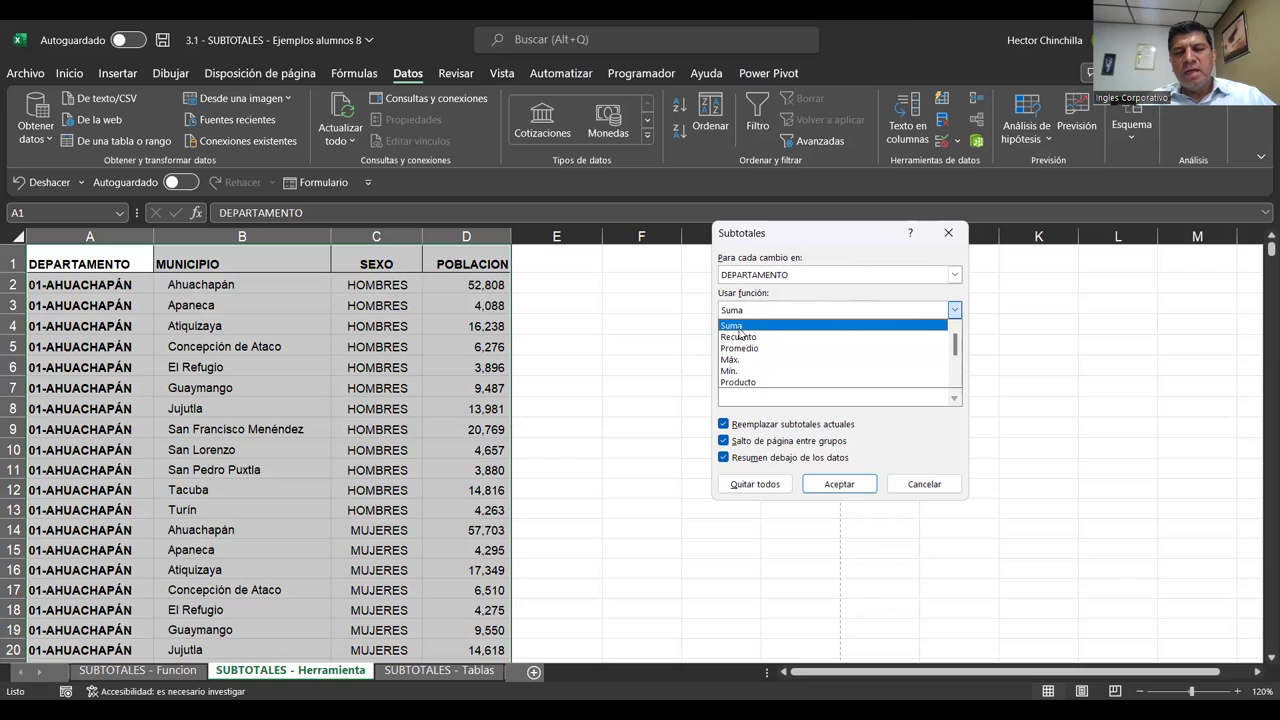
{"action": "left_click", "coordinate": [738, 326]}
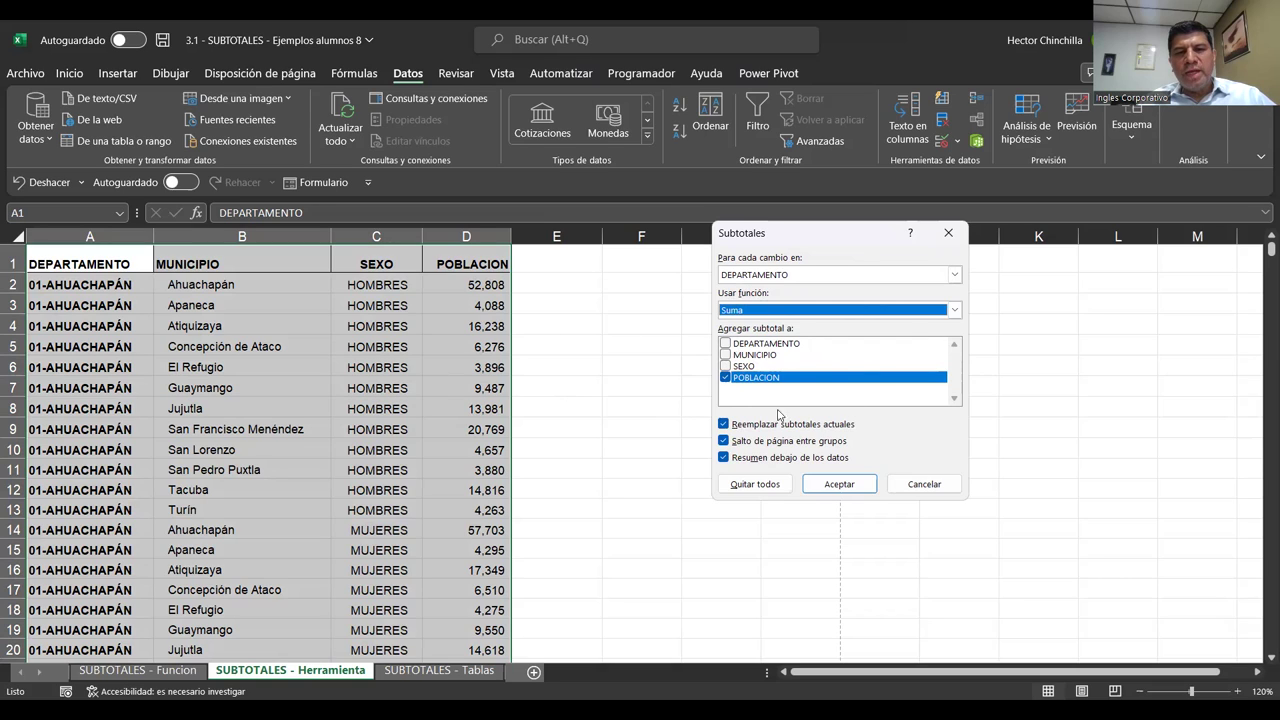
{"action": "left_click", "coordinate": [725, 366]}
{"action": "left_click", "coordinate": [725, 355]}
{"action": "left_click", "coordinate": [725, 366]}
{"action": "left_click", "coordinate": [725, 355]}
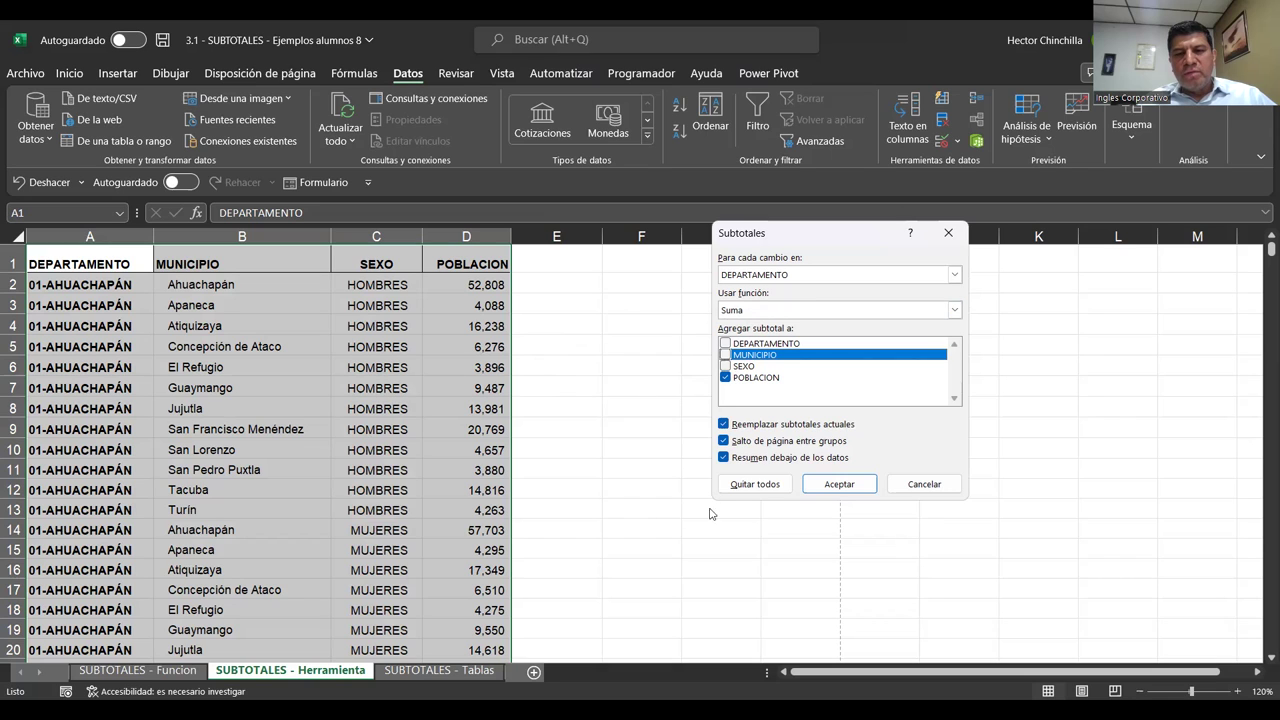
{"action": "left_click", "coordinate": [839, 484]}
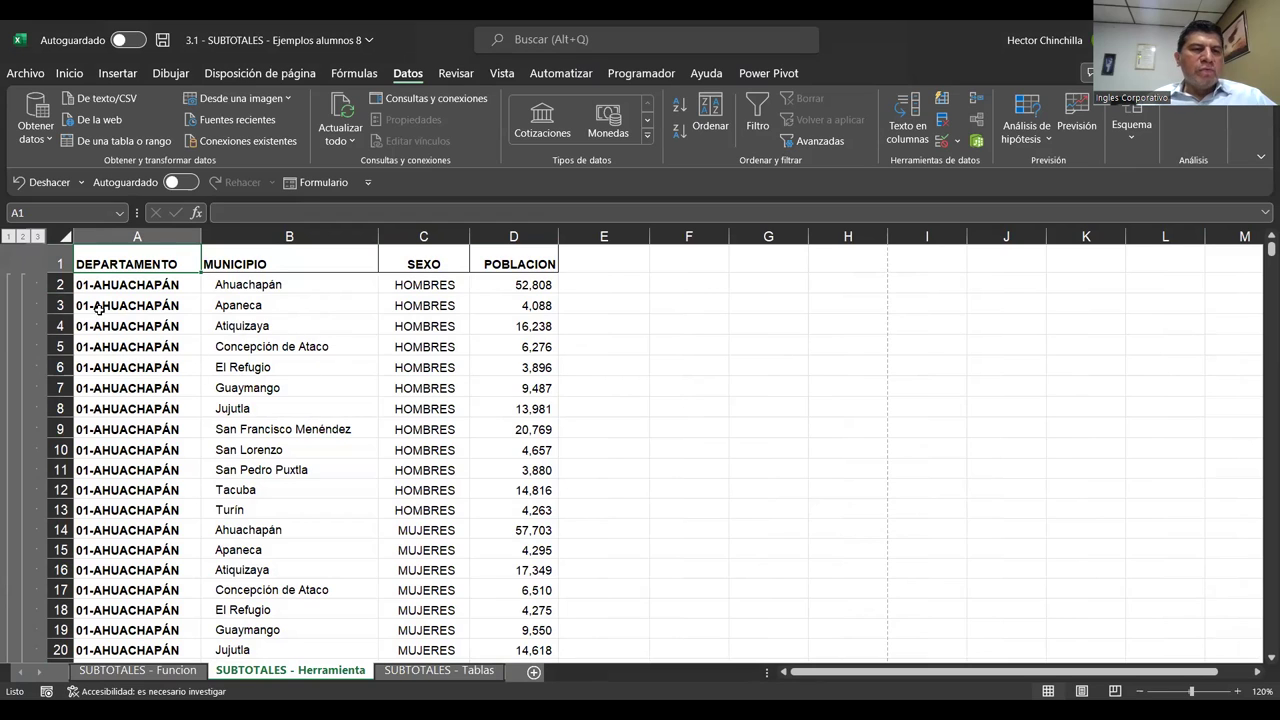
Step: Switch between outline levels 1, 2 and 3, ending on department totals only
{"action": "left_click", "coordinate": [8, 237]}
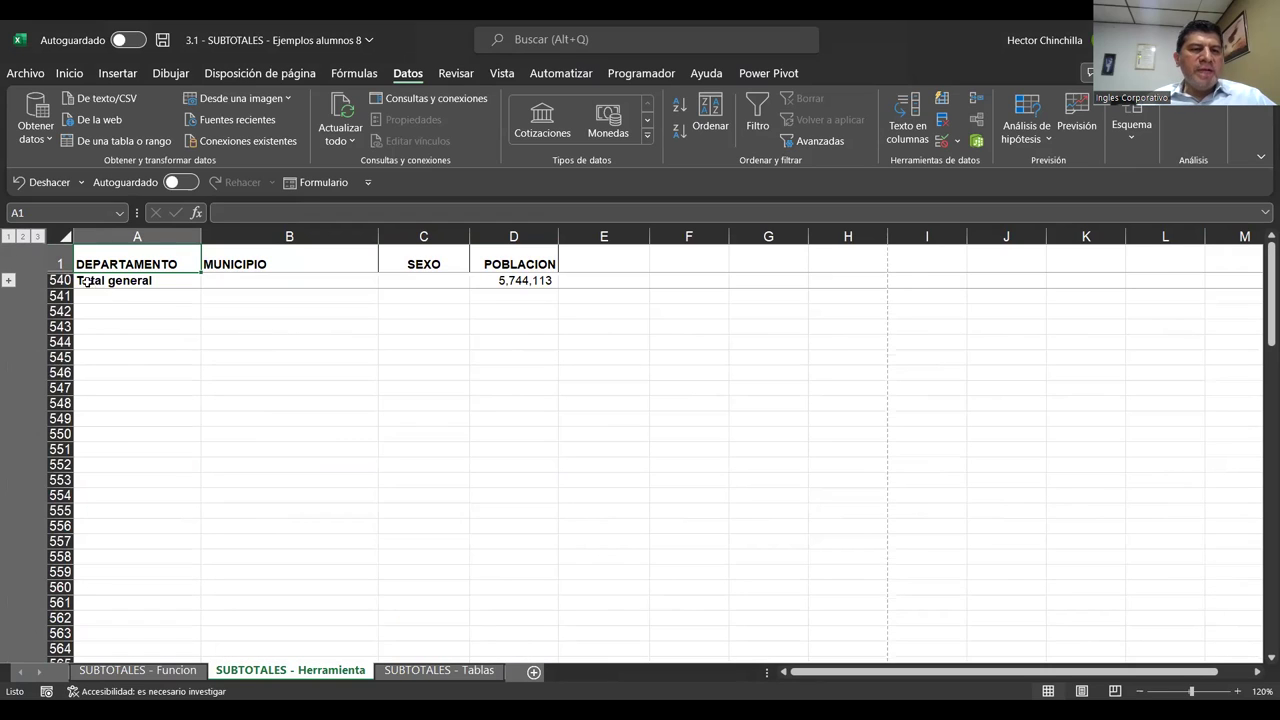
{"action": "left_click", "coordinate": [22, 237]}
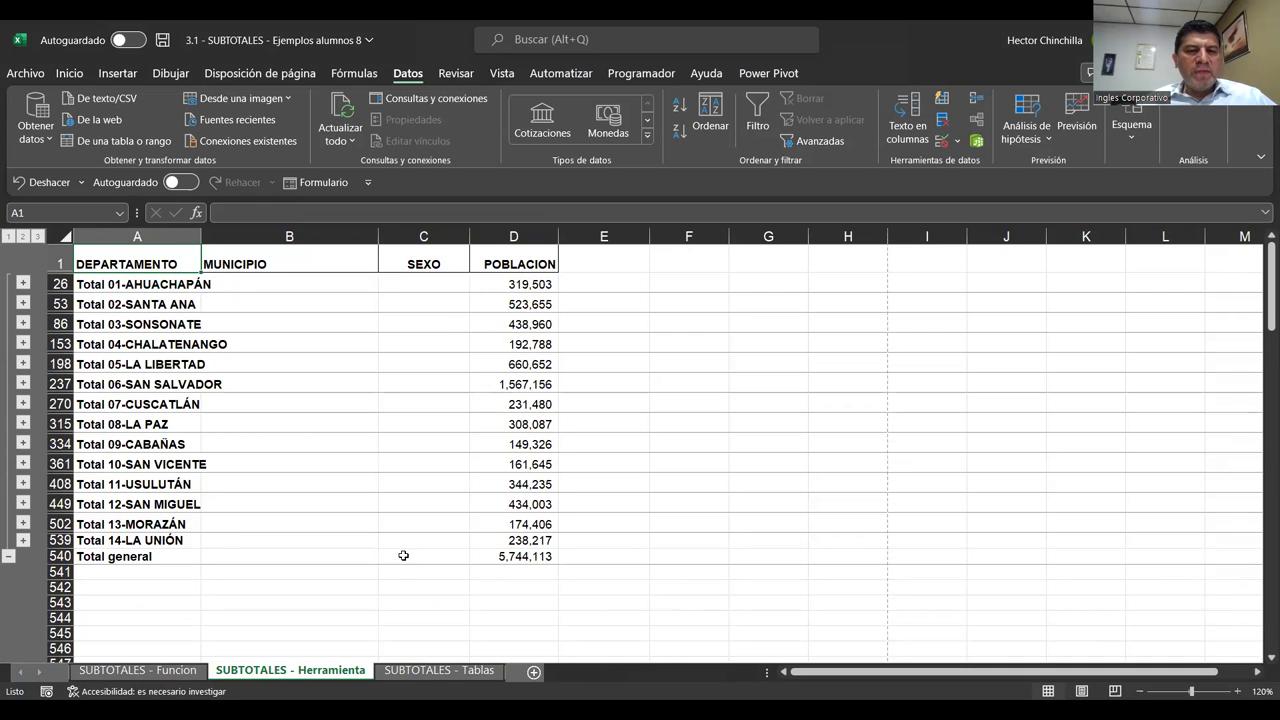
{"action": "left_click", "coordinate": [37, 237]}
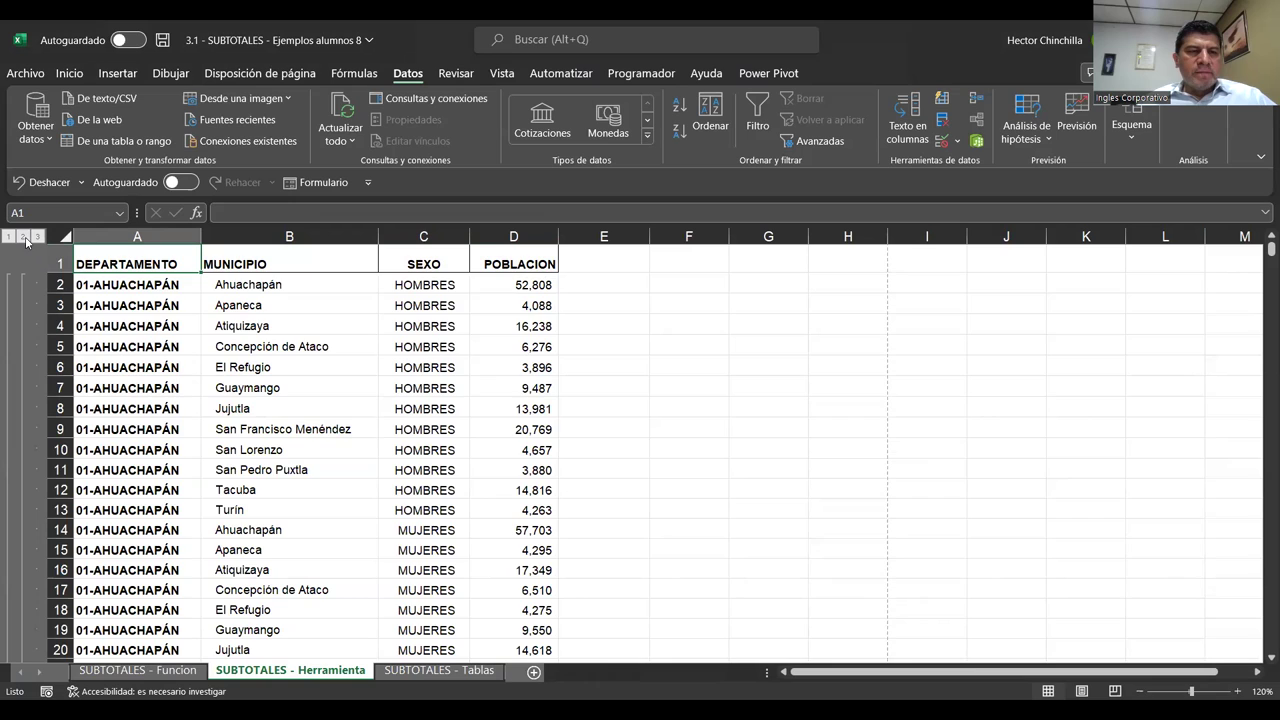
{"action": "left_click", "coordinate": [22, 237]}
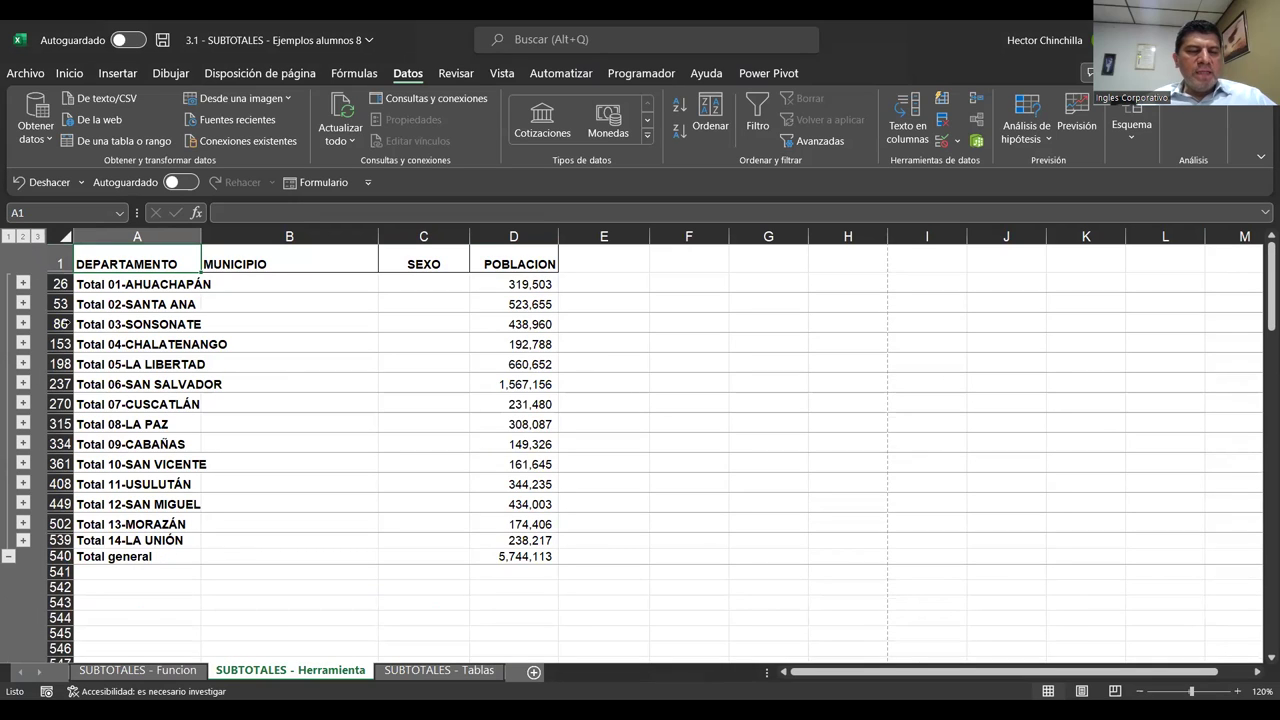
Step: Expand and collapse the 09-CABAÑAS group to inspect its municipalities
{"action": "left_click", "coordinate": [22, 444]}
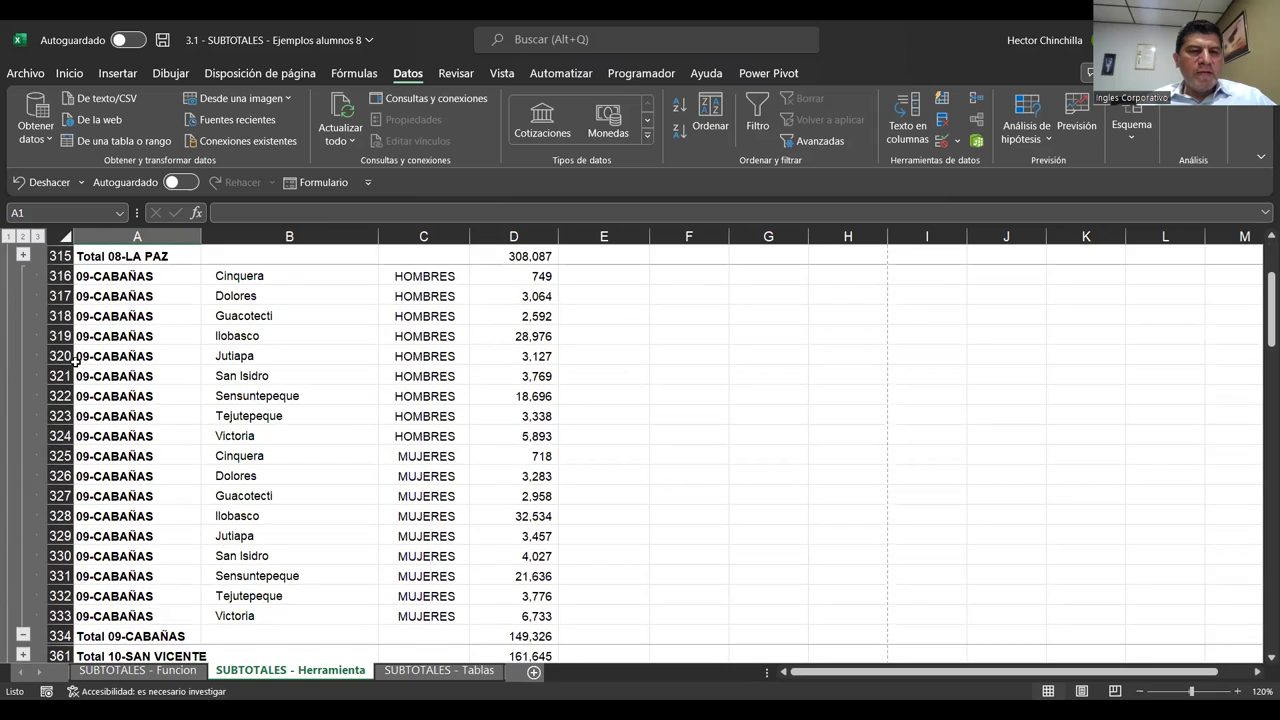
{"action": "scroll", "coordinate": [107, 318], "scroll_direction": "up", "scroll_amount": 2}
{"action": "scroll", "coordinate": [115, 308], "scroll_direction": "down", "scroll_amount": 2}
{"action": "scroll", "coordinate": [100, 310], "scroll_direction": "up", "scroll_amount": 1}
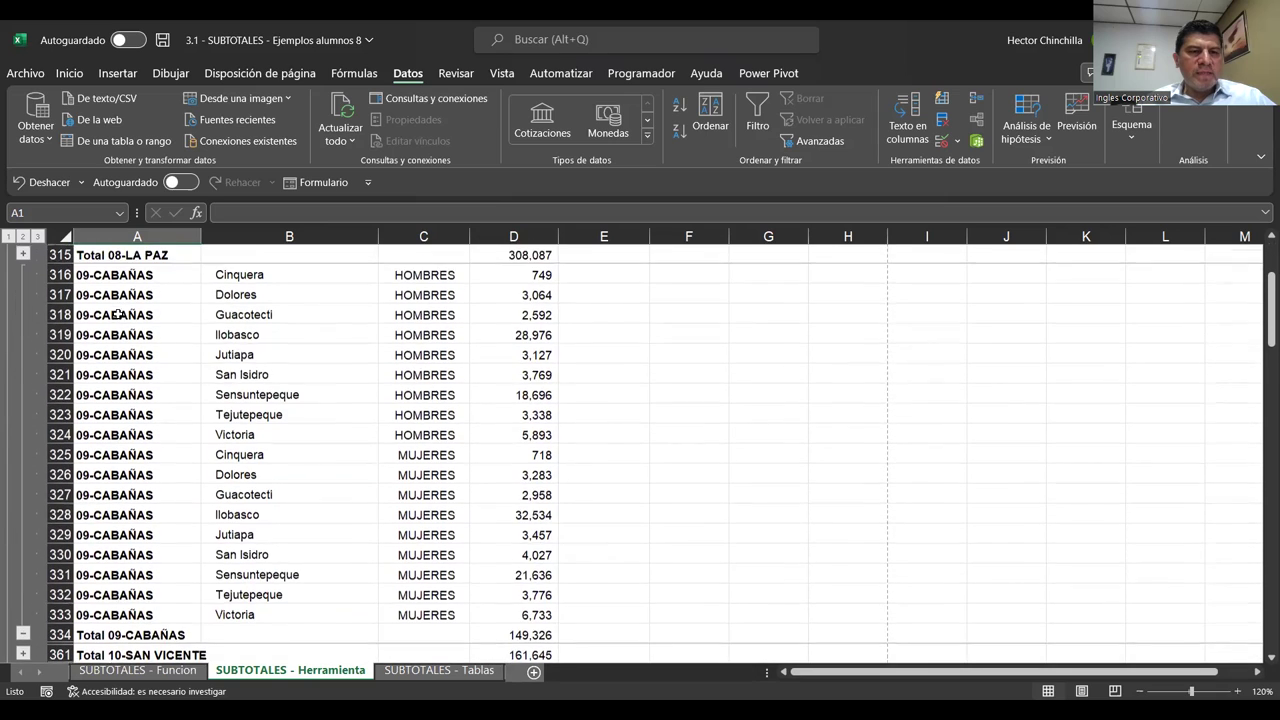
{"action": "scroll", "coordinate": [87, 312], "scroll_direction": "down", "scroll_amount": 1}
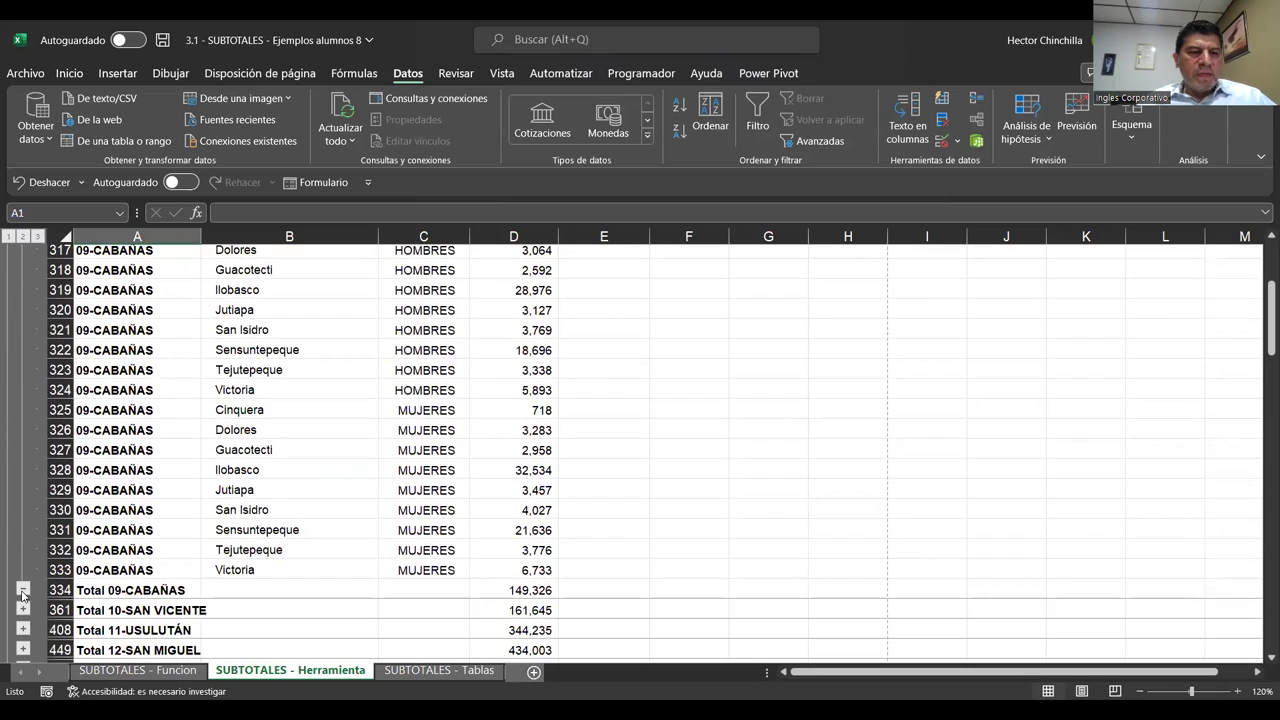
{"action": "left_click", "coordinate": [22, 584]}
{"action": "scroll", "coordinate": [87, 355], "scroll_direction": "up", "scroll_amount": 2}
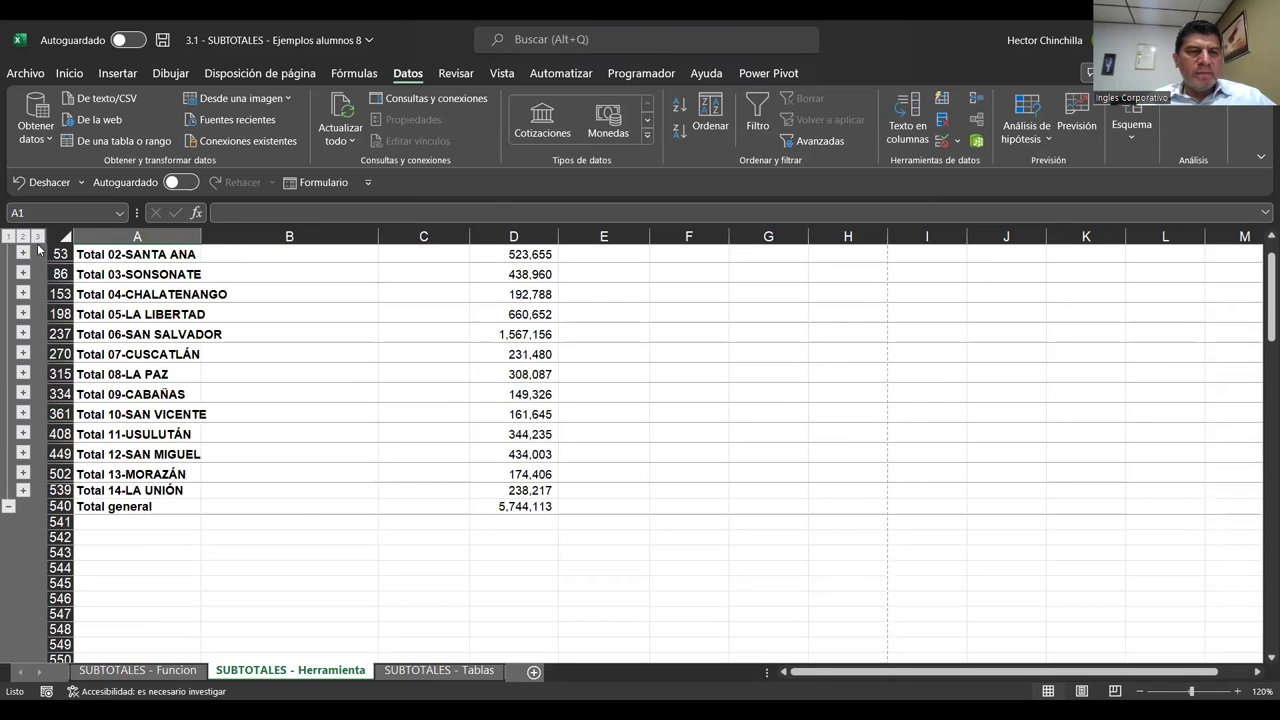
Step: Show all detail rows again and select a cell at the top of the subtotaled list
{"action": "left_click", "coordinate": [37, 236]}
{"action": "scroll", "coordinate": [269, 363], "scroll_direction": "up", "scroll_amount": 4}
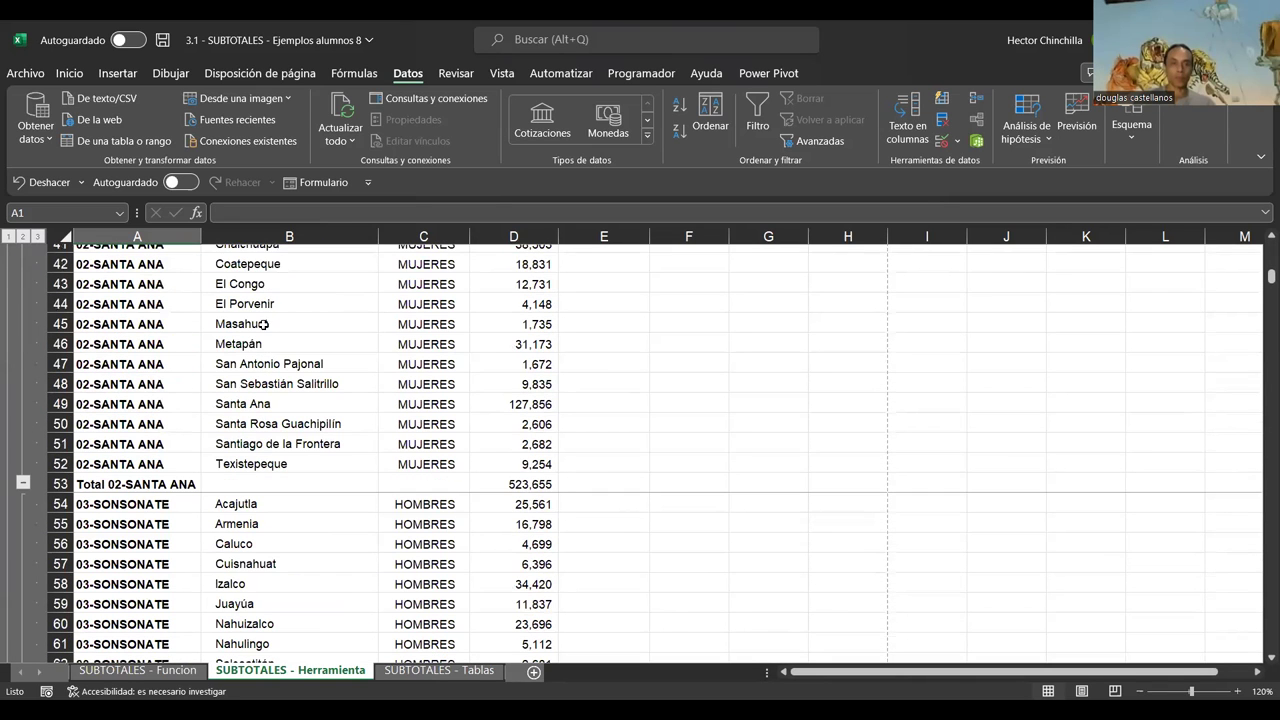
{"action": "scroll", "coordinate": [300, 327], "scroll_direction": "up", "scroll_amount": 1}
{"action": "scroll", "coordinate": [300, 327], "scroll_direction": "up", "scroll_amount": 3}
{"action": "scroll", "coordinate": [300, 327], "scroll_direction": "up", "scroll_amount": 4}
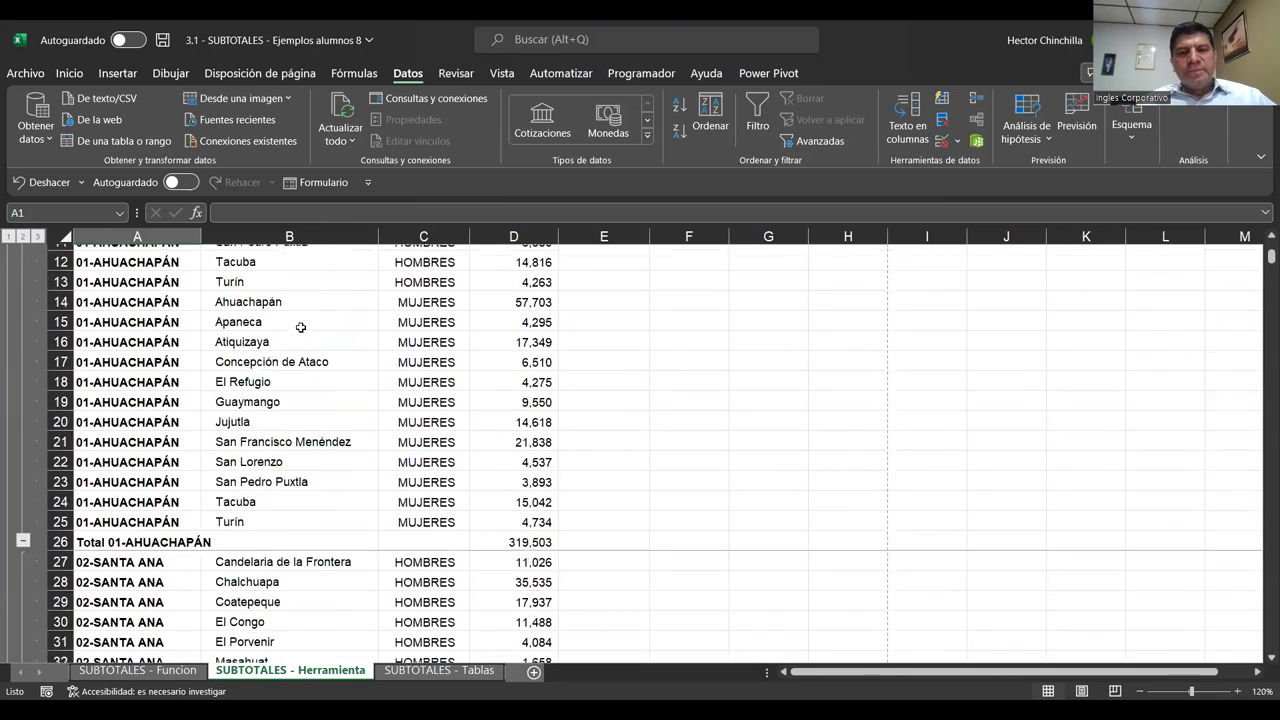
{"action": "scroll", "coordinate": [300, 327], "scroll_direction": "up", "scroll_amount": 5}
{"action": "left_click", "coordinate": [300, 327]}
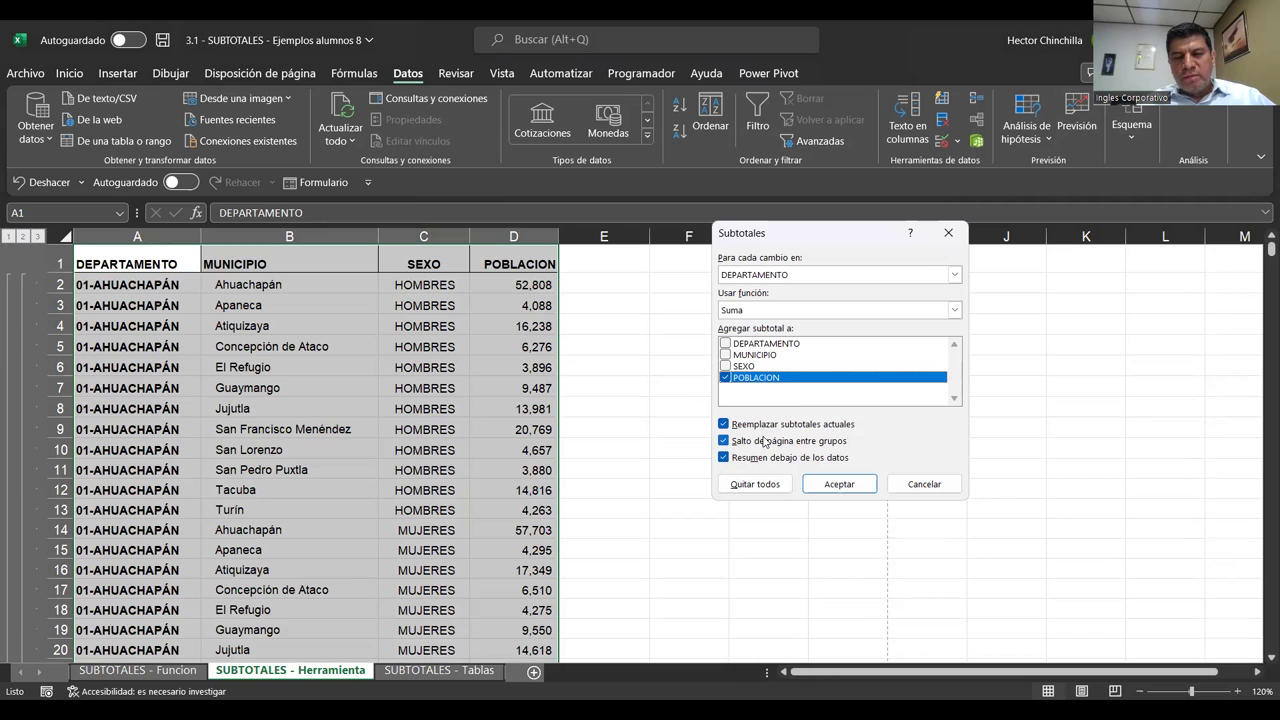
Step: Close the Subtotales dialog without changing any settings
{"action": "left_click", "coordinate": [908, 486]}
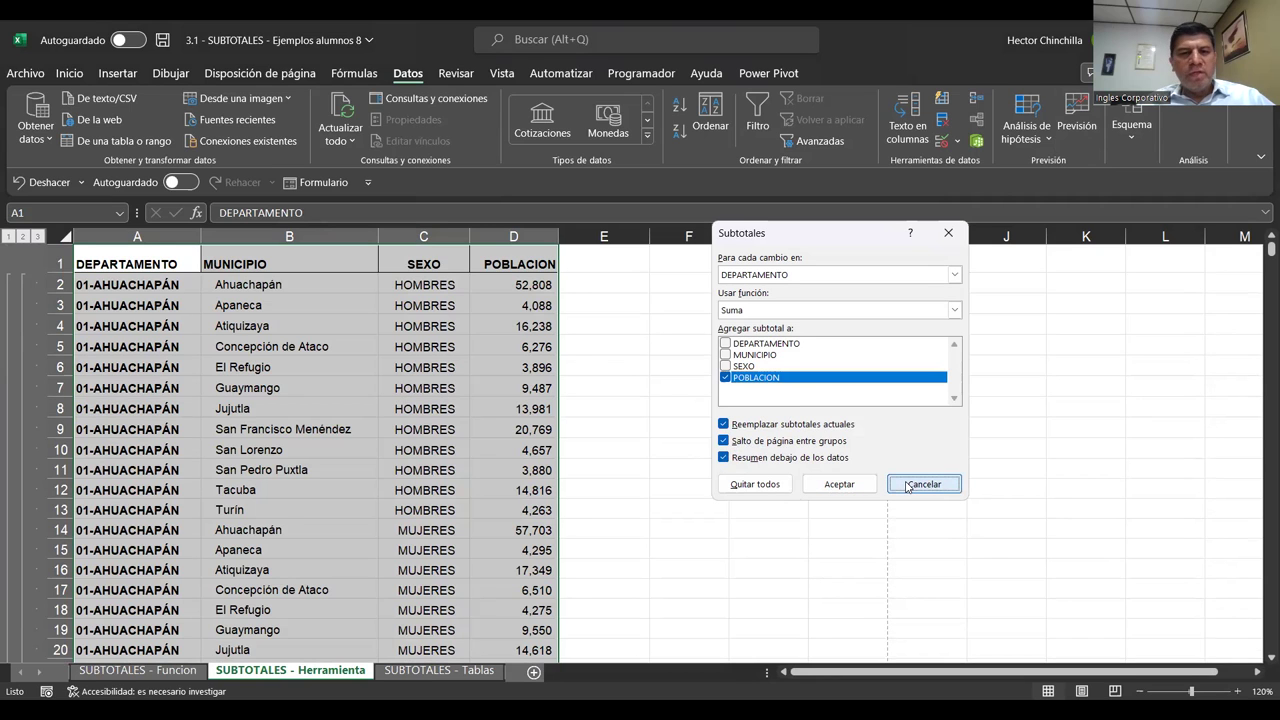
{"action": "left_click", "coordinate": [447, 365]}
{"action": "scroll", "coordinate": [447, 384], "scroll_direction": "down", "scroll_amount": 3}
{"action": "scroll", "coordinate": [447, 384], "scroll_direction": "down", "scroll_amount": 2}
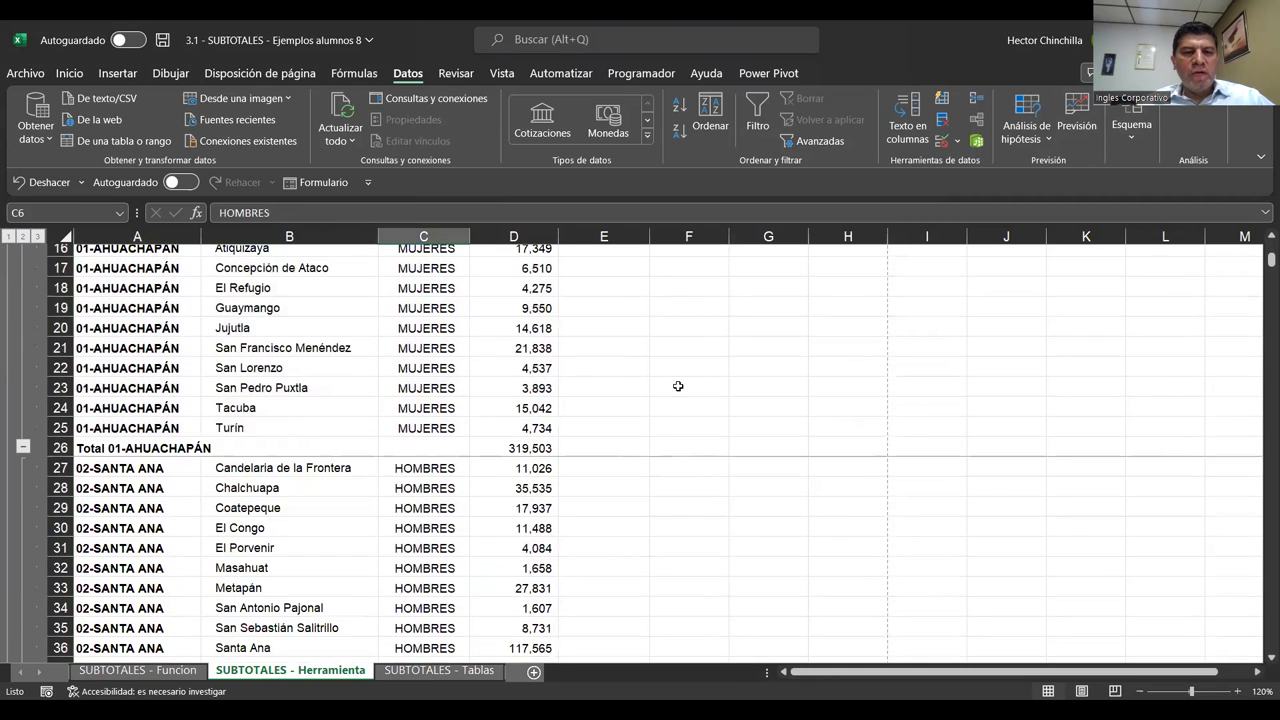
Step: Select D26 to view the Ahuachapán total formula =SUBTOTALES(9;D2:D25)
{"action": "left_click", "coordinate": [224, 448]}
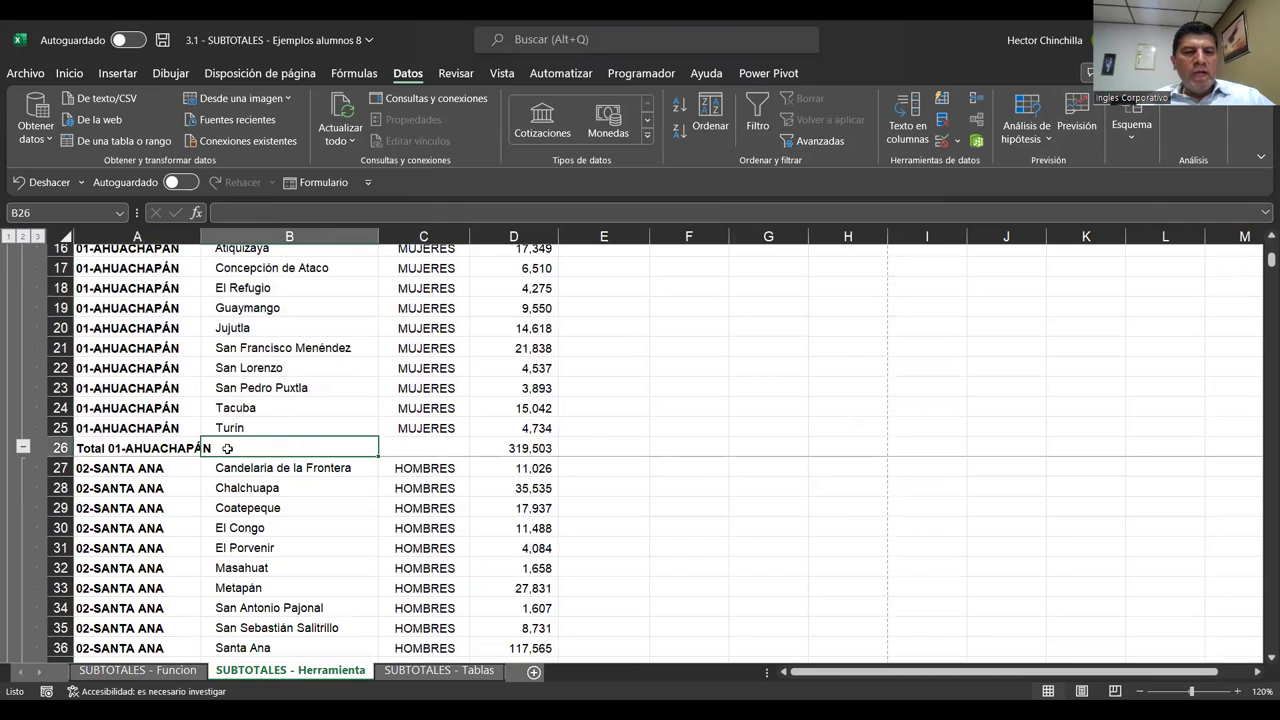
{"action": "left_click", "coordinate": [503, 449]}
{"action": "scroll", "coordinate": [400, 408], "scroll_direction": "up", "scroll_amount": 2}
{"action": "scroll", "coordinate": [400, 408], "scroll_direction": "up", "scroll_amount": 3}
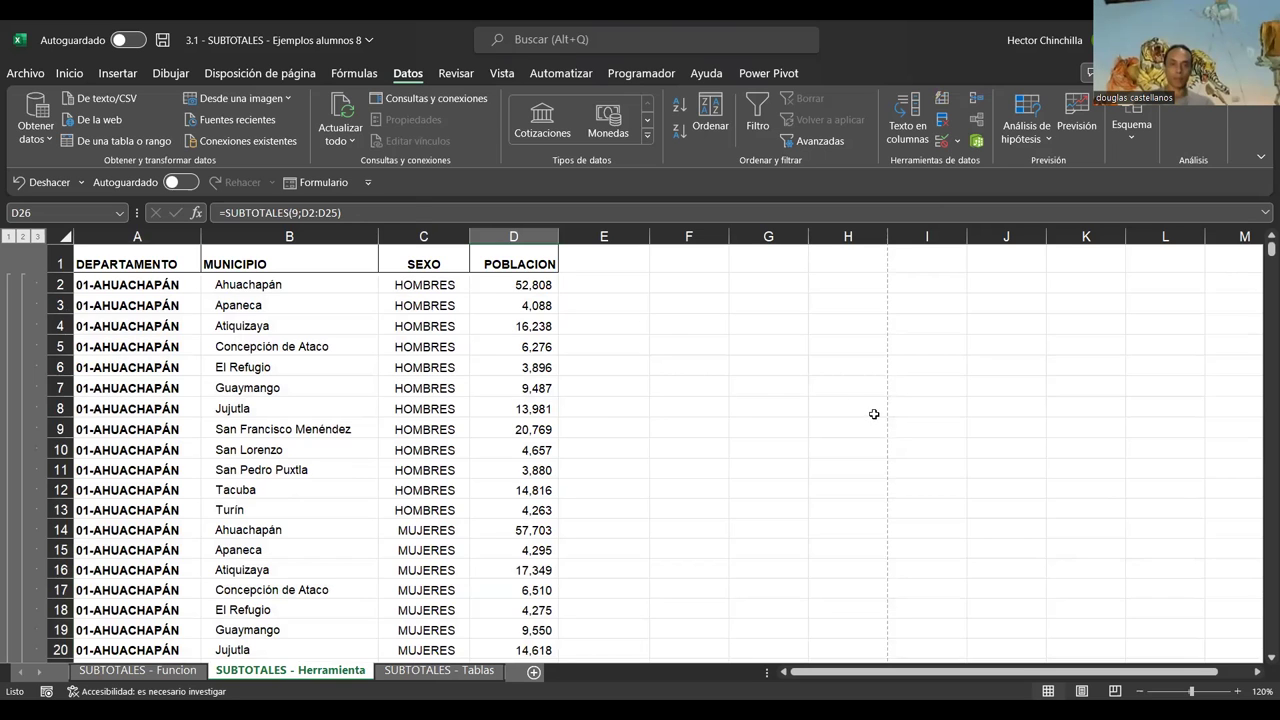
{"action": "scroll", "coordinate": [228, 492], "scroll_direction": "down", "scroll_amount": 2}
{"action": "scroll", "coordinate": [228, 492], "scroll_direction": "up", "scroll_amount": 2}
{"action": "scroll", "coordinate": [228, 492], "scroll_direction": "down", "scroll_amount": 1}
{"action": "scroll", "coordinate": [228, 492], "scroll_direction": "up", "scroll_amount": 1}
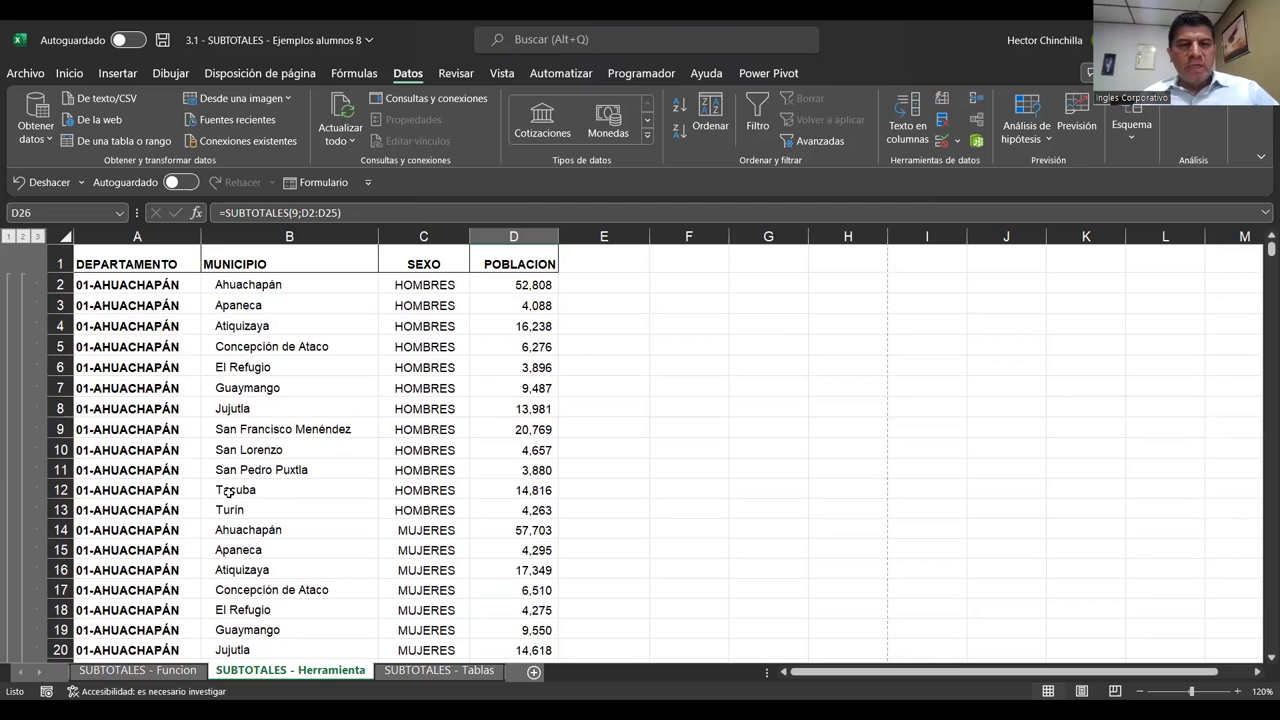
{"action": "scroll", "coordinate": [328, 445], "scroll_direction": "down", "scroll_amount": 1}
{"action": "scroll", "coordinate": [310, 427], "scroll_direction": "up", "scroll_amount": 1}
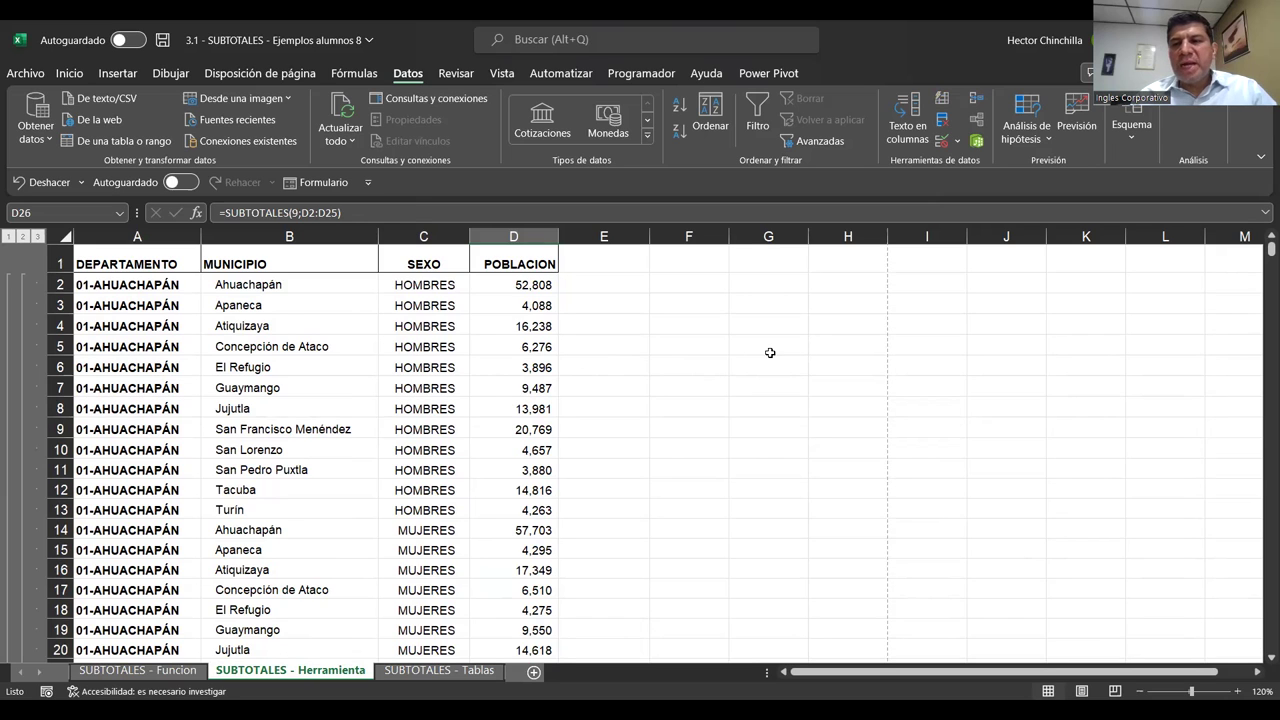
Step: Switch to the SUBTOTALES - Tablas sheet and select cells in the formatted table
{"action": "left_click", "coordinate": [432, 677]}
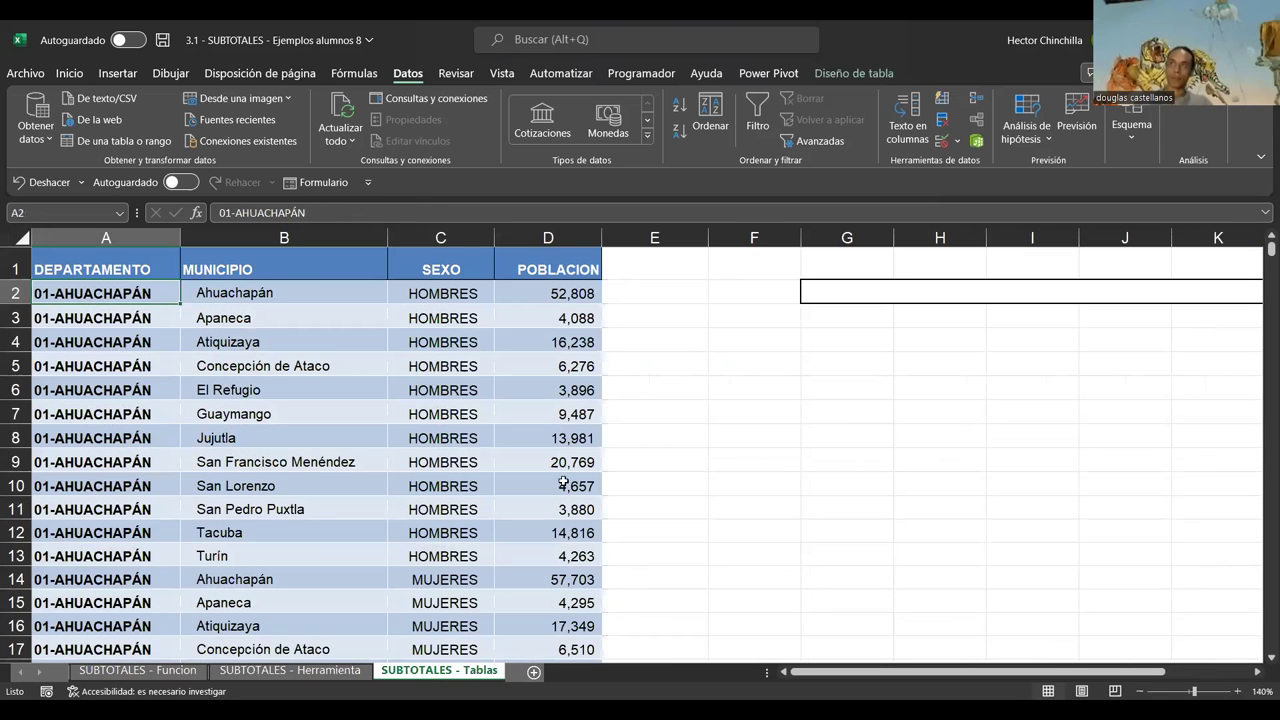
{"action": "left_click", "coordinate": [256, 348]}
{"action": "left_click", "coordinate": [145, 345]}
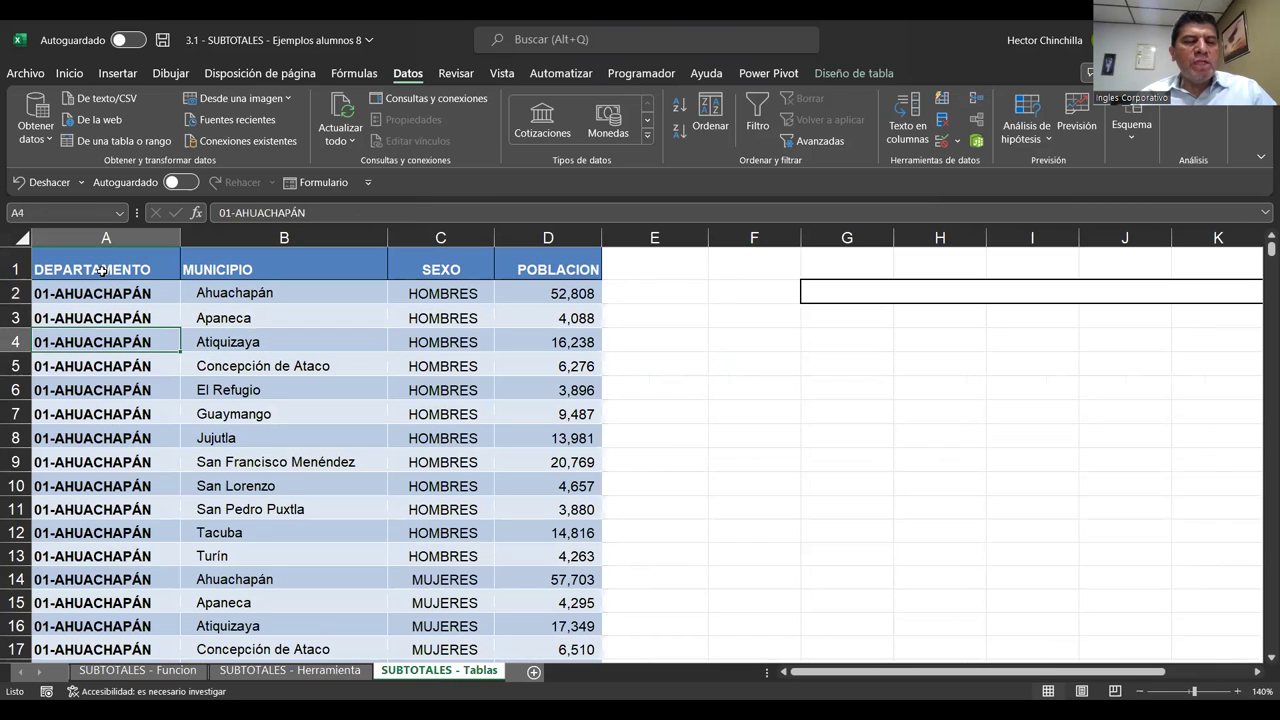
{"action": "left_click", "coordinate": [102, 270]}
{"action": "scroll", "coordinate": [294, 437], "scroll_direction": "down", "scroll_amount": 2}
{"action": "scroll", "coordinate": [296, 442], "scroll_direction": "down", "scroll_amount": 3}
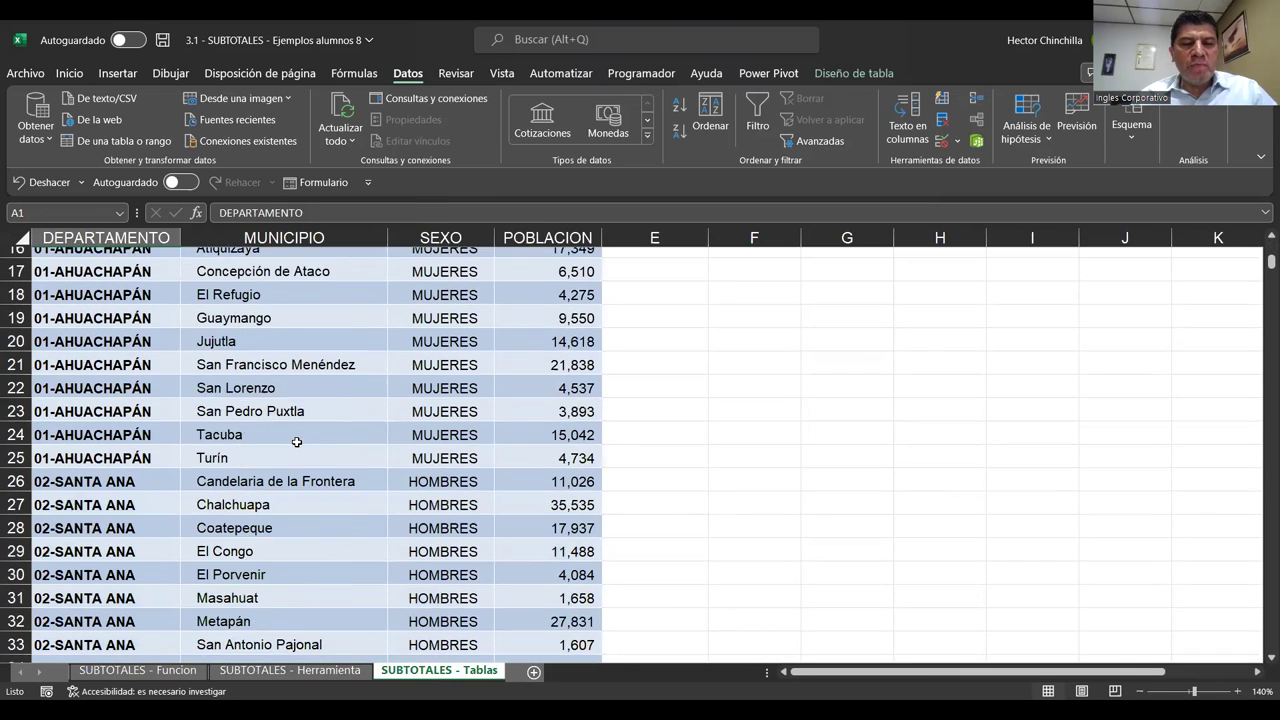
{"action": "scroll", "coordinate": [300, 435], "scroll_direction": "up", "scroll_amount": 6}
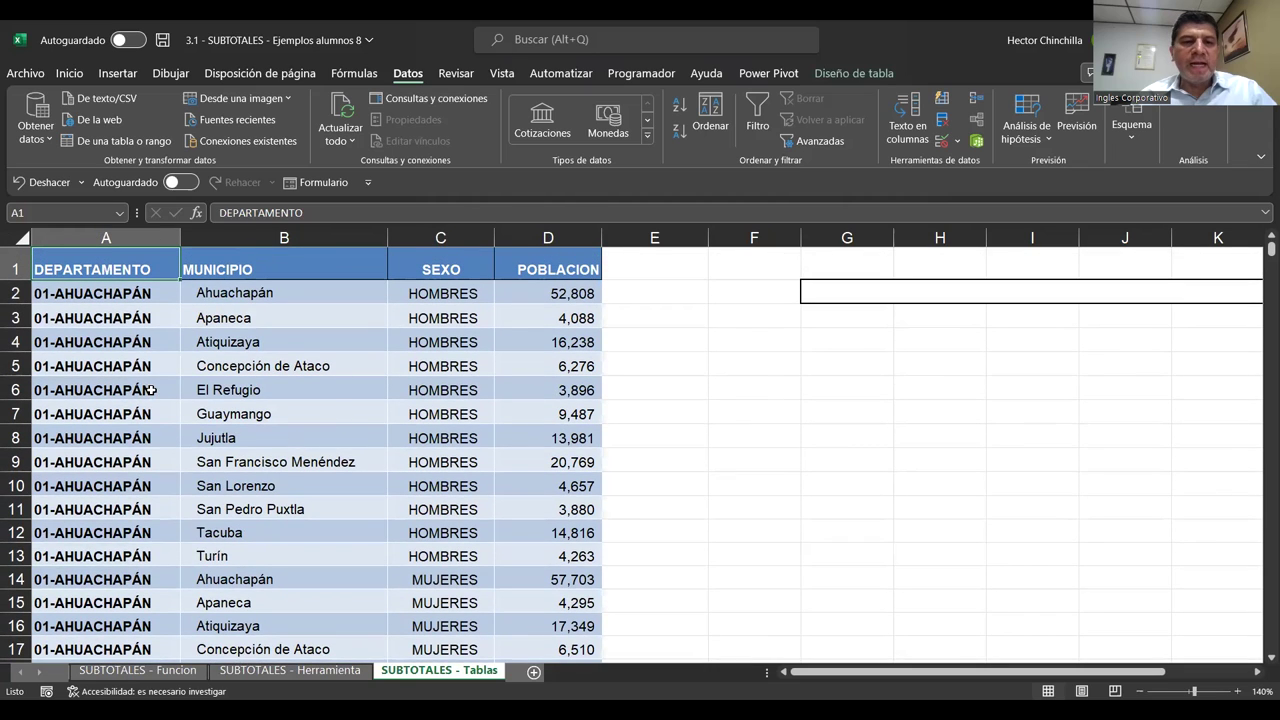
{"action": "left_click", "coordinate": [104, 332]}
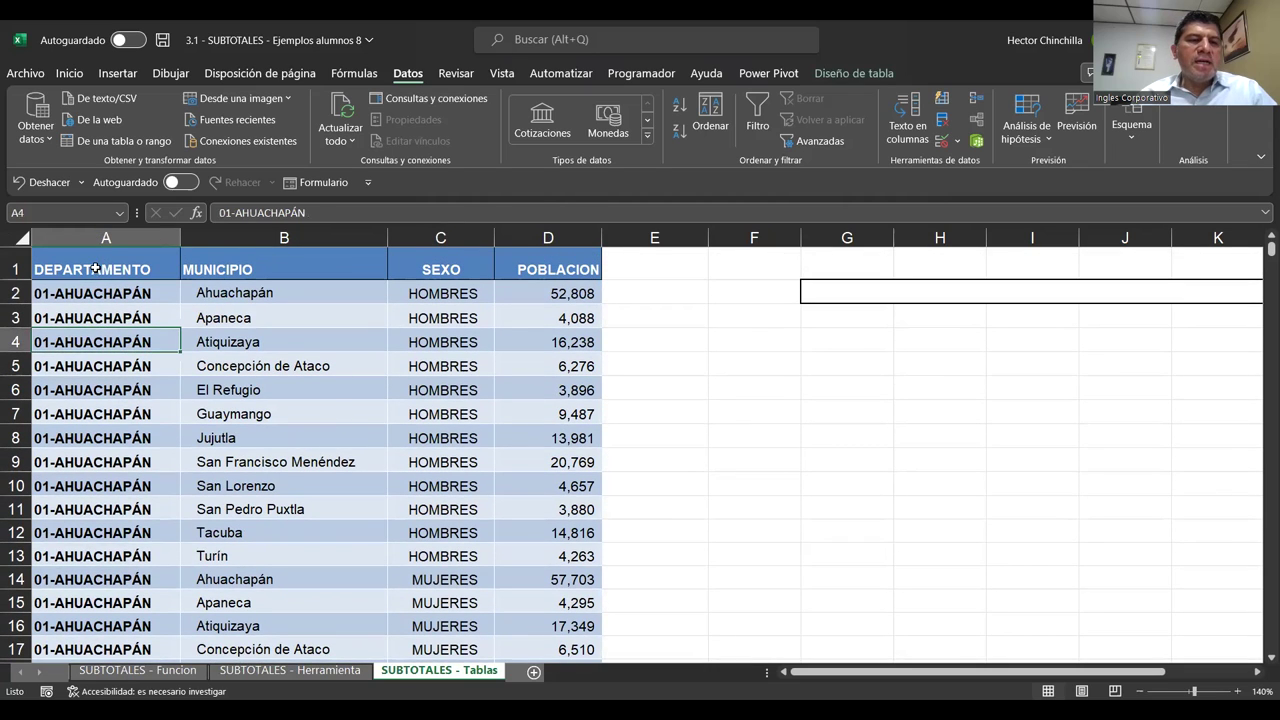
{"action": "left_click", "coordinate": [95, 267]}
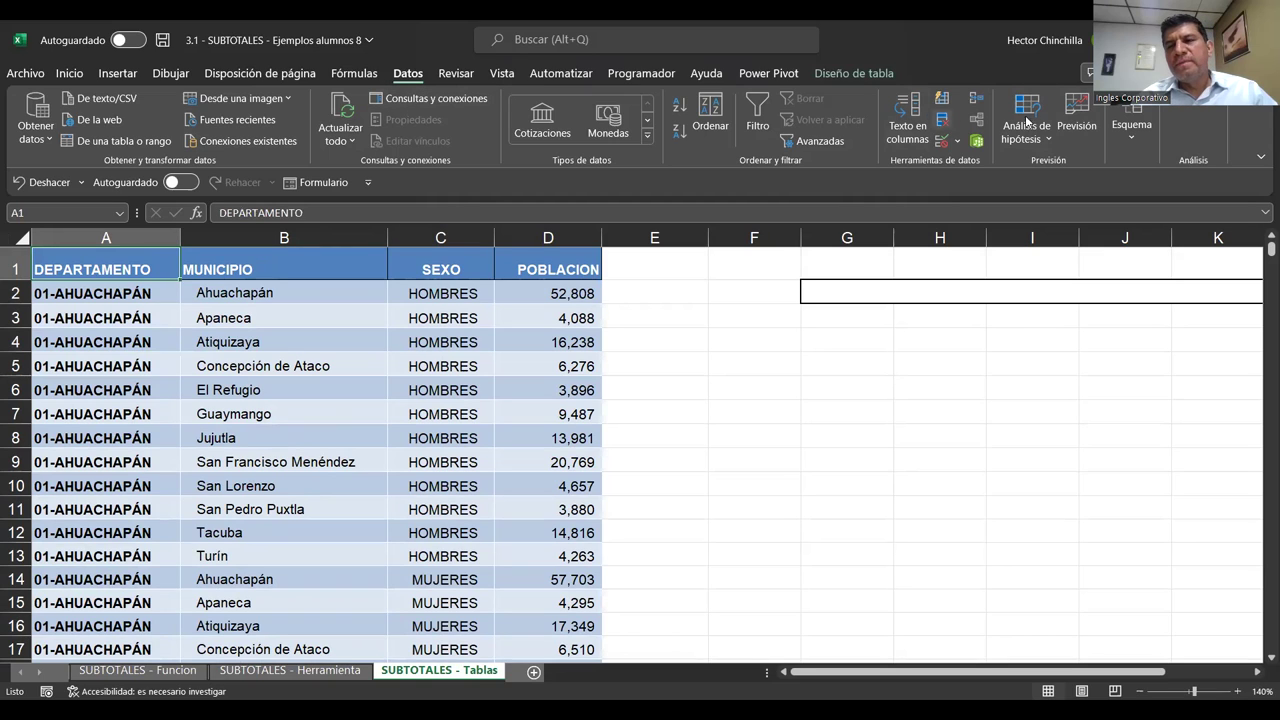
Step: Show the Esquema options, where Subtotal is unavailable for the table, then close them
{"action": "left_click", "coordinate": [1132, 137]}
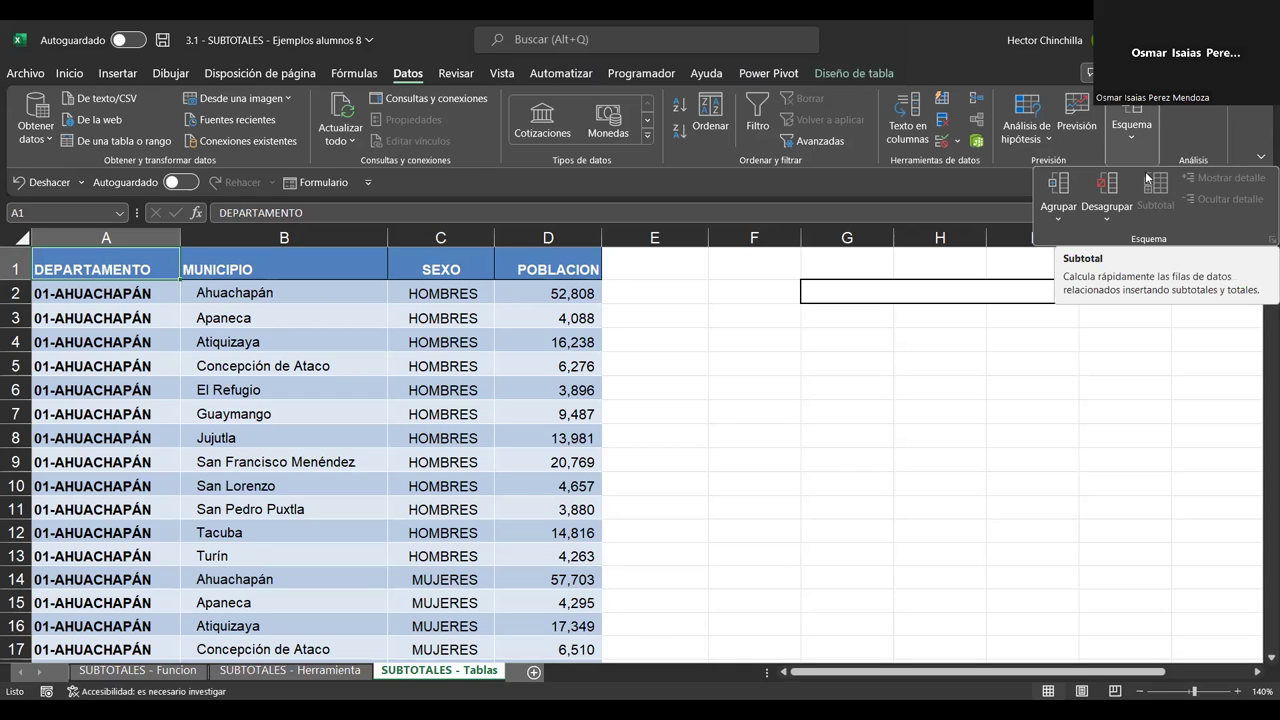
{"action": "left_click", "coordinate": [614, 330]}
{"action": "left_click", "coordinate": [188, 296]}
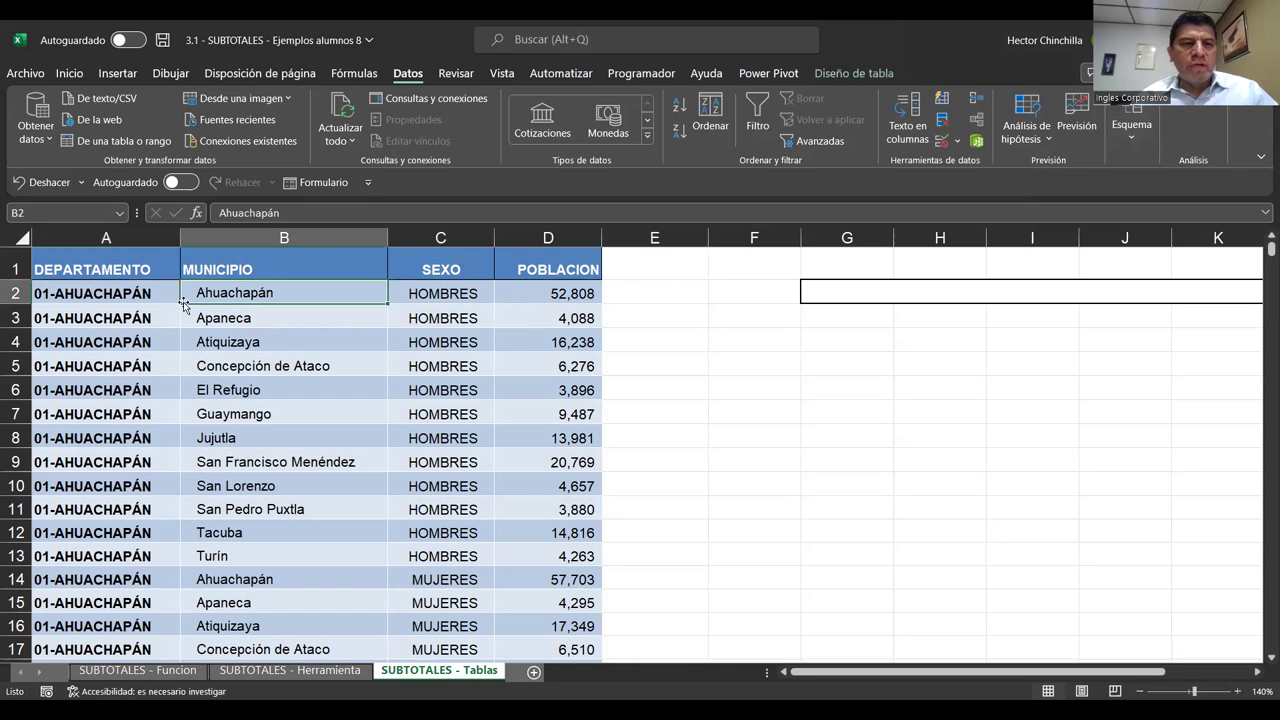
{"action": "left_click", "coordinate": [128, 278]}
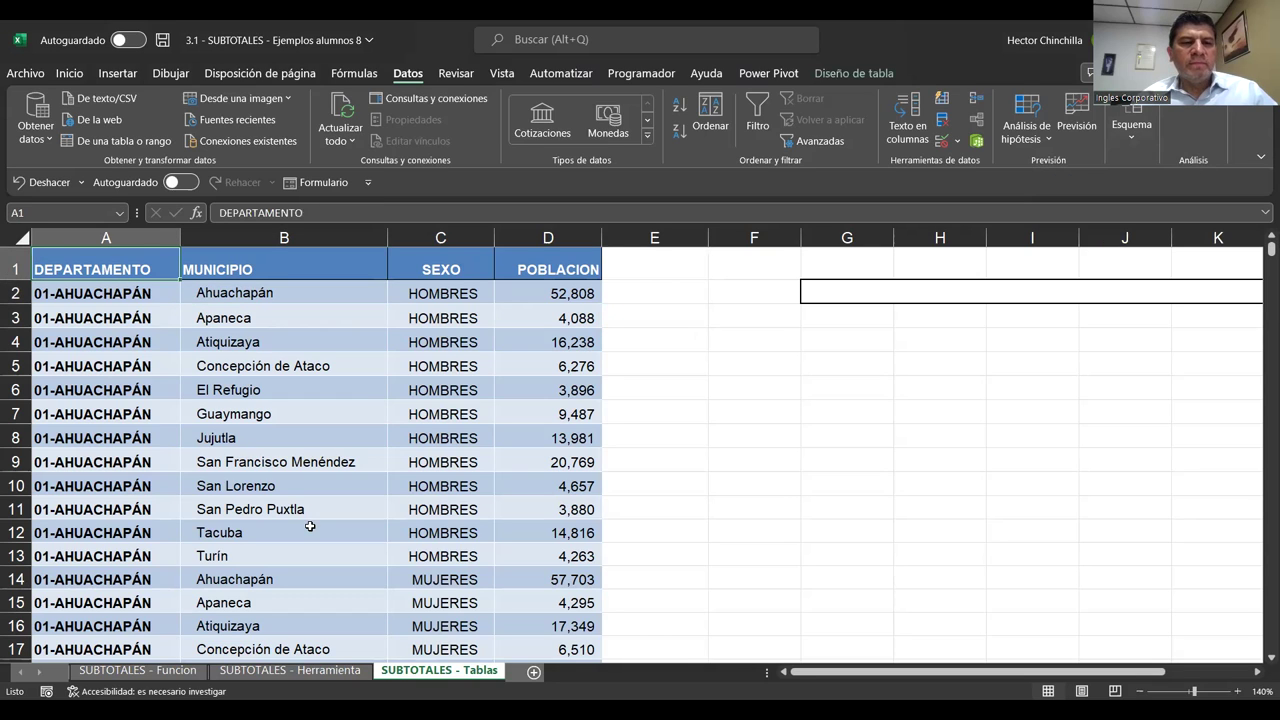
{"action": "left_click", "coordinate": [258, 408]}
{"action": "left_click", "coordinate": [184, 346]}
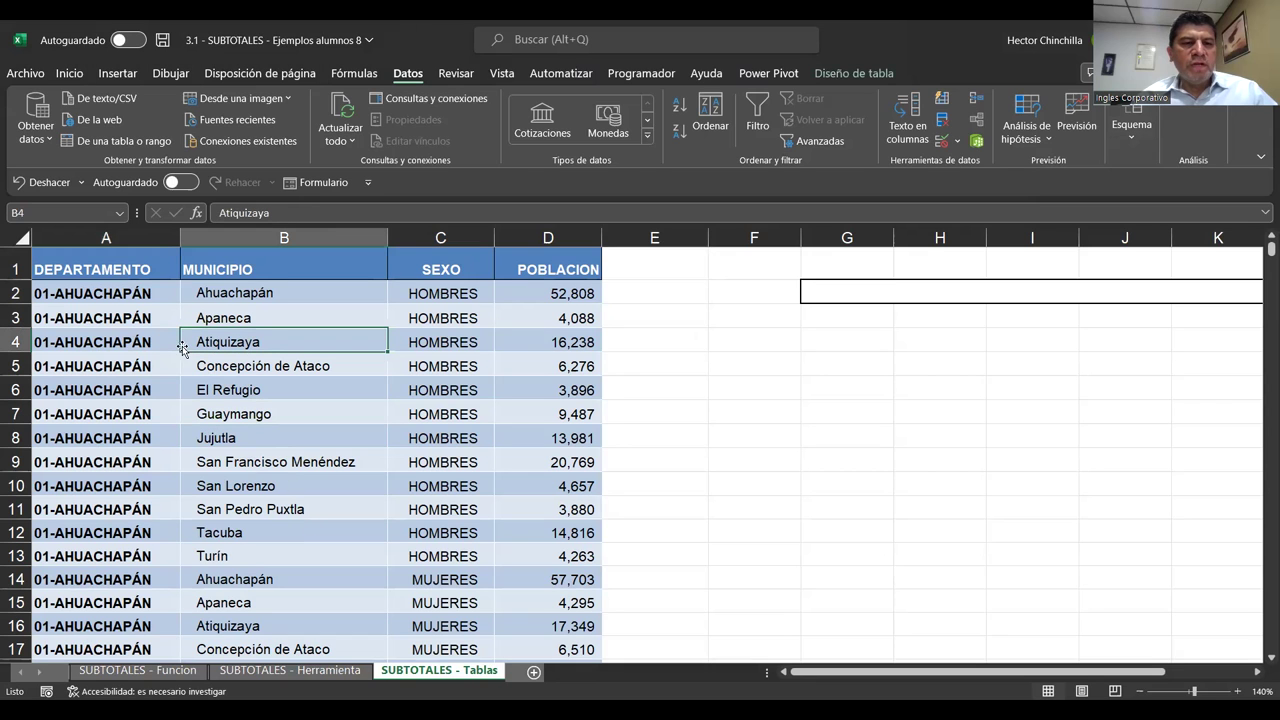
Step: Compare with the SUBTOTALES - Herramienta sheet, then return to cell A2 of the table
{"action": "left_click", "coordinate": [300, 669]}
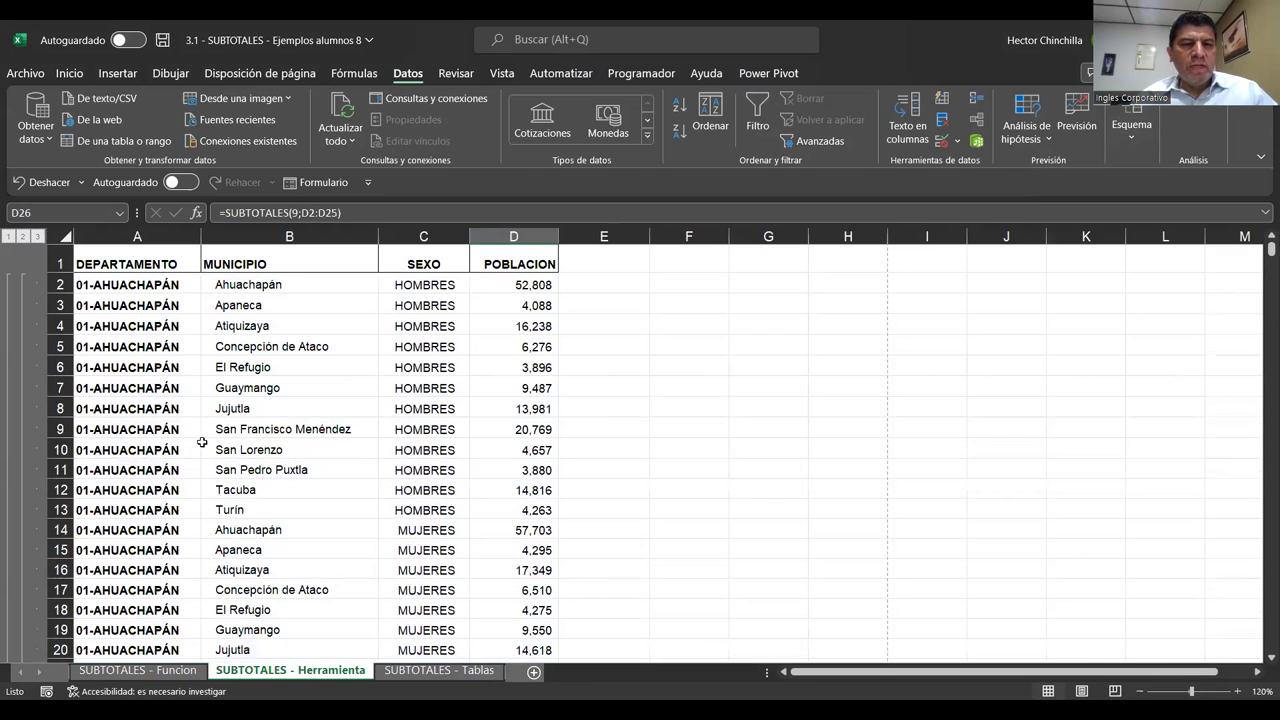
{"action": "left_click", "coordinate": [175, 368]}
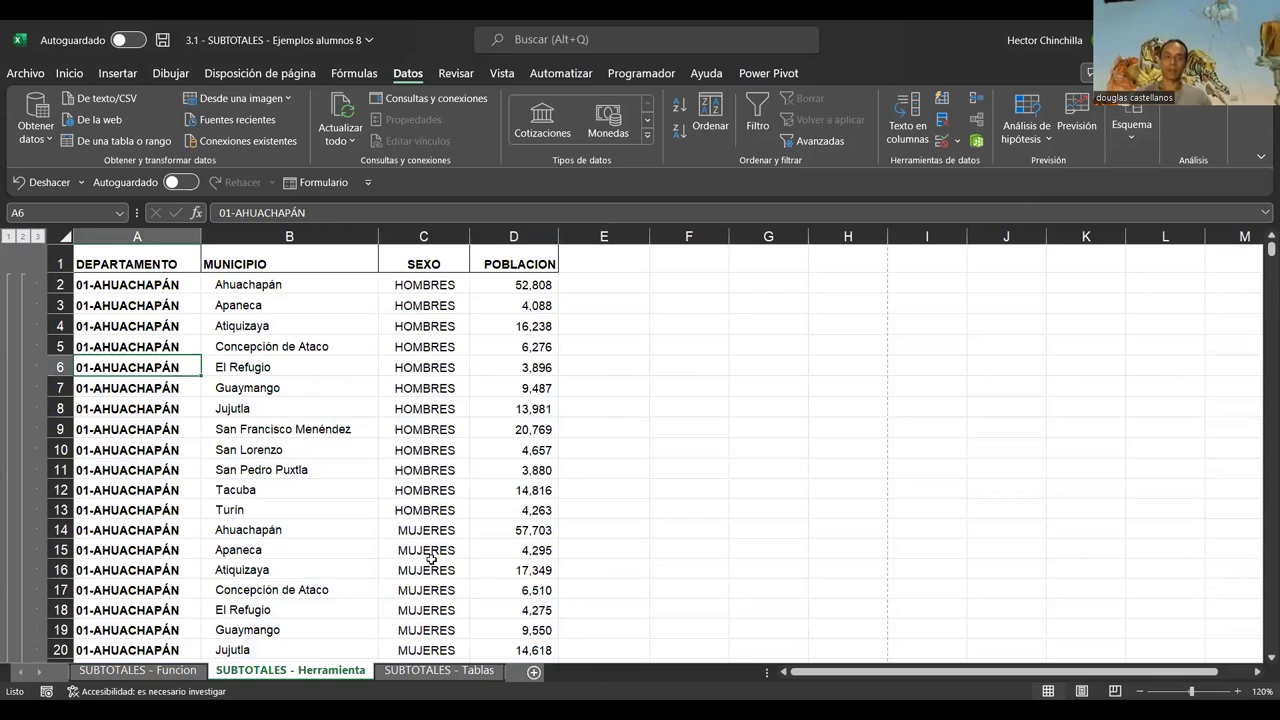
{"action": "left_click", "coordinate": [439, 669]}
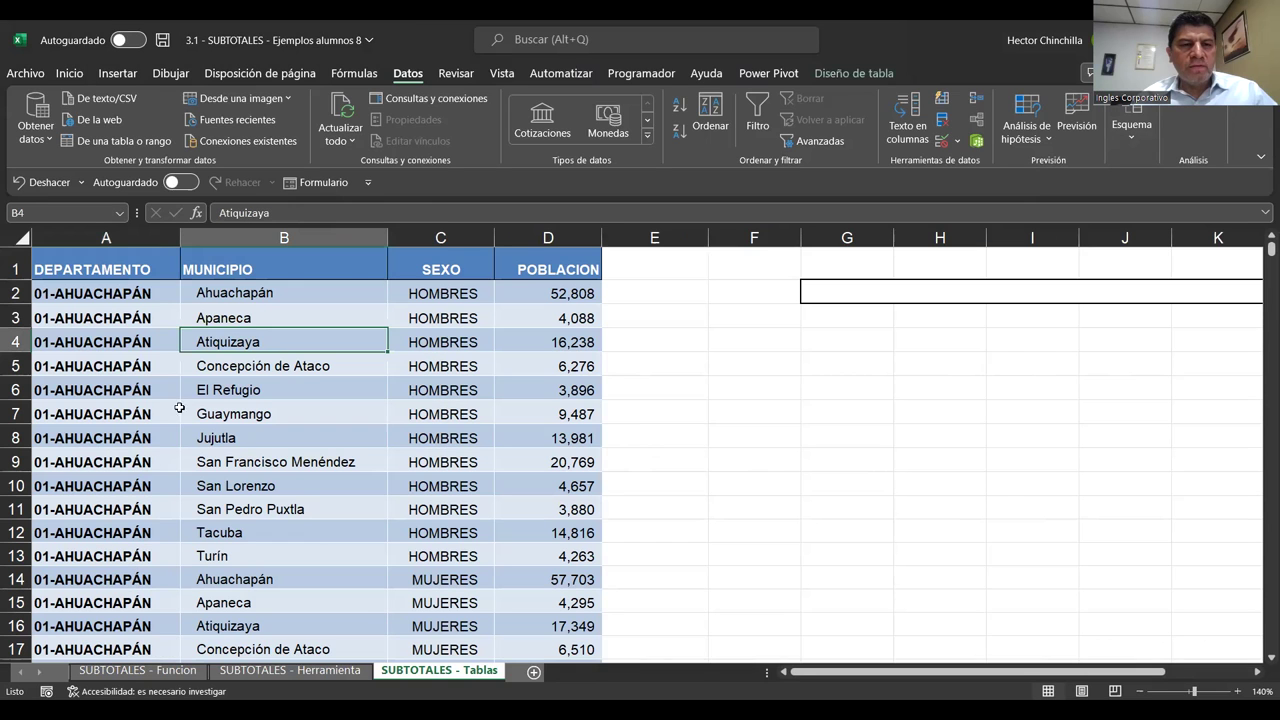
{"action": "left_click", "coordinate": [118, 297]}
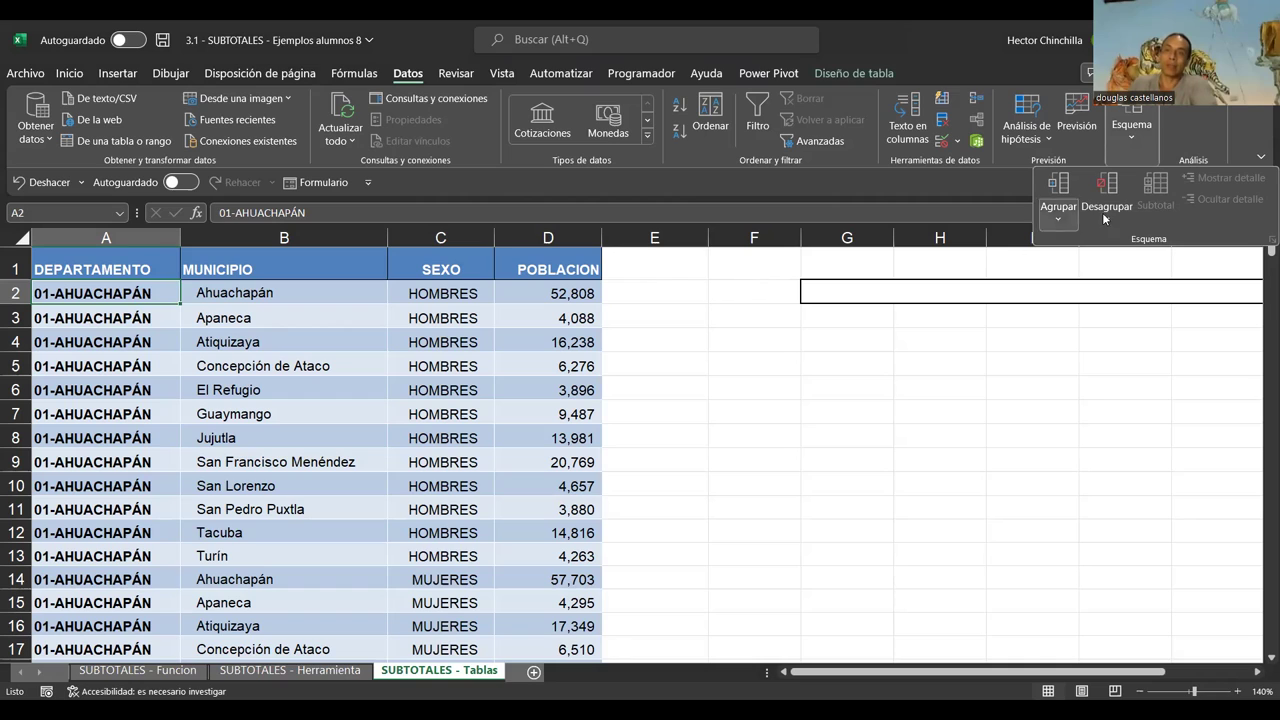
Step: Close the Esquema options and select San Pedro Puxtla cell B11 on SUBTOTALES - Herramienta
{"action": "left_click", "coordinate": [445, 342]}
{"action": "left_click", "coordinate": [89, 344]}
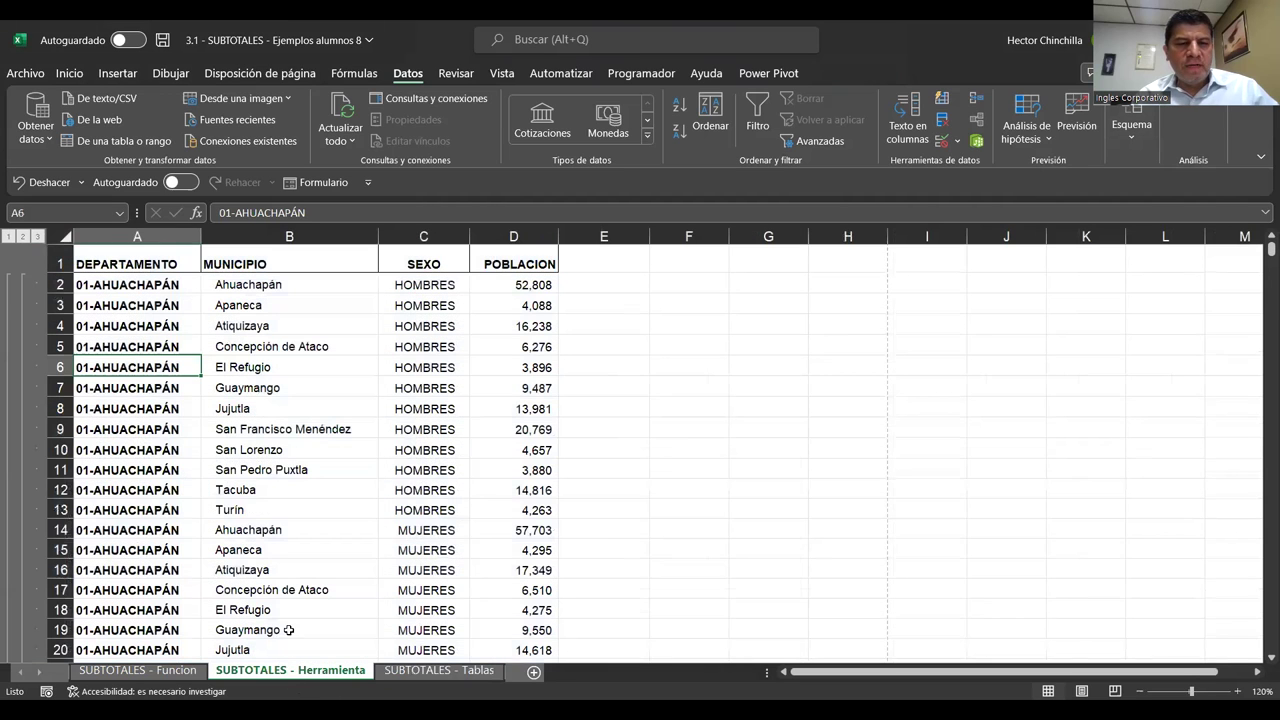
{"action": "left_click", "coordinate": [290, 670]}
{"action": "left_click", "coordinate": [297, 462]}
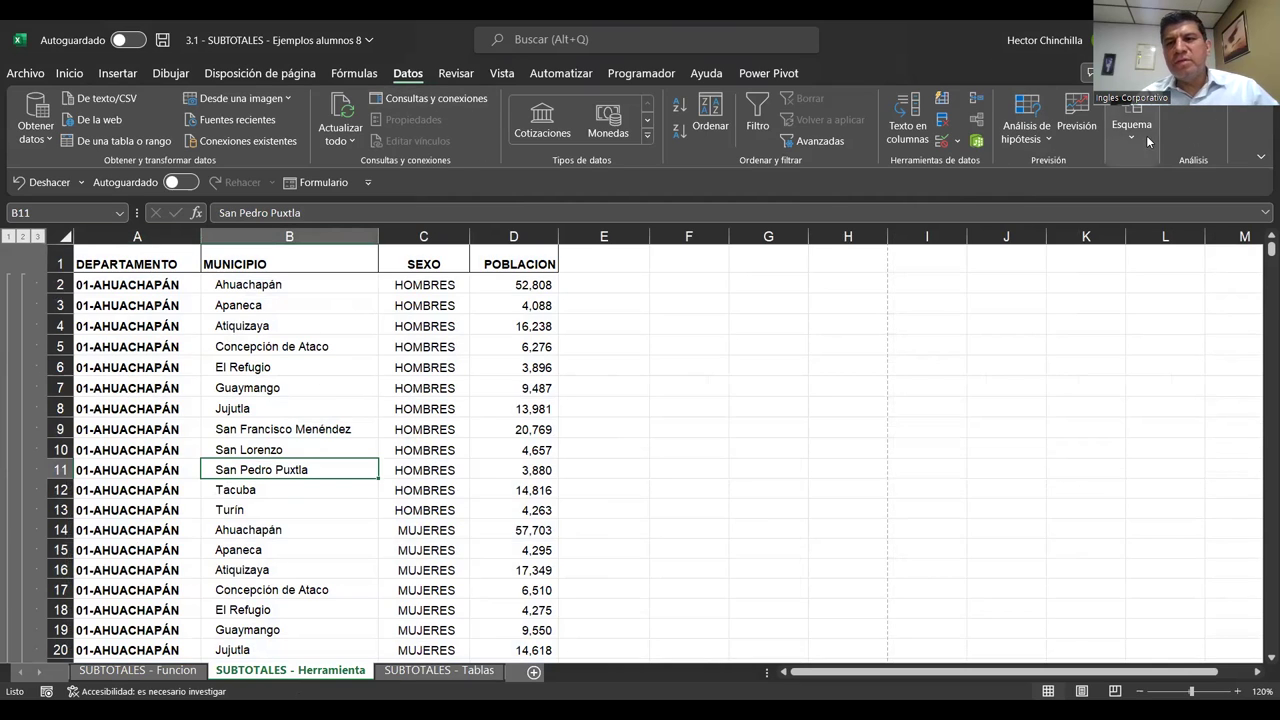
Step: Try Subtotal from empty cell F4 and dismiss the resulting single-cell warning
{"action": "left_click", "coordinate": [1153, 188]}
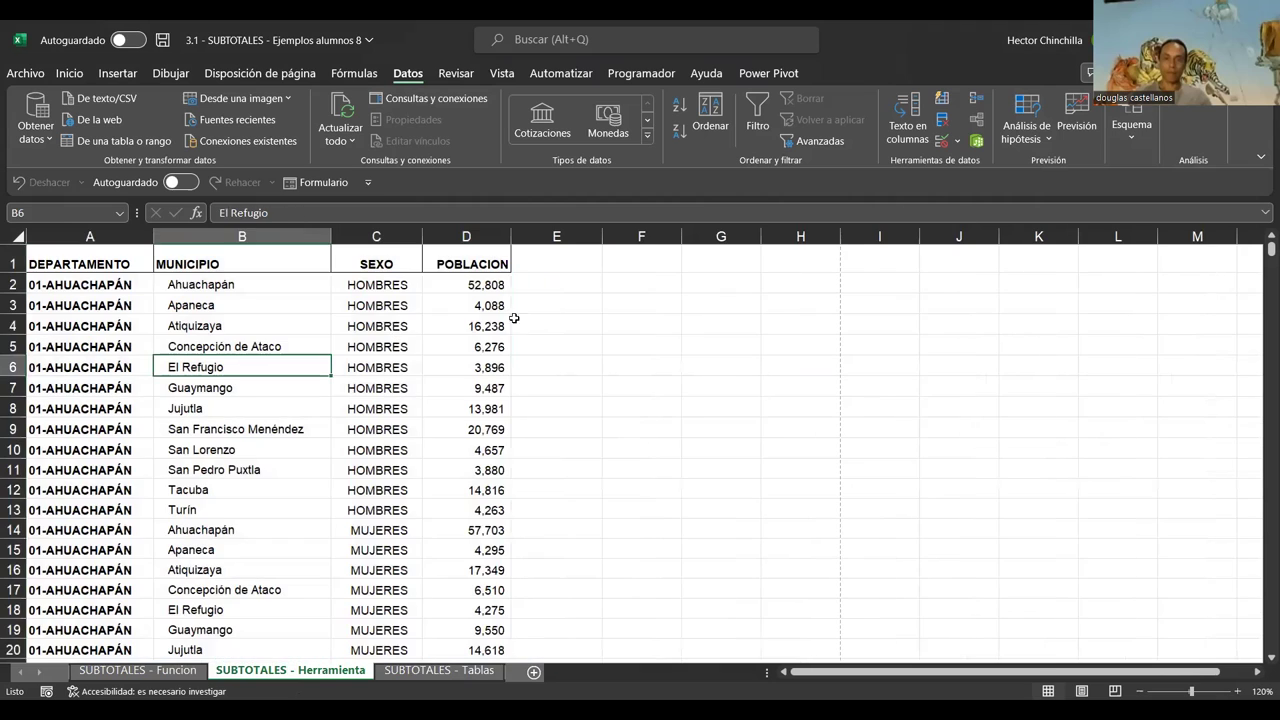
{"action": "left_click", "coordinate": [654, 321]}
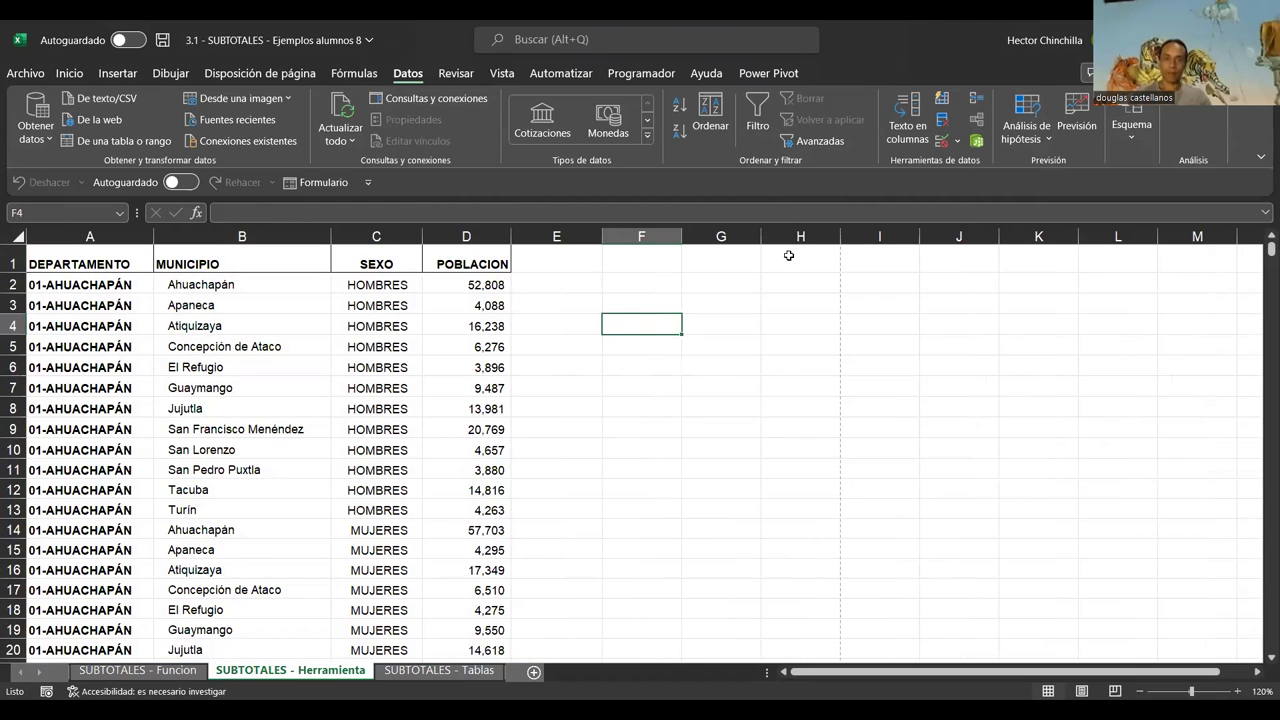
{"action": "left_click", "coordinate": [1132, 140]}
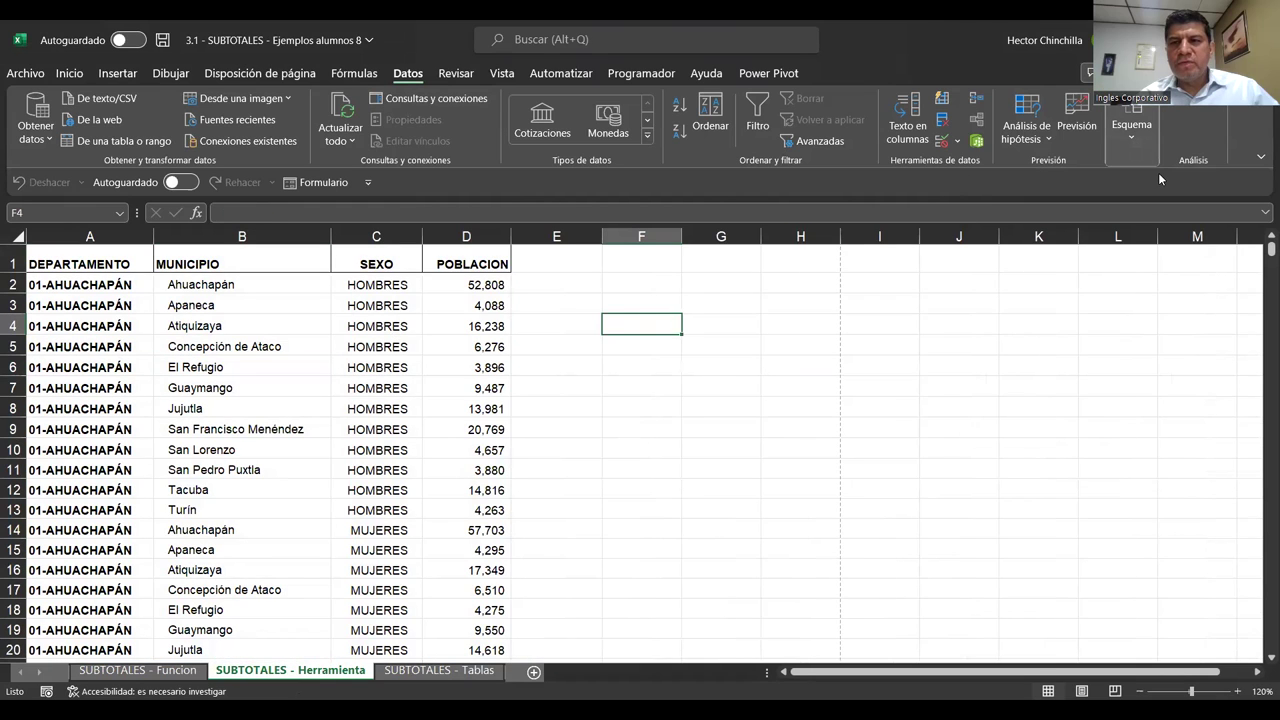
{"action": "left_click", "coordinate": [1158, 179]}
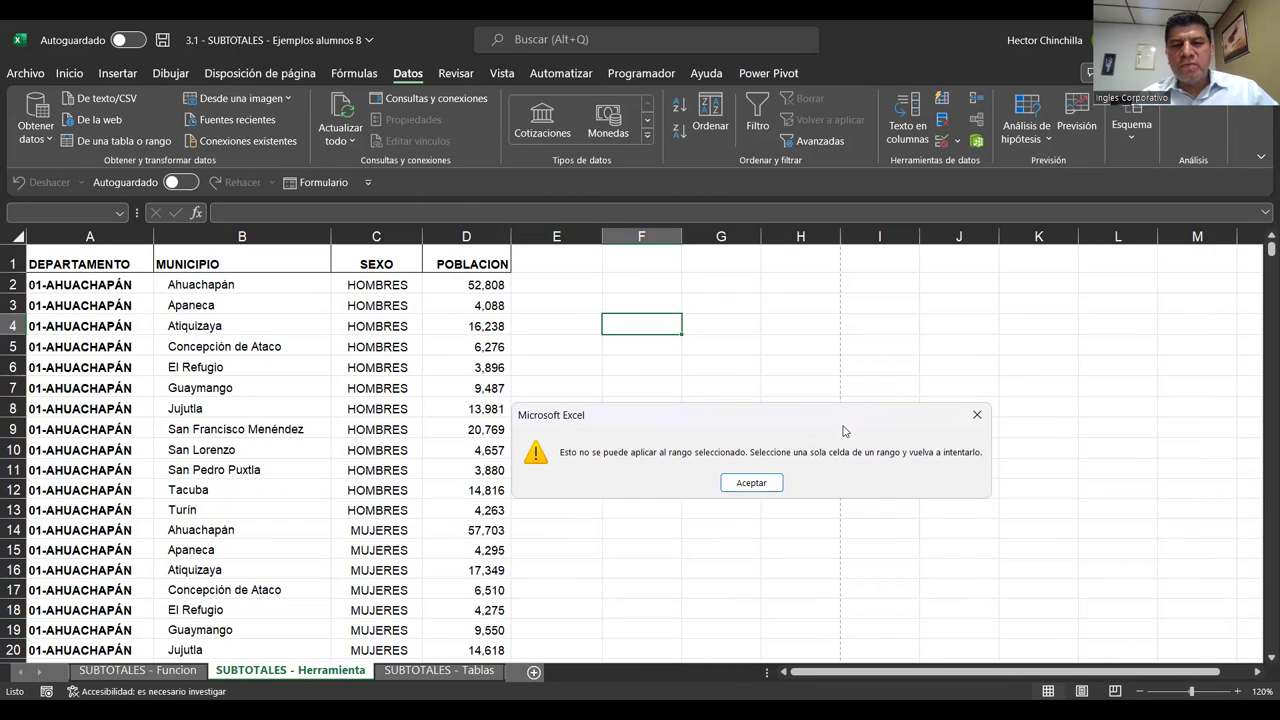
{"action": "left_click_drag", "start_coordinate": [832, 421], "coordinate": [847, 390]}
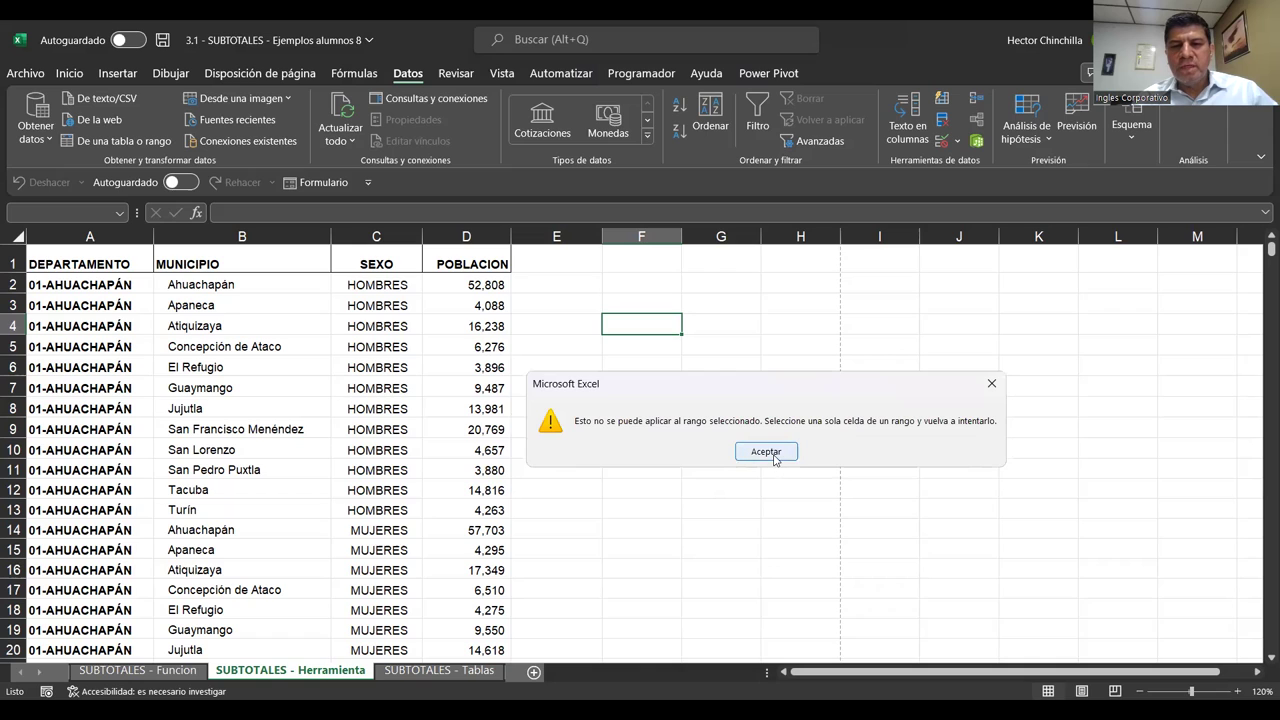
{"action": "left_click", "coordinate": [768, 455]}
Step: From header cell A1, apply Suma POBLACION subtotals per DEPARTAMENTO, then go to SUBTOTALES - Tablas
{"action": "left_click", "coordinate": [100, 368]}
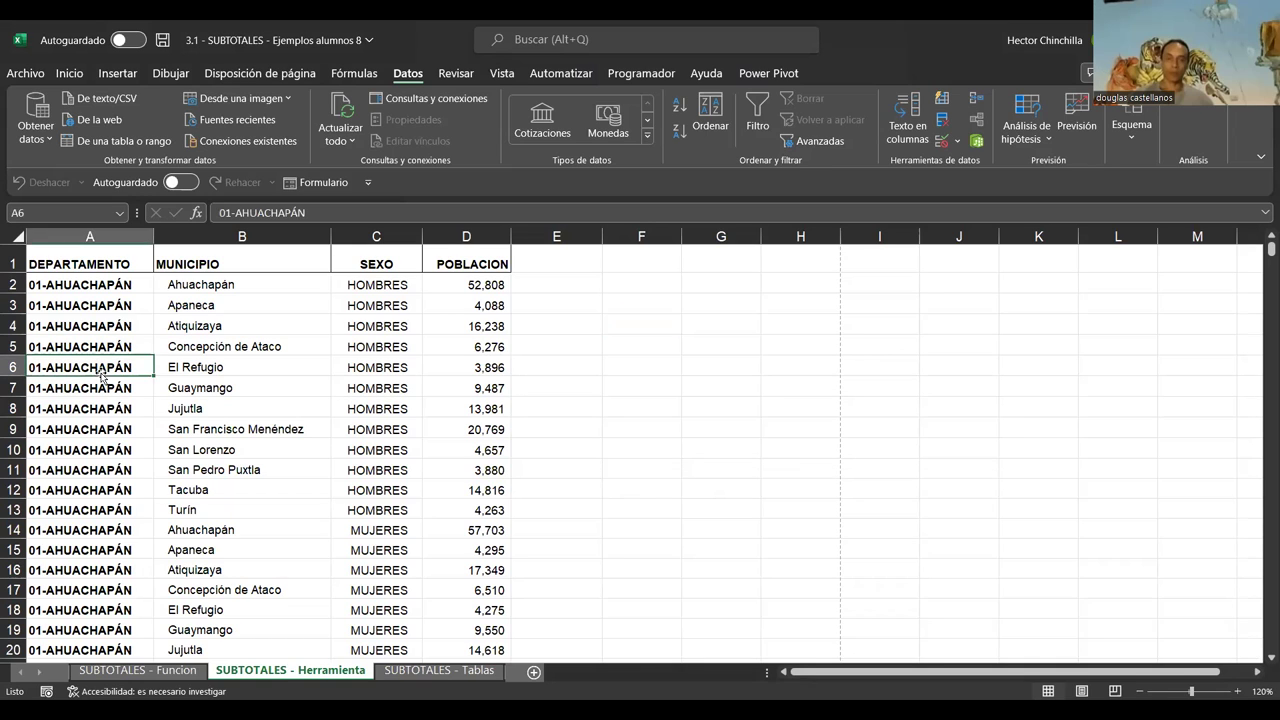
{"action": "left_click", "coordinate": [65, 260]}
{"action": "left_click", "coordinate": [289, 341]}
{"action": "left_click", "coordinate": [397, 313]}
{"action": "left_click", "coordinate": [380, 368]}
{"action": "left_click", "coordinate": [210, 365]}
{"action": "left_click", "coordinate": [120, 268]}
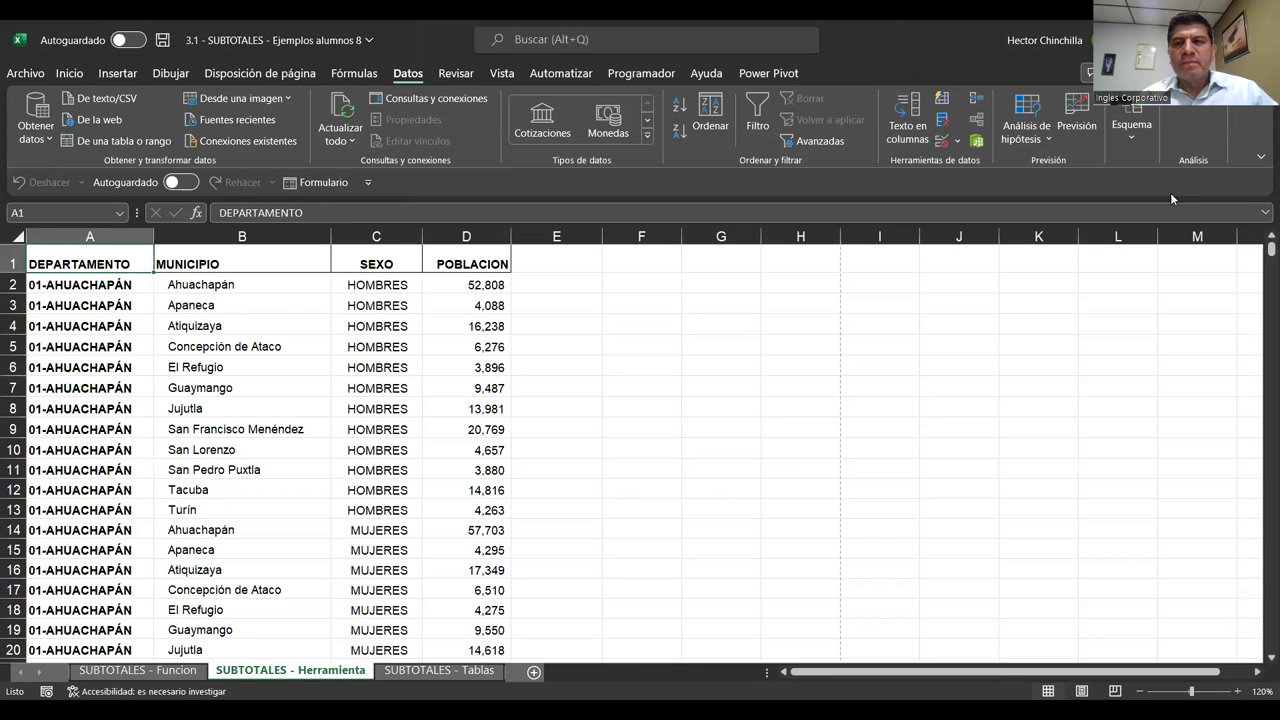
{"action": "left_click", "coordinate": [1134, 144]}
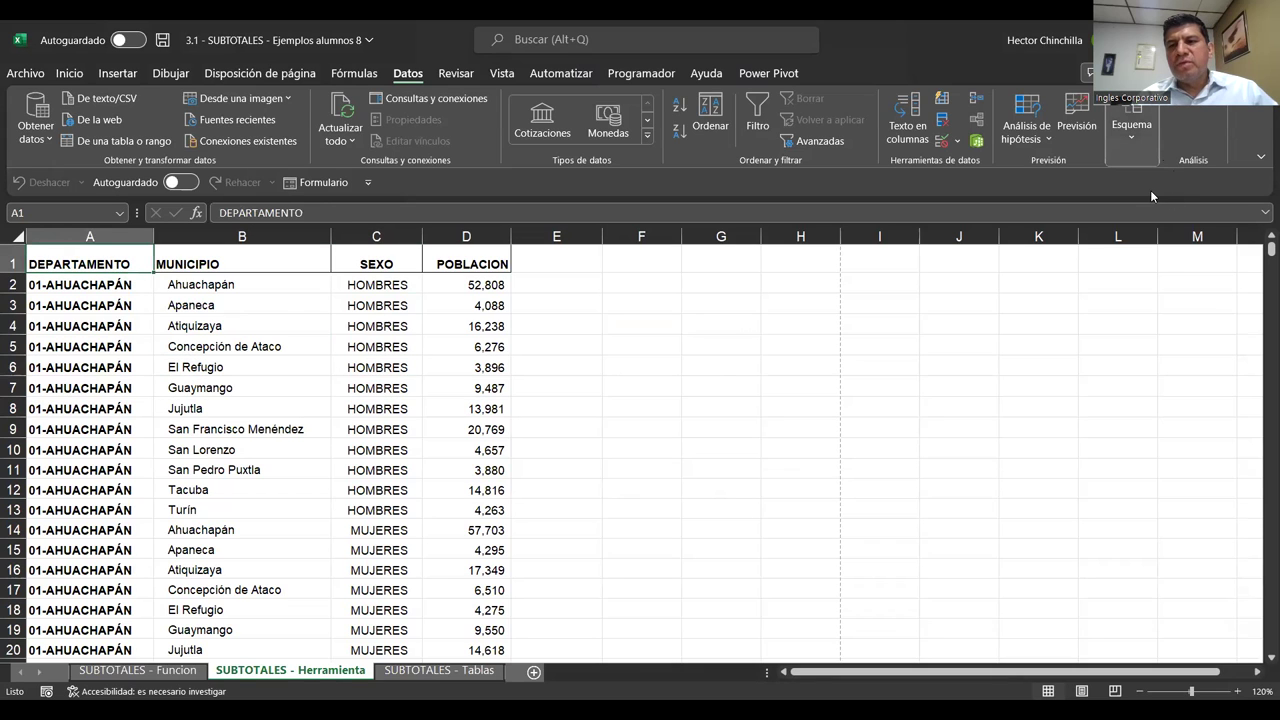
{"action": "left_click", "coordinate": [1150, 190]}
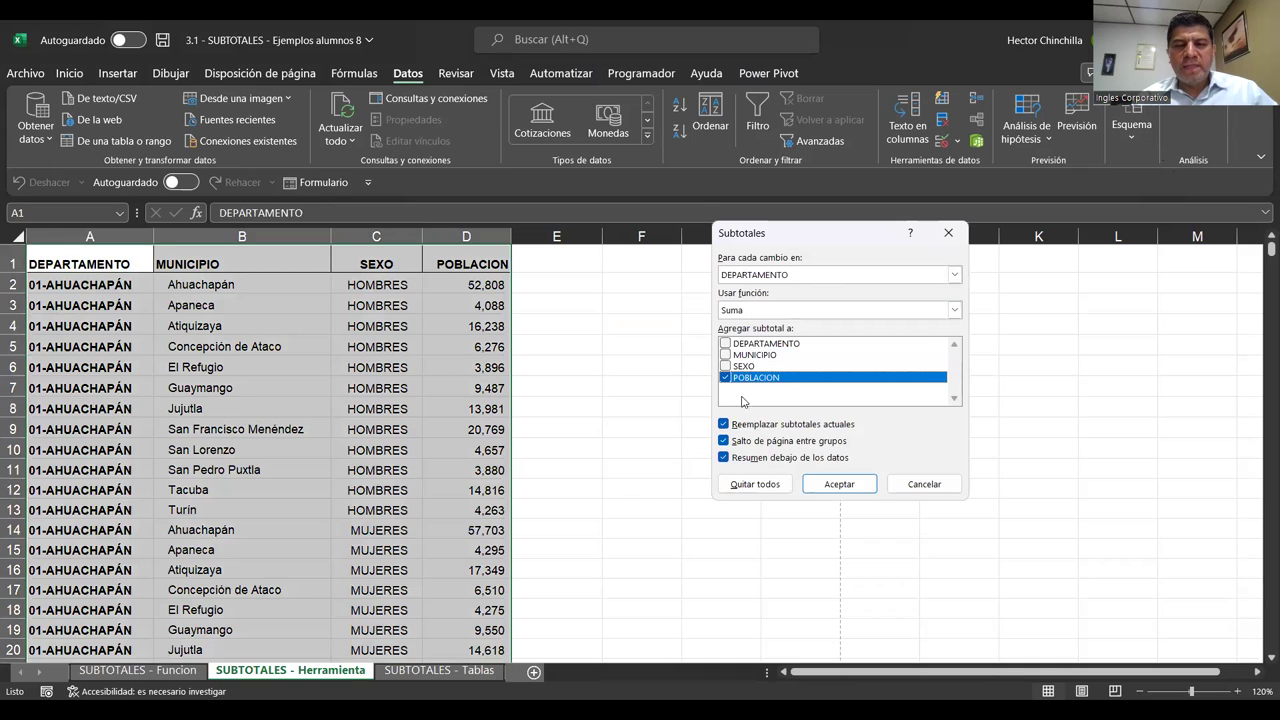
{"action": "left_click", "coordinate": [838, 484]}
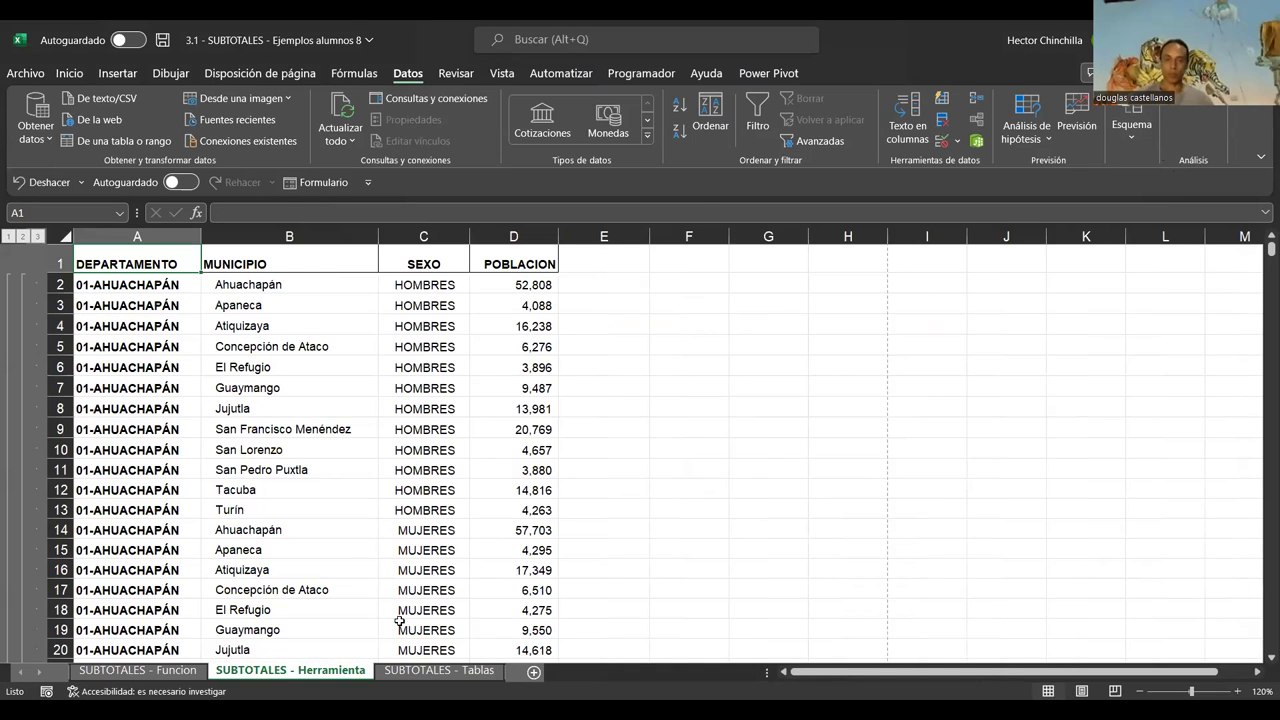
{"action": "left_click", "coordinate": [432, 672]}
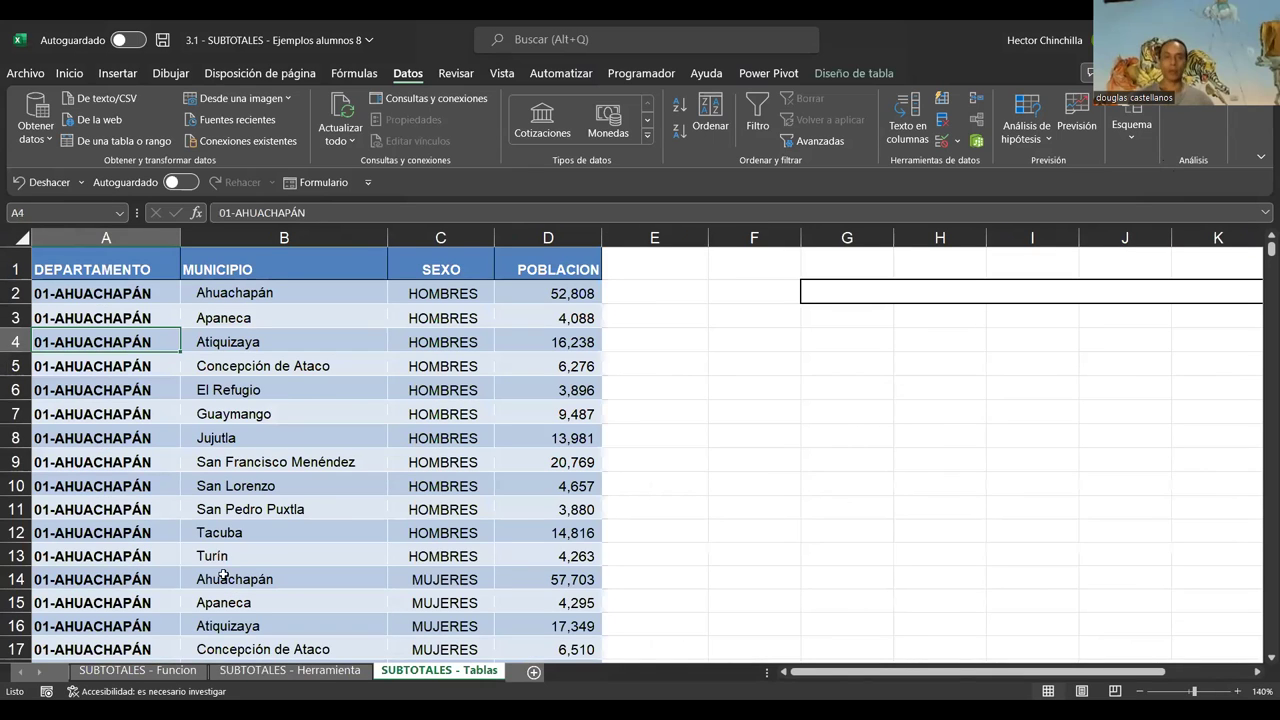
{"action": "left_click", "coordinate": [296, 434]}
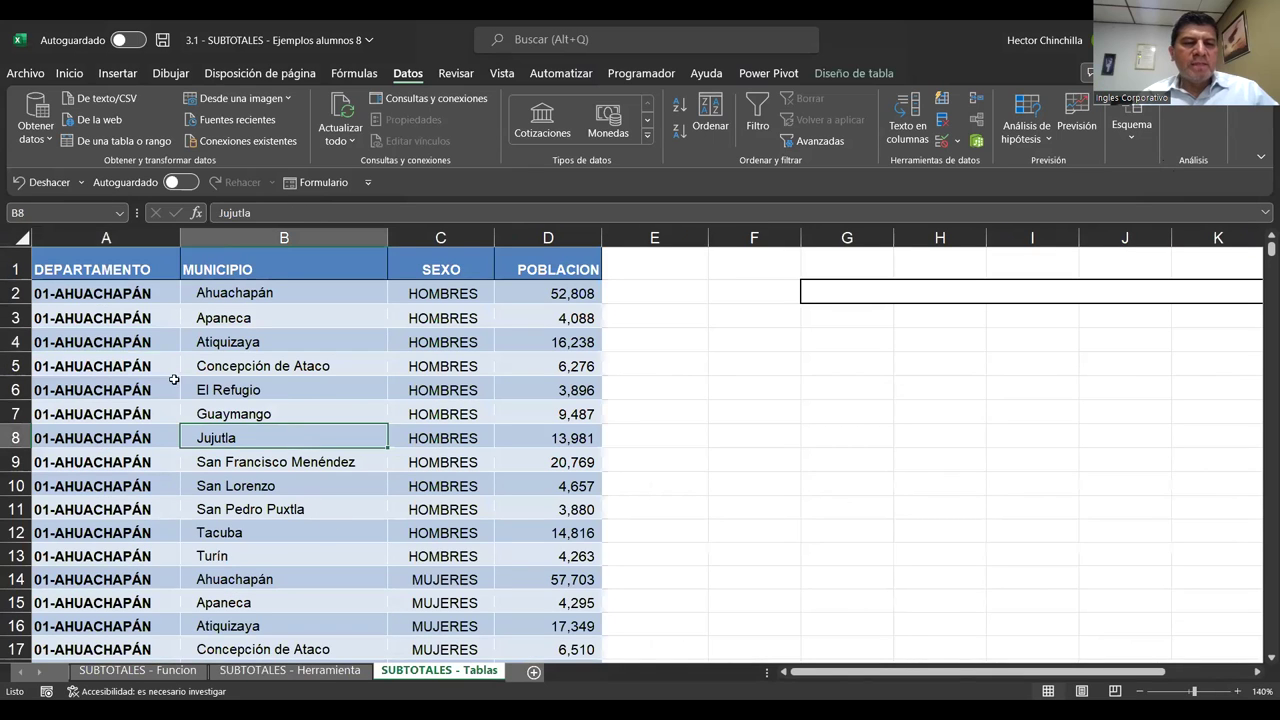
{"action": "left_click", "coordinate": [128, 338]}
{"action": "left_click", "coordinate": [310, 364]}
{"action": "left_click", "coordinate": [110, 298]}
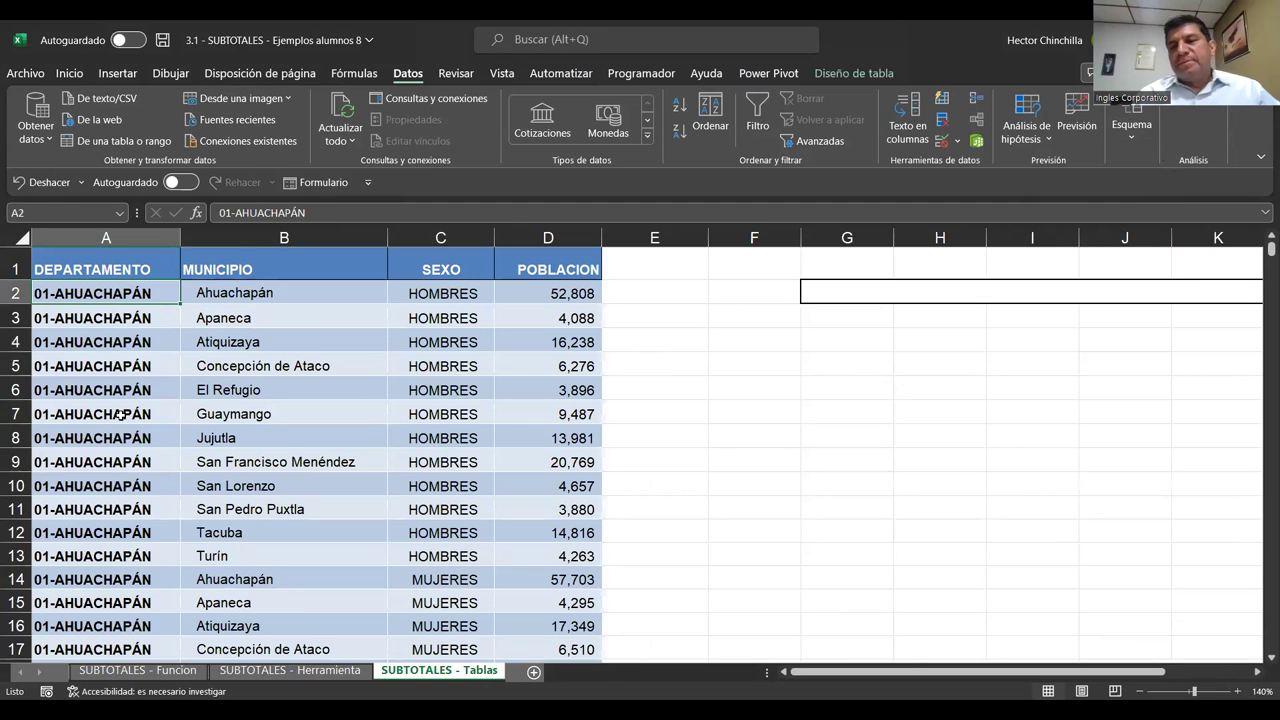
{"action": "scroll", "coordinate": [250, 374], "scroll_direction": "down", "scroll_amount": 3}
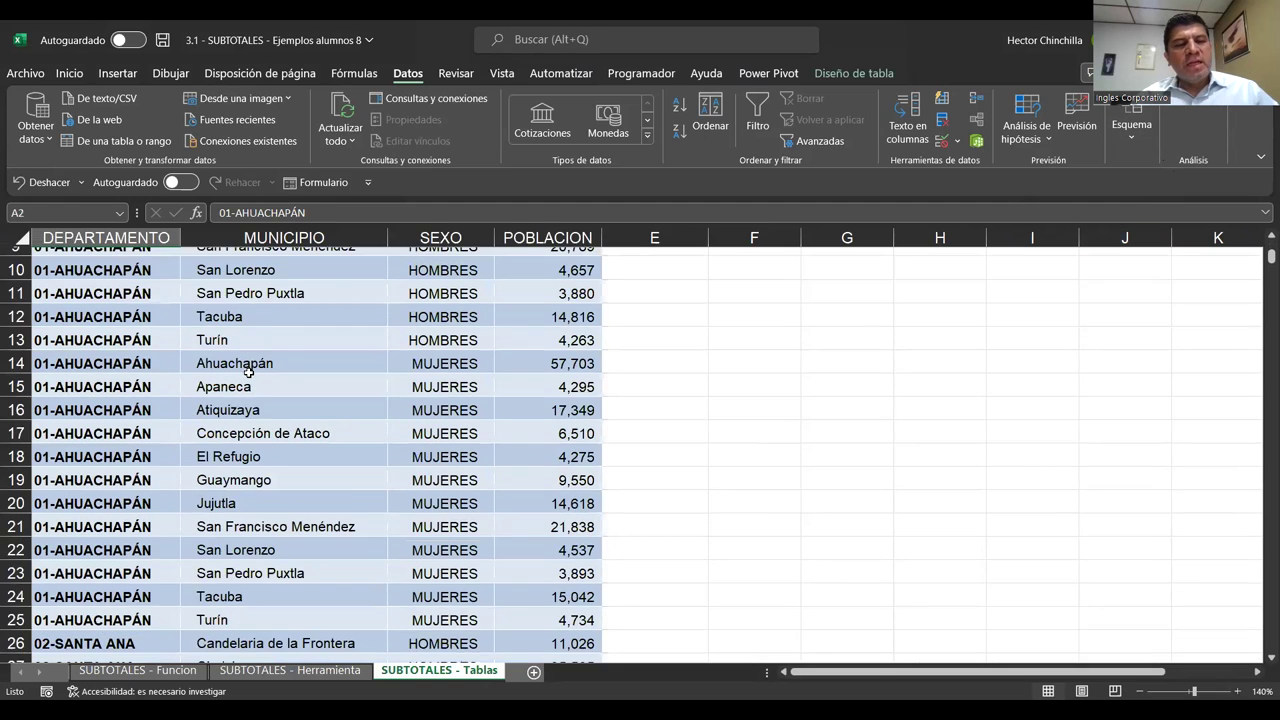
{"action": "scroll", "coordinate": [250, 374], "scroll_direction": "down", "scroll_amount": 3}
{"action": "left_click", "coordinate": [251, 377]}
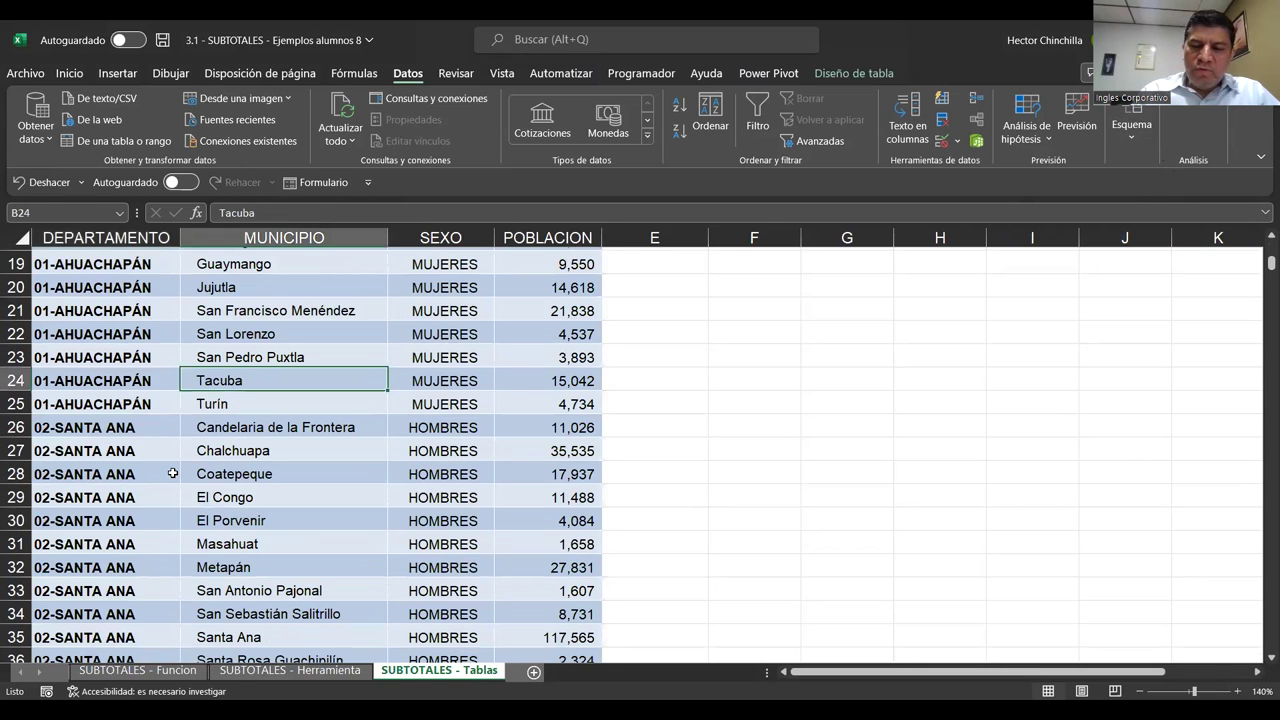
{"action": "key", "text": "ctrl+End"}
{"action": "key", "text": "ctrl+Home"}
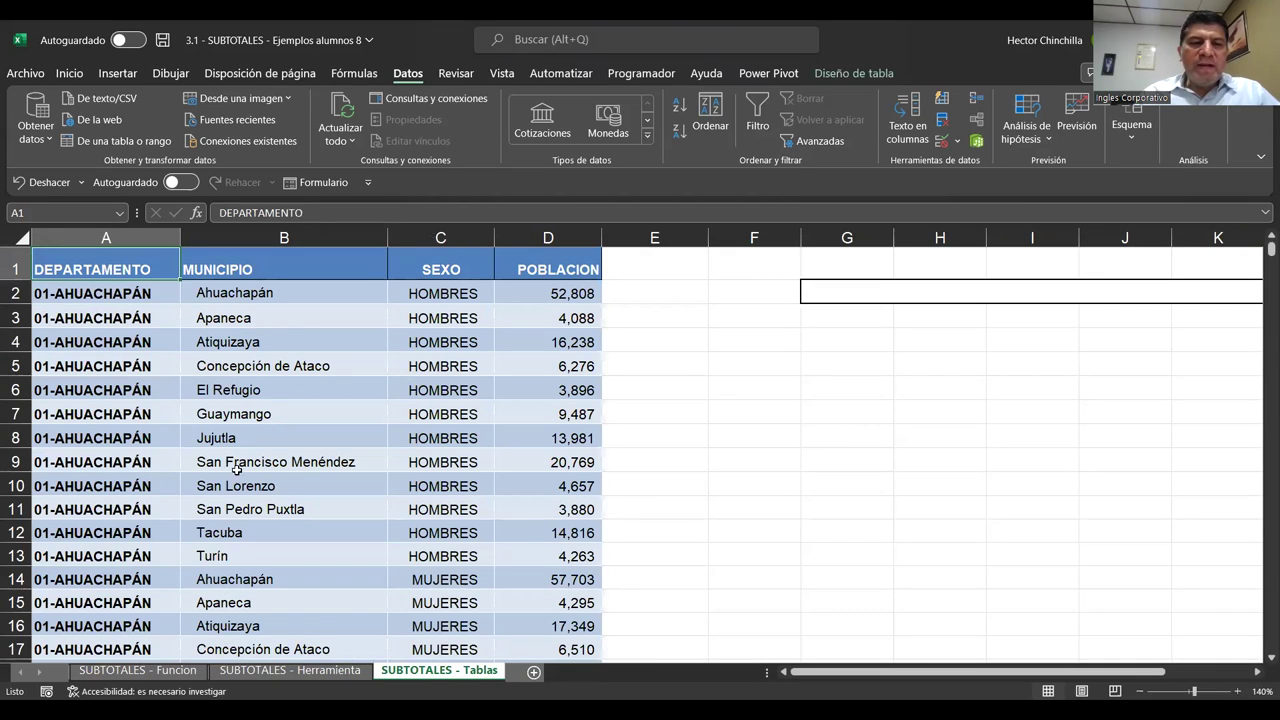
{"action": "left_click", "coordinate": [142, 434]}
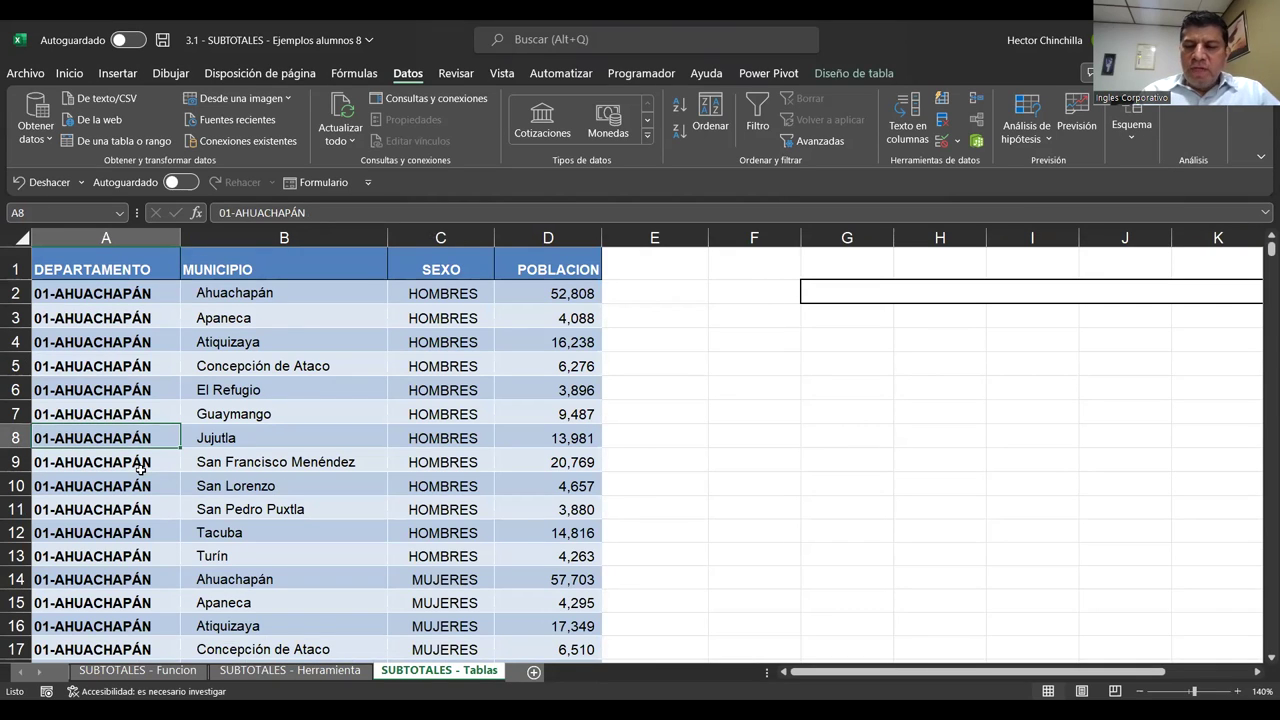
{"action": "left_click", "coordinate": [437, 432]}
{"action": "left_click", "coordinate": [190, 408]}
{"action": "left_click", "coordinate": [150, 390]}
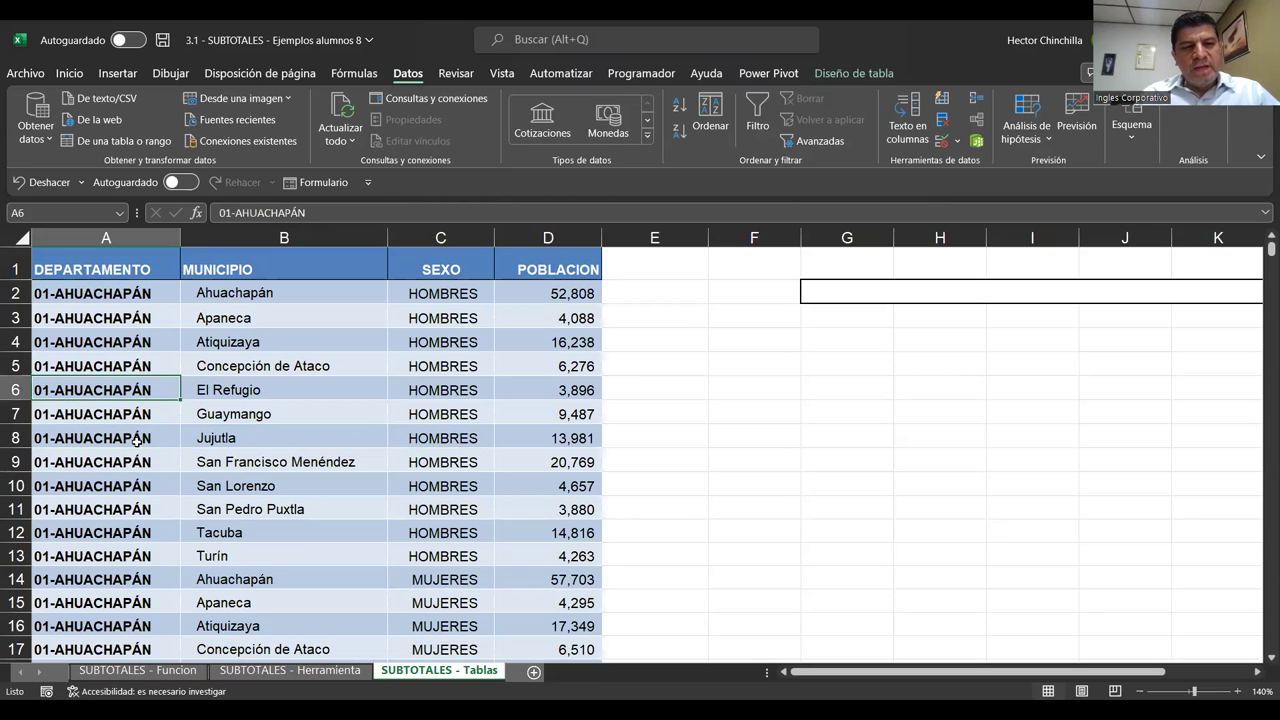
{"action": "left_click", "coordinate": [136, 440]}
{"action": "left_click", "coordinate": [150, 385]}
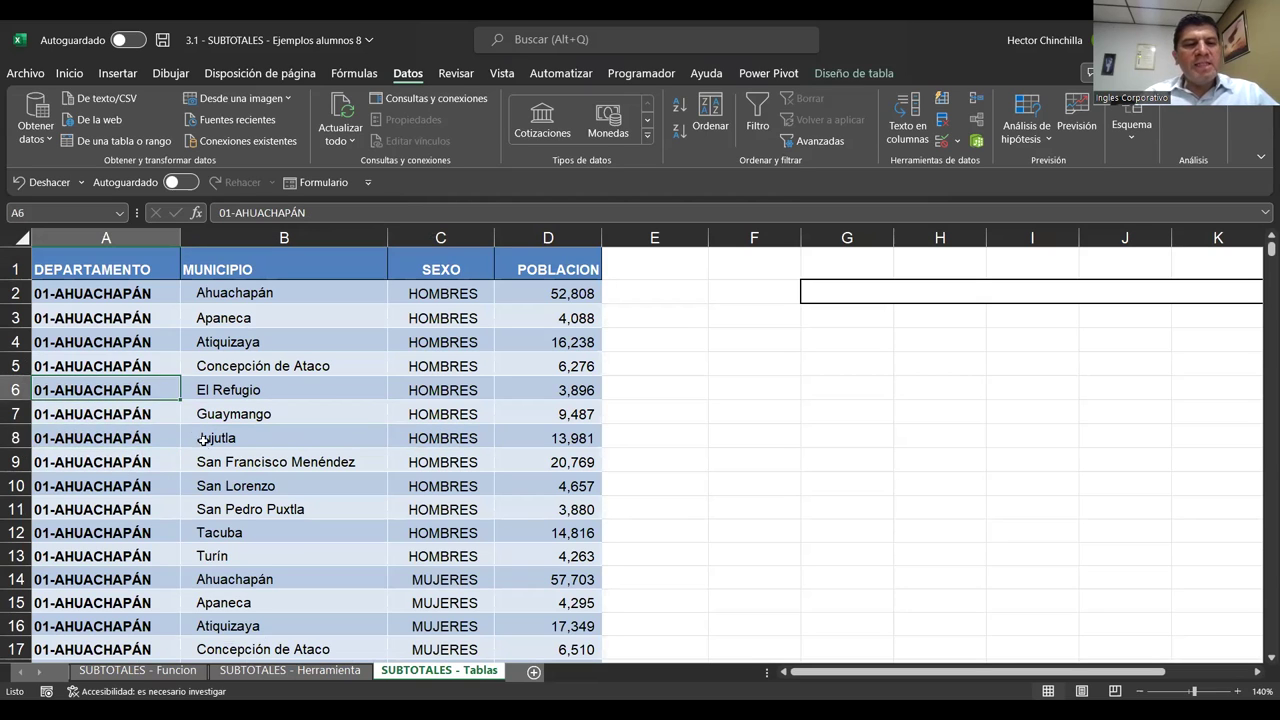
{"action": "left_click", "coordinate": [204, 452]}
{"action": "left_click", "coordinate": [152, 362]}
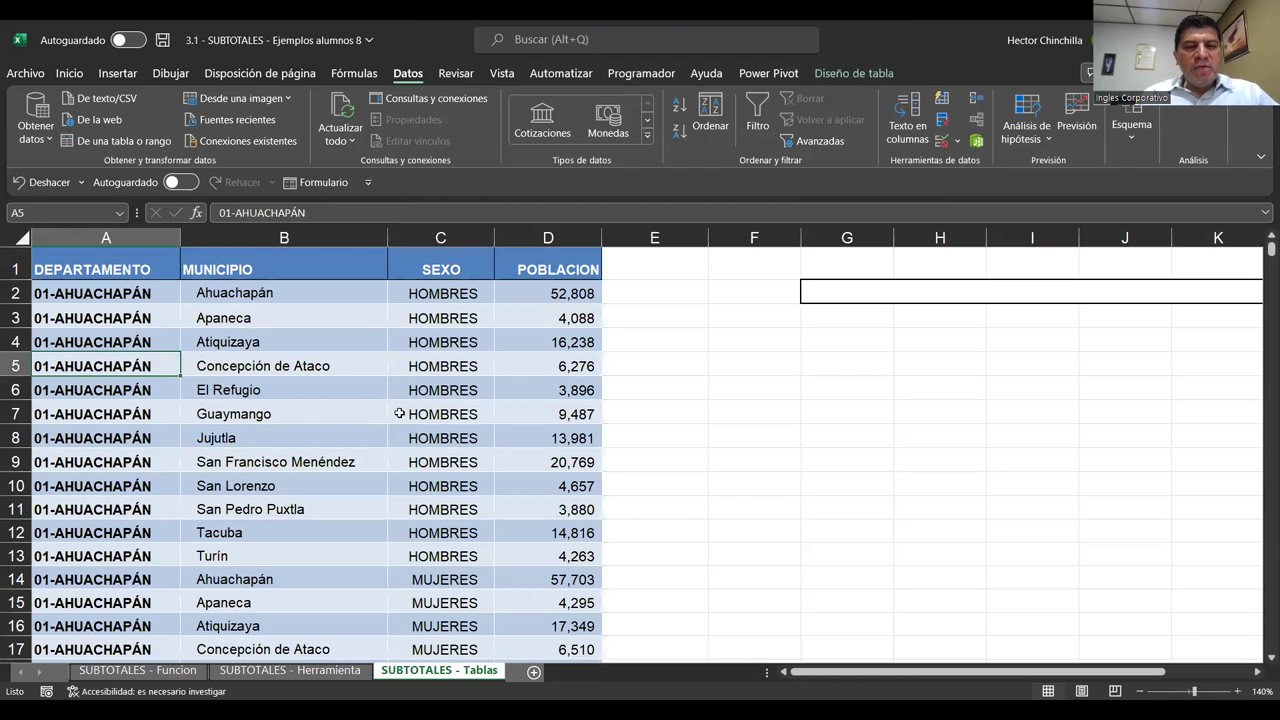
{"action": "left_click", "coordinate": [325, 364]}
{"action": "key", "text": "Page_Down"}
{"action": "key", "text": "Page_Down"}
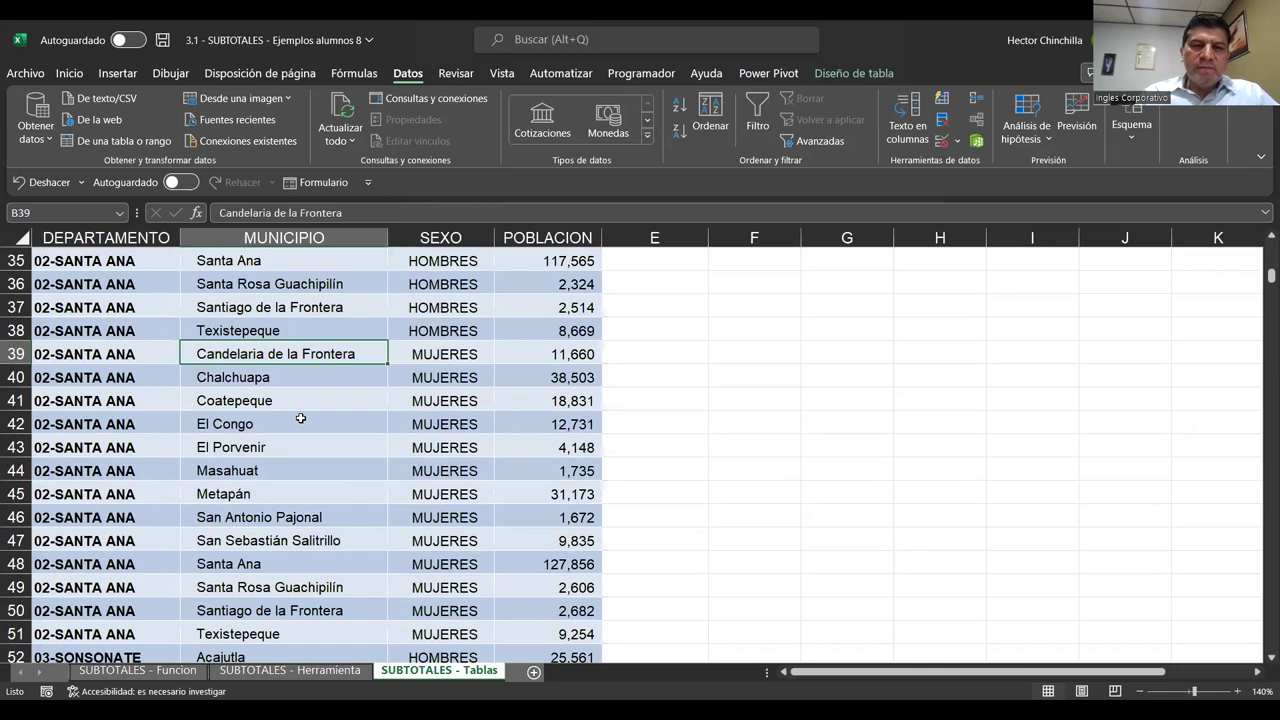
{"action": "key", "text": "ctrl+Home"}
{"action": "left_click", "coordinate": [156, 296]}
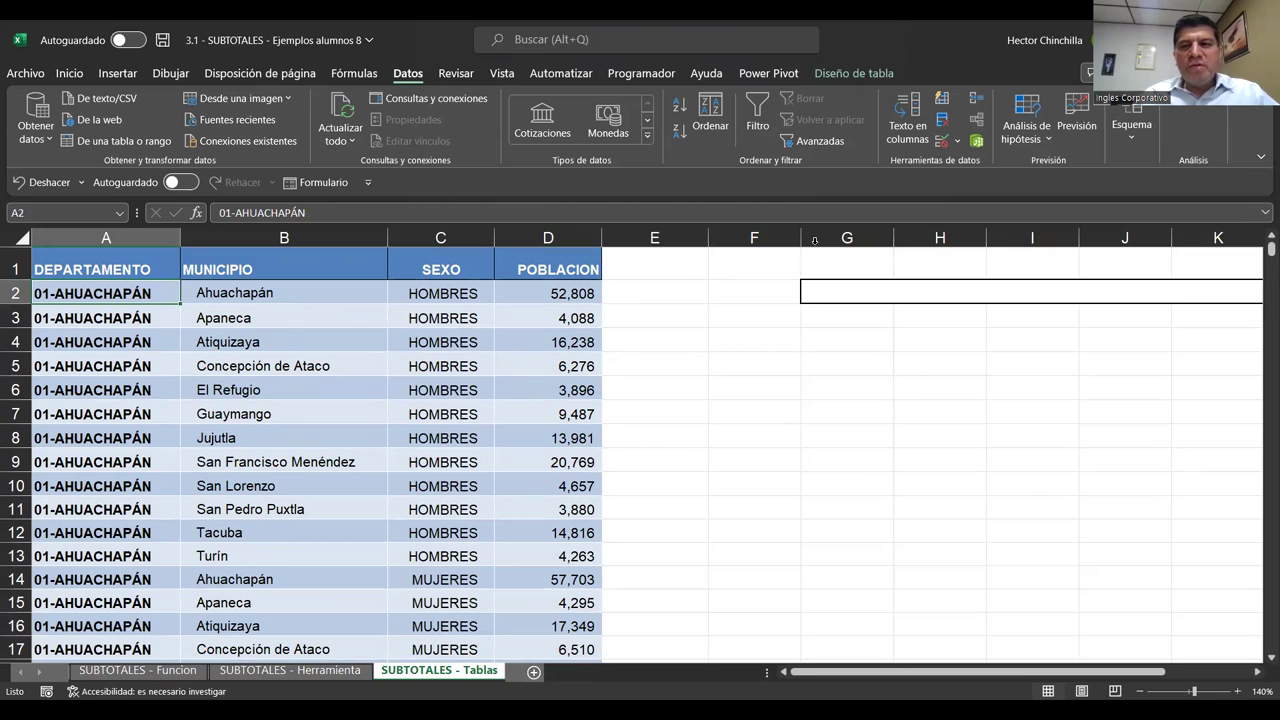
{"action": "left_click", "coordinate": [160, 372]}
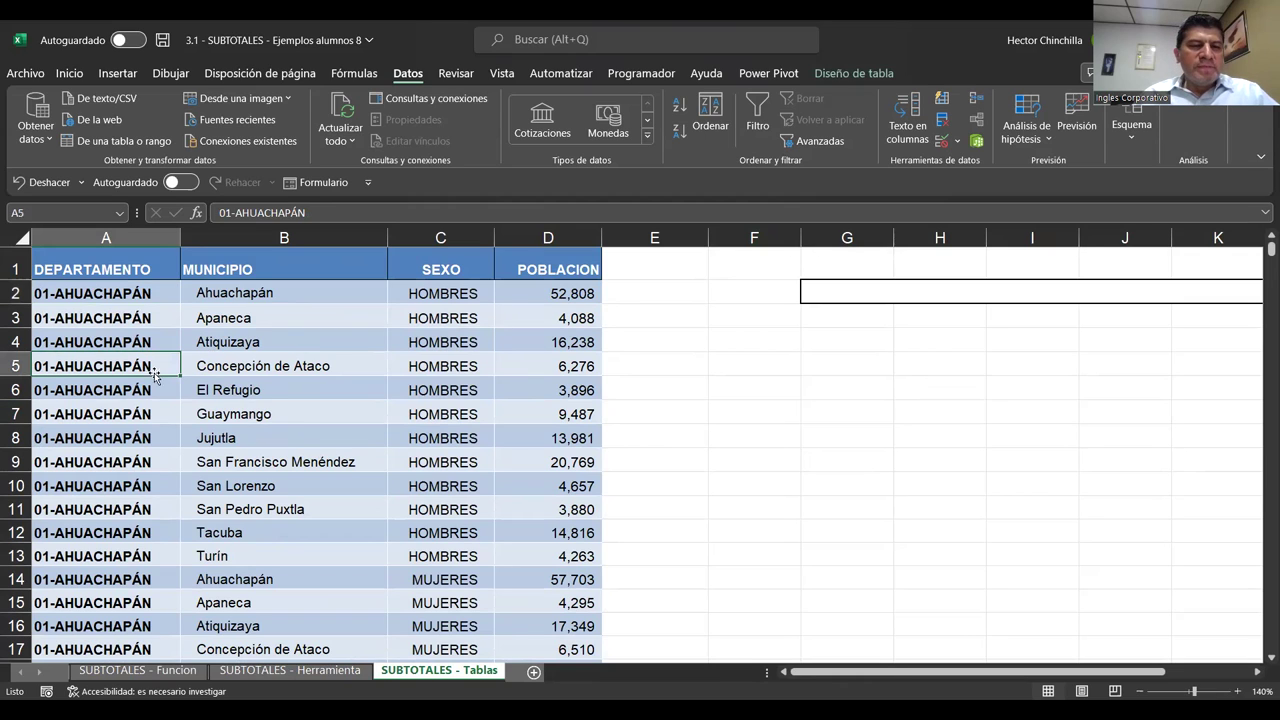
{"action": "left_click", "coordinate": [130, 300]}
{"action": "left_click", "coordinate": [124, 271]}
{"action": "left_click", "coordinate": [150, 343]}
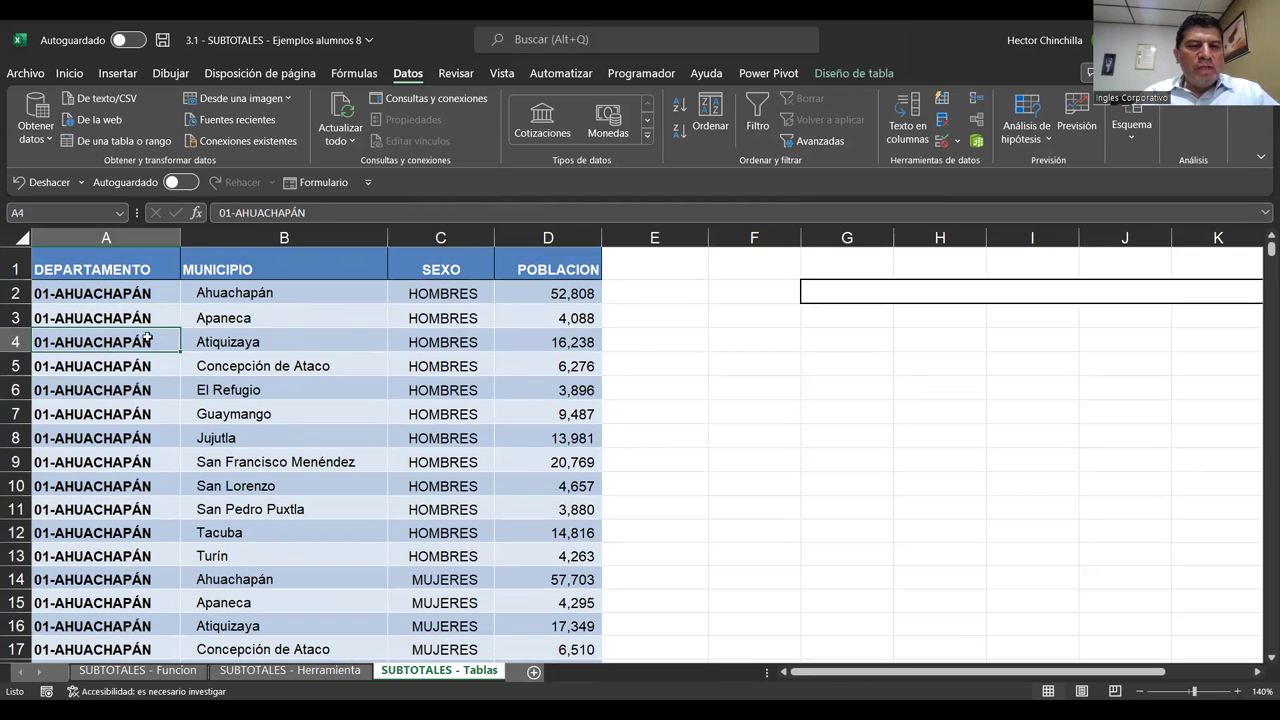
{"action": "left_click", "coordinate": [133, 263]}
{"action": "left_click", "coordinate": [148, 384]}
{"action": "left_click", "coordinate": [128, 264]}
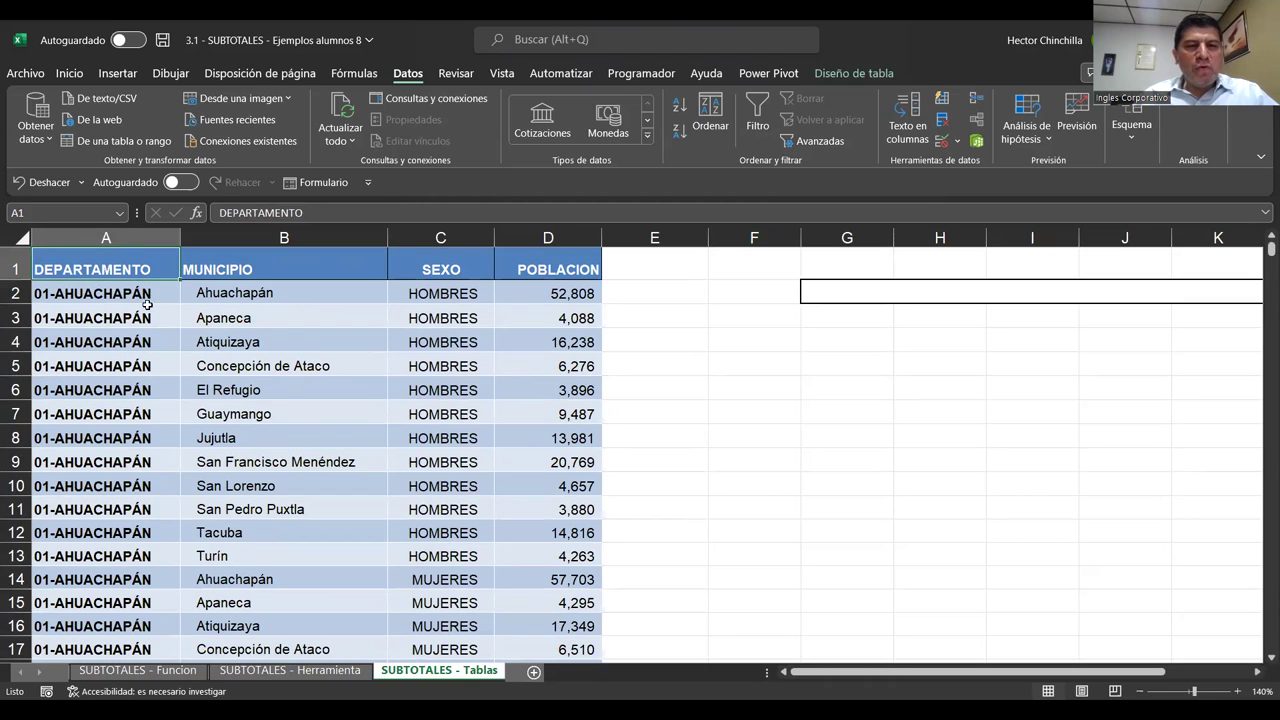
{"action": "left_click", "coordinate": [178, 418]}
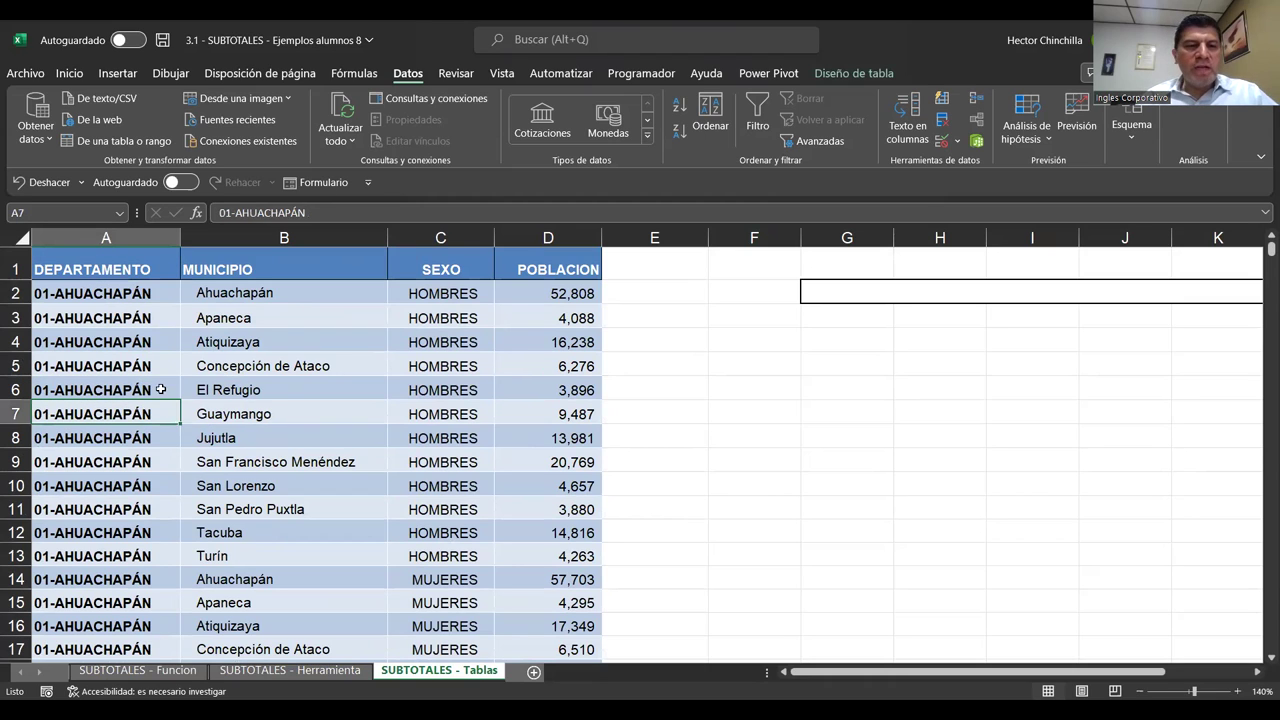
{"action": "left_click", "coordinate": [146, 358]}
{"action": "left_click", "coordinate": [130, 270]}
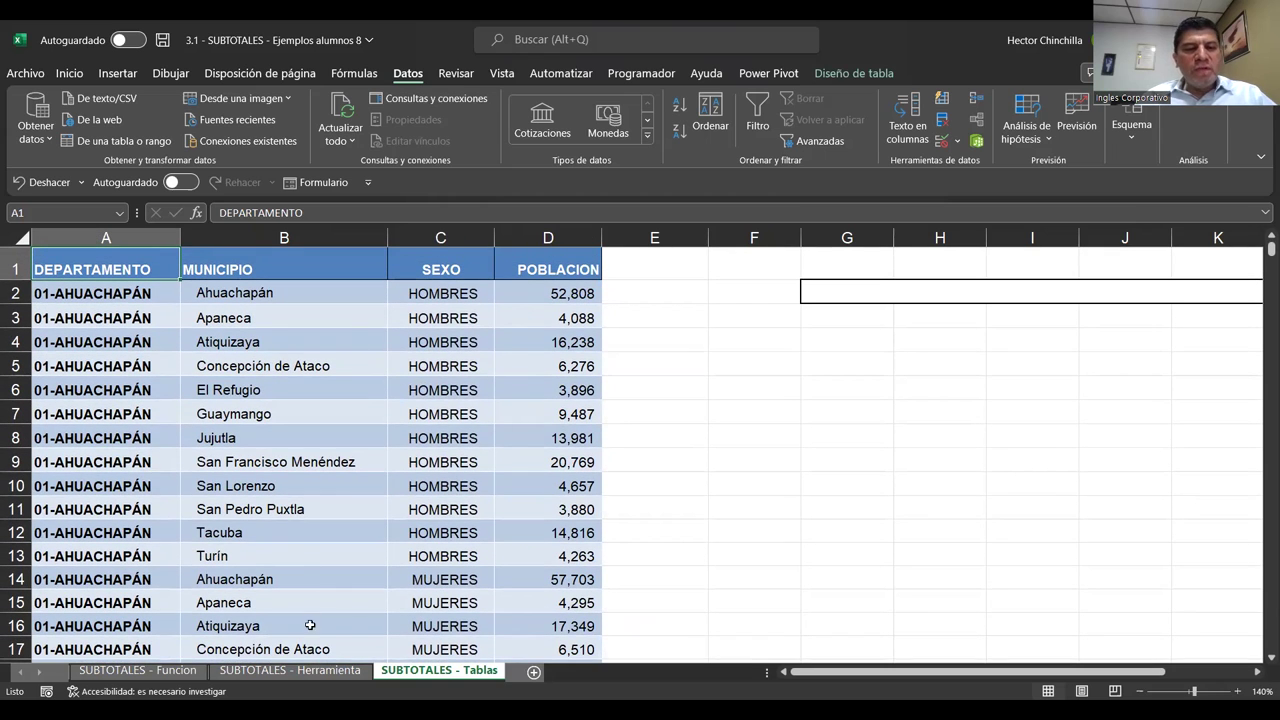
{"action": "left_click", "coordinate": [300, 670]}
{"action": "left_click", "coordinate": [245, 345]}
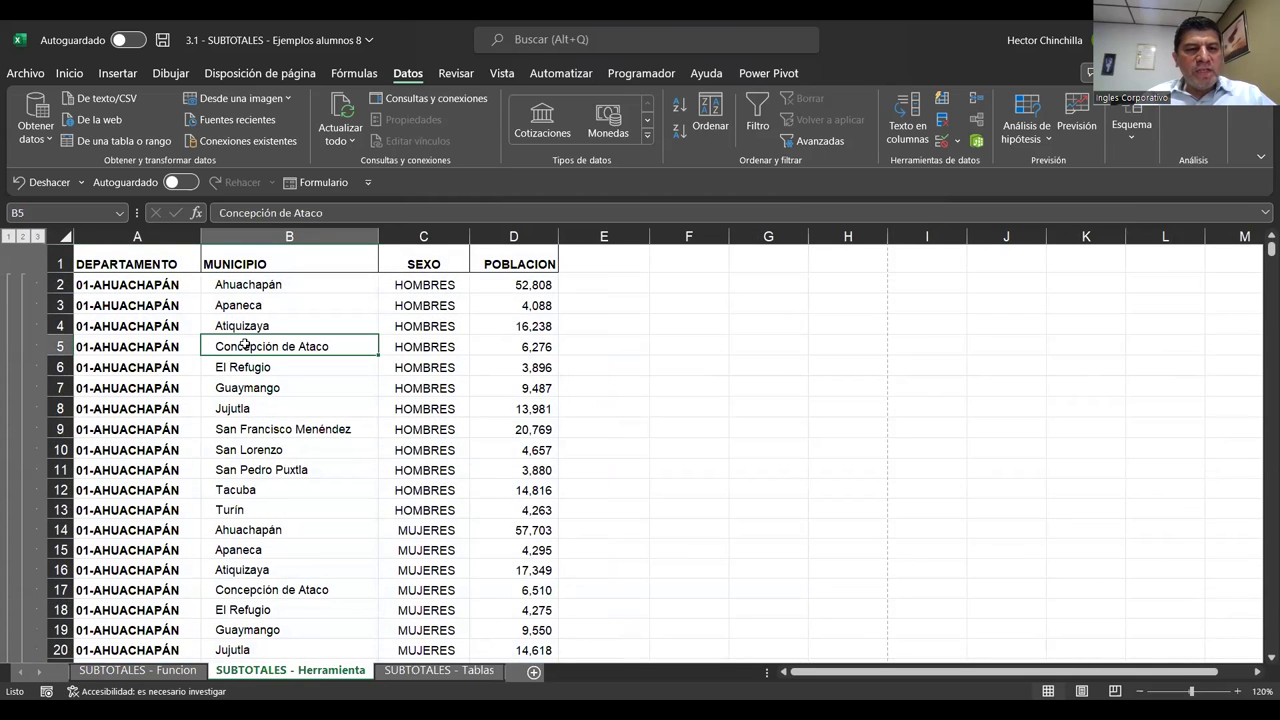
{"action": "left_click", "coordinate": [402, 672]}
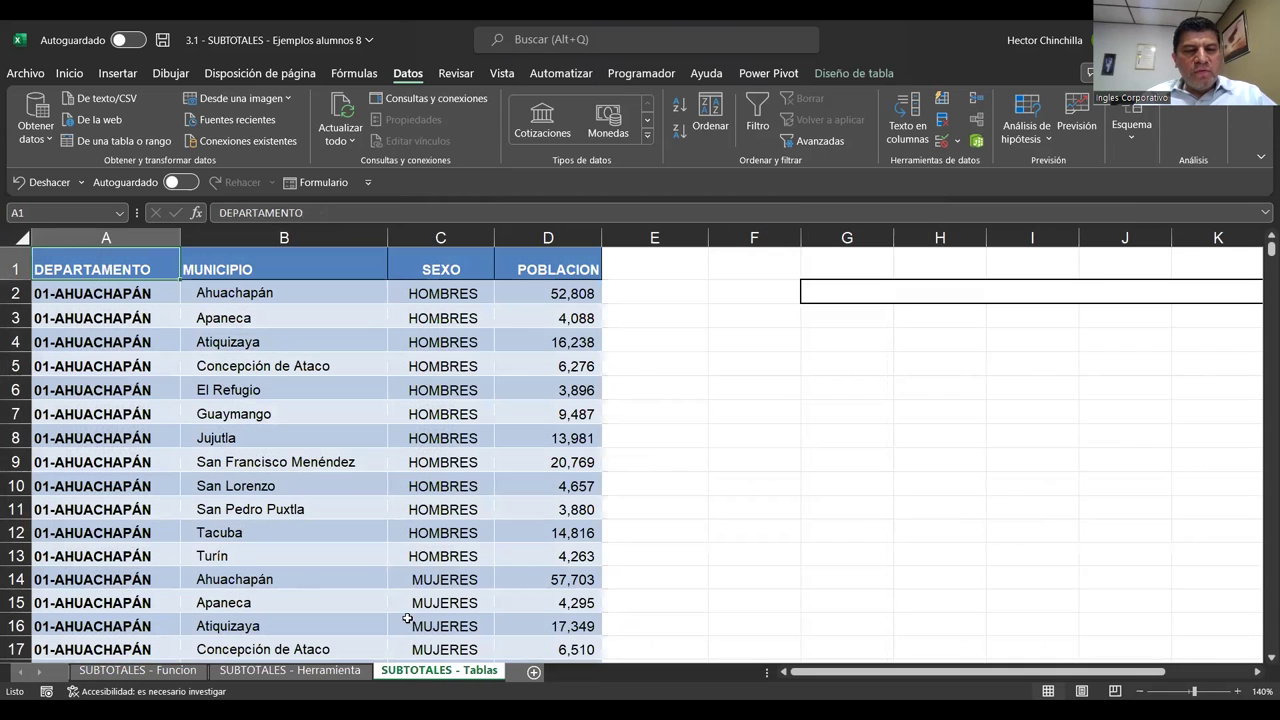
{"action": "left_click", "coordinate": [261, 456]}
{"action": "left_click", "coordinate": [160, 289]}
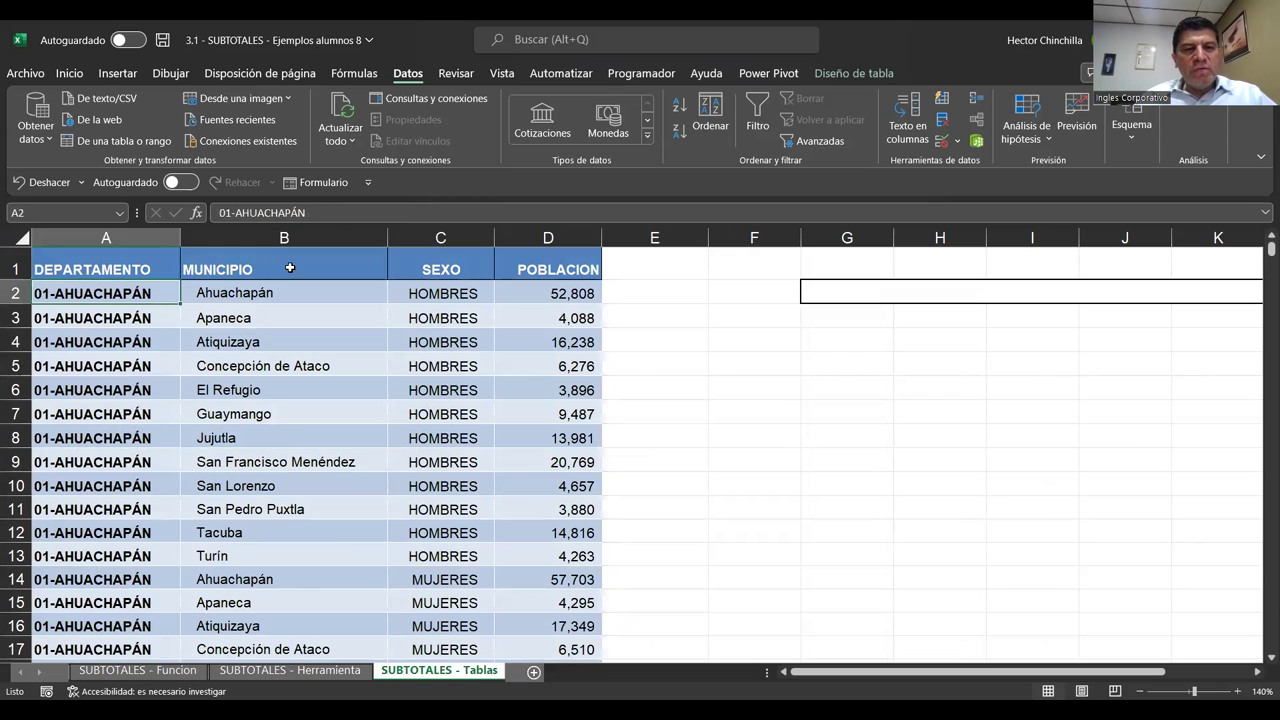
{"action": "left_click", "coordinate": [289, 269]}
{"action": "left_click", "coordinate": [480, 278]}
{"action": "left_click", "coordinate": [526, 326]}
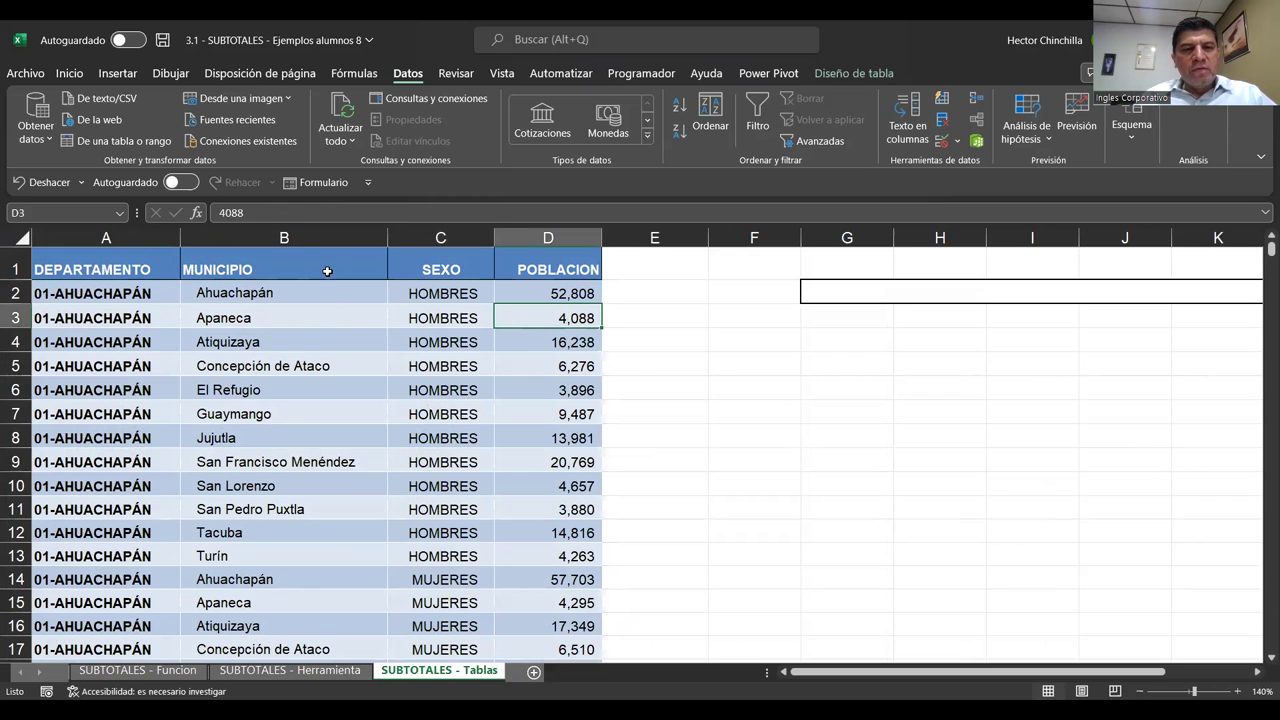
{"action": "left_click", "coordinate": [327, 271]}
{"action": "left_click", "coordinate": [166, 265]}
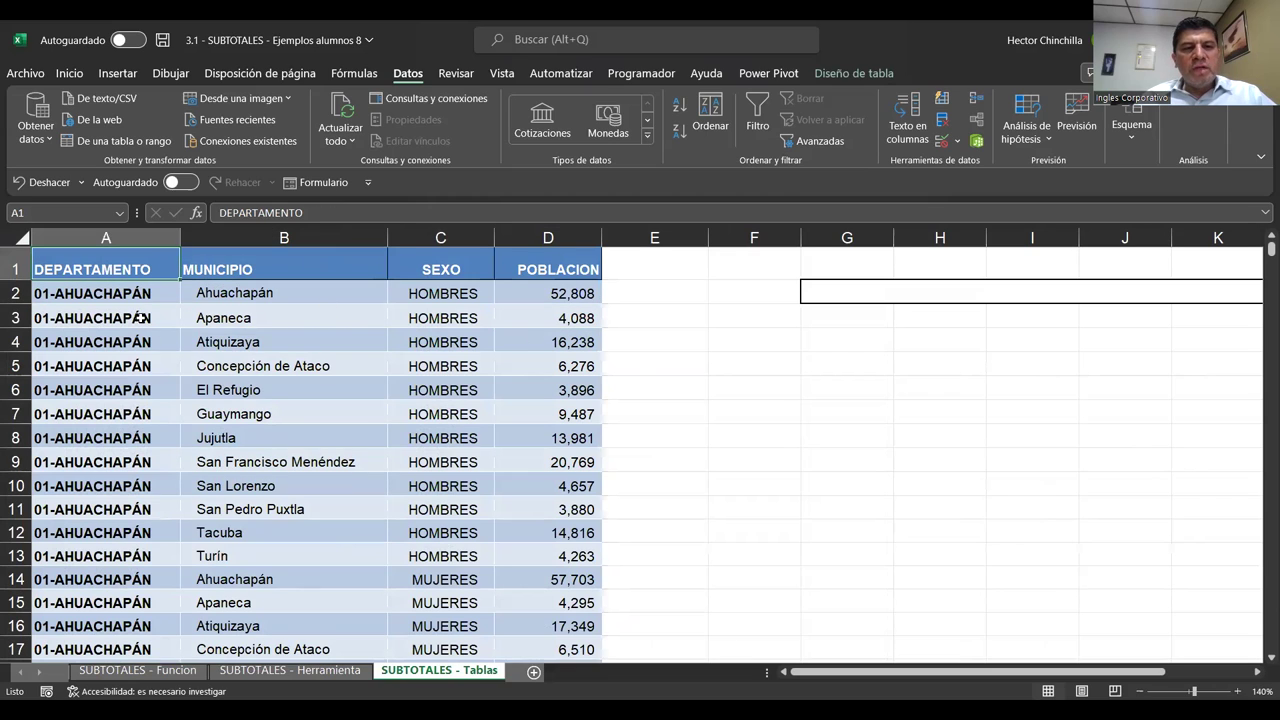
{"action": "left_click", "coordinate": [268, 320]}
{"action": "left_click", "coordinate": [146, 270]}
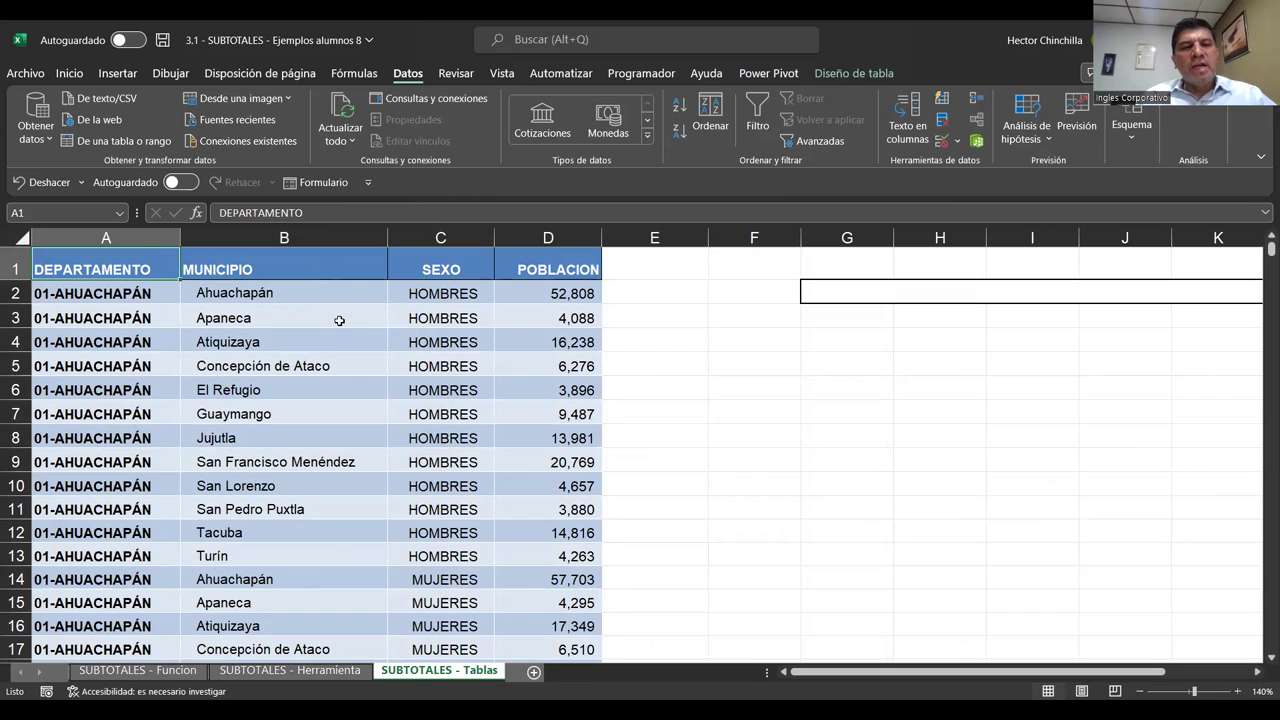
{"action": "left_click", "coordinate": [339, 320]}
{"action": "left_click", "coordinate": [280, 268]}
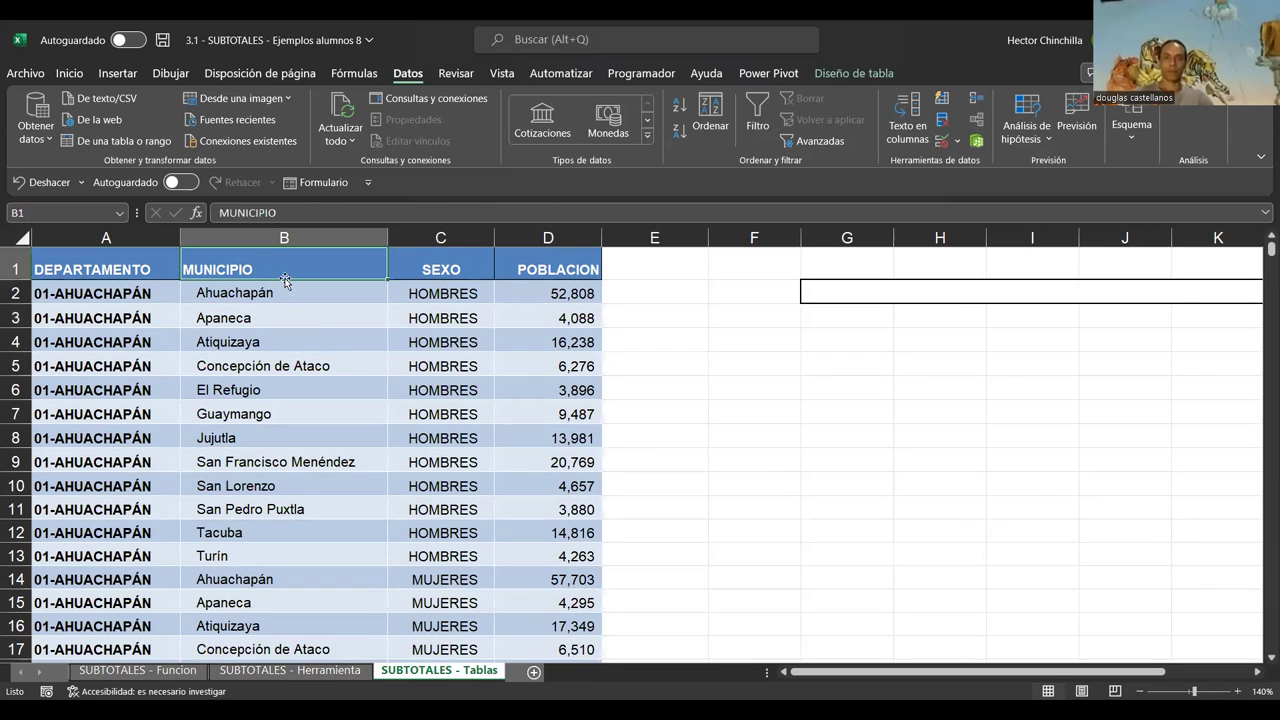
{"action": "left_click", "coordinate": [535, 389]}
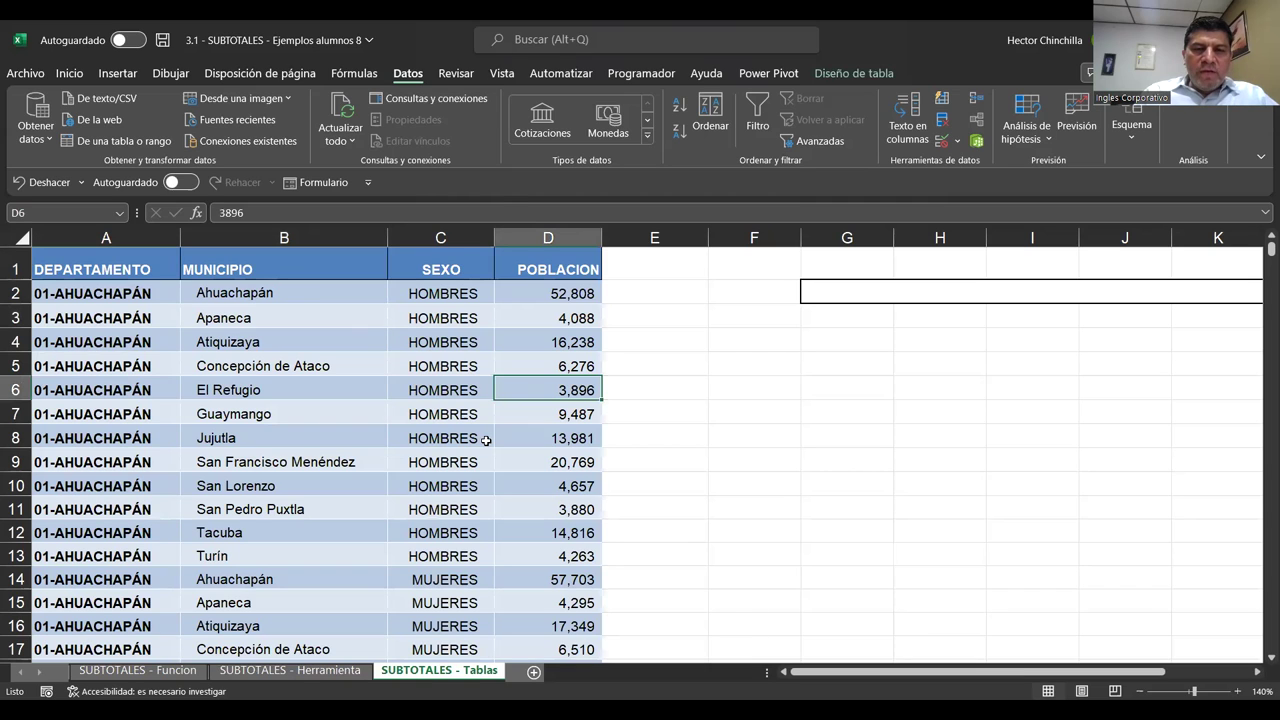
{"action": "key", "text": "ctrl+End"}
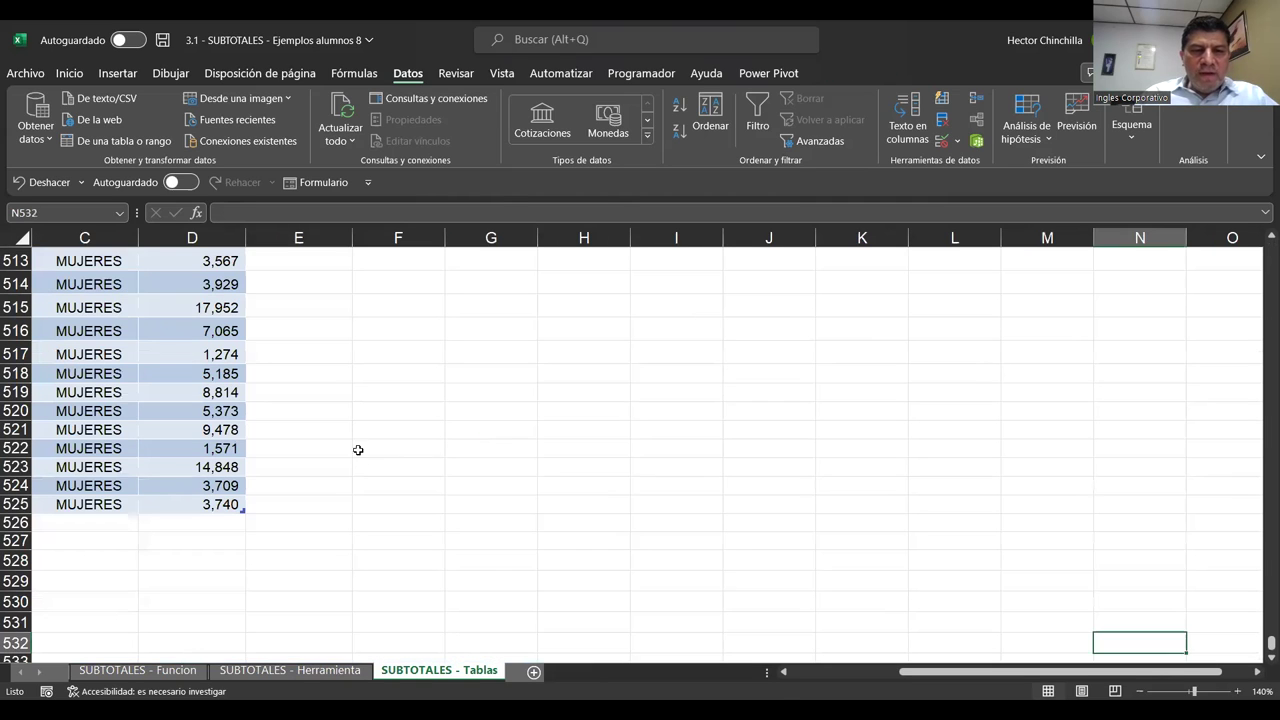
{"action": "left_click", "coordinate": [357, 462]}
{"action": "key", "text": "Left"}
{"action": "key", "text": "Home"}
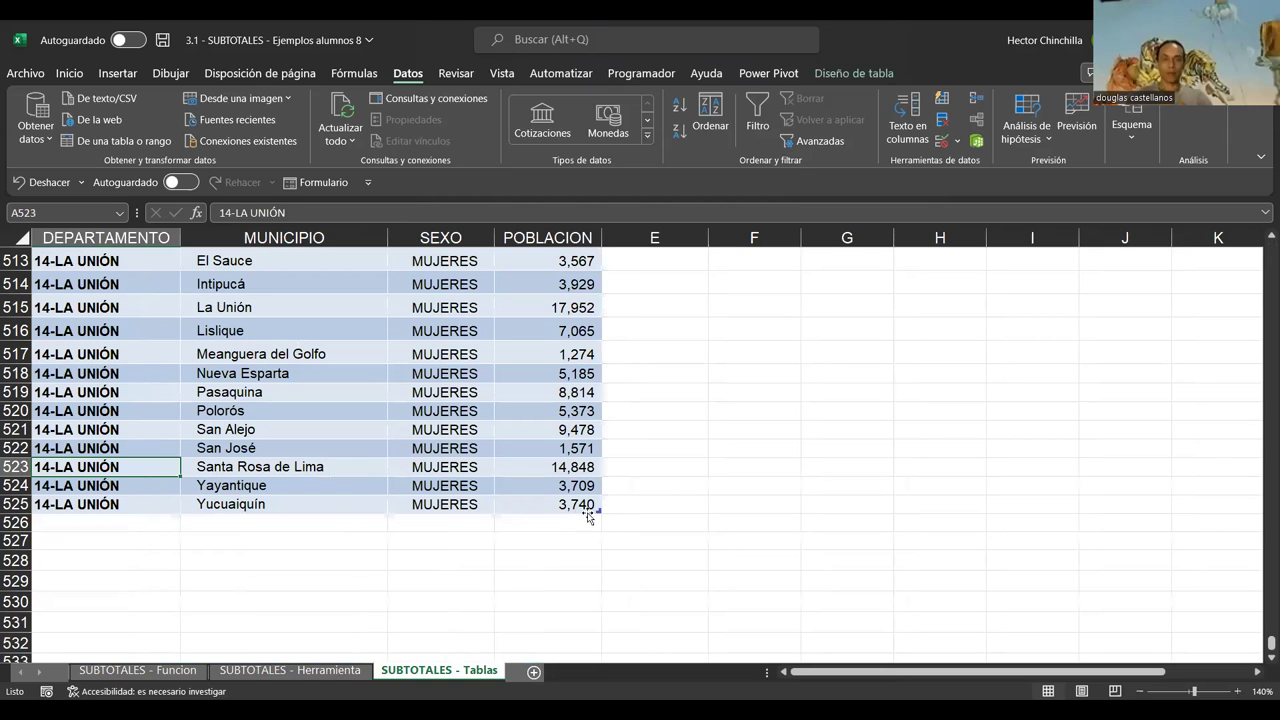
{"action": "left_click", "coordinate": [582, 508]}
{"action": "key", "text": "Left"}
{"action": "key", "text": "Left"}
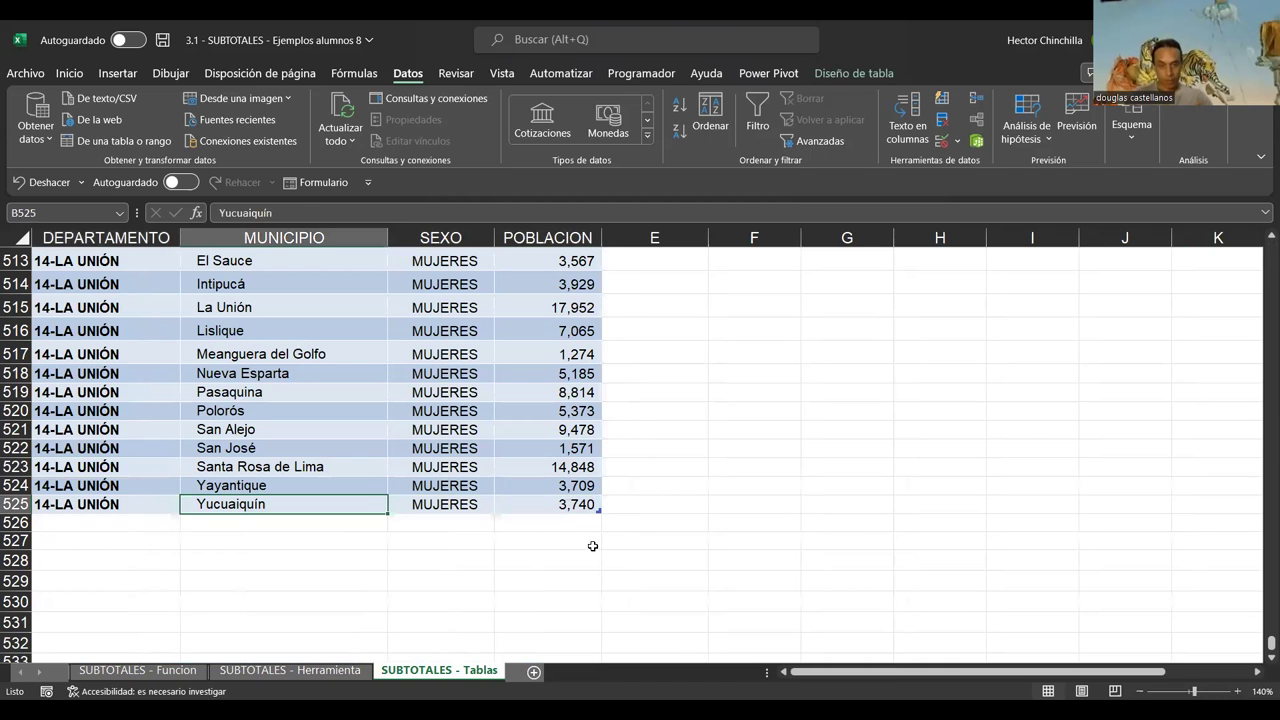
{"action": "key", "text": "ctrl+Home"}
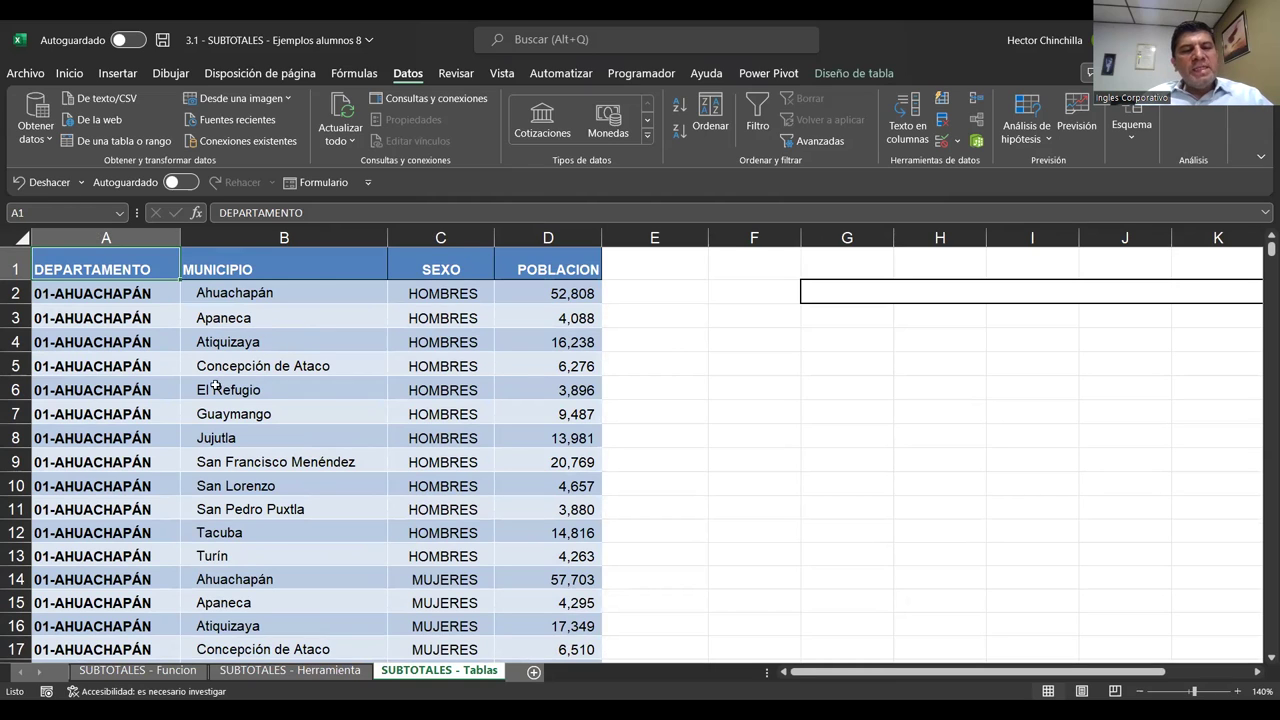
{"action": "left_click", "coordinate": [232, 317]}
{"action": "left_click", "coordinate": [175, 295]}
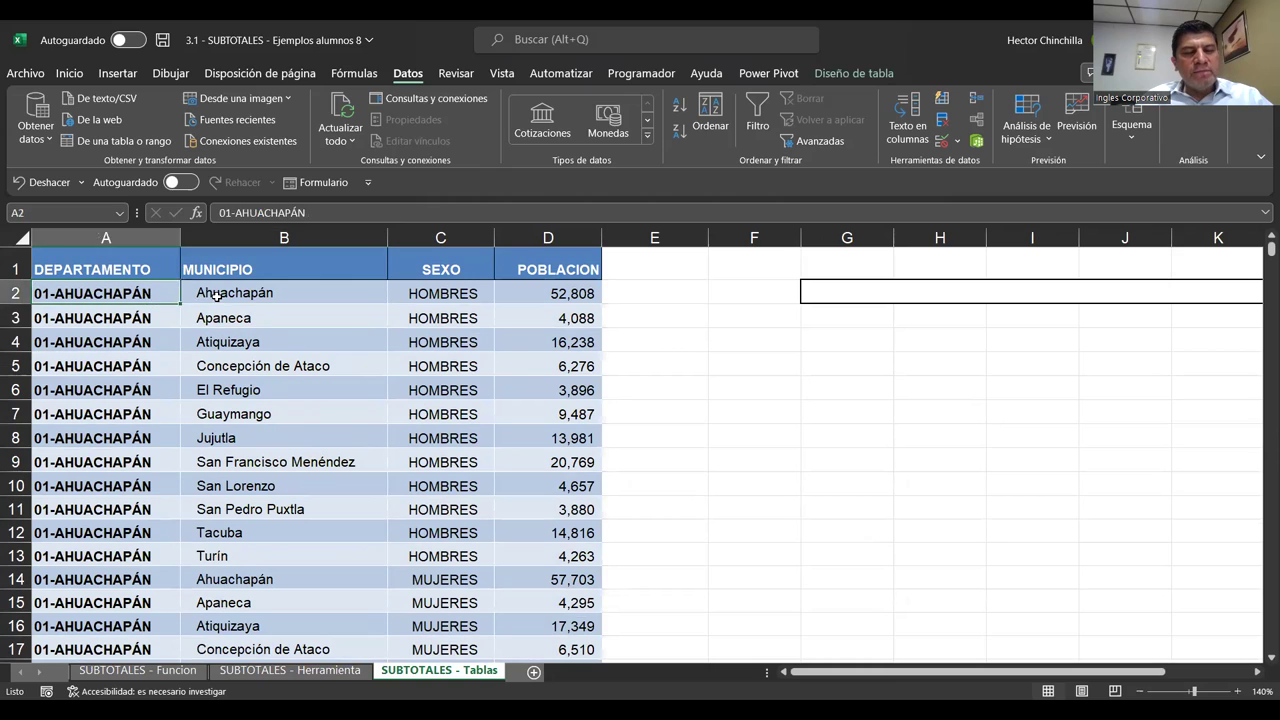
{"action": "left_click", "coordinate": [216, 296]}
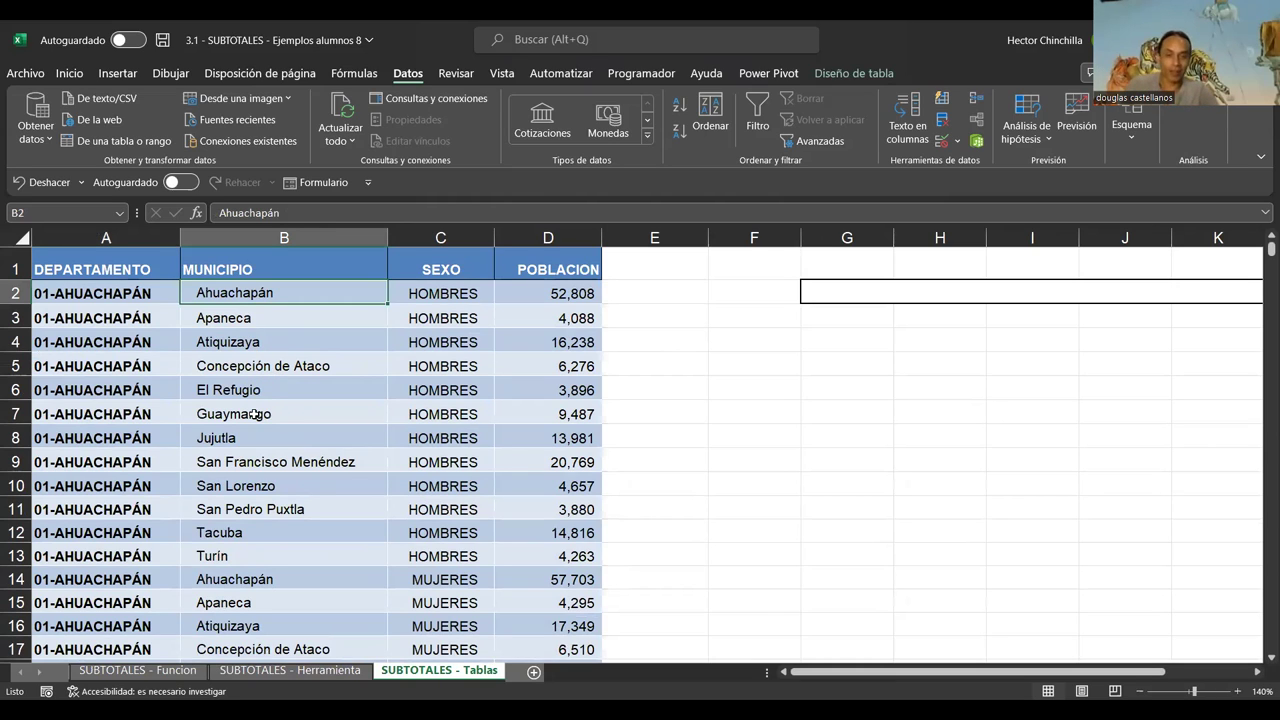
{"action": "left_click", "coordinate": [255, 342]}
{"action": "left_click", "coordinate": [233, 303]}
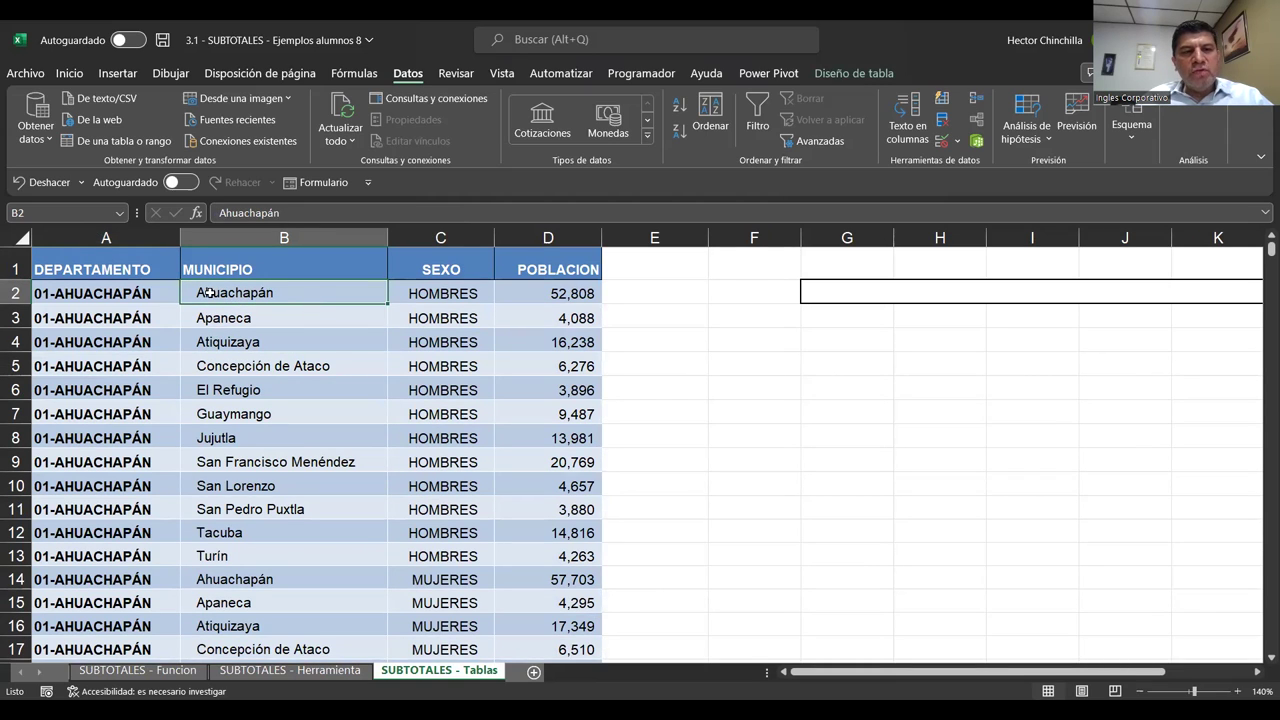
Step: Convert the population table to a normal range via Tabla > Convertir en rango, confirming Sí
{"action": "right_click", "coordinate": [325, 292]}
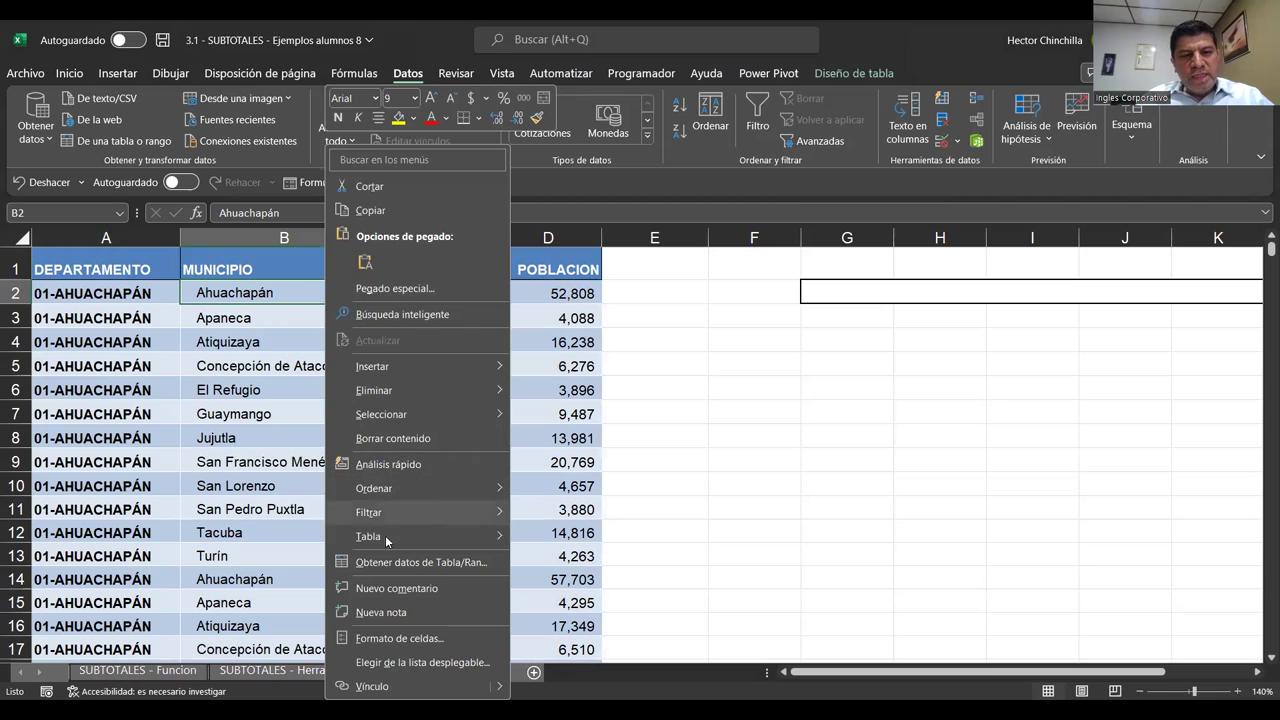
{"action": "mouse_move", "coordinate": [420, 536]}
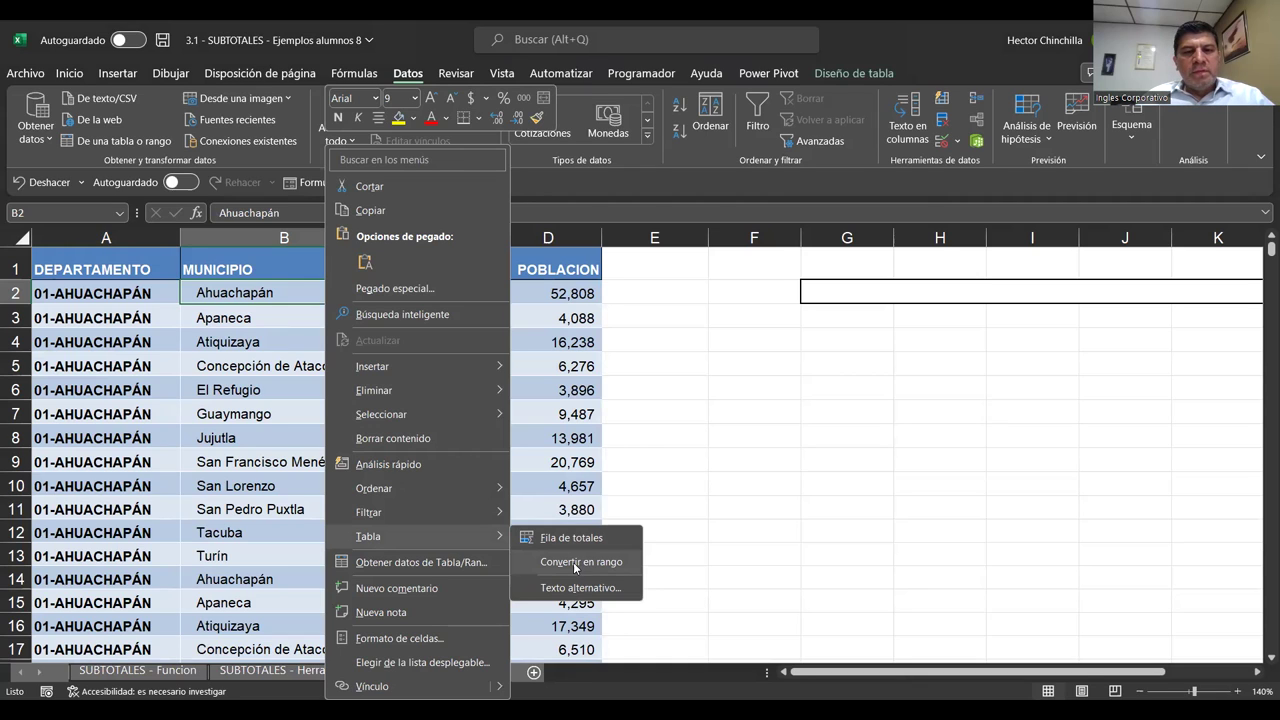
{"action": "left_click", "coordinate": [573, 562]}
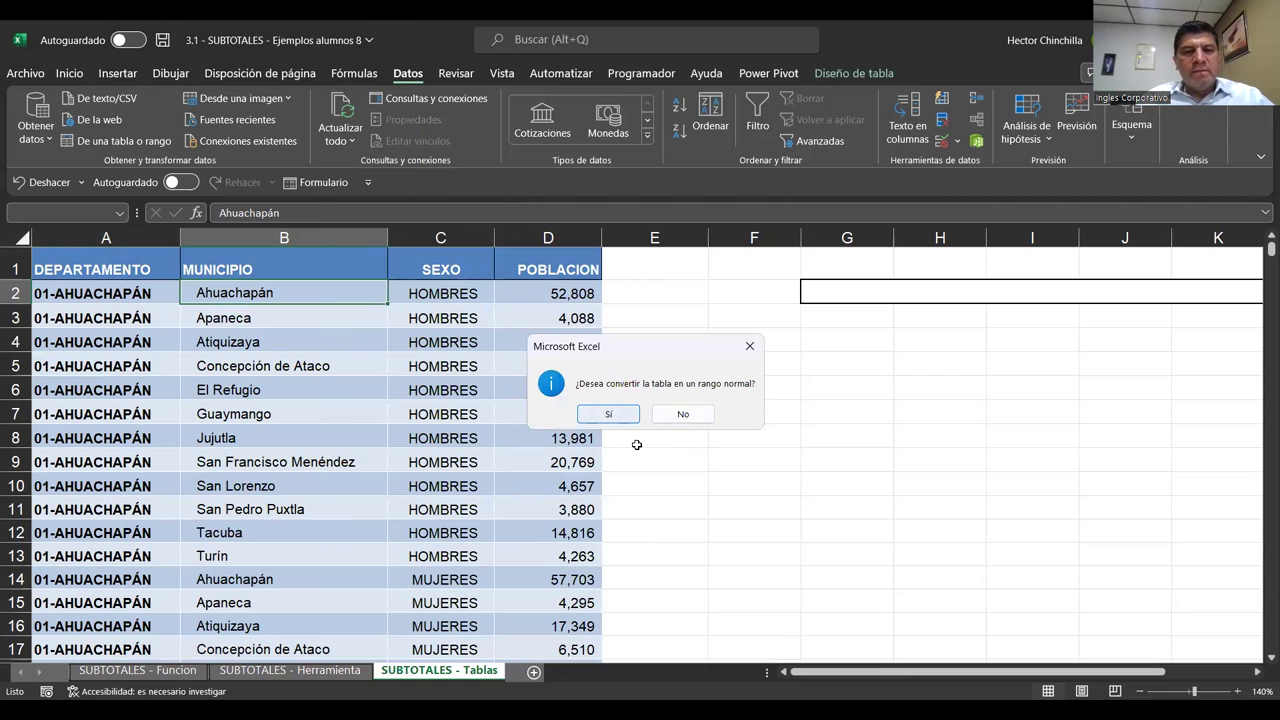
{"action": "key", "text": "Return"}
{"action": "left_click", "coordinate": [331, 344]}
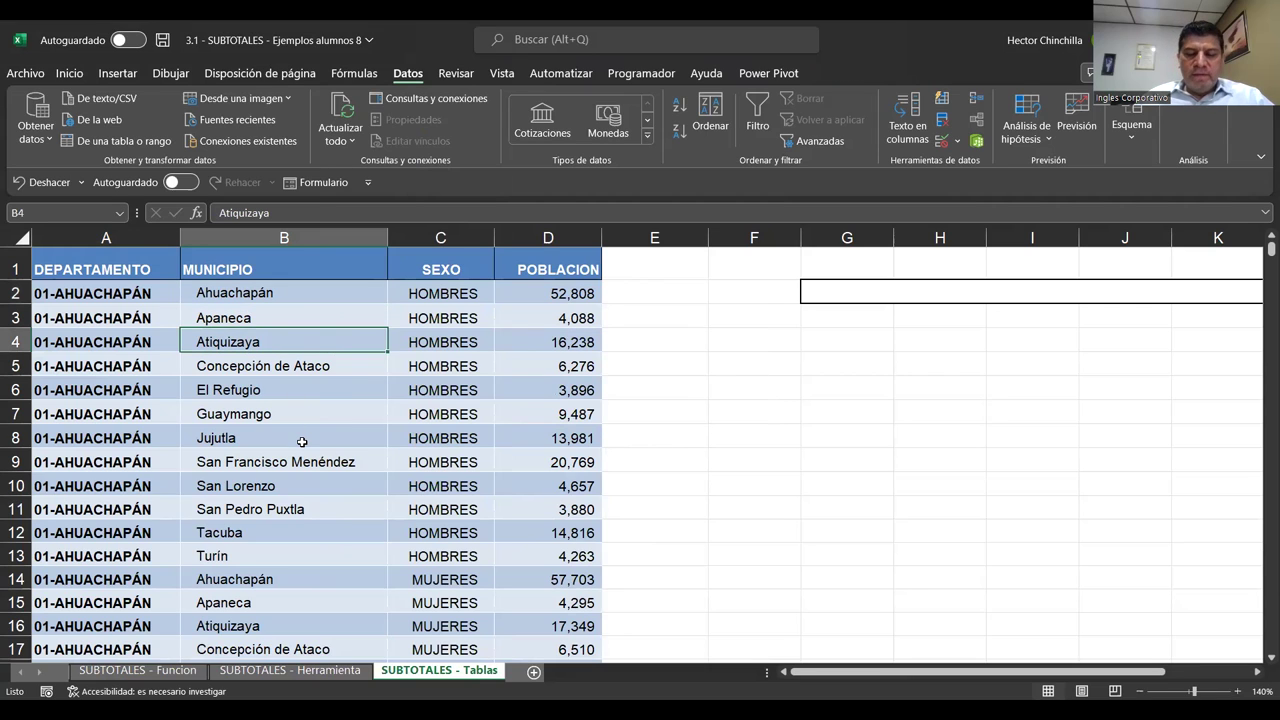
Step: Check the range extent down to row 525 with Ctrl+End, then return to the top
{"action": "key", "text": "ctrl+End"}
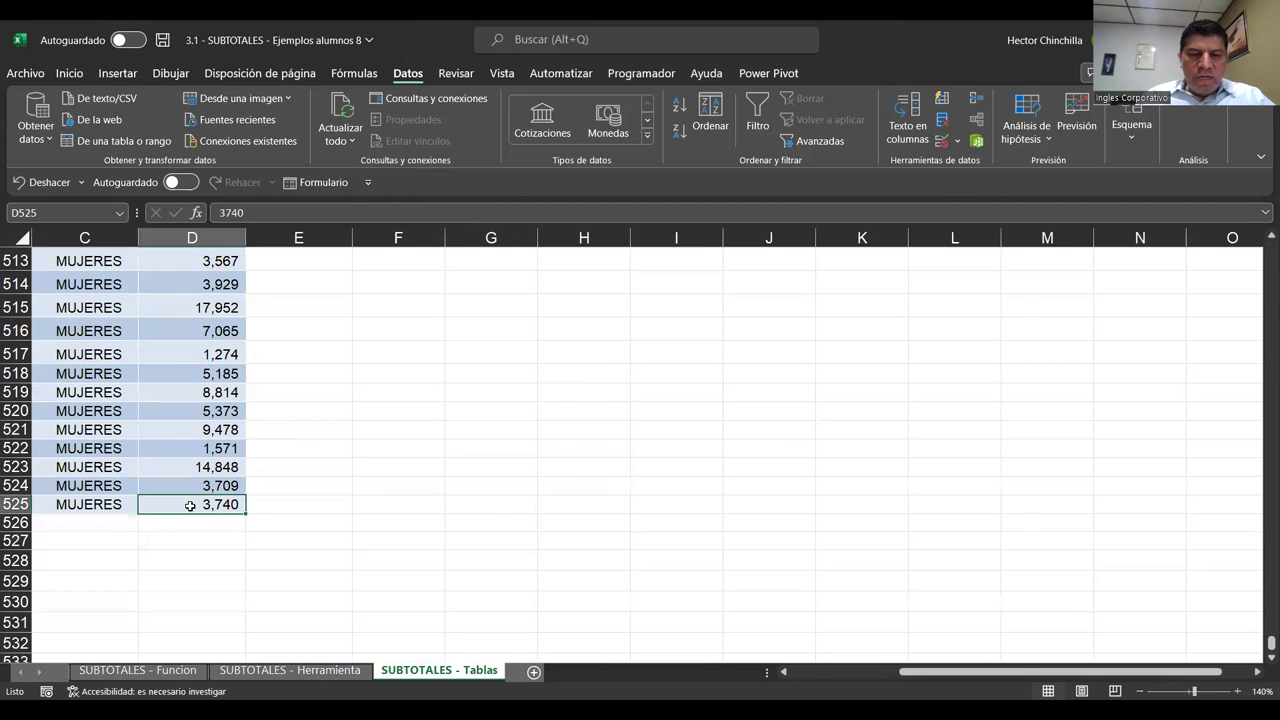
{"action": "key", "text": "Home"}
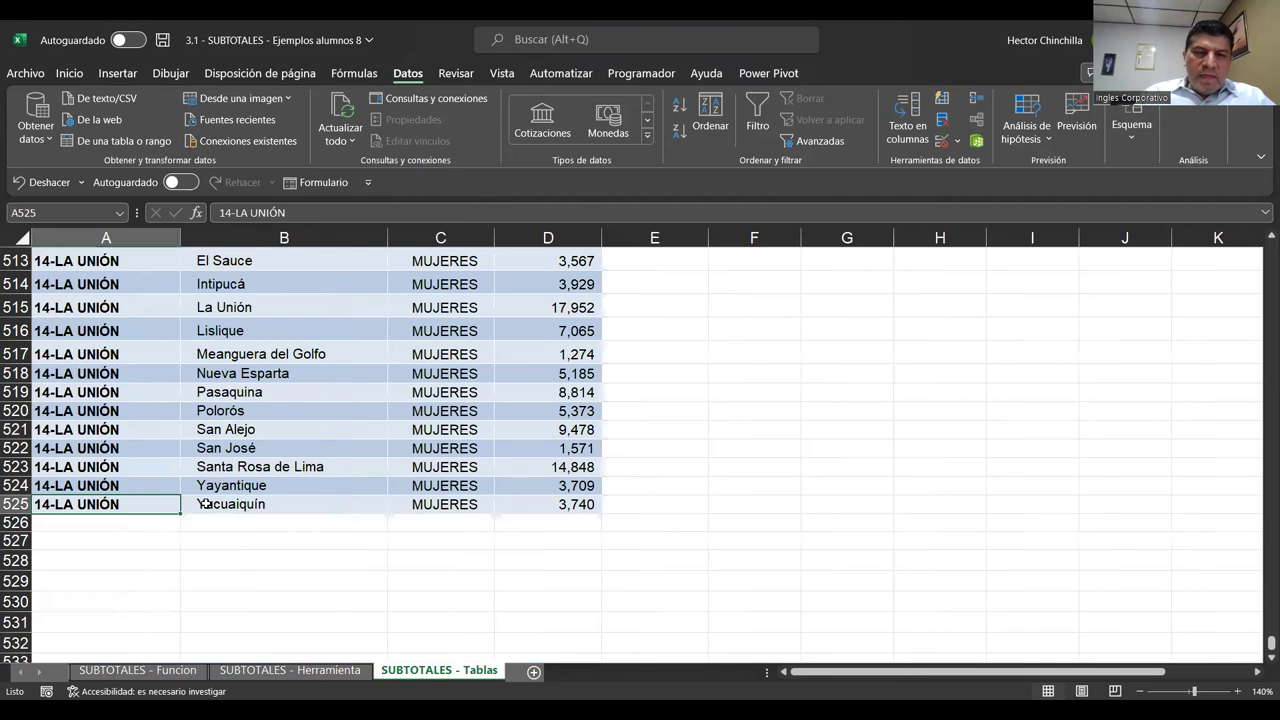
{"action": "key", "text": "ctrl+Home"}
{"action": "key", "text": "Down"}
{"action": "key", "text": "Right"}
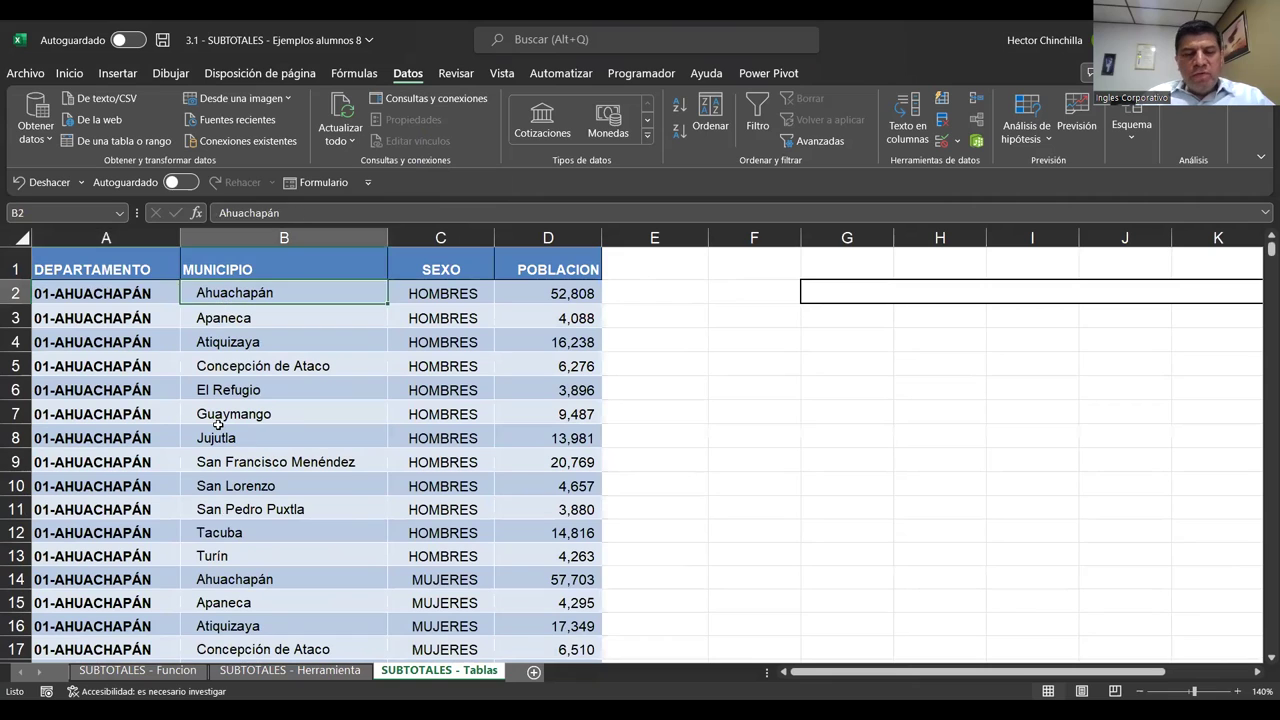
Step: Step along the DEPARTAMENTO, MUNICIPIO and SEXO headers, ending on DEPARTAMENTO
{"action": "key", "text": "Left"}
{"action": "key", "text": "Up"}
{"action": "key", "text": "Down"}
{"action": "key", "text": "Up"}
{"action": "key", "text": "Right"}
{"action": "key", "text": "Left"}
{"action": "key", "text": "Right"}
{"action": "key", "text": "Left"}
{"action": "key", "text": "Right"}
{"action": "key", "text": "Right"}
{"action": "key", "text": "Left"}
{"action": "key", "text": "Left"}
{"action": "key", "text": "Right"}
{"action": "key", "text": "Right"}
{"action": "key", "text": "Left"}
{"action": "key", "text": "Left"}
{"action": "key", "text": "Right"}
{"action": "key", "text": "Right"}
{"action": "key", "text": "Left"}
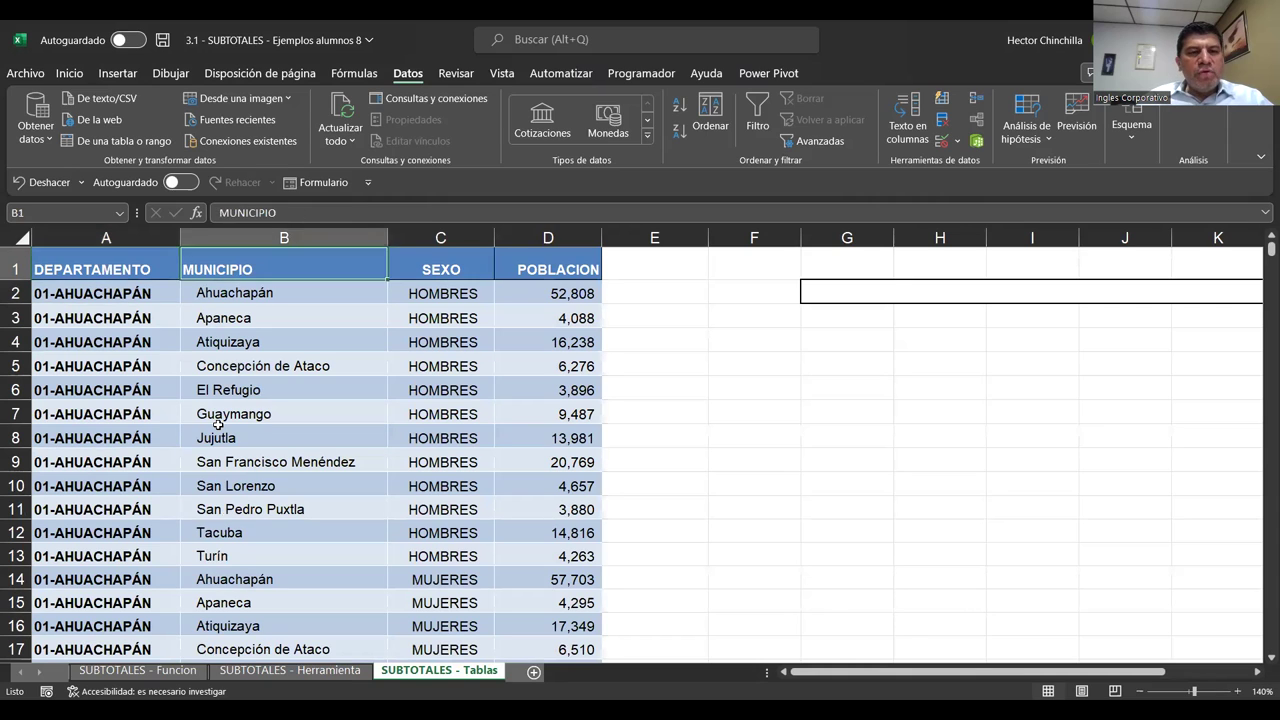
{"action": "key", "text": "Left"}
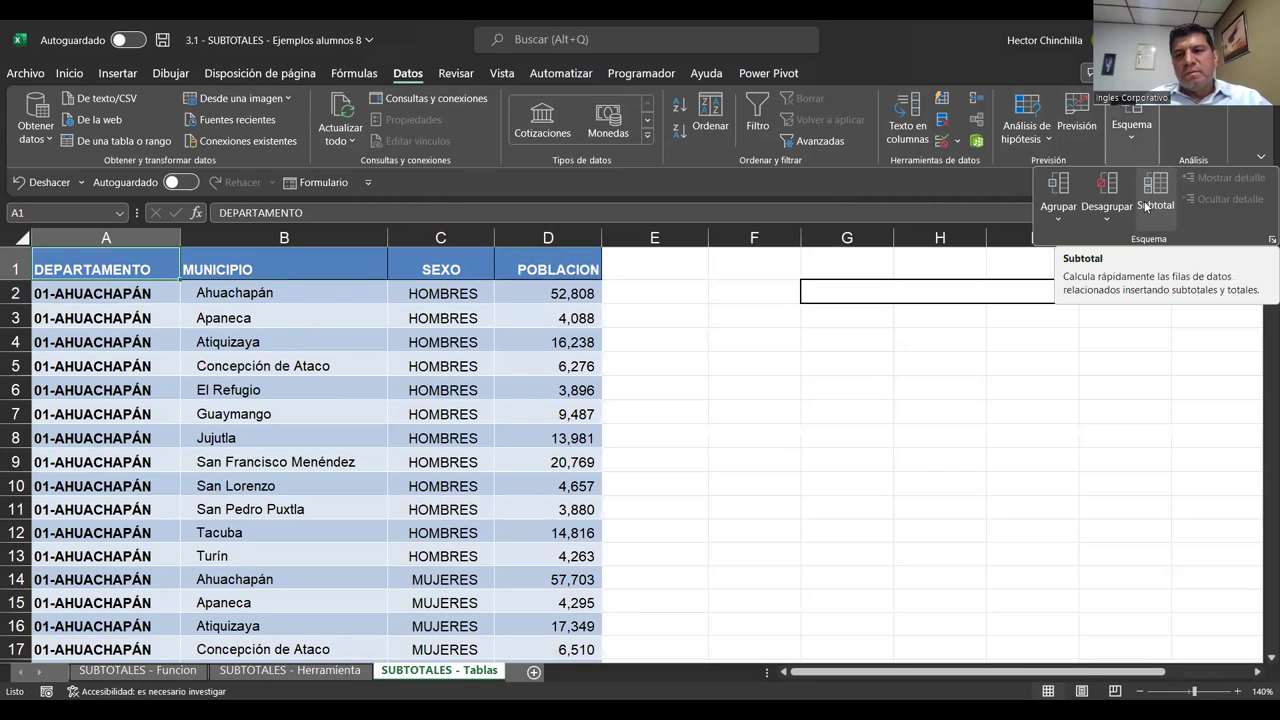
Step: Open the Subtotales dialog and cancel it without applying subtotals
{"action": "left_click", "coordinate": [1150, 195]}
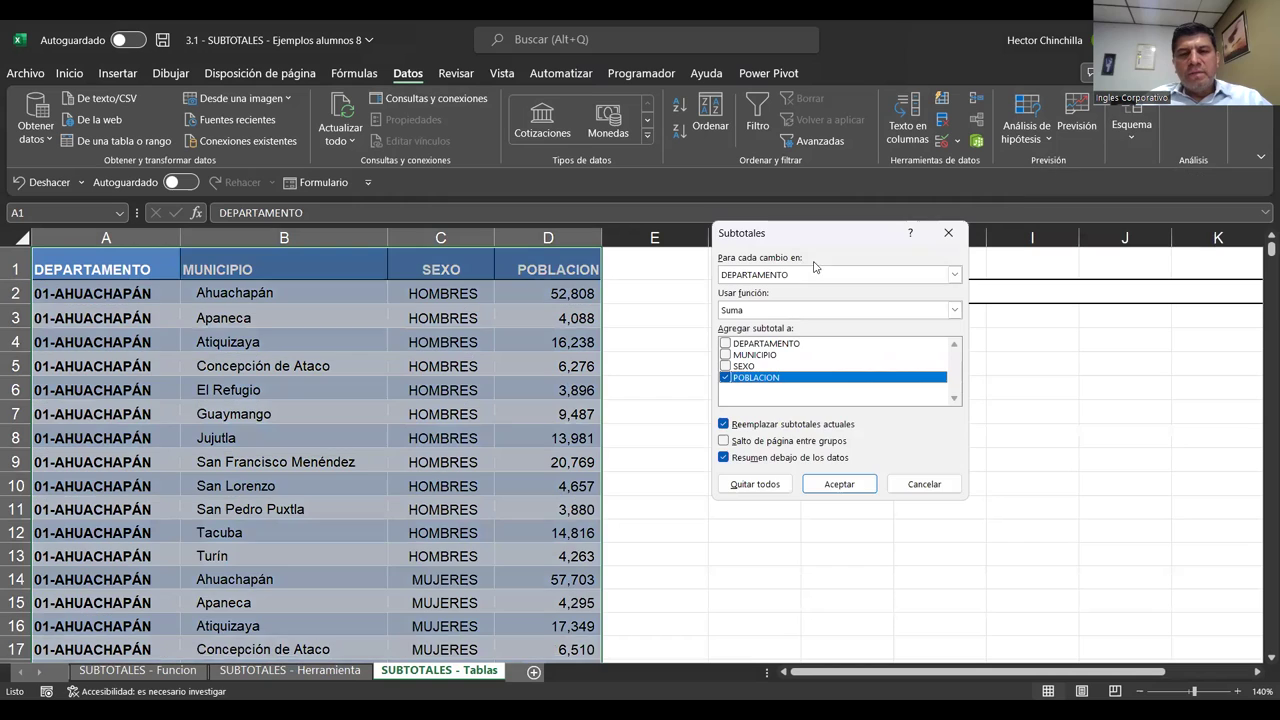
{"action": "left_click", "coordinate": [910, 487]}
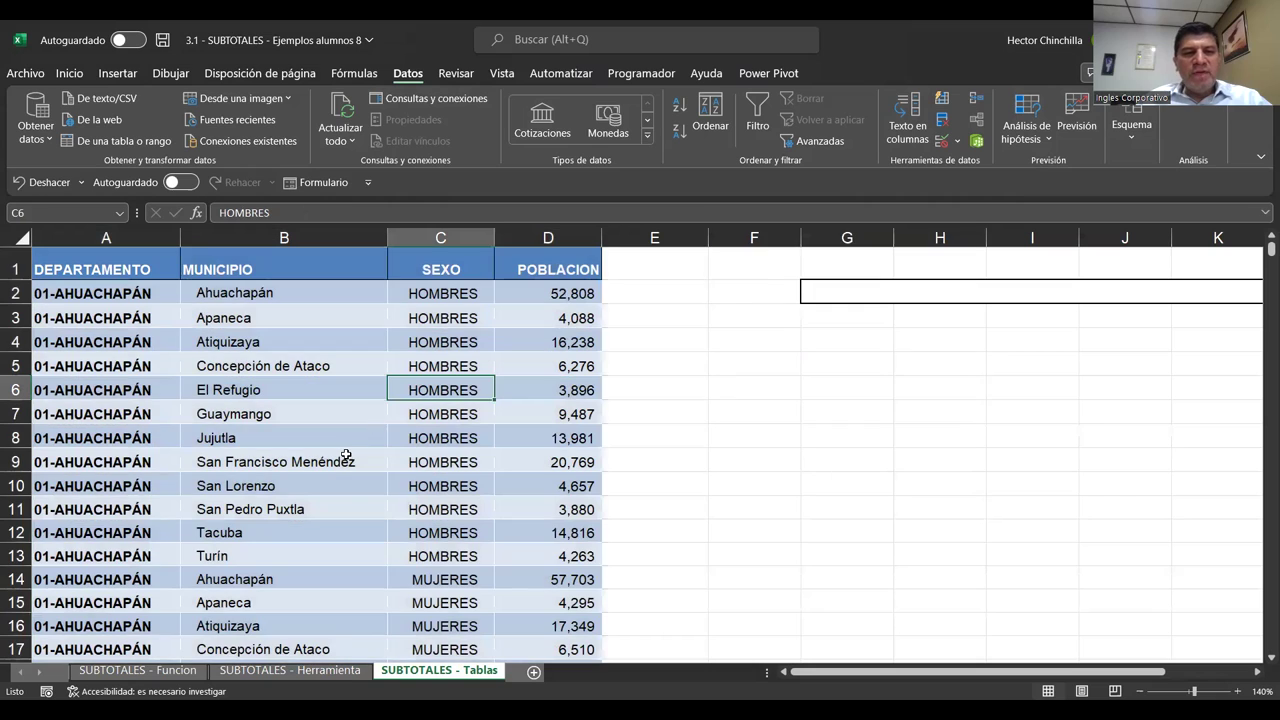
{"action": "left_click", "coordinate": [440, 388]}
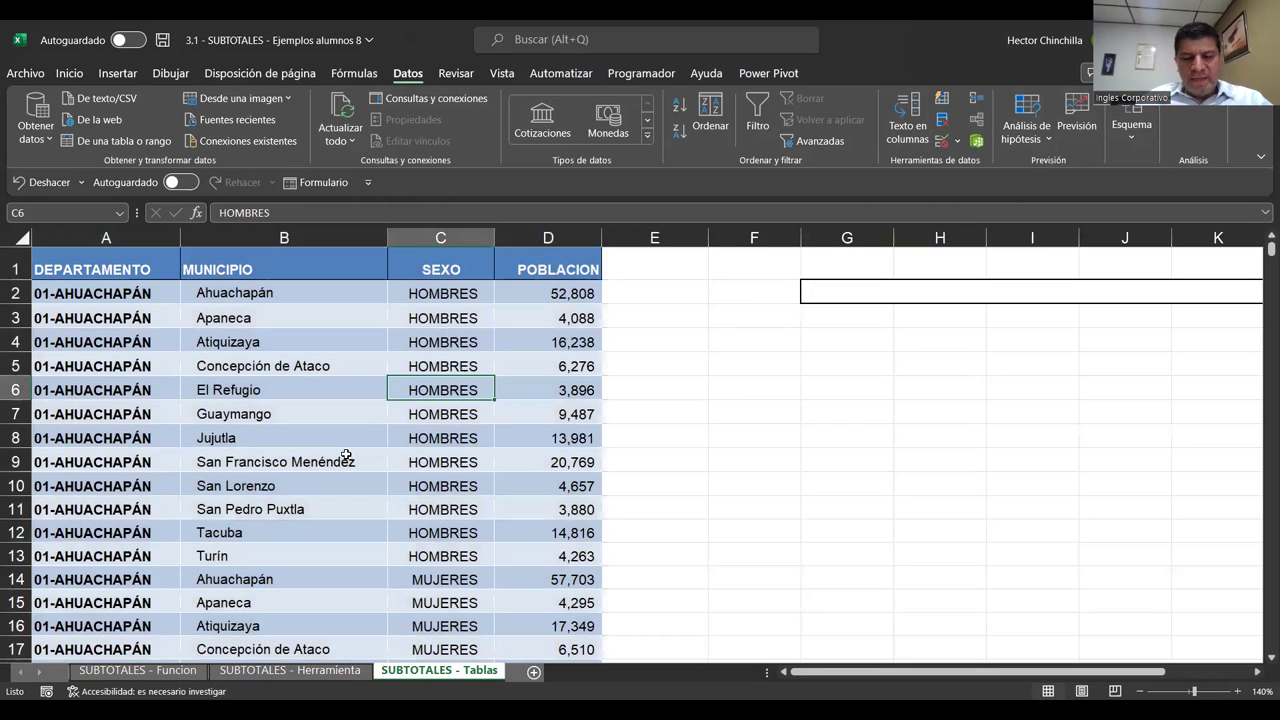
Step: Undo the range conversion with Ctrl+Z and check the table's extent
{"action": "key", "text": "ctrl+z"}
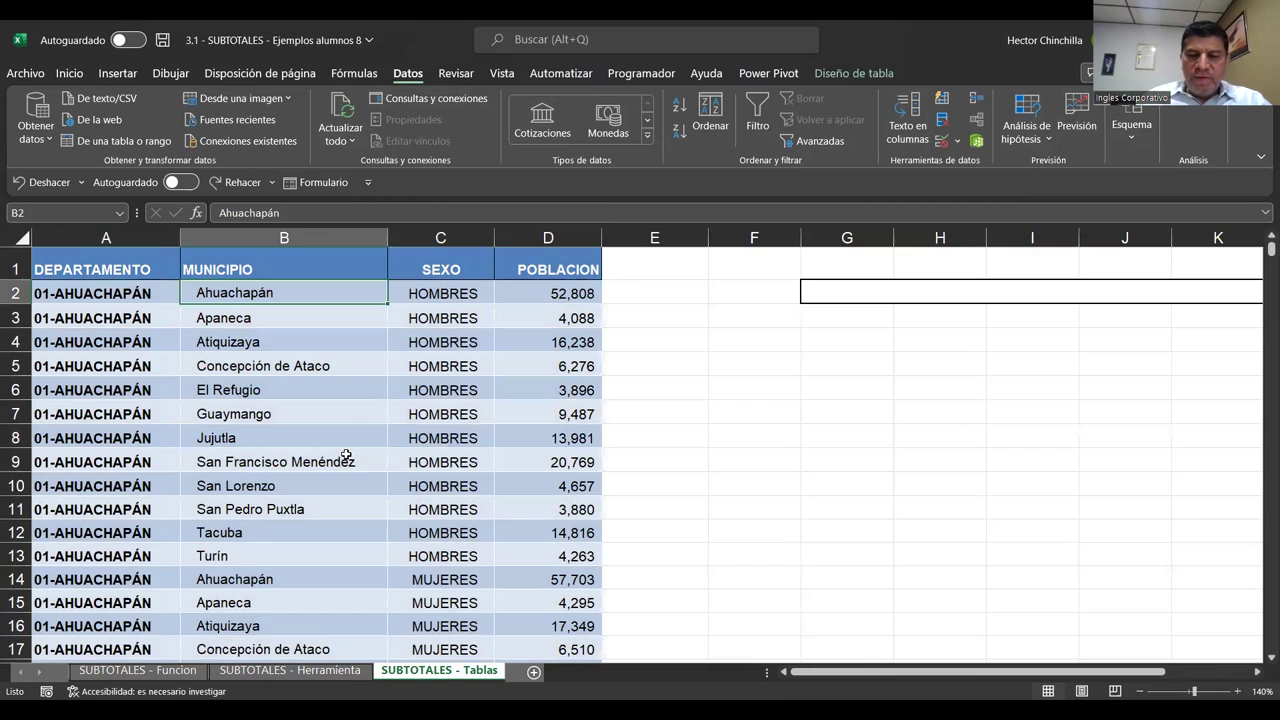
{"action": "key", "text": "ctrl+End"}
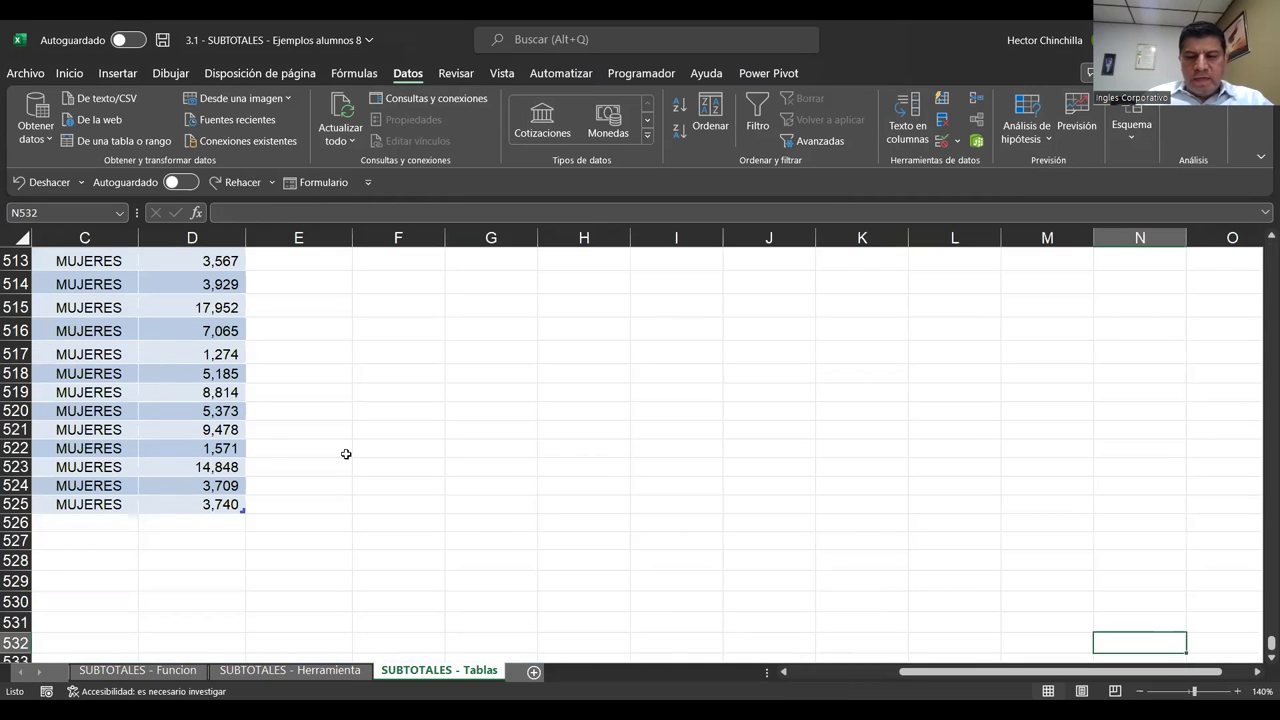
{"action": "key", "text": "ctrl+Home"}
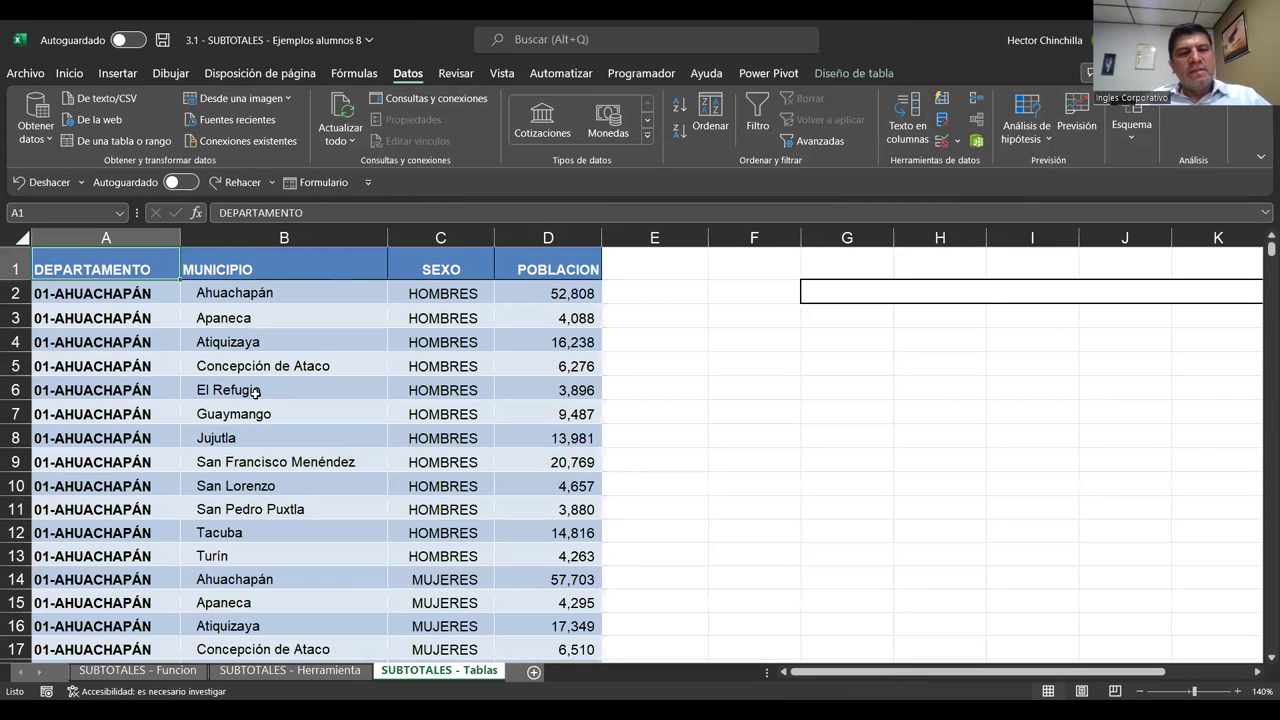
{"action": "left_click", "coordinate": [256, 393]}
{"action": "left_click", "coordinate": [228, 326]}
{"action": "left_click", "coordinate": [155, 393]}
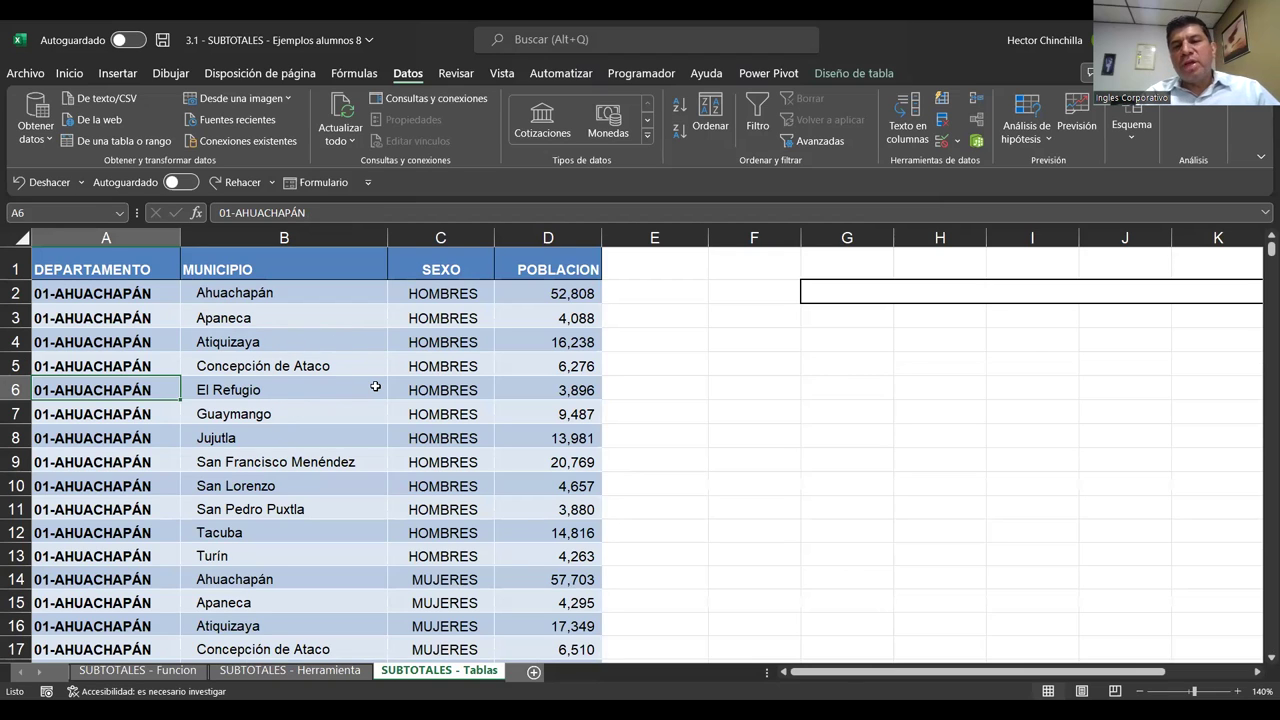
{"action": "left_click", "coordinate": [377, 342]}
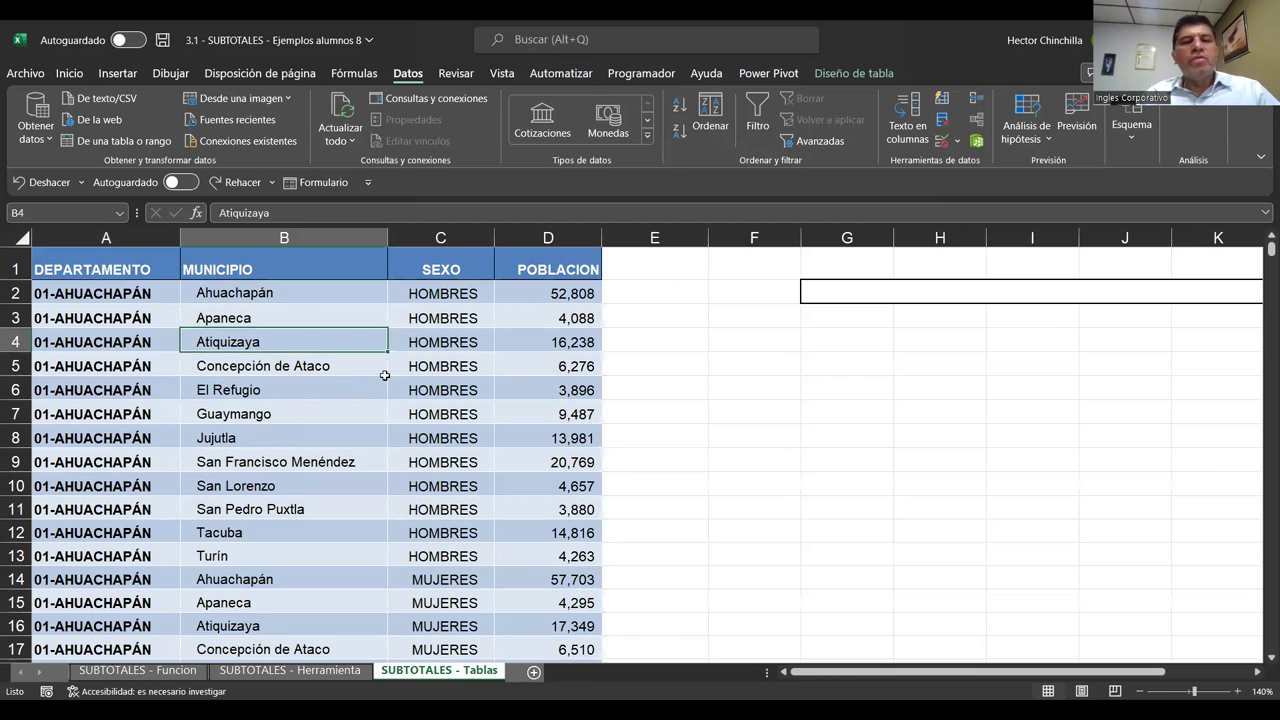
{"action": "left_click", "coordinate": [288, 298]}
{"action": "left_click", "coordinate": [284, 366]}
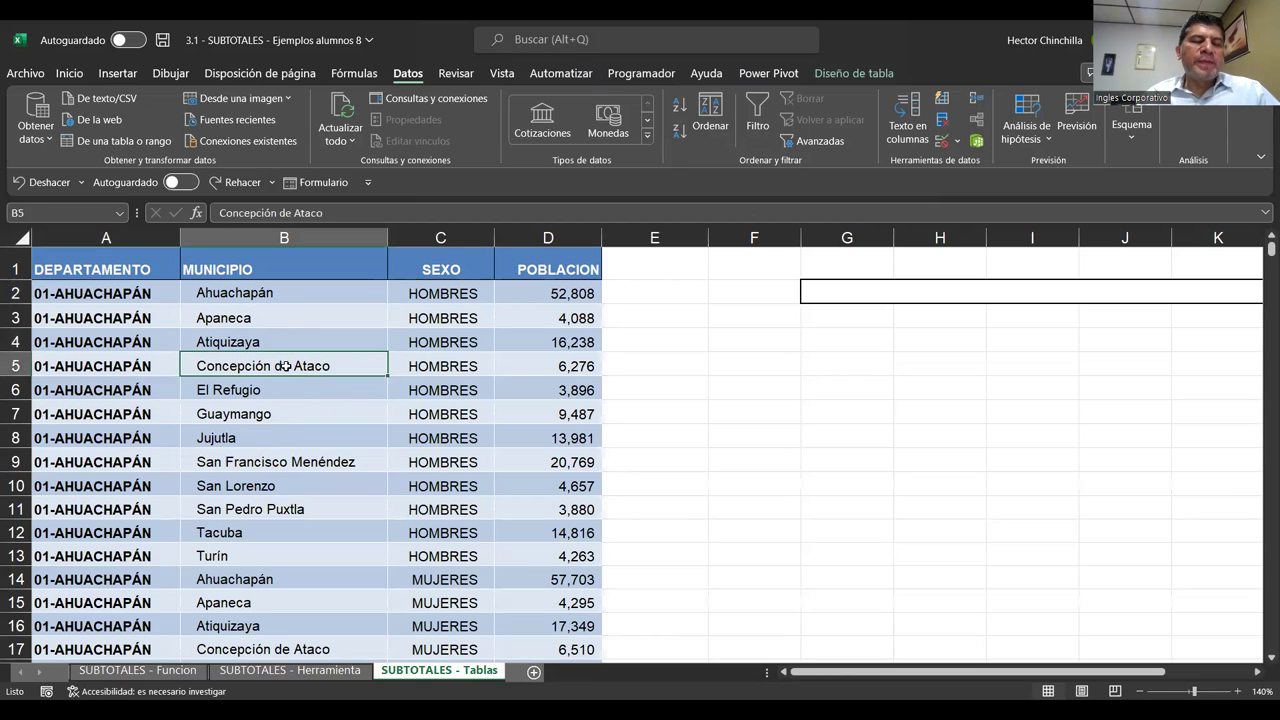
{"action": "left_click", "coordinate": [256, 318]}
{"action": "left_click", "coordinate": [238, 293]}
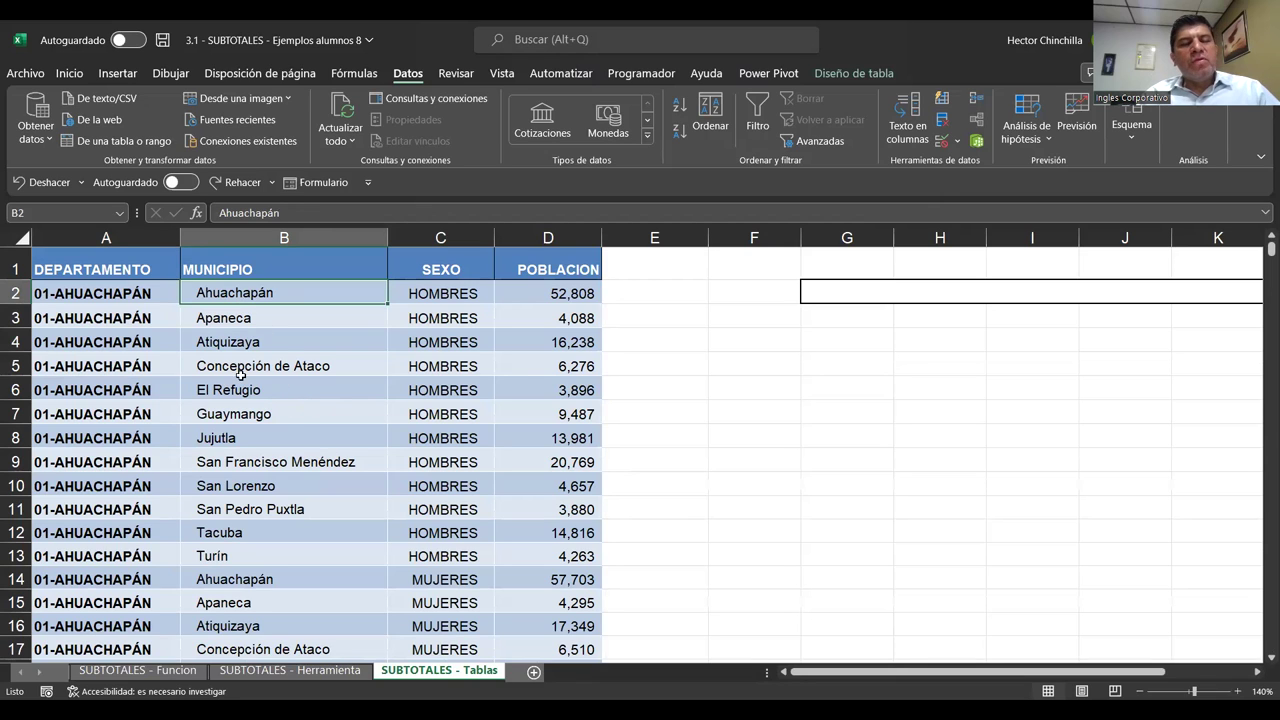
{"action": "left_click", "coordinate": [84, 295]}
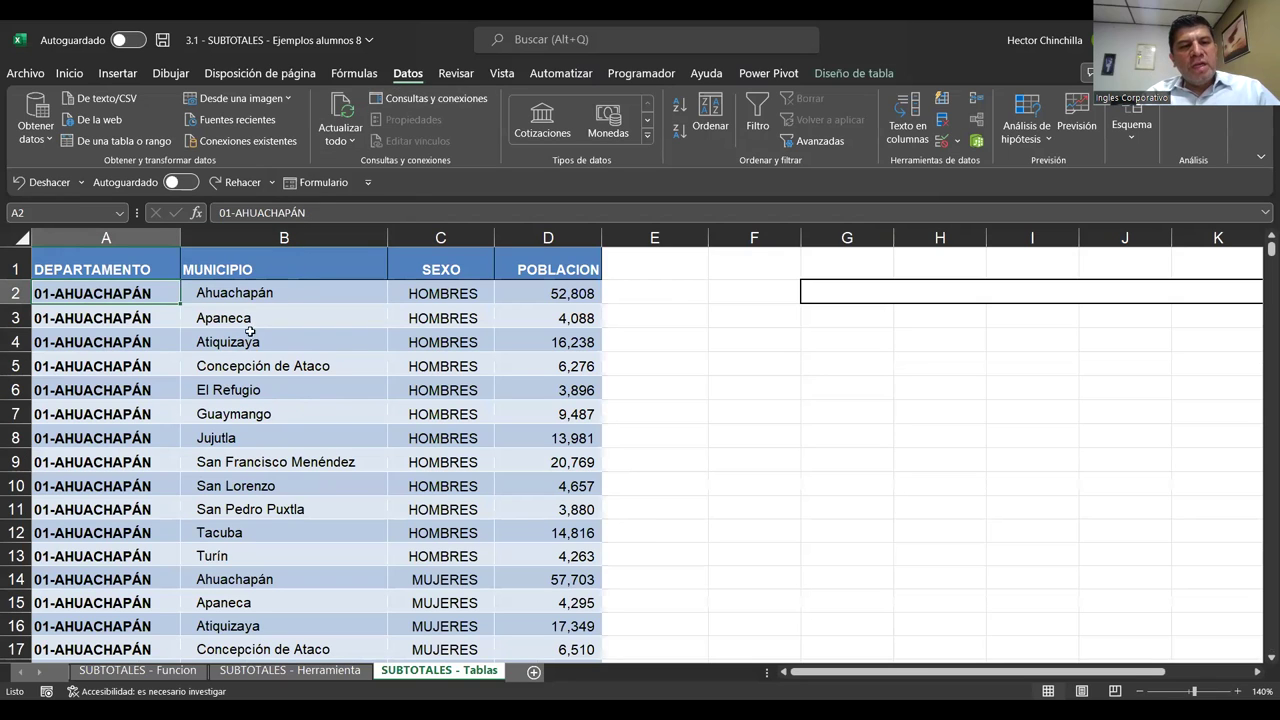
{"action": "left_click", "coordinate": [1133, 142]}
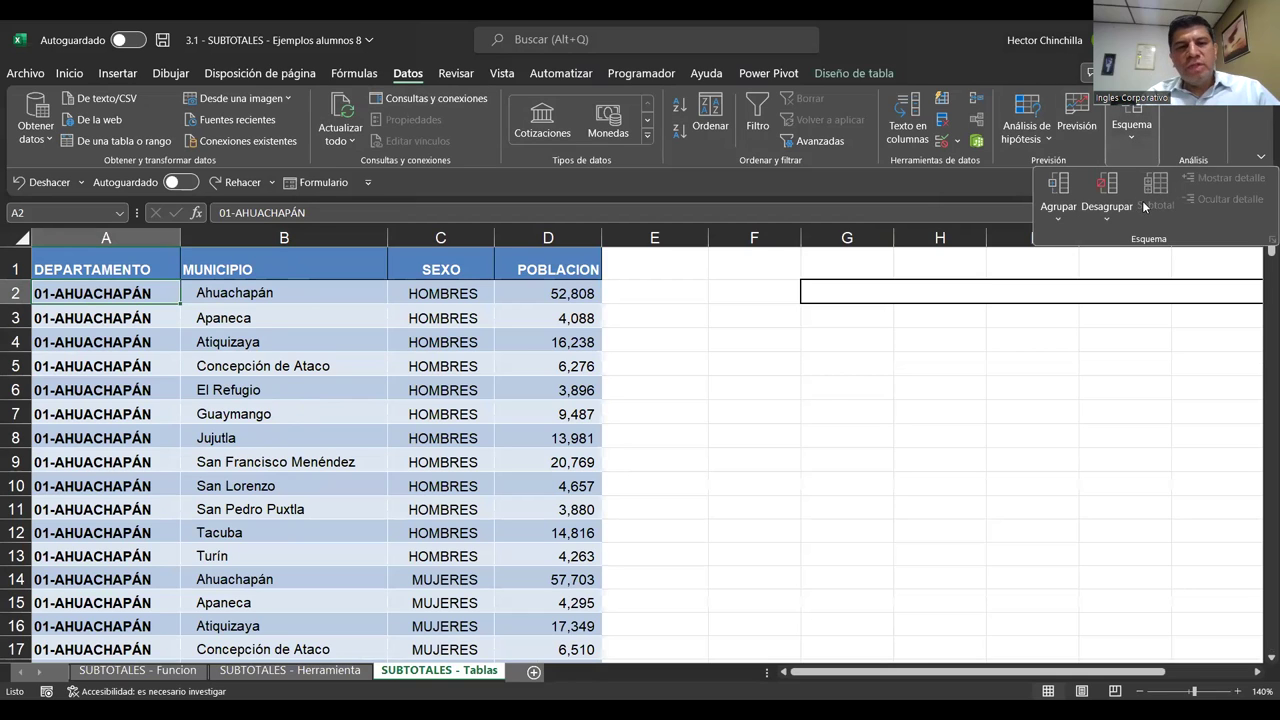
{"action": "left_click", "coordinate": [212, 362]}
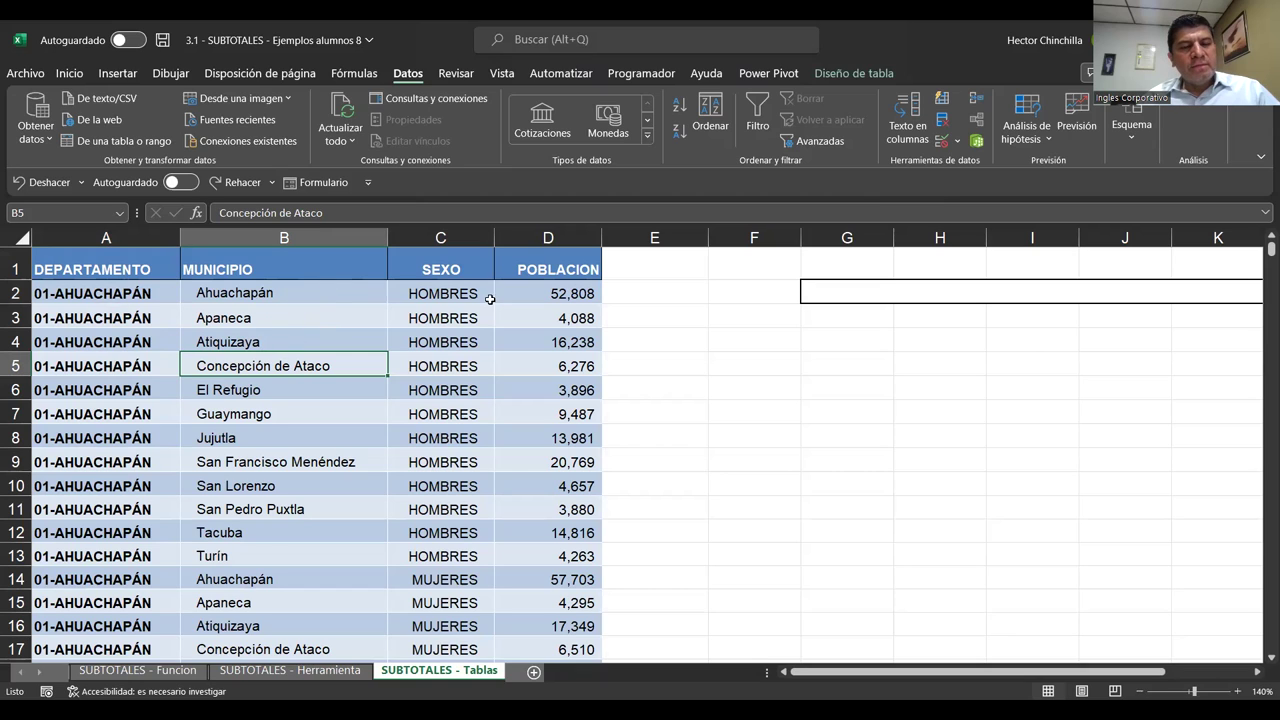
Step: Convert the population table on SUBTOTALES - Tablas back into a normal cell range, confirming with Sí
{"action": "right_click", "coordinate": [279, 319]}
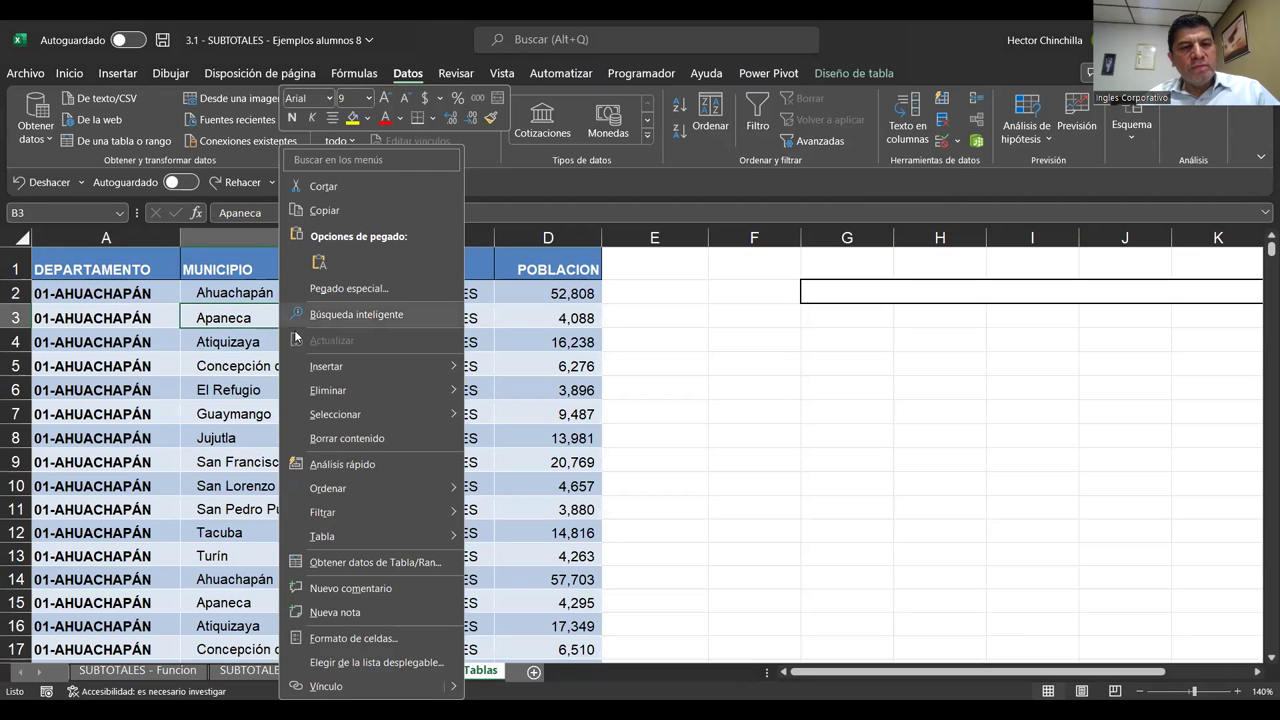
{"action": "left_click", "coordinate": [344, 538]}
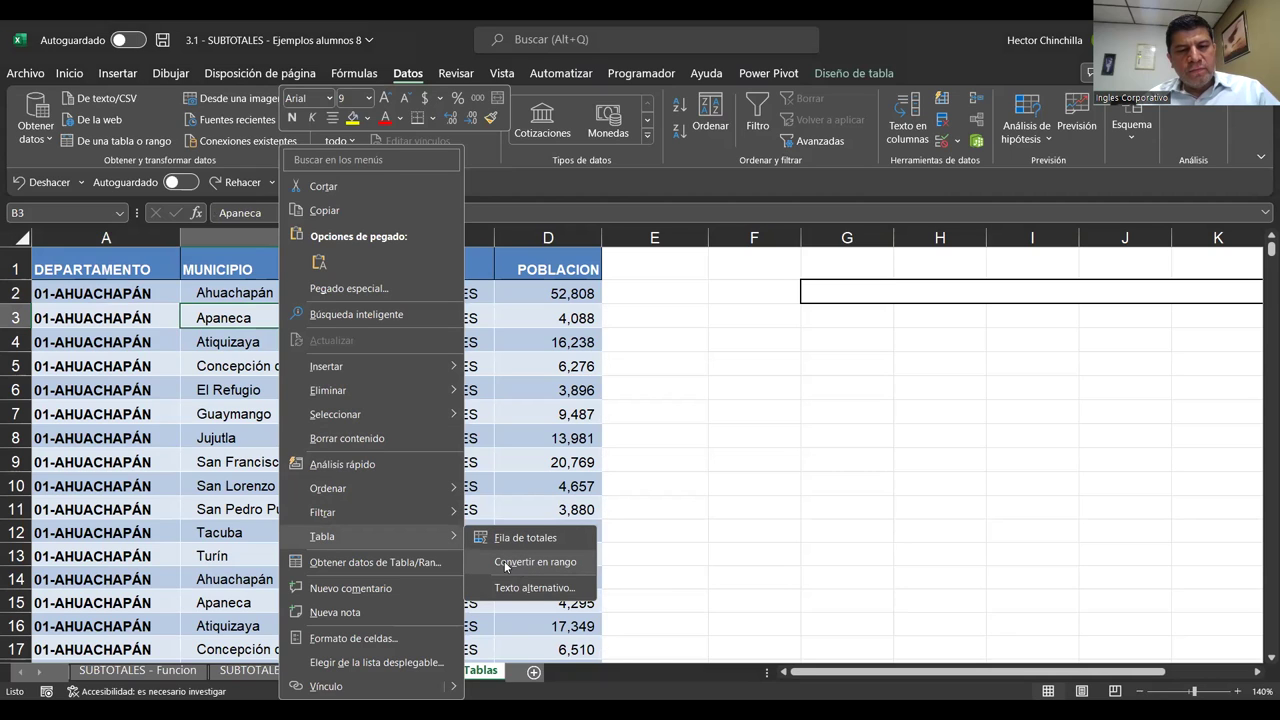
{"action": "left_click", "coordinate": [506, 564]}
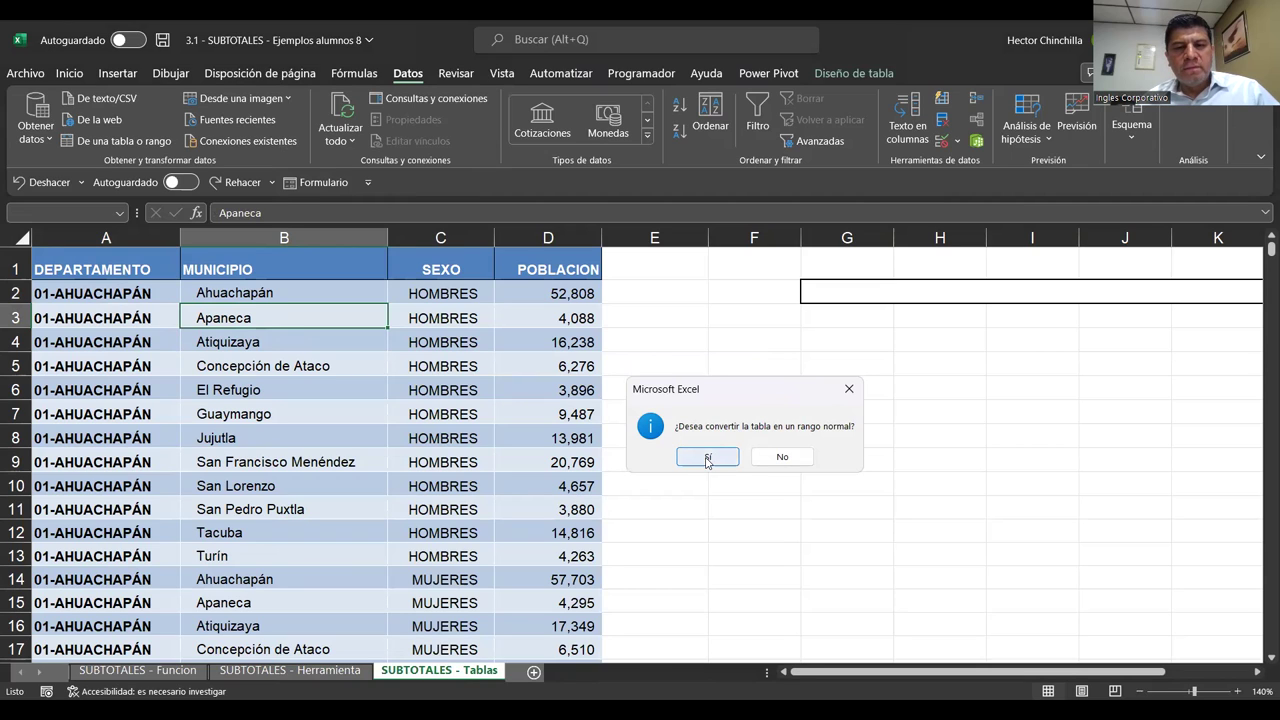
{"action": "left_click", "coordinate": [302, 366]}
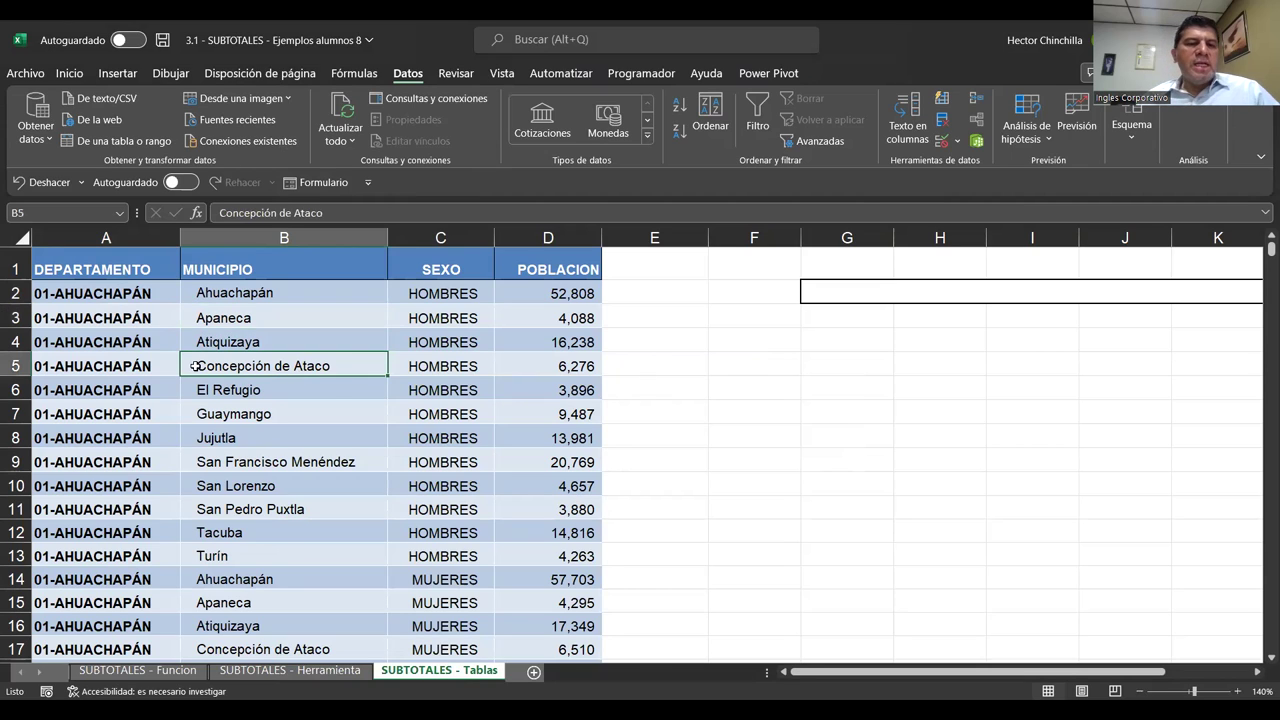
{"action": "left_click", "coordinate": [412, 408]}
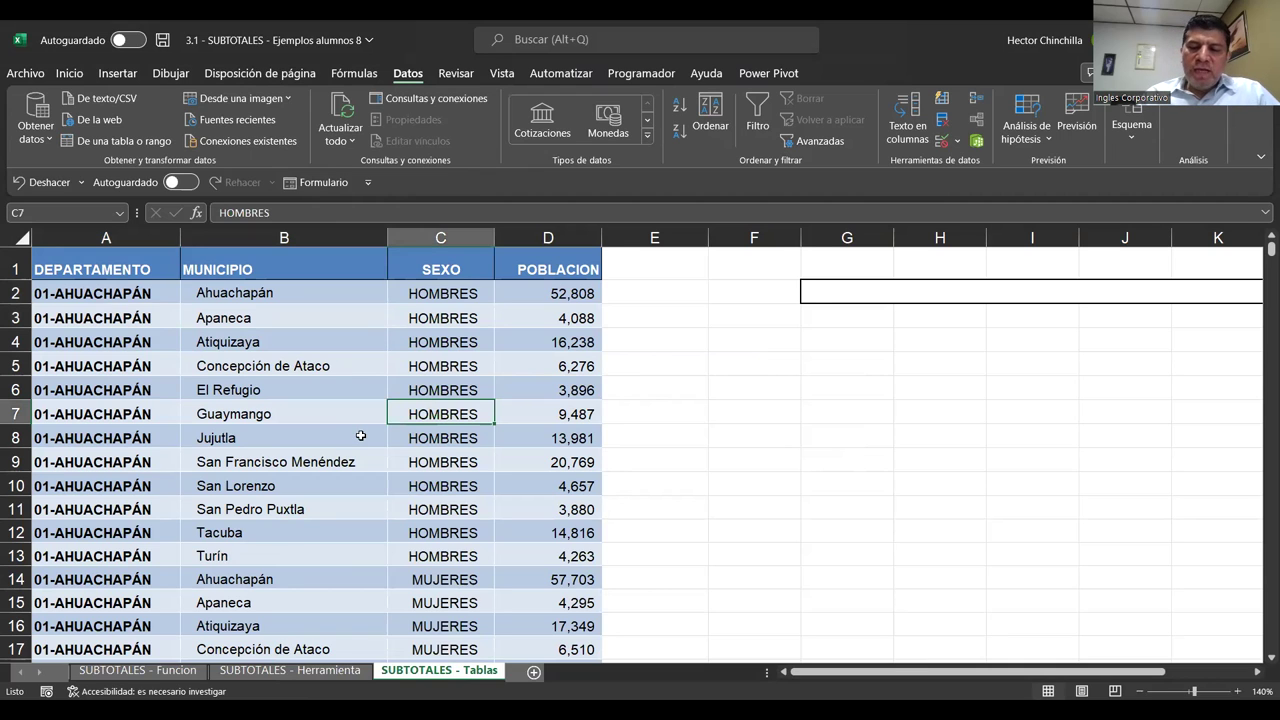
{"action": "key", "text": "ctrl+End"}
{"action": "left_click", "coordinate": [214, 507]}
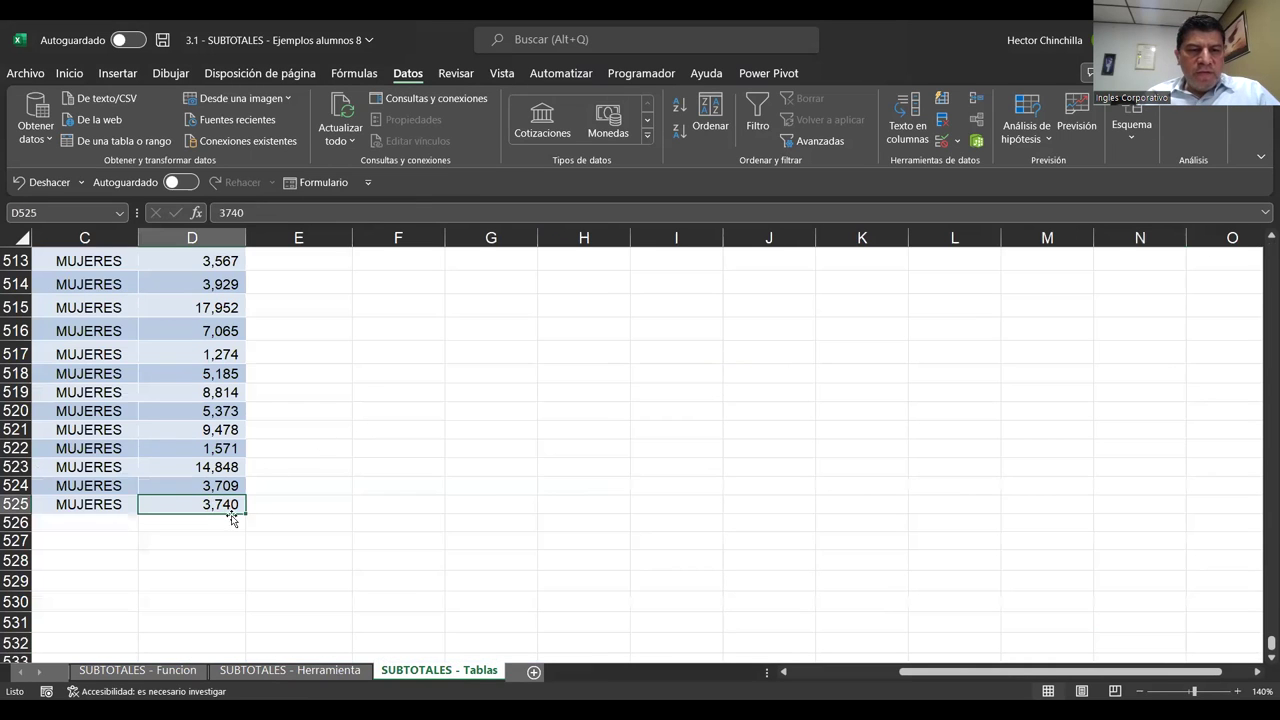
{"action": "key", "text": "ctrl+Left"}
{"action": "key", "text": "ctrl+Left"}
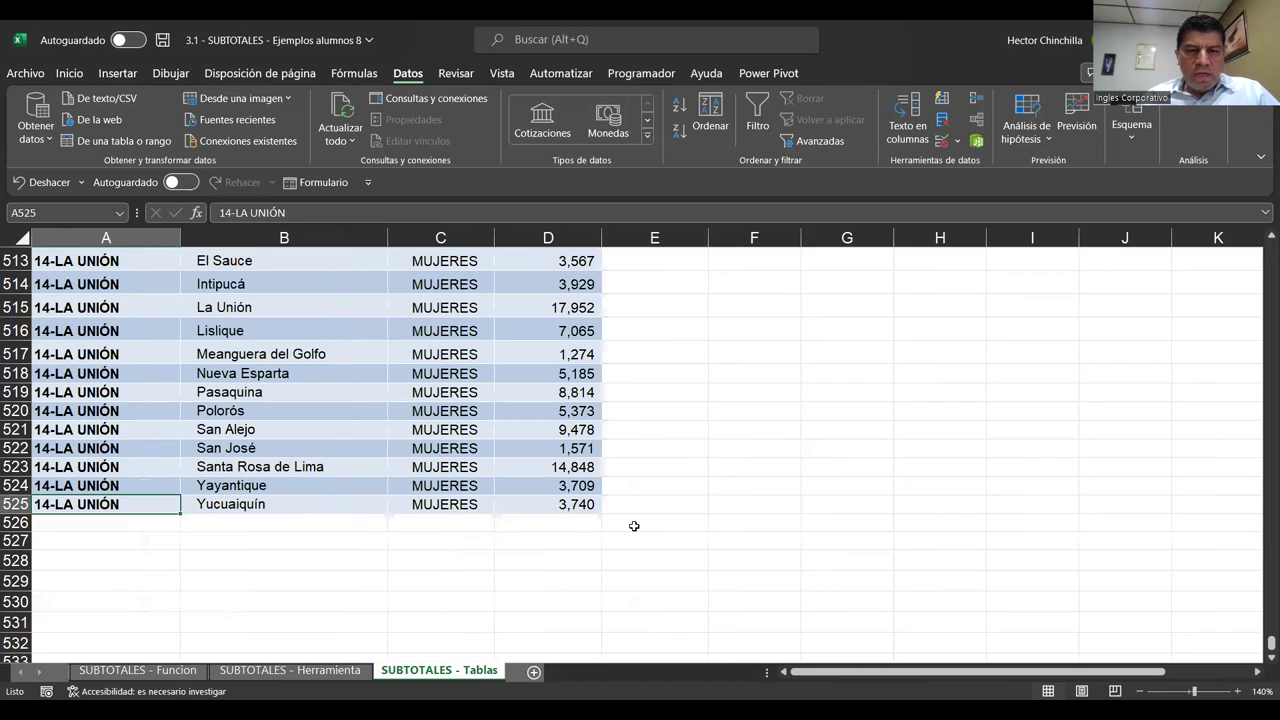
{"action": "key", "text": "ctrl+Up"}
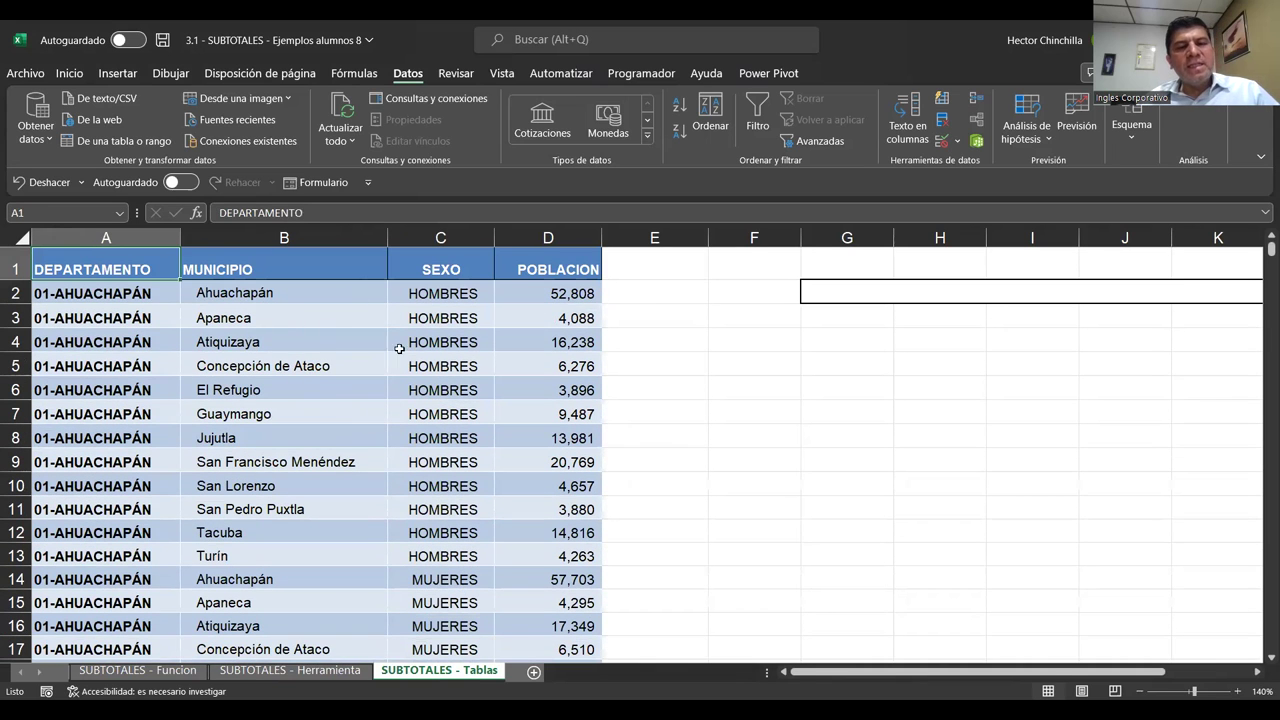
{"action": "left_click", "coordinate": [268, 318]}
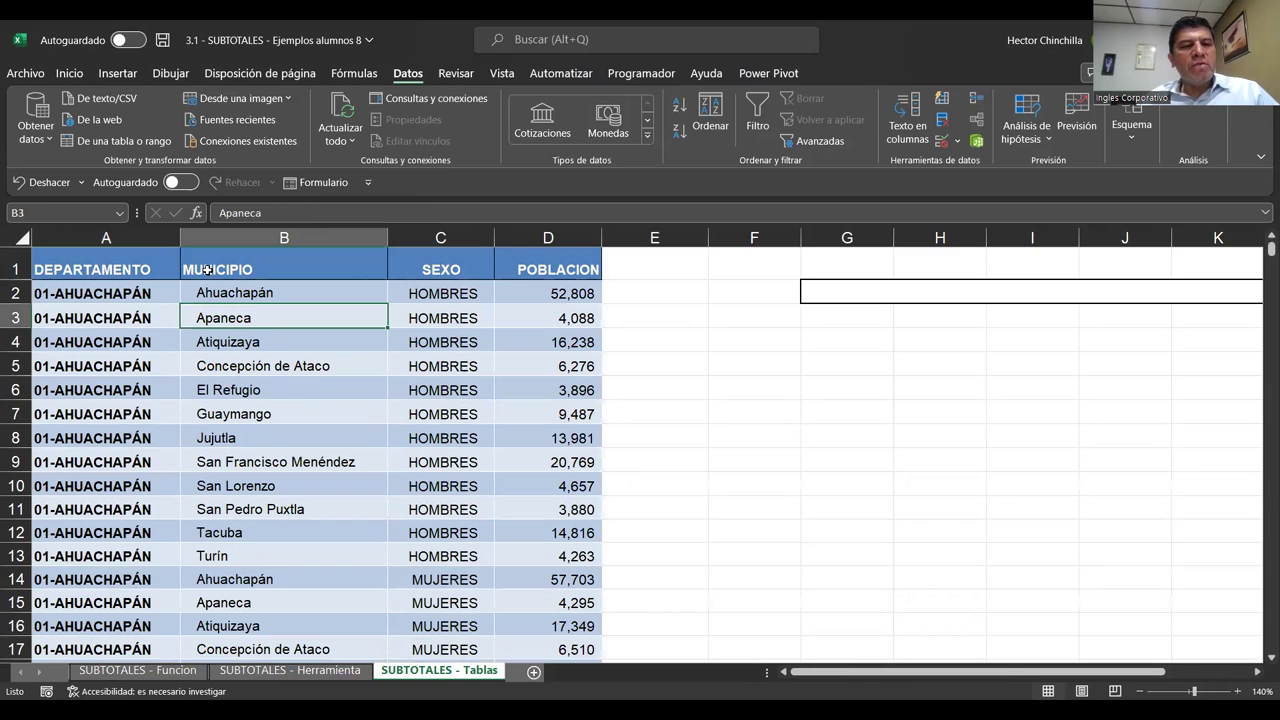
{"action": "left_click", "coordinate": [208, 270]}
{"action": "left_click", "coordinate": [218, 342]}
{"action": "left_click", "coordinate": [118, 322]}
{"action": "left_click", "coordinate": [132, 388]}
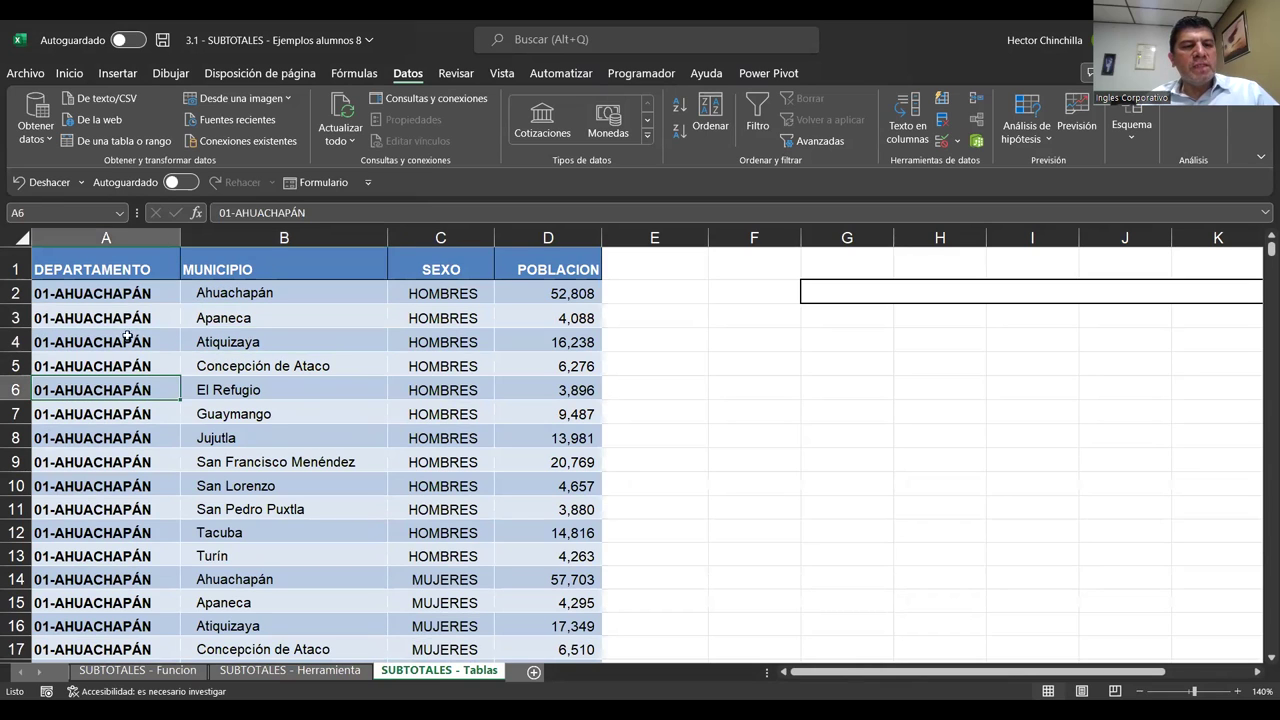
{"action": "left_click", "coordinate": [122, 274]}
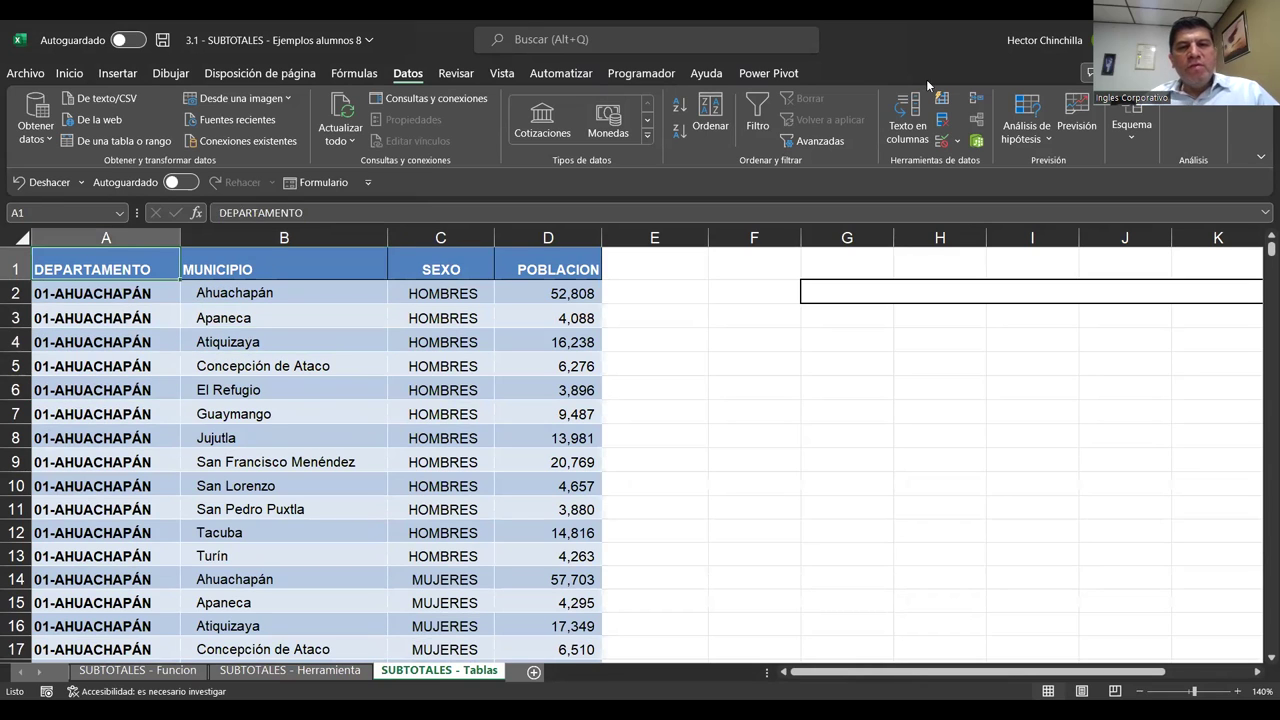
{"action": "left_click_drag", "start_coordinate": [152, 272], "coordinate": [292, 270]}
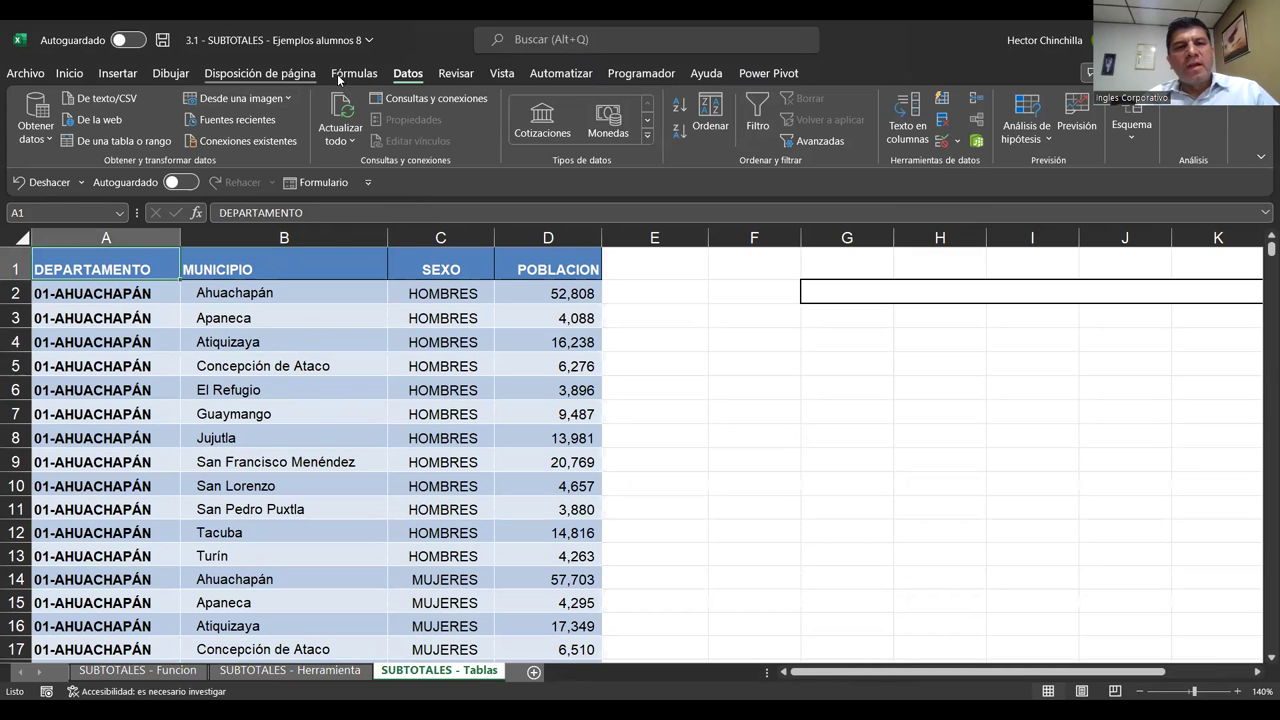
Step: Insert Suma subtotals of POBLACION at each change in DEPARTAMENTO
{"action": "left_click", "coordinate": [1133, 143]}
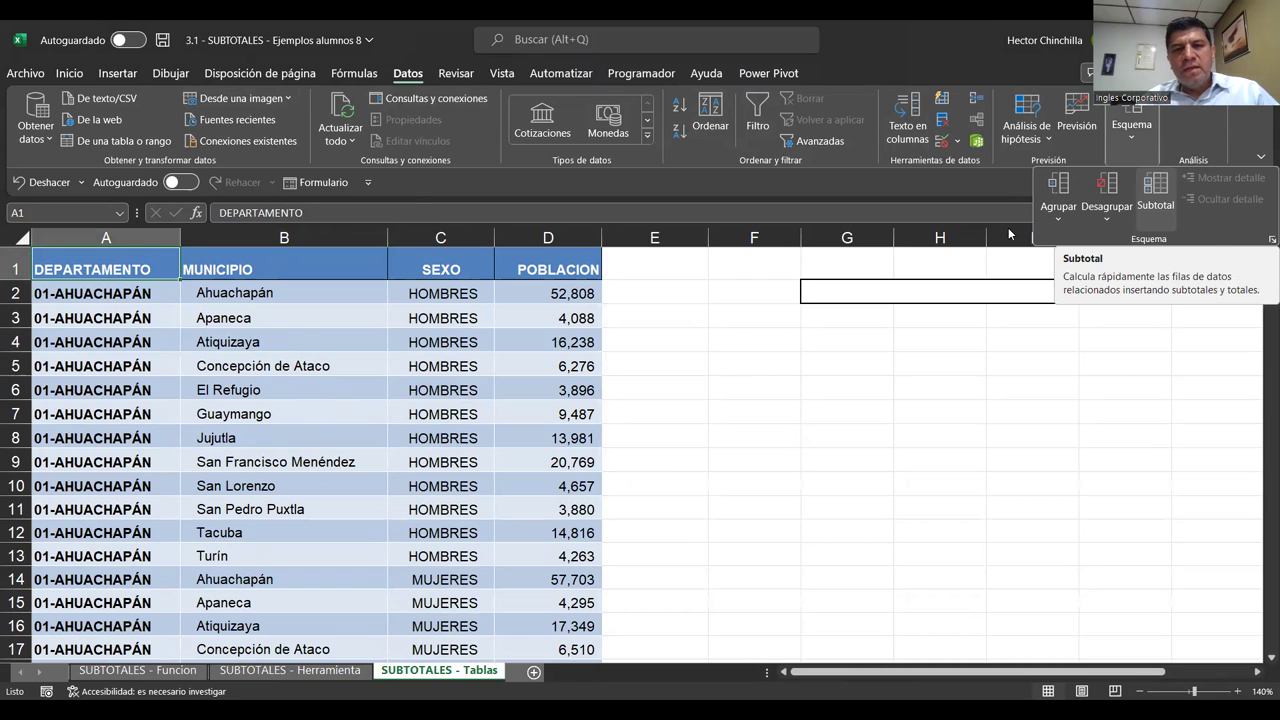
{"action": "left_click", "coordinate": [1156, 195]}
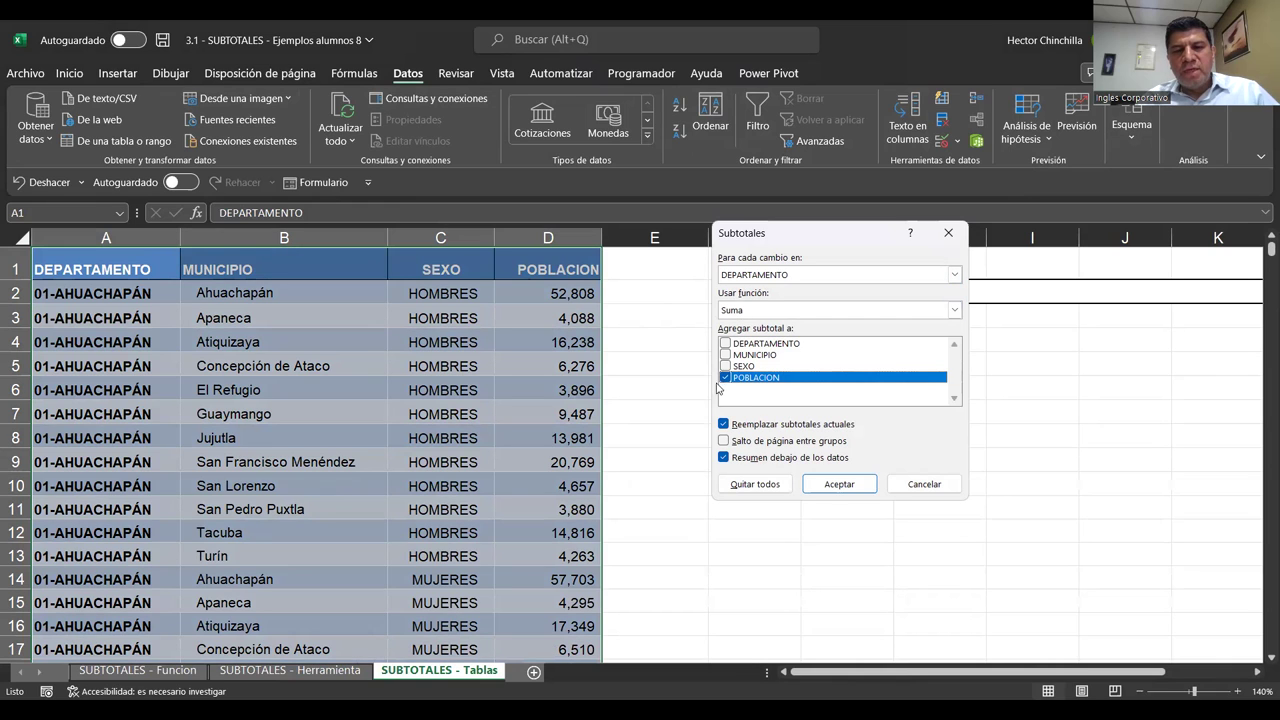
{"action": "left_click", "coordinate": [839, 484]}
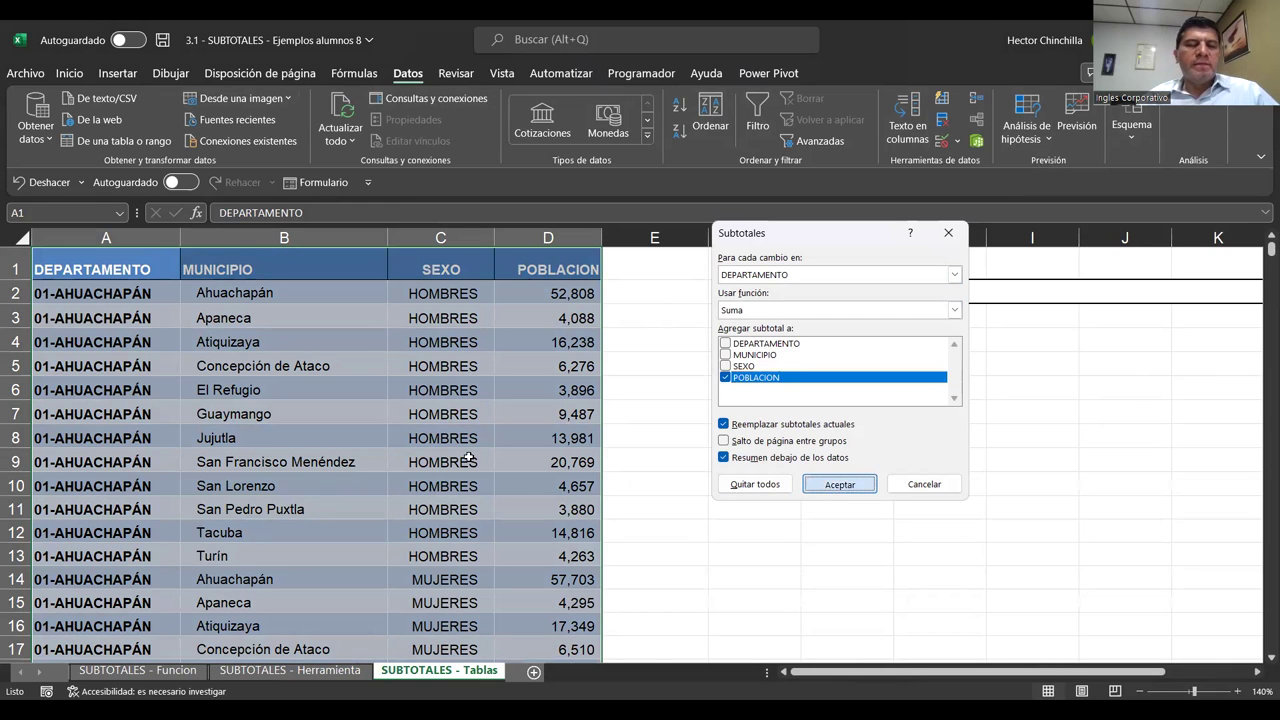
{"action": "left_click", "coordinate": [198, 366]}
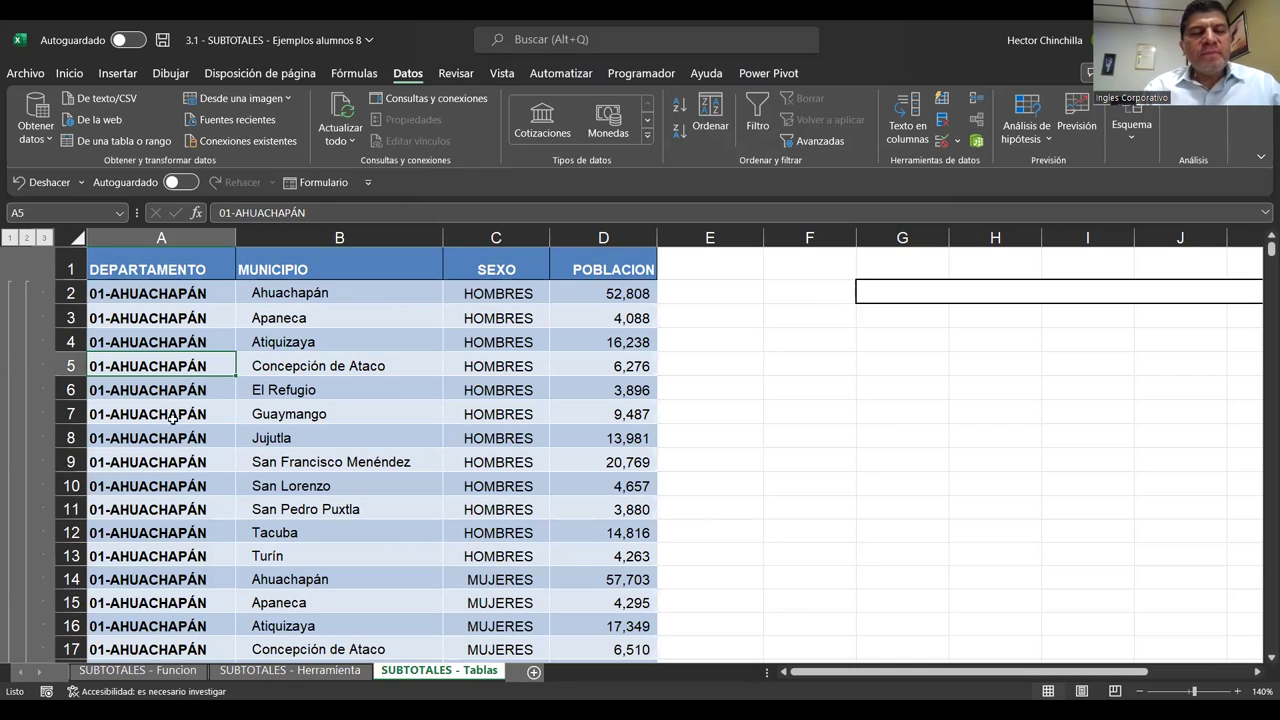
{"action": "left_click", "coordinate": [205, 318]}
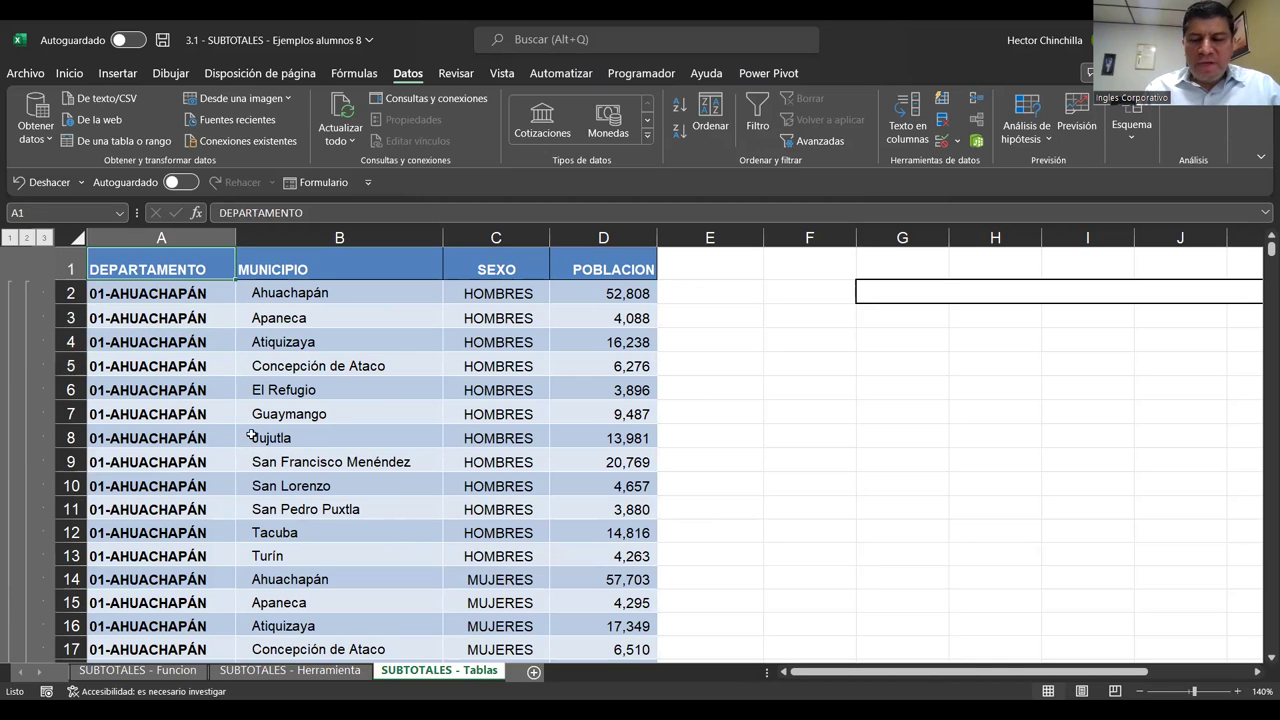
{"action": "left_click", "coordinate": [187, 342]}
{"action": "left_click", "coordinate": [192, 274]}
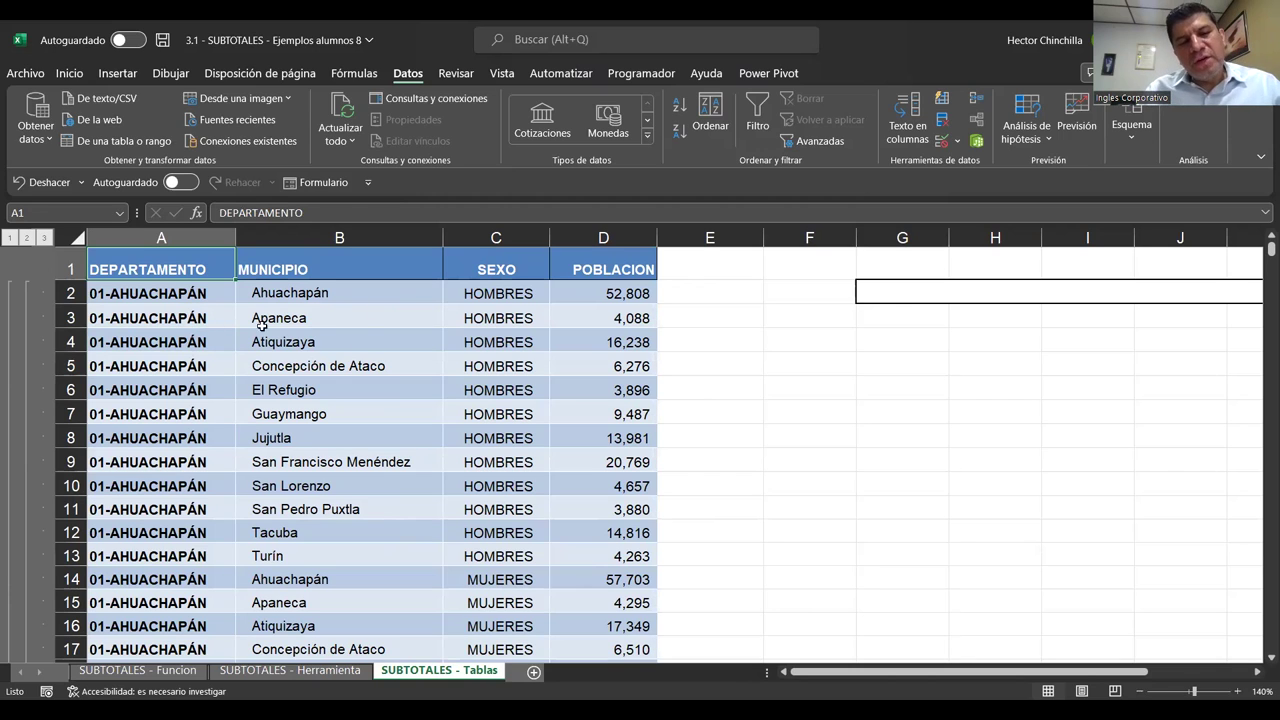
{"action": "left_click", "coordinate": [210, 343]}
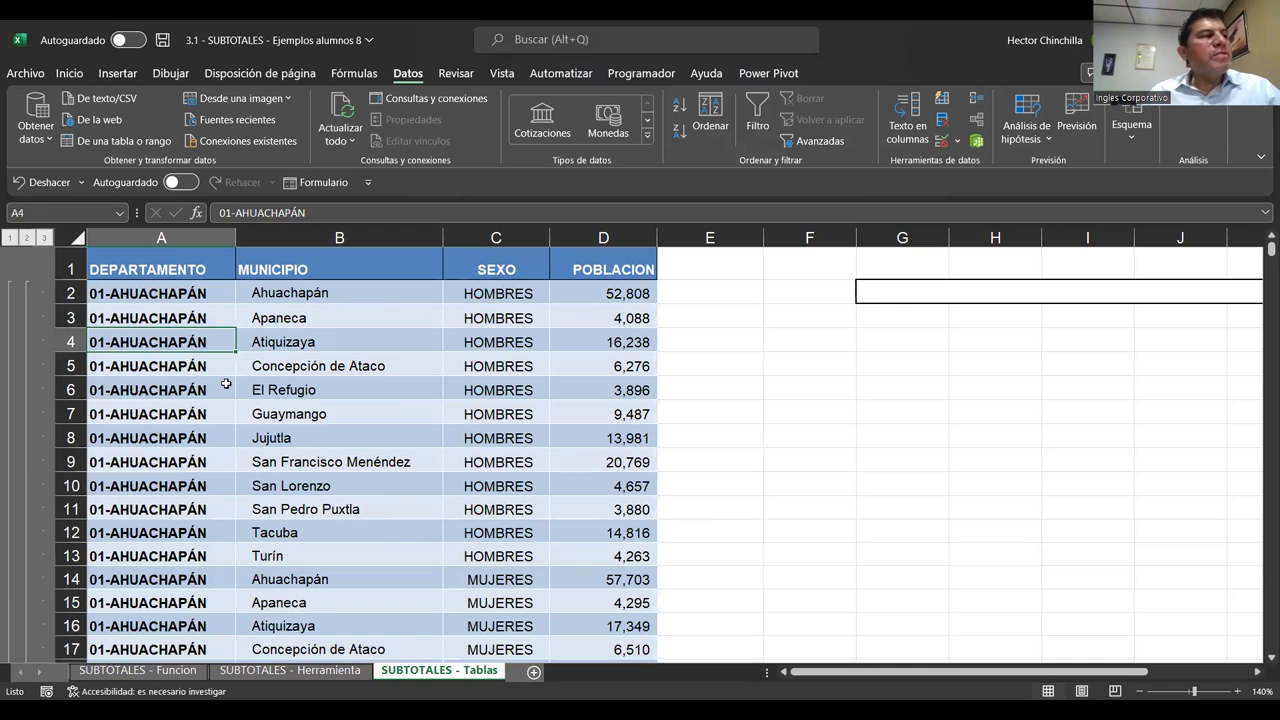
{"action": "left_click", "coordinate": [192, 376]}
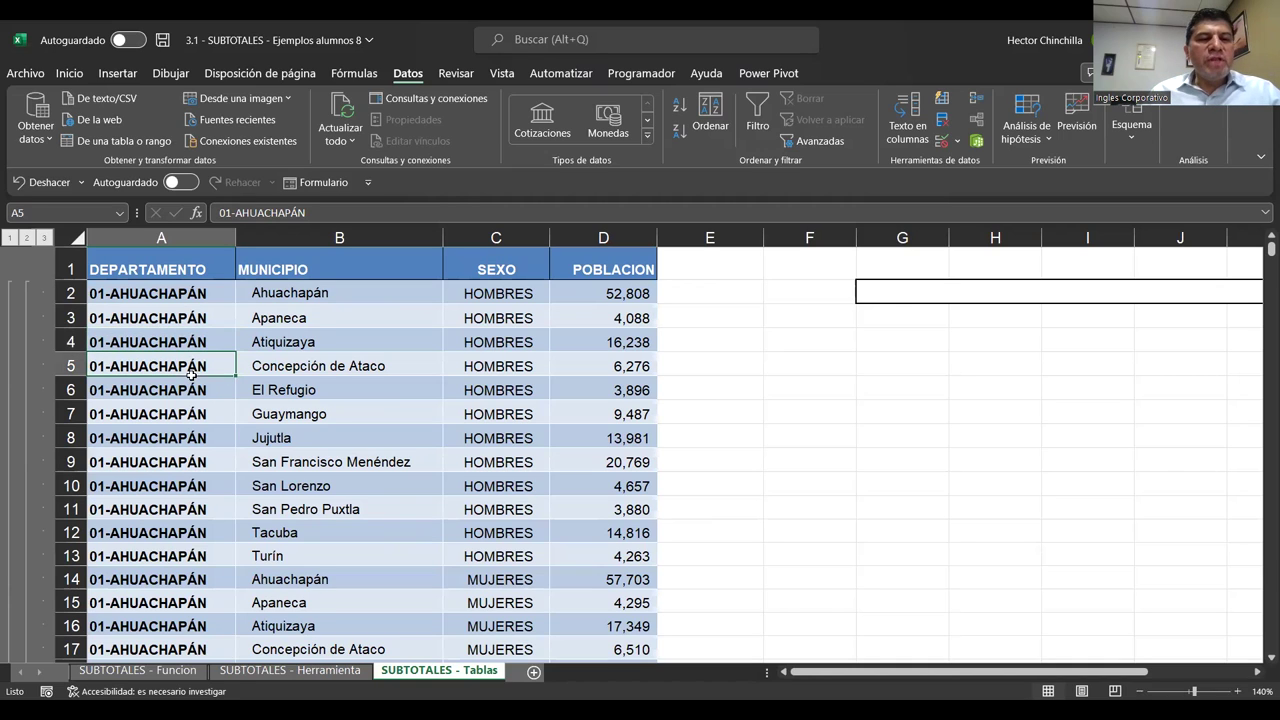
{"action": "left_click", "coordinate": [180, 272]}
{"action": "left_click", "coordinate": [193, 363]}
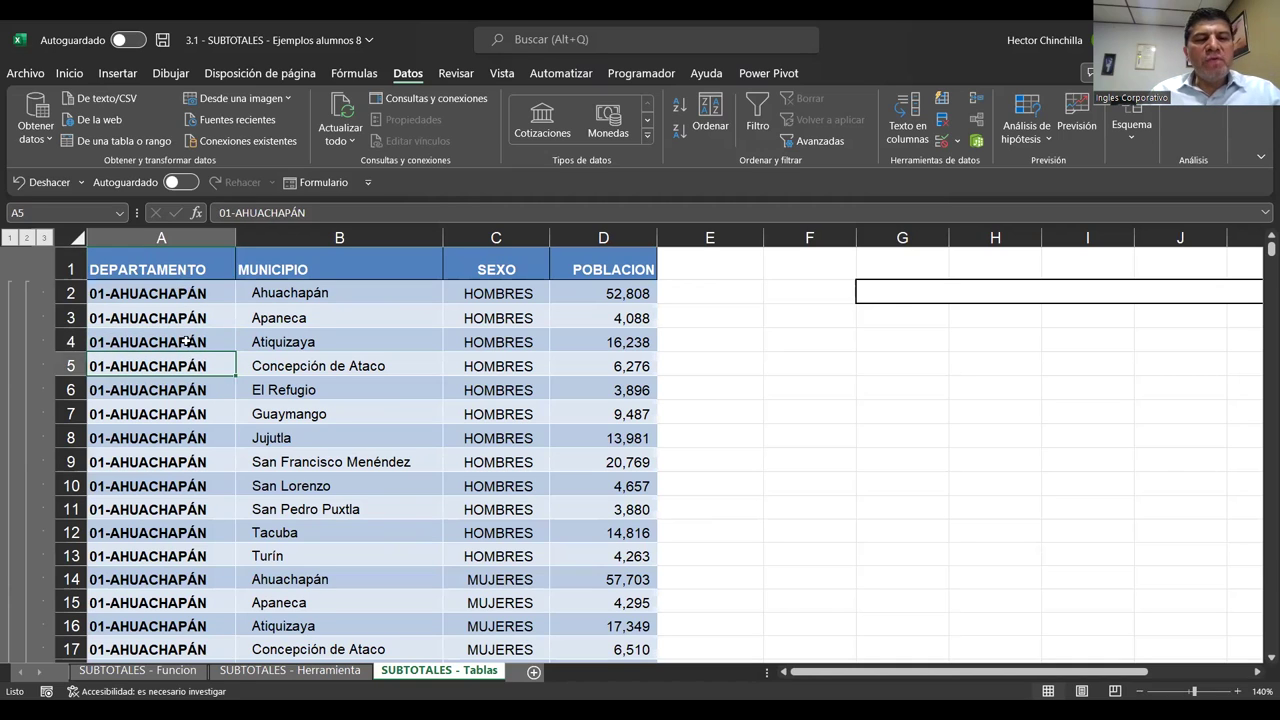
{"action": "left_click", "coordinate": [178, 274]}
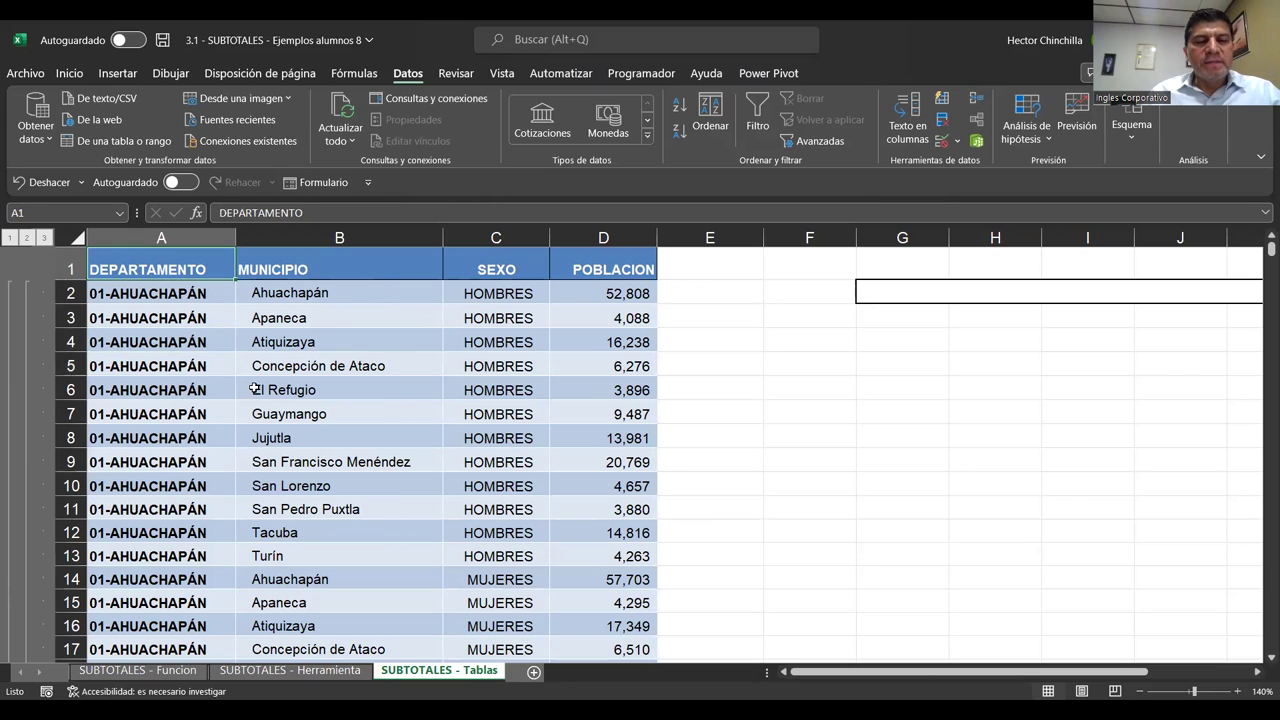
{"action": "left_click", "coordinate": [182, 364]}
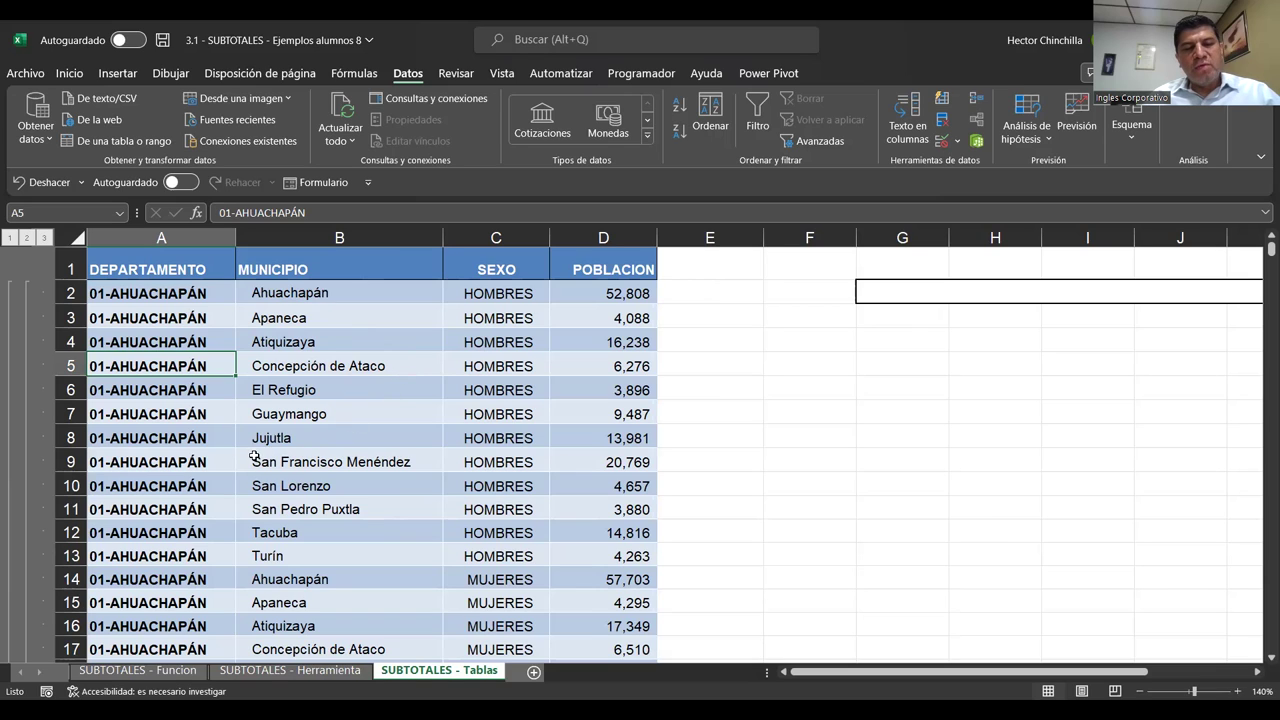
{"action": "left_click", "coordinate": [380, 244]}
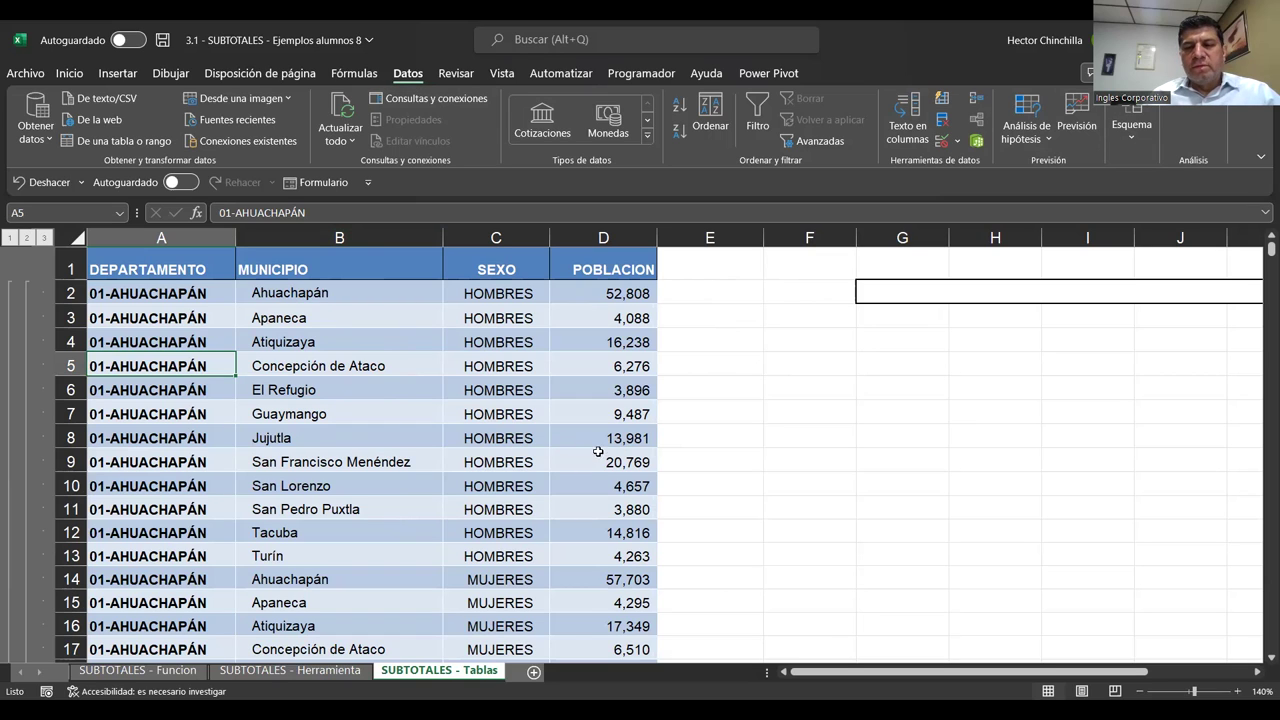
{"action": "left_click", "coordinate": [308, 413]}
{"action": "left_click", "coordinate": [233, 485]}
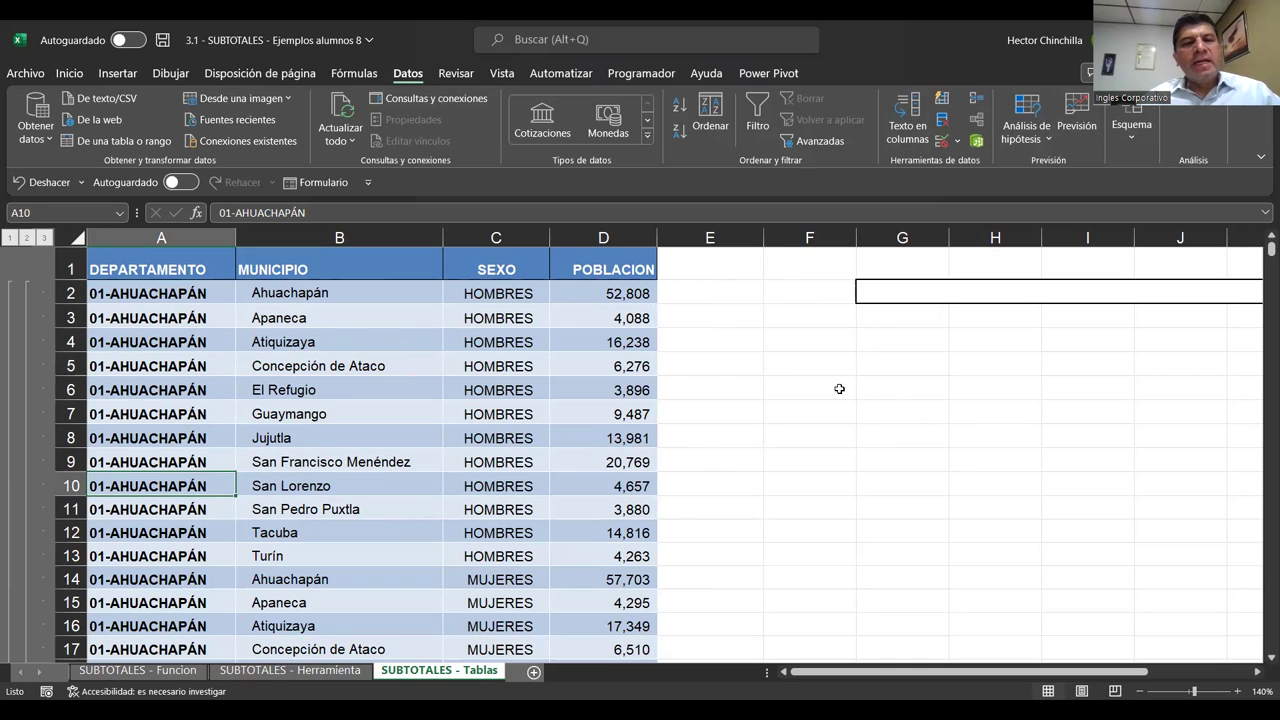
{"action": "left_click", "coordinate": [394, 348]}
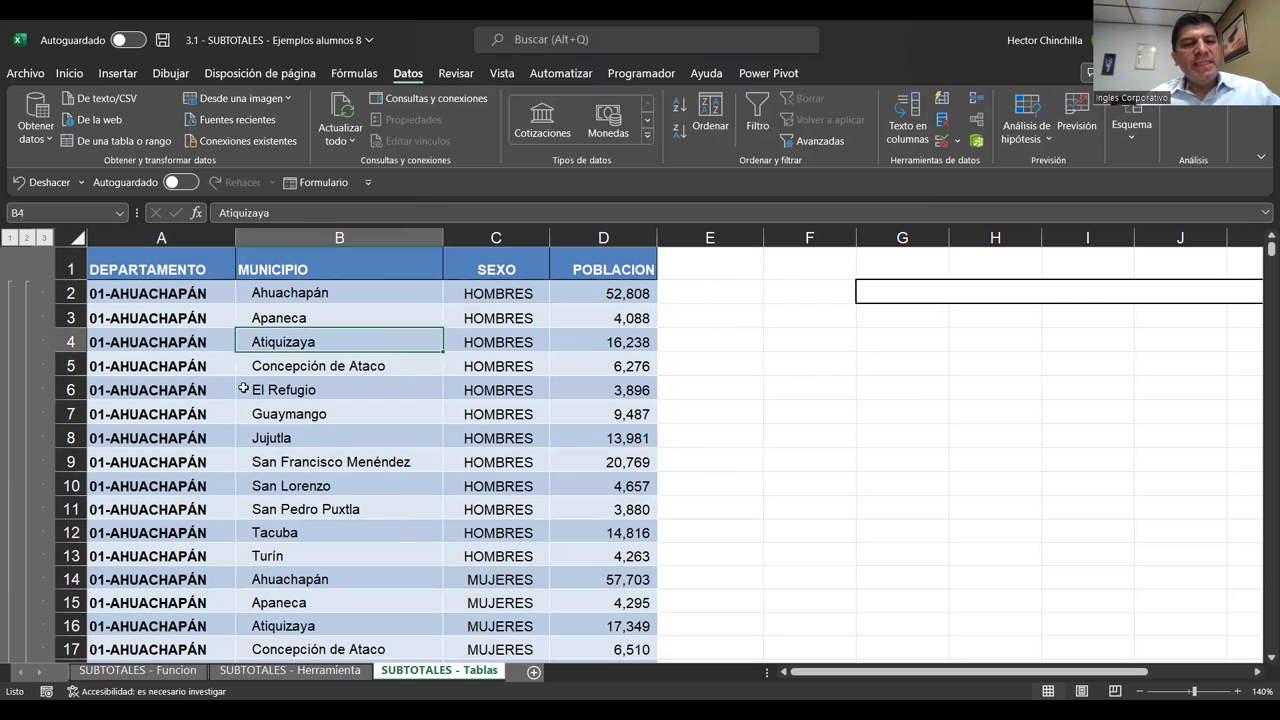
{"action": "left_click", "coordinate": [166, 352]}
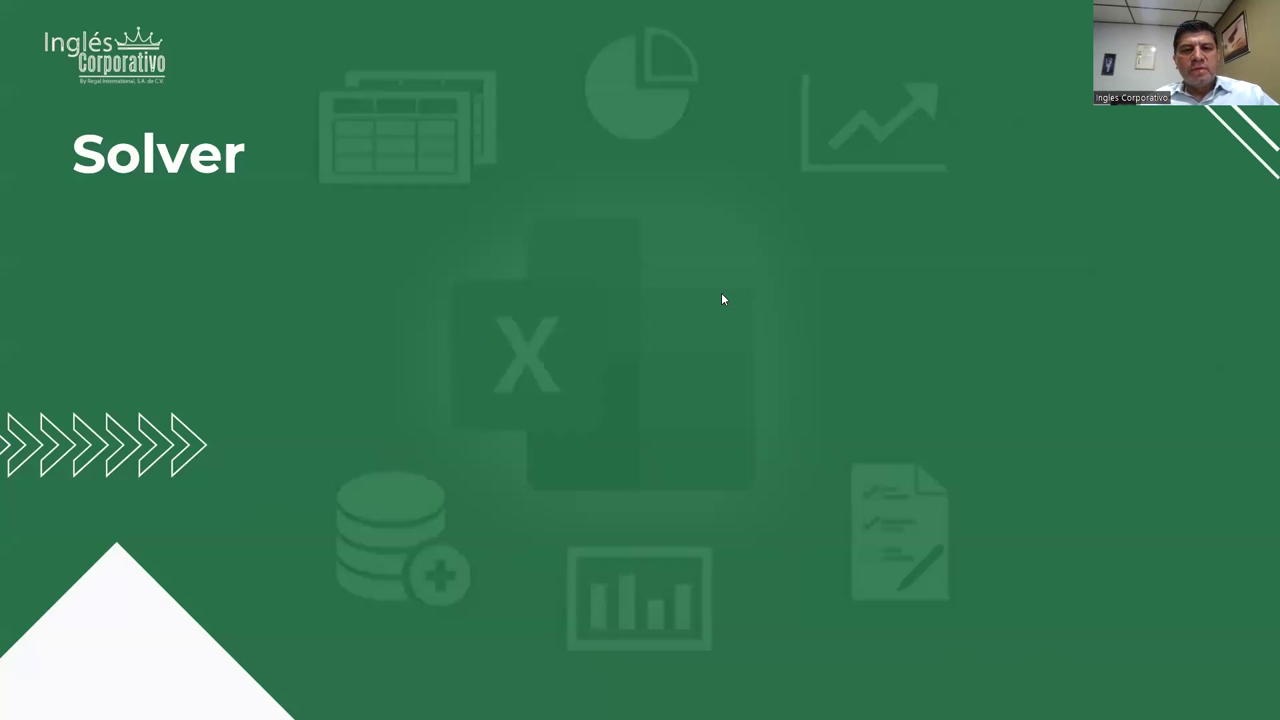
Step: Reveal the four Solver bullets: its definition, optimal values, decision-variable cells and constraints
{"action": "left_click", "coordinate": [622, 344]}
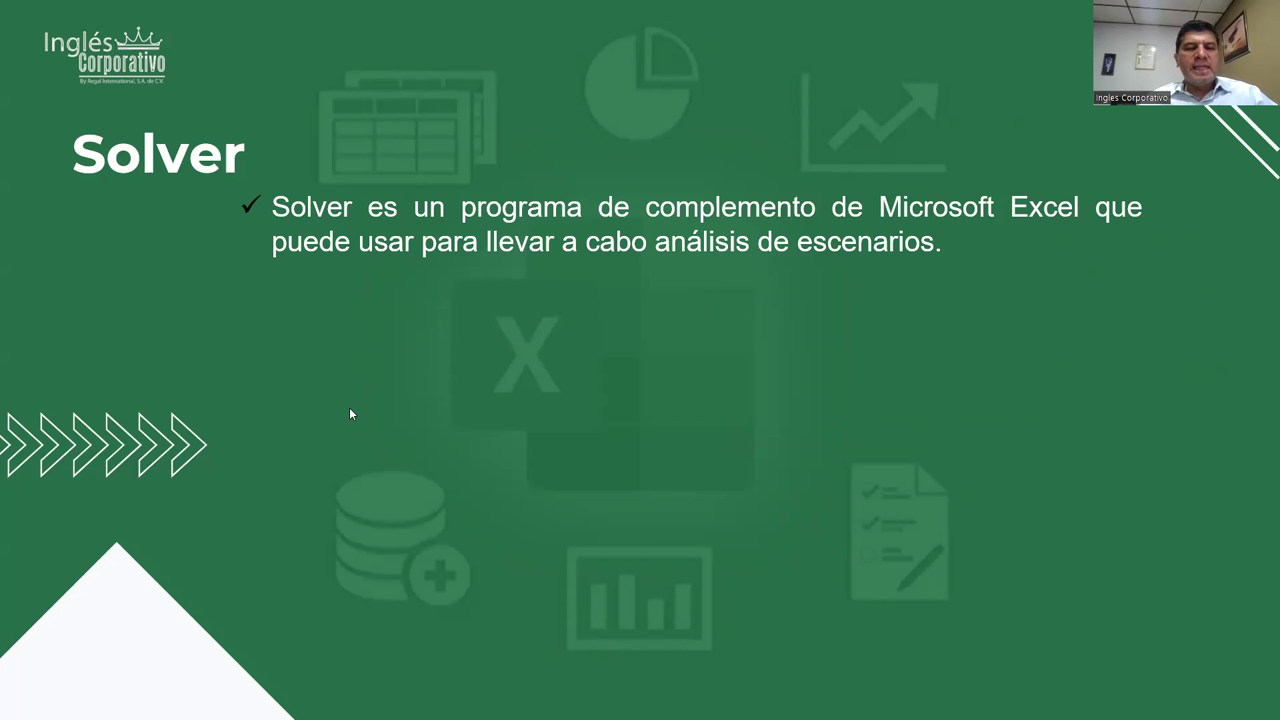
{"action": "left_click", "coordinate": [542, 401]}
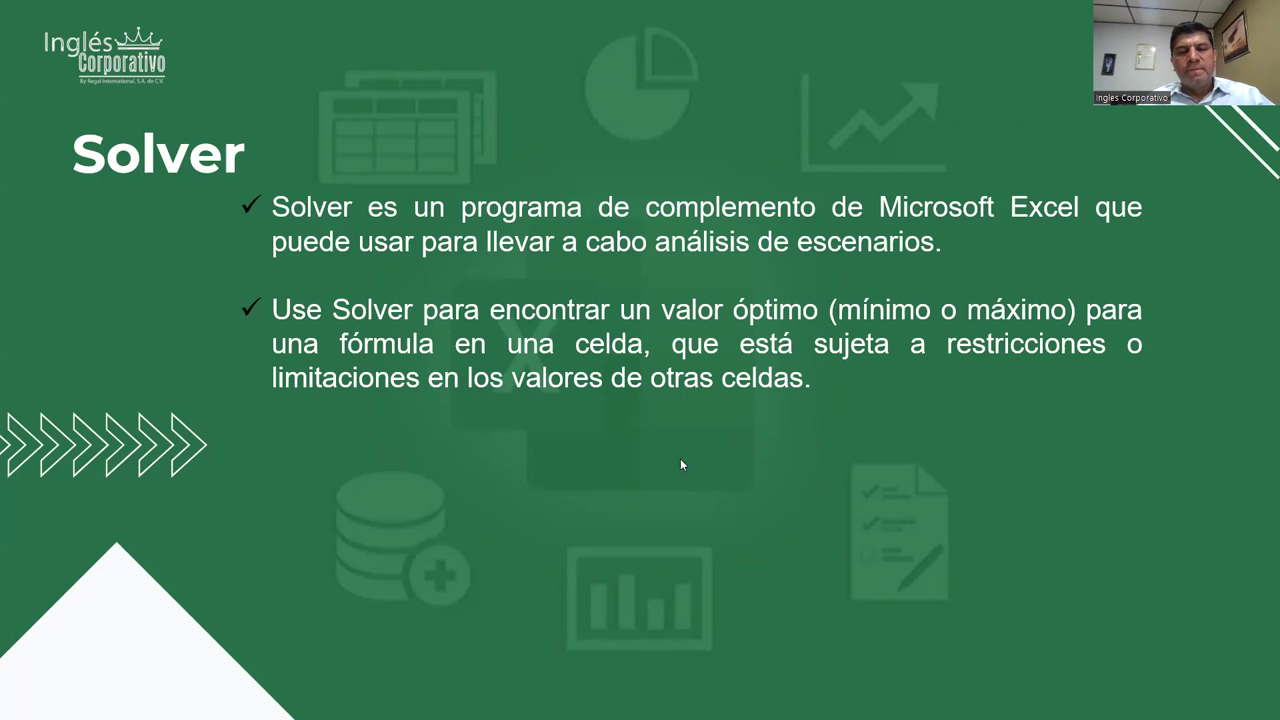
{"action": "left_click", "coordinate": [628, 462]}
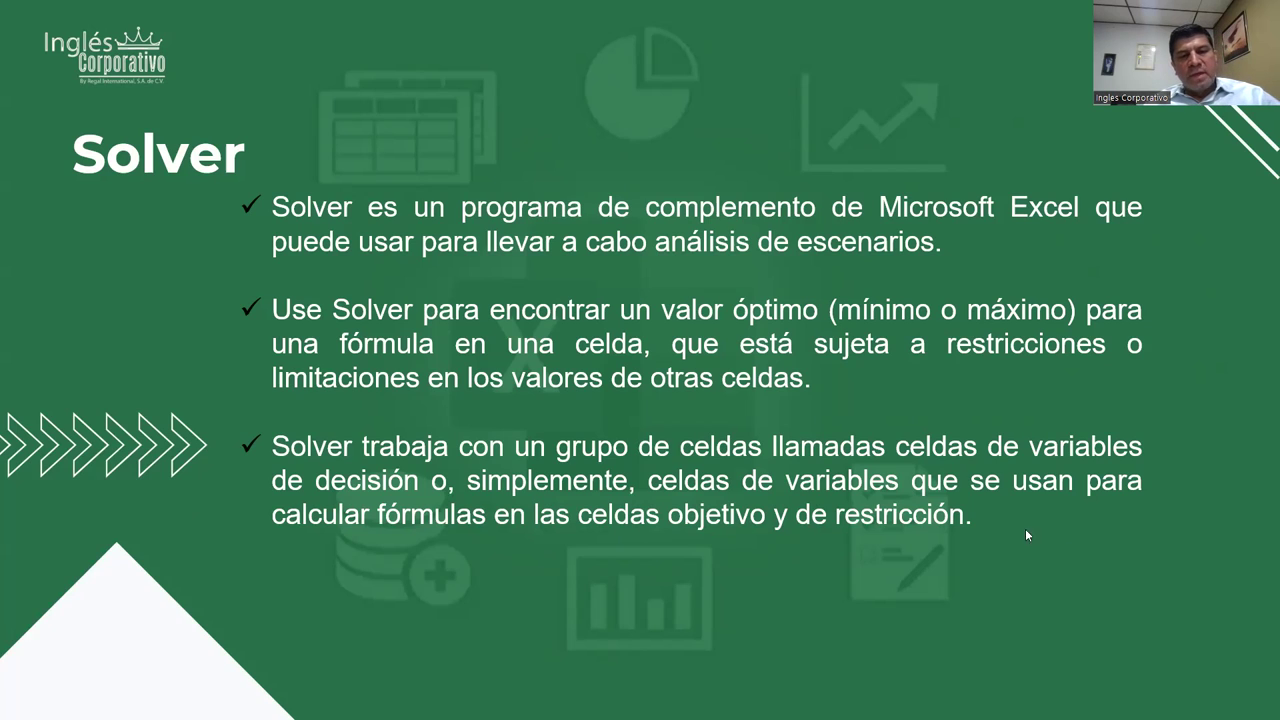
{"action": "left_click", "coordinate": [587, 516]}
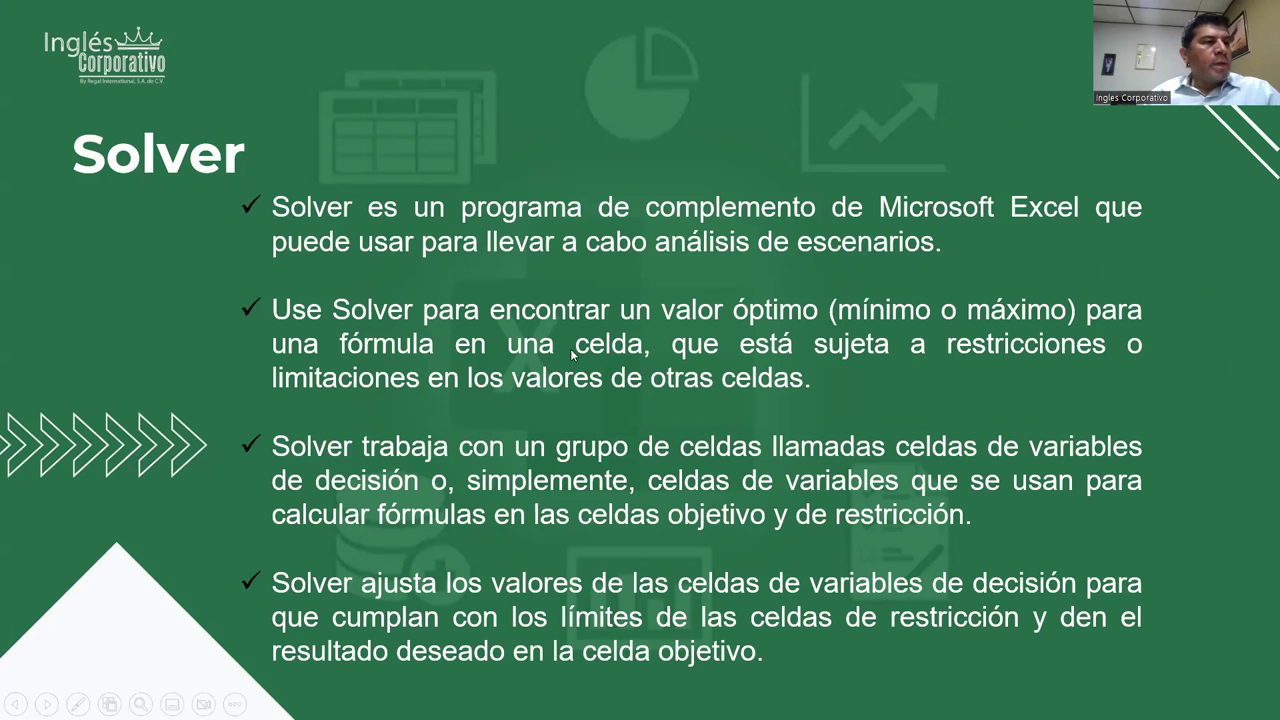
{"action": "left_click", "coordinate": [487, 443]}
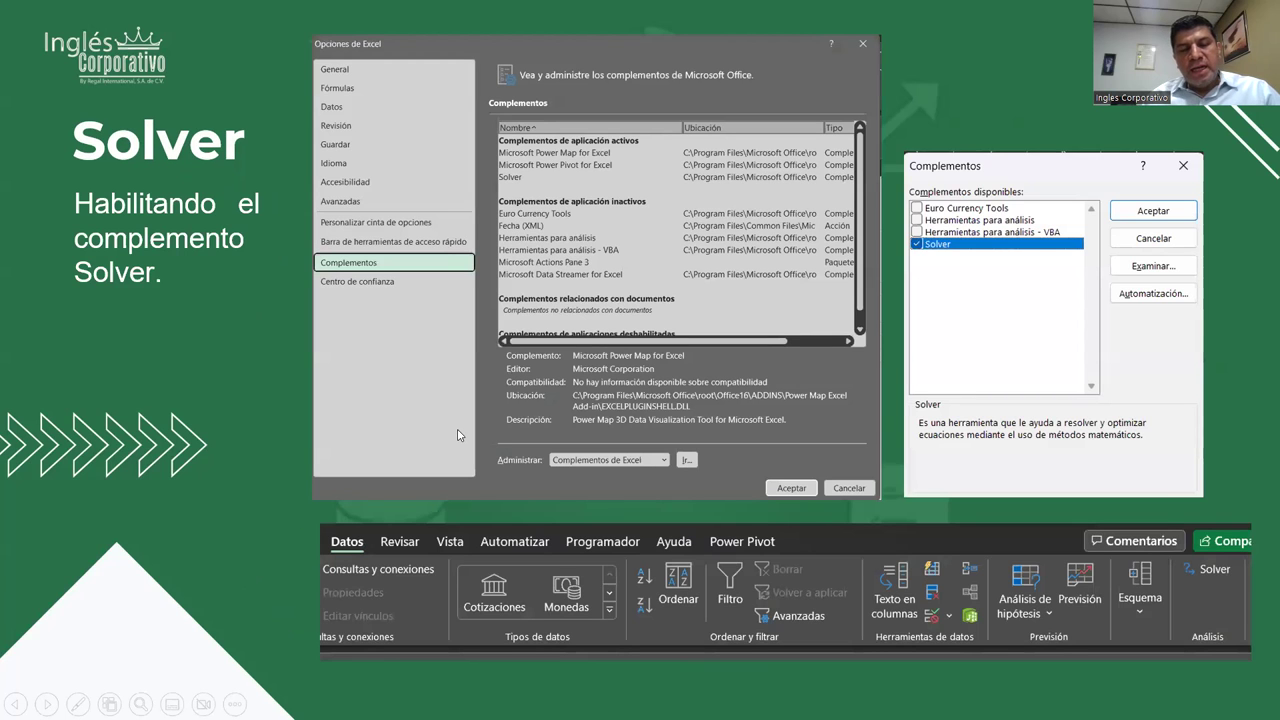
{"action": "left_click", "coordinate": [458, 435]}
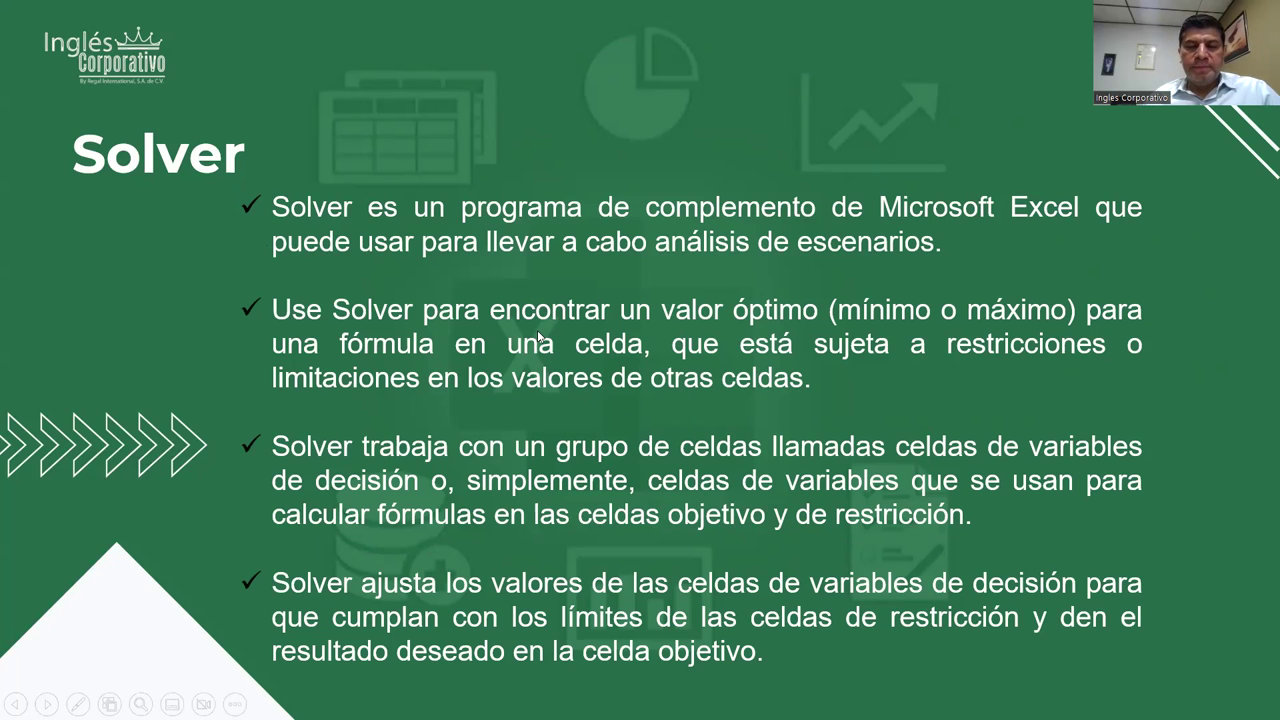
Step: Advance the slideshow to the 'Habilitando el complemento Solver' slide
{"action": "key", "text": "Right"}
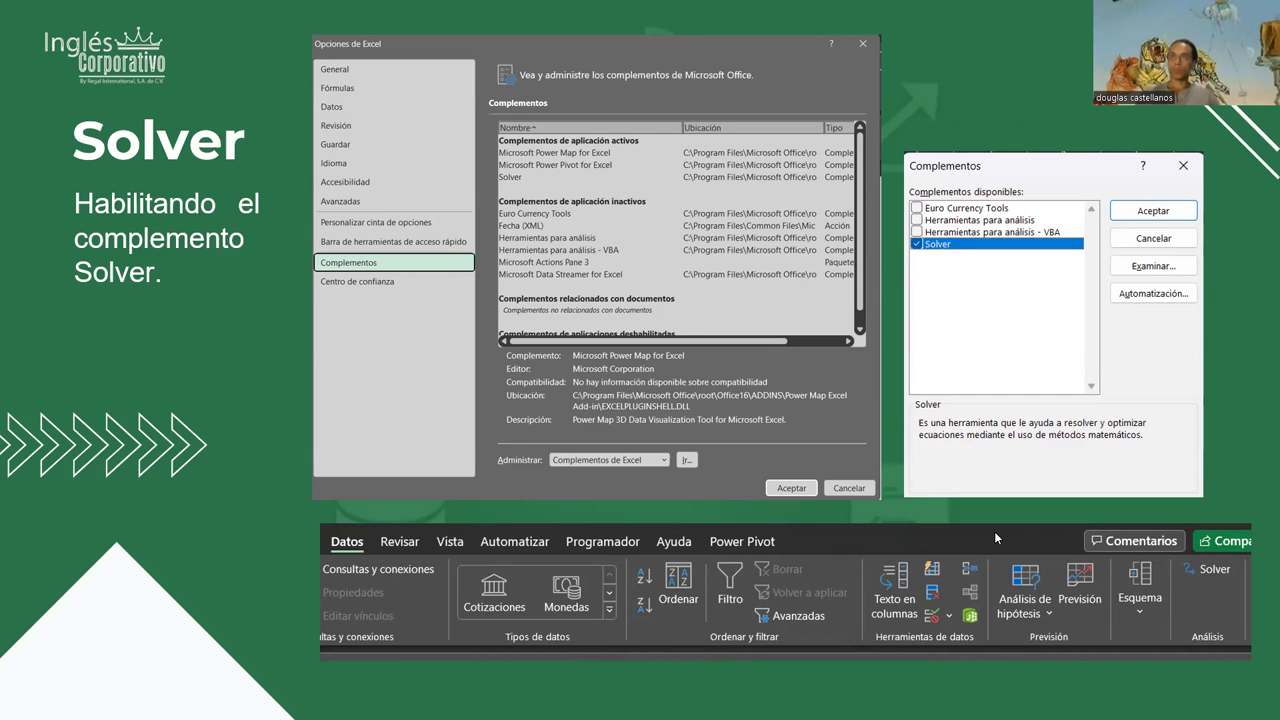
Step: End the slideshow to show the 3.2 - SOLVER workbook on sheet Ejemplo1-a
{"action": "left_click", "coordinate": [666, 26]}
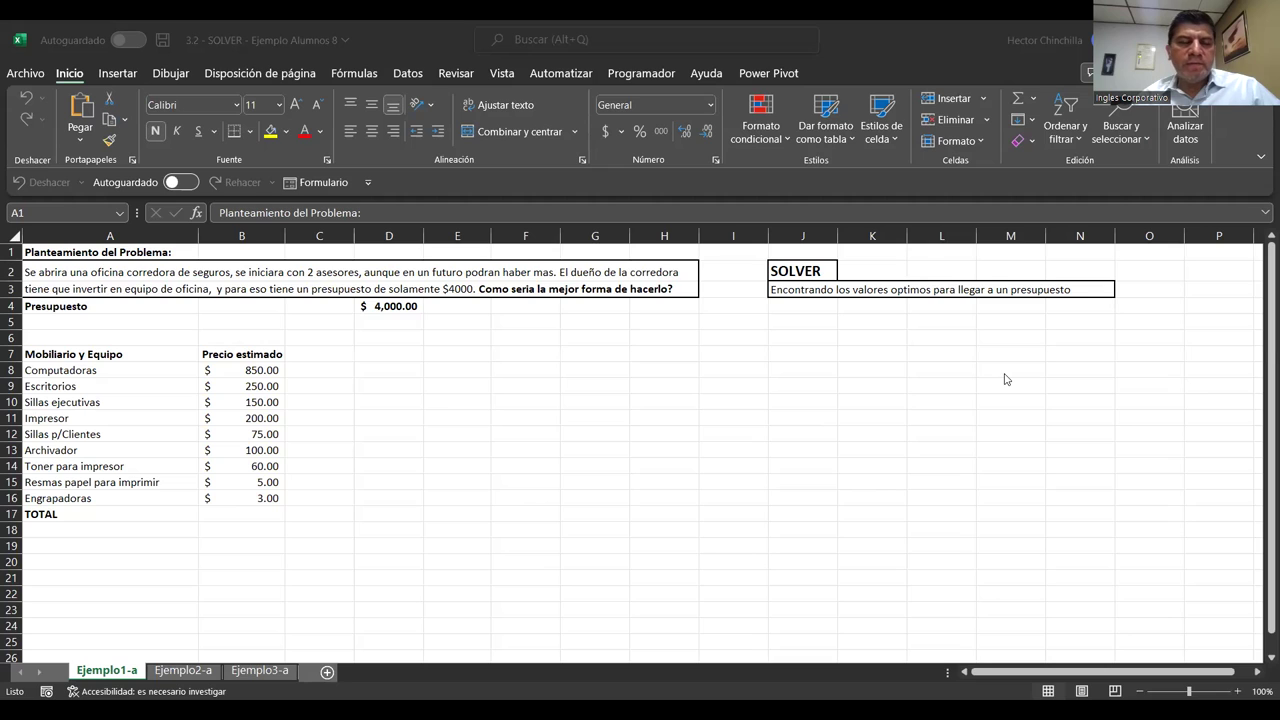
Step: Focus the Ejemplo1-a workbook and switch to the Datos tab to look for Solver
{"action": "left_click", "coordinate": [110, 338]}
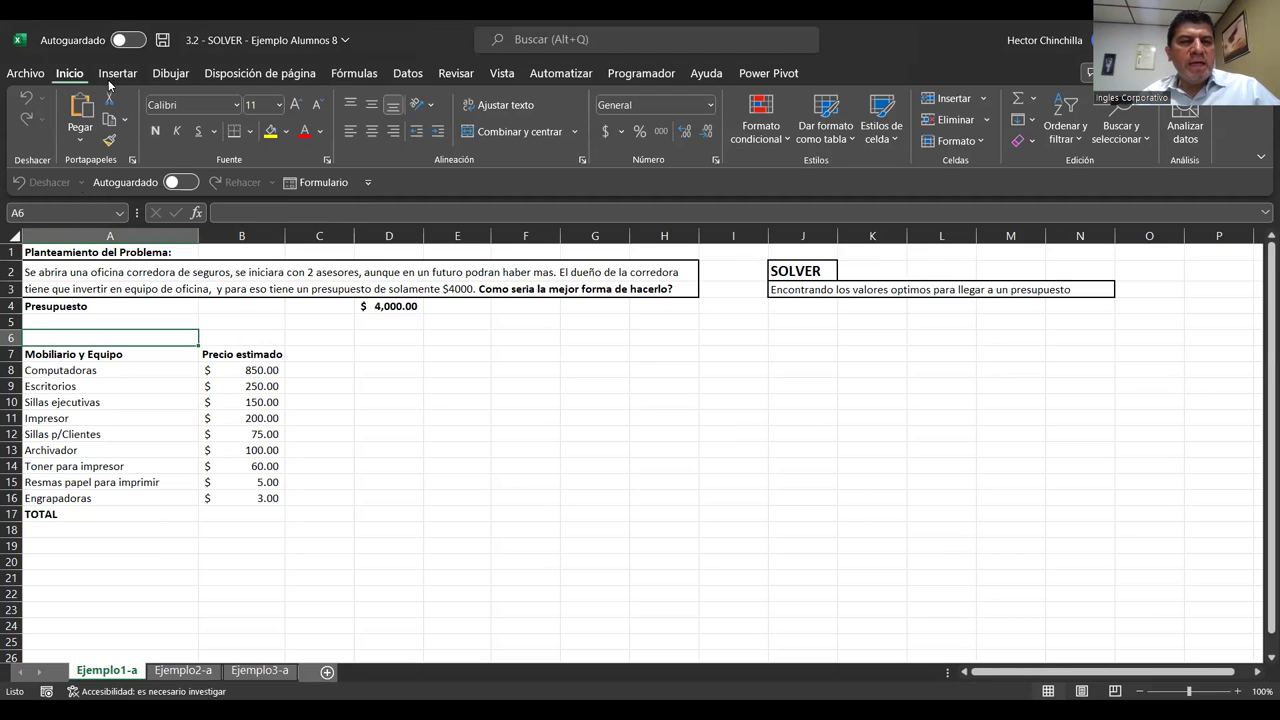
{"action": "left_click", "coordinate": [414, 77]}
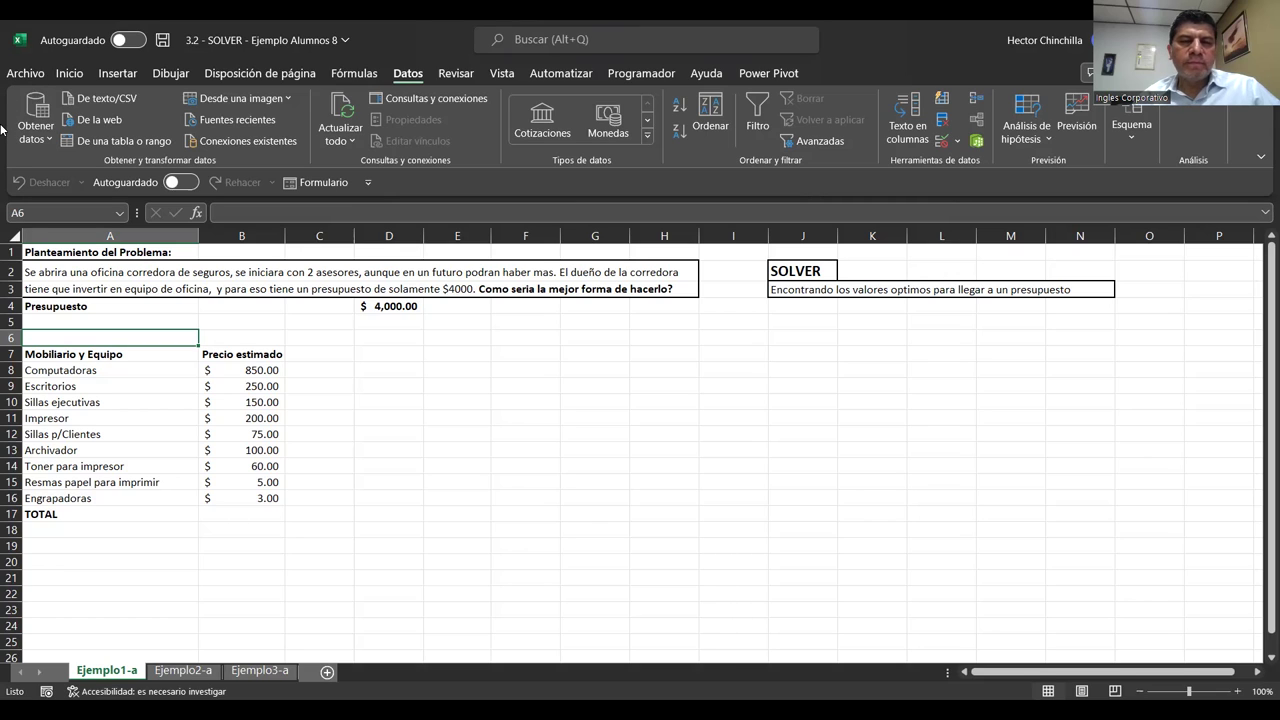
Step: Open the Archivo backstage view with new-workbook templates and recent files
{"action": "left_click", "coordinate": [27, 78]}
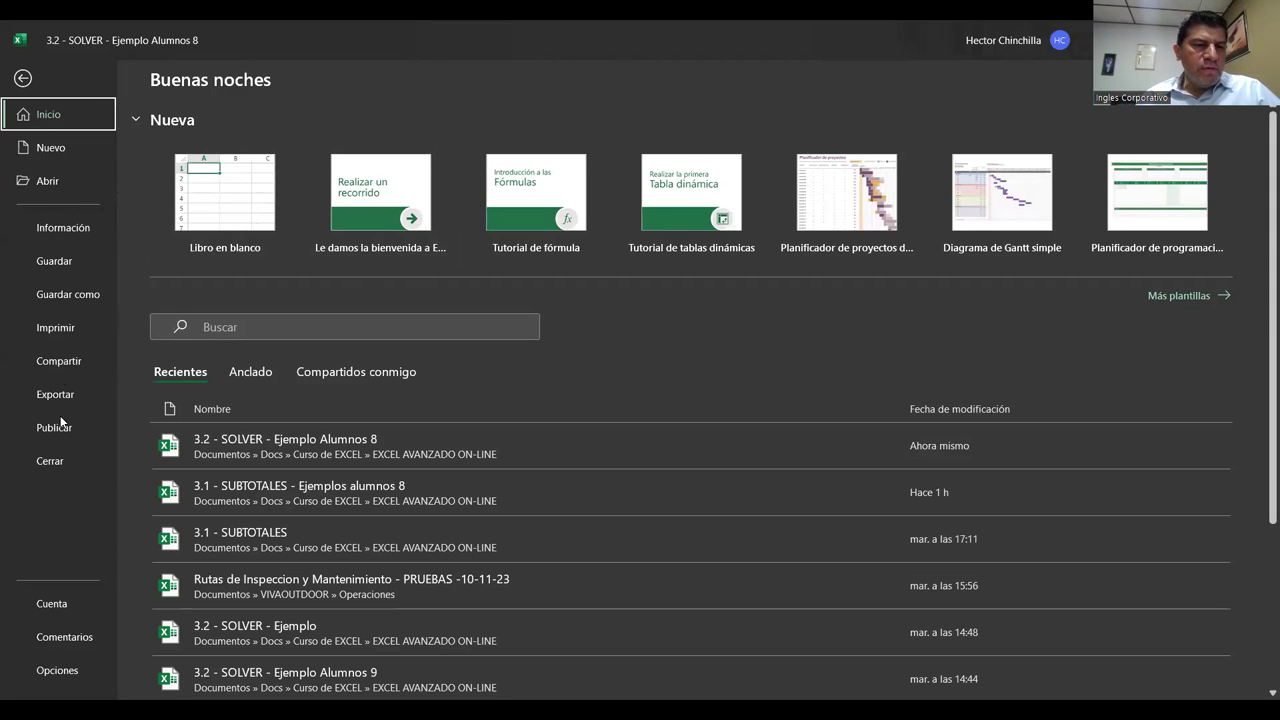
Step: Open Excel Options, reposition its window, and go to the Complementos page
{"action": "left_click", "coordinate": [56, 671]}
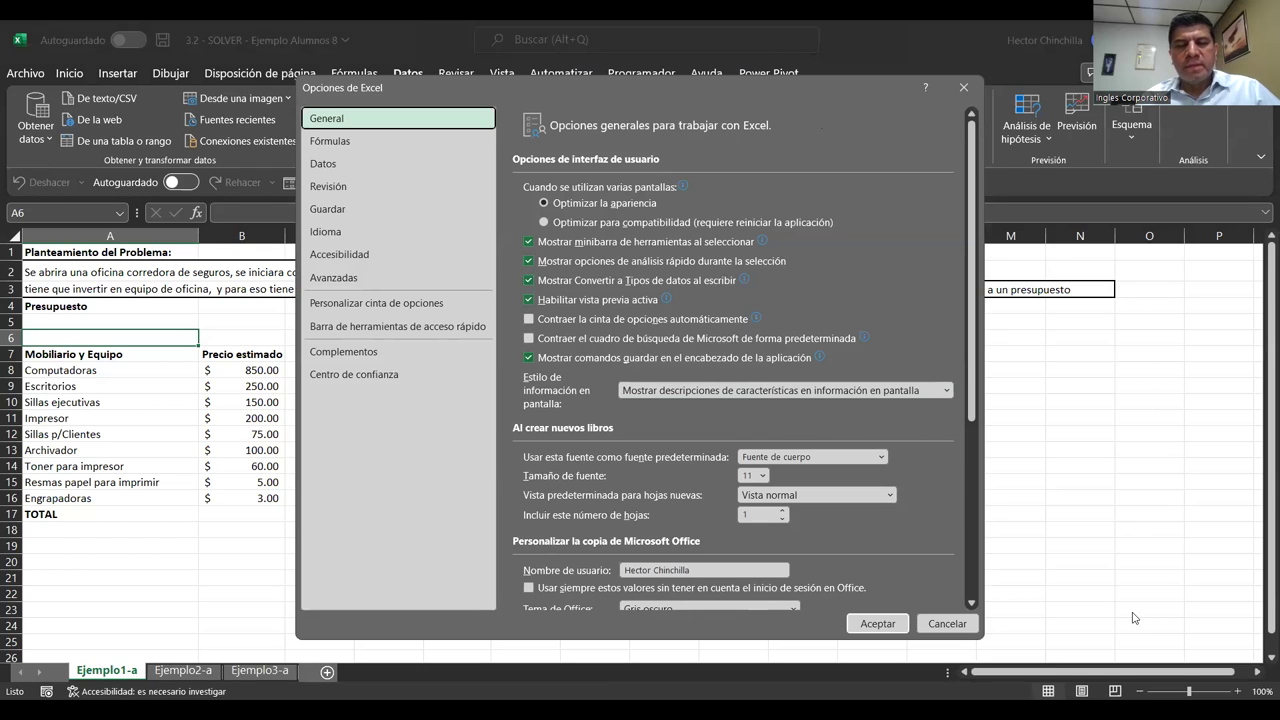
{"action": "mouse_move", "coordinate": [599, 91]}
{"action": "left_mouse_down"}
{"action": "mouse_move", "coordinate": [561, 40]}
{"action": "mouse_move", "coordinate": [381, 47]}
{"action": "left_mouse_up"}
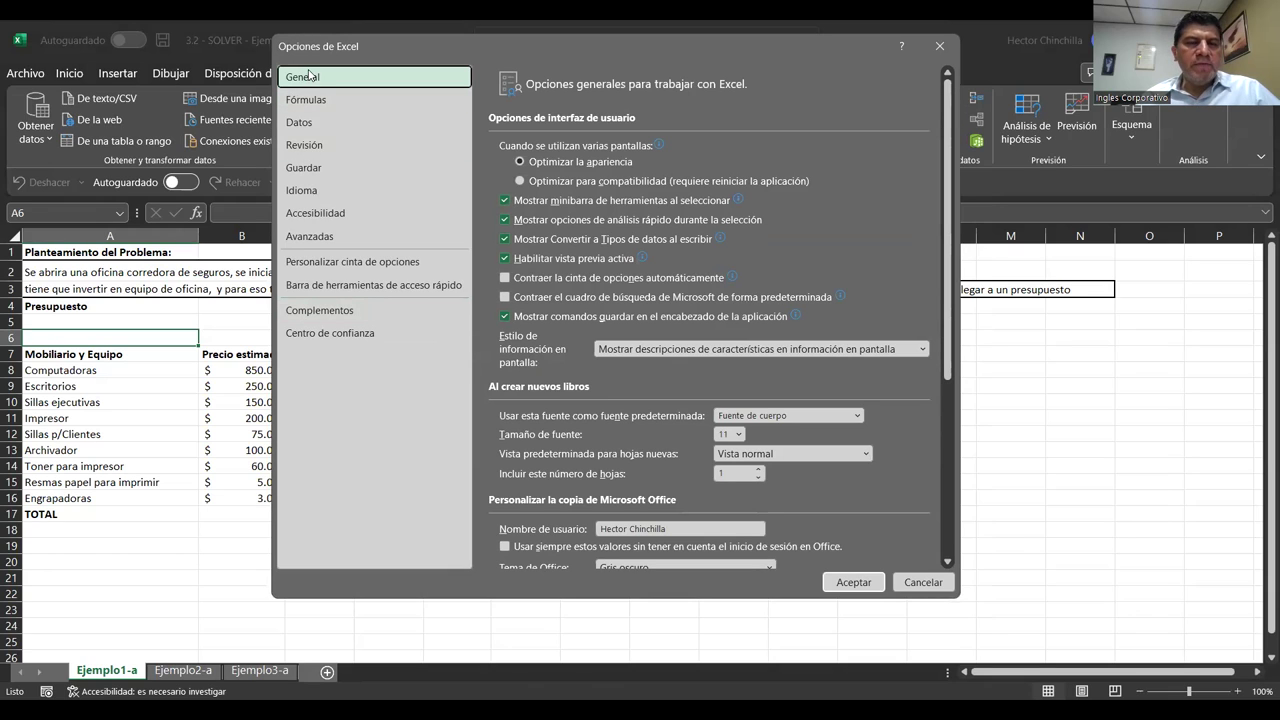
{"action": "left_click", "coordinate": [334, 320]}
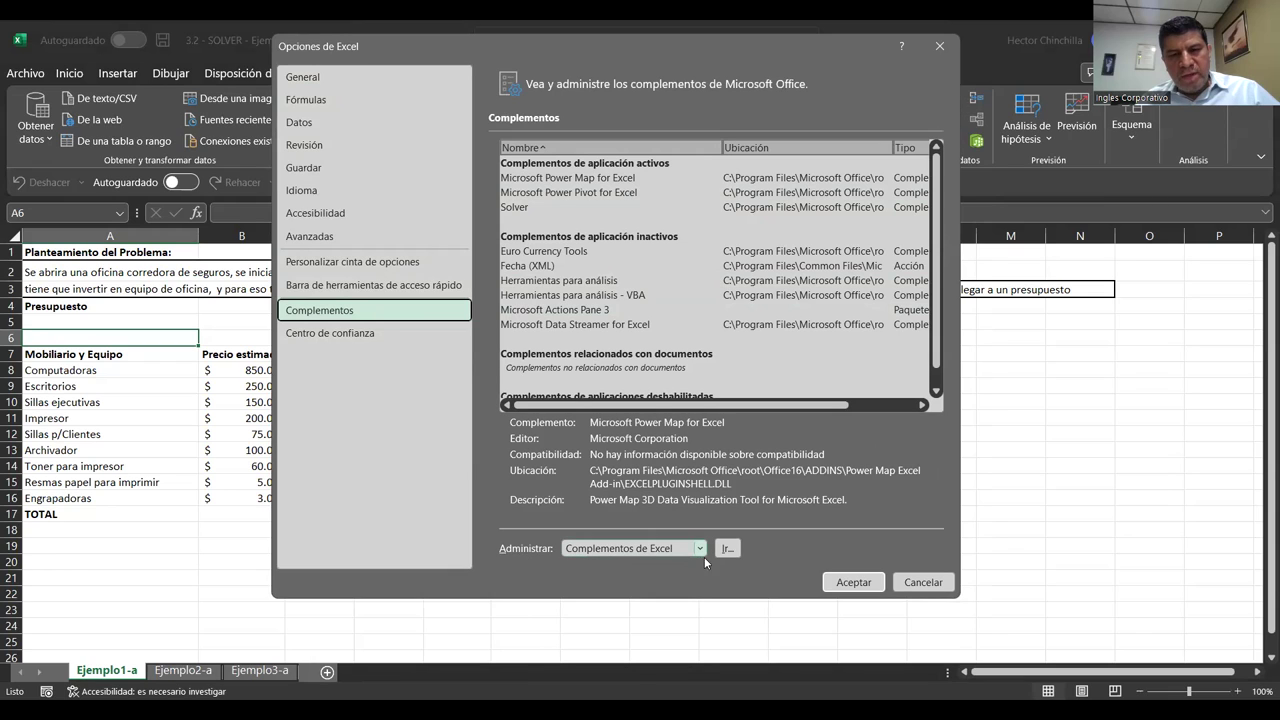
Step: Open the Complementos dialog via Ir..., keep Solver ticked, and close it
{"action": "left_click", "coordinate": [729, 554]}
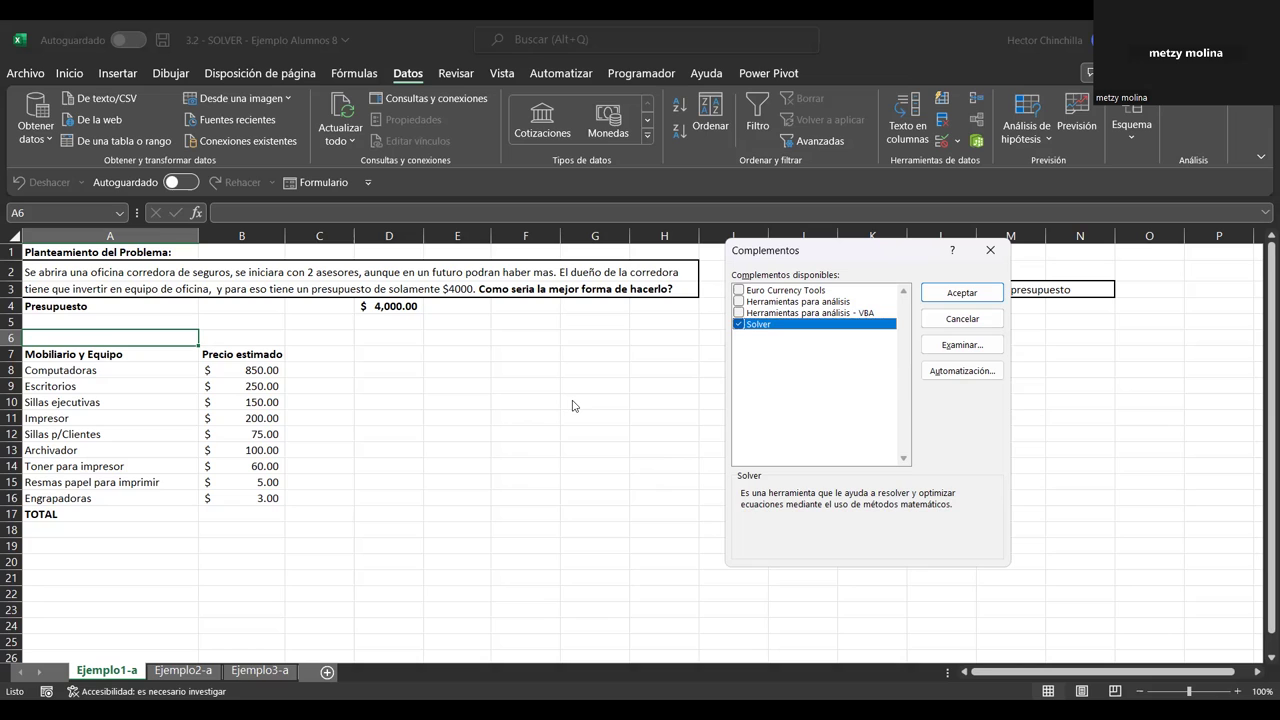
{"action": "key", "text": "Return"}
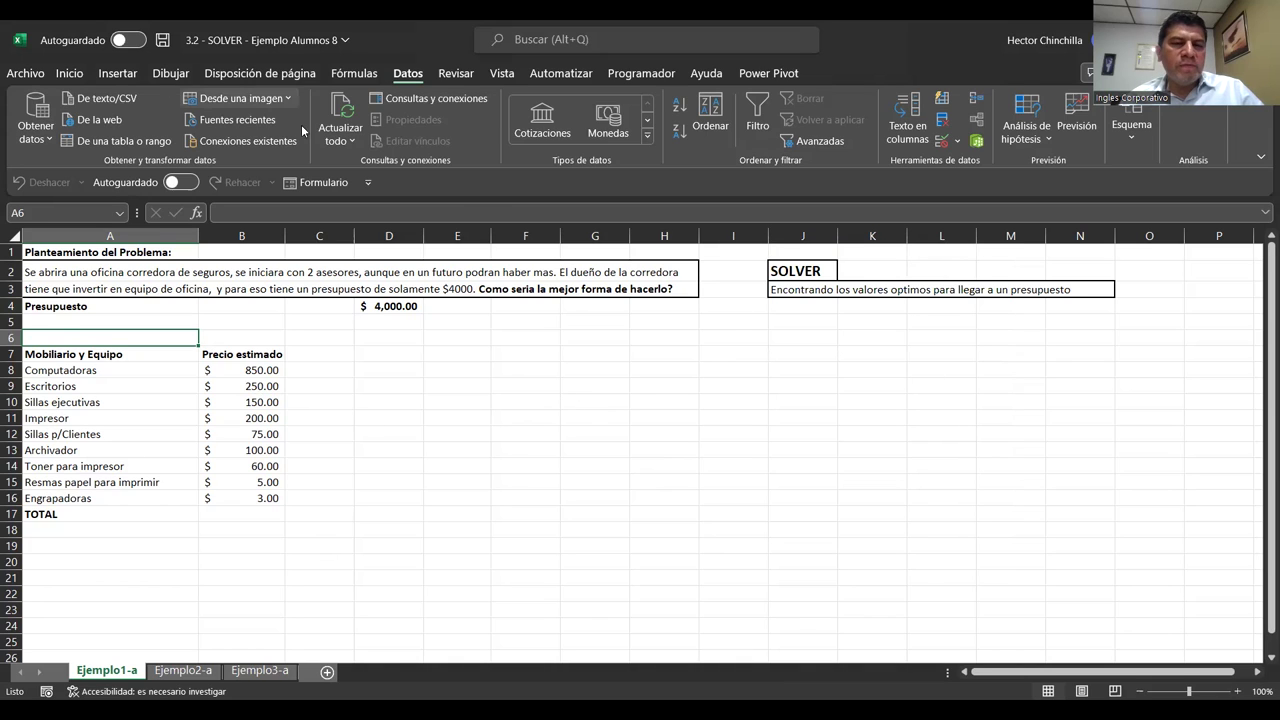
Step: Open the Excel Options window from the Archivo backstage
{"action": "left_click", "coordinate": [28, 76]}
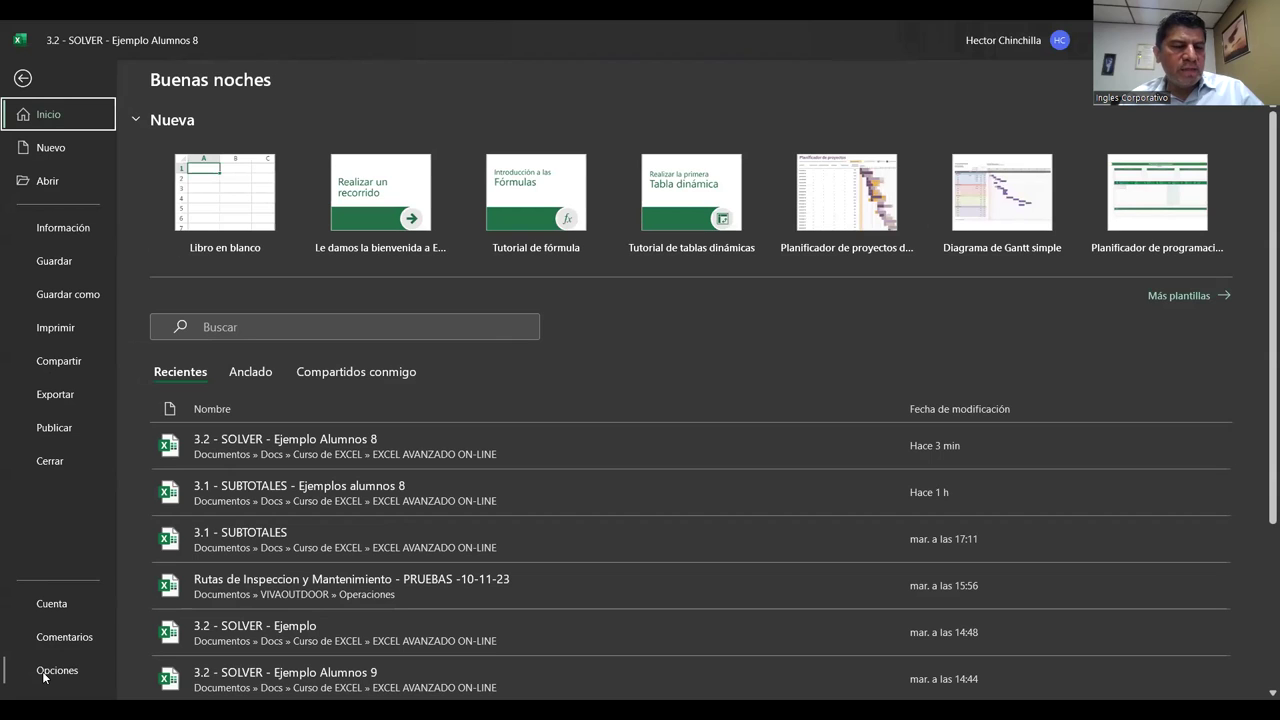
{"action": "key", "text": "Escape"}
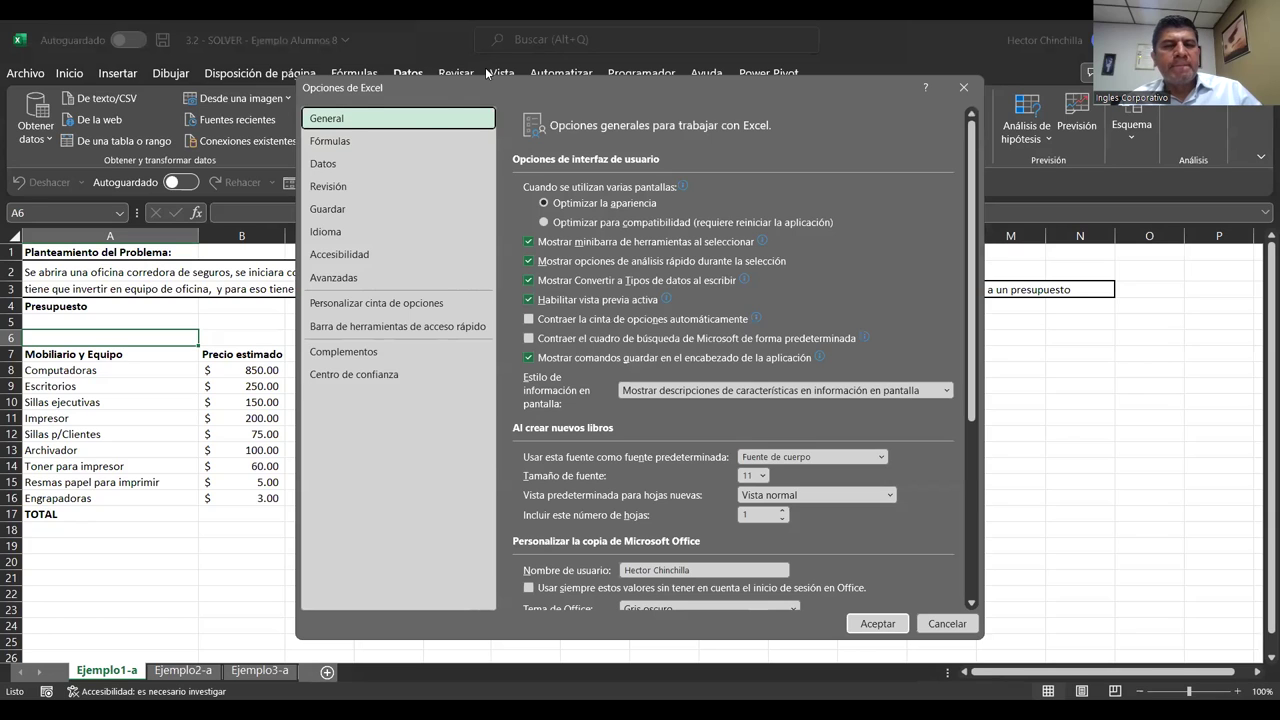
Step: Reposition the Opciones de Excel dialog and show its Complementos page with Solver active
{"action": "left_click_drag", "start_coordinate": [553, 87], "coordinate": [391, 55]}
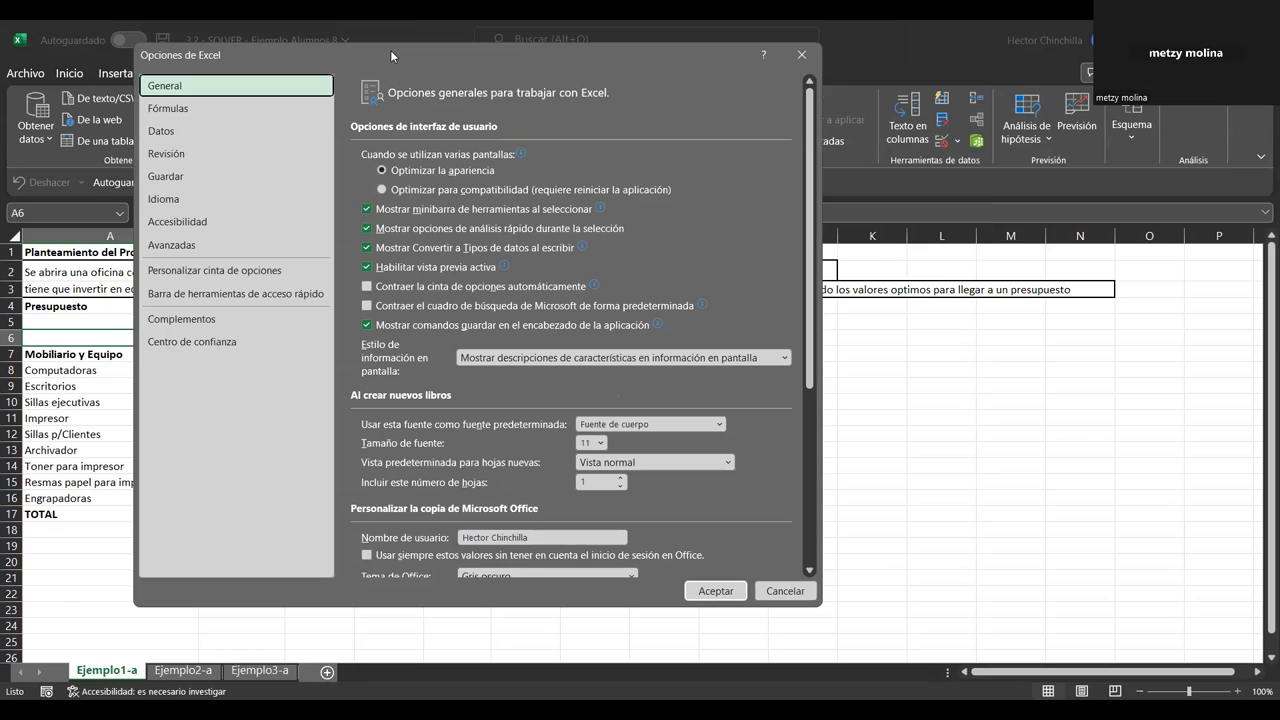
{"action": "left_click_drag", "start_coordinate": [404, 50], "coordinate": [417, 51]}
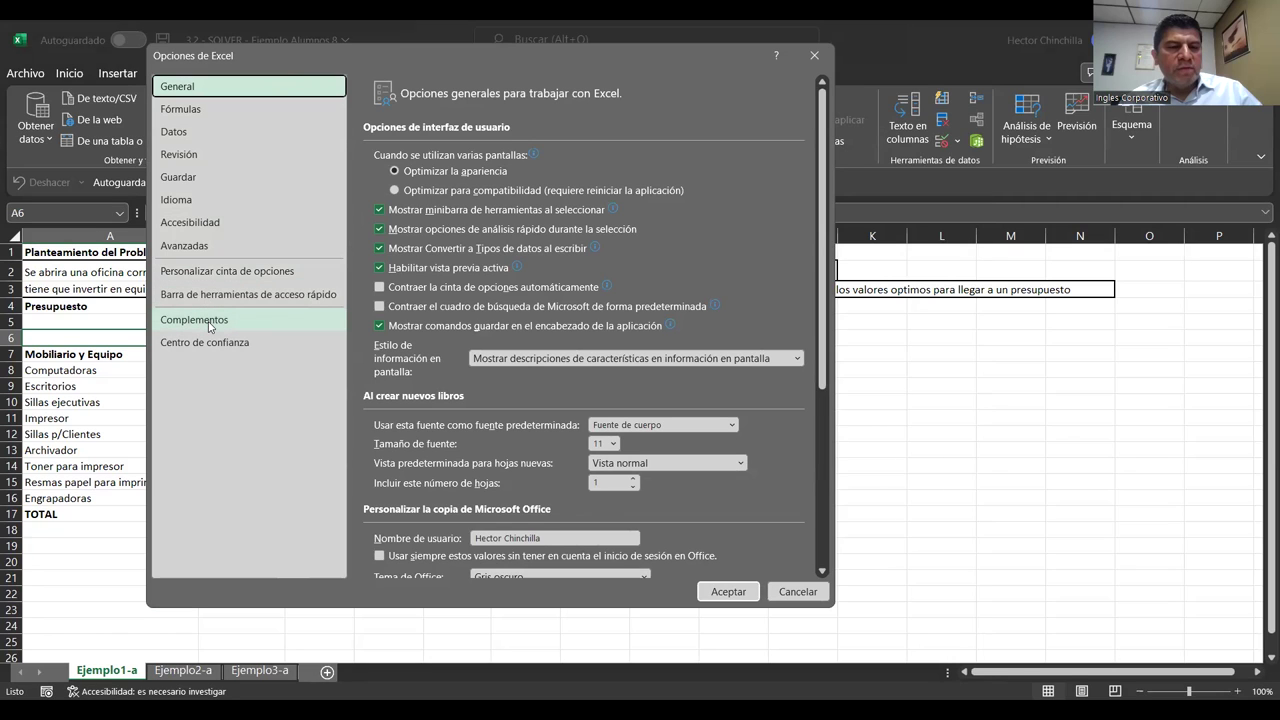
{"action": "left_click", "coordinate": [210, 327]}
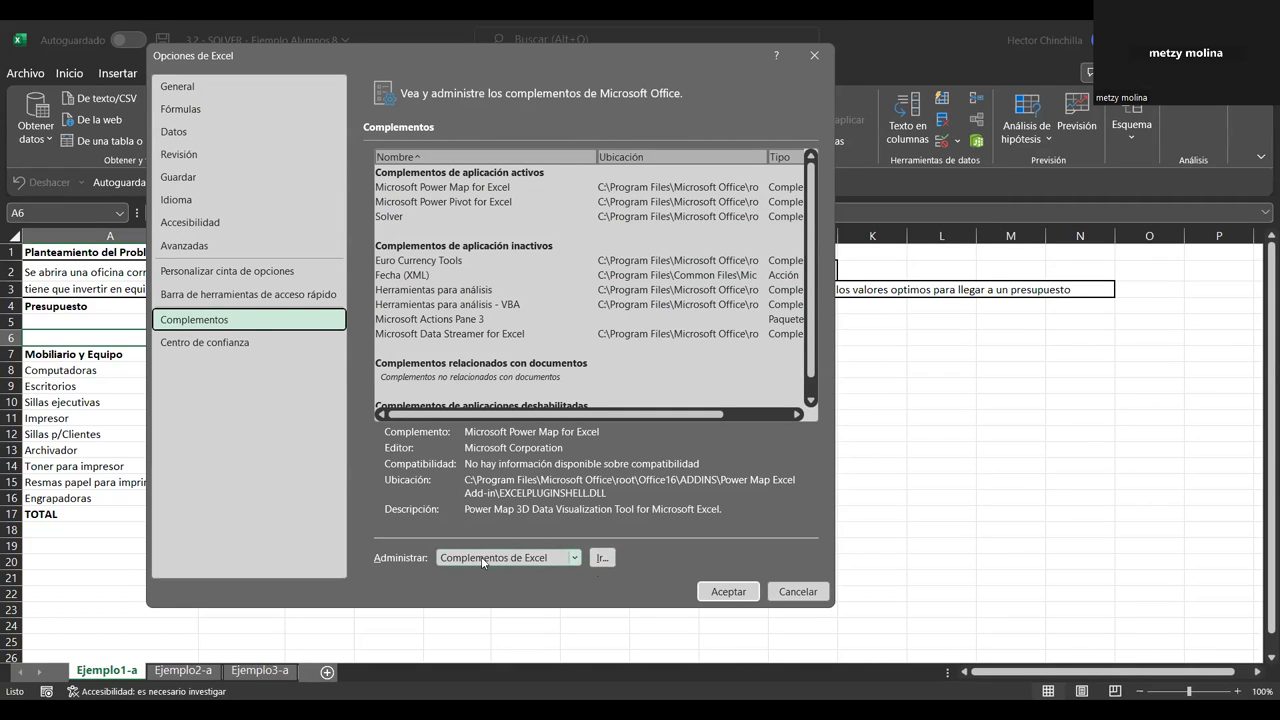
Step: Open the Complementos add-ins list, confirm Solver is ticked, and close it unchanged
{"action": "left_click", "coordinate": [601, 559]}
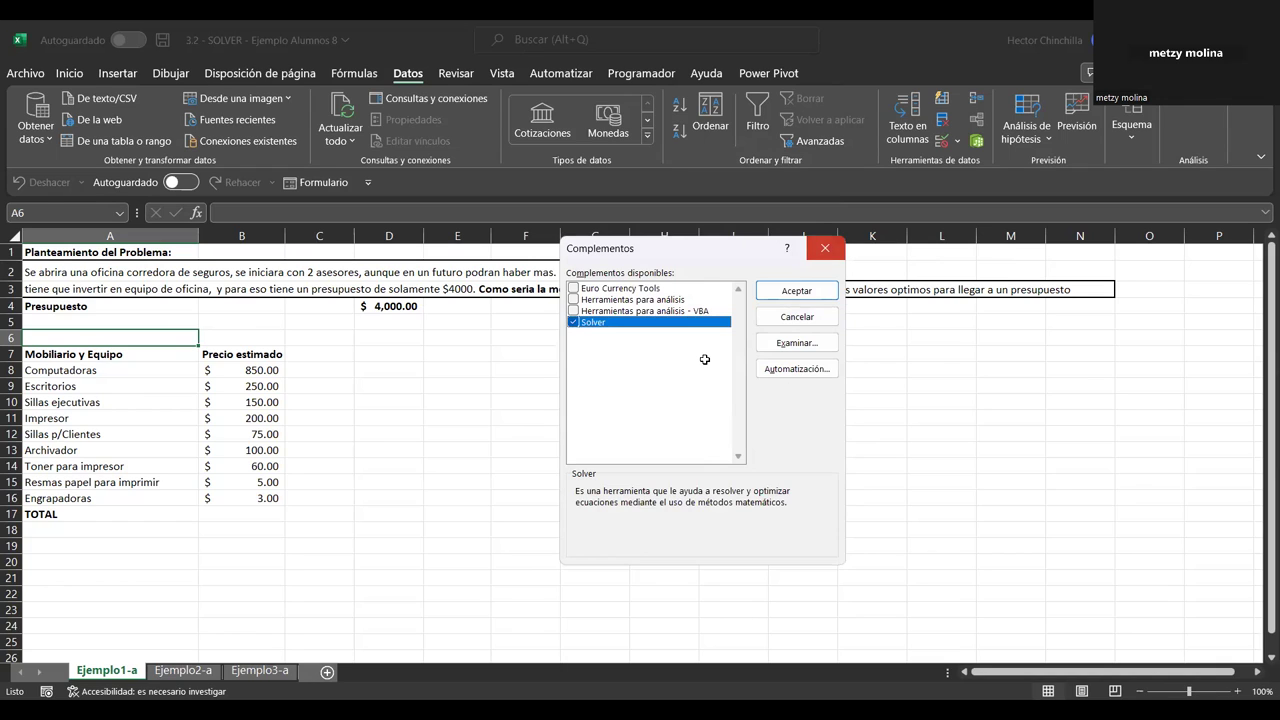
{"action": "left_click", "coordinate": [825, 248]}
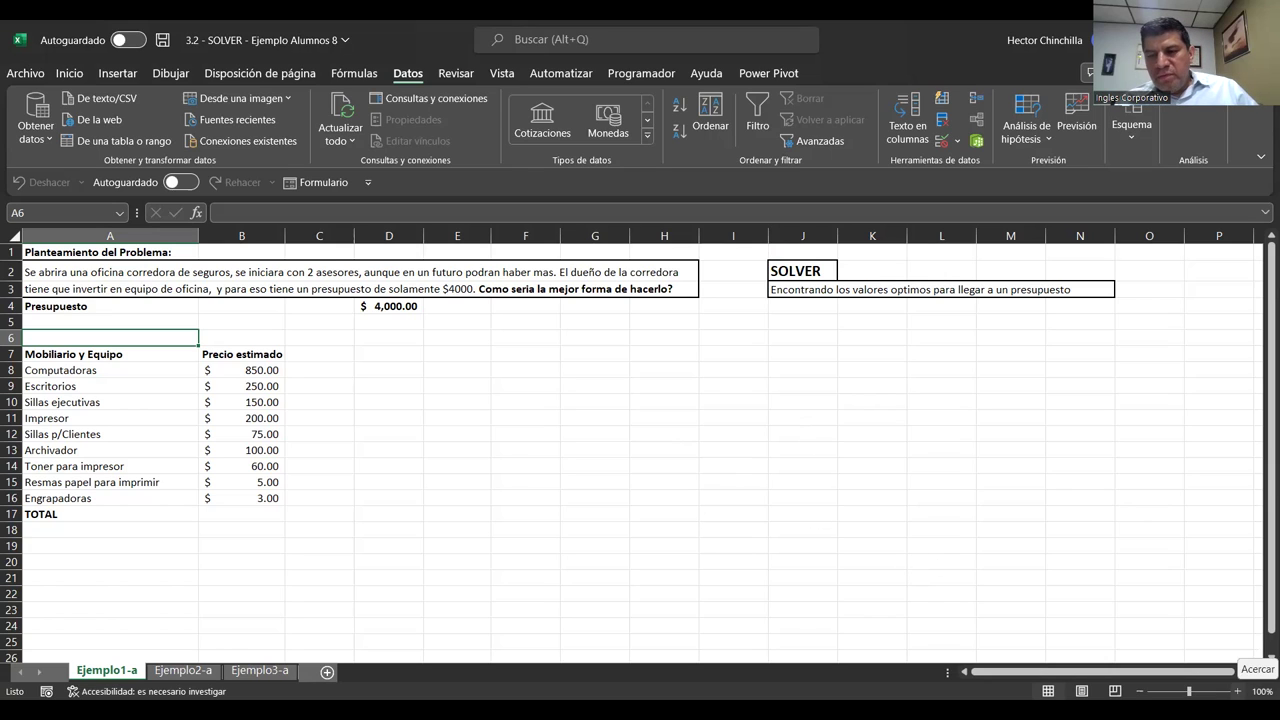
Step: Zoom the Ejemplo1-a sheet to 120%, then back down to 110%
{"action": "double_click", "coordinate": [1238, 691]}
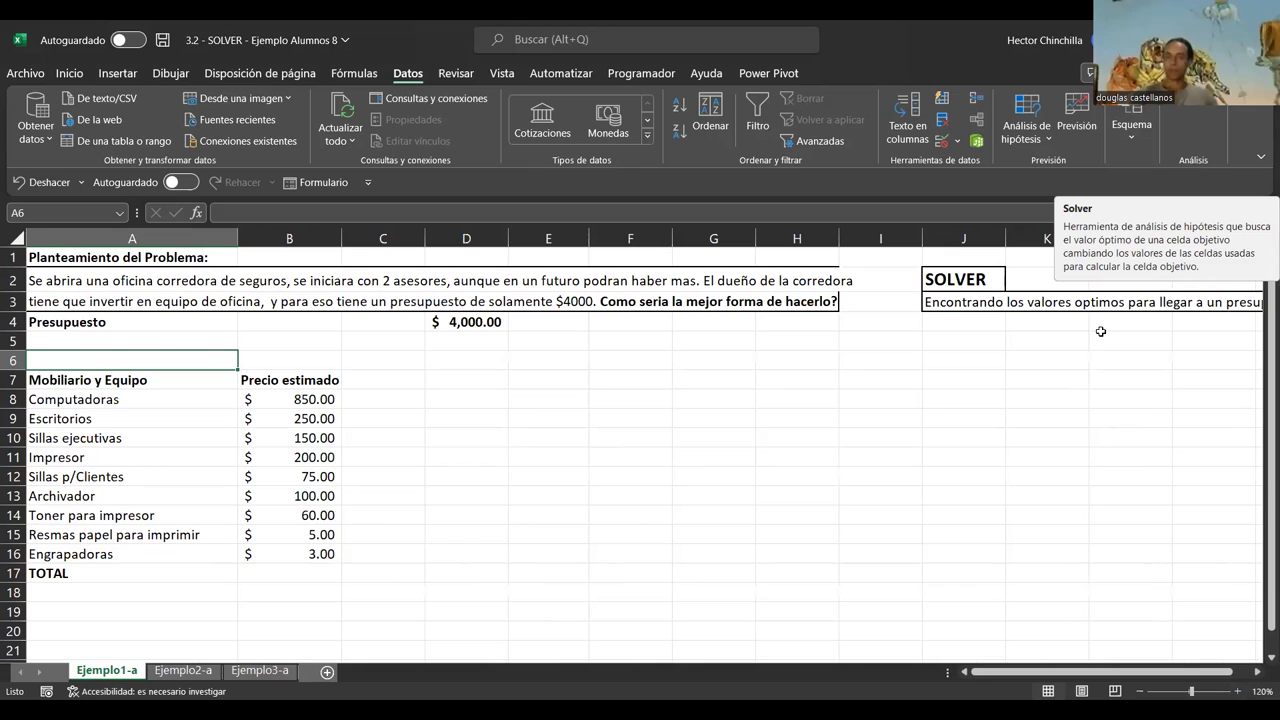
{"action": "left_click", "coordinate": [997, 460]}
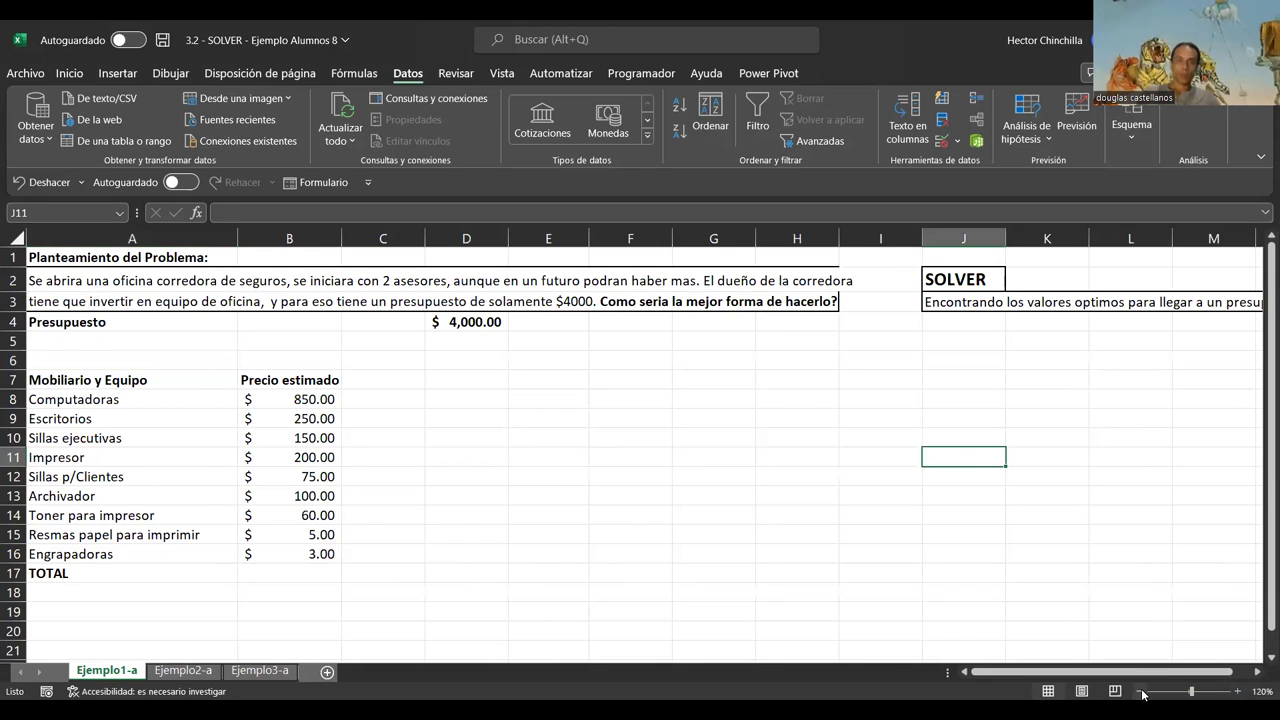
{"action": "left_click", "coordinate": [1141, 691]}
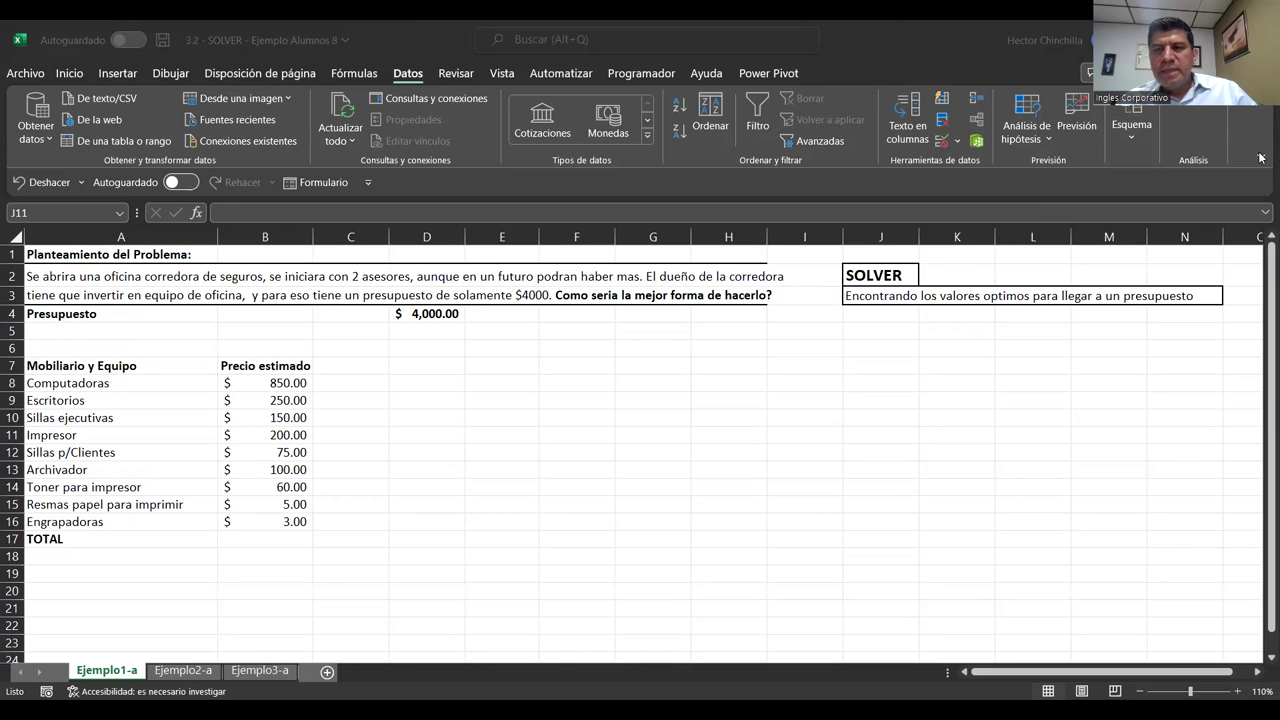
{"action": "left_click", "coordinate": [1193, 120]}
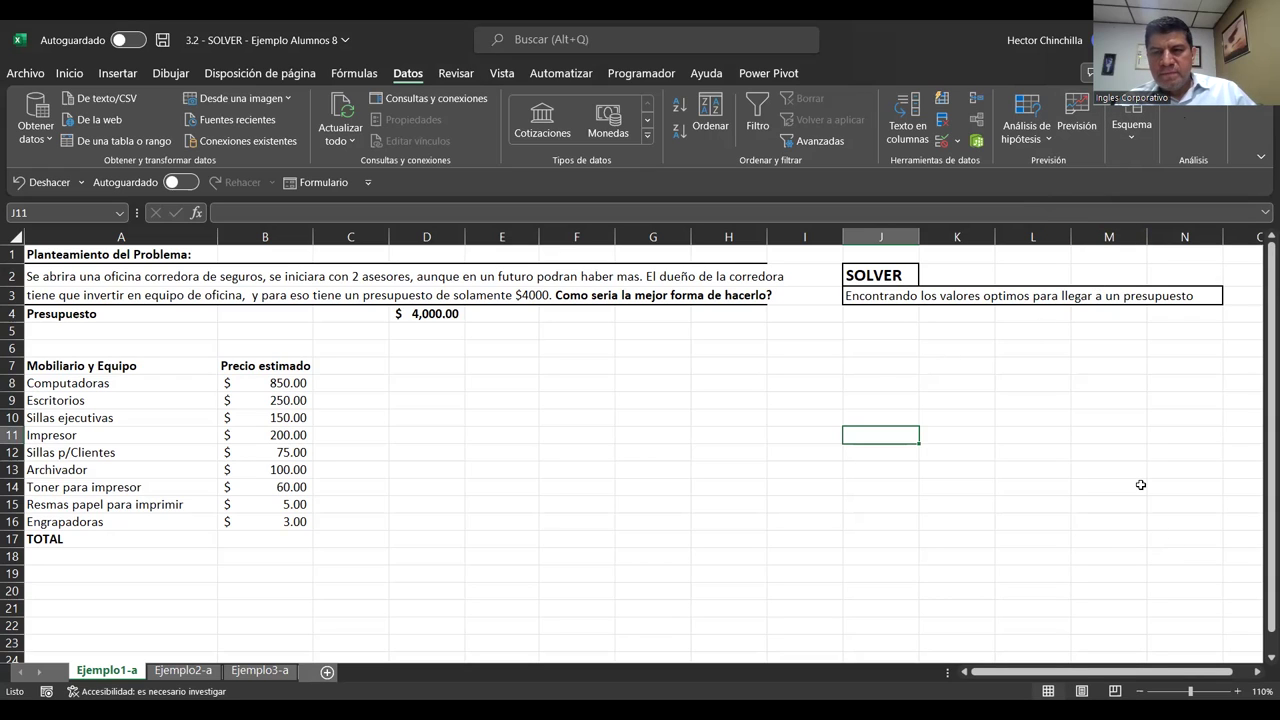
Step: Jump back to cell A1 with Ctrl+Home and zoom the sheet to 120%
{"action": "left_click", "coordinate": [1095, 502]}
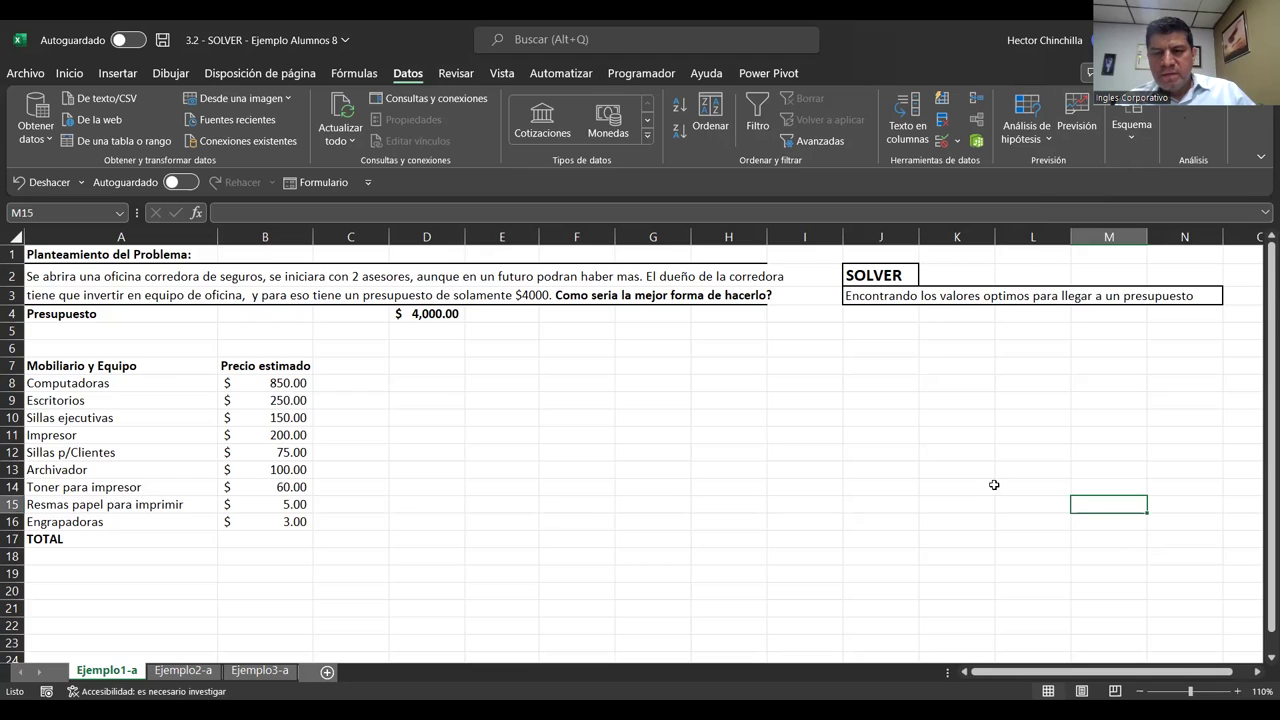
{"action": "scroll", "coordinate": [994, 486], "scroll_direction": "down", "scroll_amount": 4}
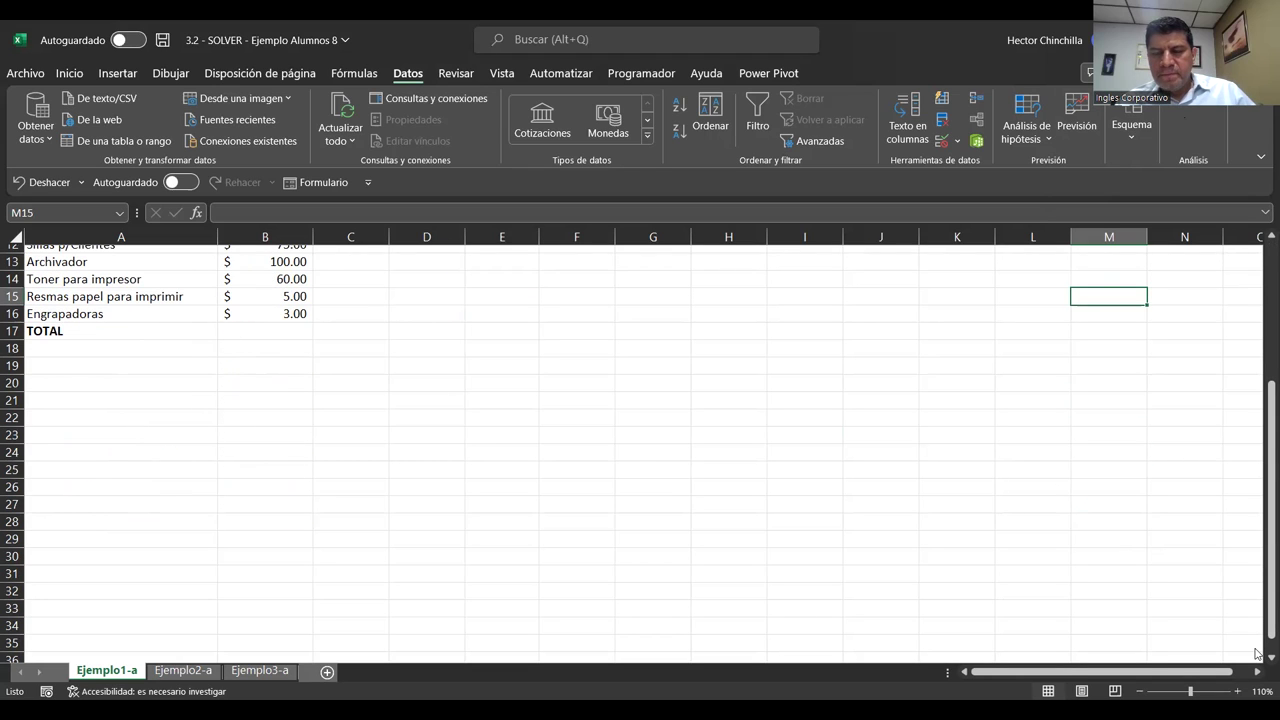
{"action": "left_click", "coordinate": [983, 523]}
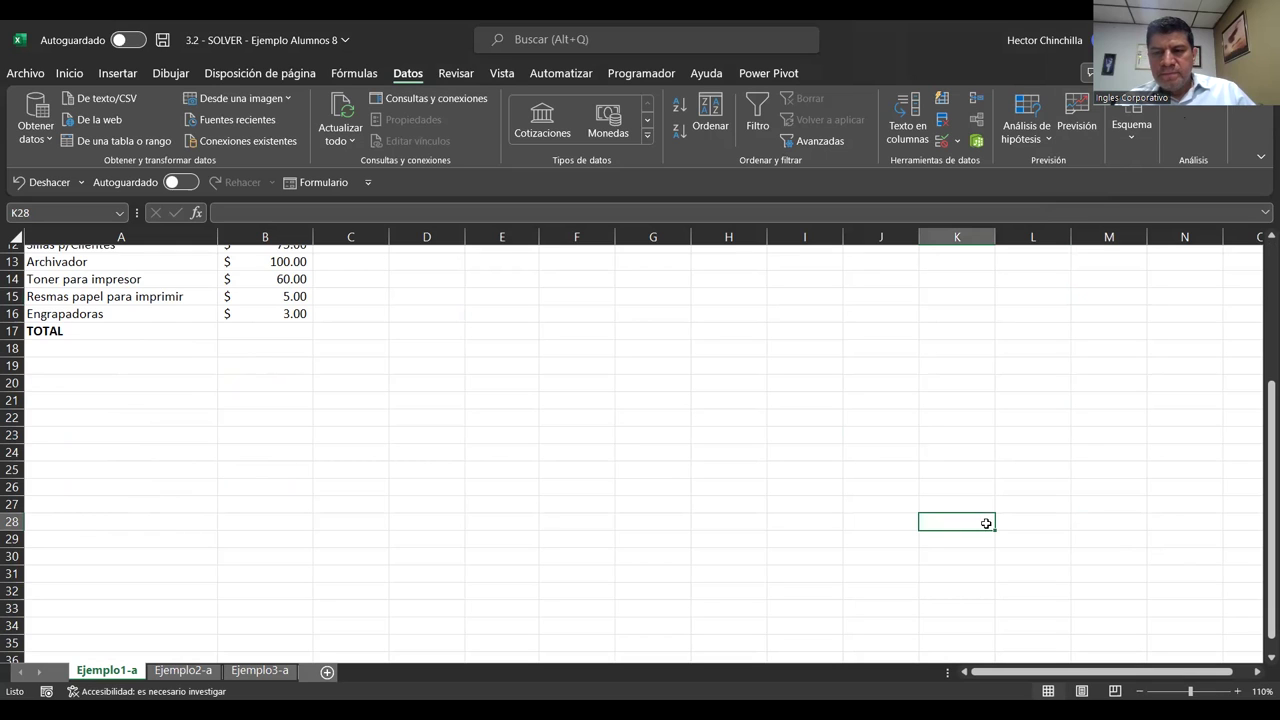
{"action": "left_click", "coordinate": [800, 420]}
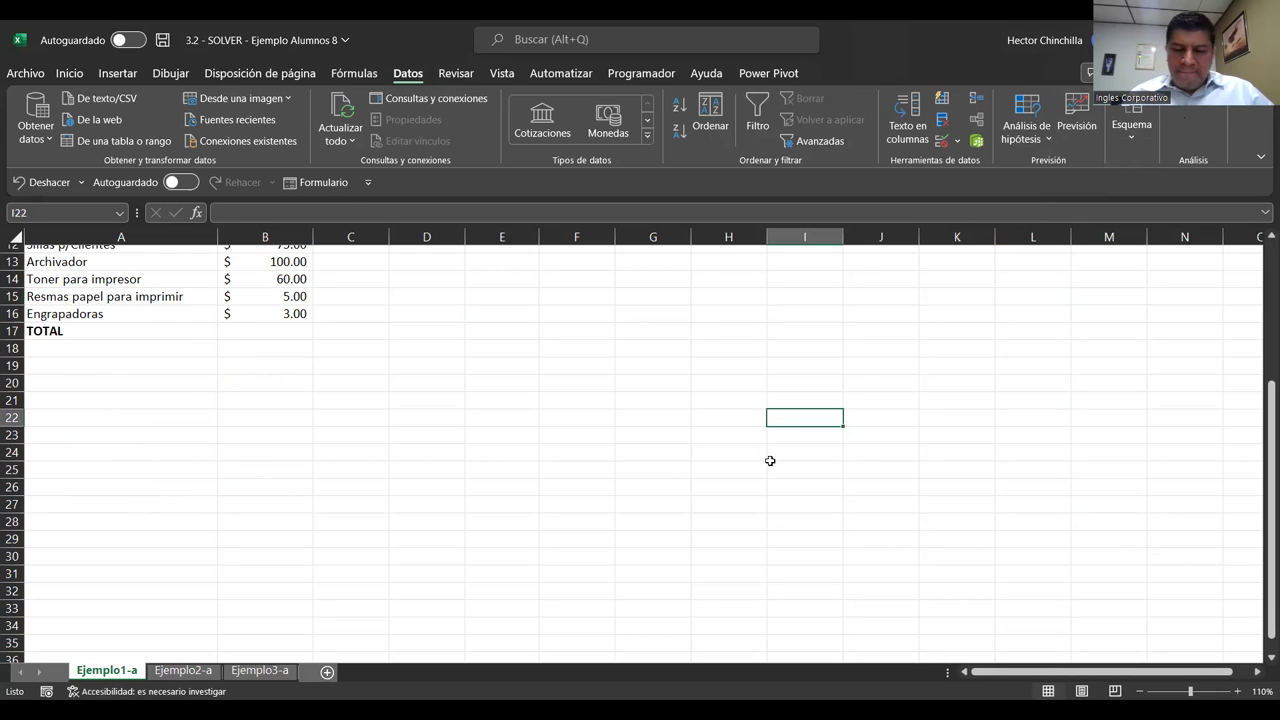
{"action": "key", "text": "ctrl+Home"}
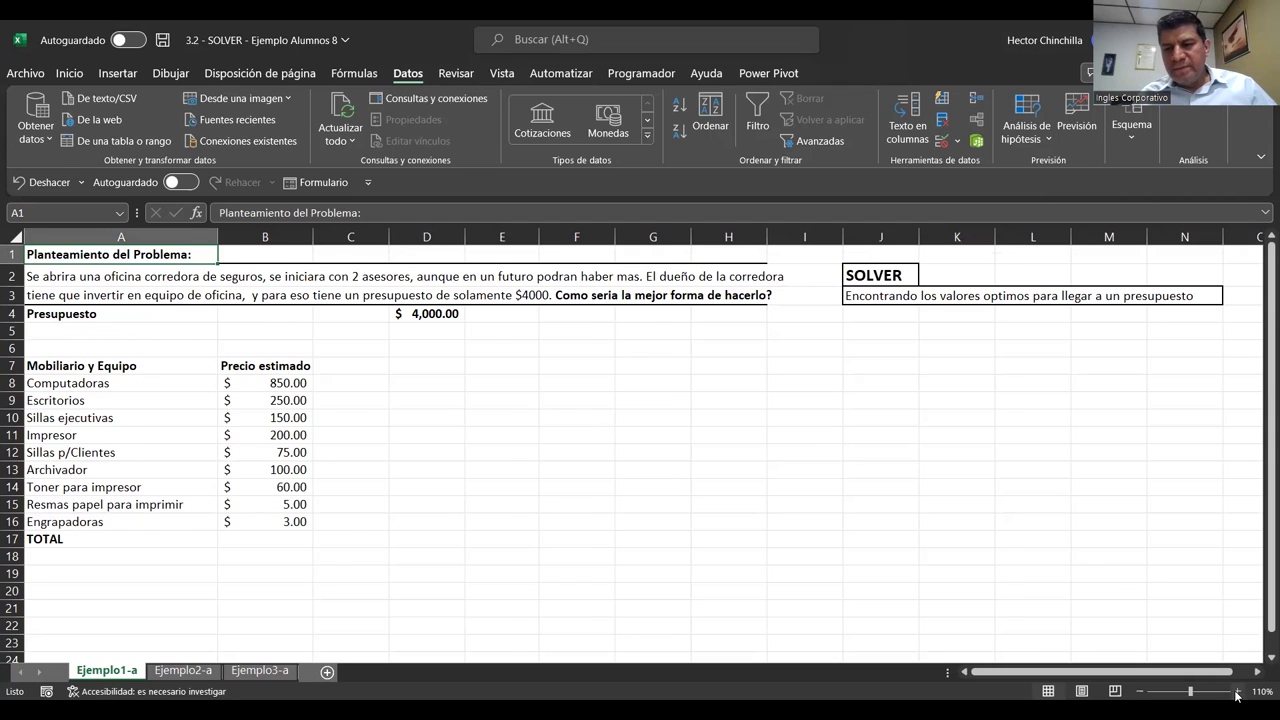
{"action": "left_click", "coordinate": [1237, 693]}
Step: Step through the equipment item rows near row 14, down to Resmas papel para imprimir
{"action": "left_click", "coordinate": [672, 517]}
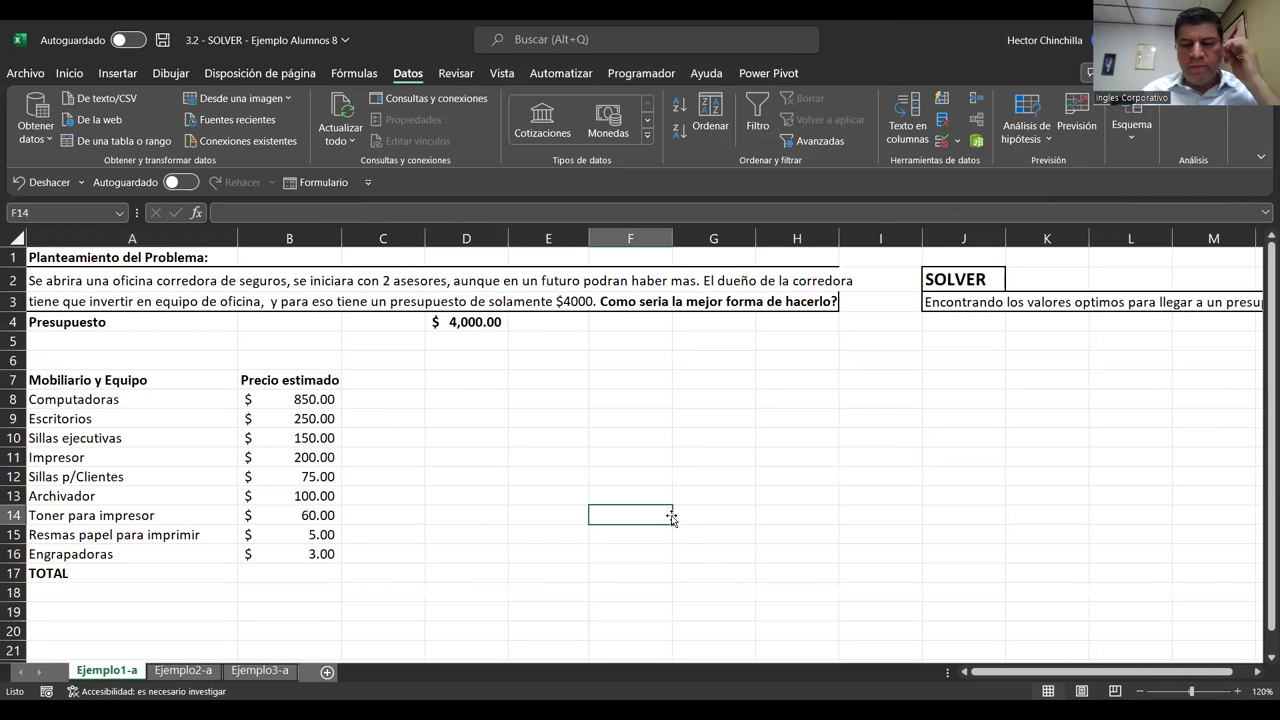
{"action": "key", "text": "Left"}
{"action": "key", "text": "Left"}
{"action": "key", "text": "Left"}
{"action": "key", "text": "Left"}
{"action": "key", "text": "Left"}
{"action": "key", "text": "Down"}
{"action": "key", "text": "Down"}
{"action": "key", "text": "Up"}
{"action": "key", "text": "Up"}
{"action": "key", "text": "Down"}
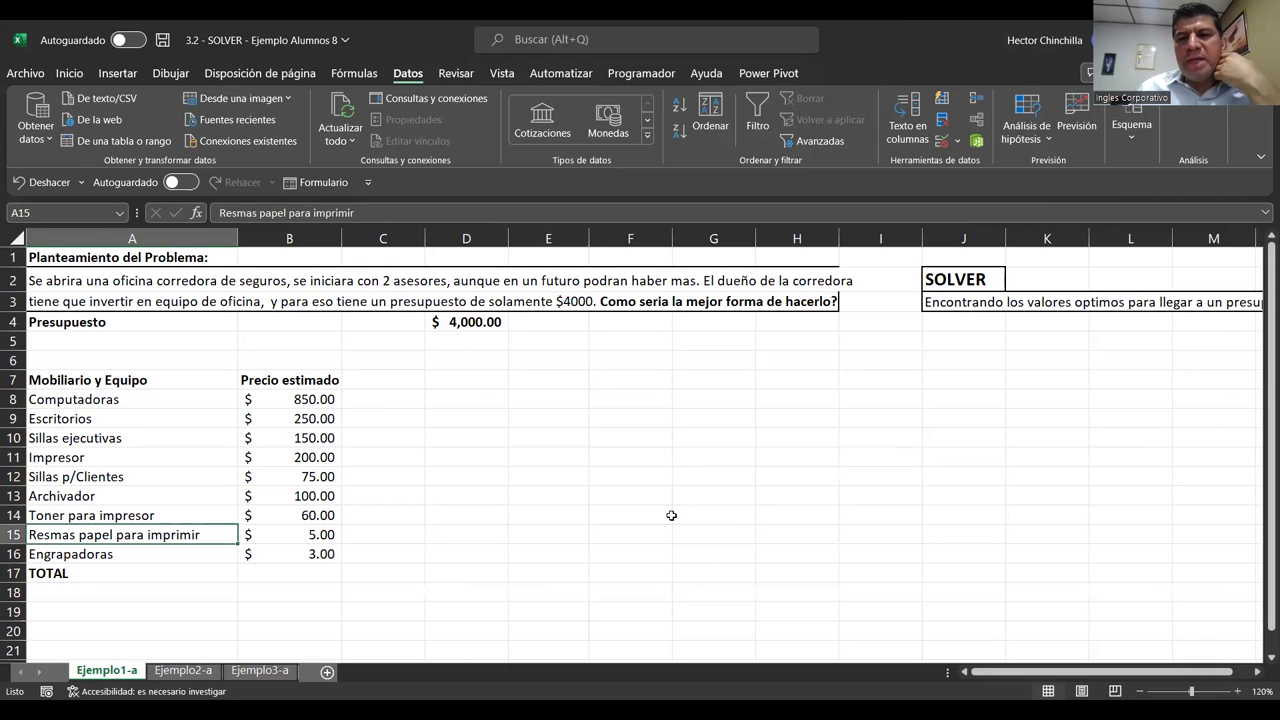
Step: Move through column A between the Mobiliario y Equipo header and the sheet title
{"action": "left_click", "coordinate": [570, 380]}
{"action": "key", "text": "Left"}
{"action": "key", "text": "Left"}
{"action": "key", "text": "Left"}
{"action": "key", "text": "Left"}
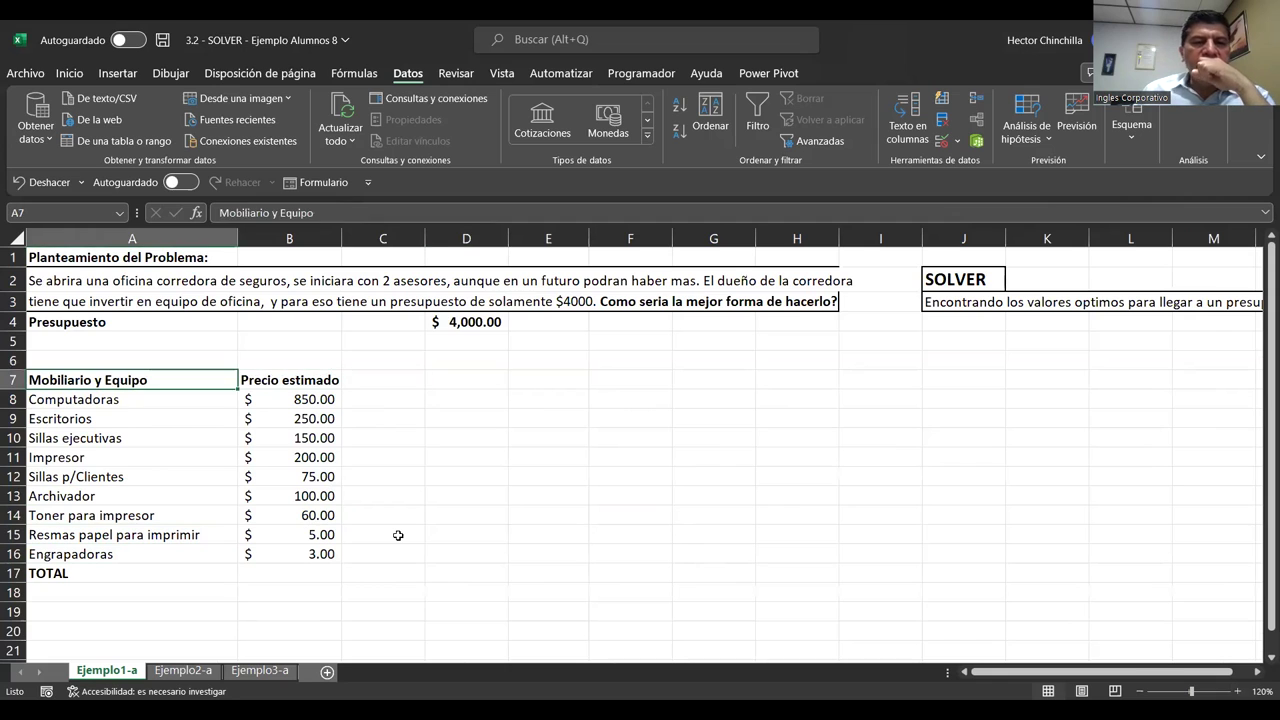
{"action": "key", "text": "Up"}
{"action": "key", "text": "Up"}
{"action": "key", "text": "Up"}
{"action": "key", "text": "Up"}
{"action": "key", "text": "Up"}
{"action": "key", "text": "Up"}
{"action": "key", "text": "Down"}
{"action": "key", "text": "Down"}
{"action": "key", "text": "Down"}
{"action": "key", "text": "Down"}
{"action": "key", "text": "Up"}
{"action": "key", "text": "Up"}
{"action": "key", "text": "Down"}
{"action": "key", "text": "Down"}
{"action": "key", "text": "Down"}
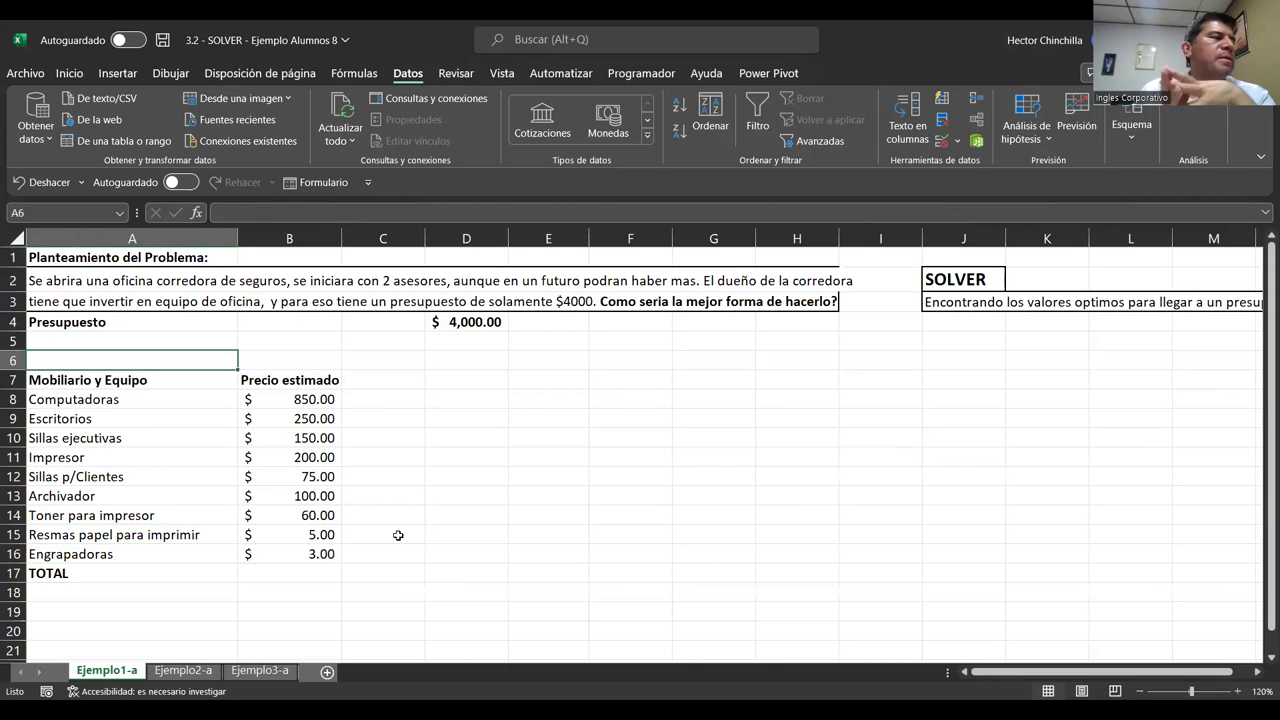
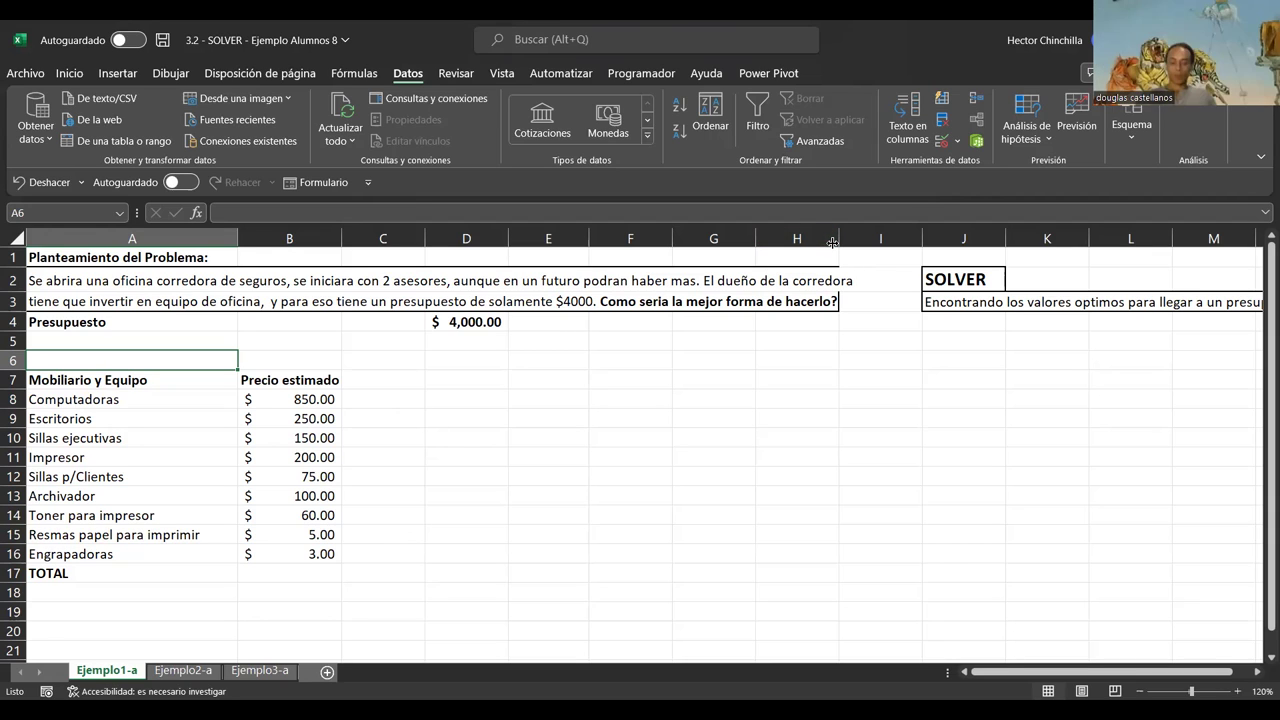
Step: Widen column H to fit the problem statement, then check cells A2 and A4
{"action": "left_click_drag", "start_coordinate": [838, 242], "coordinate": [859, 242]}
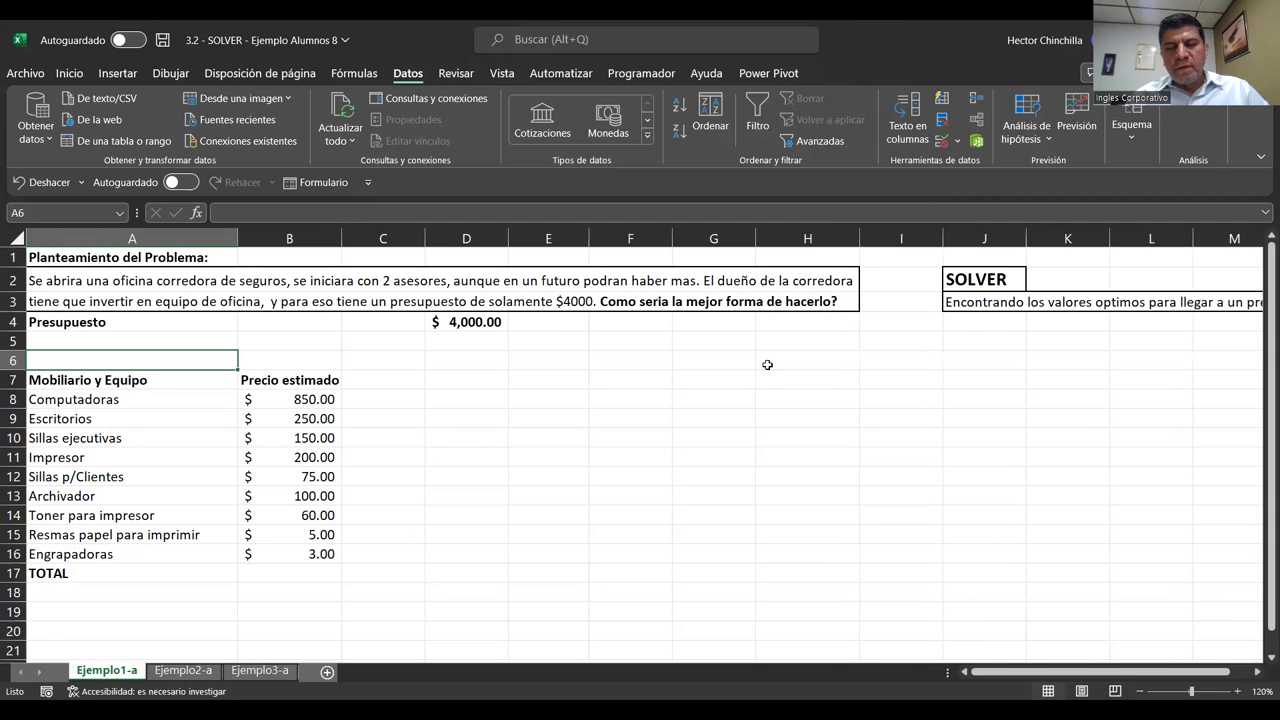
{"action": "left_click", "coordinate": [150, 340]}
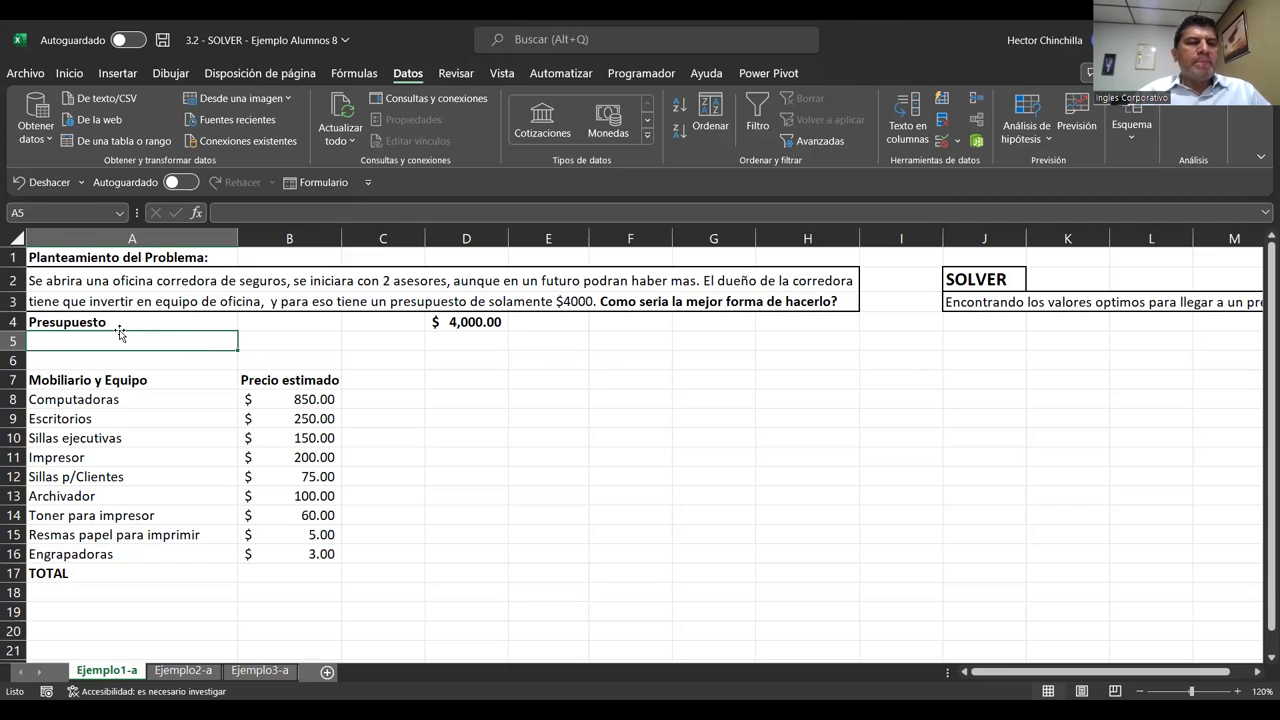
{"action": "left_click", "coordinate": [75, 278]}
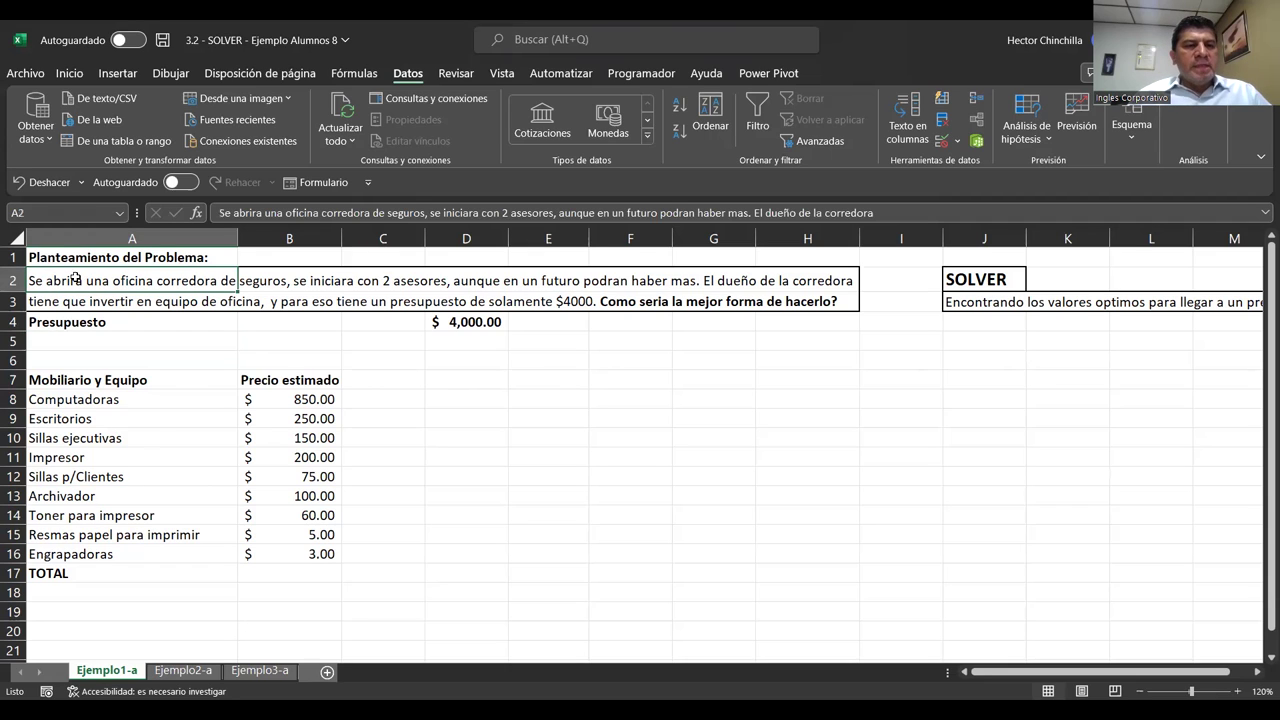
{"action": "left_click", "coordinate": [78, 324]}
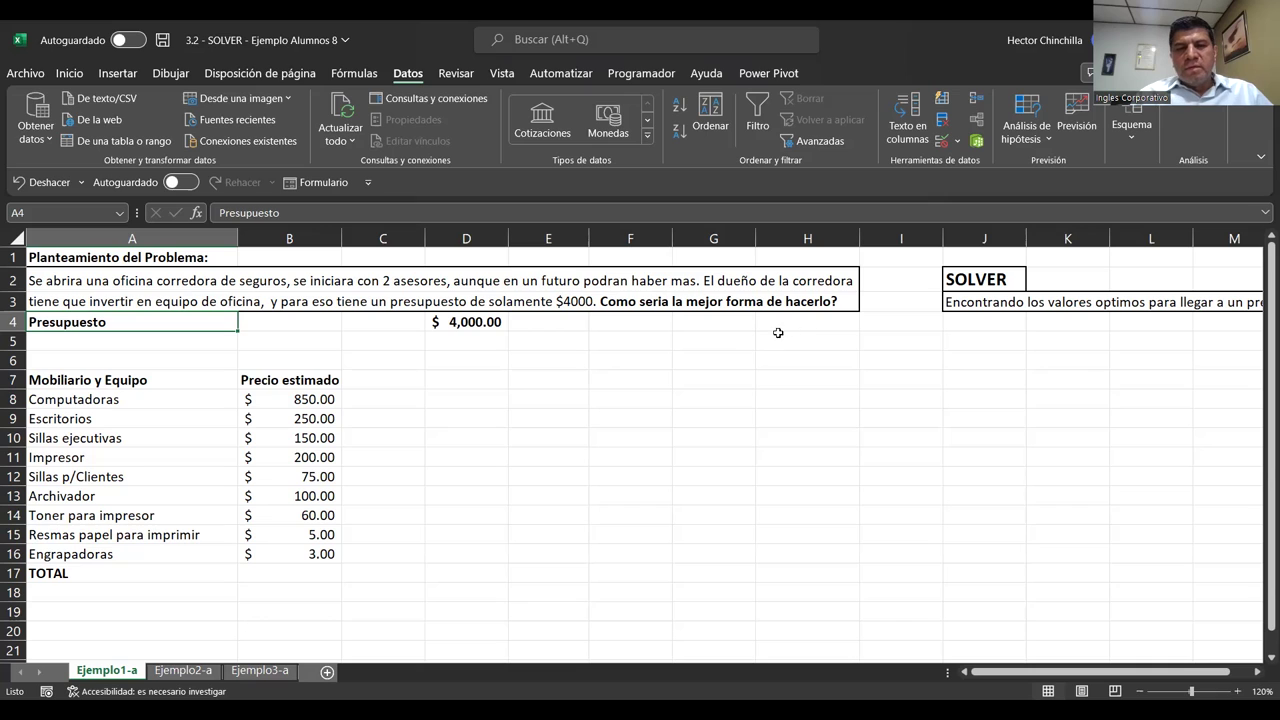
{"action": "left_click", "coordinate": [261, 366]}
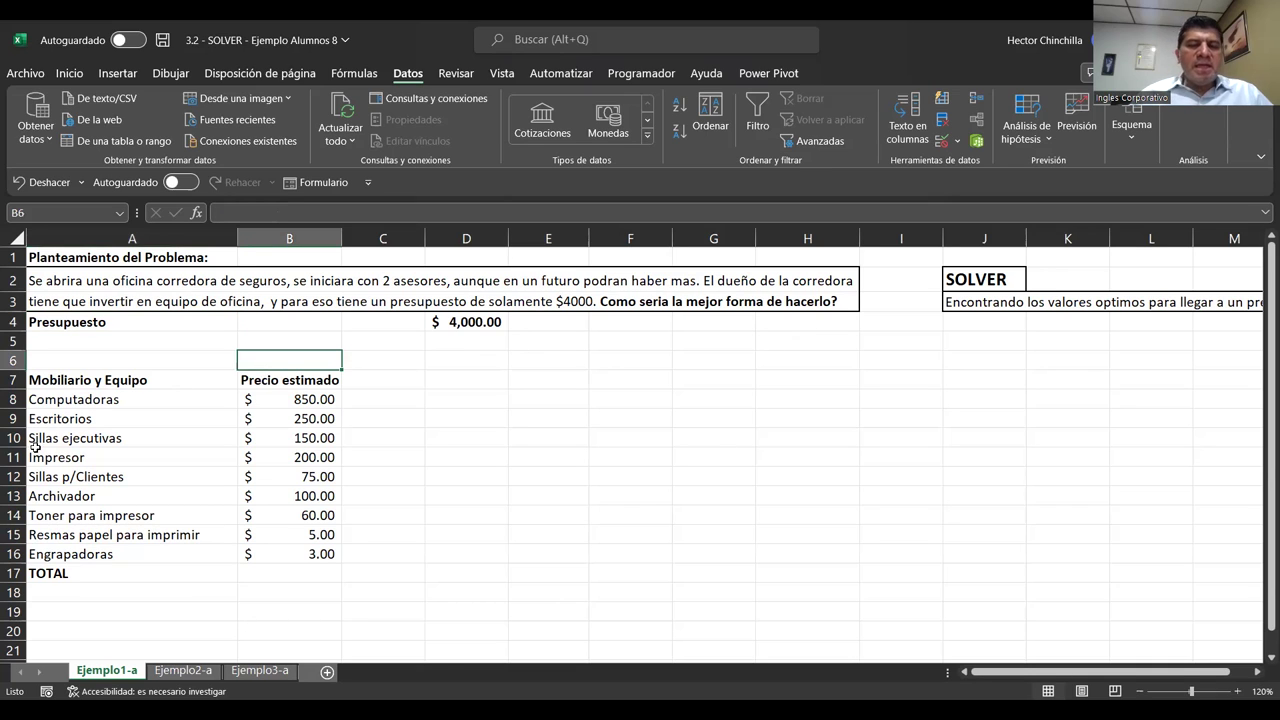
{"action": "key", "text": "Left"}
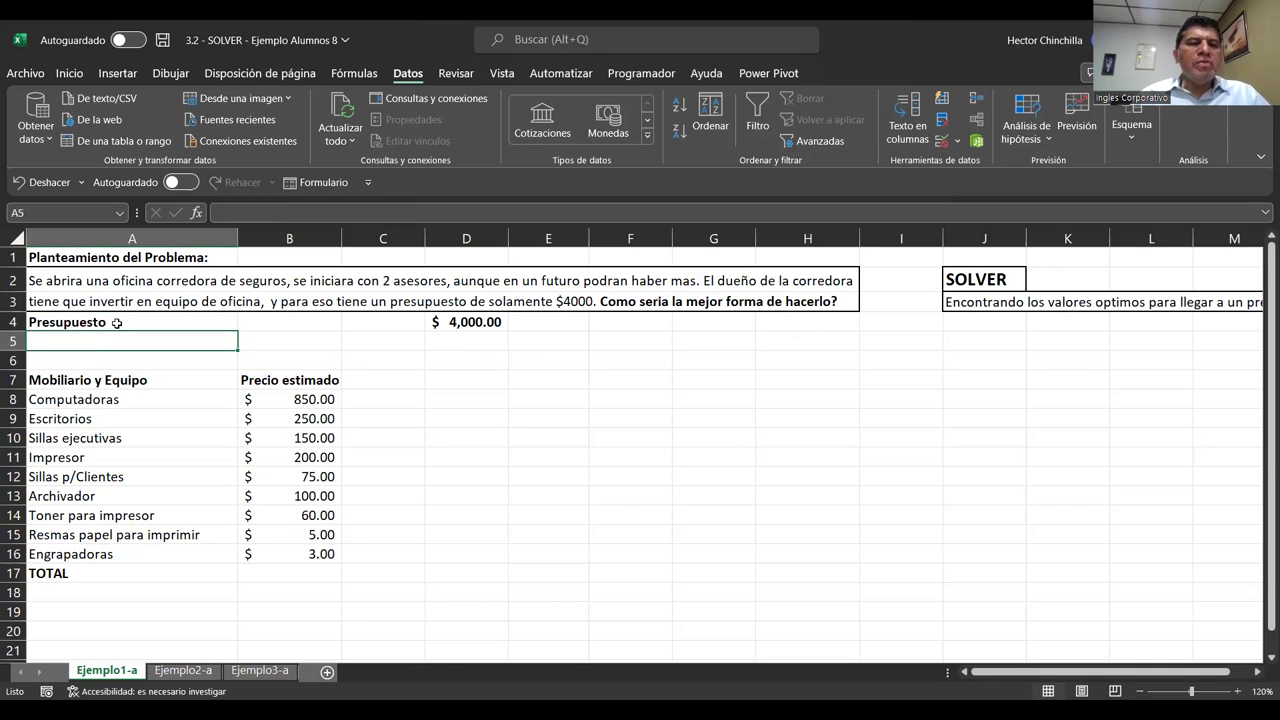
{"action": "left_click", "coordinate": [124, 305]}
{"action": "key", "text": "Up"}
{"action": "key", "text": "Down"}
{"action": "key", "text": "Down"}
{"action": "key", "text": "Down"}
{"action": "key", "text": "Down"}
{"action": "key", "text": "Up"}
{"action": "key", "text": "Down"}
{"action": "key", "text": "Down"}
{"action": "key", "text": "Down"}
{"action": "key", "text": "Up"}
{"action": "key", "text": "Down"}
{"action": "key", "text": "Down"}
{"action": "key", "text": "Up"}
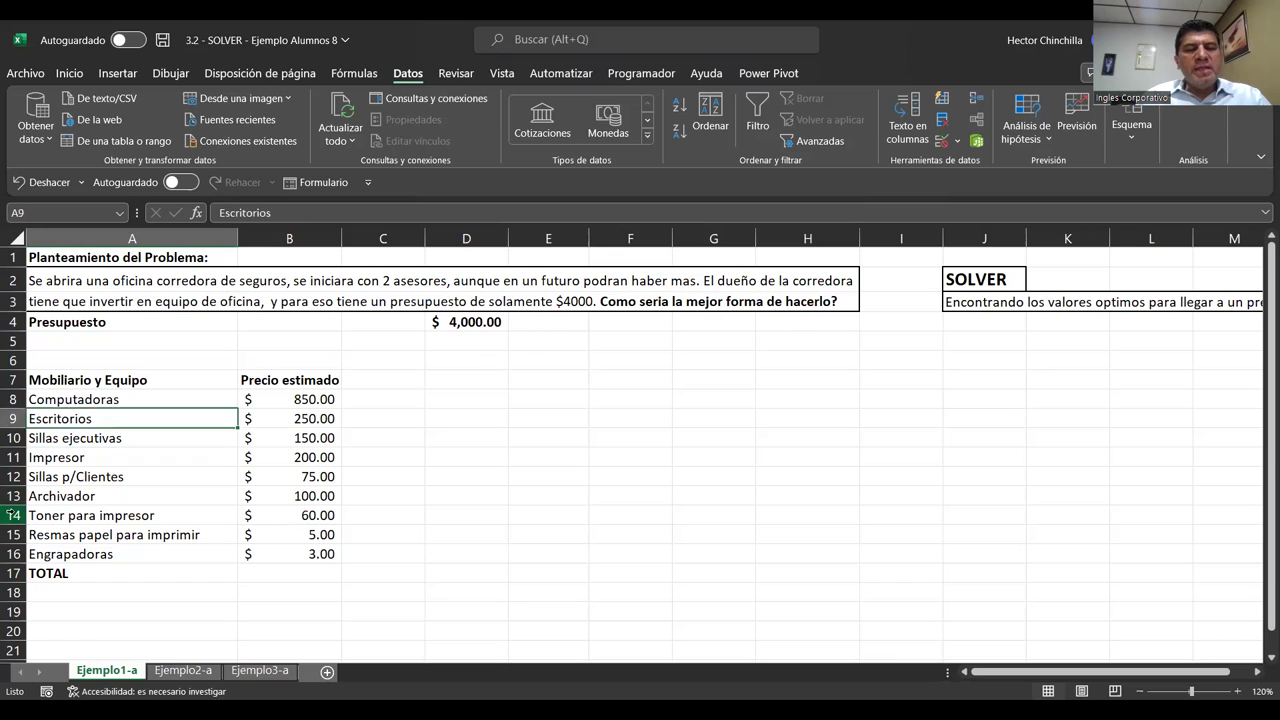
{"action": "key", "text": "Up"}
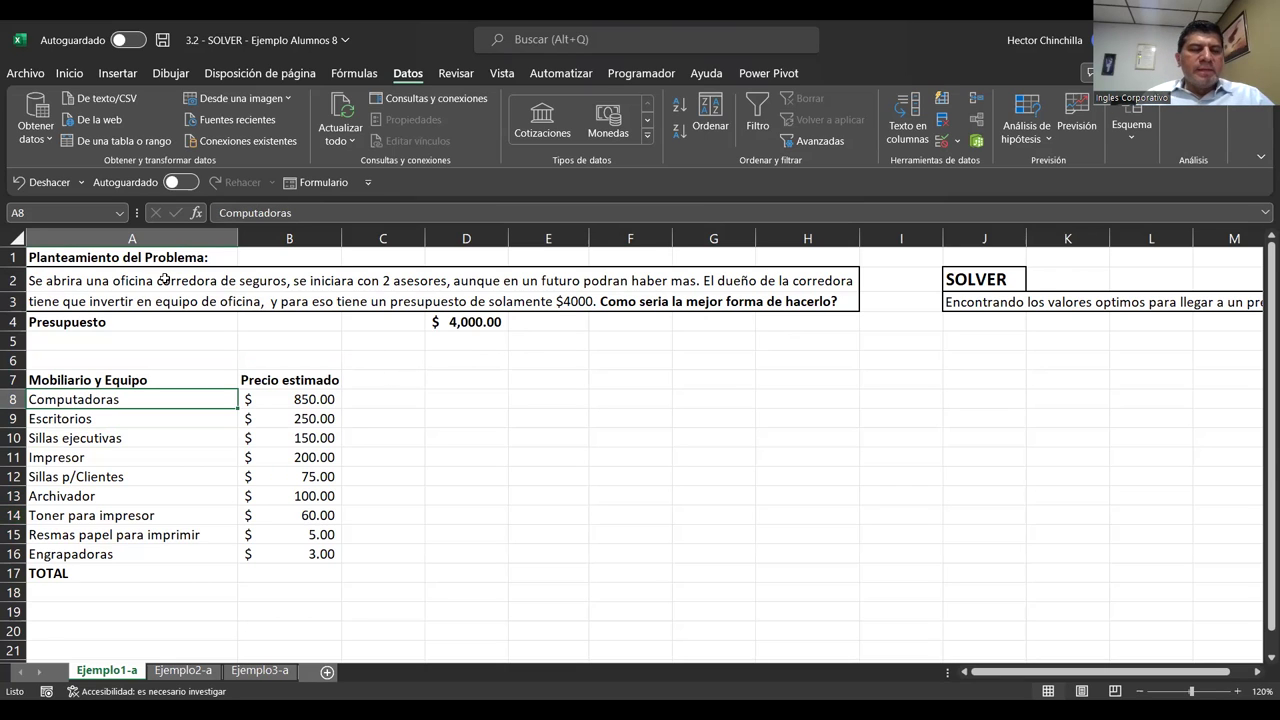
{"action": "left_click", "coordinate": [70, 284]}
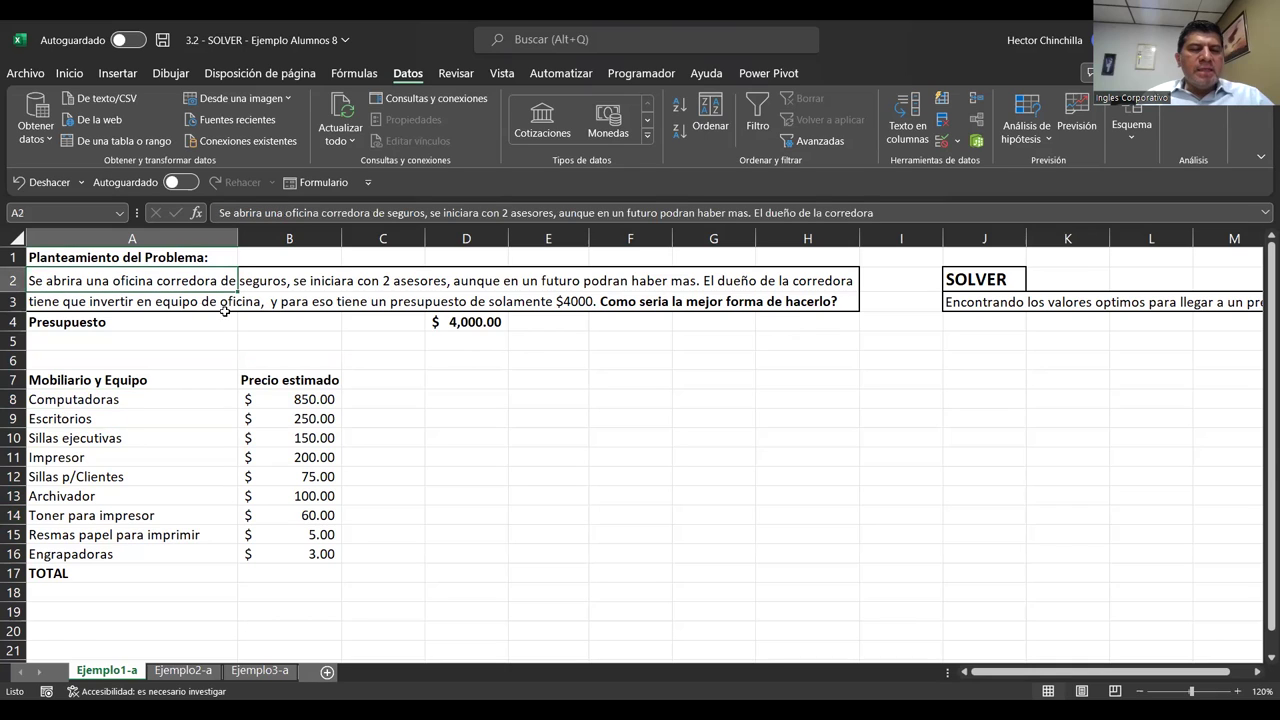
{"action": "left_click", "coordinate": [120, 446]}
{"action": "left_click", "coordinate": [140, 496]}
{"action": "left_click", "coordinate": [108, 552]}
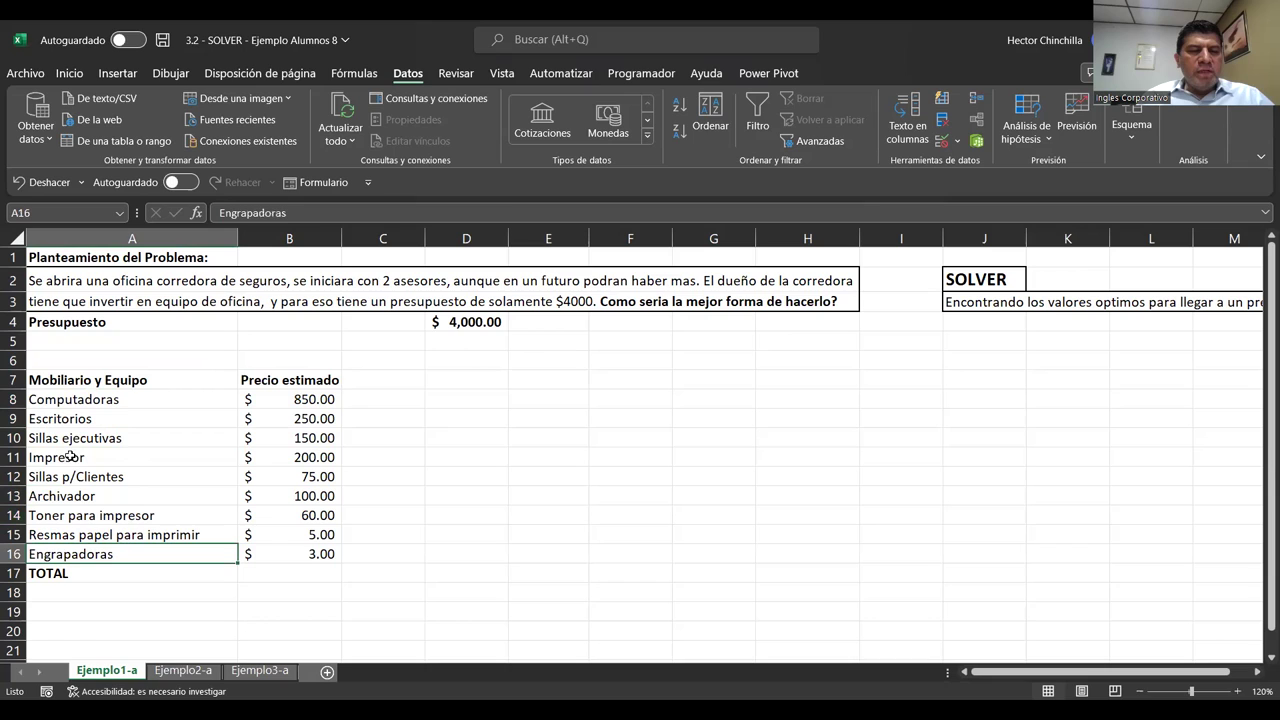
{"action": "left_click_drag", "start_coordinate": [66, 403], "coordinate": [78, 553]}
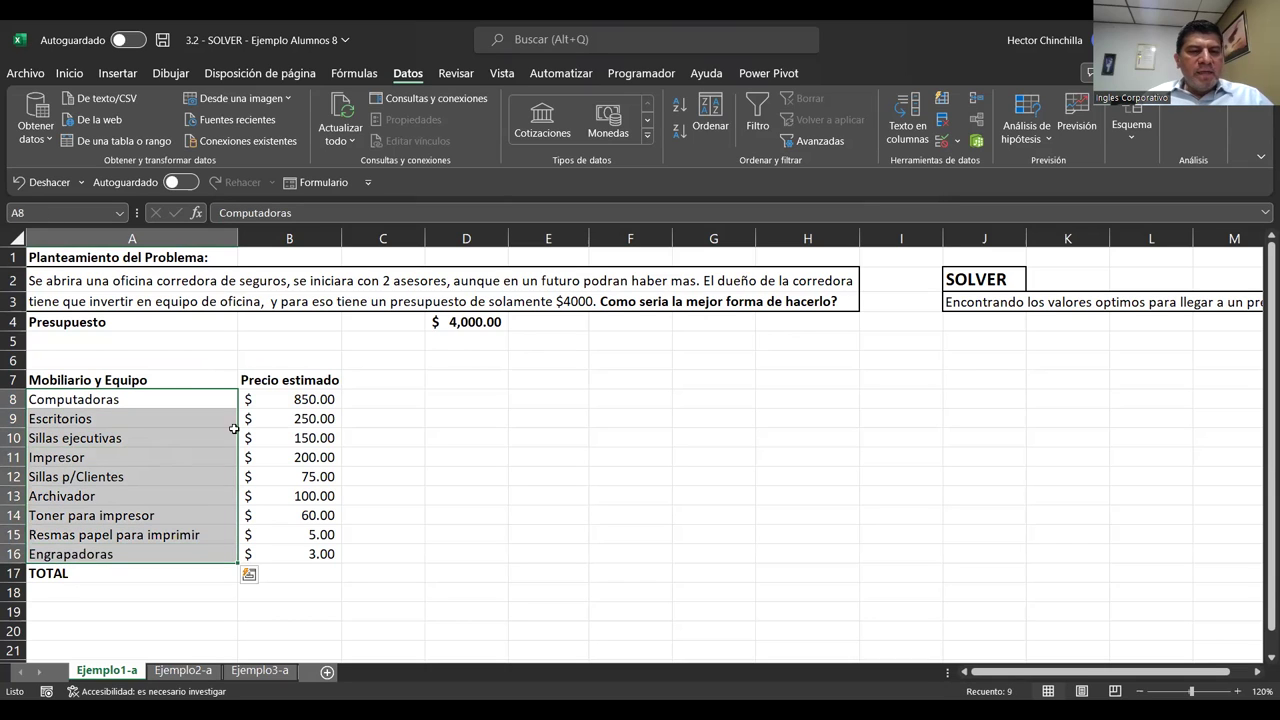
{"action": "left_click", "coordinate": [275, 400]}
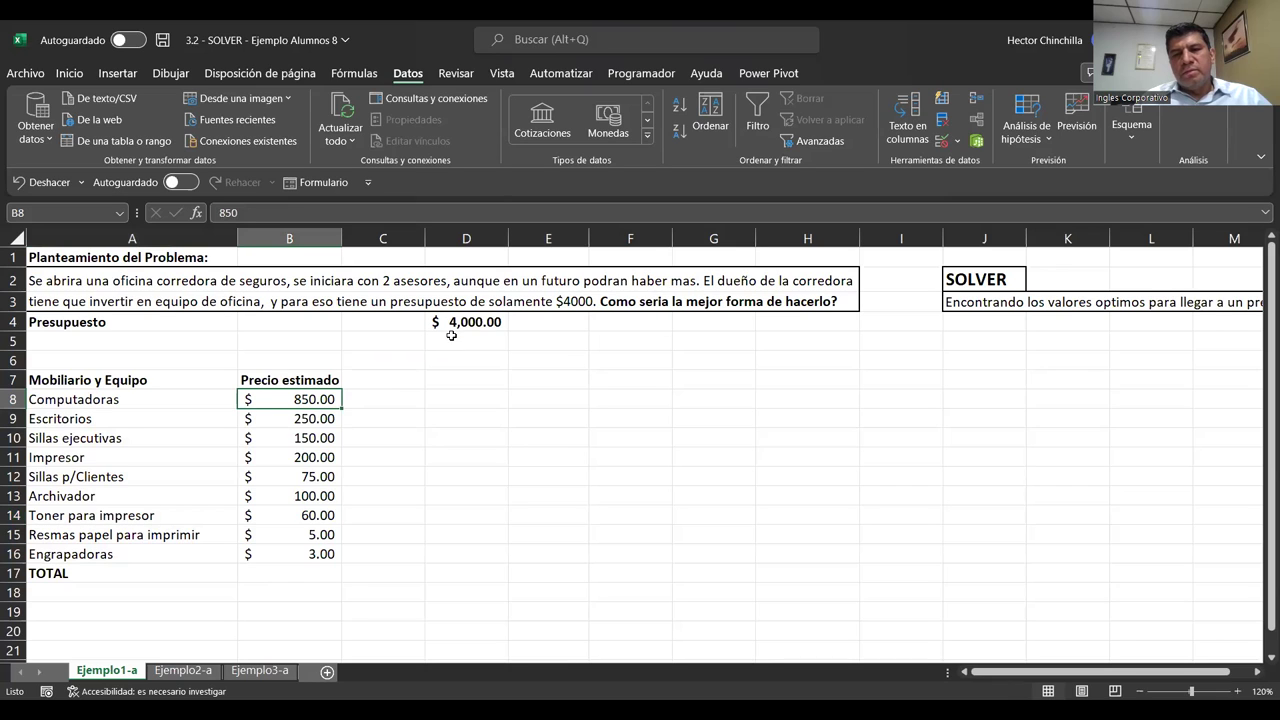
Step: Clear the TOTAL label from cell A17 below the nine priced items
{"action": "left_click", "coordinate": [206, 438]}
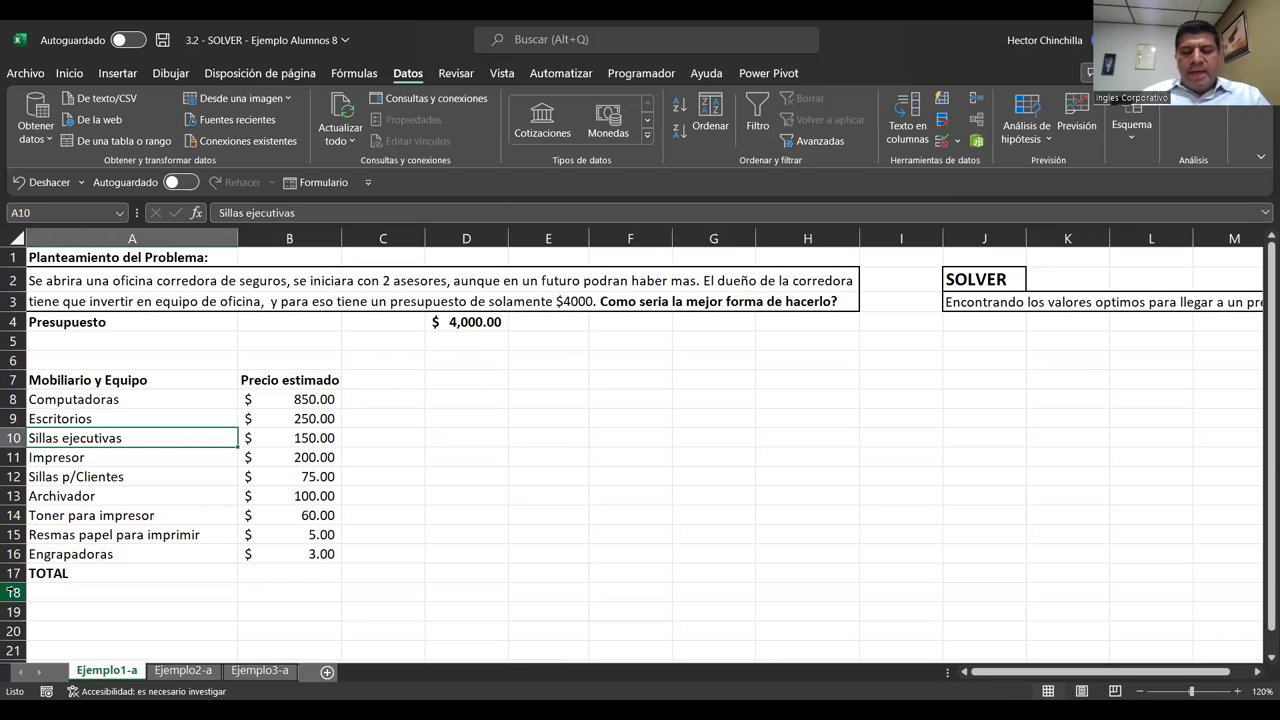
{"action": "key", "text": "Down"}
{"action": "key", "text": "Down"}
{"action": "key", "text": "Down"}
{"action": "key", "text": "Down"}
{"action": "key", "text": "Down"}
{"action": "key", "text": "Down"}
{"action": "key", "text": "Down"}
{"action": "key", "text": "Up"}
{"action": "key", "text": "Up"}
{"action": "key", "text": "Down"}
{"action": "key", "text": "Delete"}
{"action": "key", "text": "Up"}
{"action": "key", "text": "Up"}
{"action": "key", "text": "Up"}
{"action": "key", "text": "Down"}
{"action": "key", "text": "Down"}
{"action": "key", "text": "Down"}
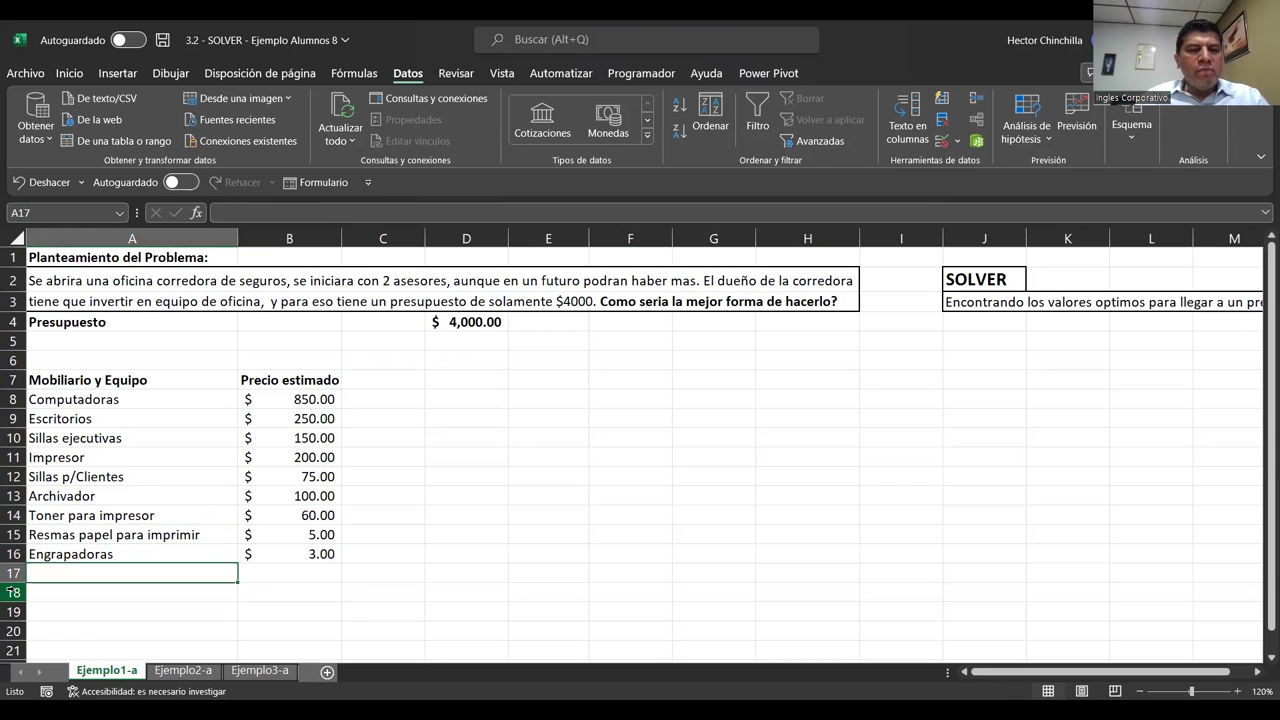
{"action": "key", "text": "Down"}
{"action": "key", "text": "Up"}
{"action": "key", "text": "Up"}
{"action": "key", "text": "Up"}
{"action": "key", "text": "Up"}
{"action": "key", "text": "Up"}
{"action": "key", "text": "Up"}
{"action": "key", "text": "Up"}
{"action": "key", "text": "Up"}
{"action": "key", "text": "Up"}
{"action": "key", "text": "Up"}
{"action": "key", "text": "Down"}
{"action": "key", "text": "Down"}
{"action": "key", "text": "Right"}
{"action": "key", "text": "Right"}
{"action": "key", "text": "Left"}
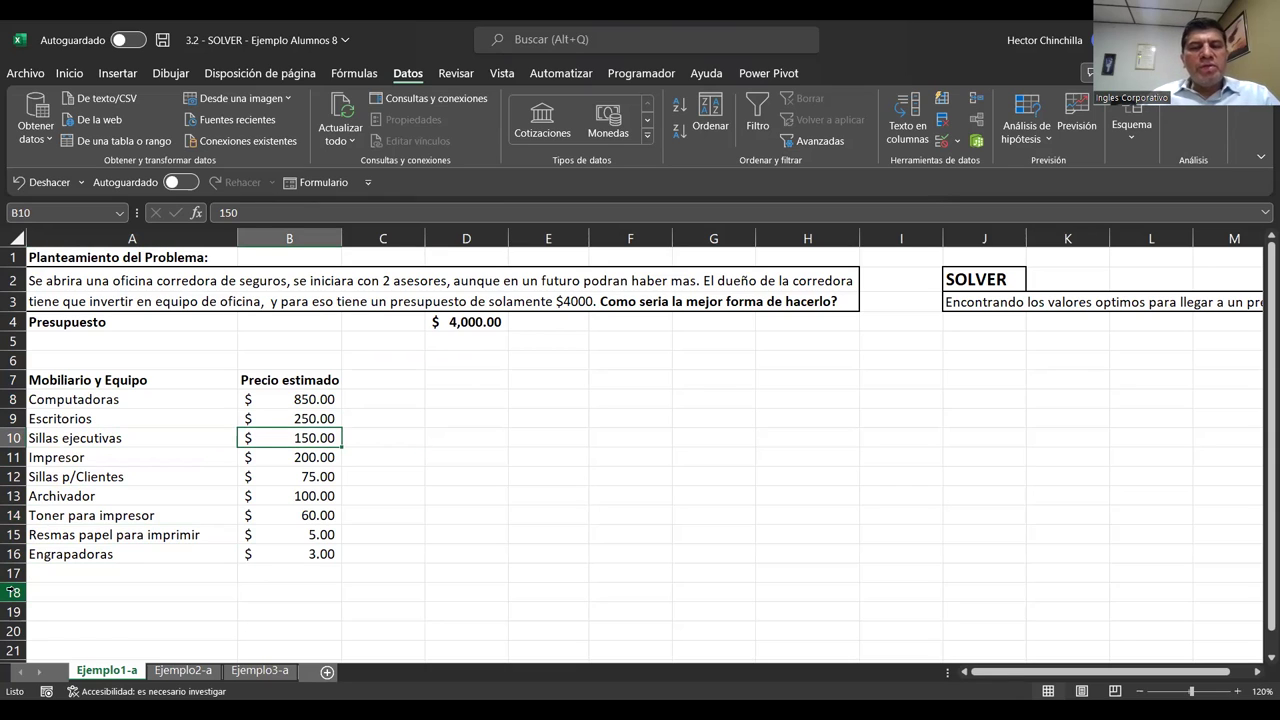
{"action": "key", "text": "Left"}
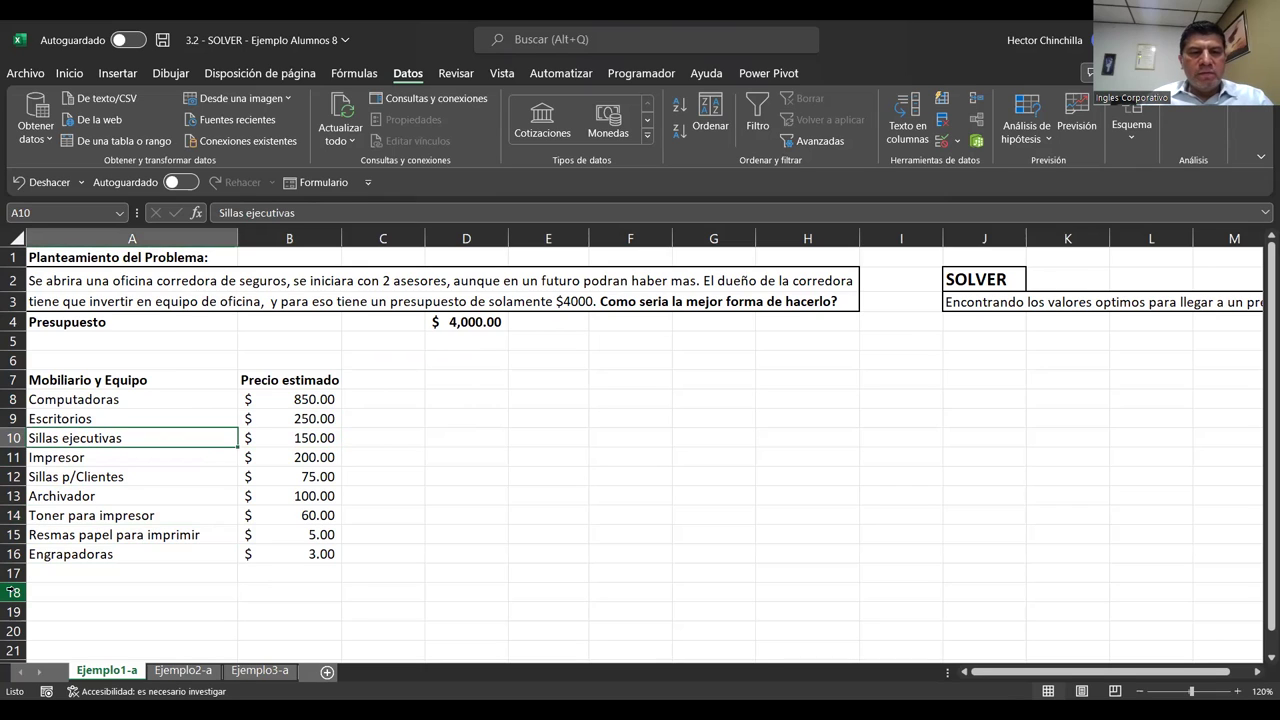
{"action": "key", "text": "Up"}
{"action": "key", "text": "Up"}
{"action": "key", "text": "Up"}
{"action": "key", "text": "Down"}
{"action": "key", "text": "Up"}
{"action": "key", "text": "Down"}
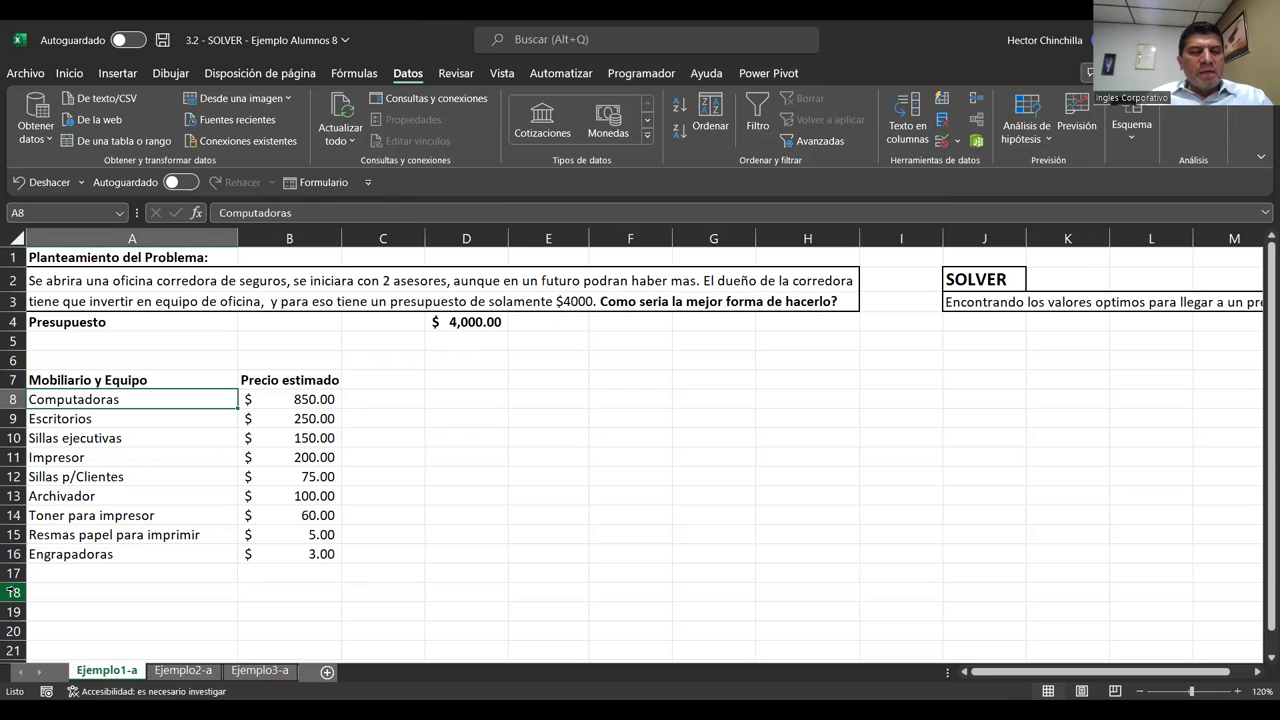
{"action": "key", "text": "Up"}
{"action": "key", "text": "Down"}
{"action": "key", "text": "Up"}
{"action": "key", "text": "Down"}
{"action": "key", "text": "Up"}
{"action": "key", "text": "Up"}
{"action": "key", "text": "Up"}
{"action": "key", "text": "Up"}
{"action": "key", "text": "Down"}
{"action": "key", "text": "Down"}
{"action": "key", "text": "Down"}
{"action": "key", "text": "Up"}
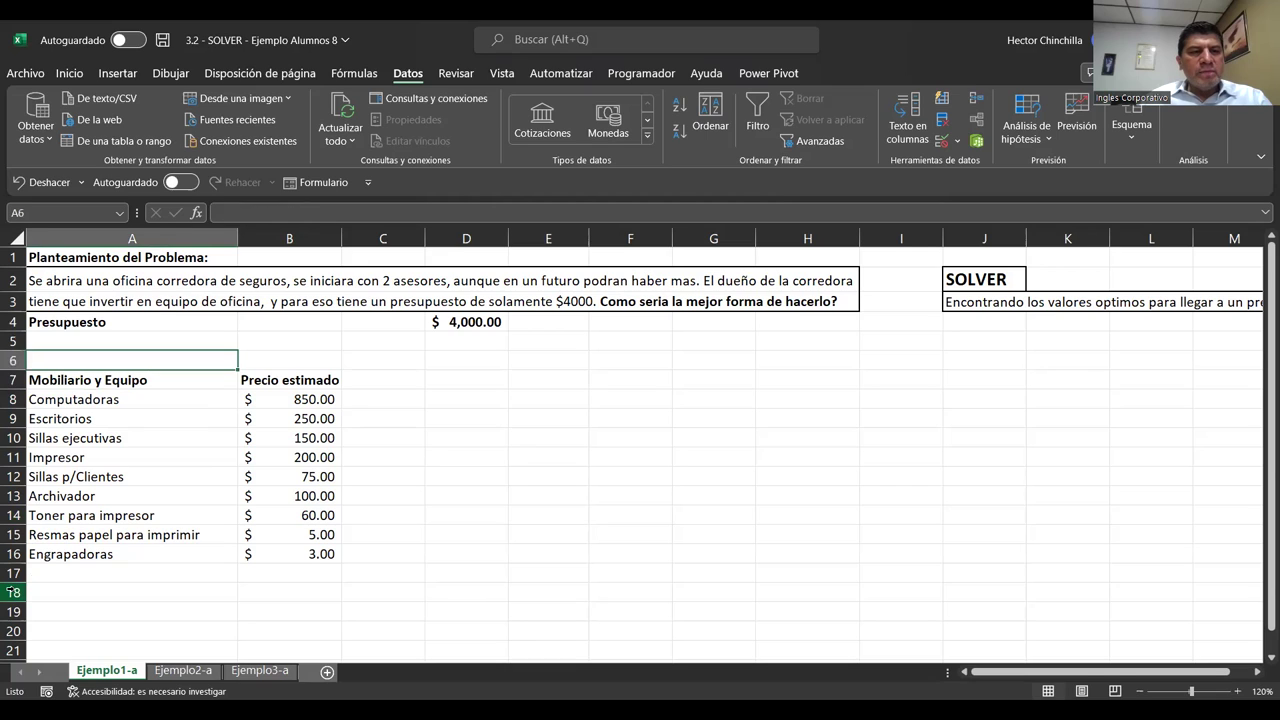
{"action": "key", "text": "Down"}
{"action": "key", "text": "Up"}
{"action": "key", "text": "Down"}
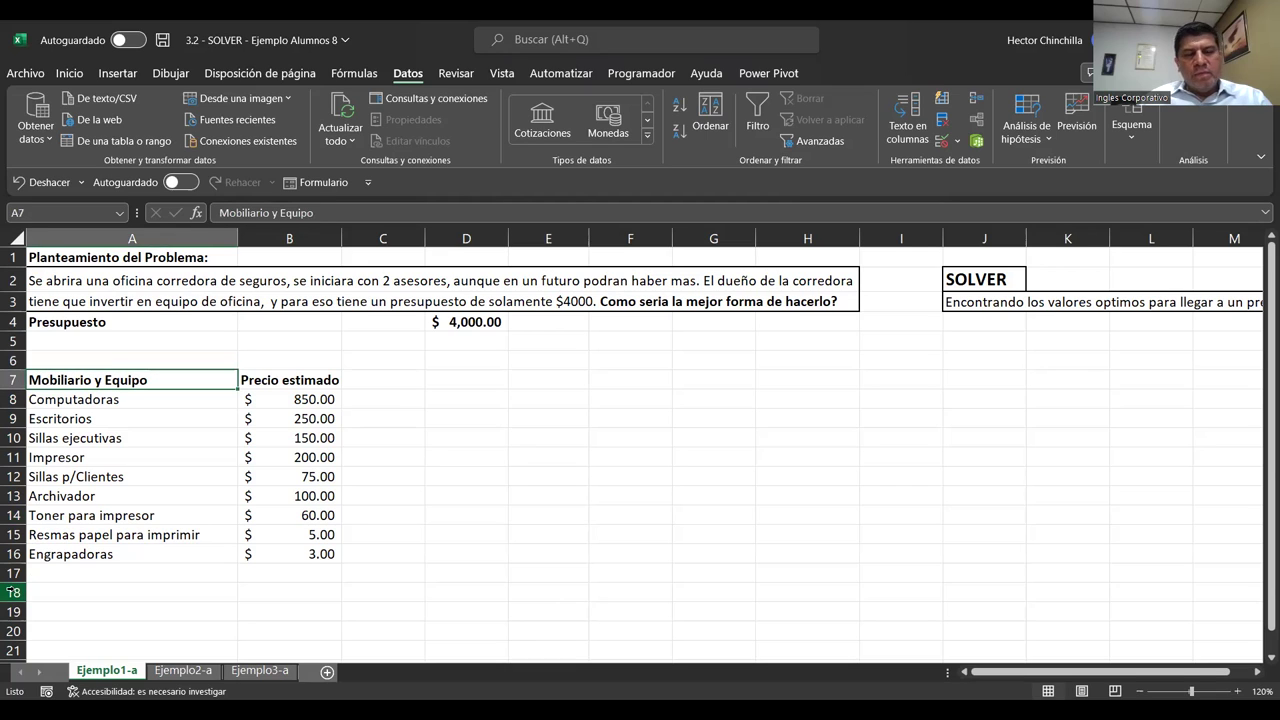
{"action": "key", "text": "Up"}
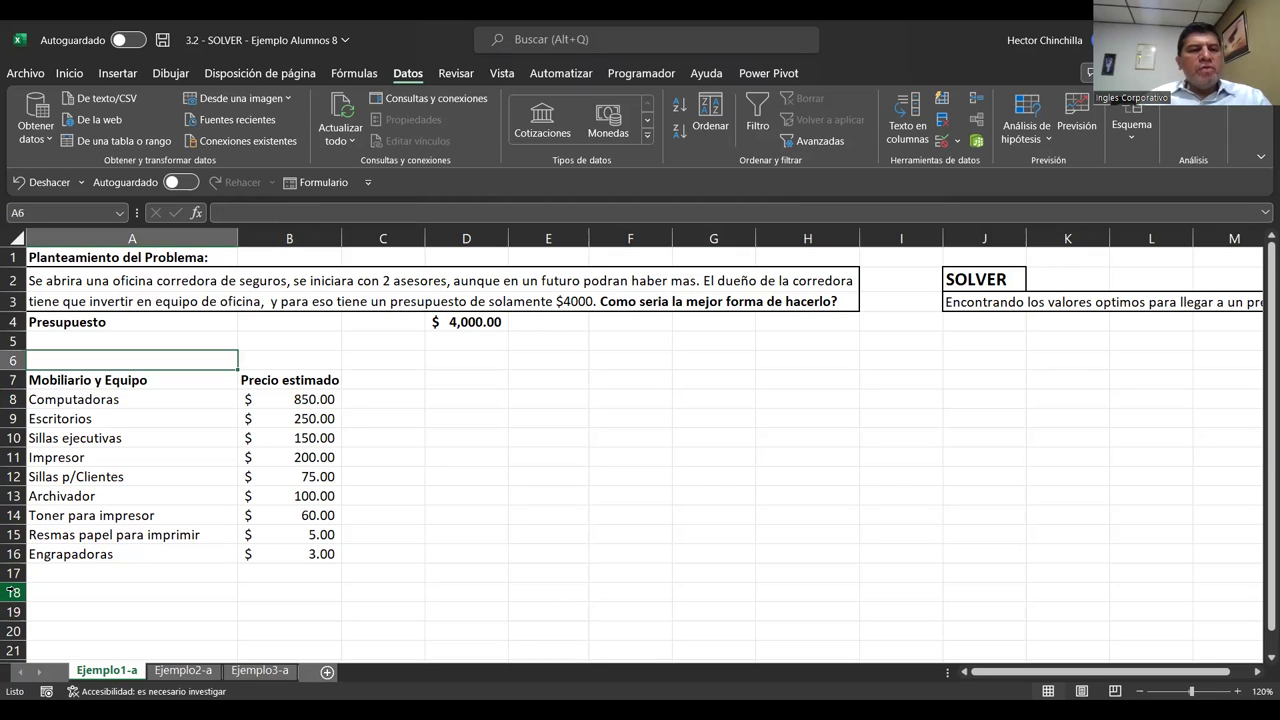
{"action": "key", "text": "Down"}
{"action": "key", "text": "Down"}
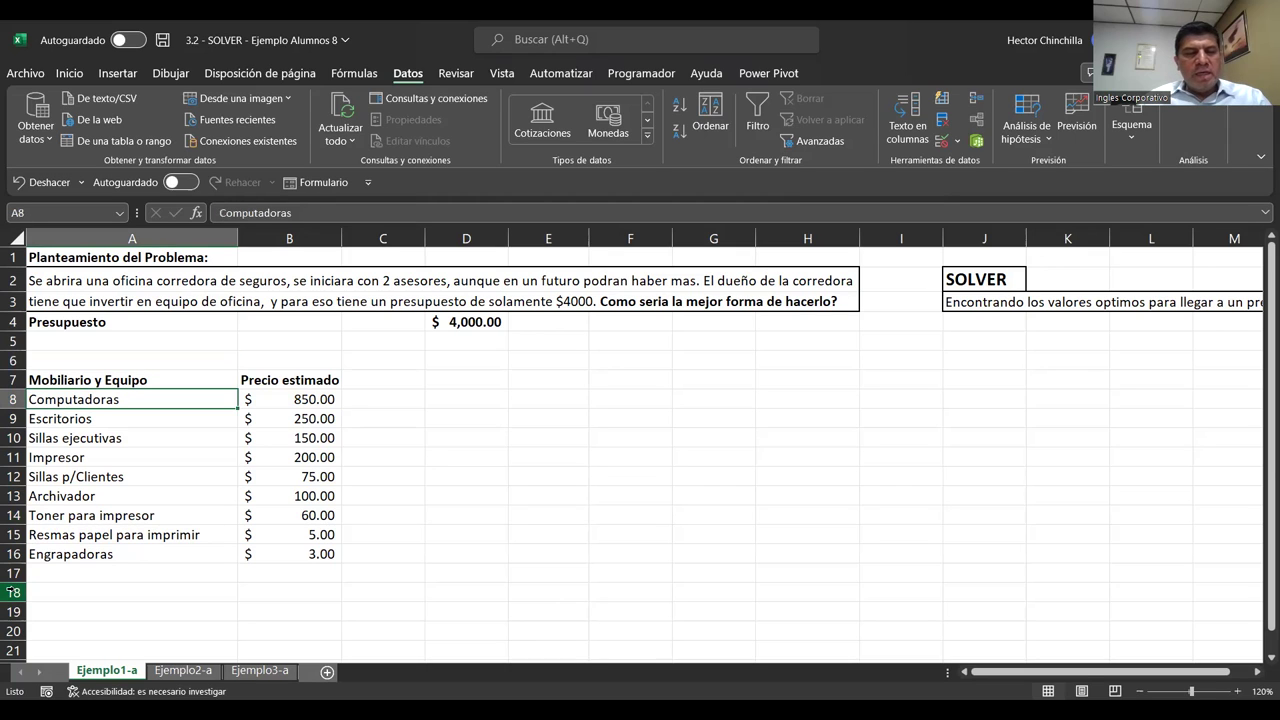
{"action": "key", "text": "Up"}
{"action": "key", "text": "Up"}
{"action": "key", "text": "Down"}
{"action": "key", "text": "Down"}
{"action": "key", "text": "Down"}
{"action": "key", "text": "Down"}
{"action": "key", "text": "Up"}
{"action": "key", "text": "Up"}
{"action": "key", "text": "Up"}
{"action": "key", "text": "Down"}
{"action": "key", "text": "Down"}
{"action": "key", "text": "Up"}
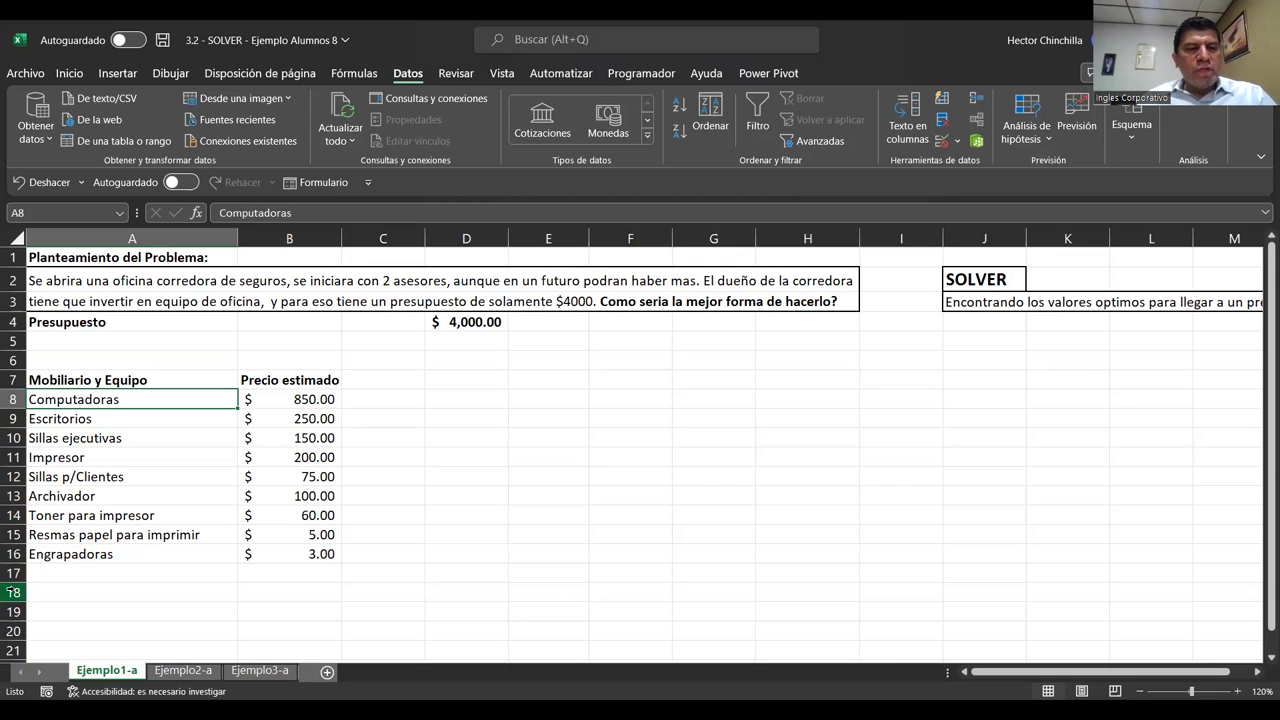
{"action": "key", "text": "Down"}
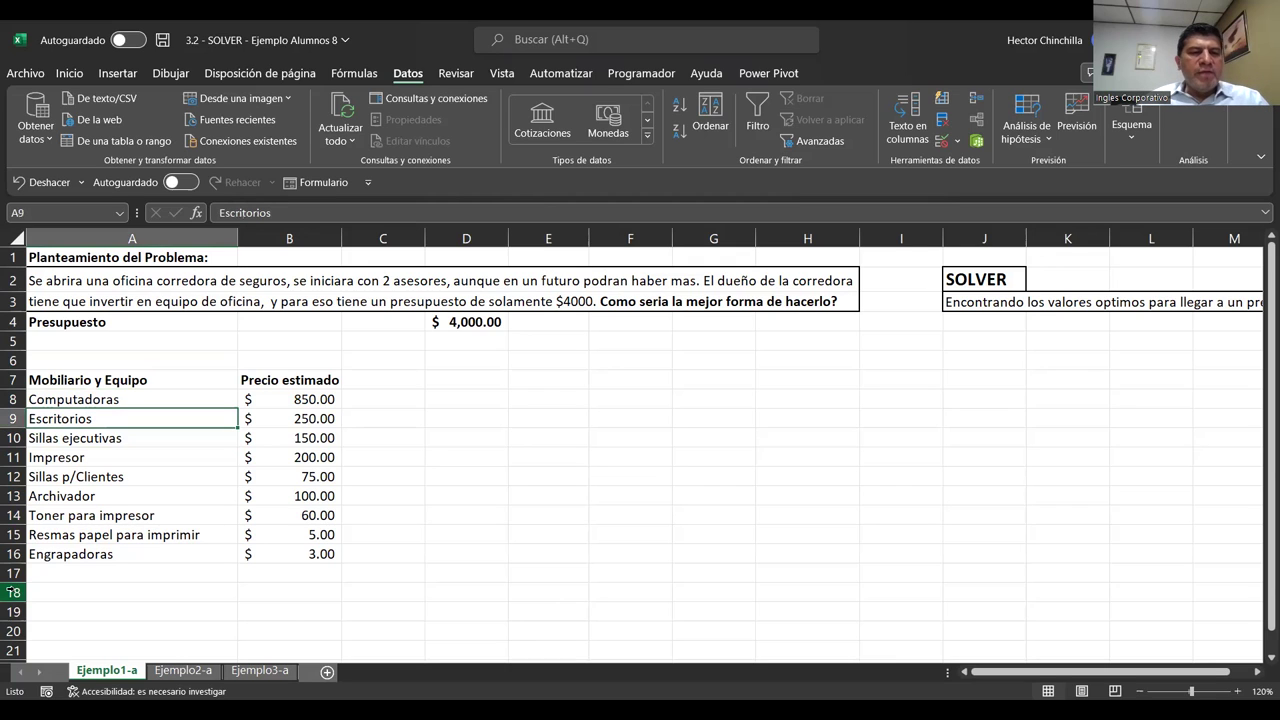
{"action": "key", "text": "Down"}
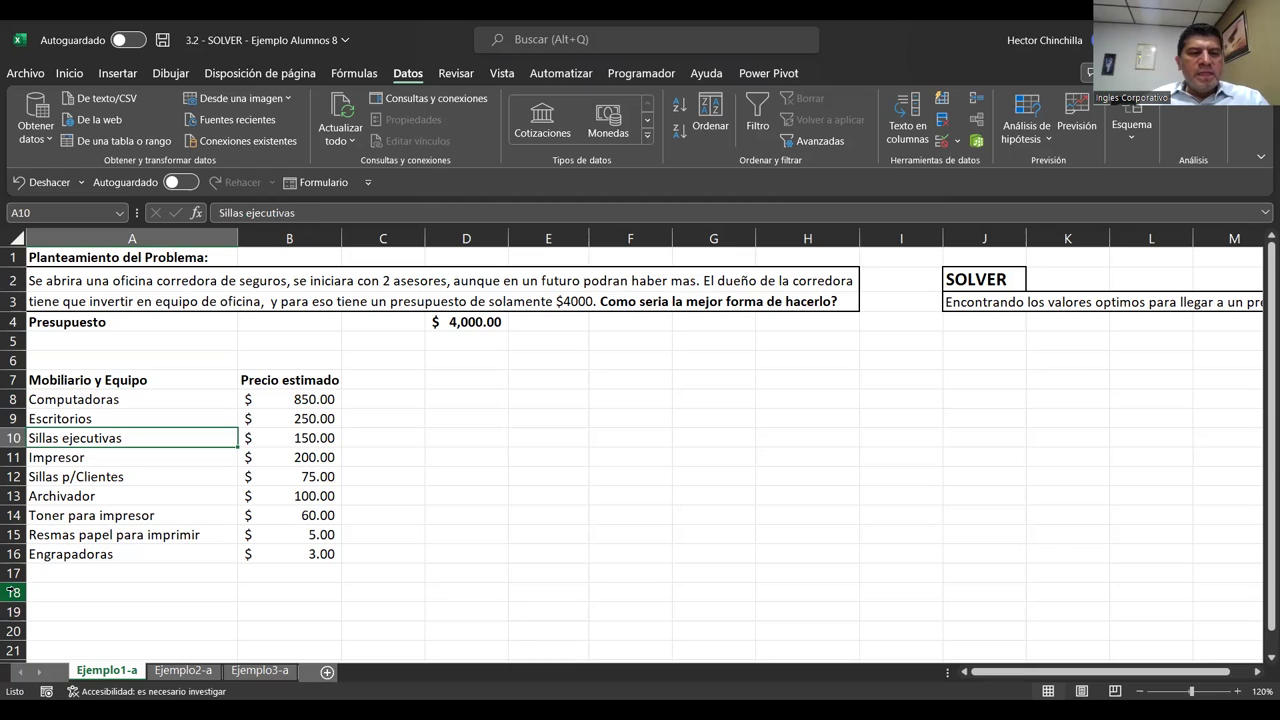
{"action": "key", "text": "Down"}
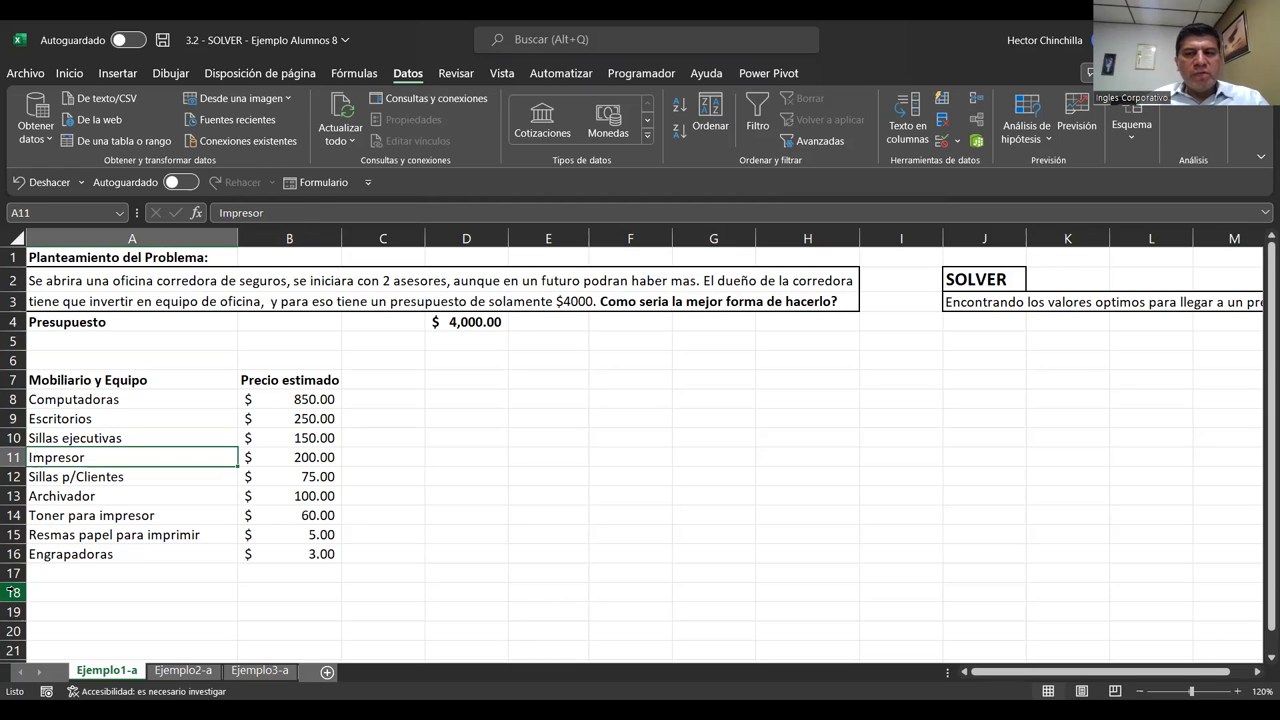
{"action": "key", "text": "Down"}
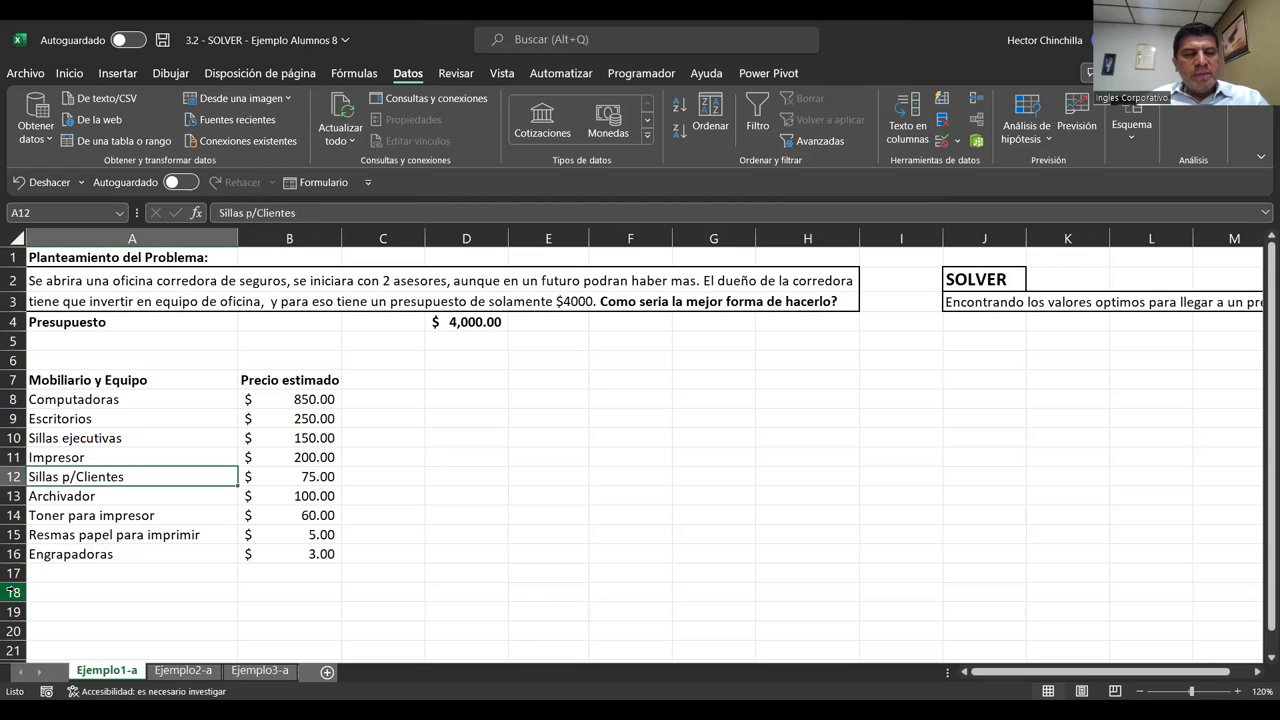
{"action": "key", "text": "Down"}
{"action": "key", "text": "Down"}
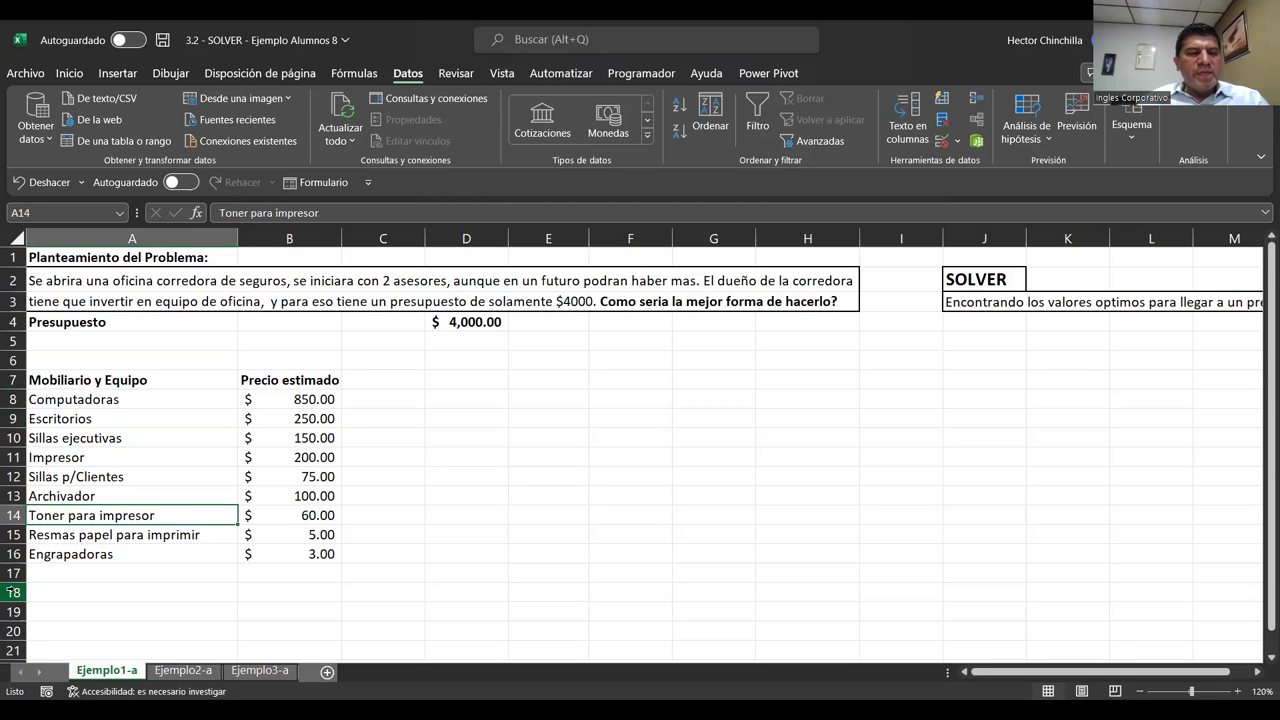
{"action": "key", "text": "Down"}
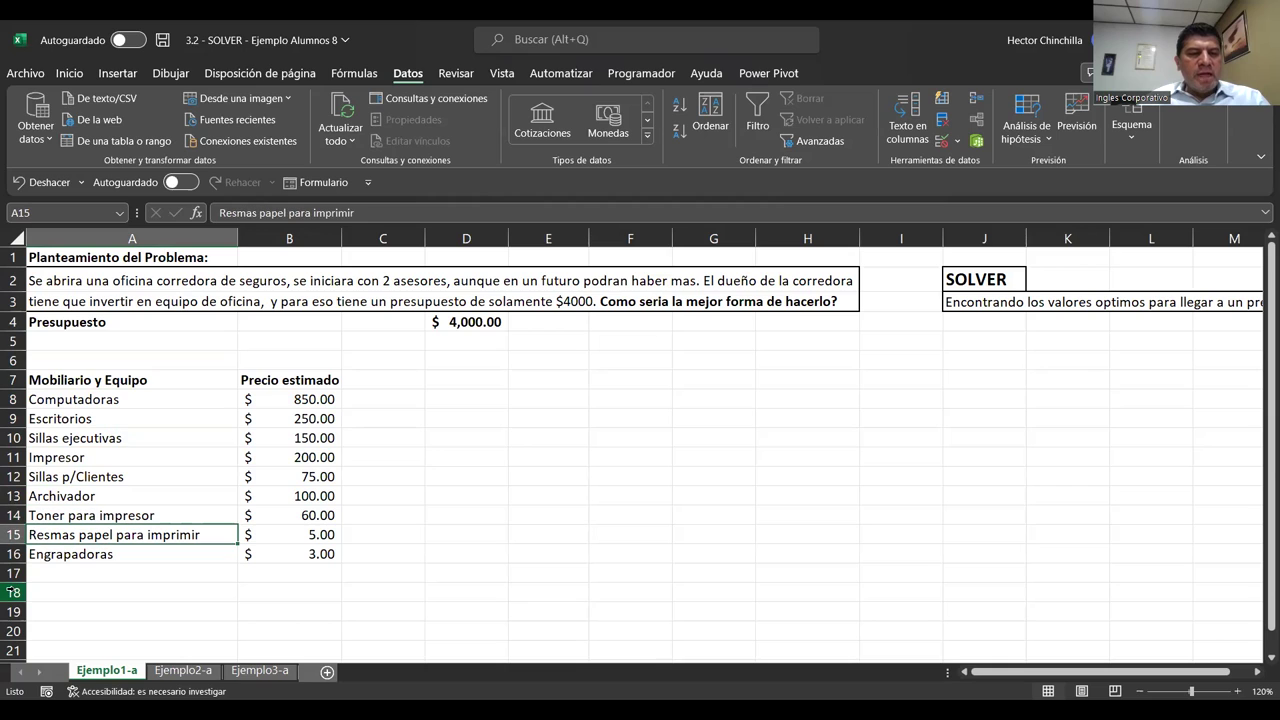
{"action": "key", "text": "Down"}
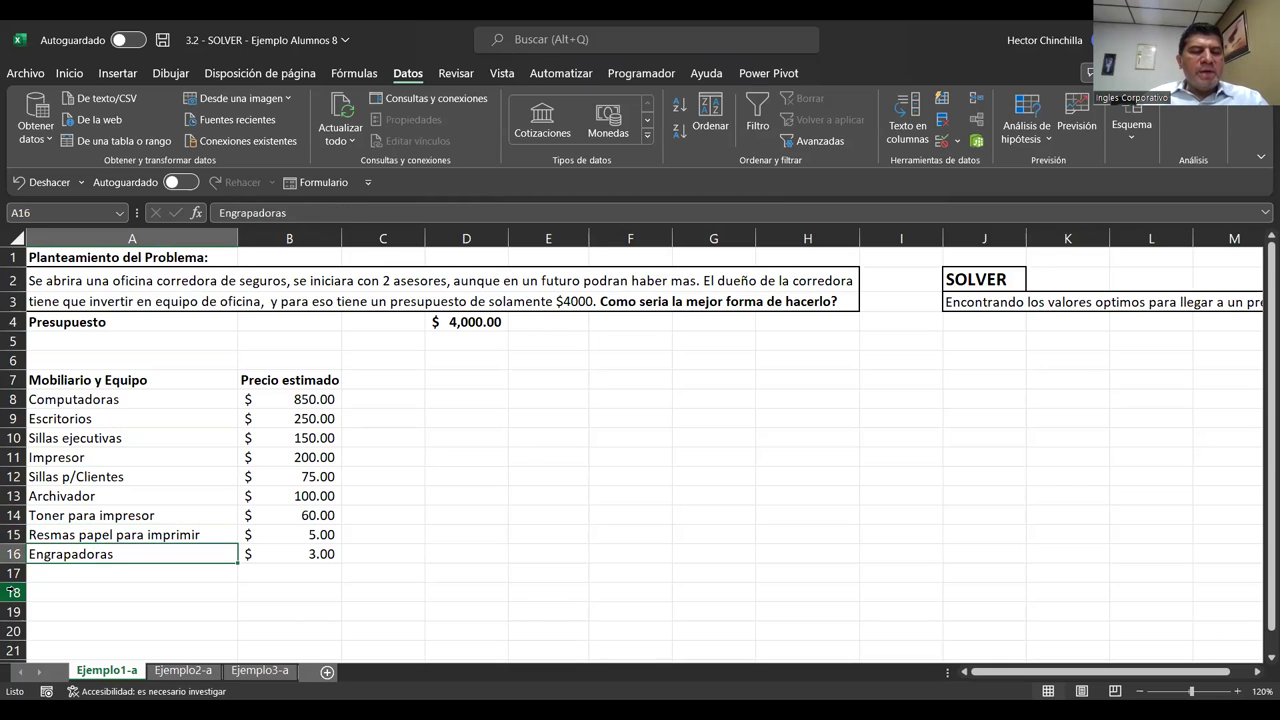
{"action": "key", "text": "Up"}
{"action": "key", "text": "Up"}
{"action": "key", "text": "Up"}
{"action": "key", "text": "Up"}
{"action": "key", "text": "Up"}
{"action": "key", "text": "Up"}
{"action": "key", "text": "Up"}
{"action": "key", "text": "Up"}
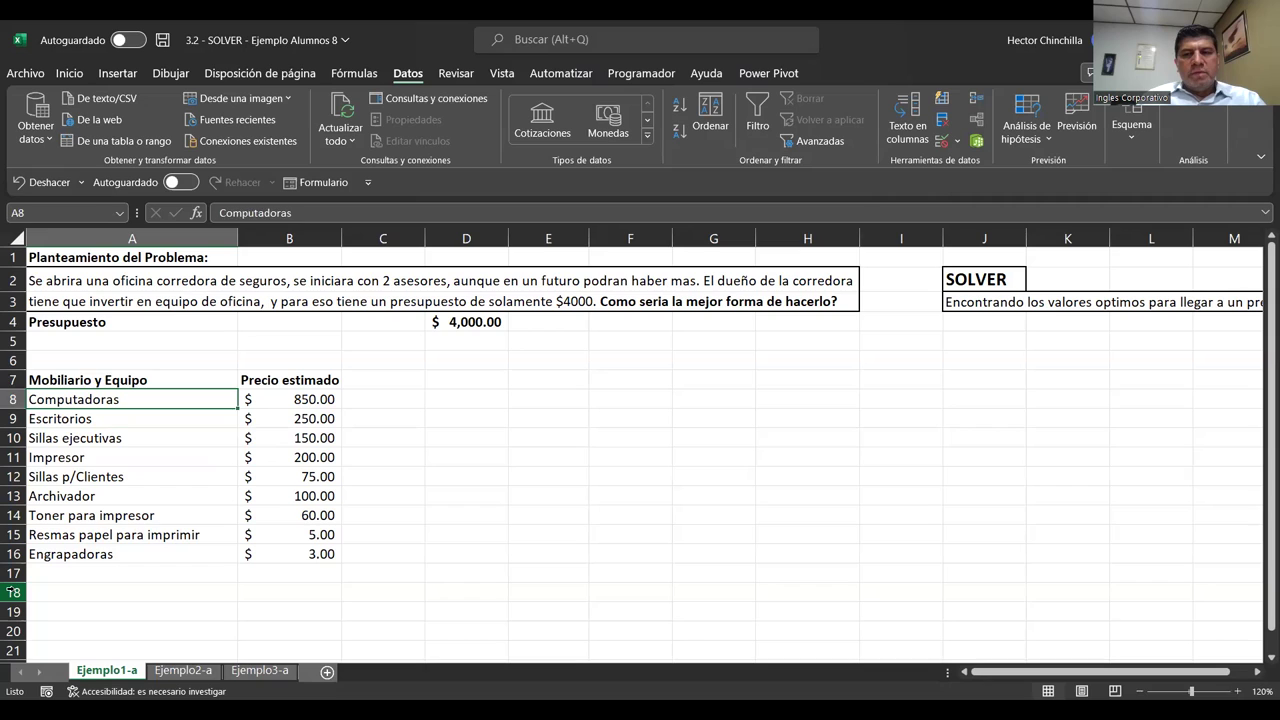
{"action": "key", "text": "Up"}
{"action": "key", "text": "Up"}
{"action": "key", "text": "Up"}
{"action": "key", "text": "Right"}
{"action": "key", "text": "Left"}
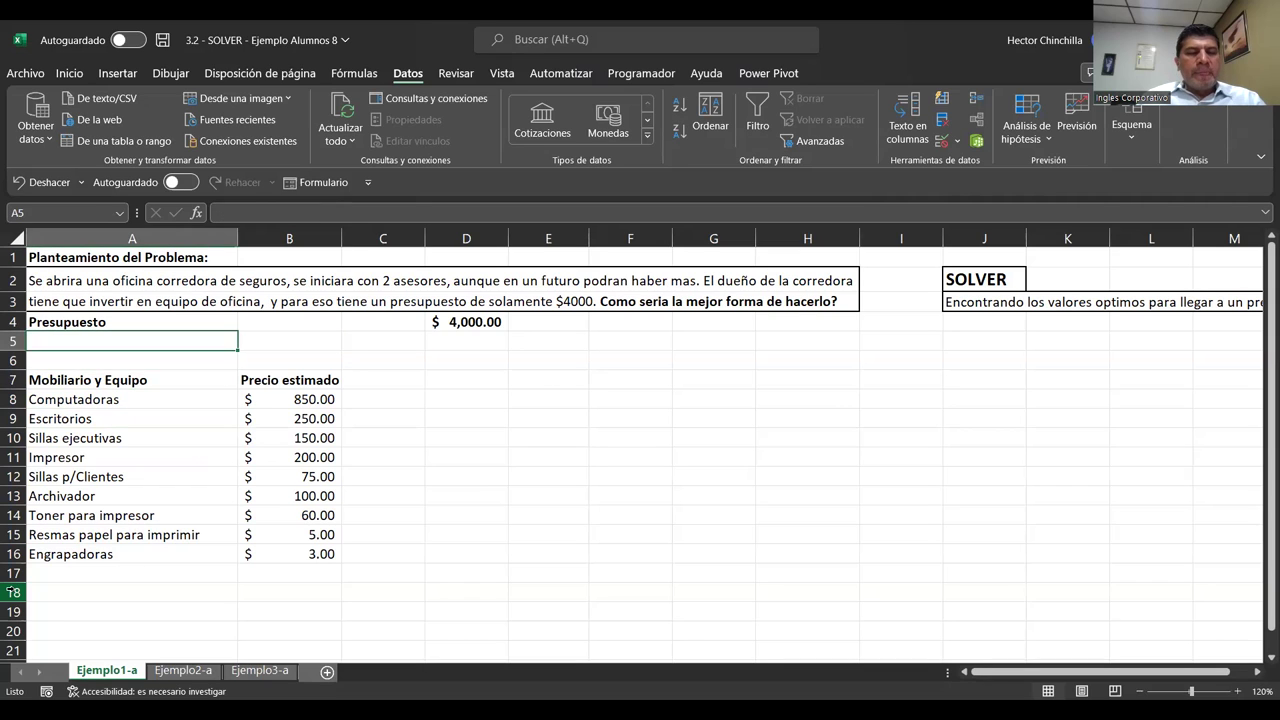
{"action": "key", "text": "Down"}
{"action": "key", "text": "Down"}
{"action": "key", "text": "Up"}
{"action": "key", "text": "Right"}
{"action": "key", "text": "Down"}
{"action": "key", "text": "Down"}
{"action": "key", "text": "Up"}
{"action": "key", "text": "Left"}
{"action": "key", "text": "Down"}
{"action": "key", "text": "Up"}
{"action": "key", "text": "Right"}
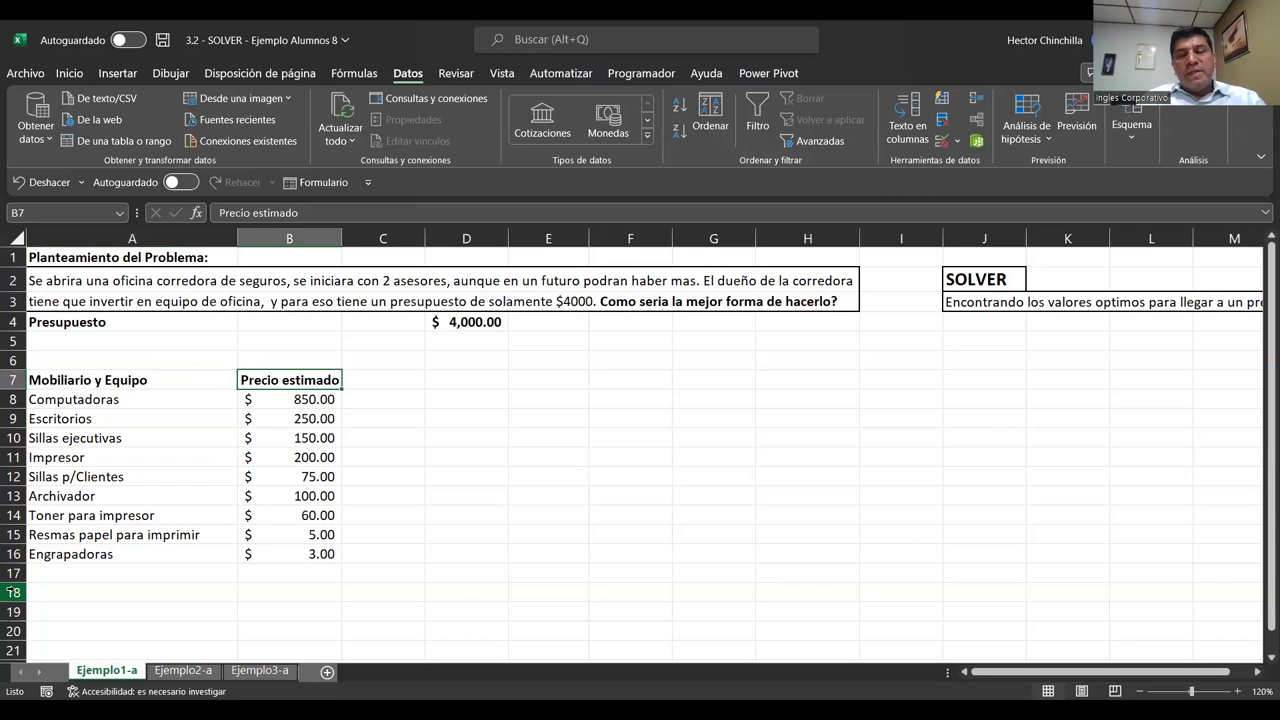
{"action": "key", "text": "Left"}
{"action": "key", "text": "Down"}
{"action": "key", "text": "Up"}
{"action": "key", "text": "Down"}
{"action": "key", "text": "Down"}
{"action": "key", "text": "Up"}
{"action": "key", "text": "Up"}
{"action": "key", "text": "Down"}
{"action": "key", "text": "Up"}
{"action": "key", "text": "Down"}
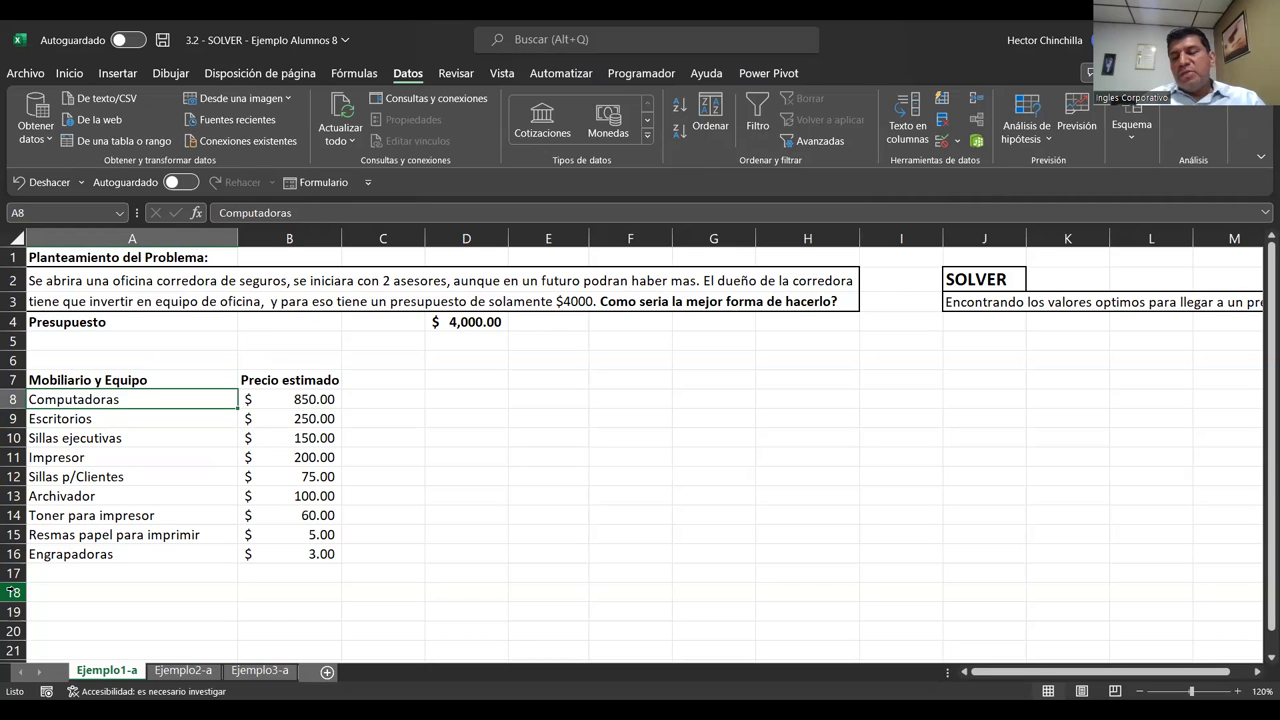
{"action": "key", "text": "Right"}
{"action": "key", "text": "Right"}
{"action": "key", "text": "Left"}
{"action": "key", "text": "Left"}
{"action": "key", "text": "Right"}
{"action": "key", "text": "Left"}
{"action": "key", "text": "Right"}
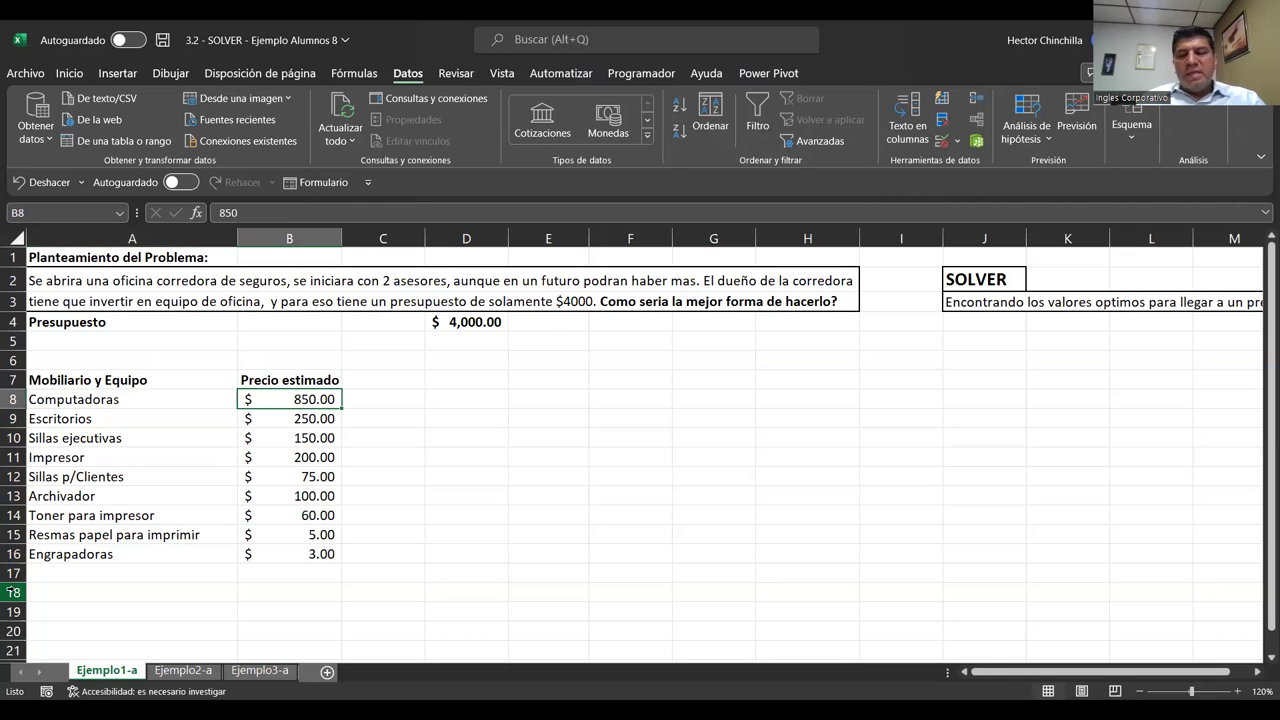
{"action": "key", "text": "Left"}
{"action": "key", "text": "Right"}
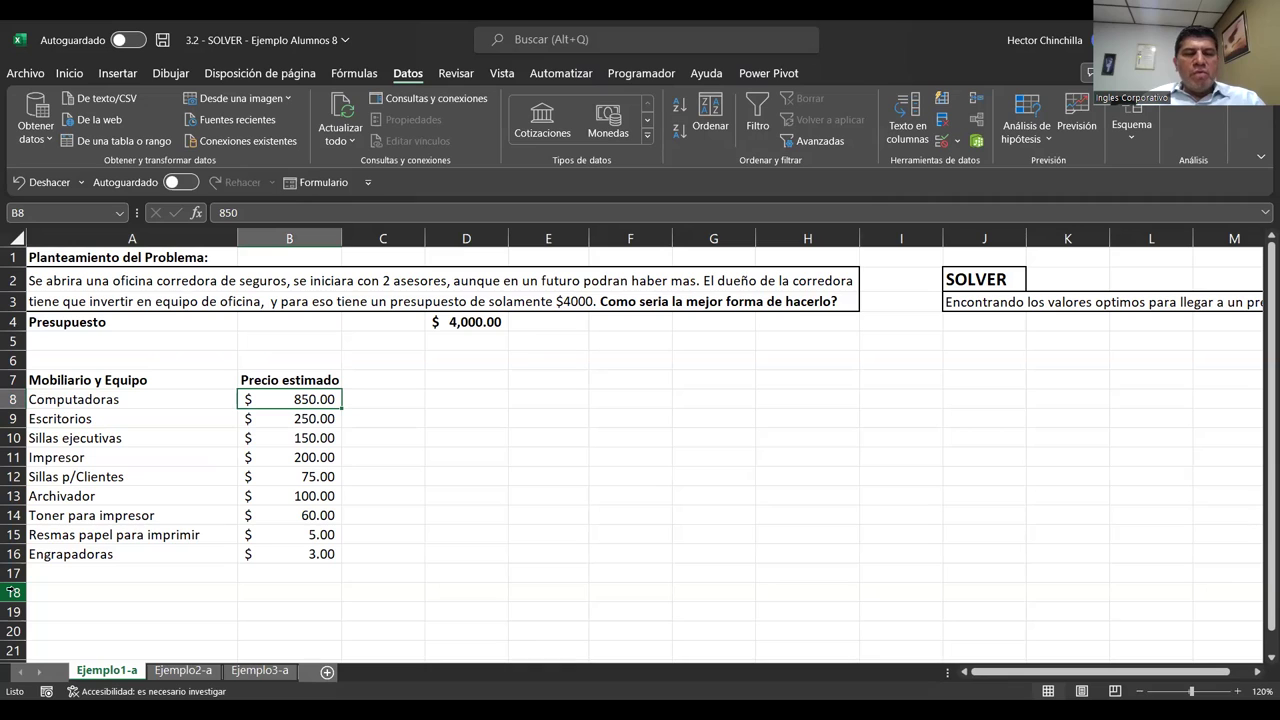
{"action": "key", "text": "Down"}
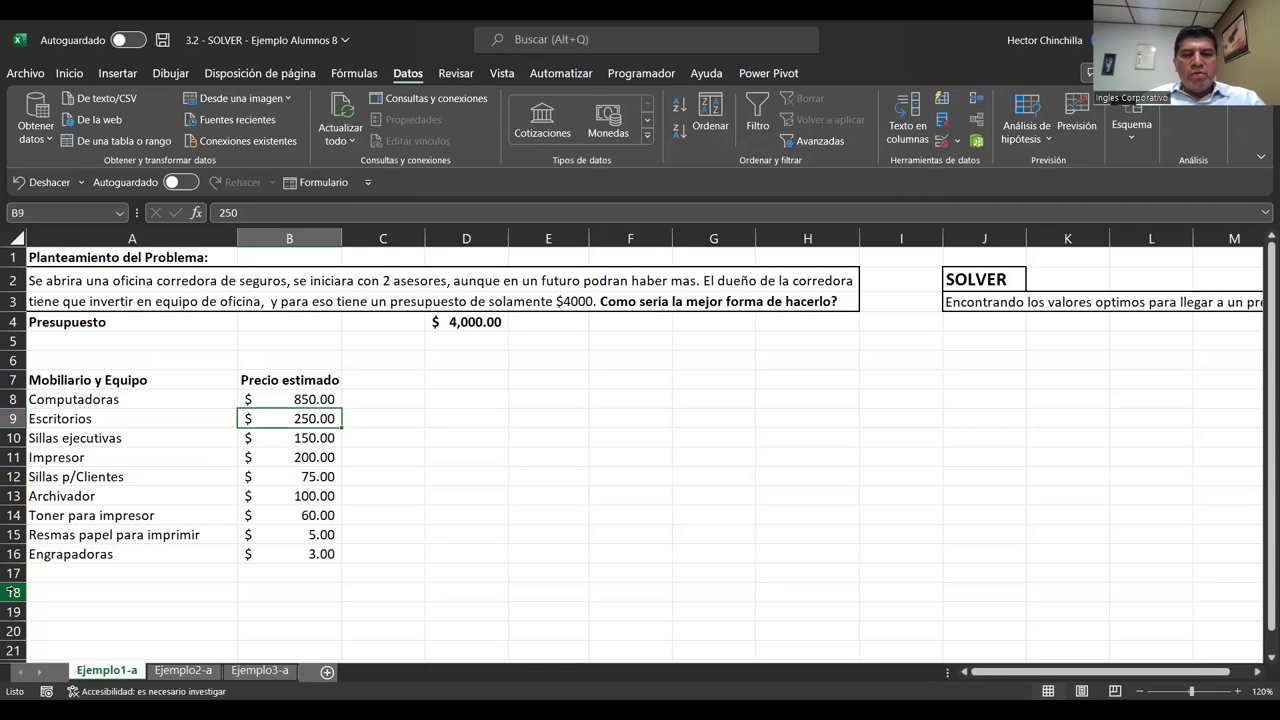
{"action": "key", "text": "Down"}
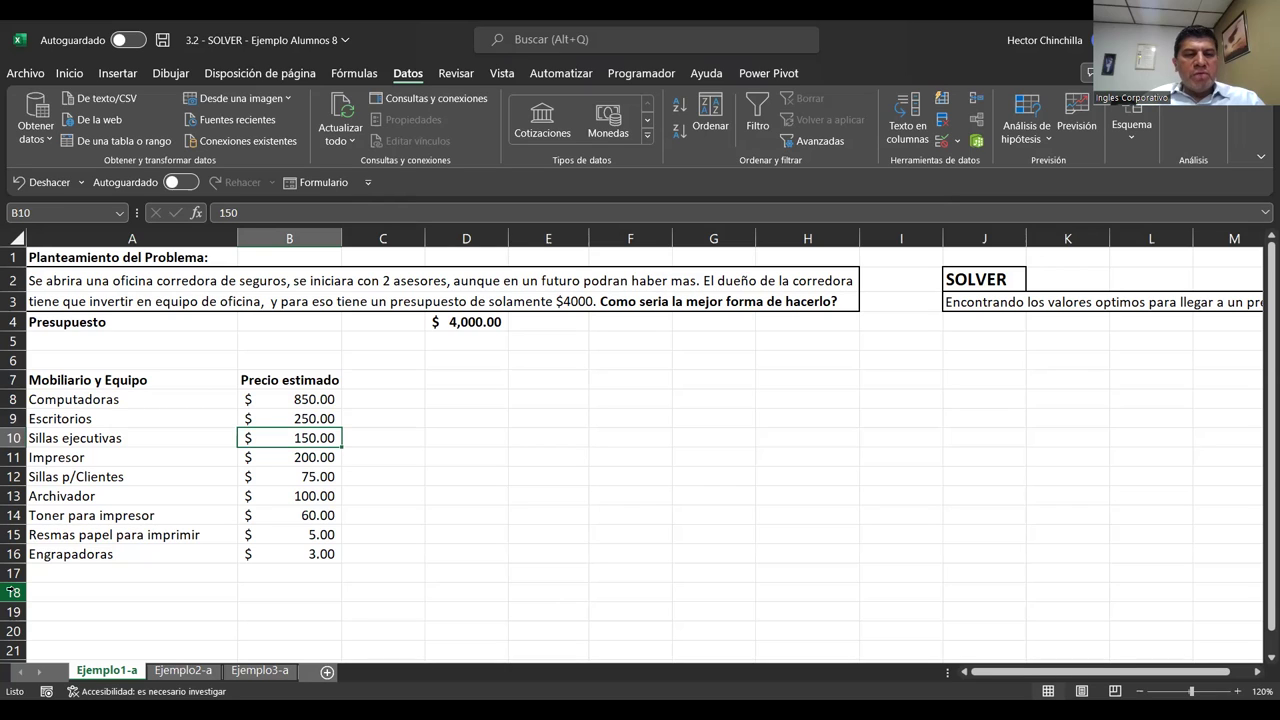
{"action": "key", "text": "Down"}
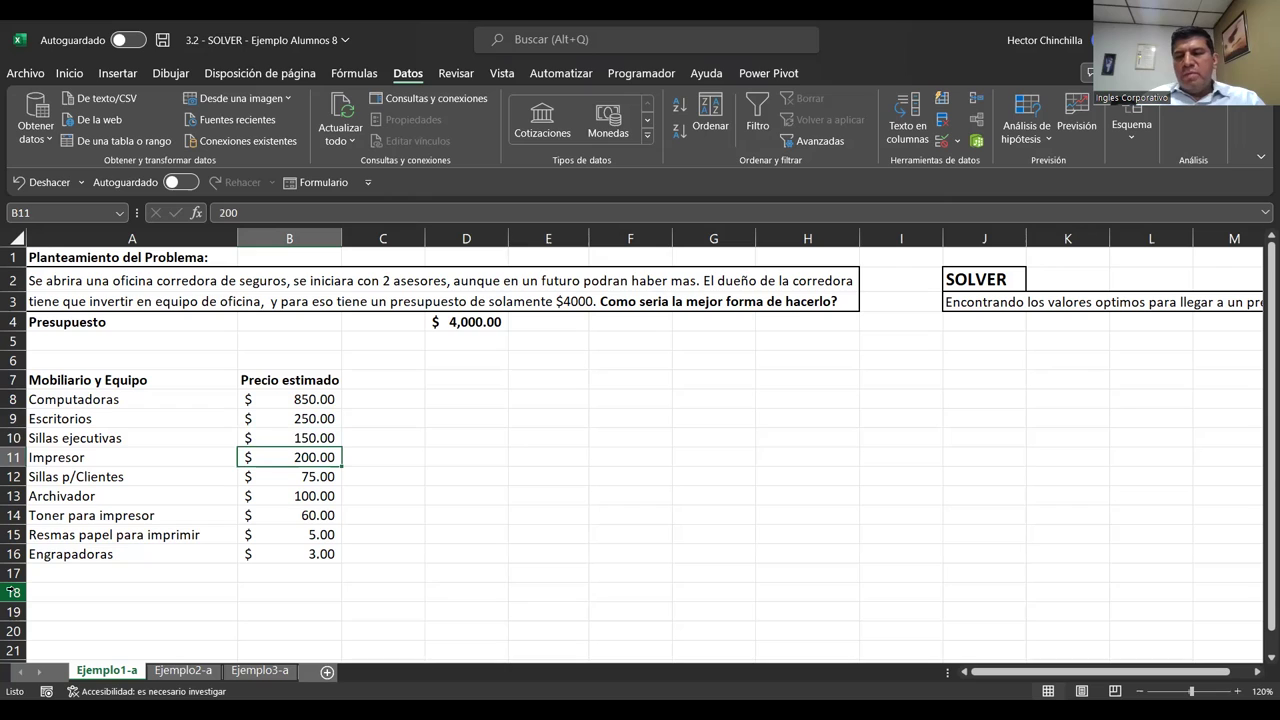
{"action": "key", "text": "Down"}
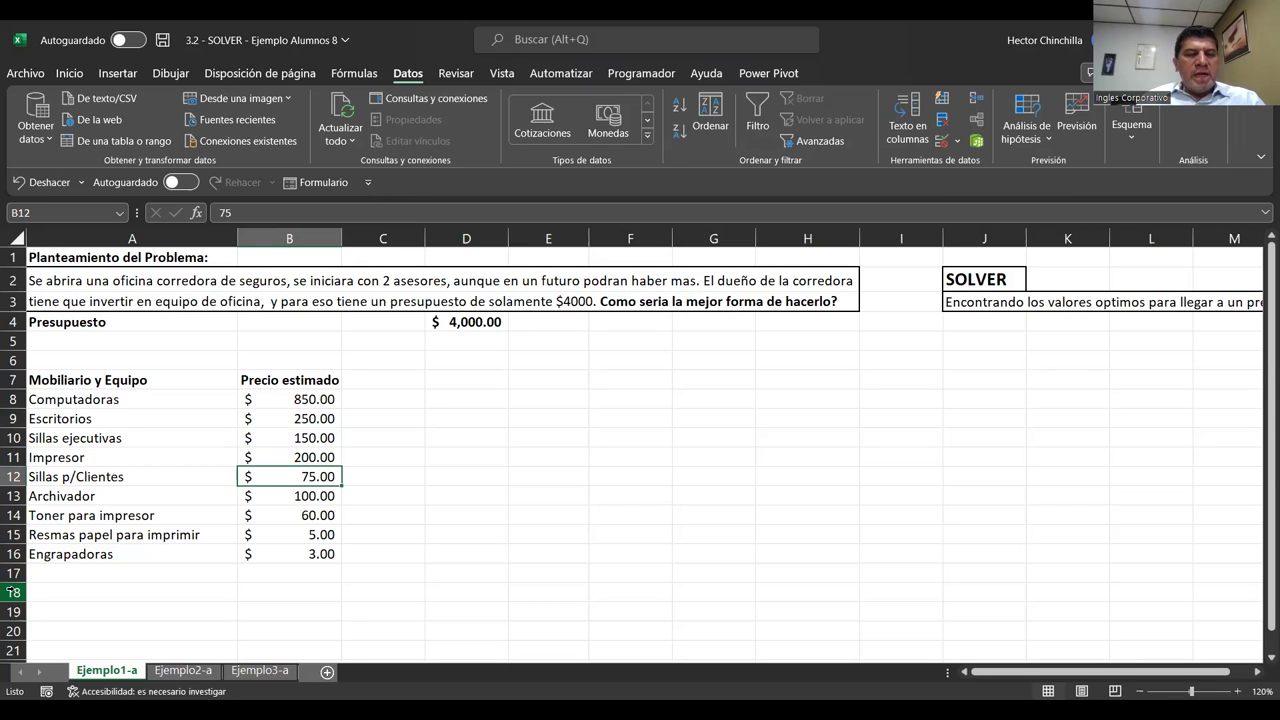
{"action": "key", "text": "Down"}
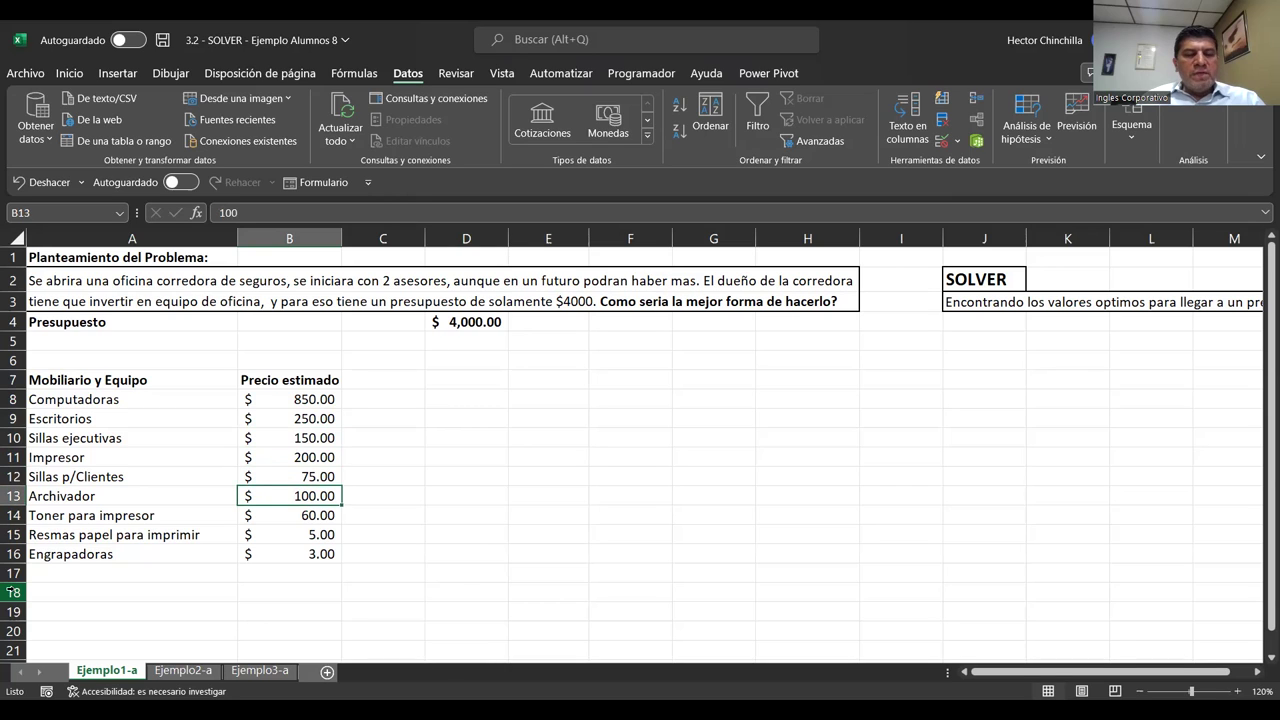
{"action": "key", "text": "Down"}
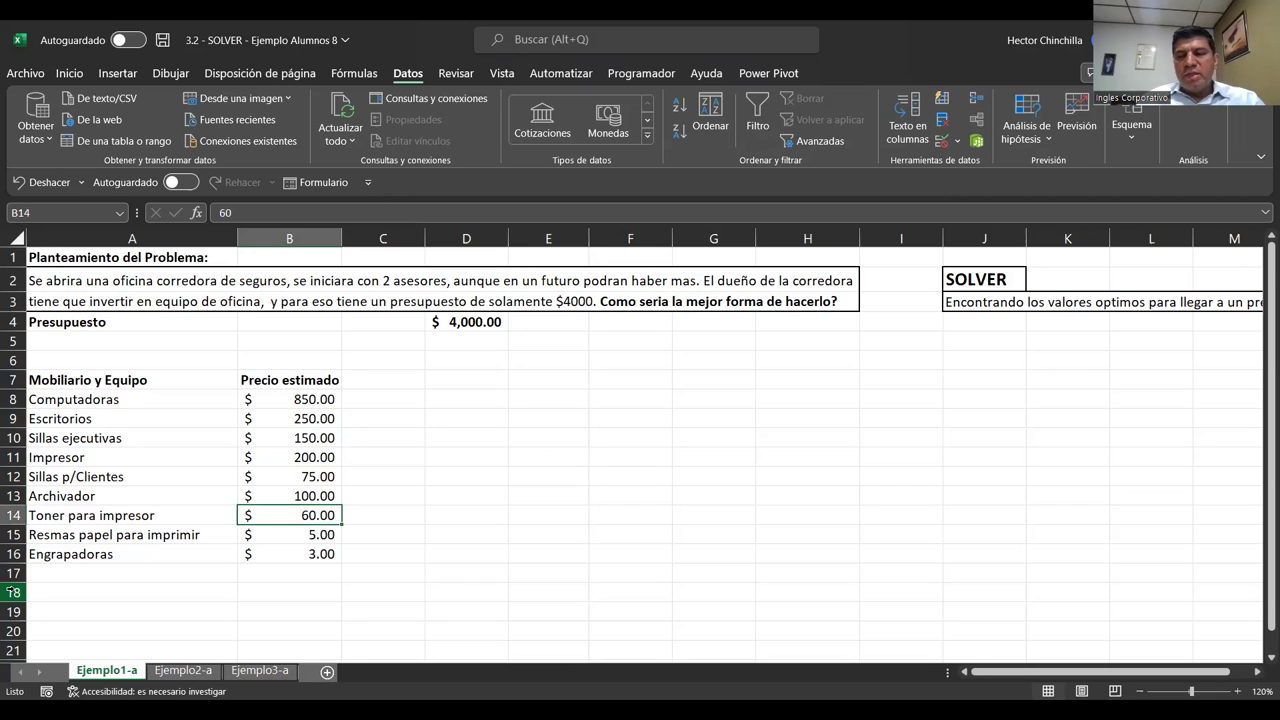
{"action": "key", "text": "Down"}
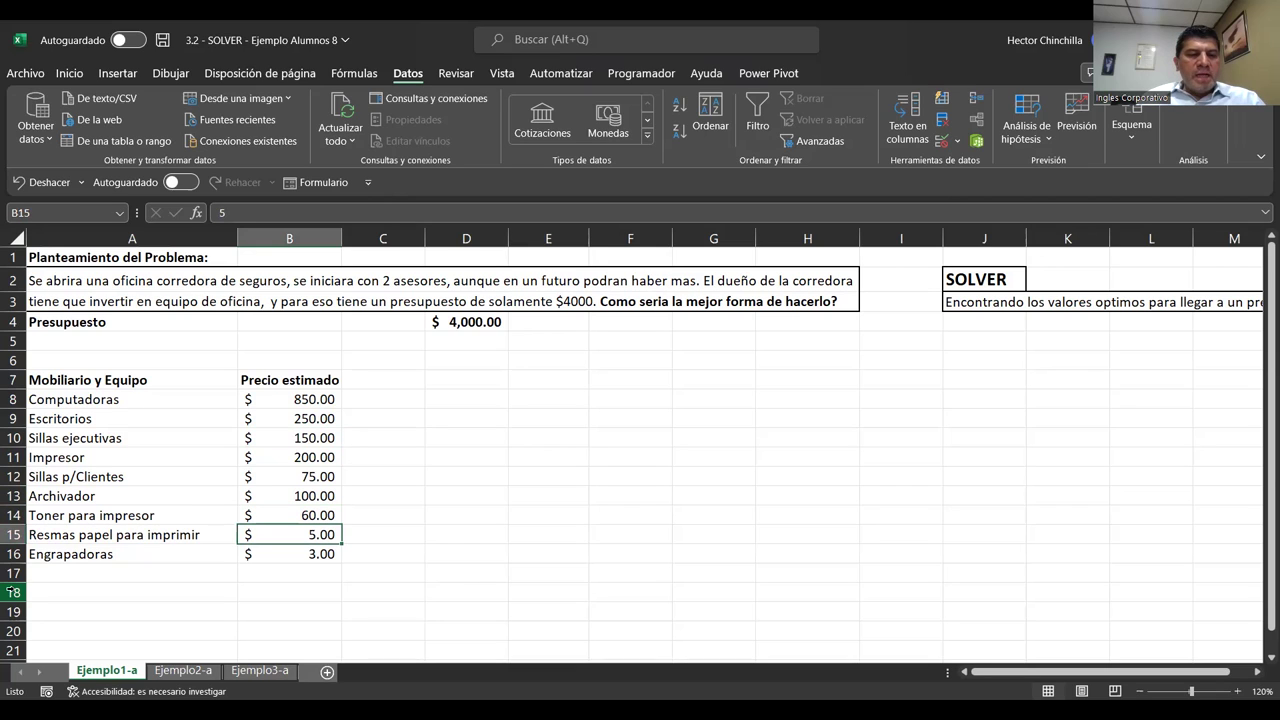
{"action": "key", "text": "Down"}
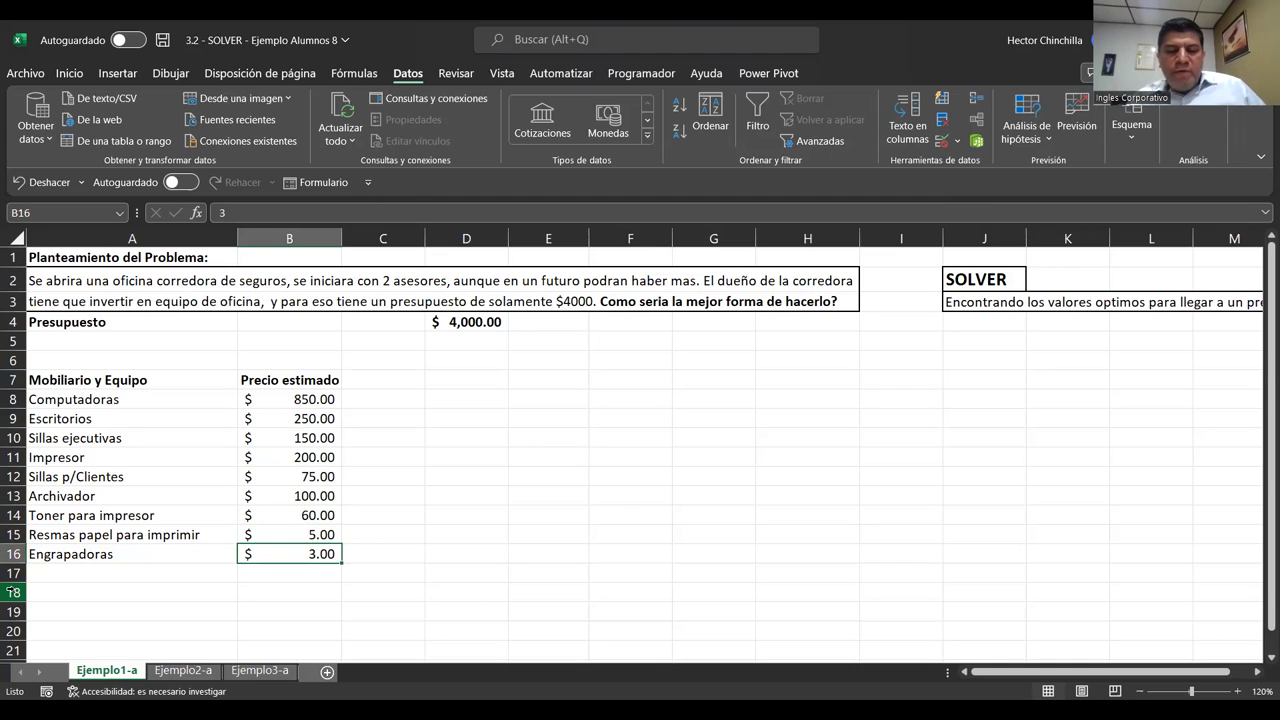
{"action": "key", "text": "Up"}
{"action": "key", "text": "Up"}
{"action": "key", "text": "Up"}
{"action": "key", "text": "Down"}
{"action": "key", "text": "Down"}
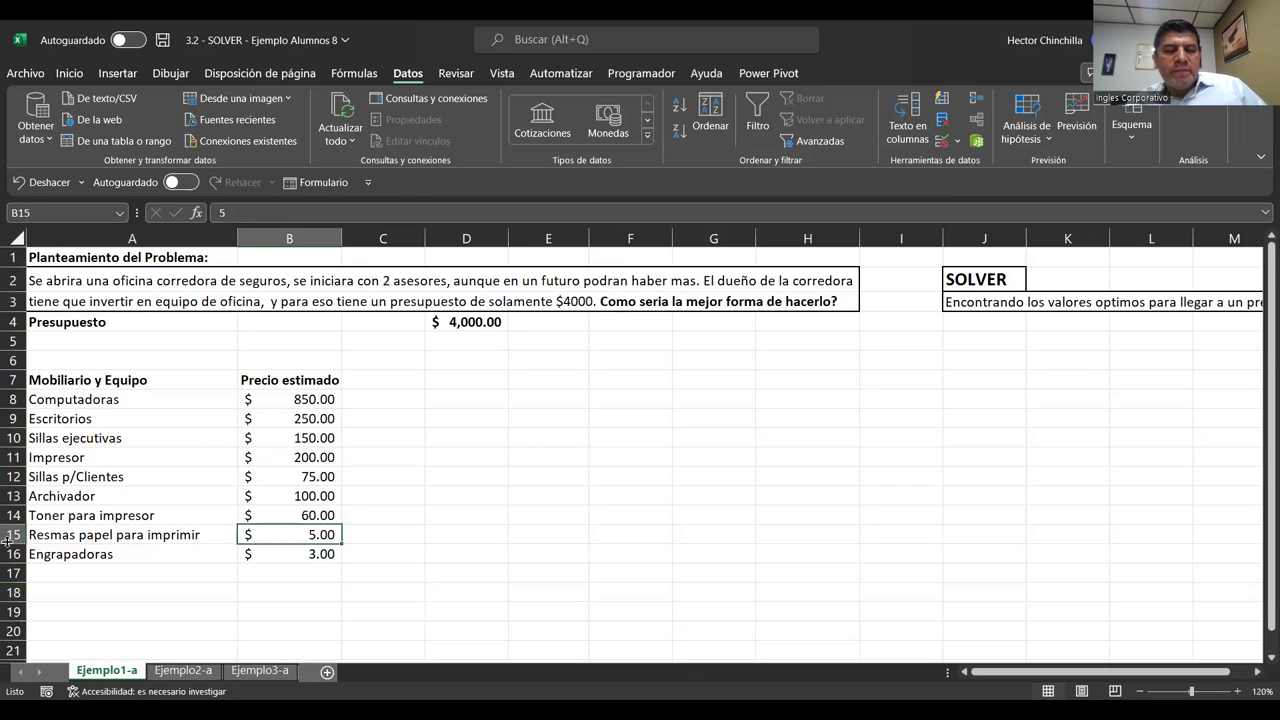
{"action": "left_click", "coordinate": [452, 325]}
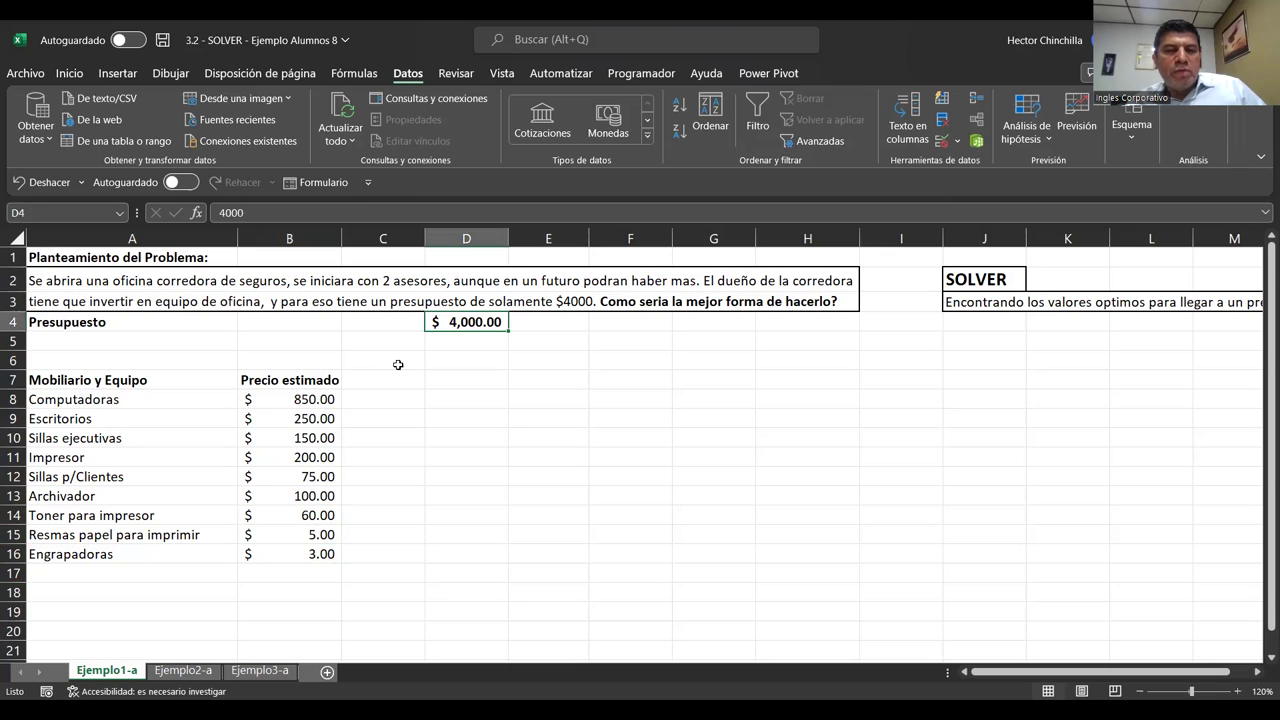
{"action": "left_click", "coordinate": [279, 393]}
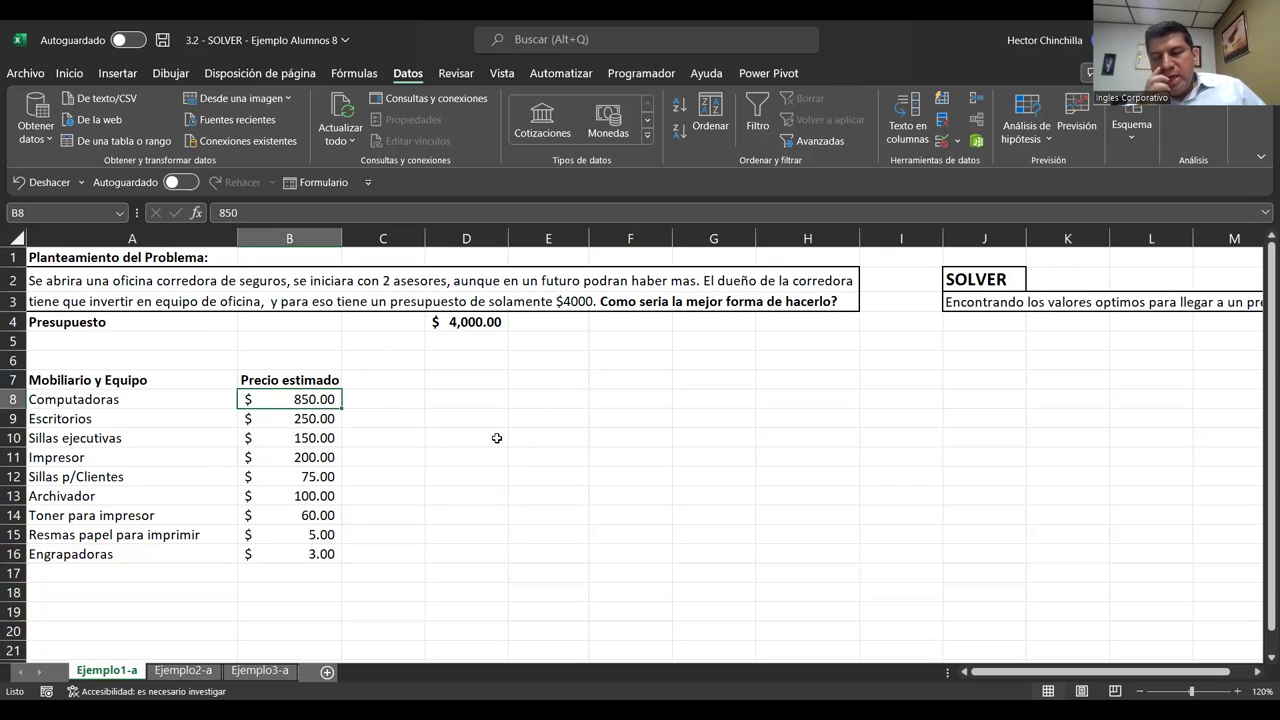
{"action": "left_click", "coordinate": [134, 348]}
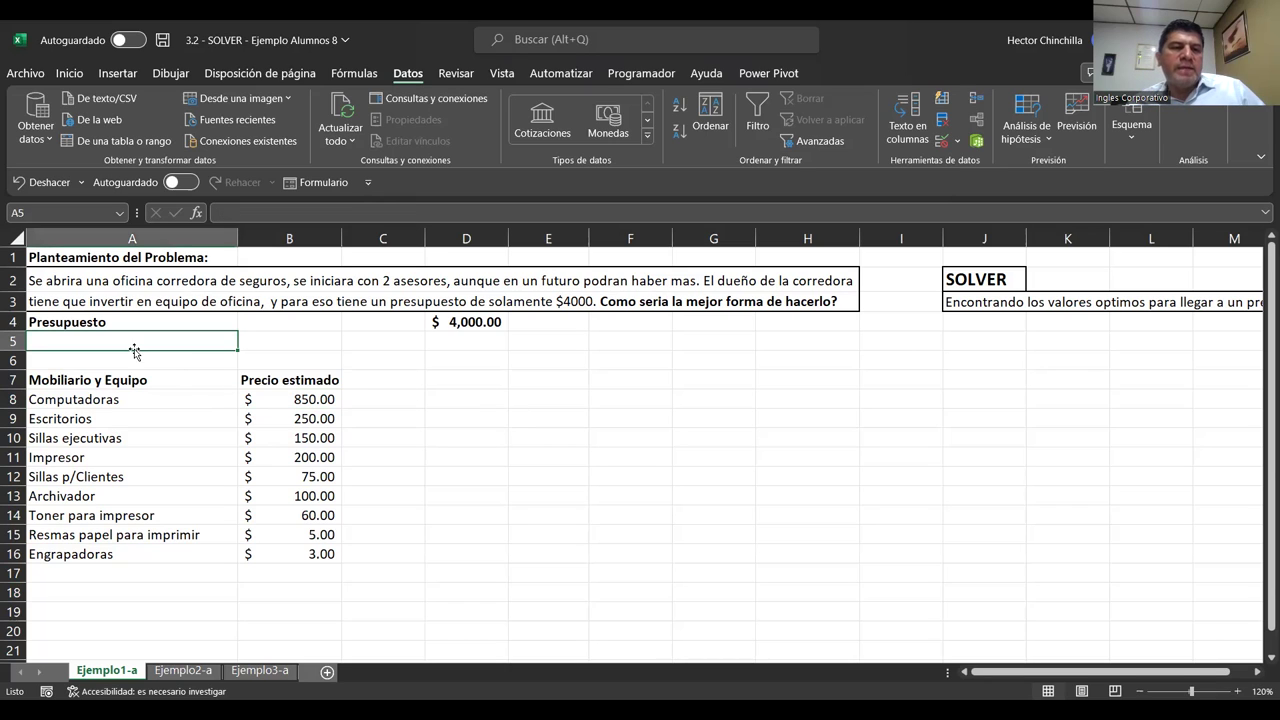
Step: Save the workbook, then review the problem statement, the Computadoras item and the $4,000 budget
{"action": "left_click", "coordinate": [161, 40]}
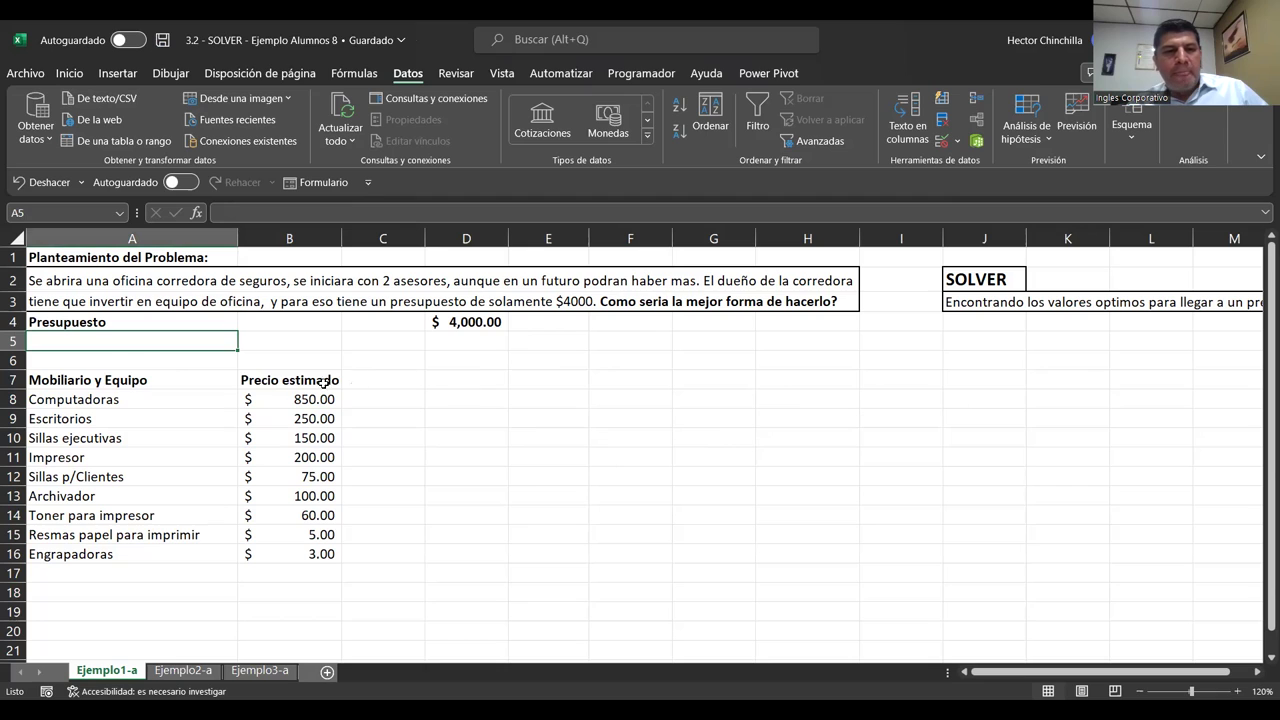
{"action": "left_click", "coordinate": [118, 280]}
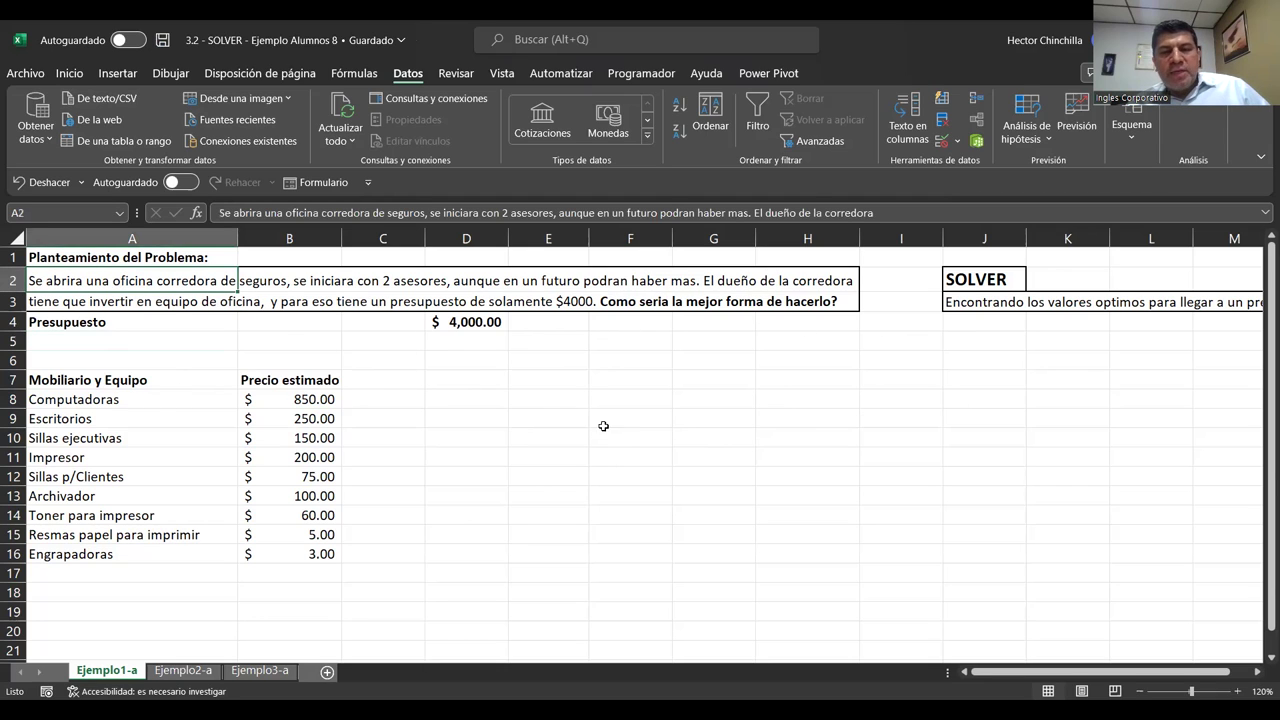
{"action": "left_click", "coordinate": [126, 397]}
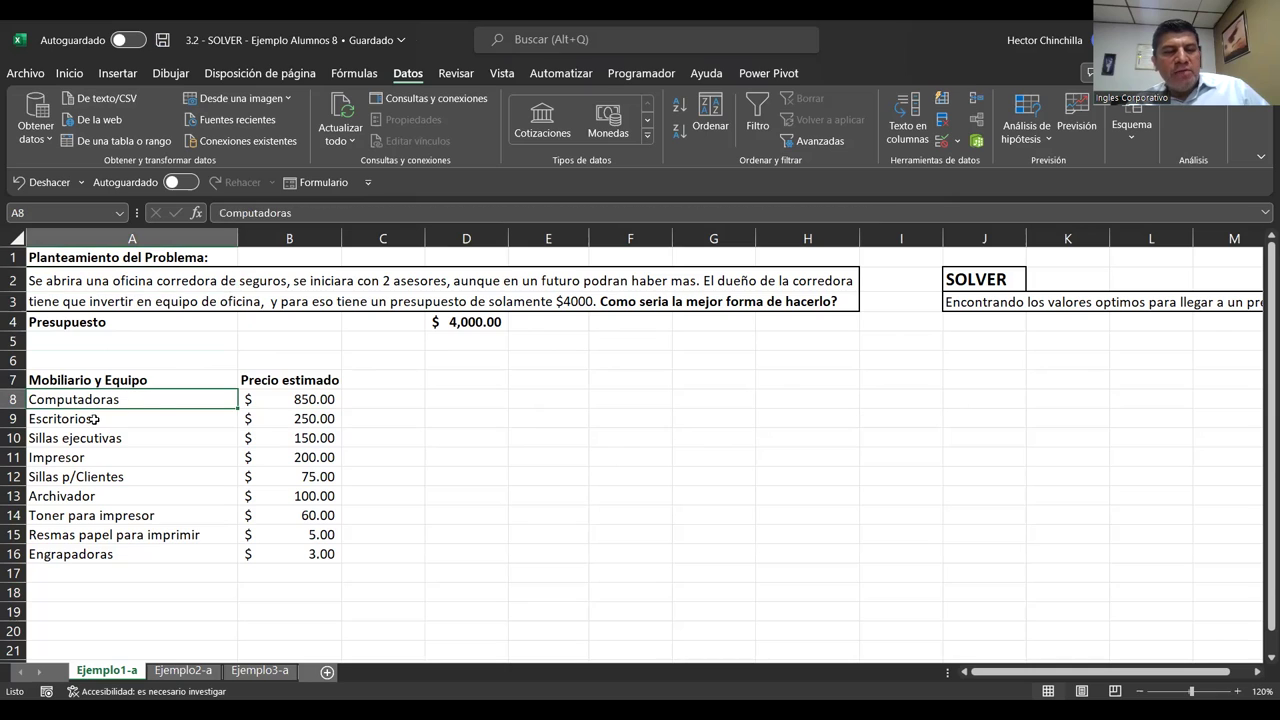
{"action": "left_click", "coordinate": [147, 284]}
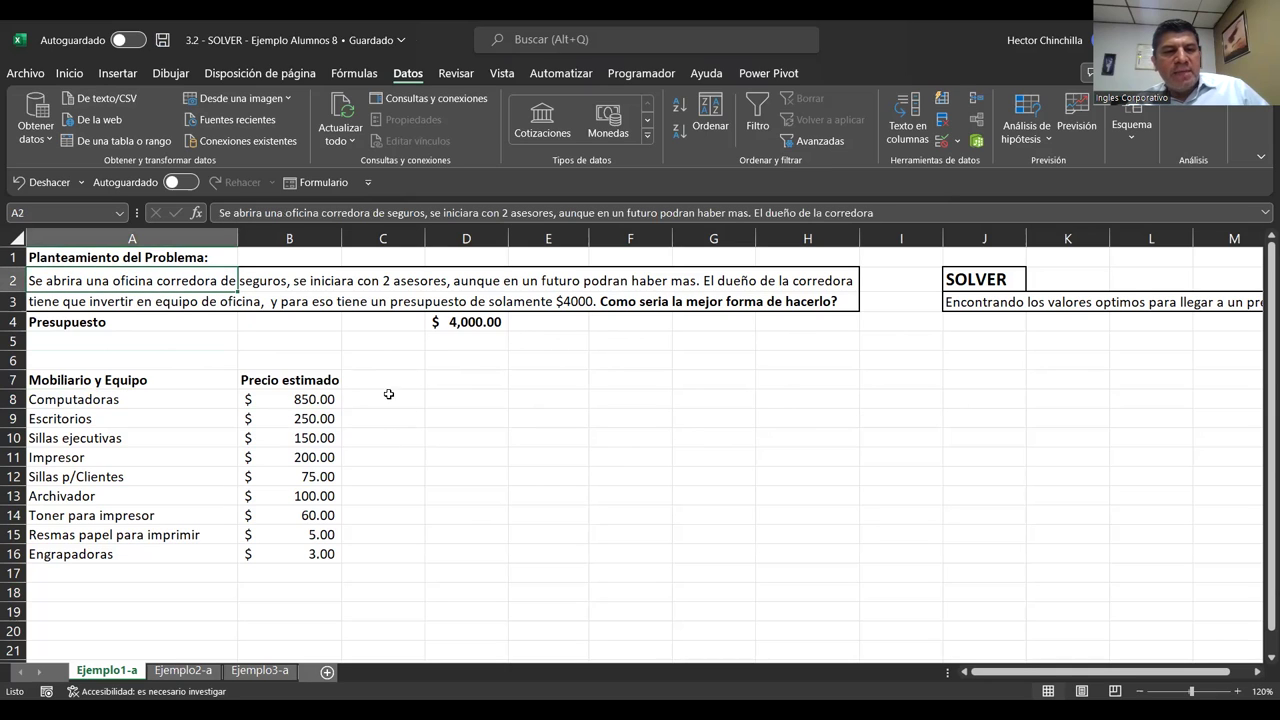
{"action": "left_click", "coordinate": [451, 322]}
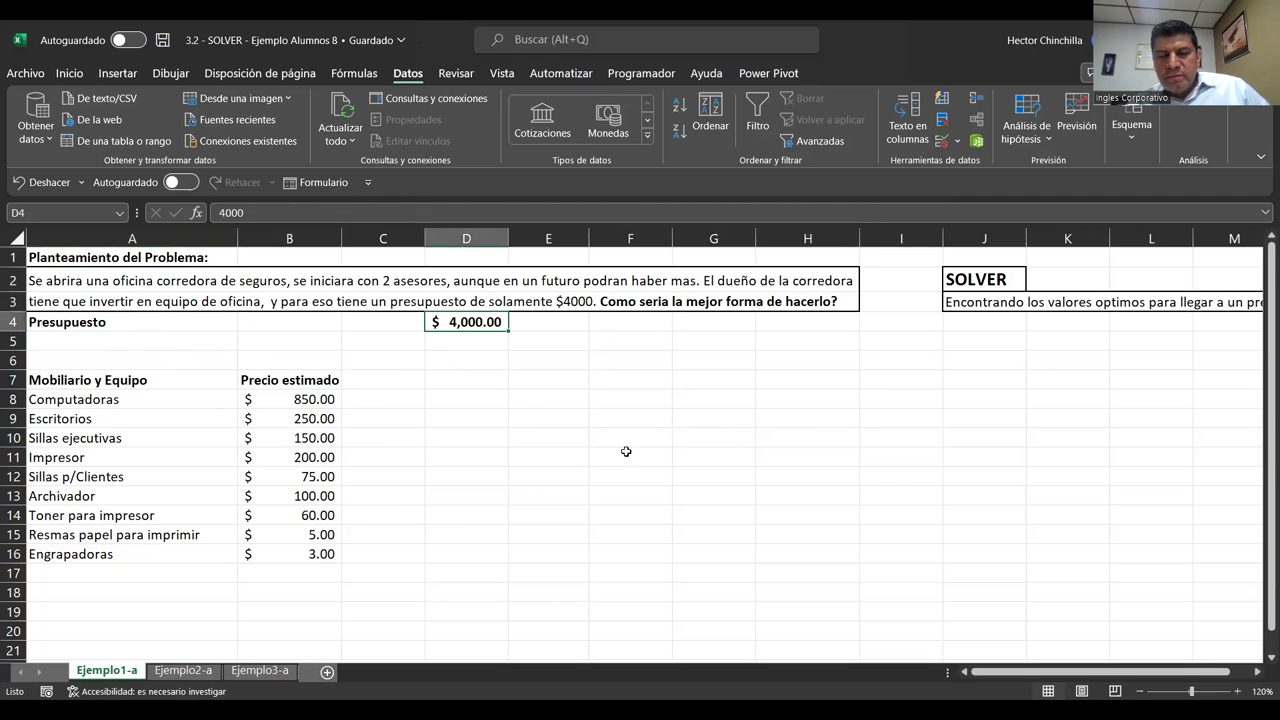